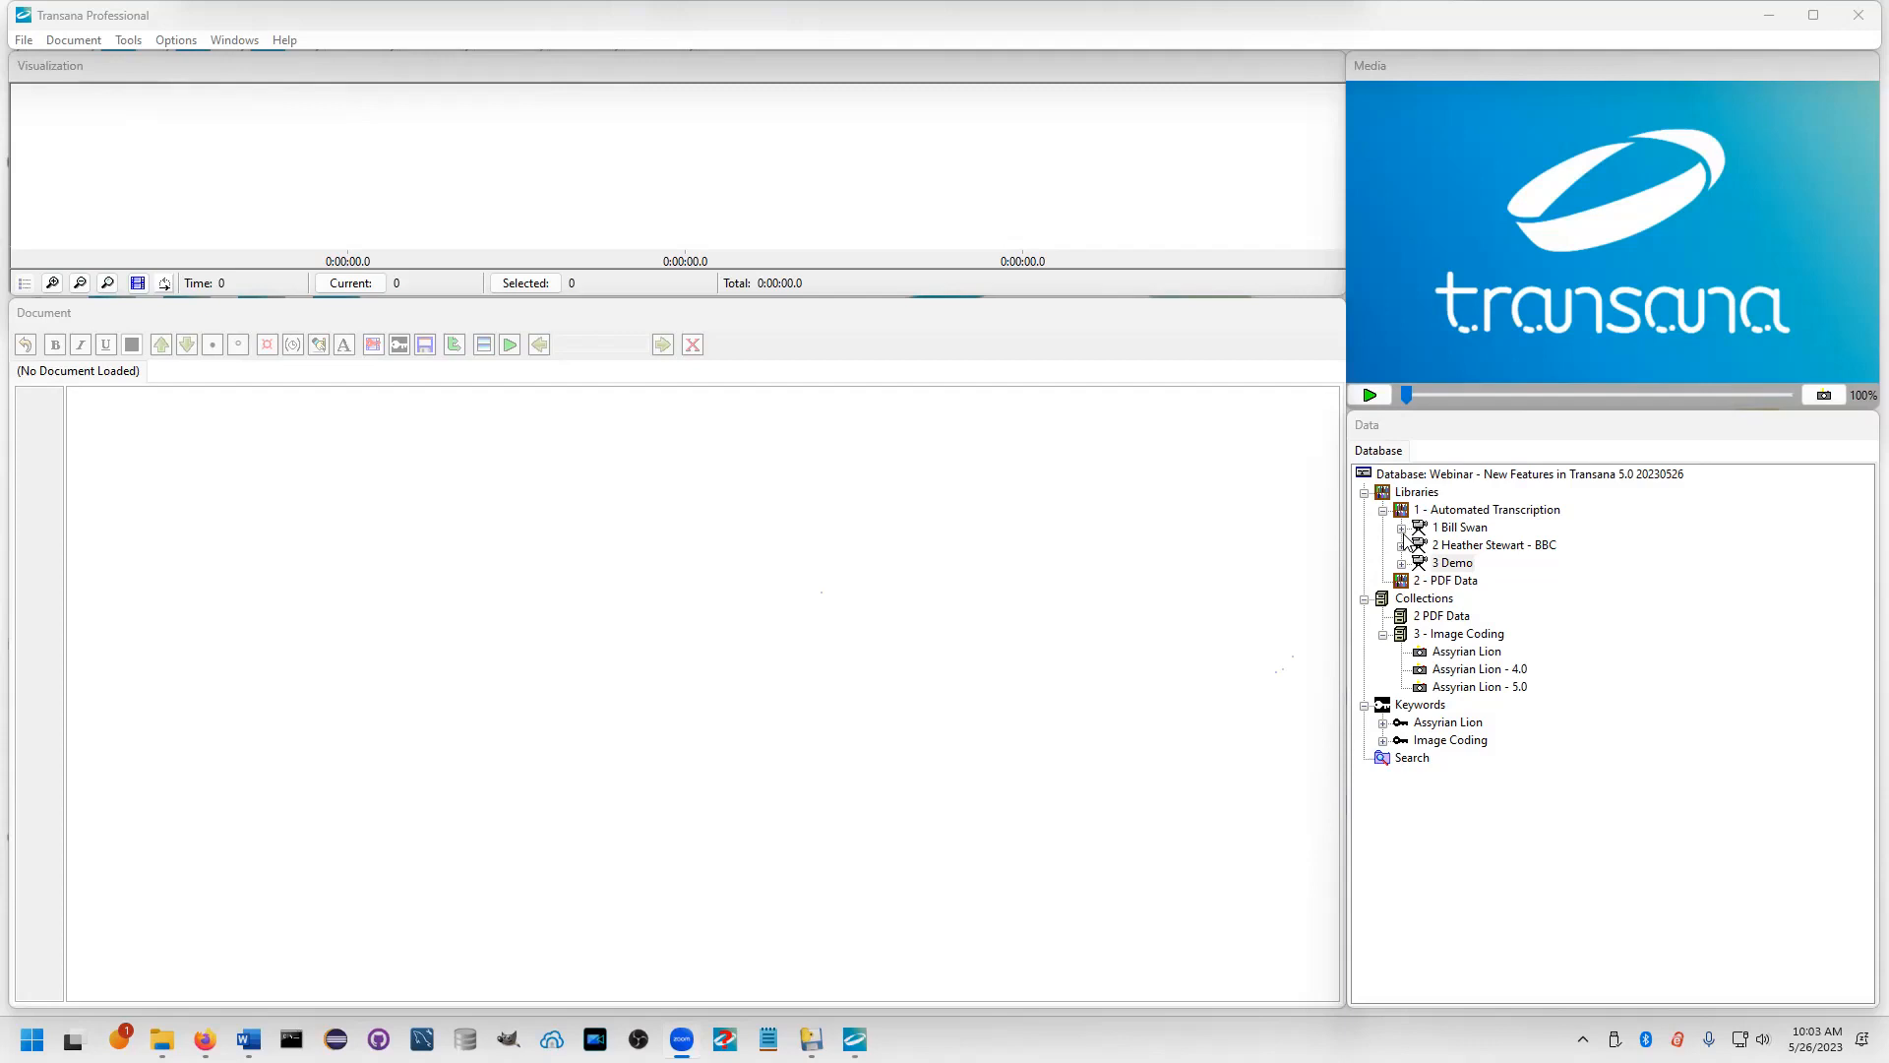
Add a transcript named "Automated Transcript" to the first episode of the 1 - Automated Transcription library, using the Speechmatics Server method
left_click(1506, 513)
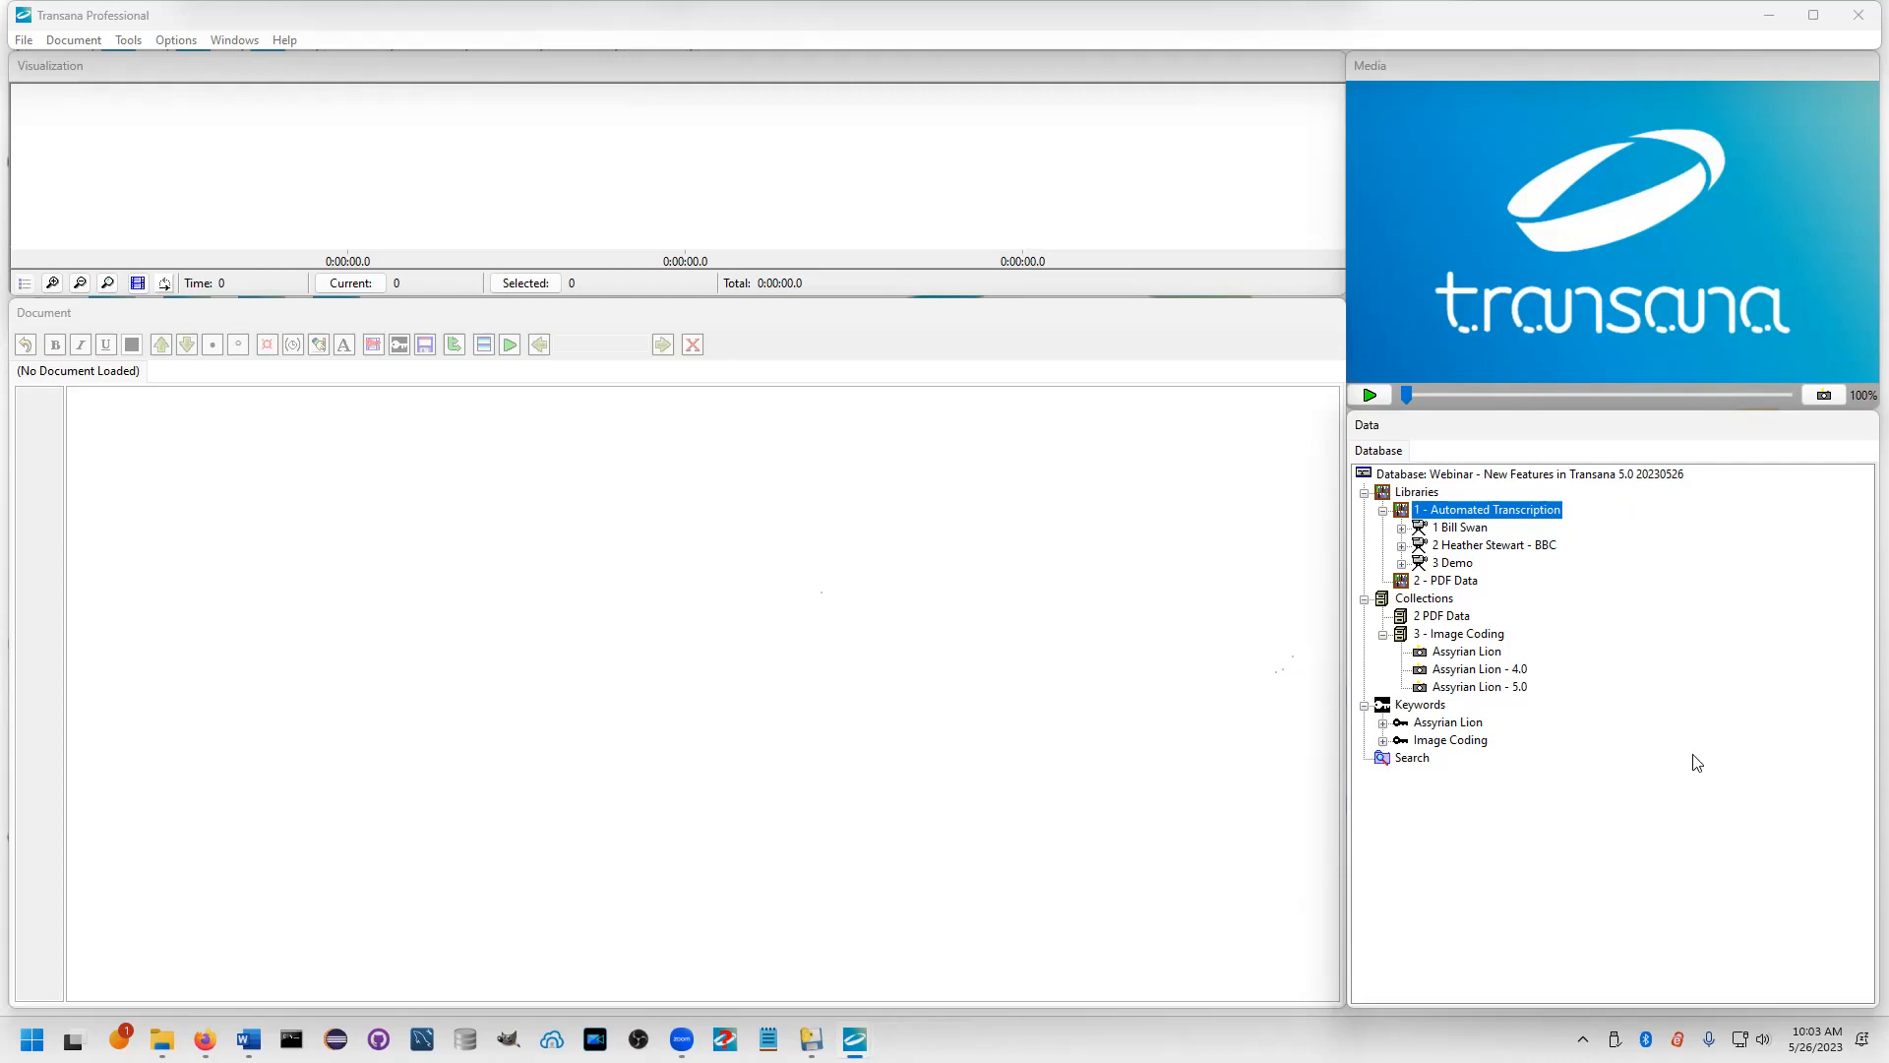
left_click(1402, 528)
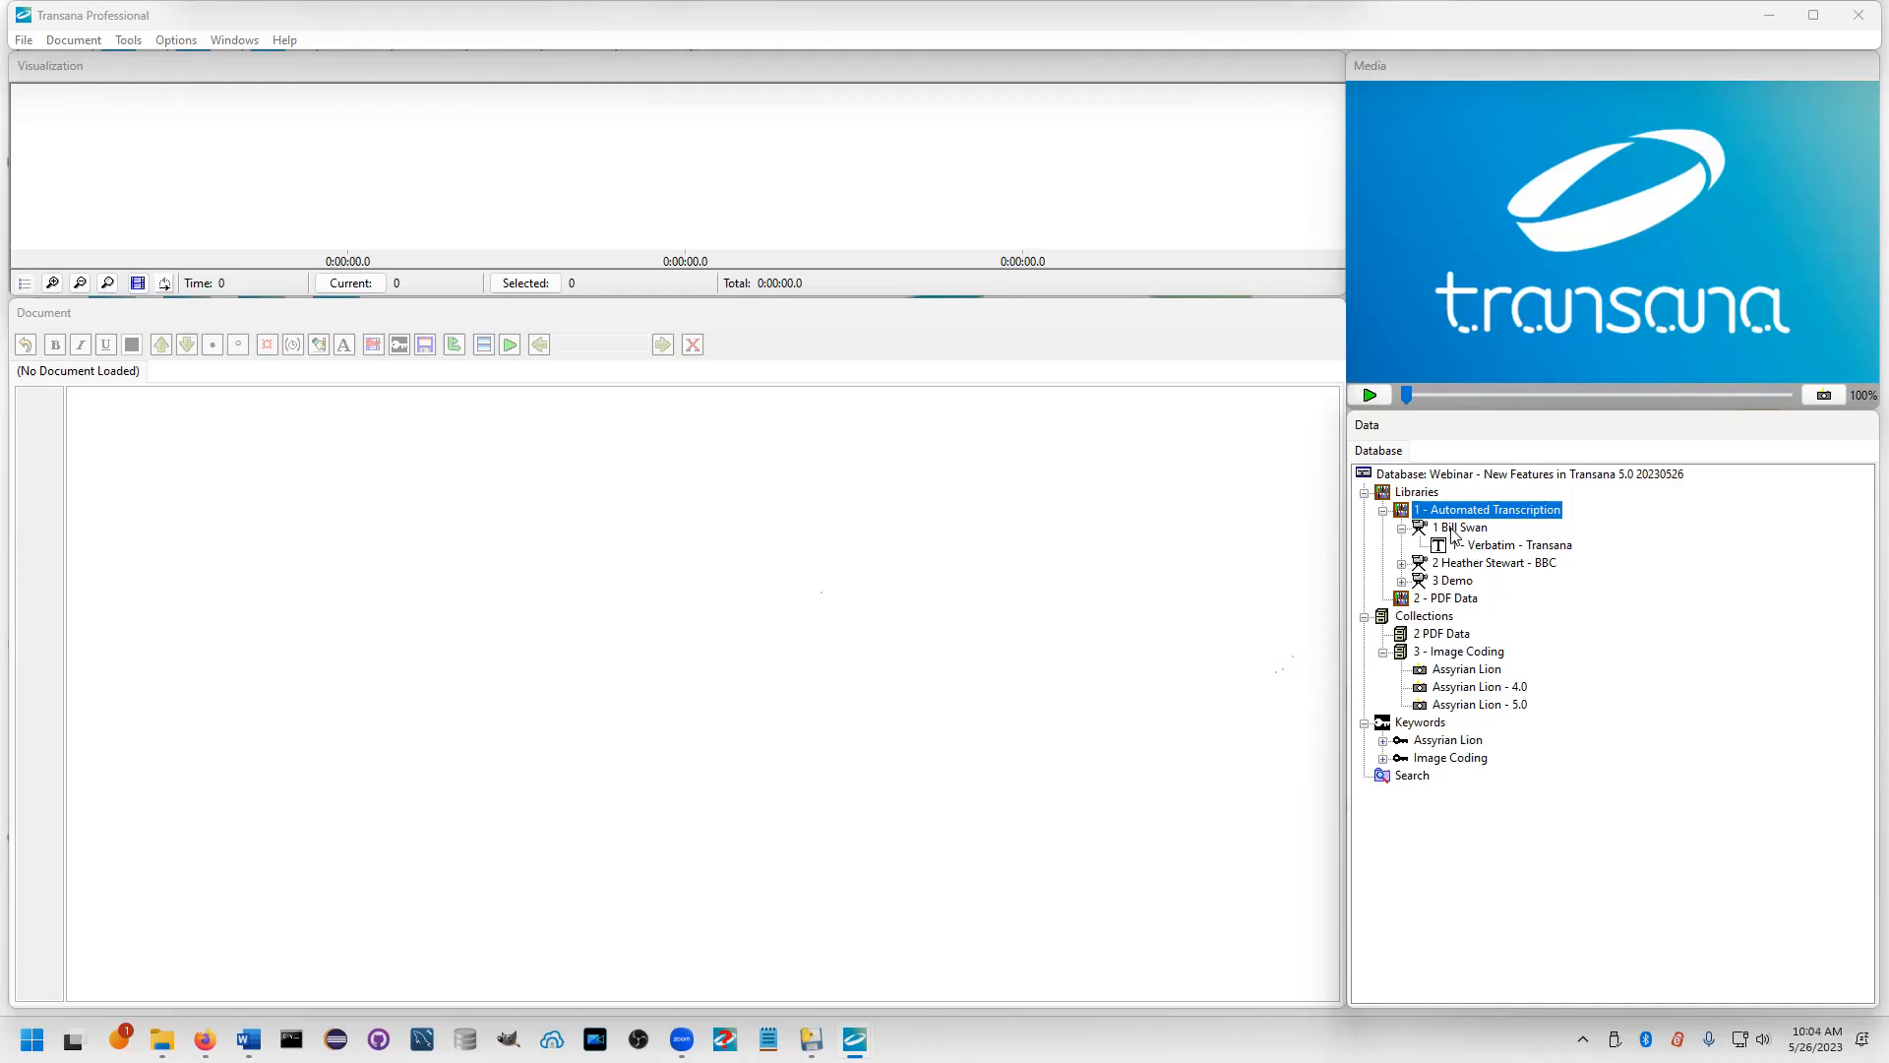
left_click(1453, 531)
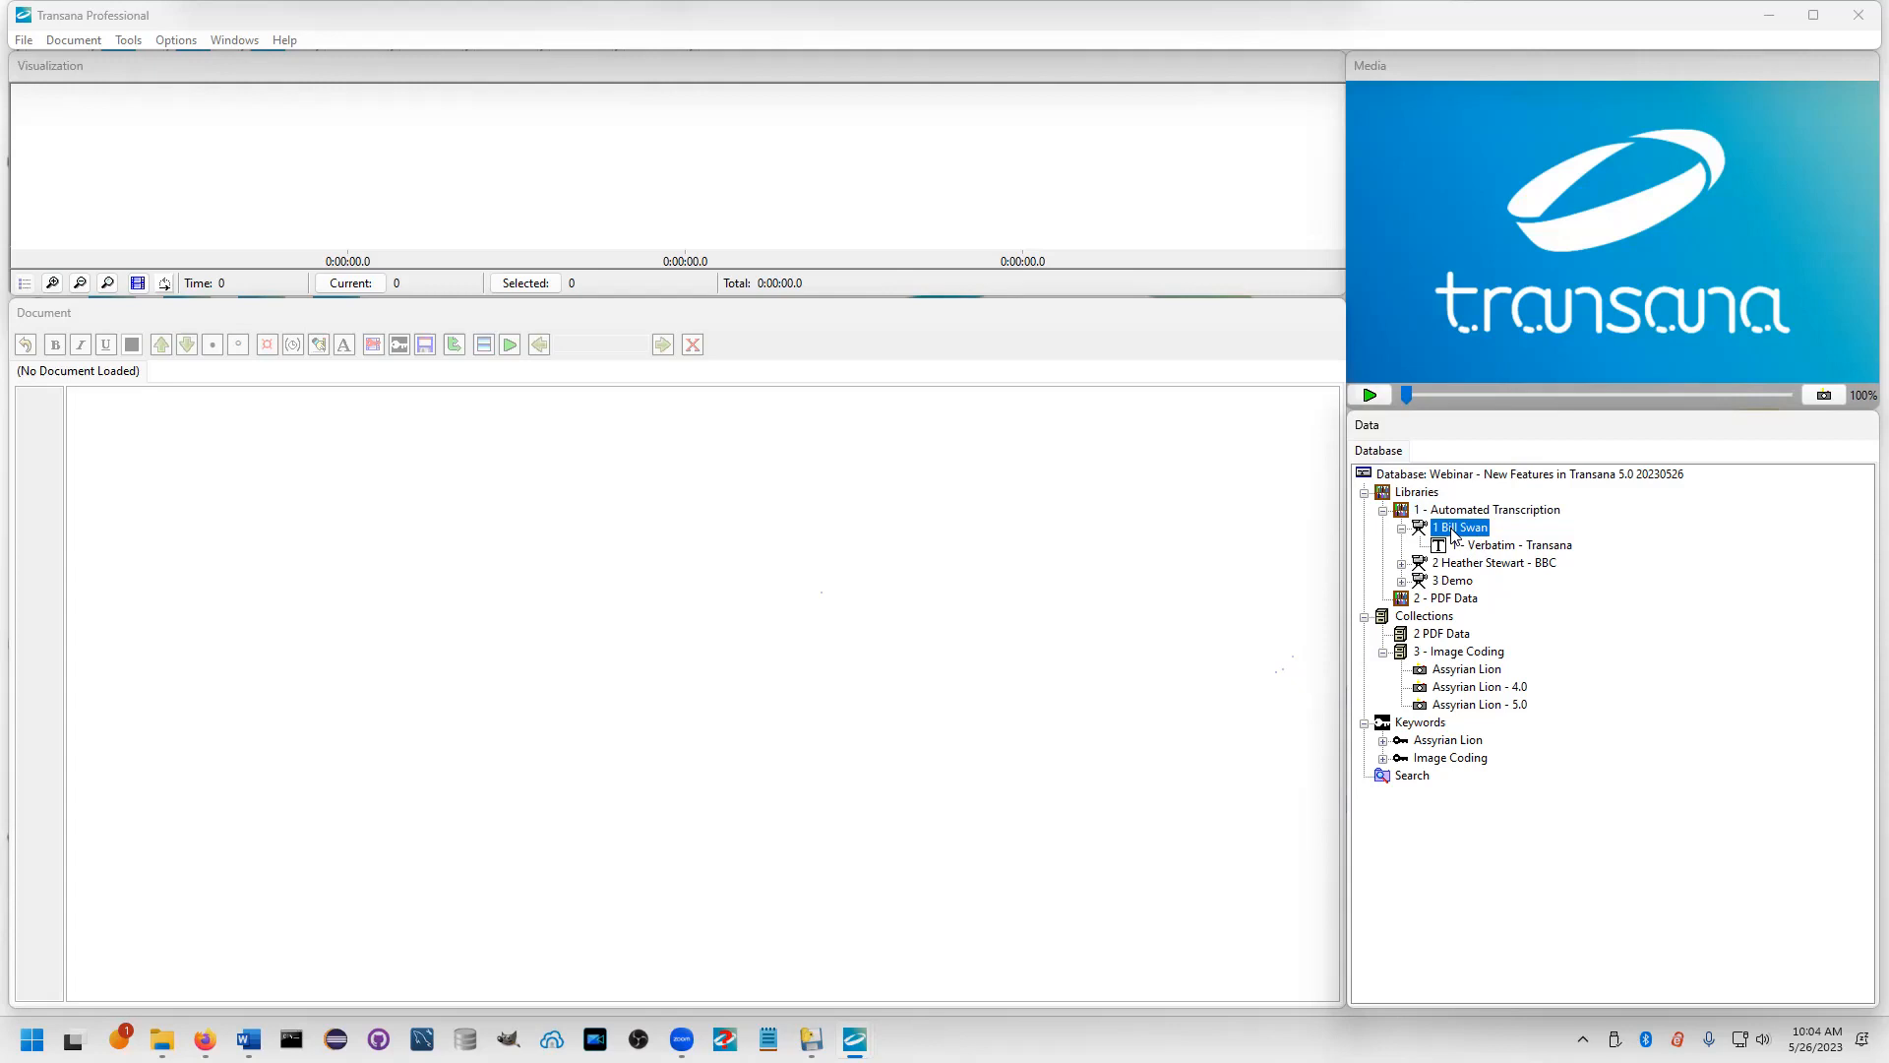
right_click(1452, 532)
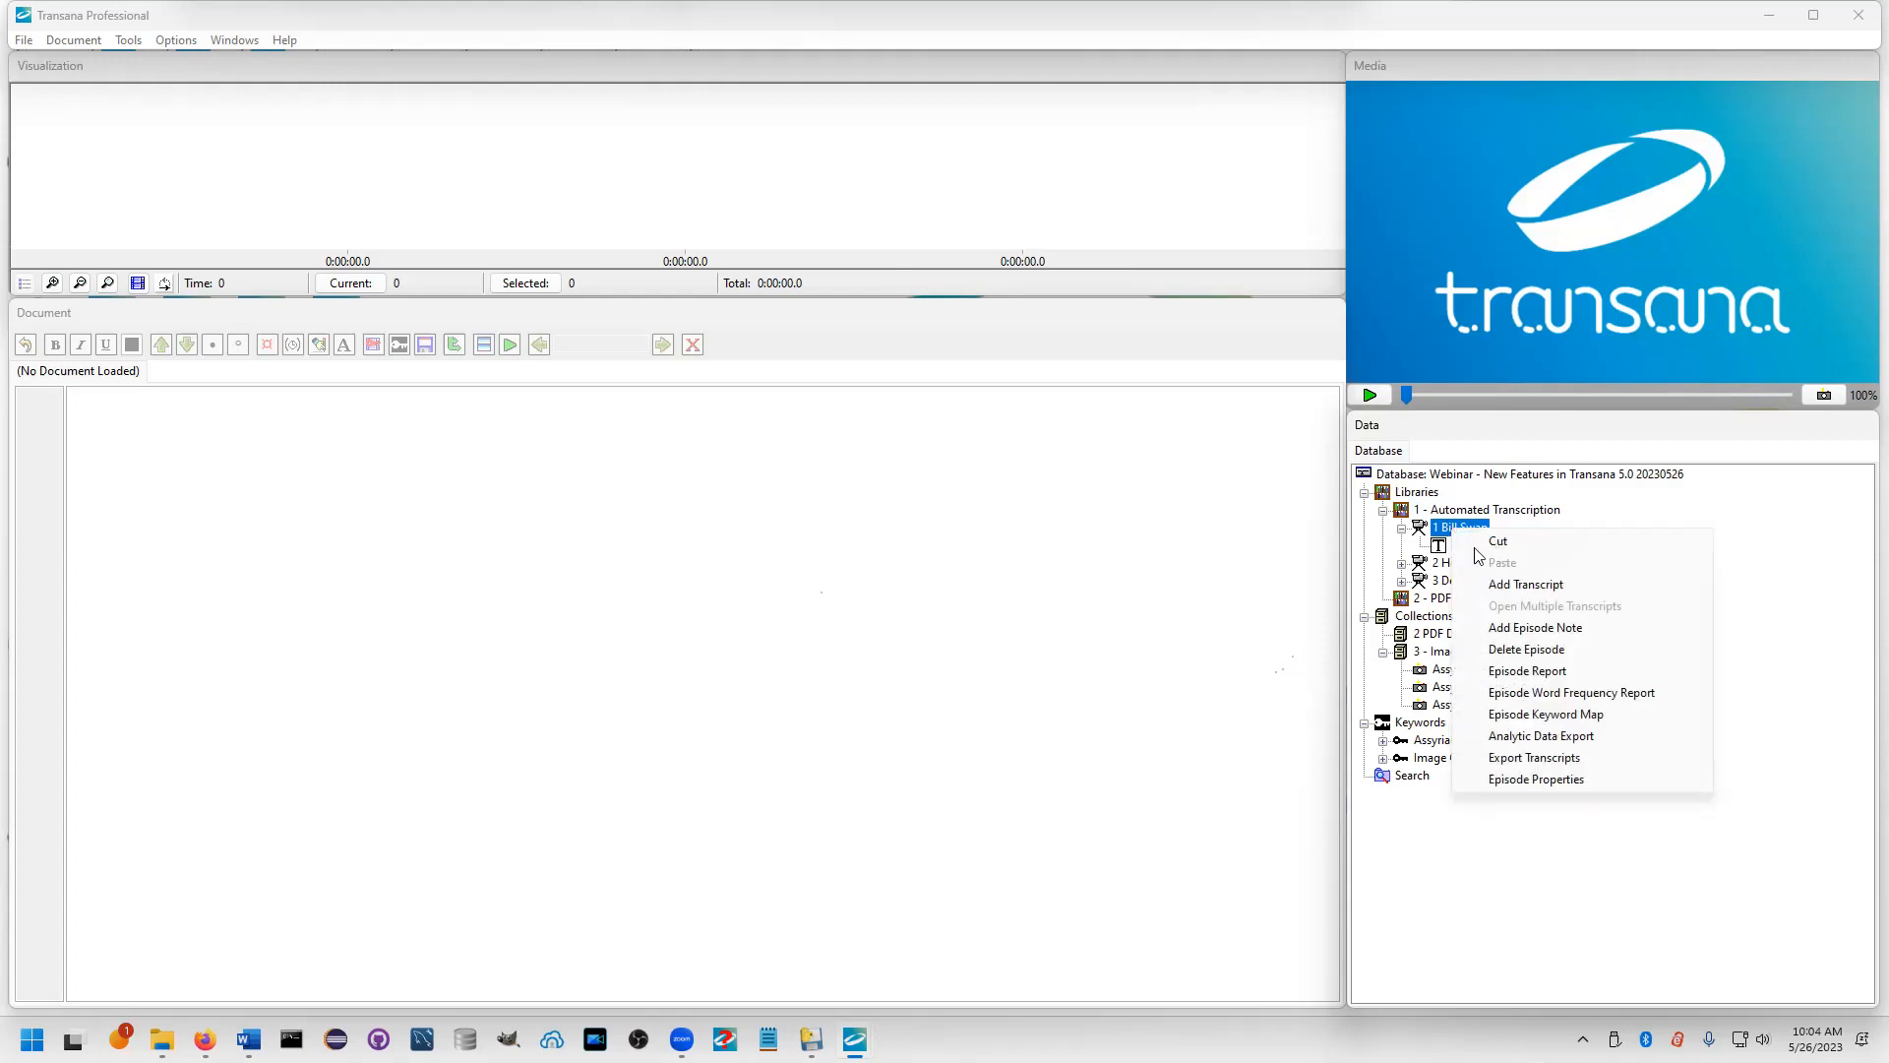
left_click(1518, 585)
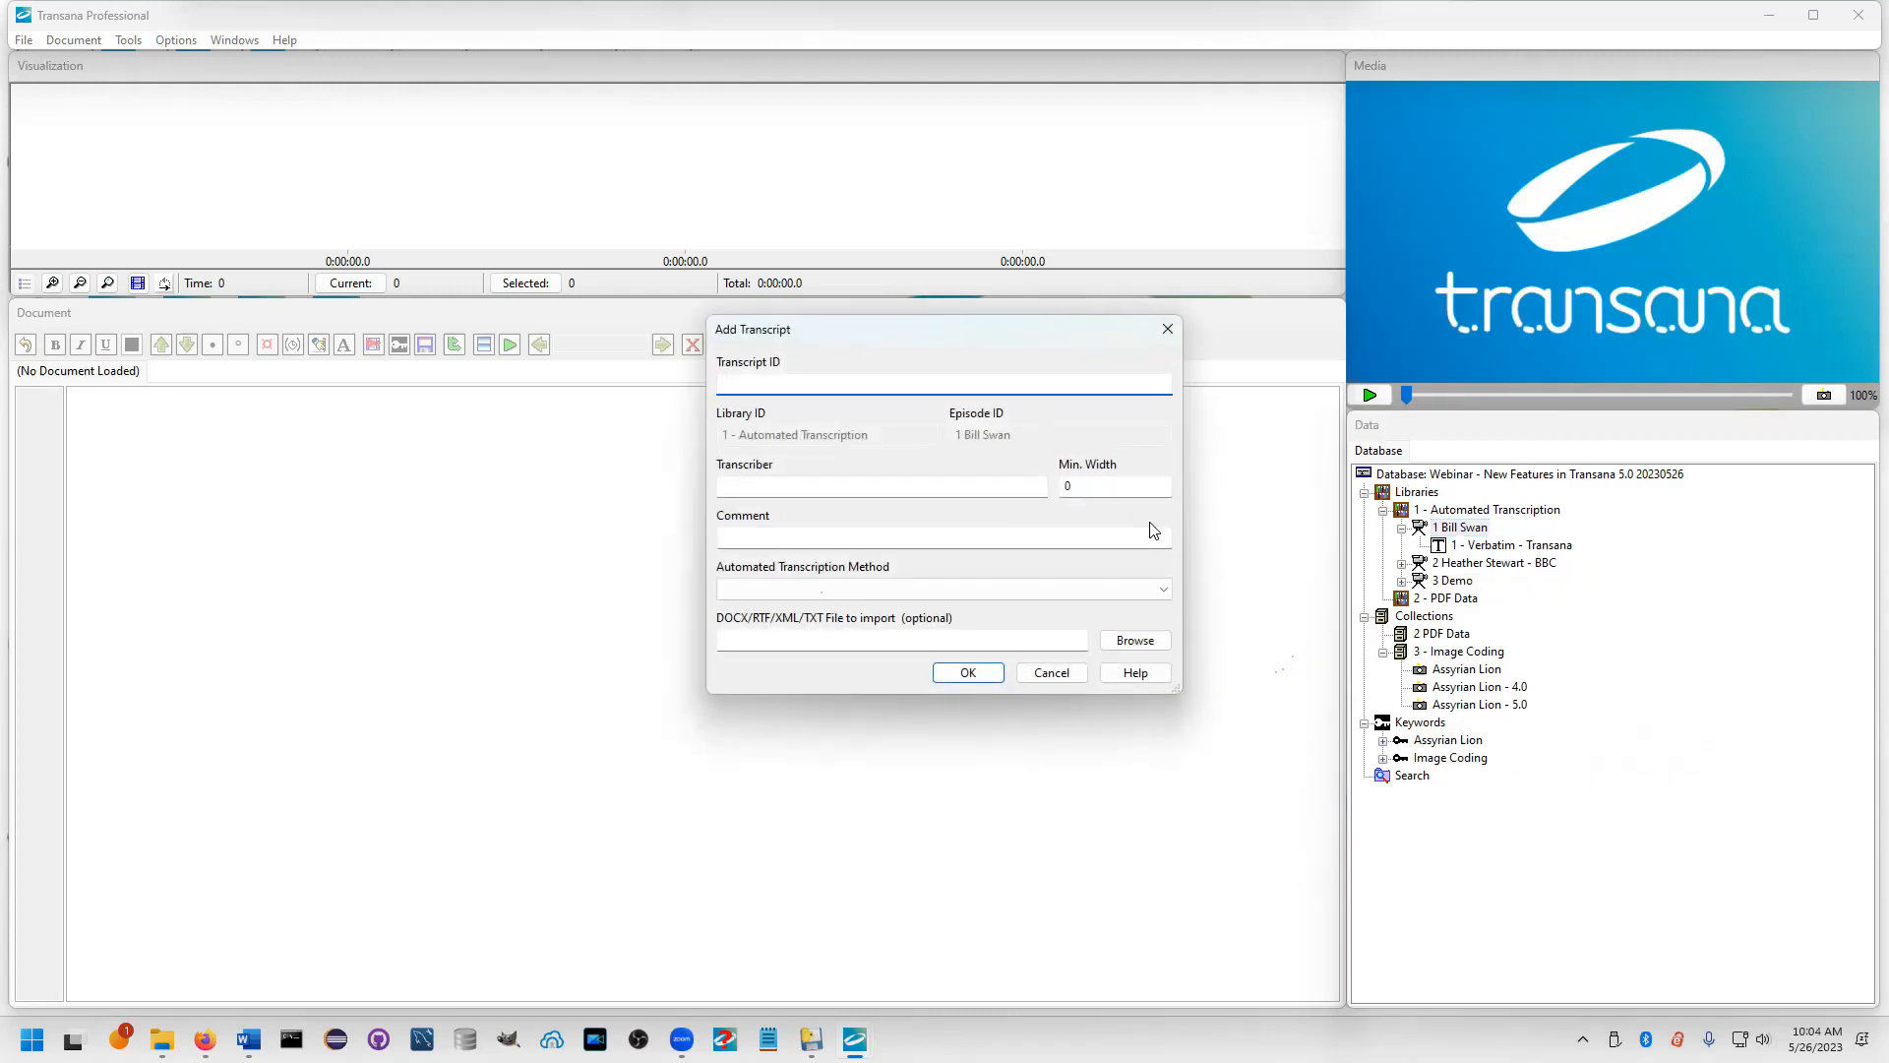
type("Automated Transcript")
left_click(779, 587)
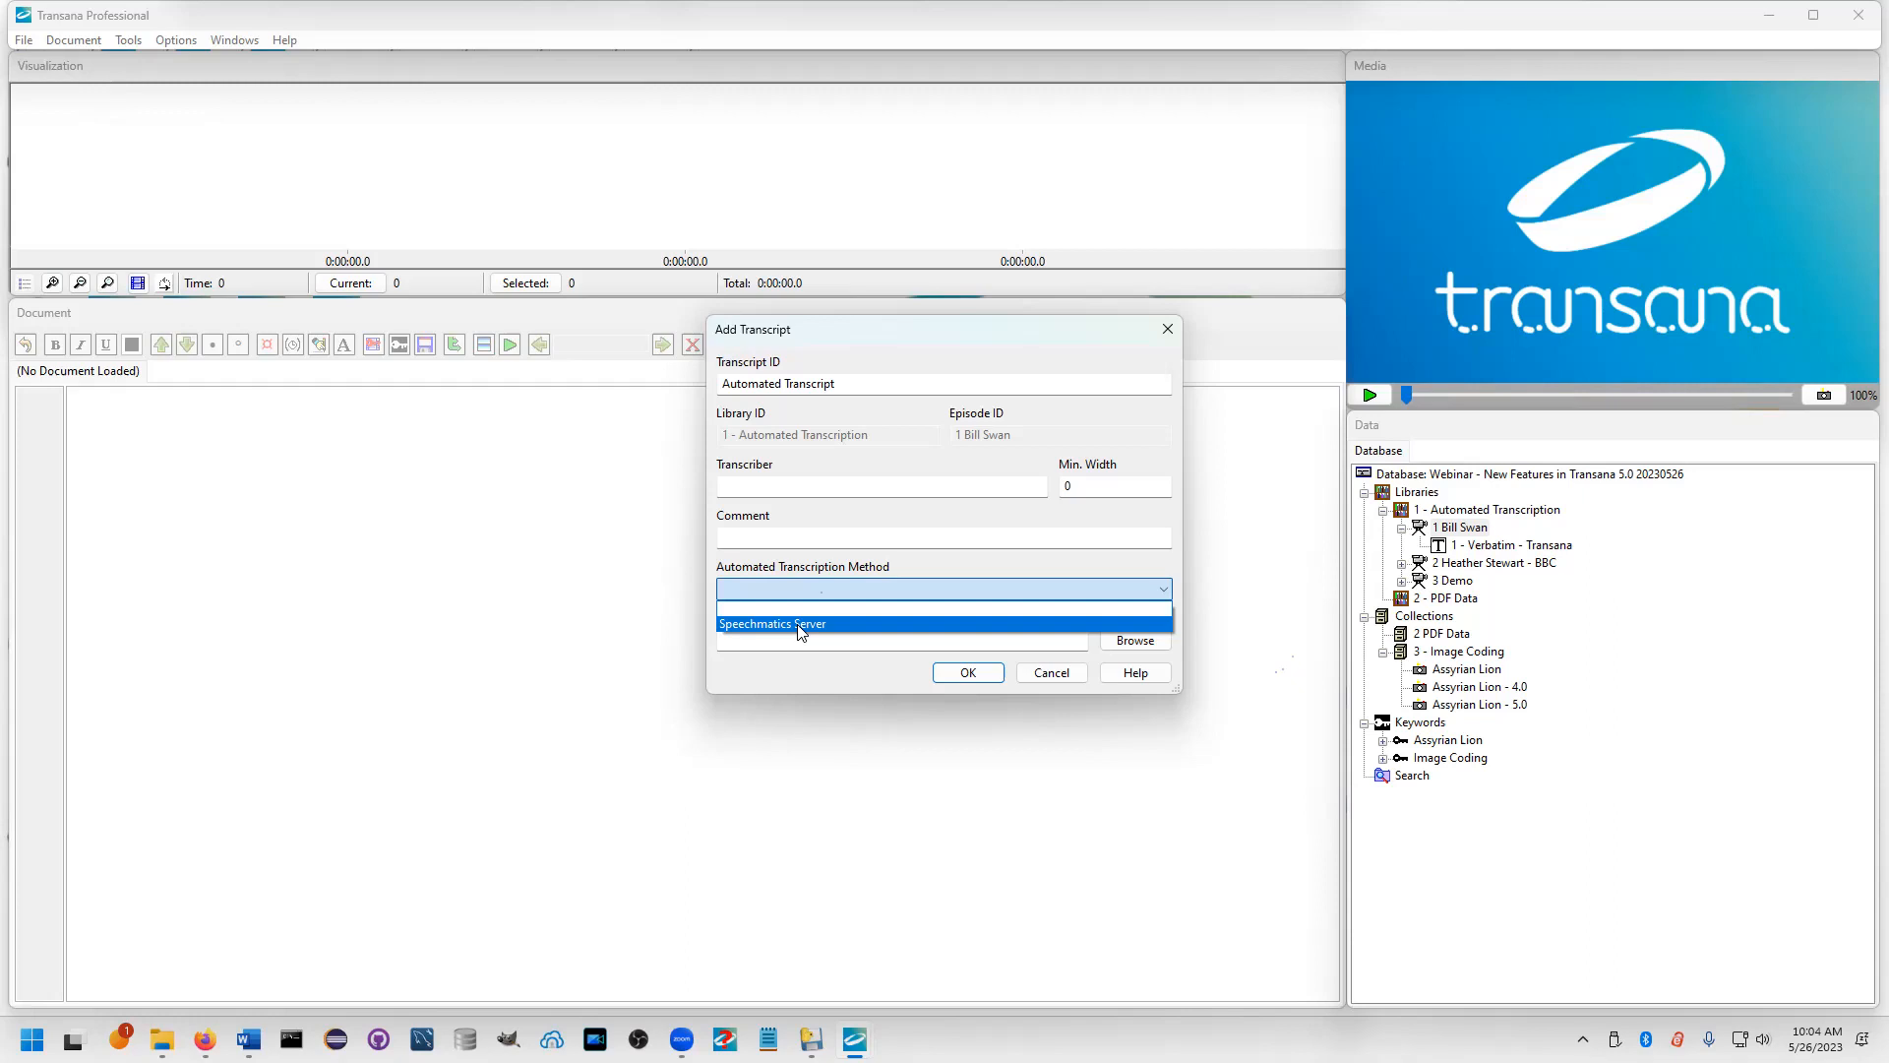
left_click(800, 626)
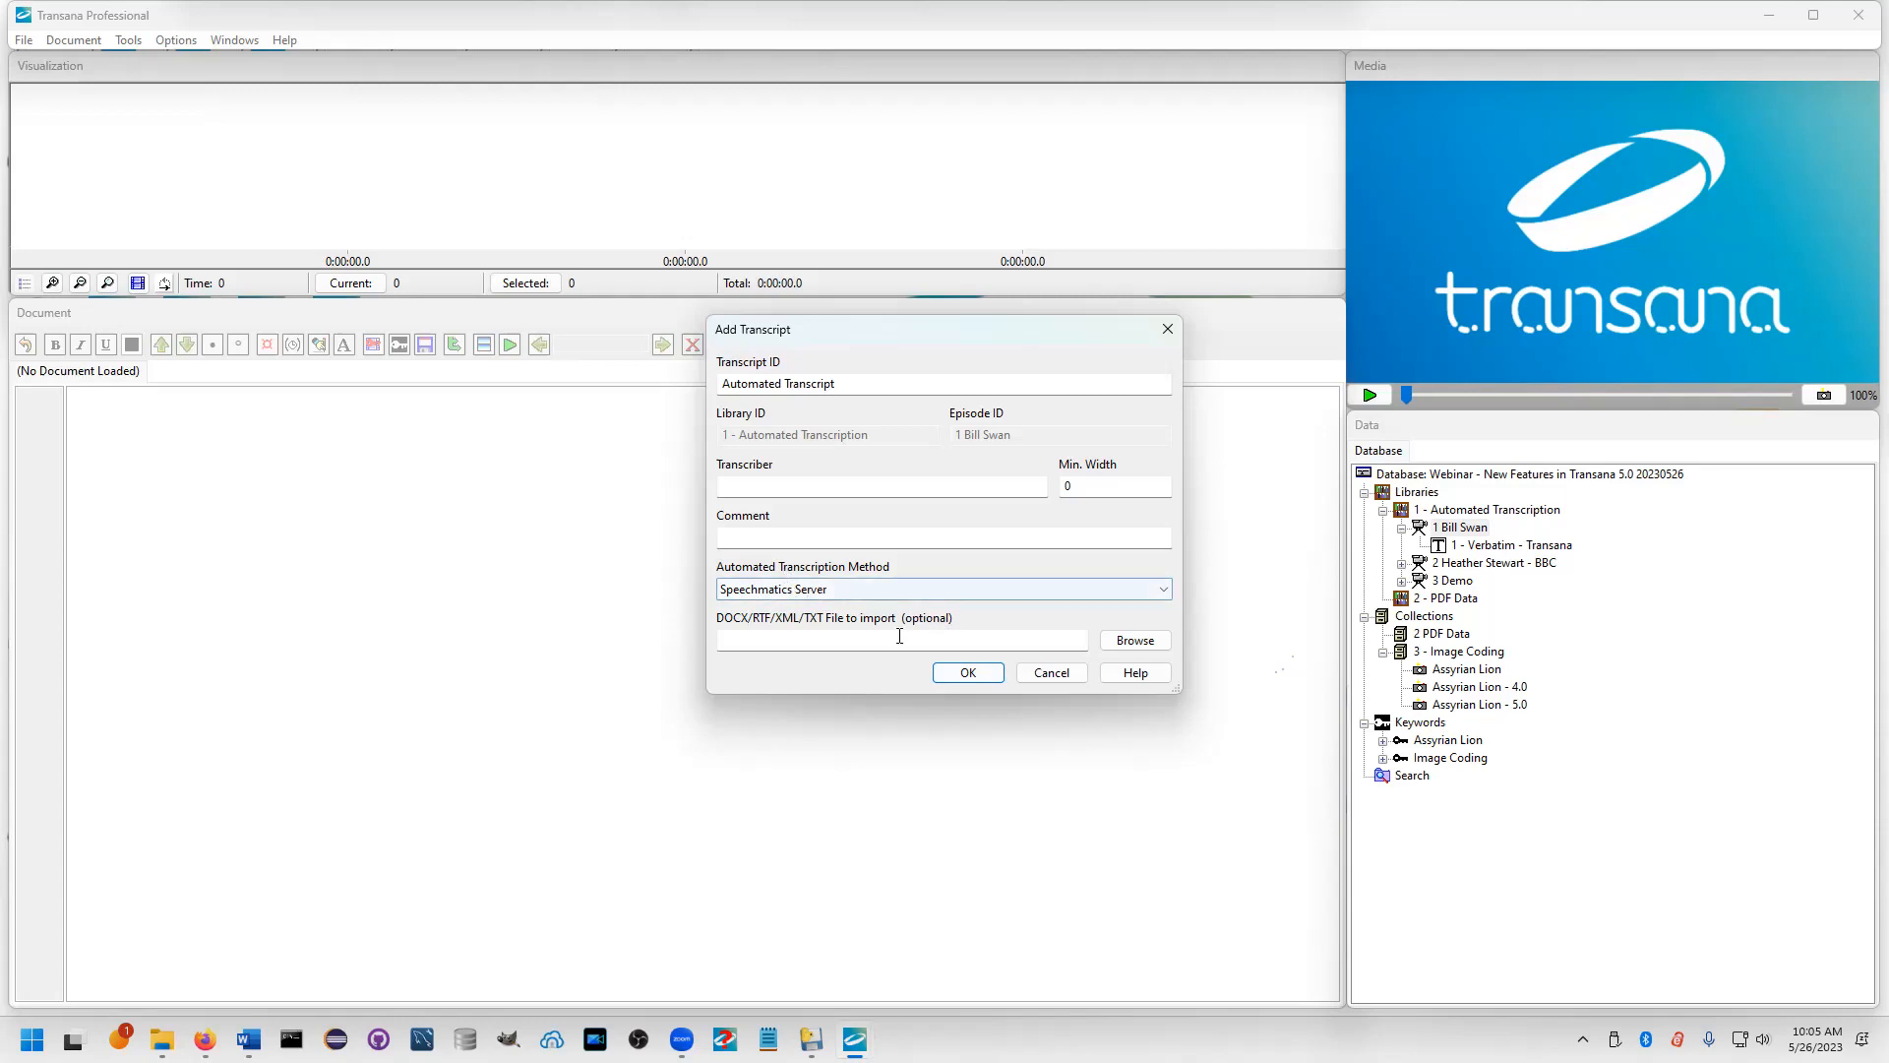
left_click(968, 673)
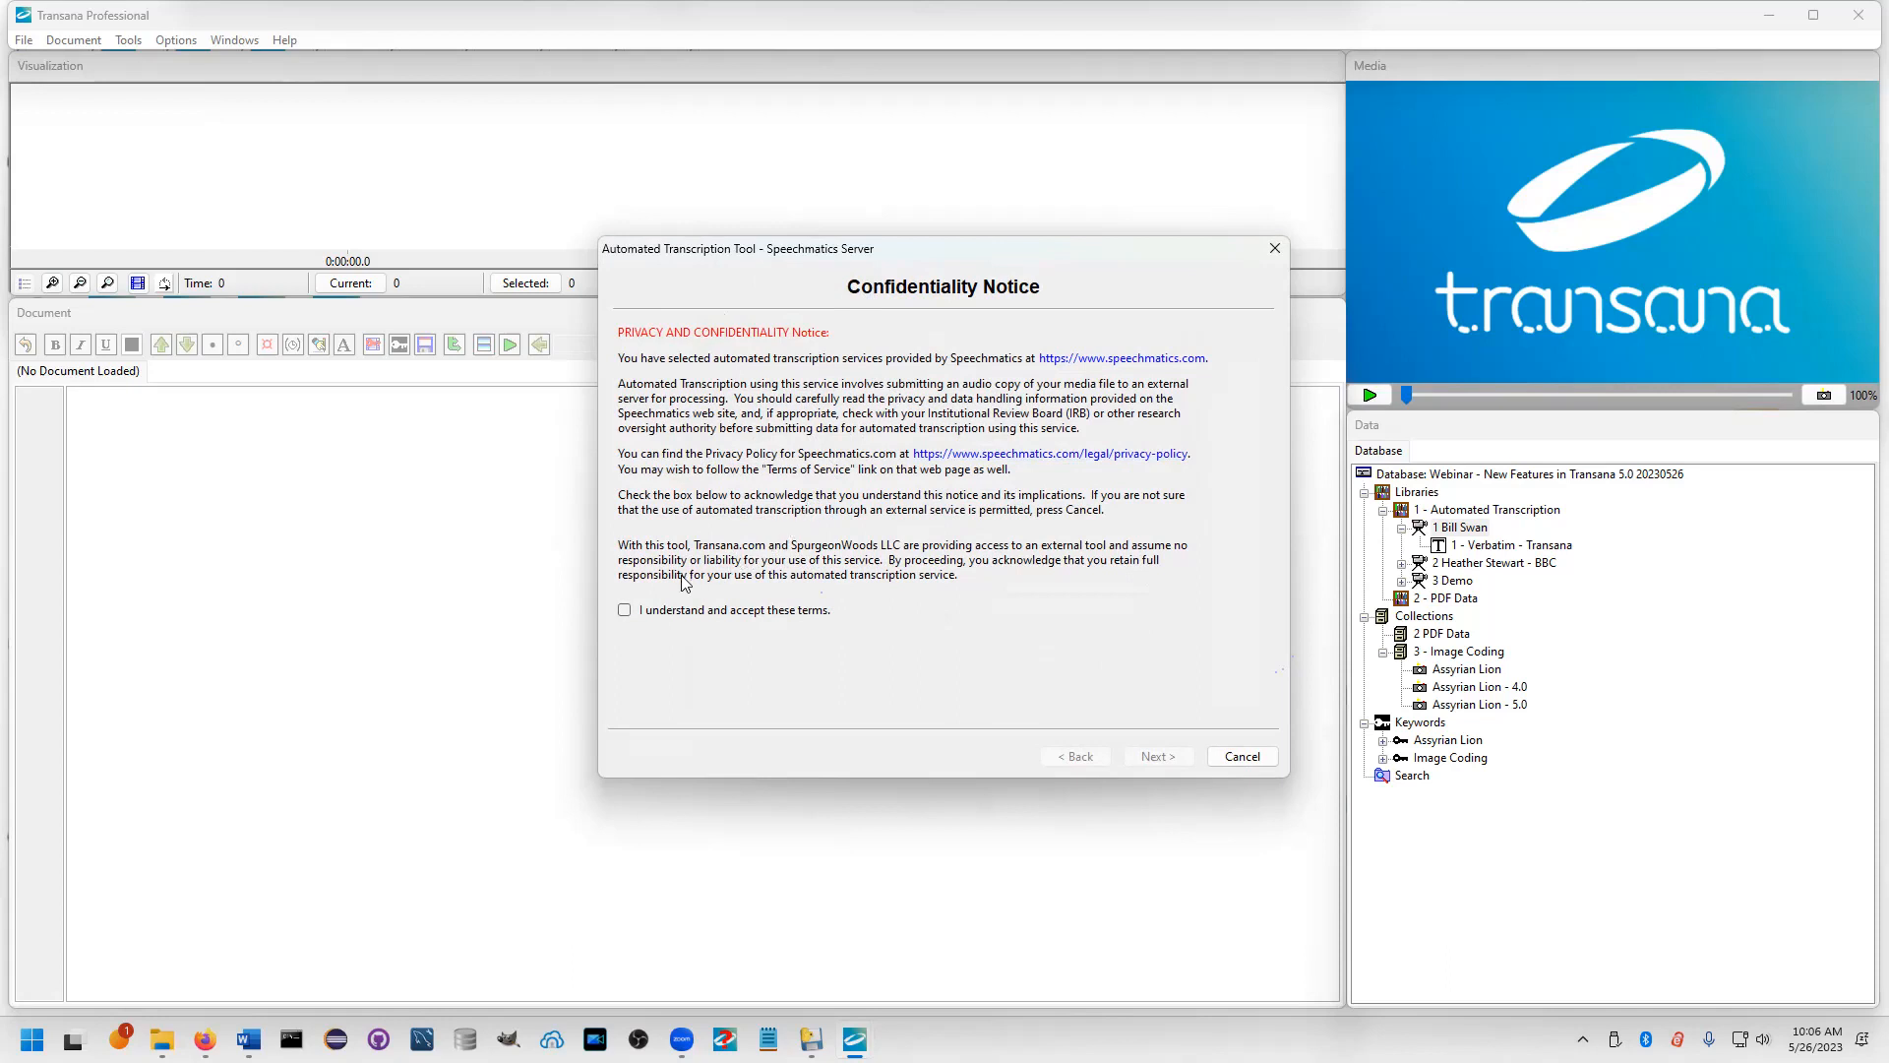
Accept the confidentiality terms and proceed past the audio extraction to the account settings
left_click(624, 611)
left_click(1158, 757)
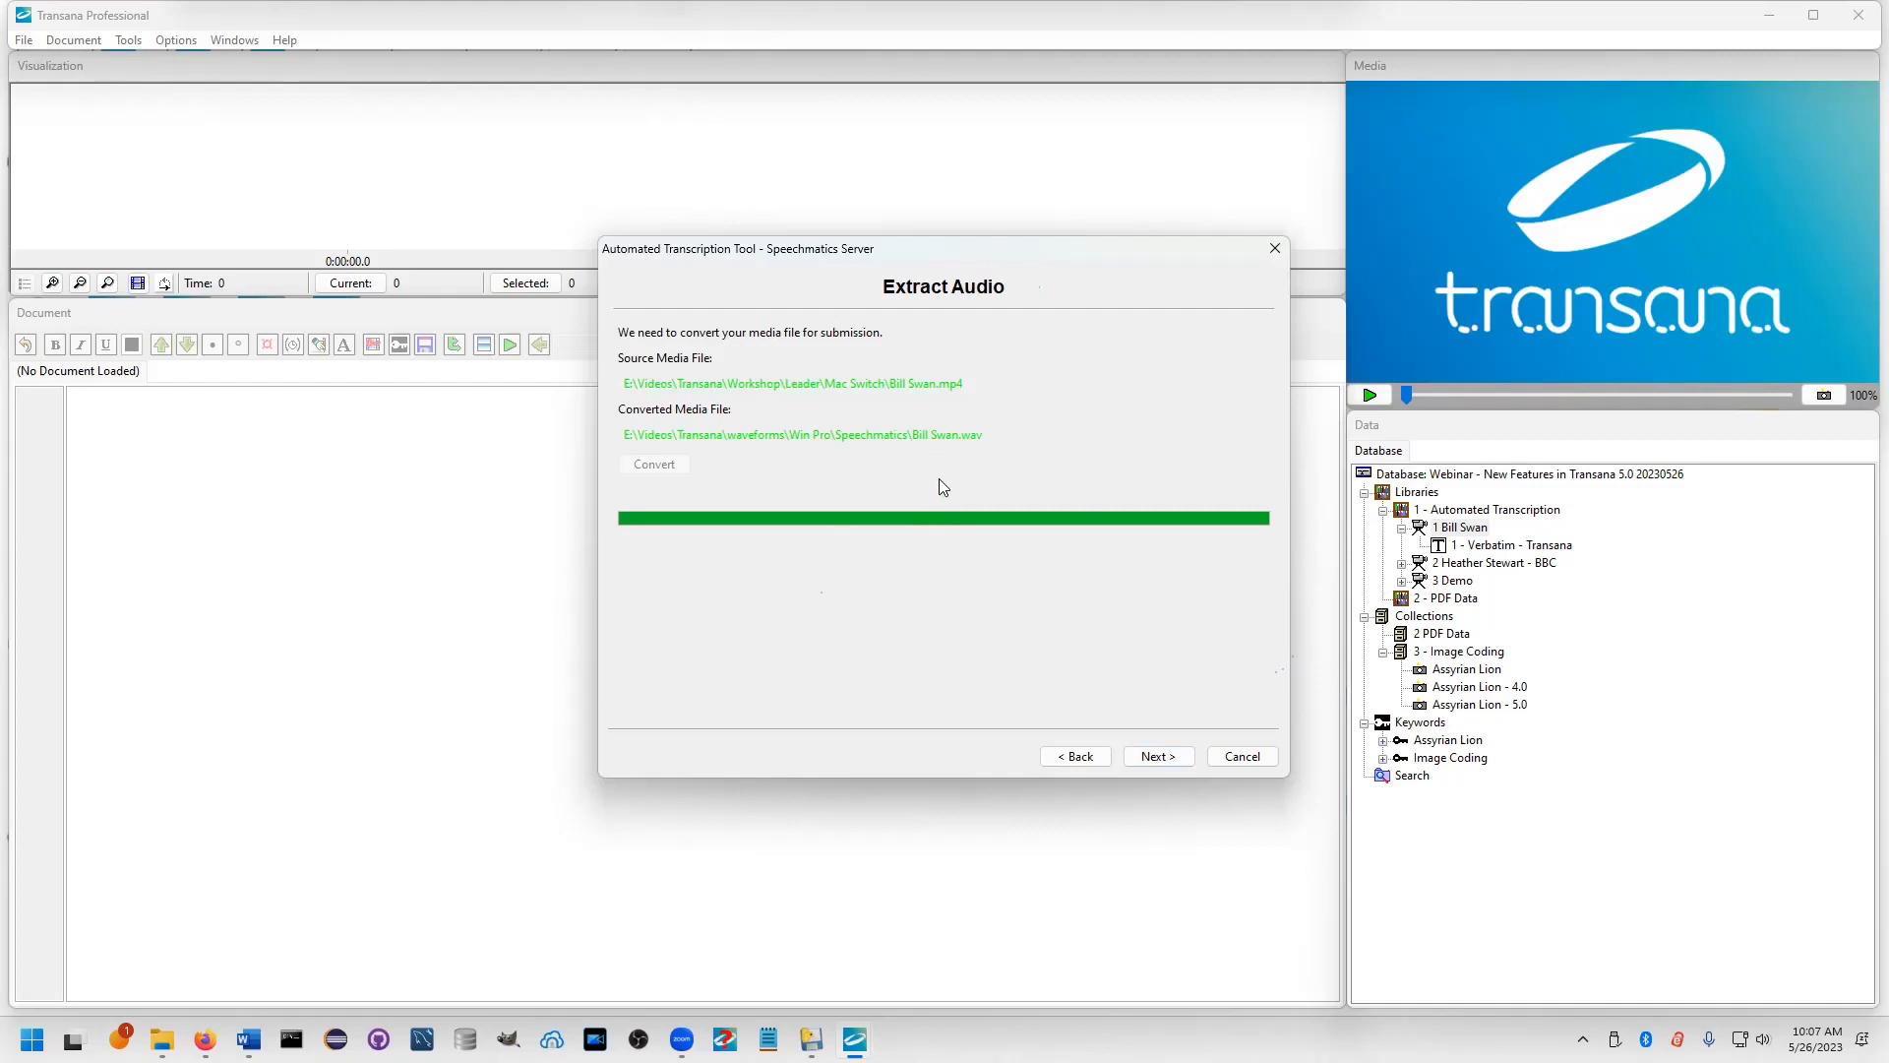
left_click(1158, 756)
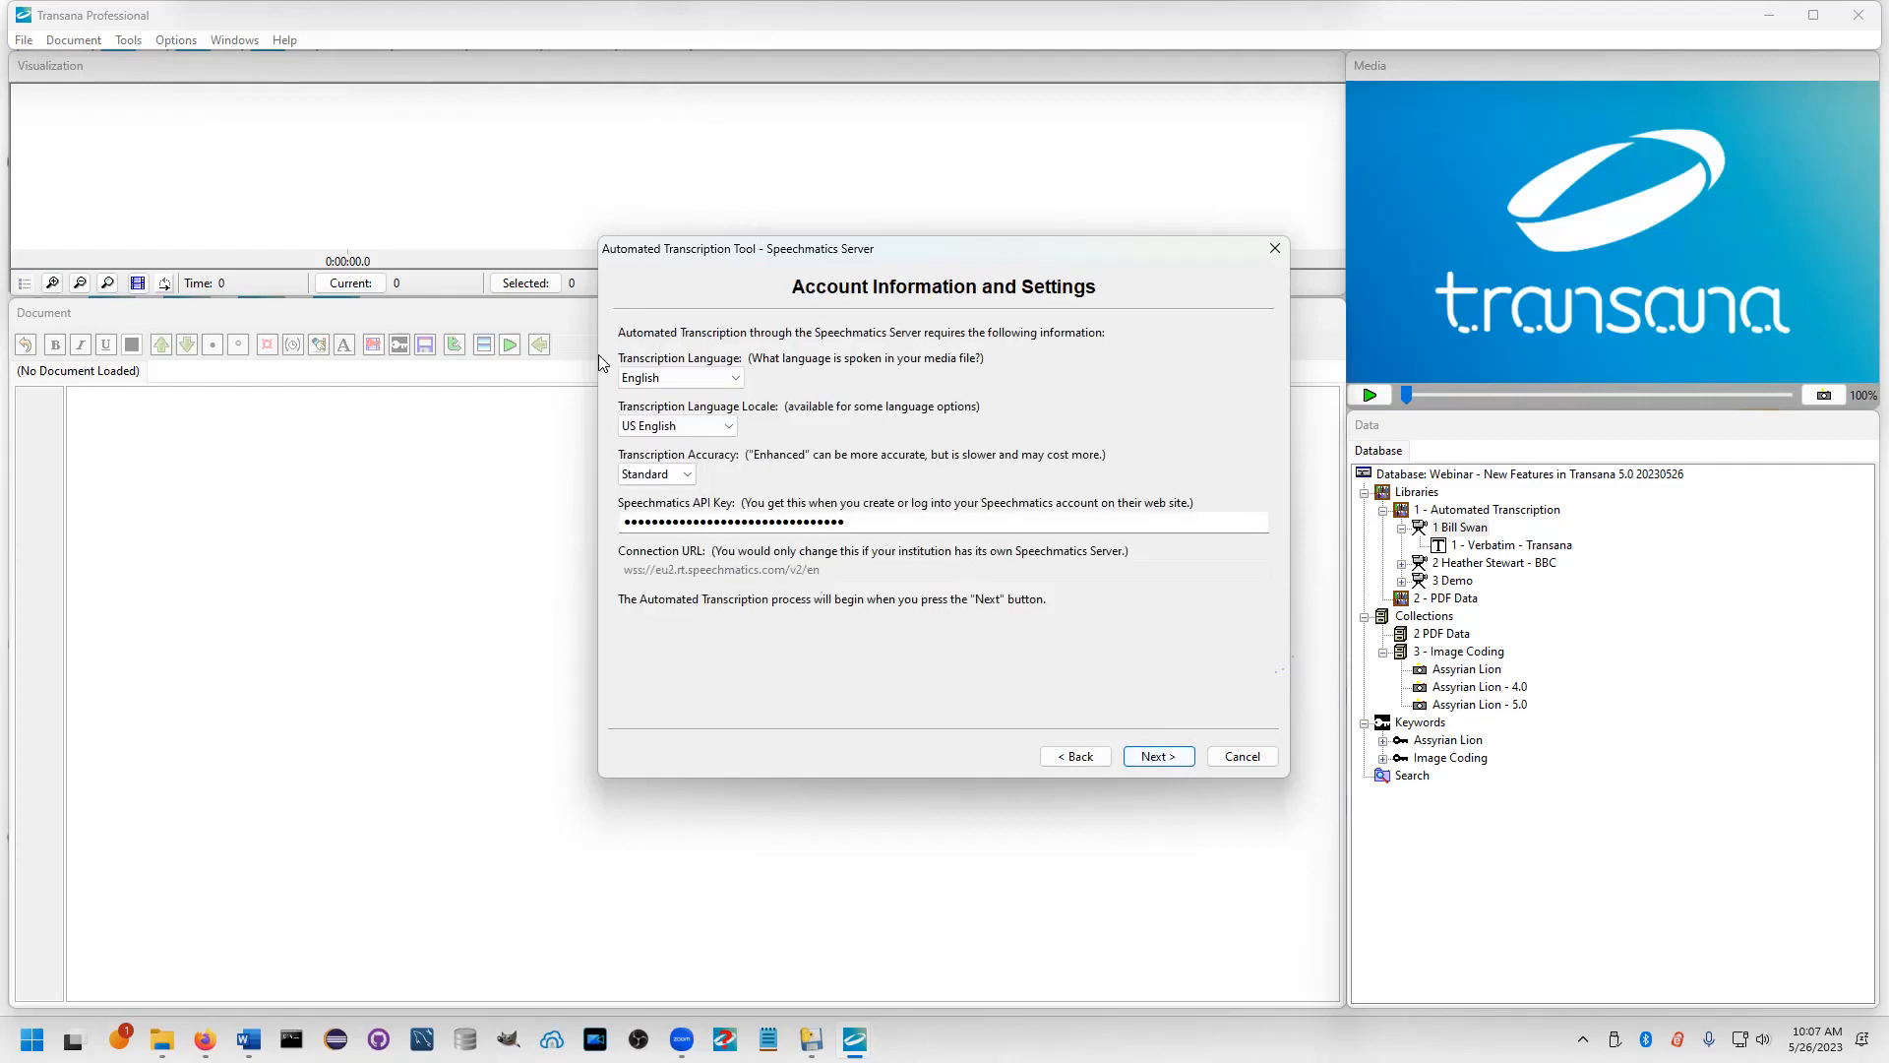
Set the transcription language to English and its locale to US English
left_click(735, 379)
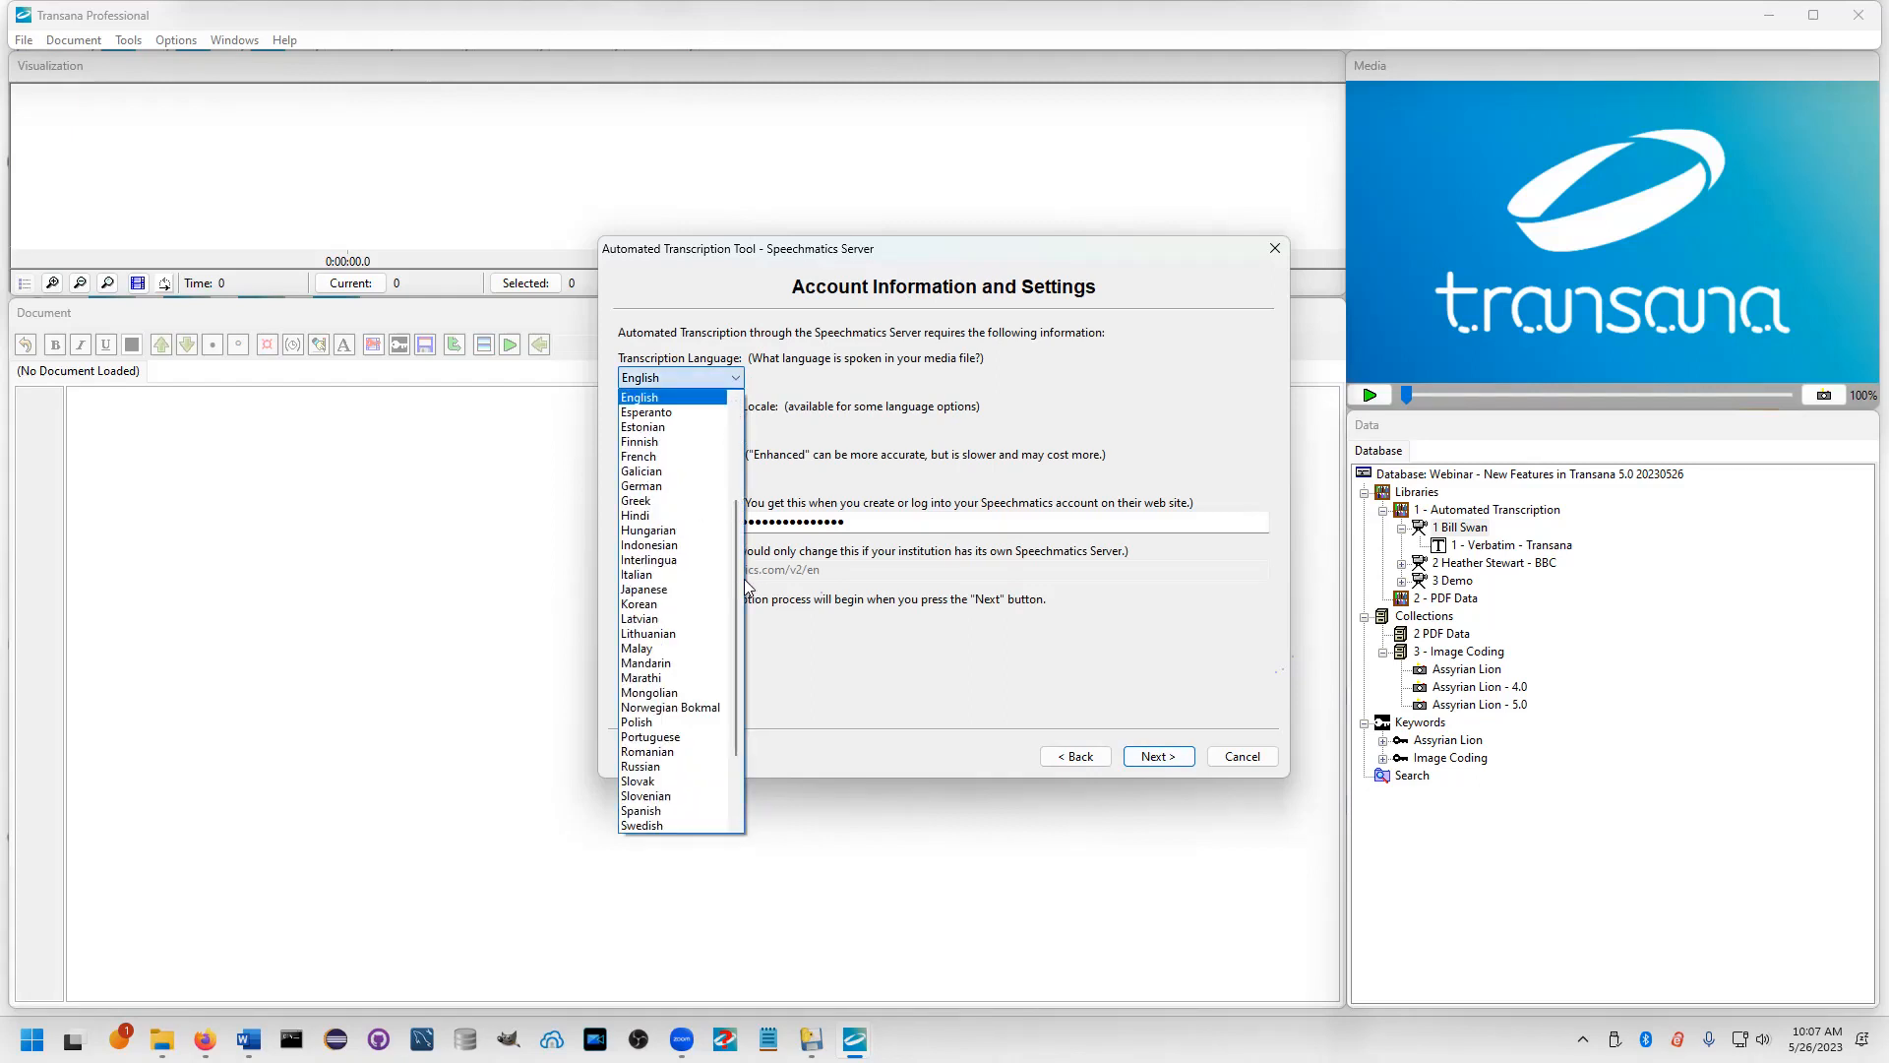
scroll(740, 596, "down", 3)
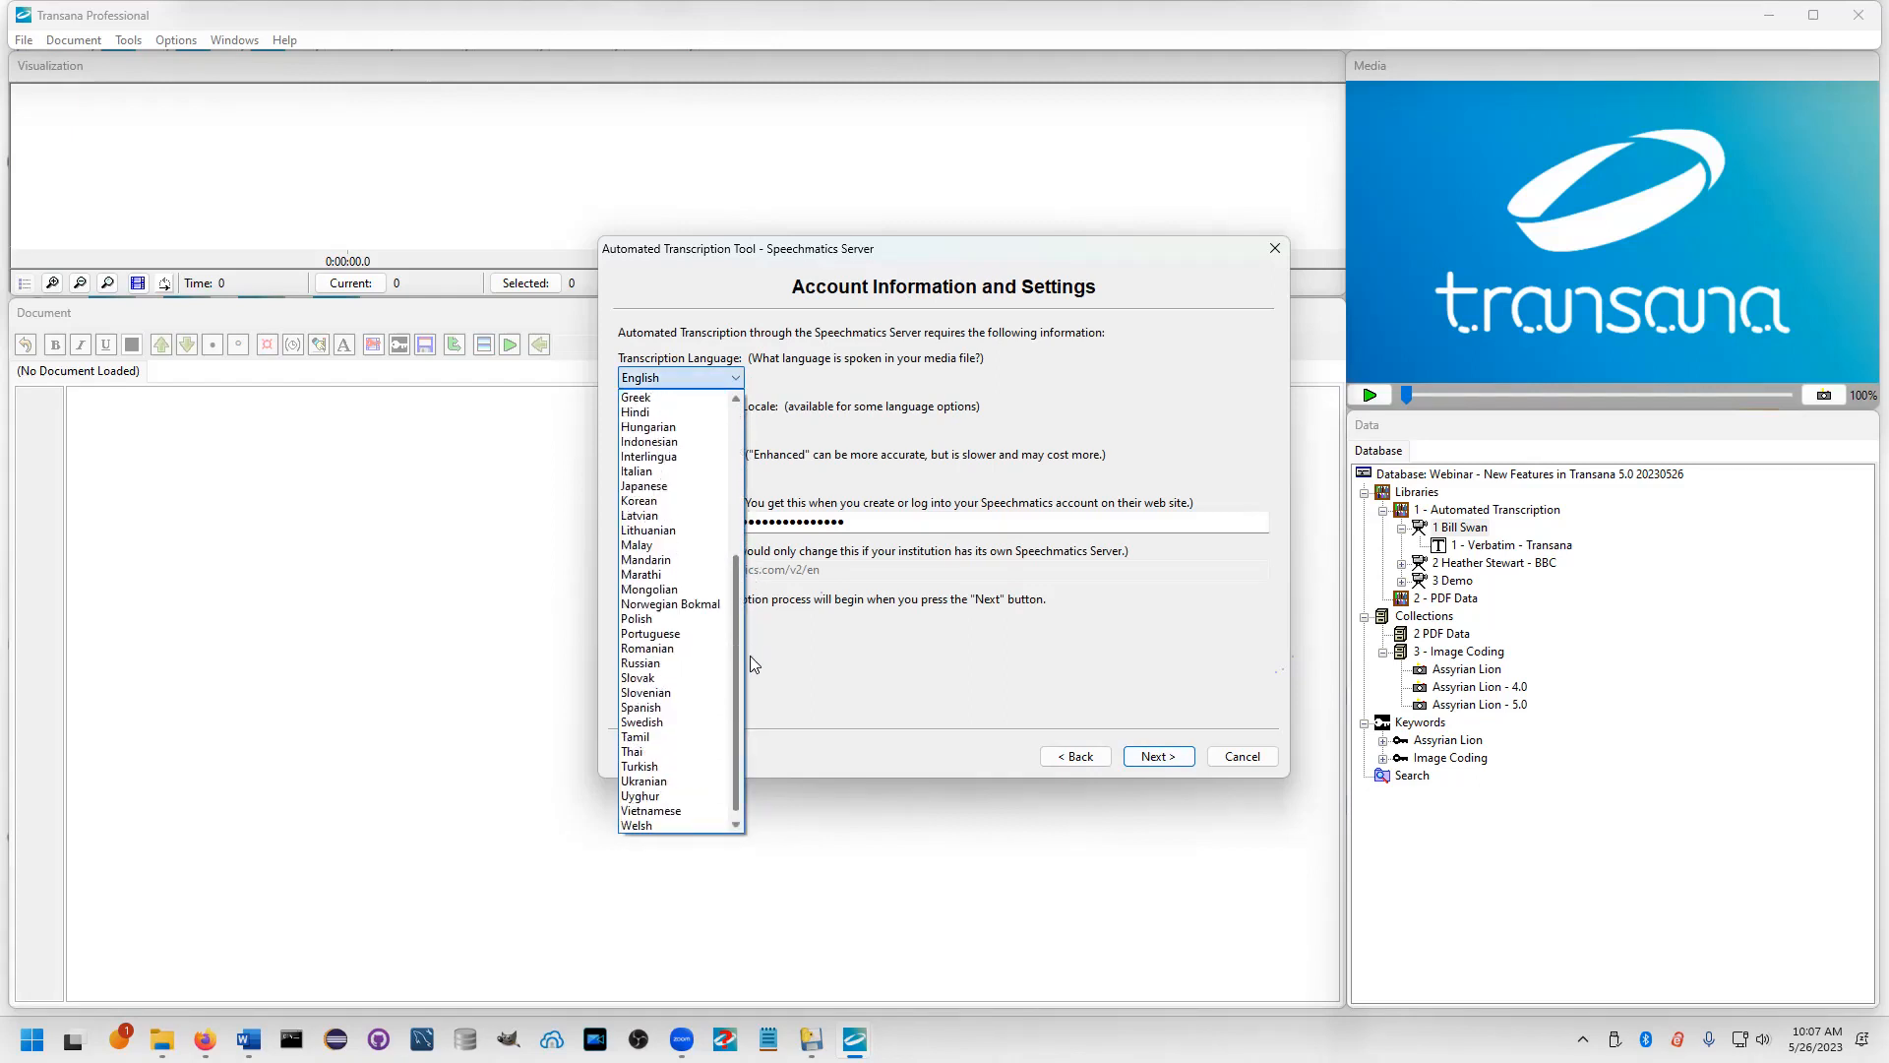
scroll(741, 616, "up", 6)
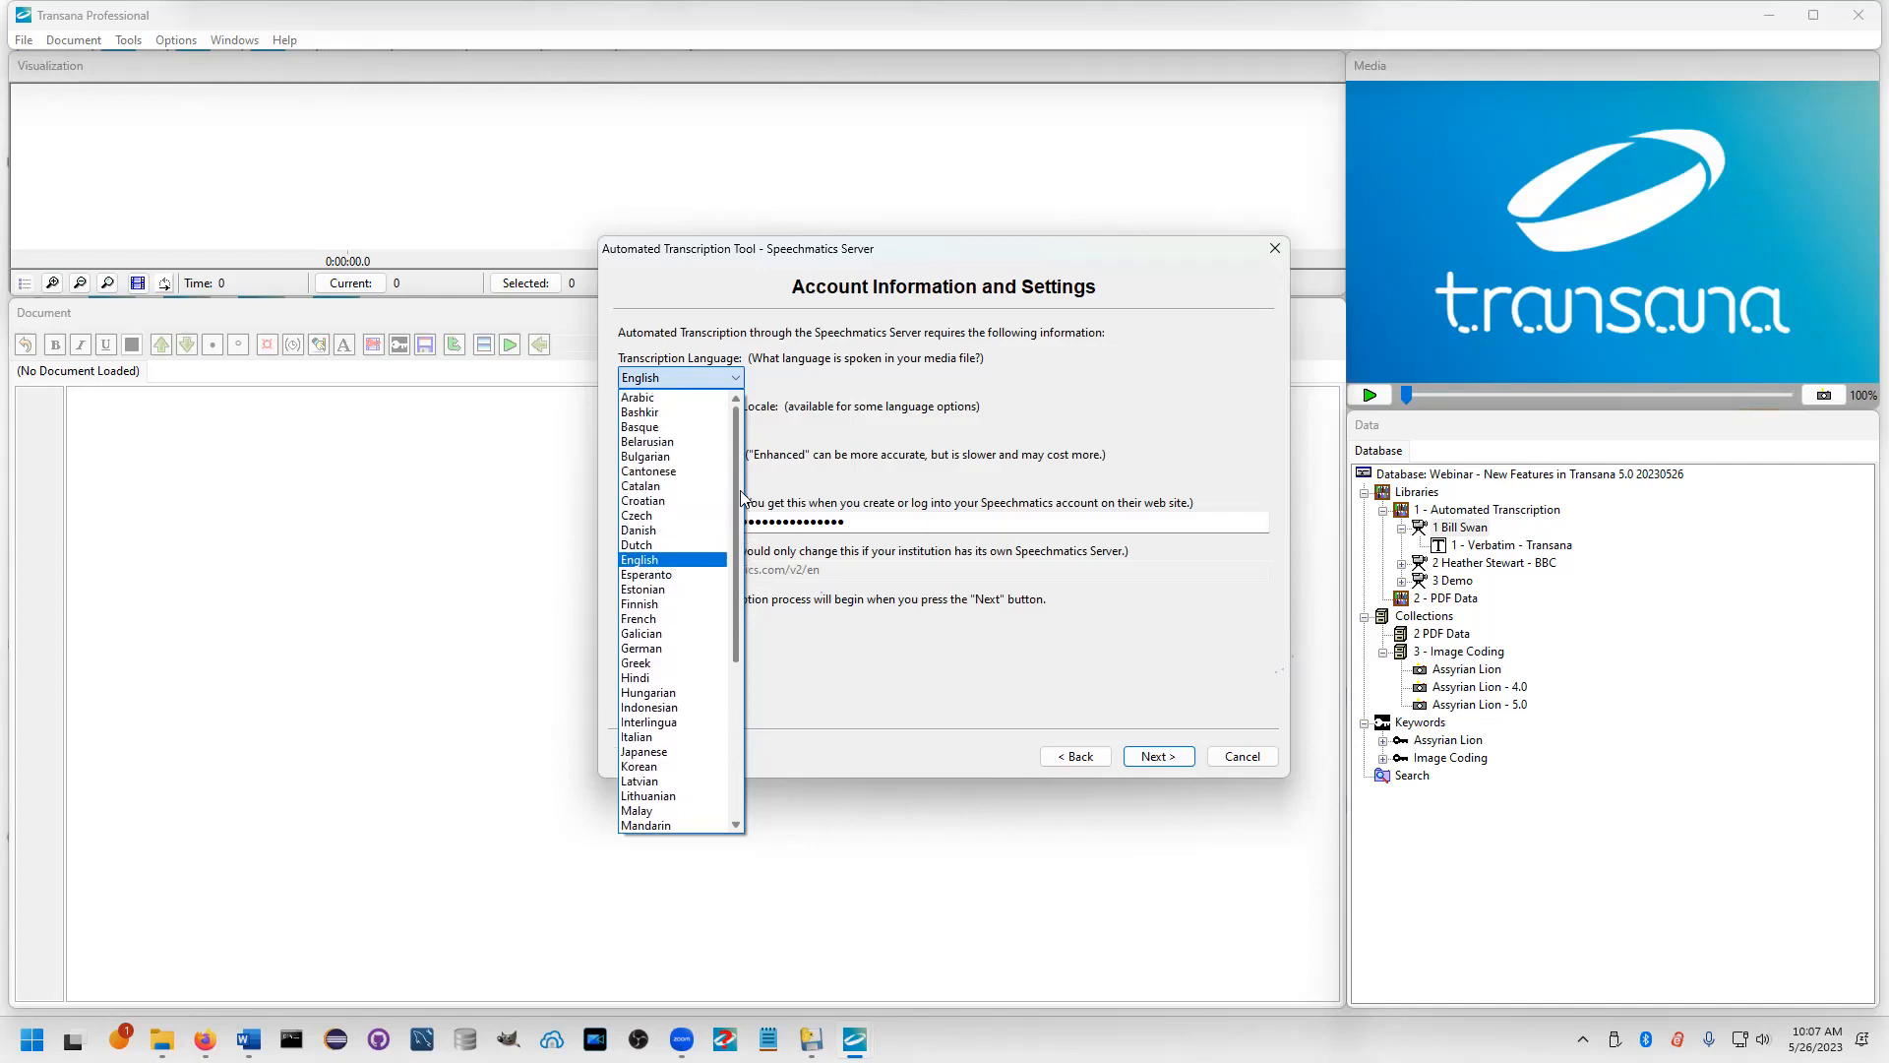
left_click(649, 562)
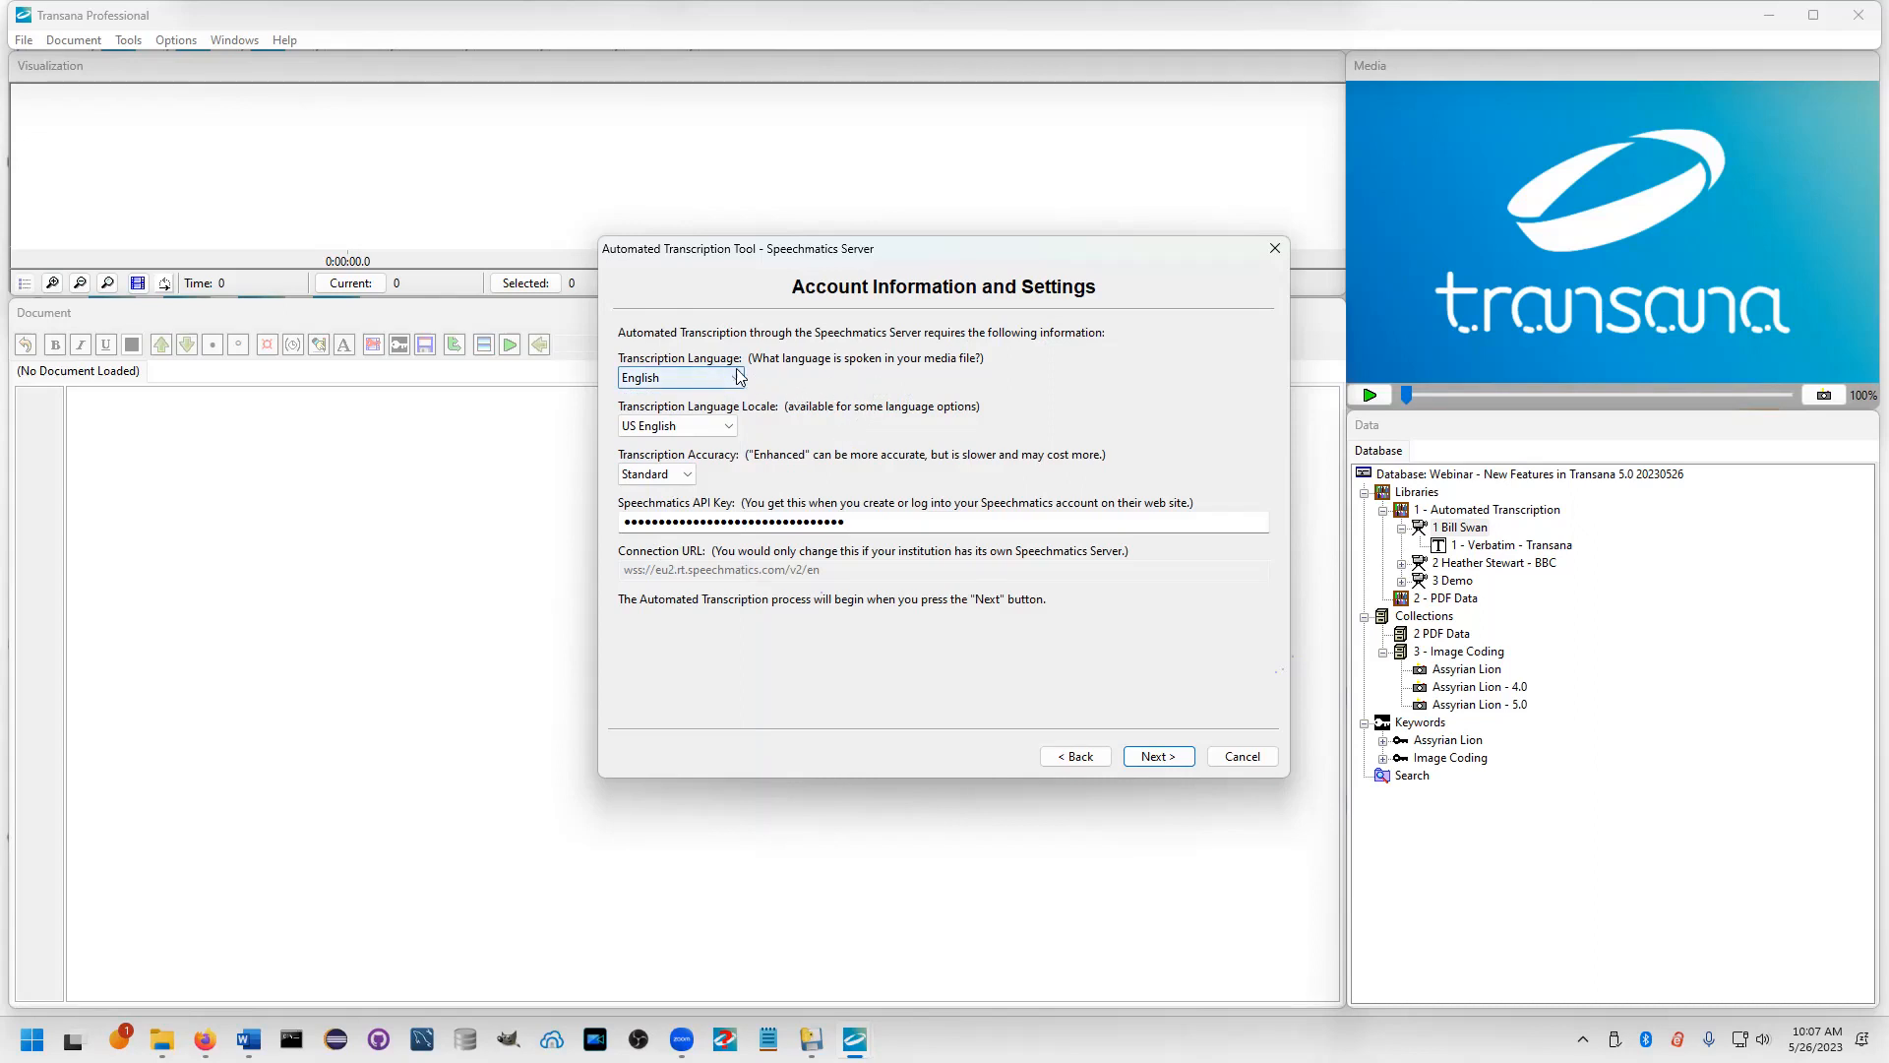
left_click(731, 430)
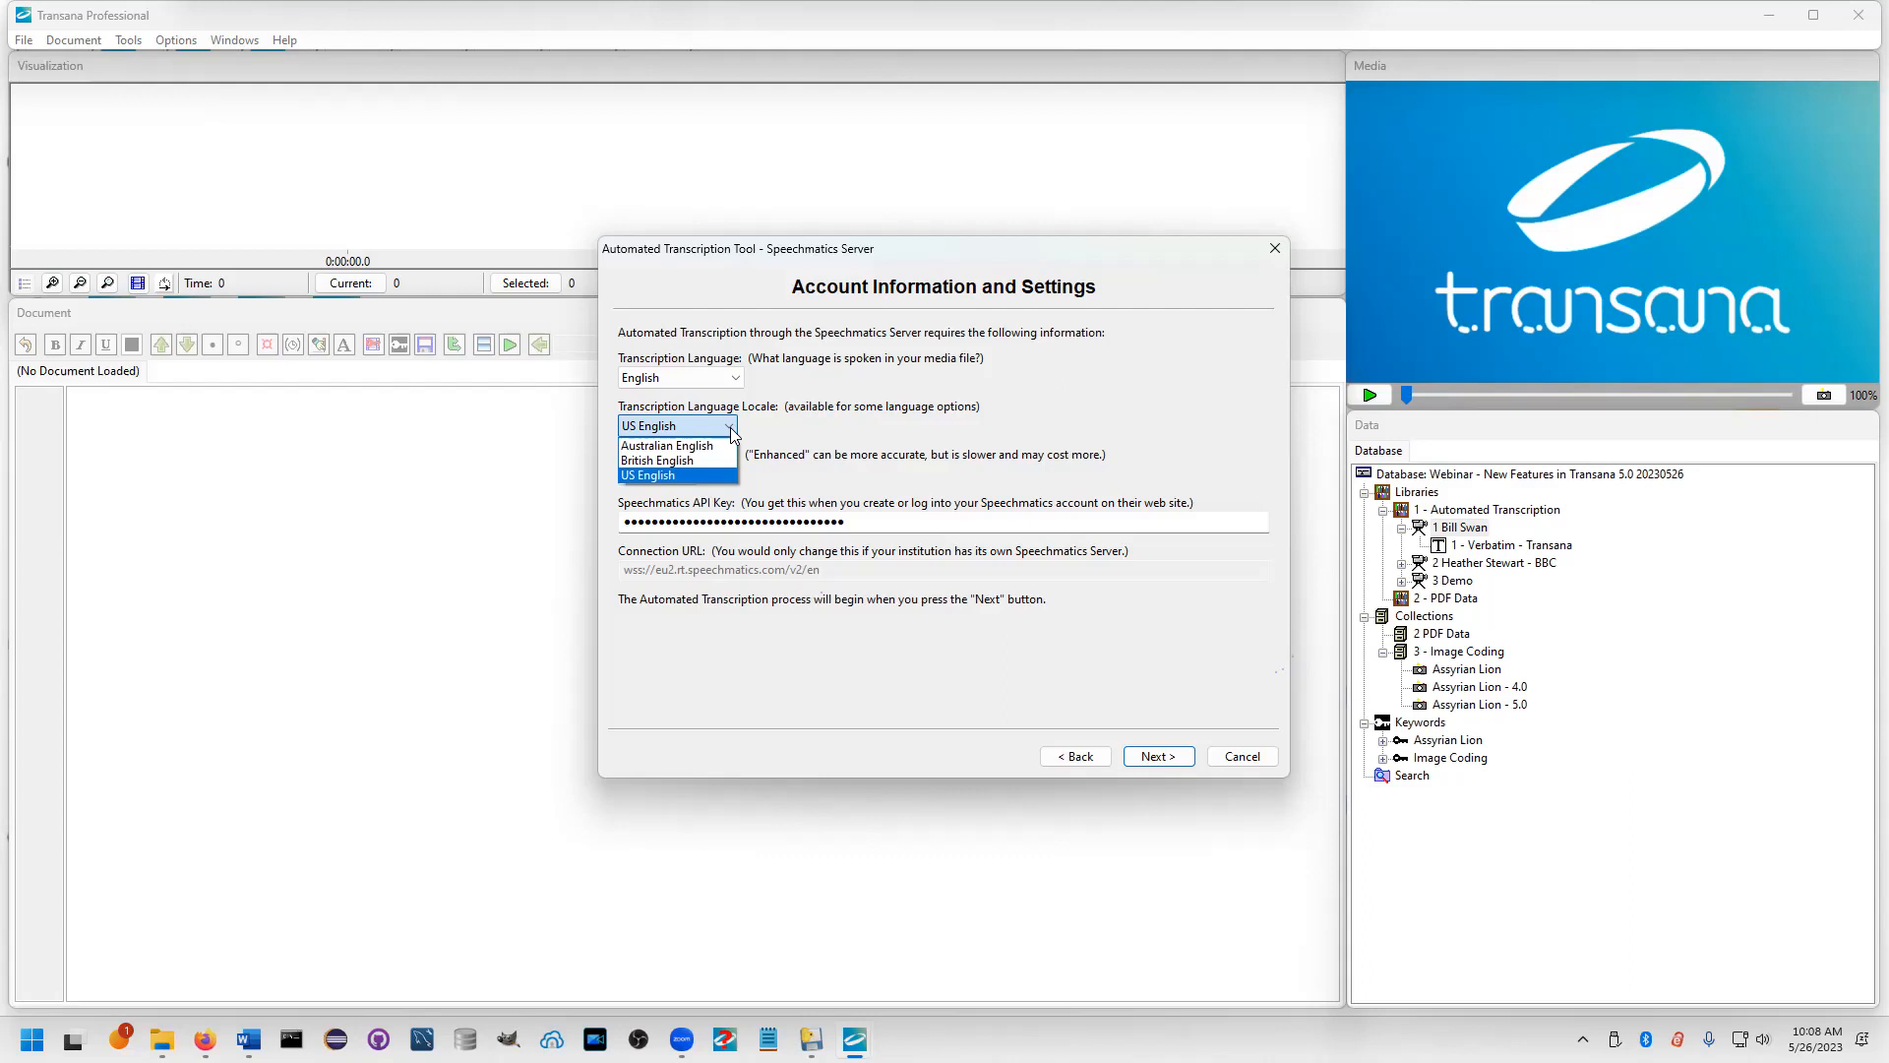
left_click(726, 476)
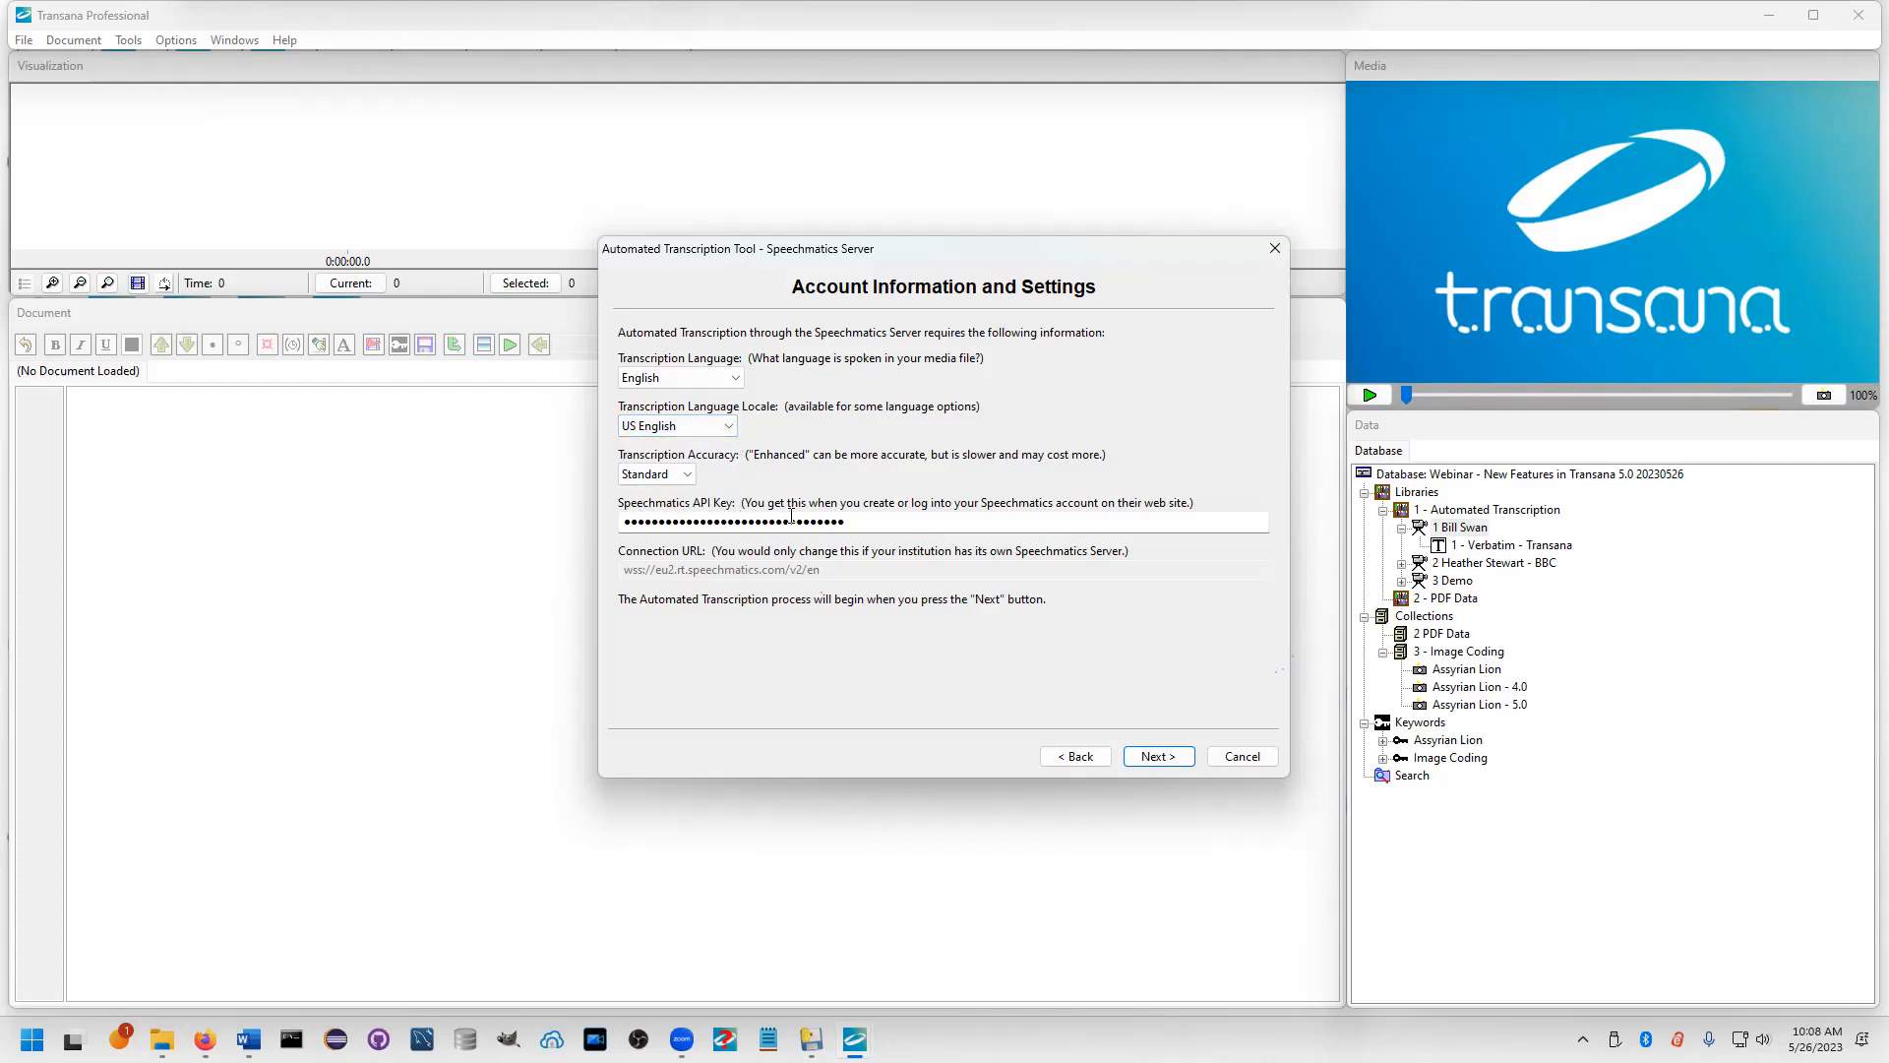
Run the automated transcription with the stored API key and Standard accuracy, and finish the process
left_click(860, 525)
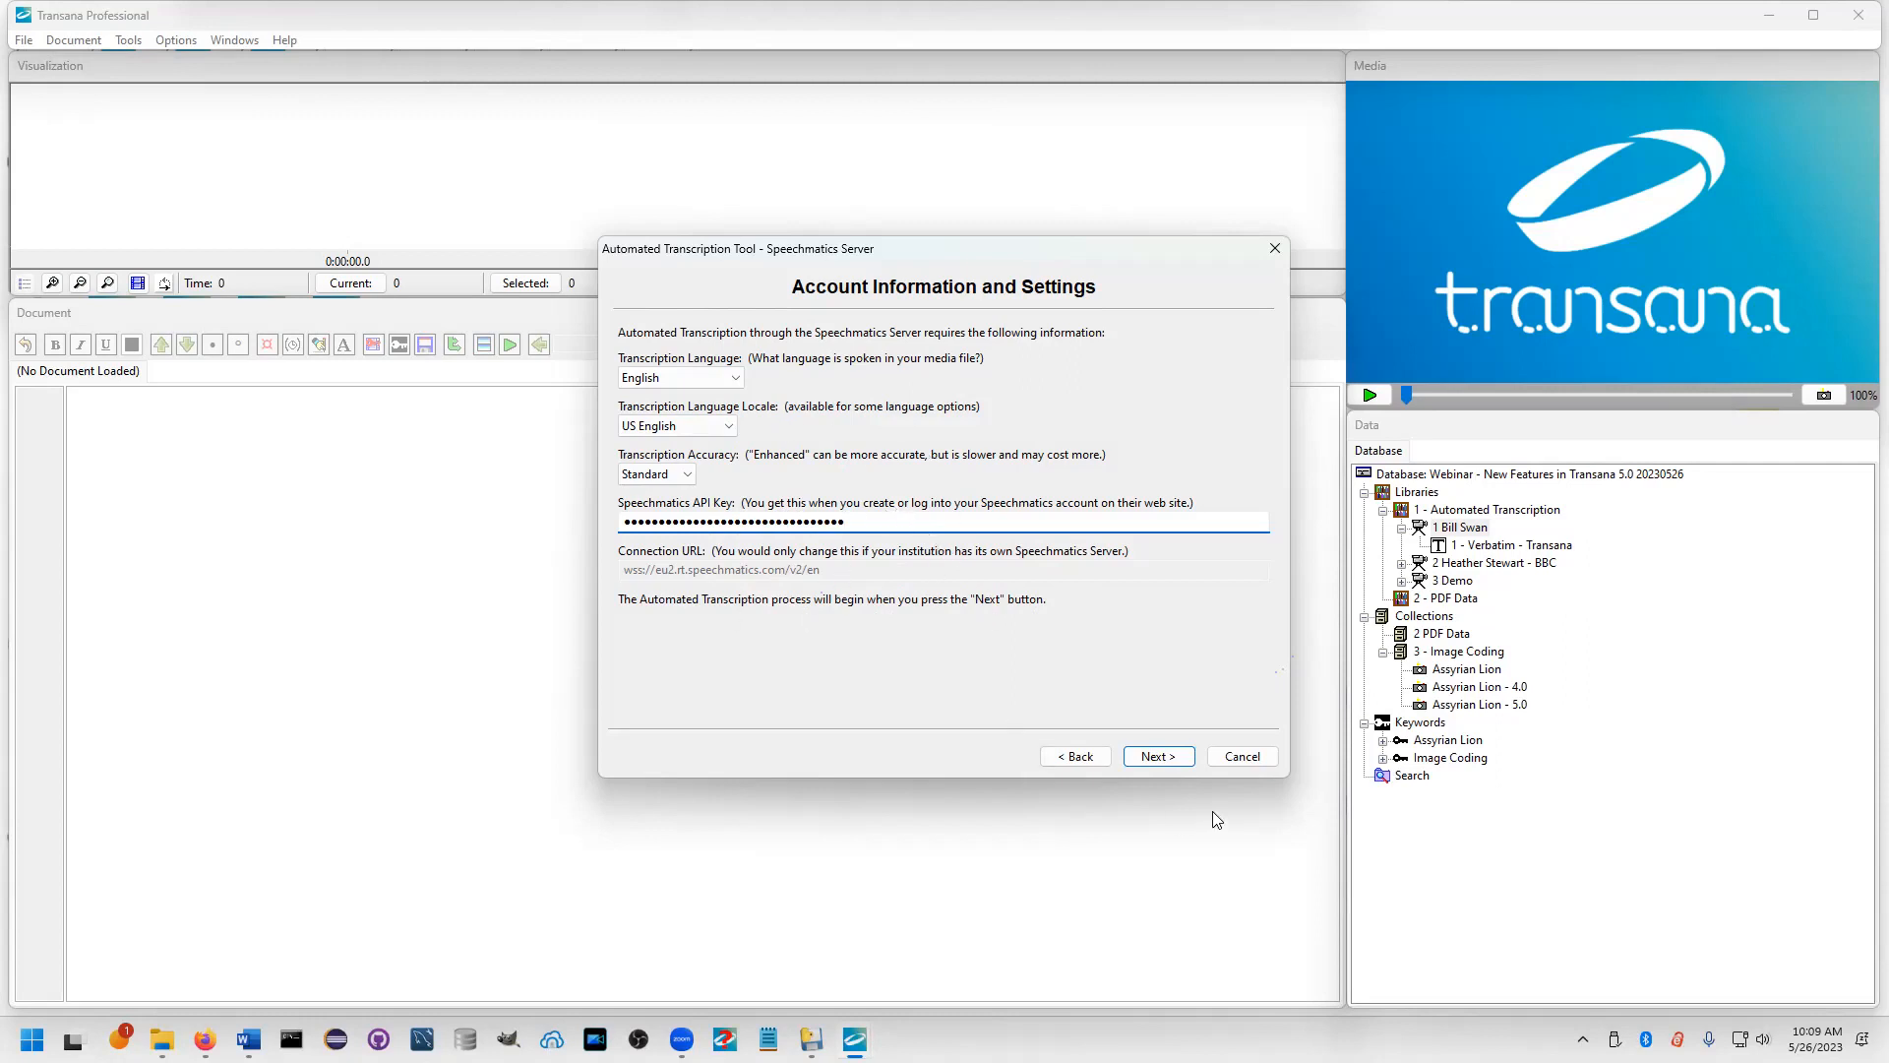
left_click(1167, 759)
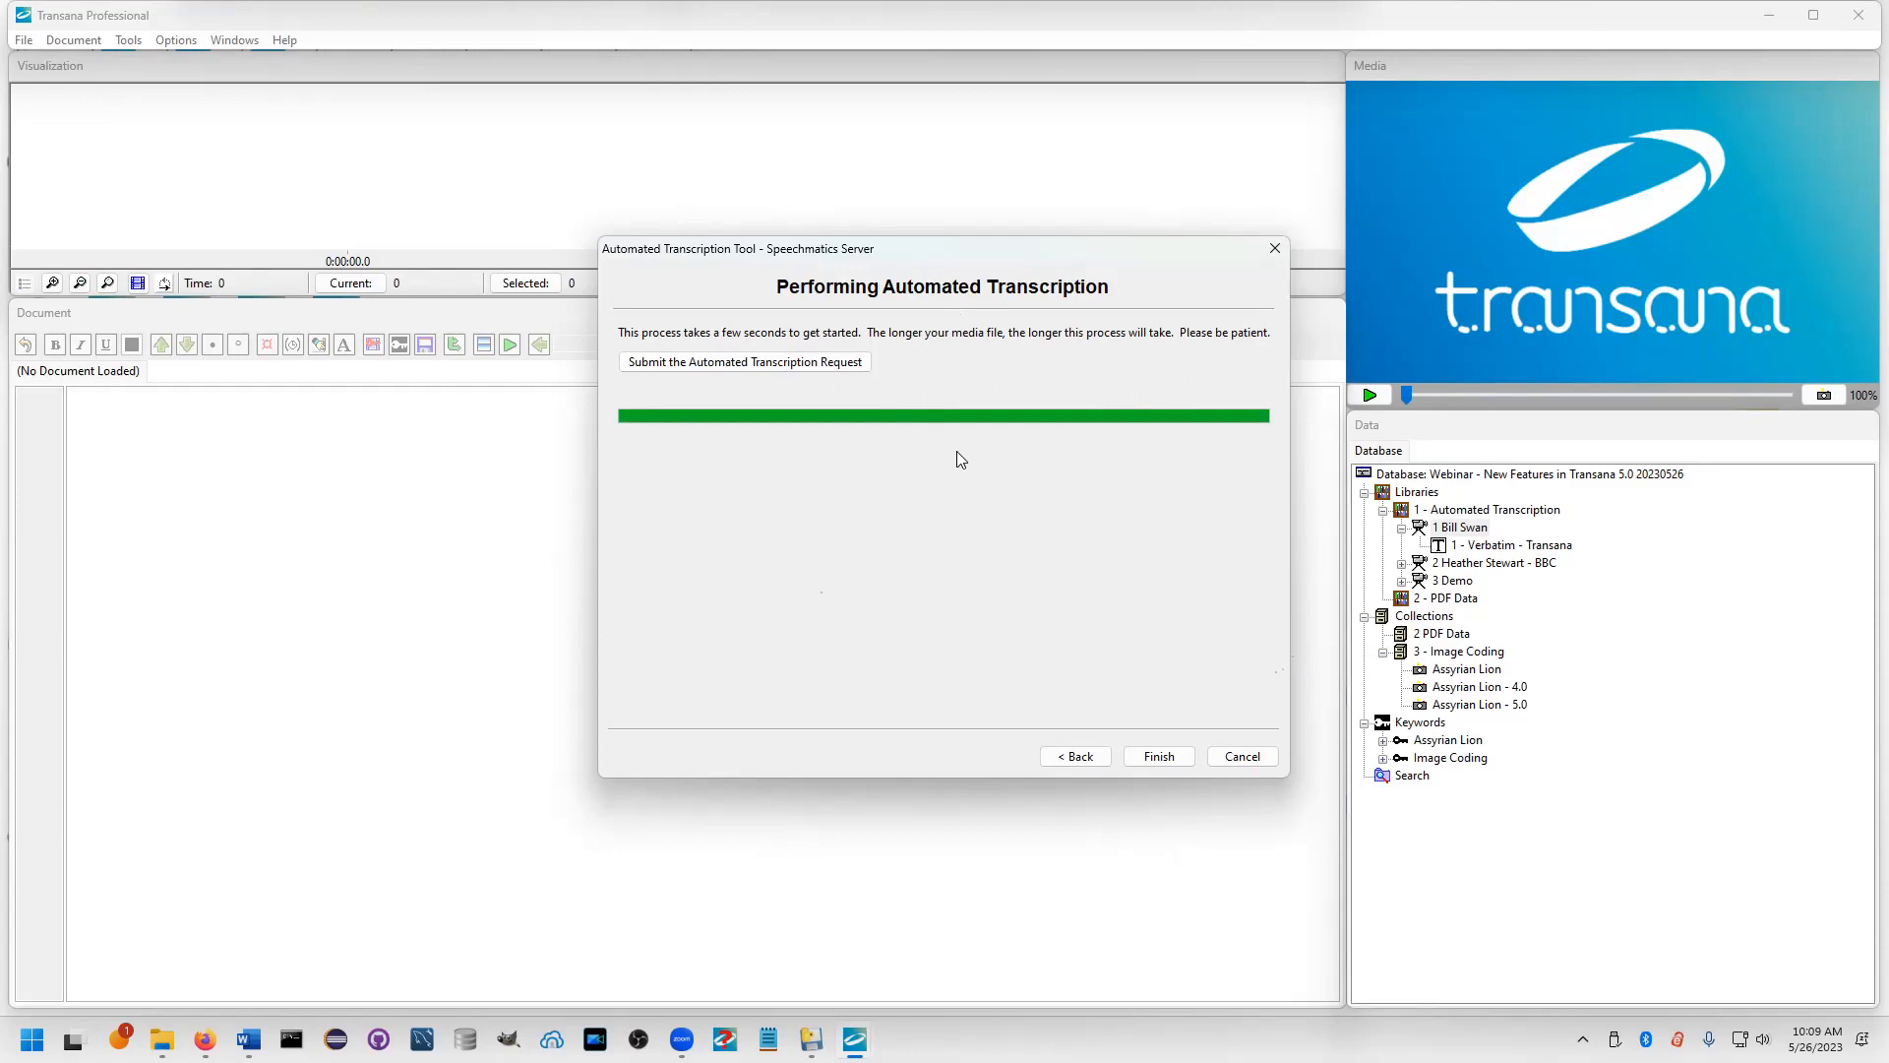
left_click(1161, 757)
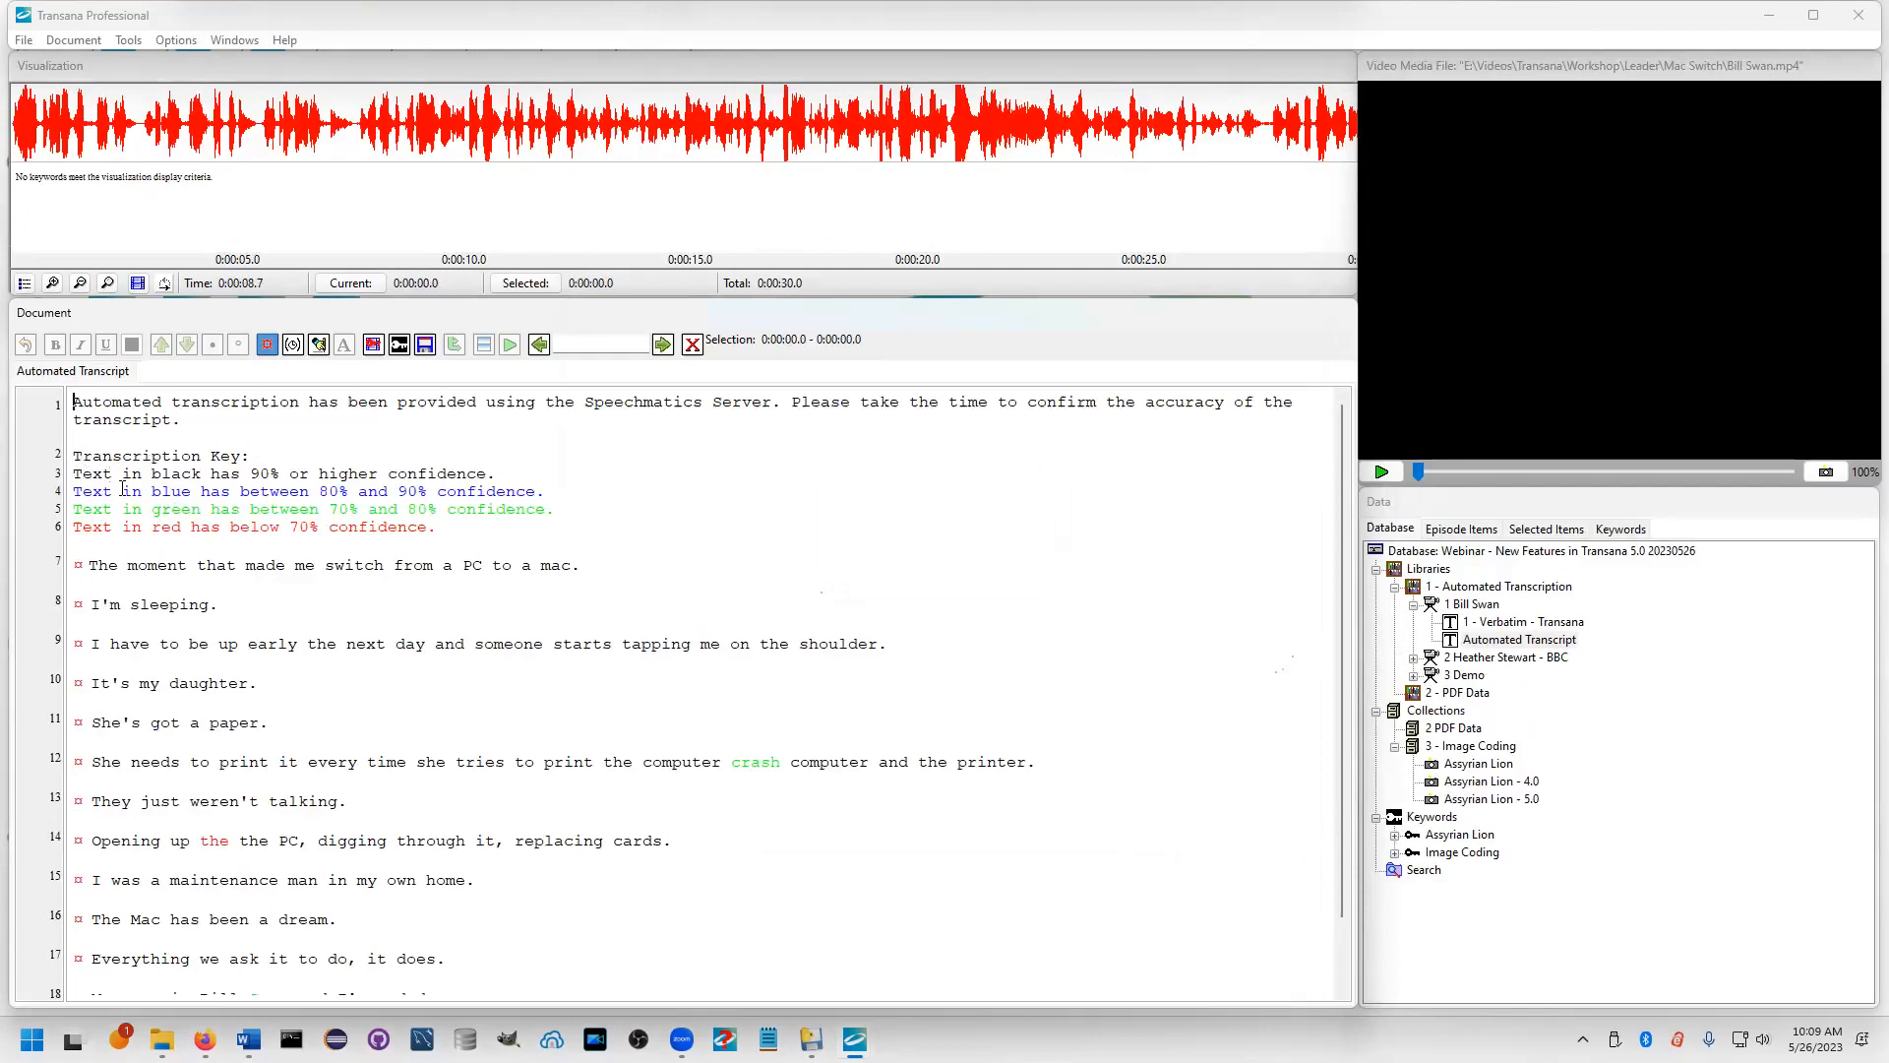
Examine the confidence colour key and the coloured low-confidence words in lines 12 and 14 of the transcript
left_click_drag(69, 473, 519, 480)
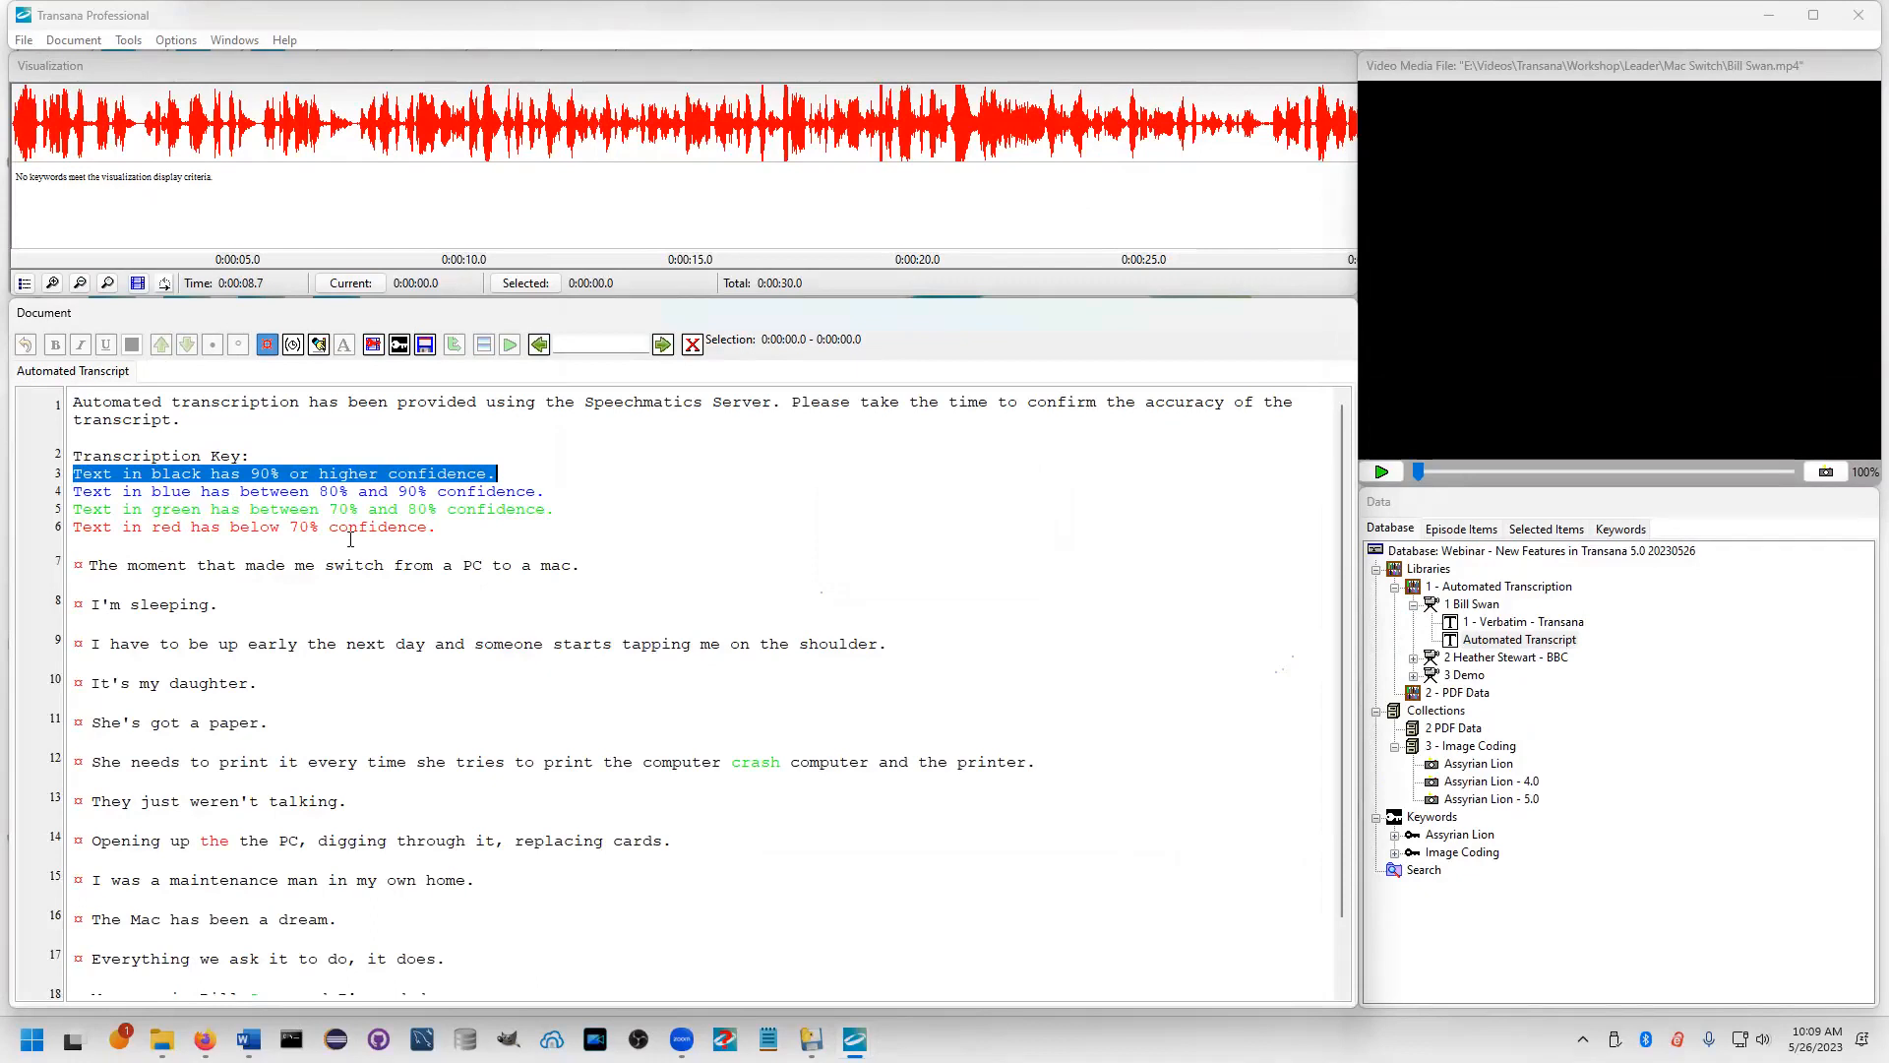
left_click_drag(733, 762, 759, 776)
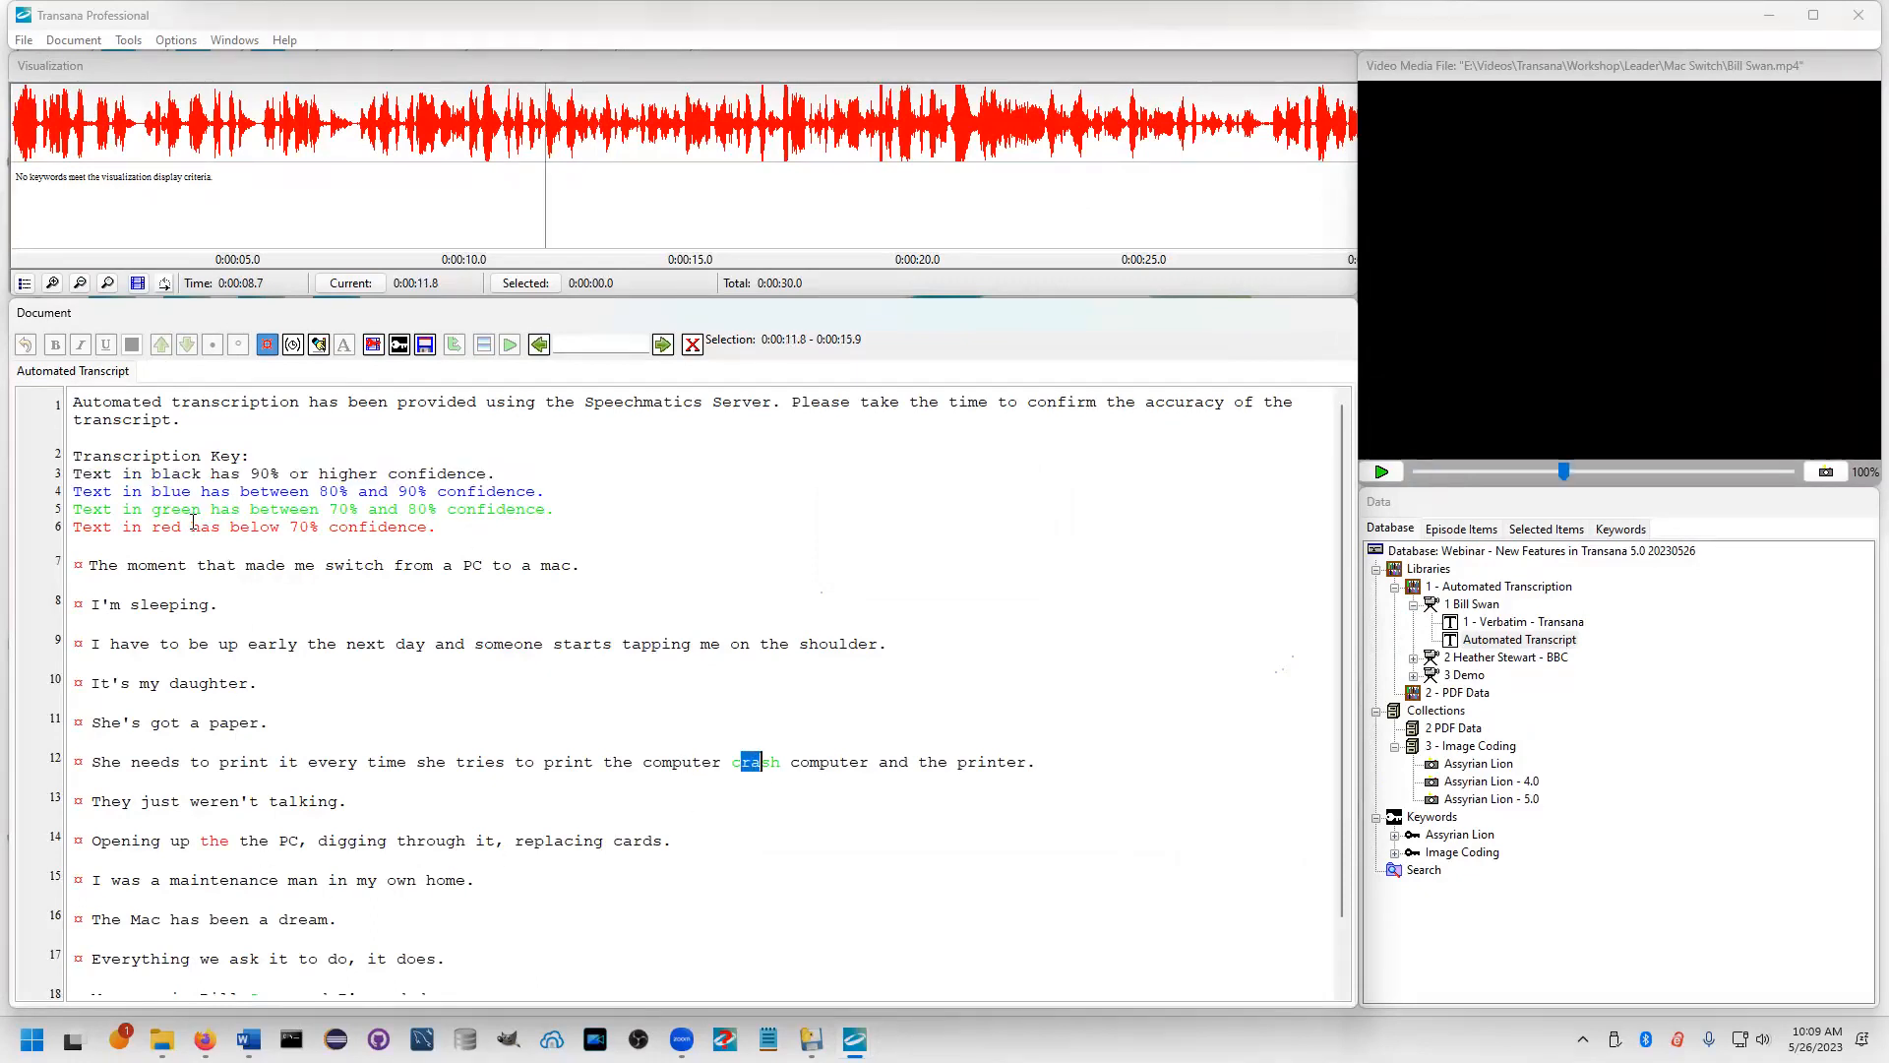
triple_click(215, 840)
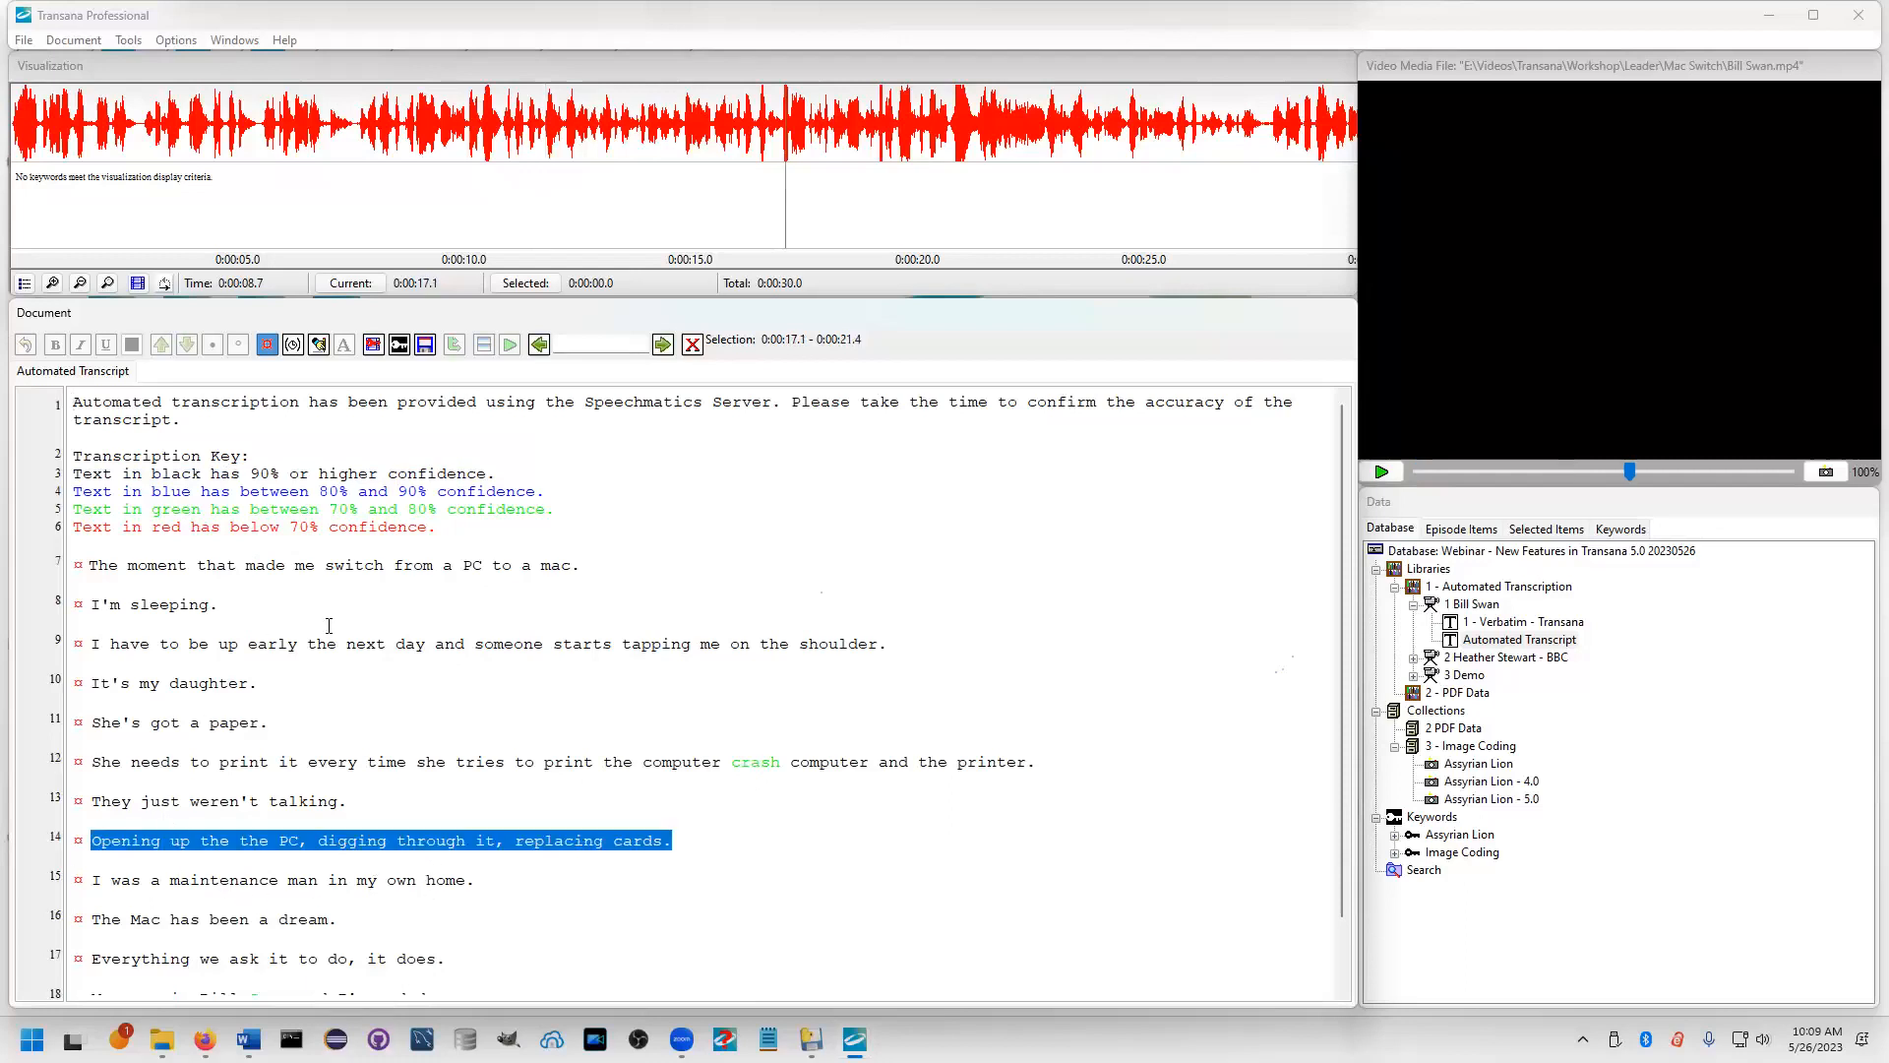
Play the media from the first spoken line and from line 12 to check the transcript's wording and synchronisation
left_click(396, 565)
triple_click(396, 564)
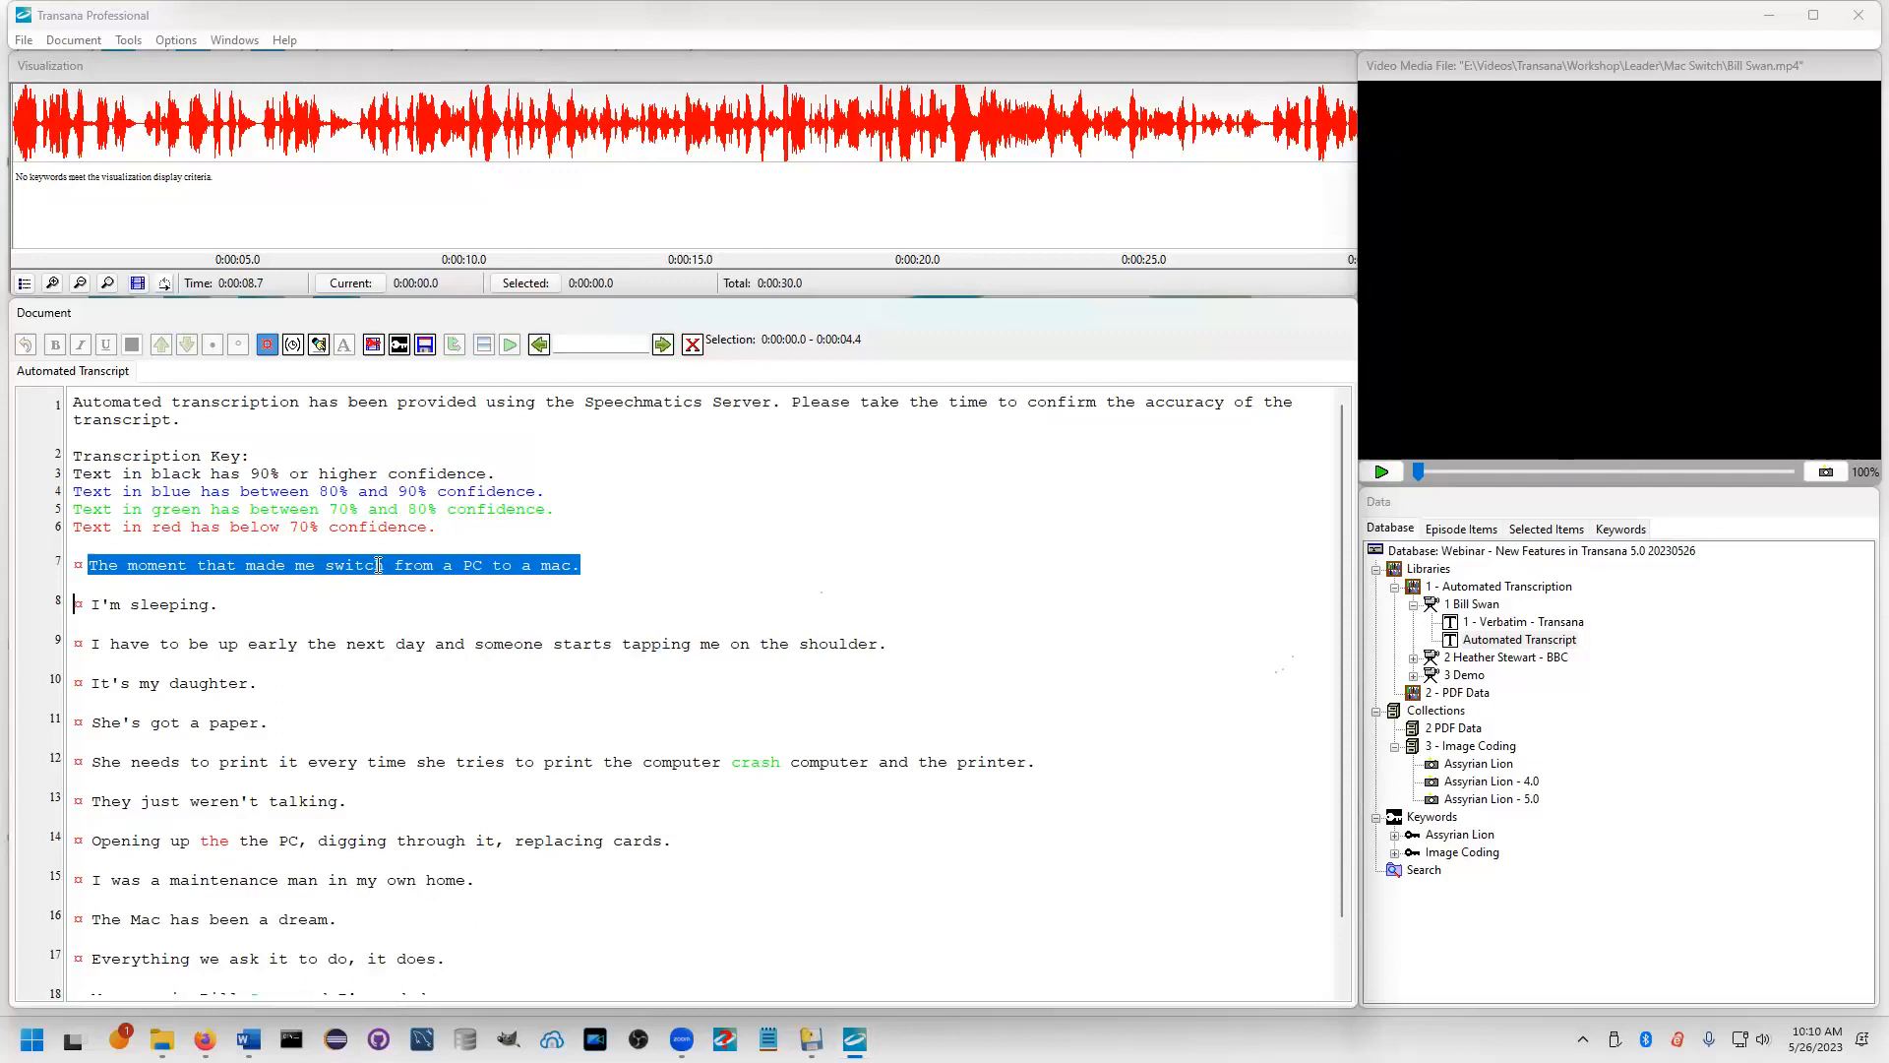
key("ctrl+s")
left_click(585, 766)
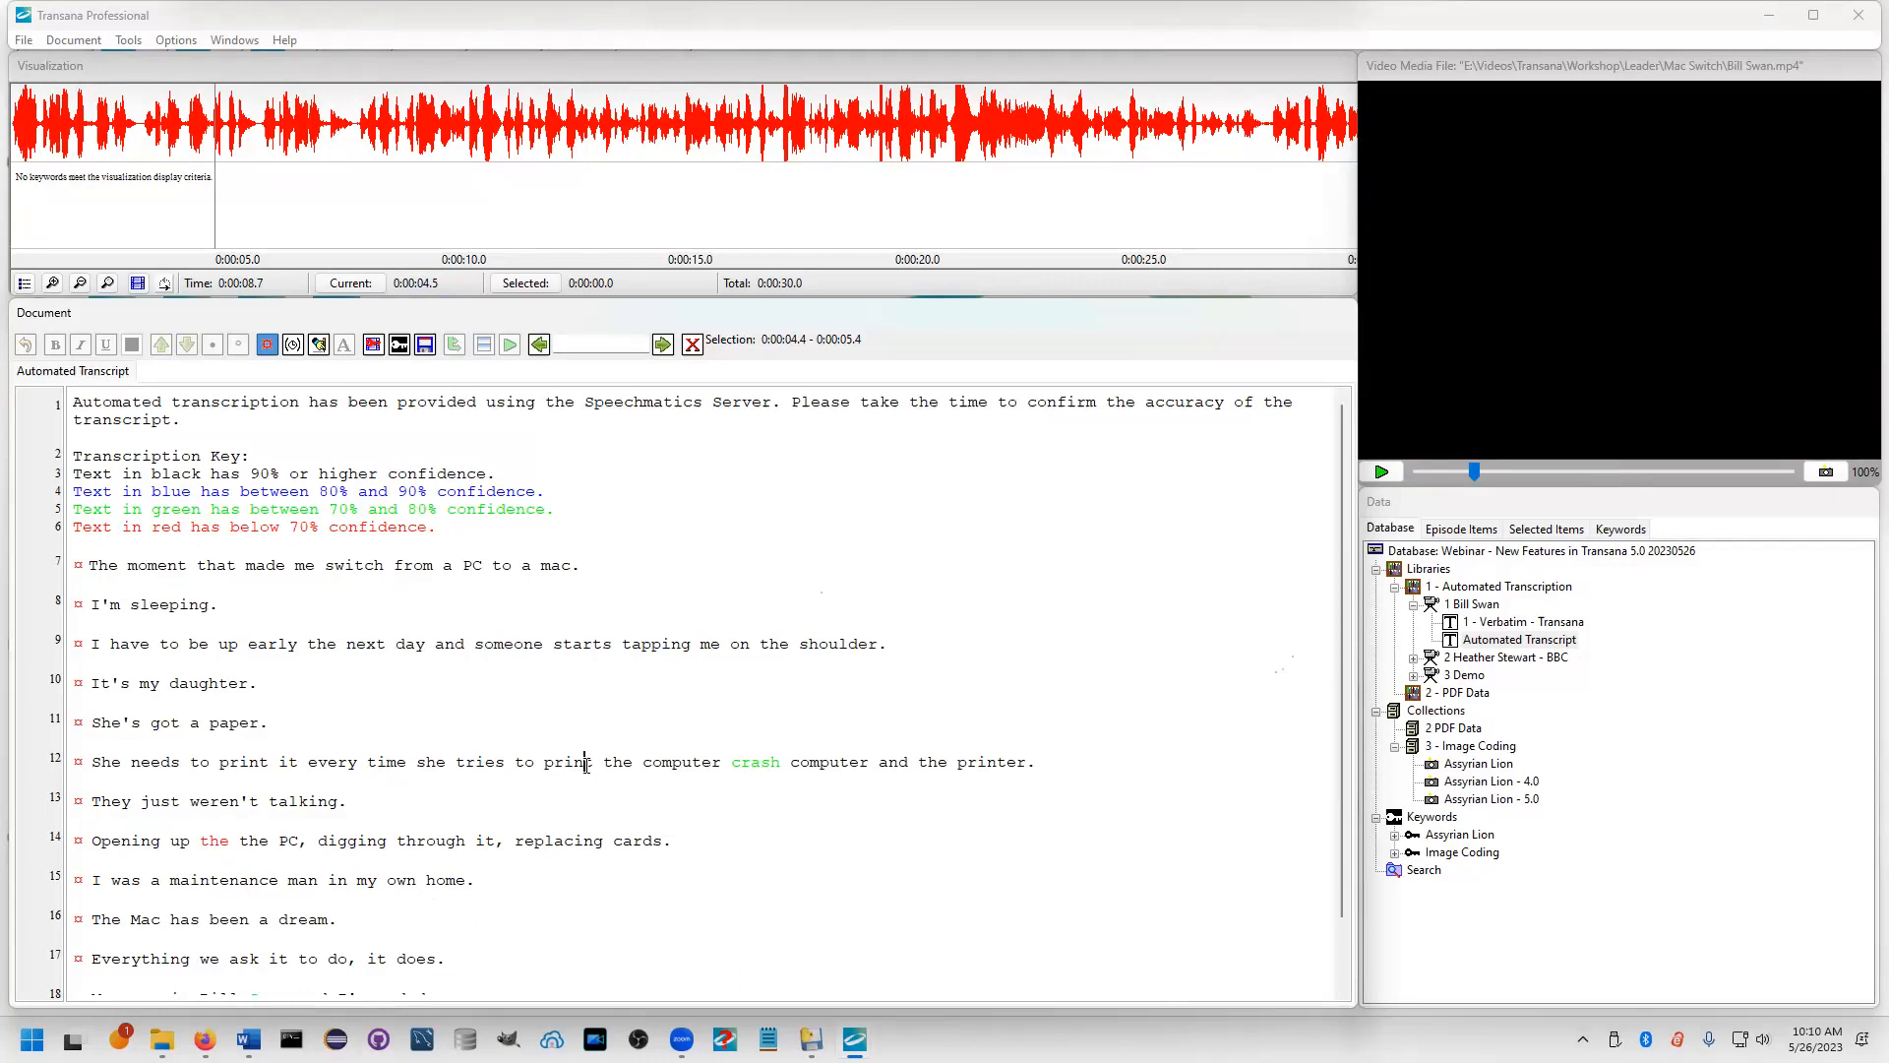
key("ctrl+s")
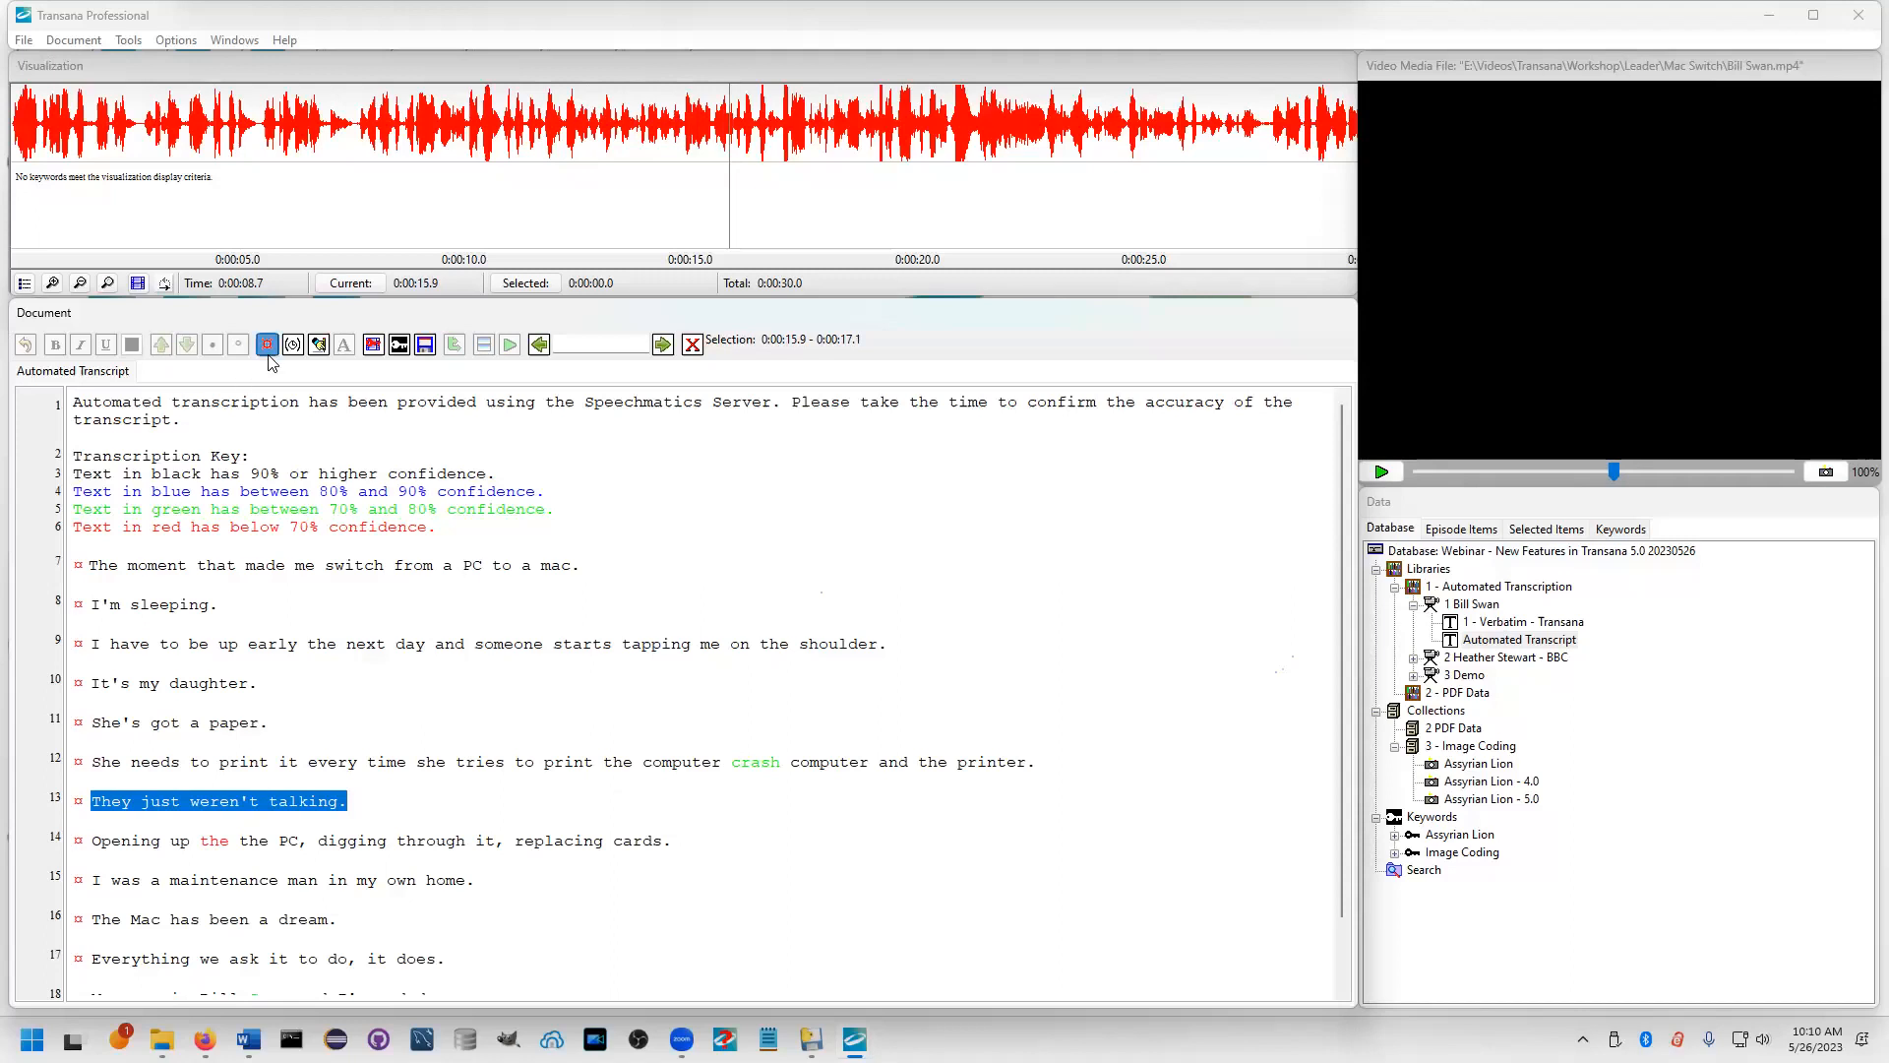
Put the transcript in edit mode and correct "crash" to "crashes" in line 12
left_click(318, 343)
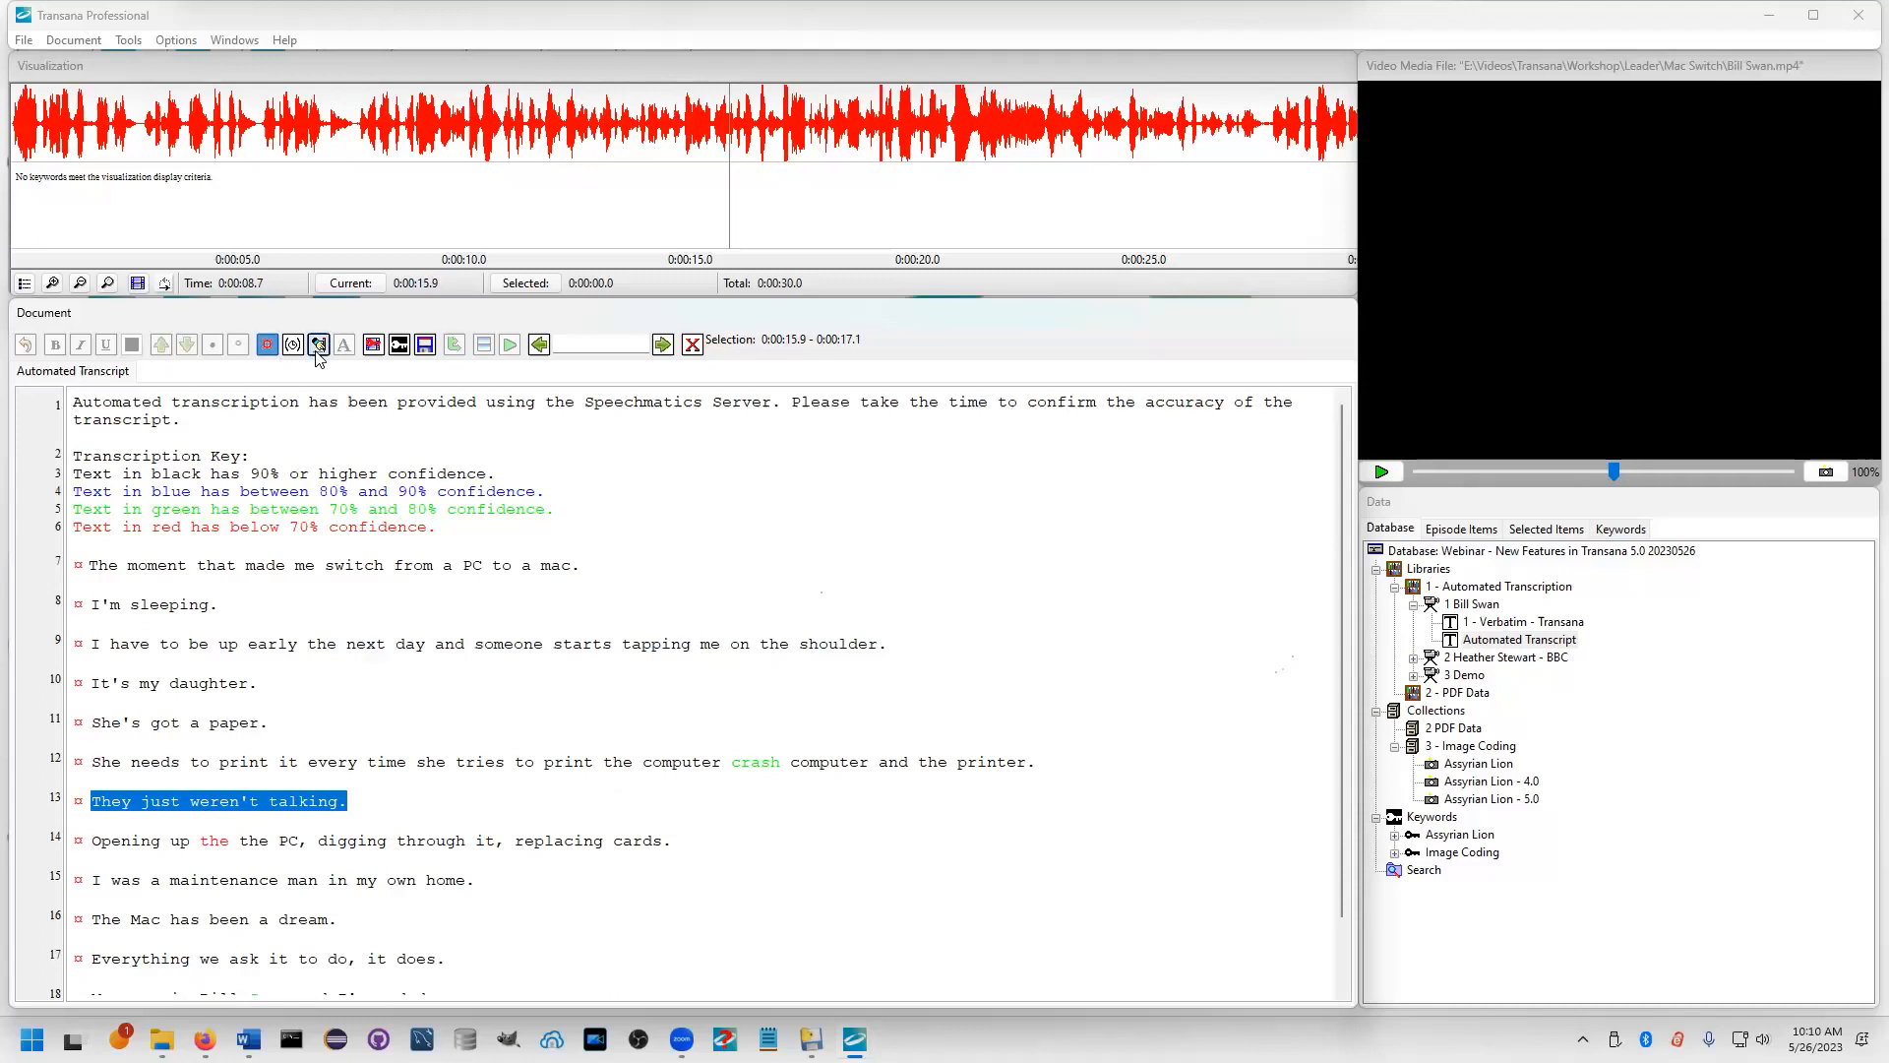
left_click(779, 763)
type("es")
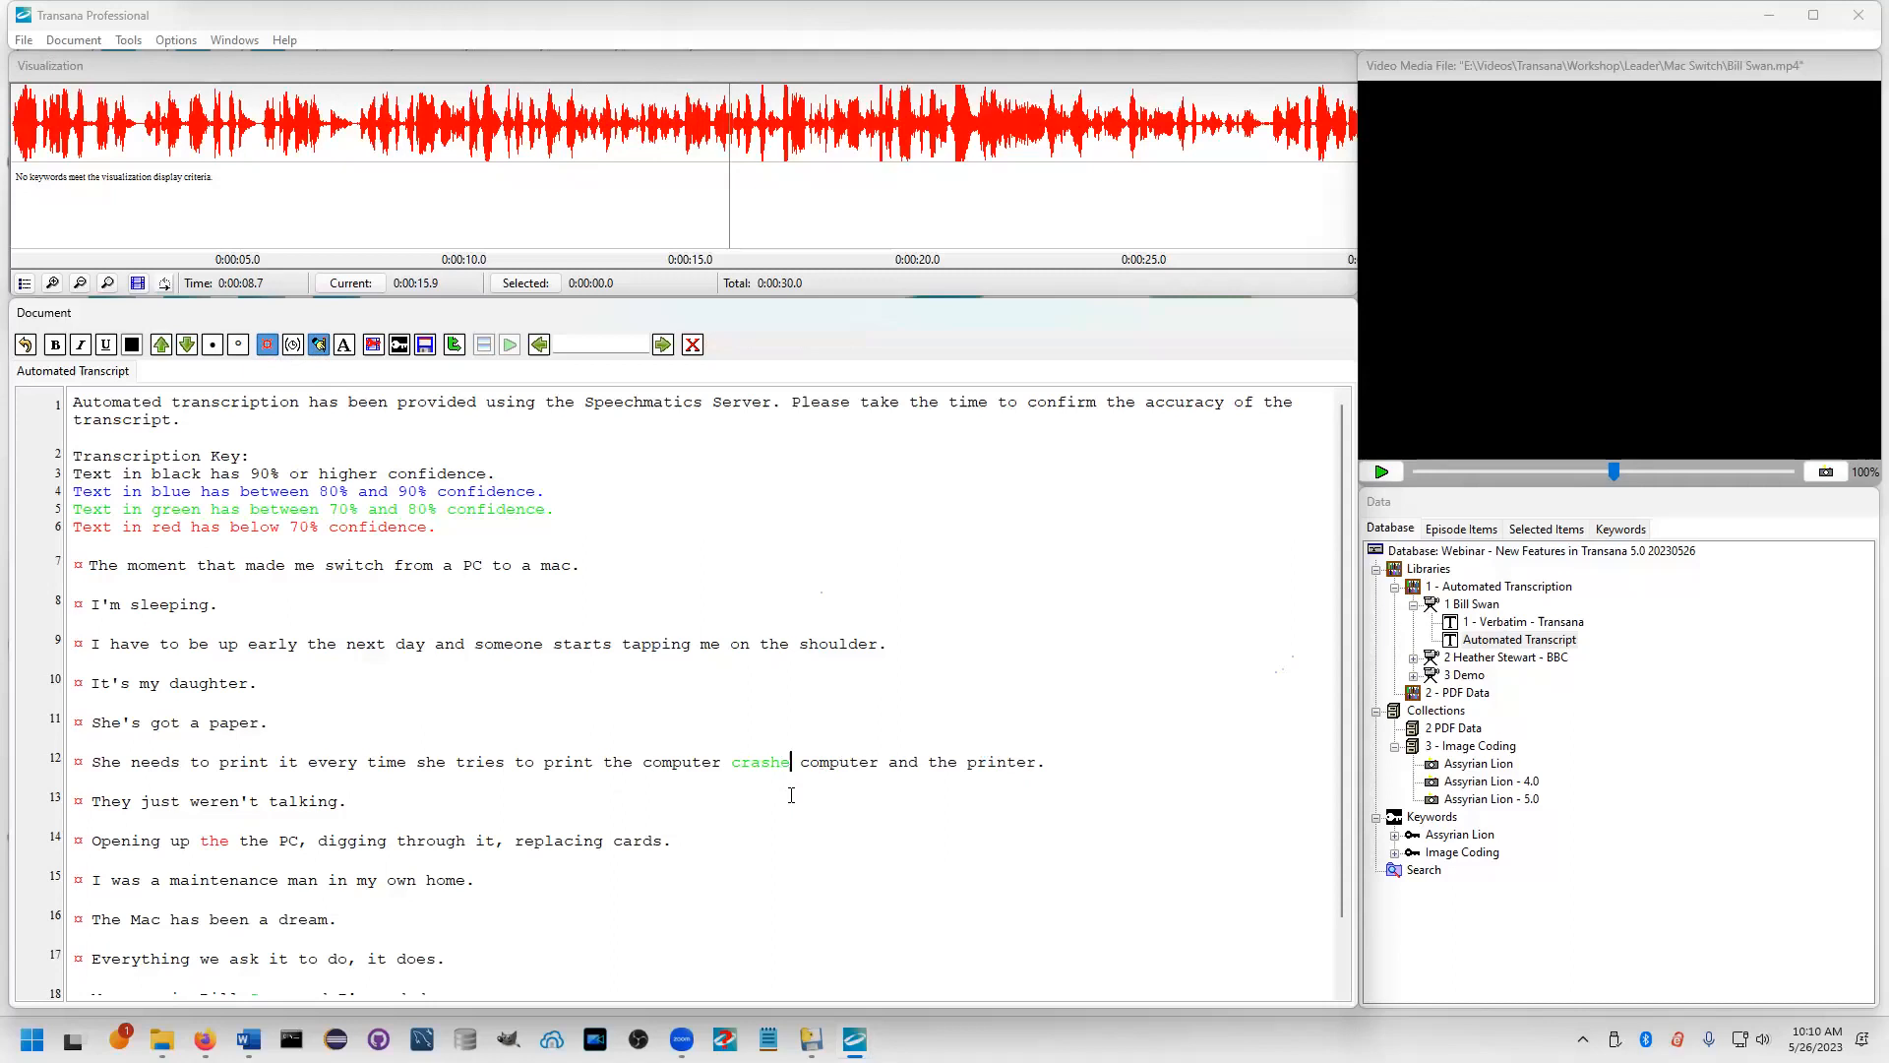
Change the text colour of "crashes" in line 12 and of the surname in line 18 to black
double_click(777, 763)
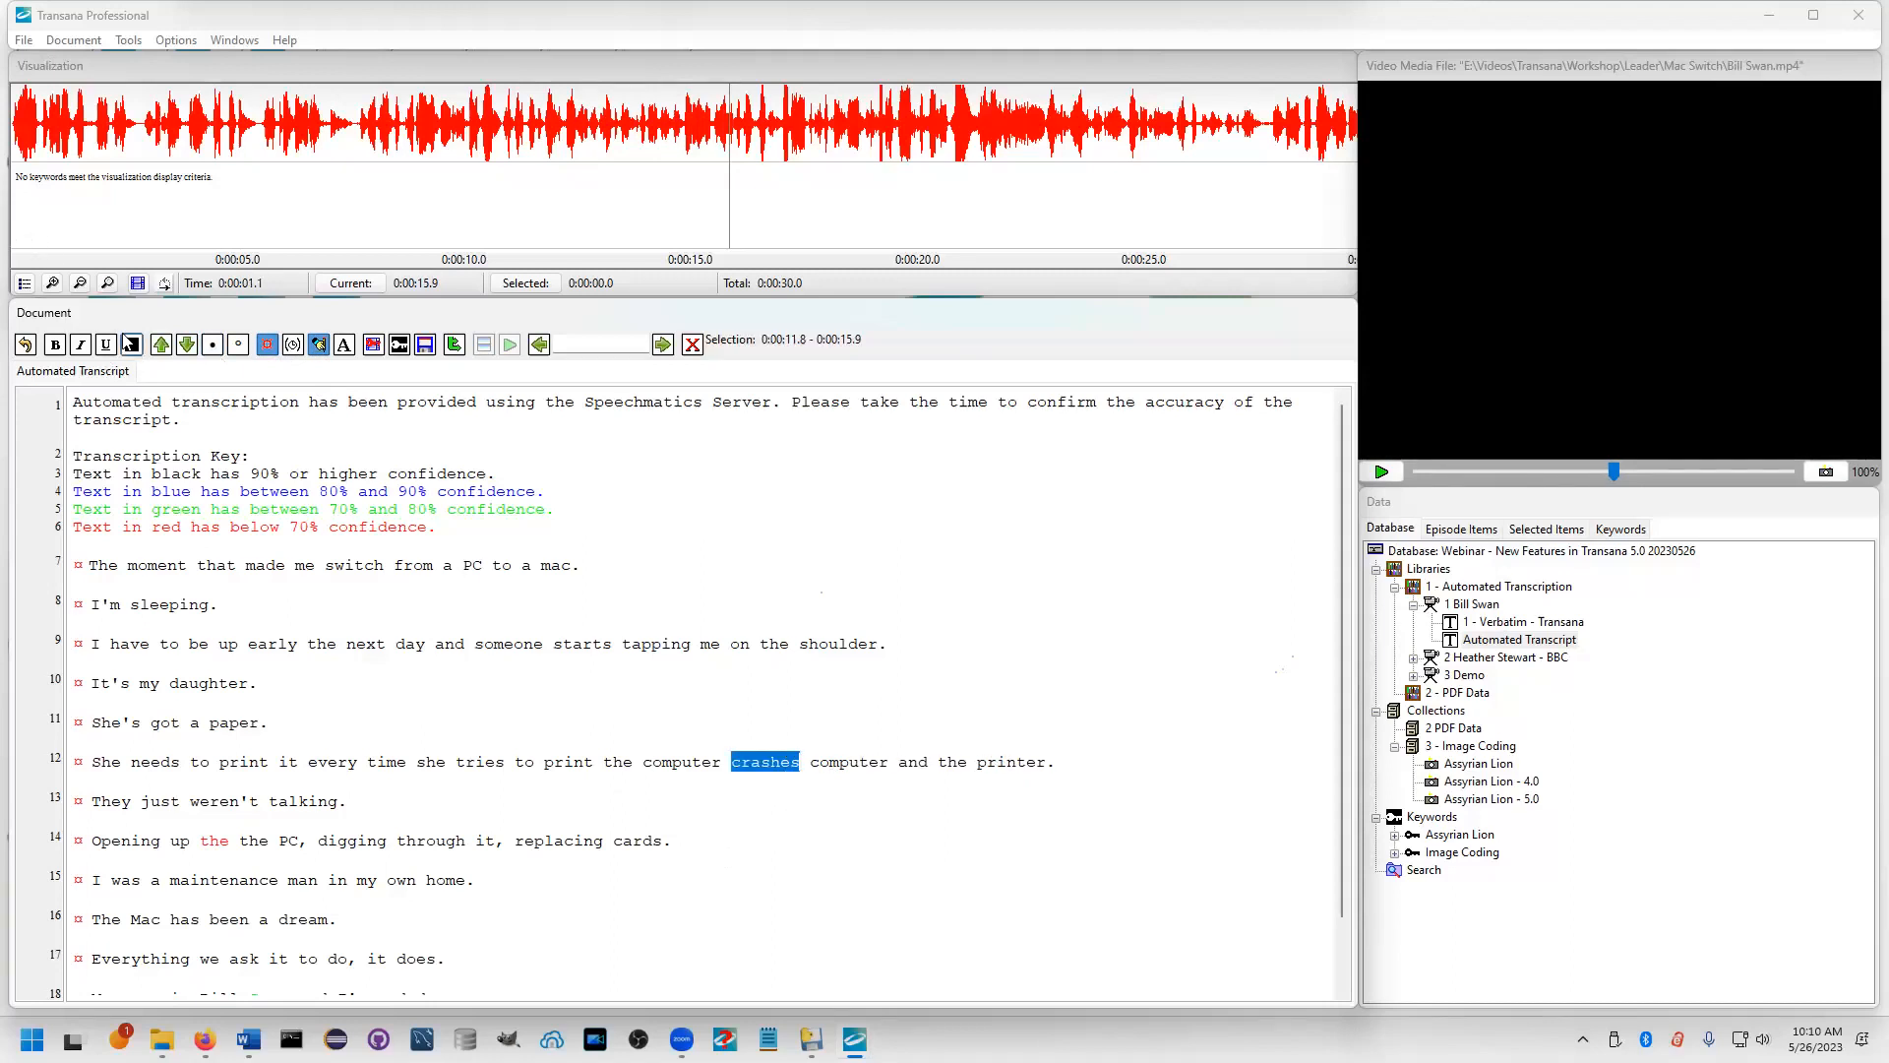
left_click(131, 344)
scroll(829, 761, "down", 1)
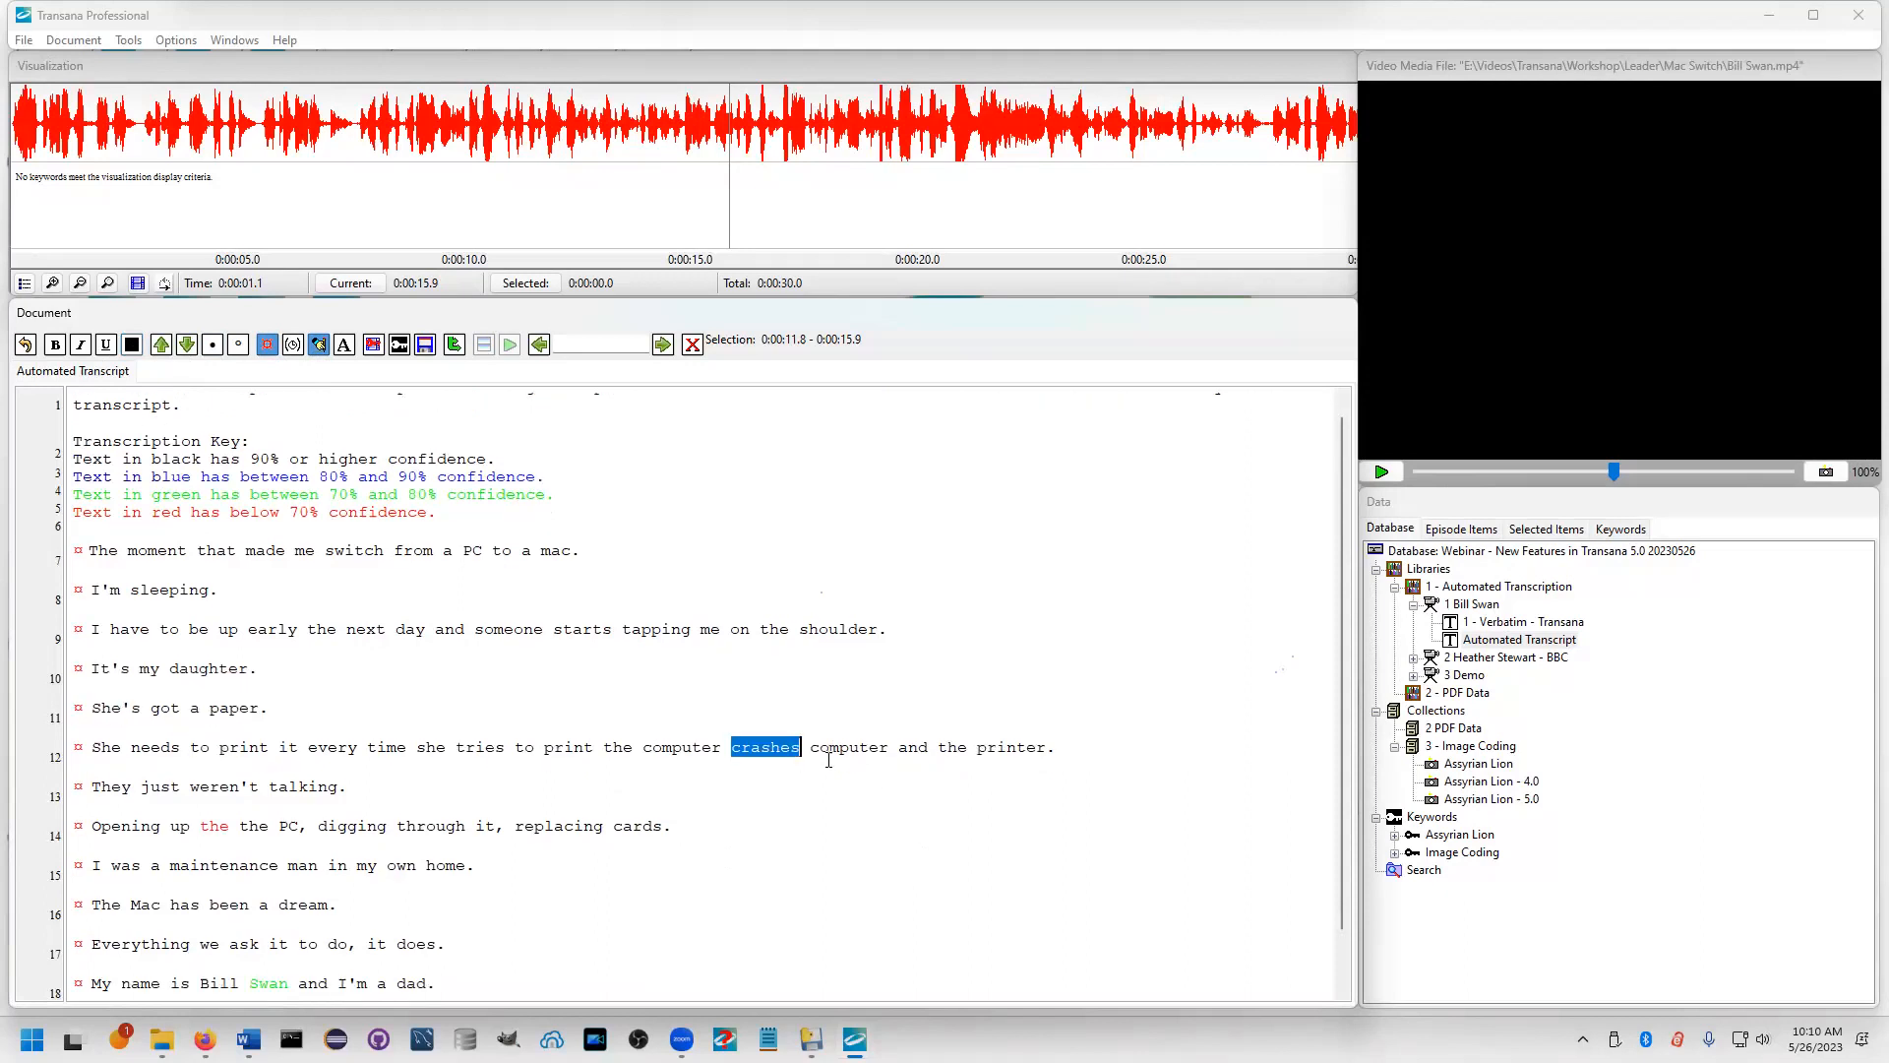
left_click(690, 738)
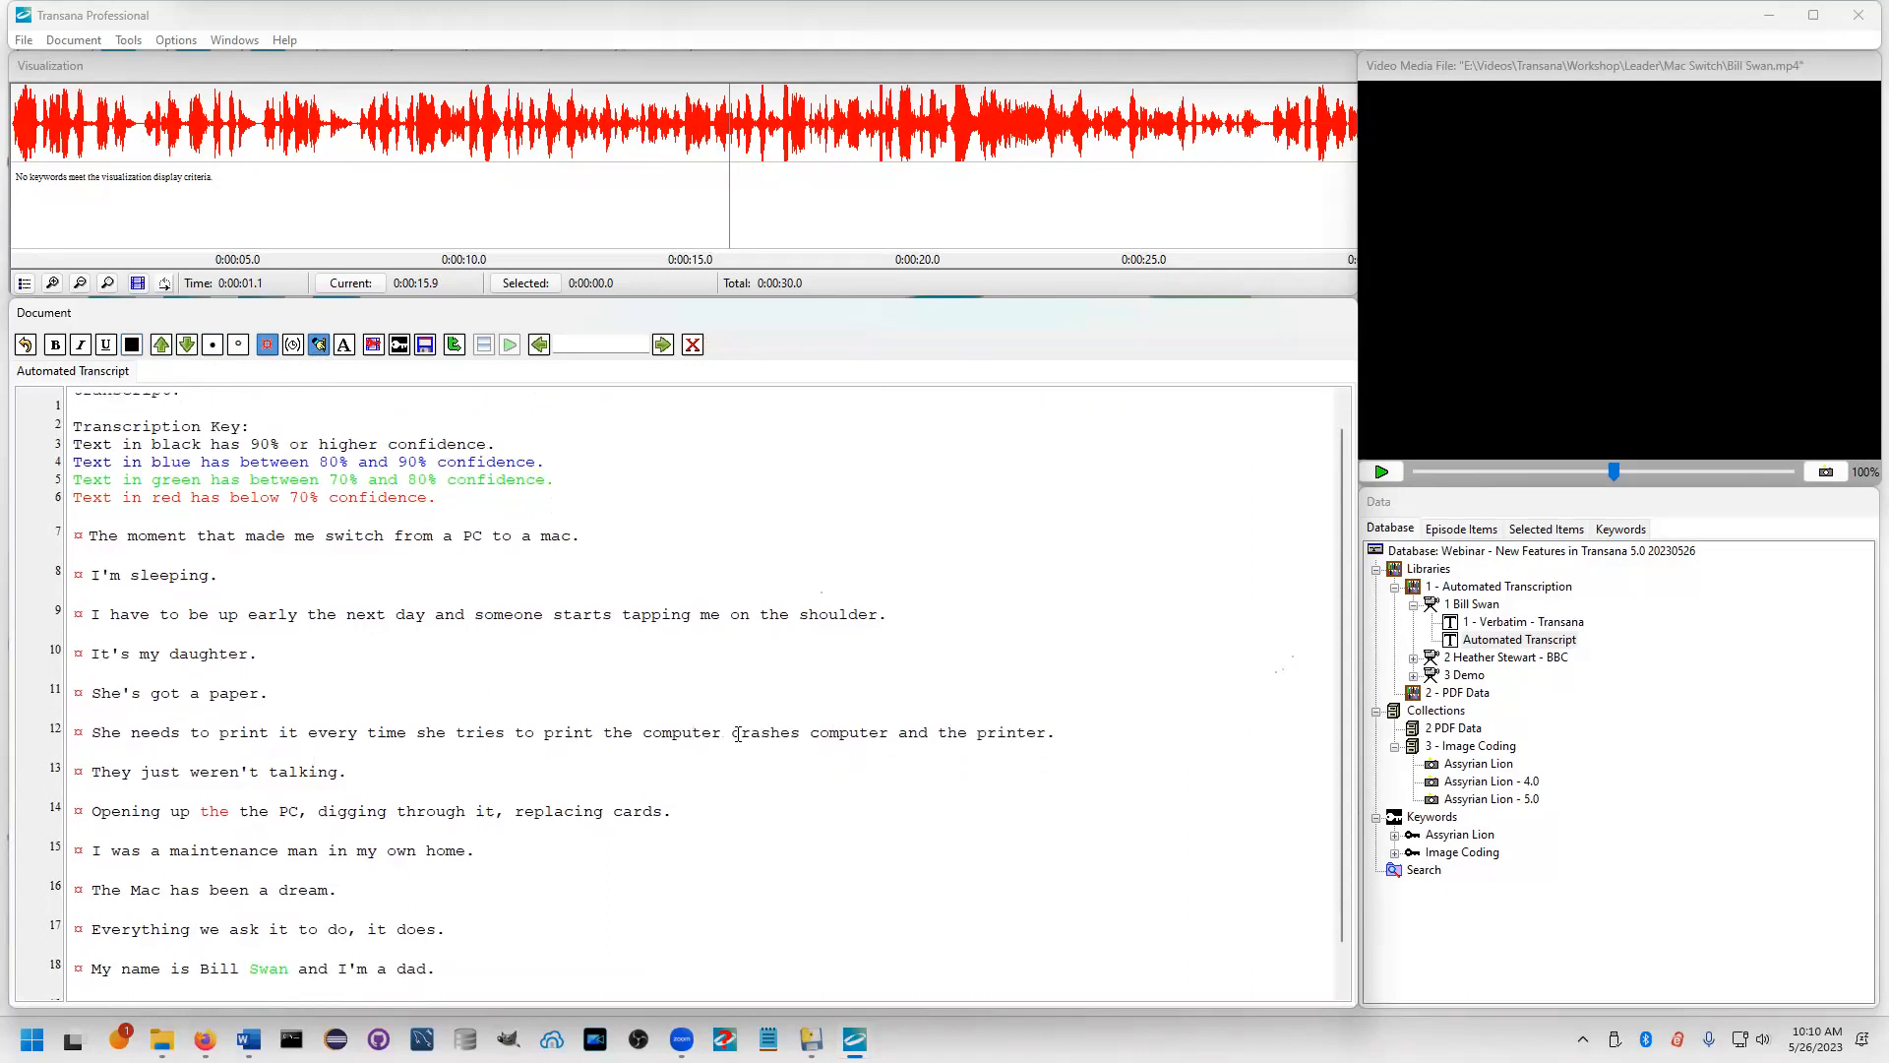
scroll(368, 774, "down", 1)
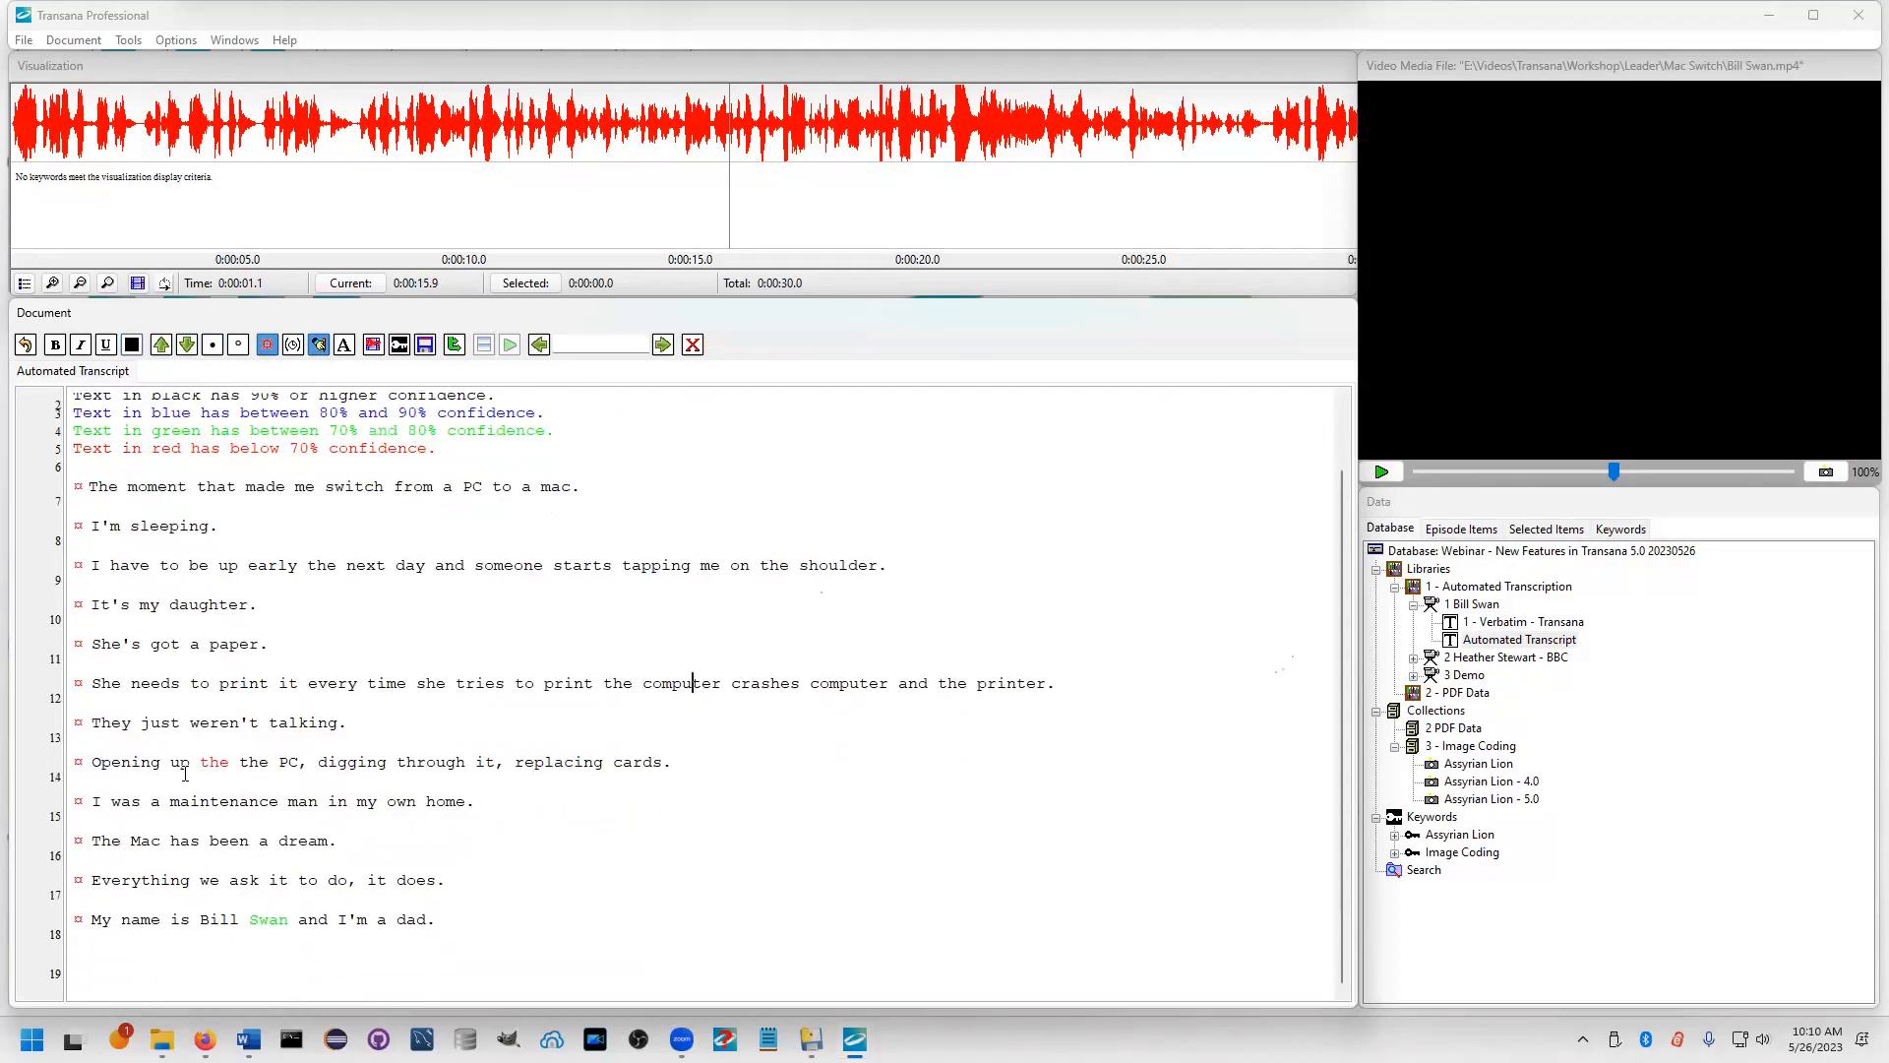
double_click(269, 920)
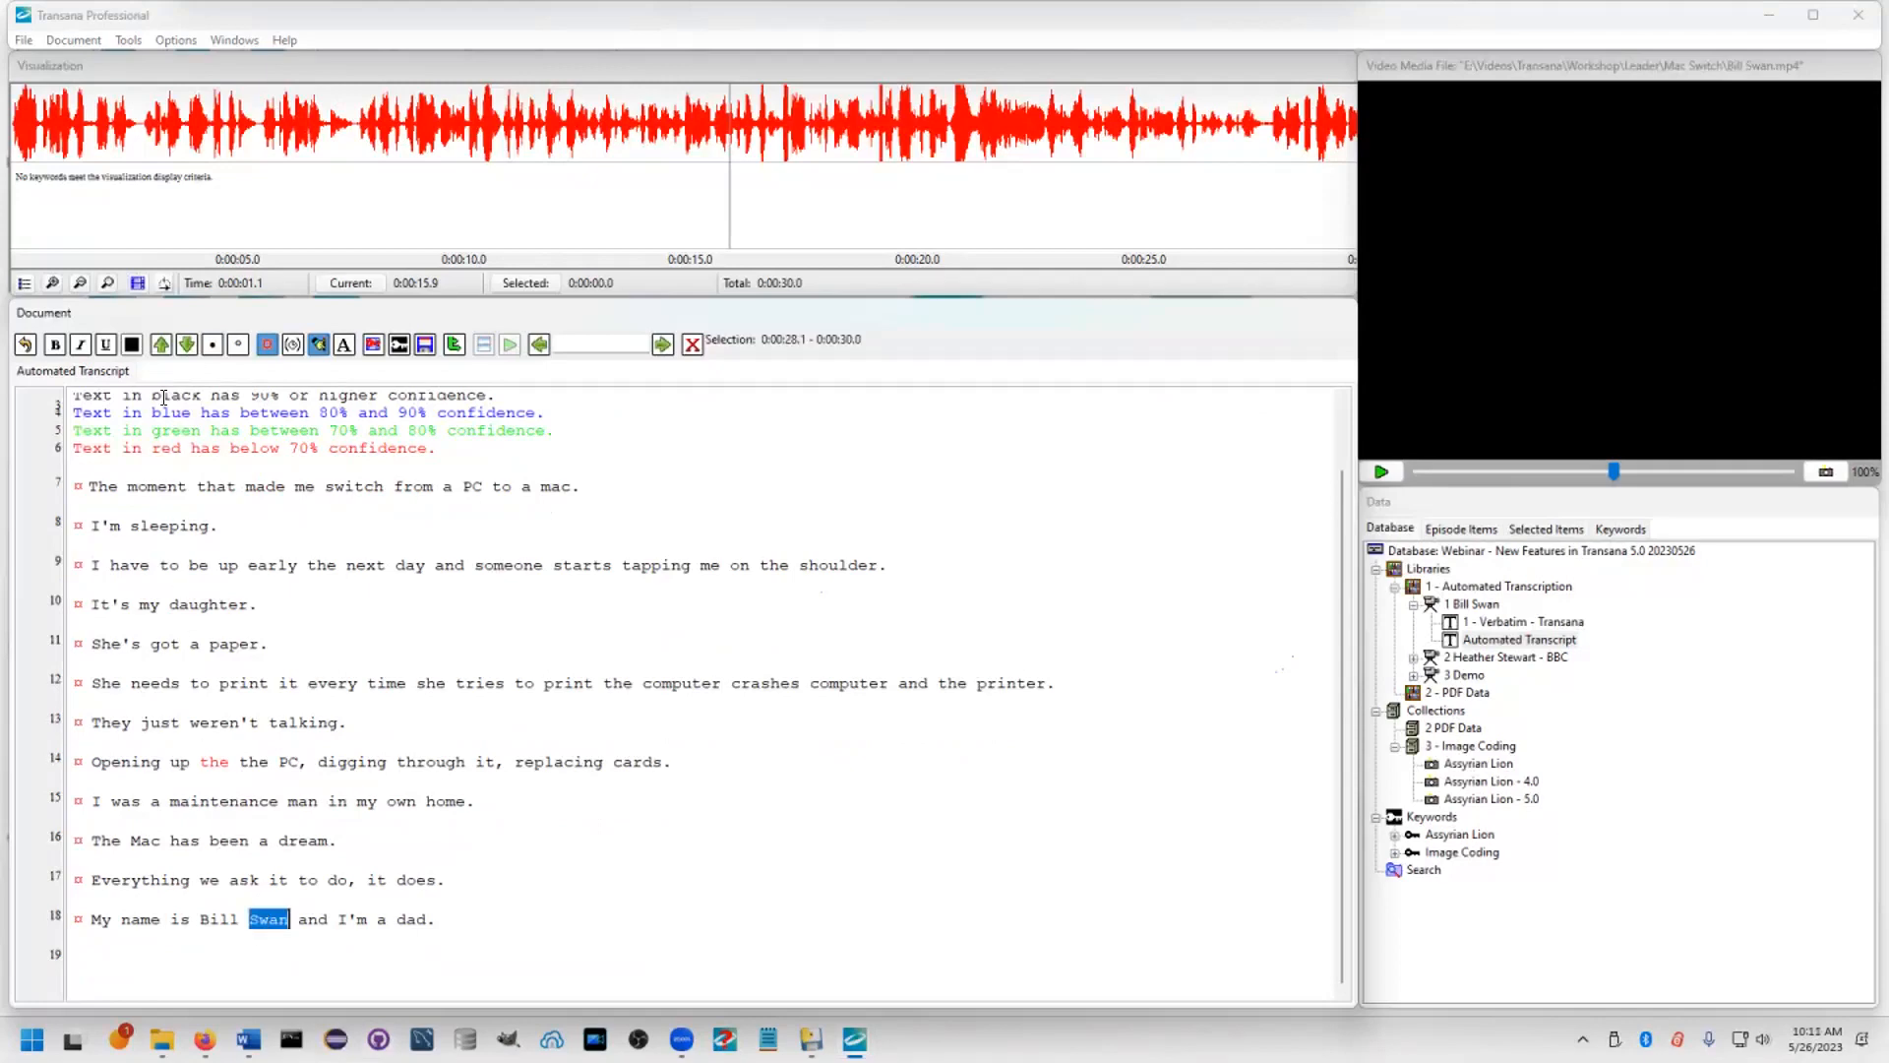
Play the audio of line 14 and insert a comma after its first "the"
left_click(182, 761)
right_click(182, 761)
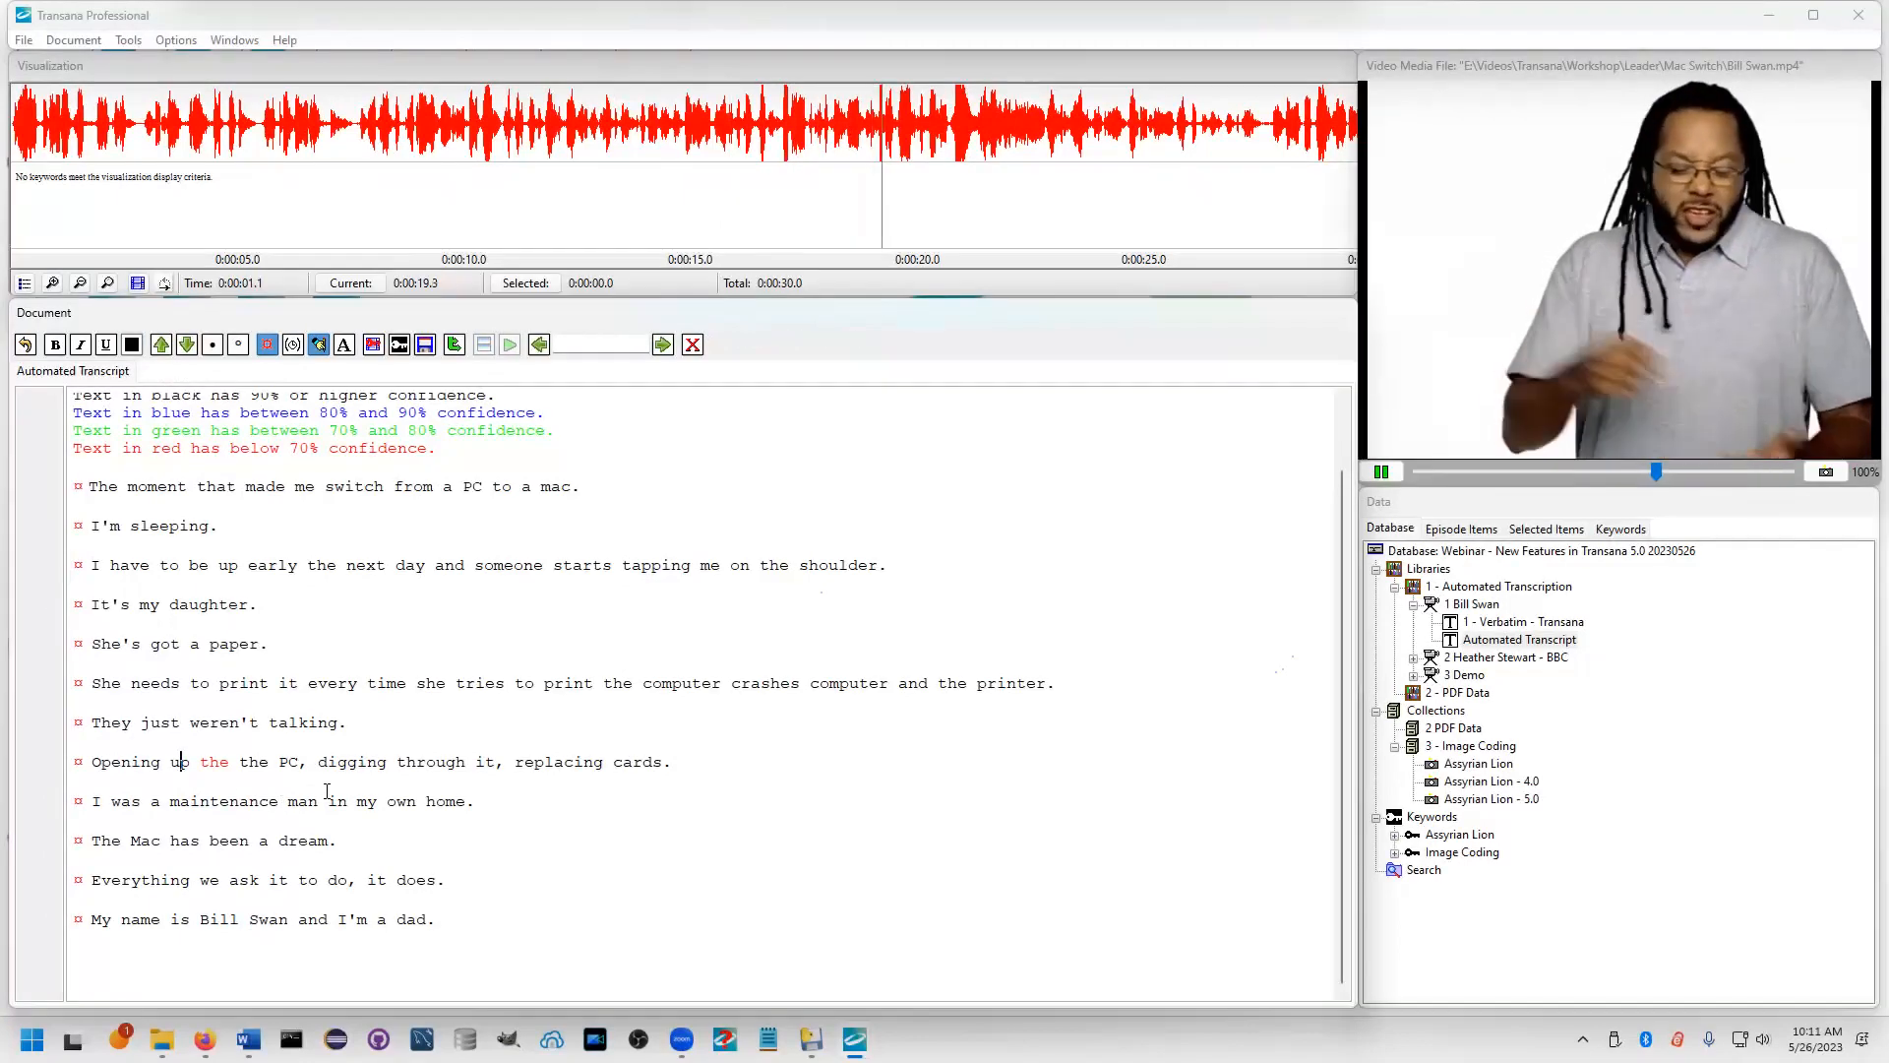
right_click(246, 762)
left_click(230, 764)
type(",")
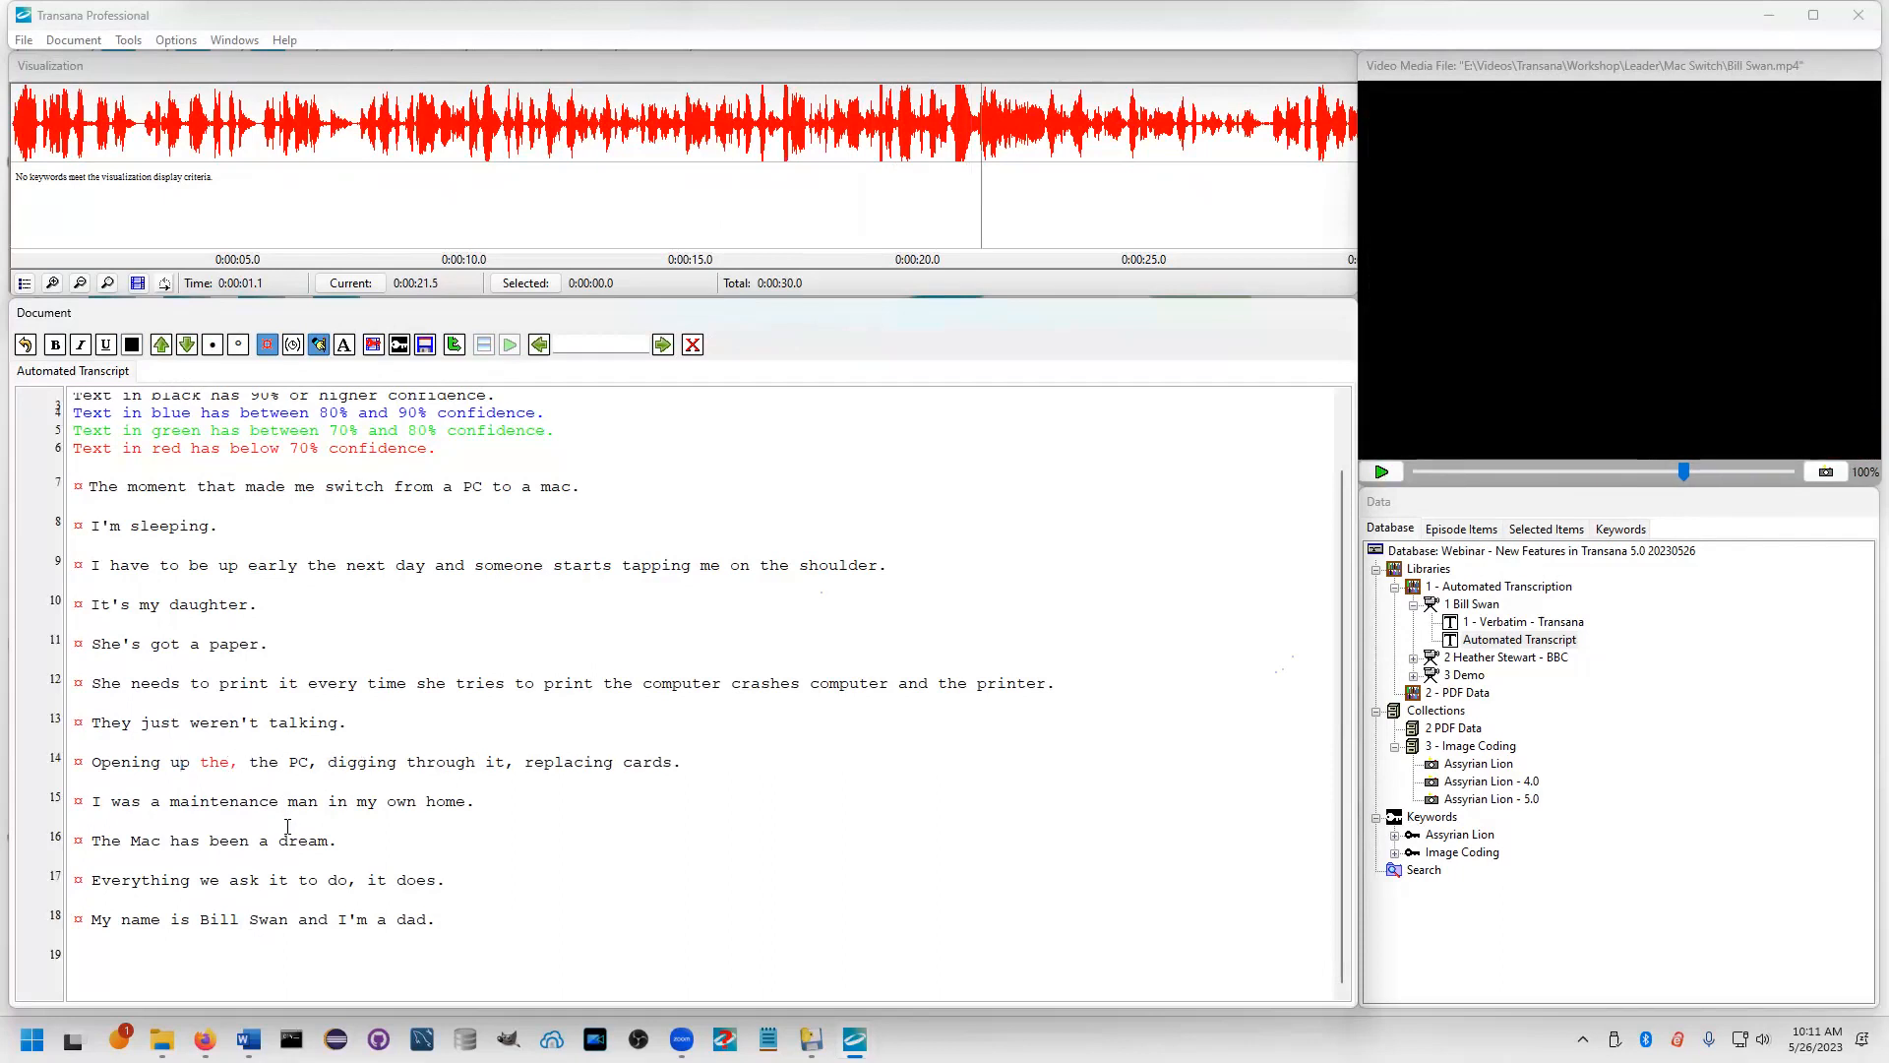
Change the text colour of the first "the," in line 14 to black, including its comma
double_click(212, 763)
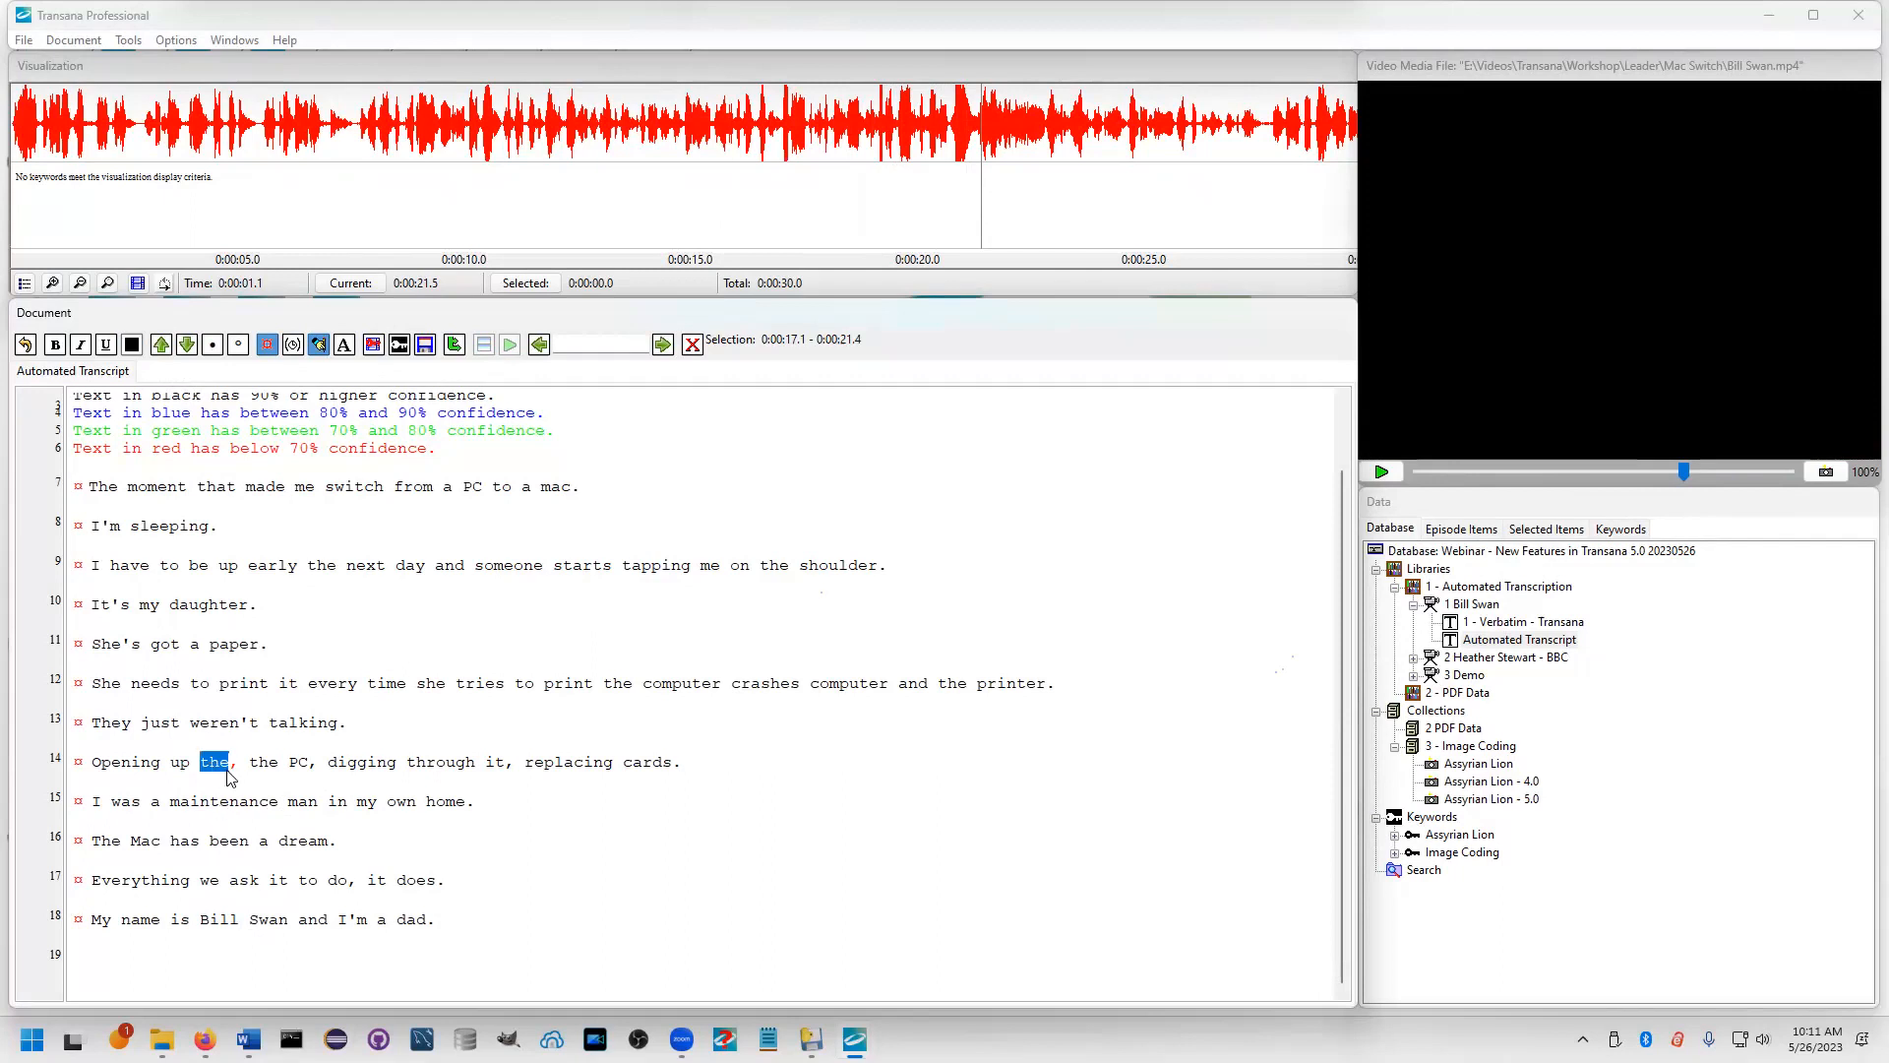
key("shift+Left")
key("shift+Left")
key("shift+Right")
key("shift+Right")
key("shift+Right")
left_click(132, 344)
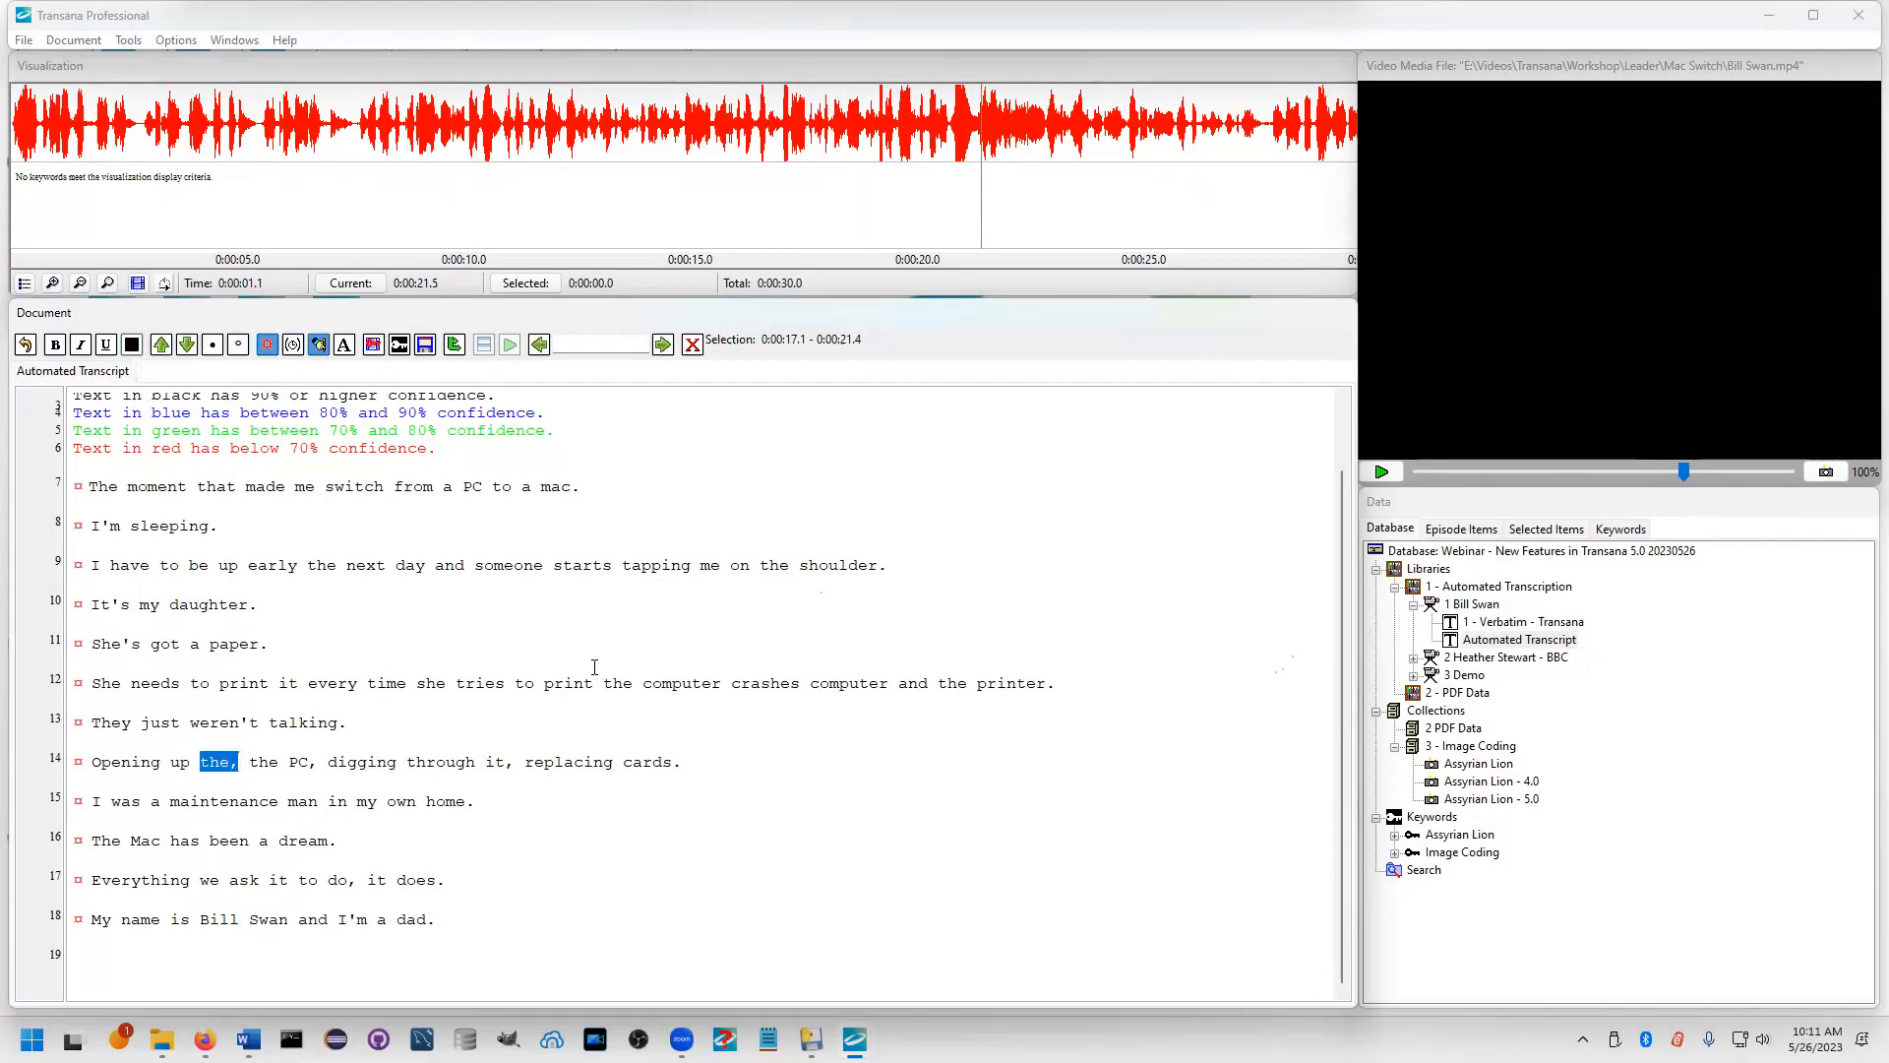
Take the transcript out of edit mode and save its changes
left_click(321, 347)
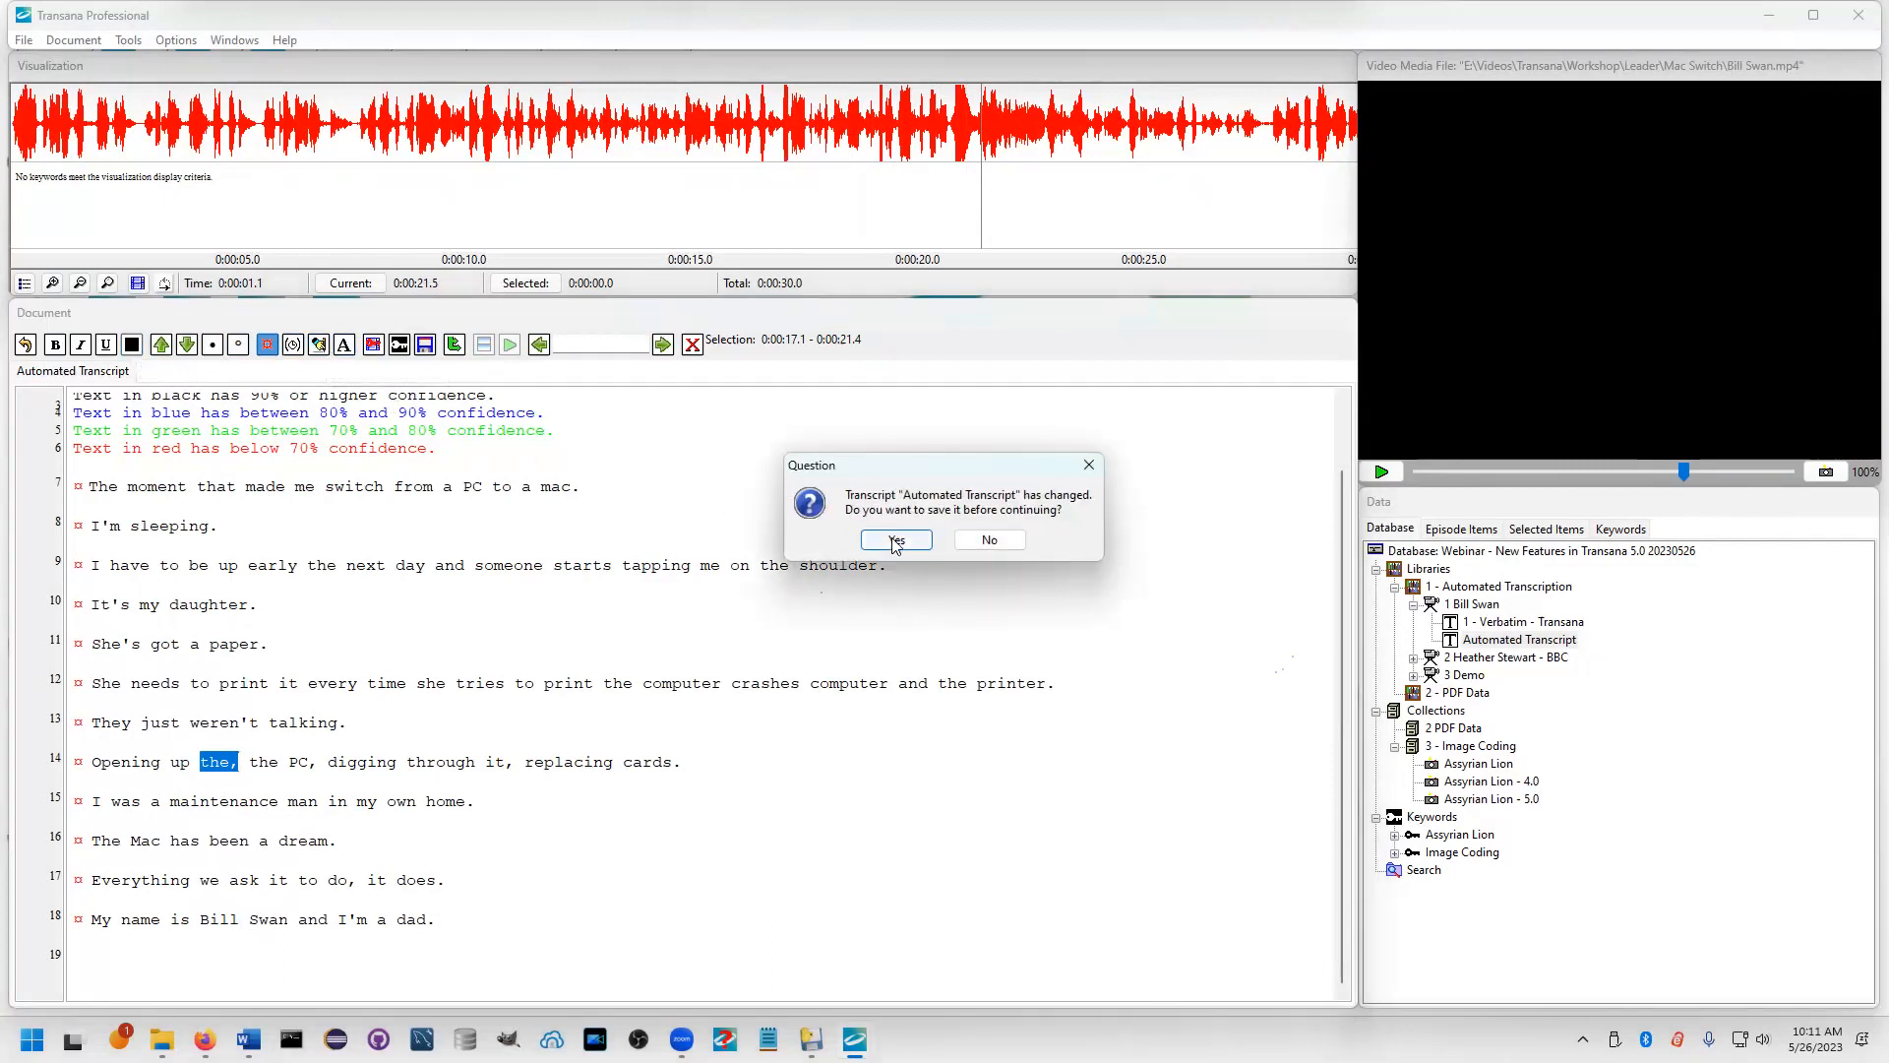
left_click(893, 541)
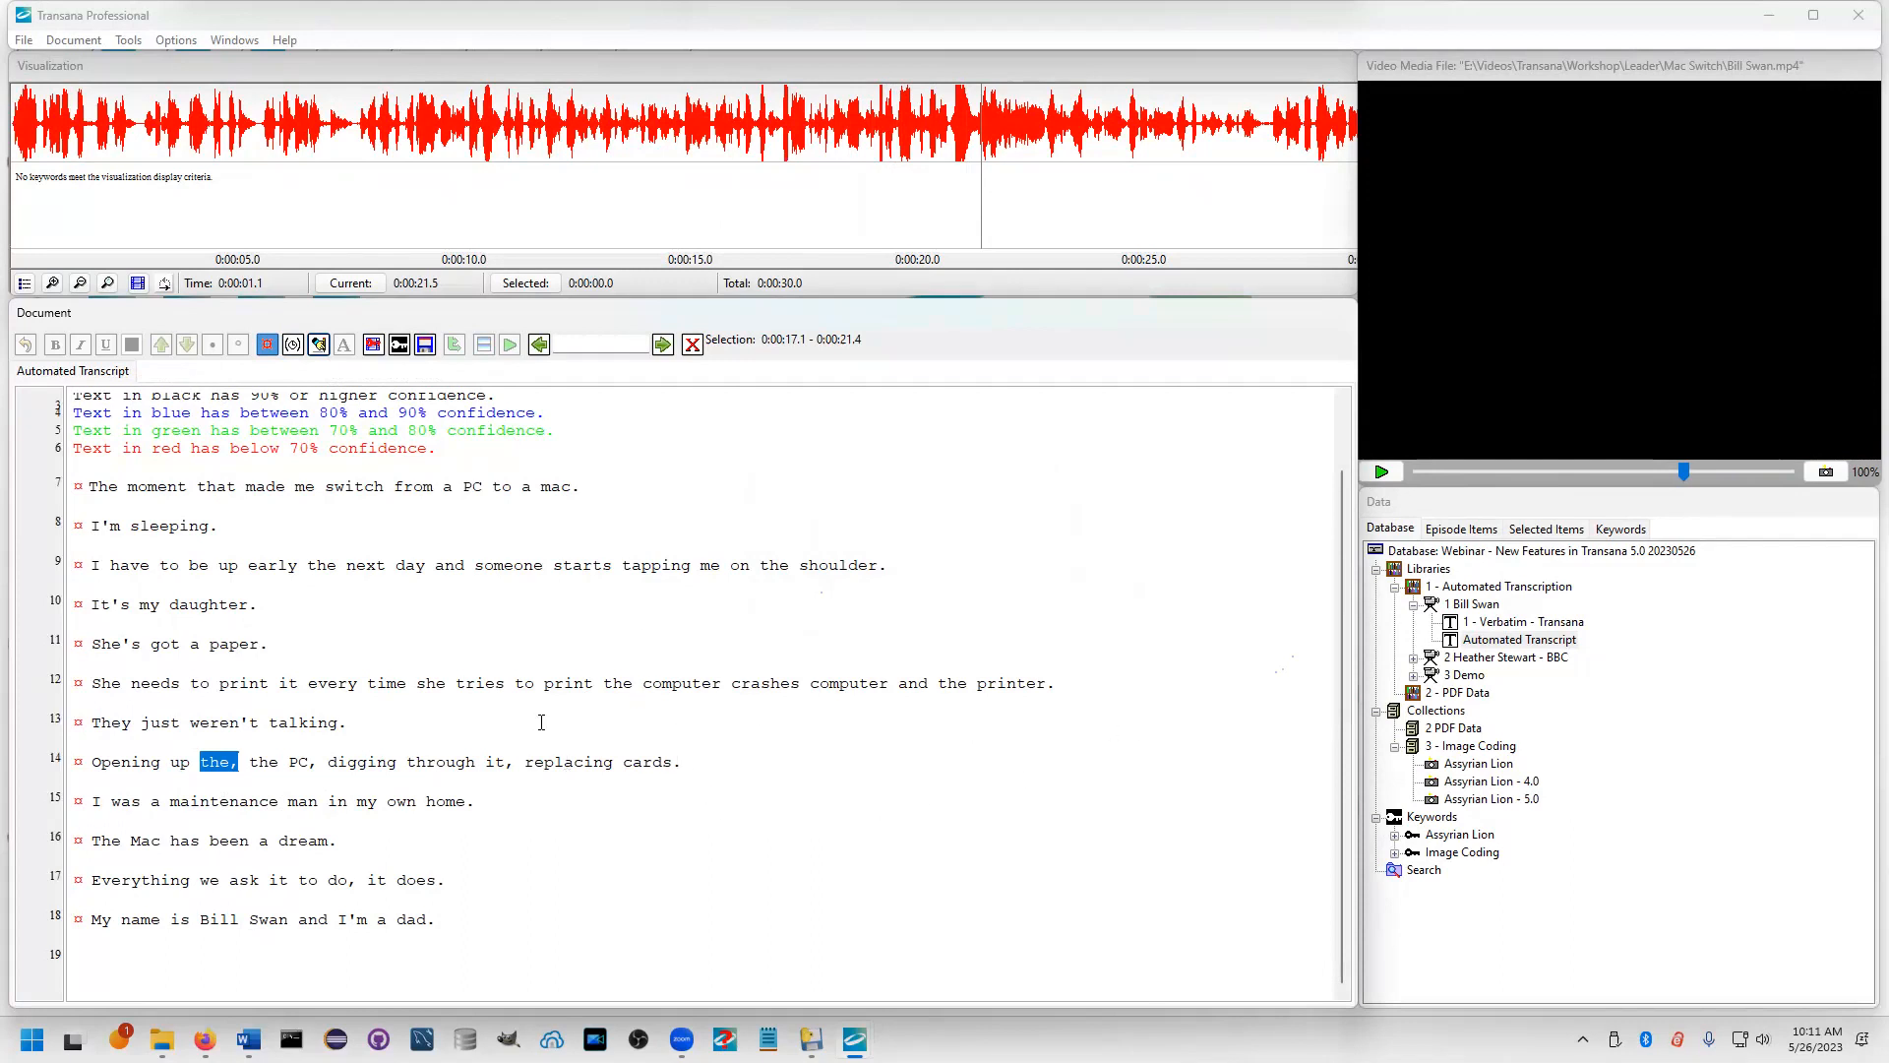
scroll(652, 740, "up", 1)
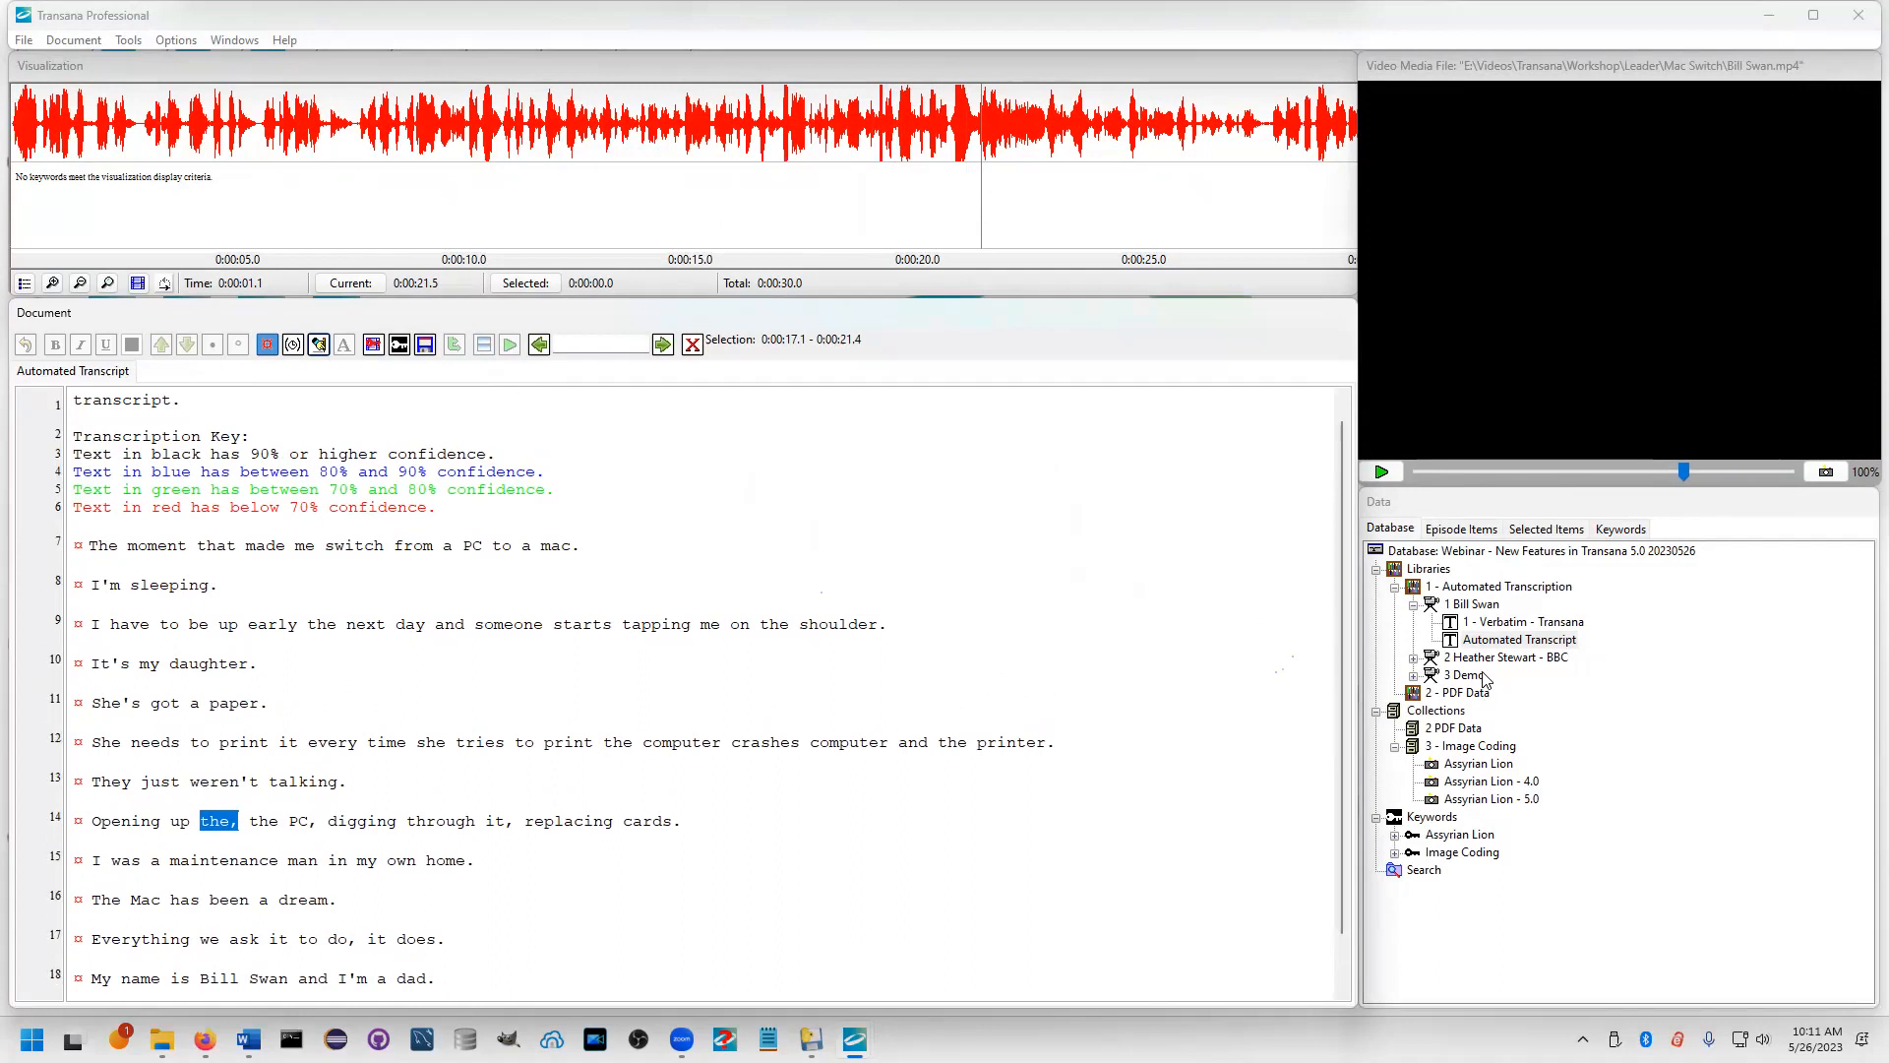
Add a transcript named "3 - Speechmatics" to the BBC episode, using Speechmatics Server as the automated transcription method
left_click(1444, 657)
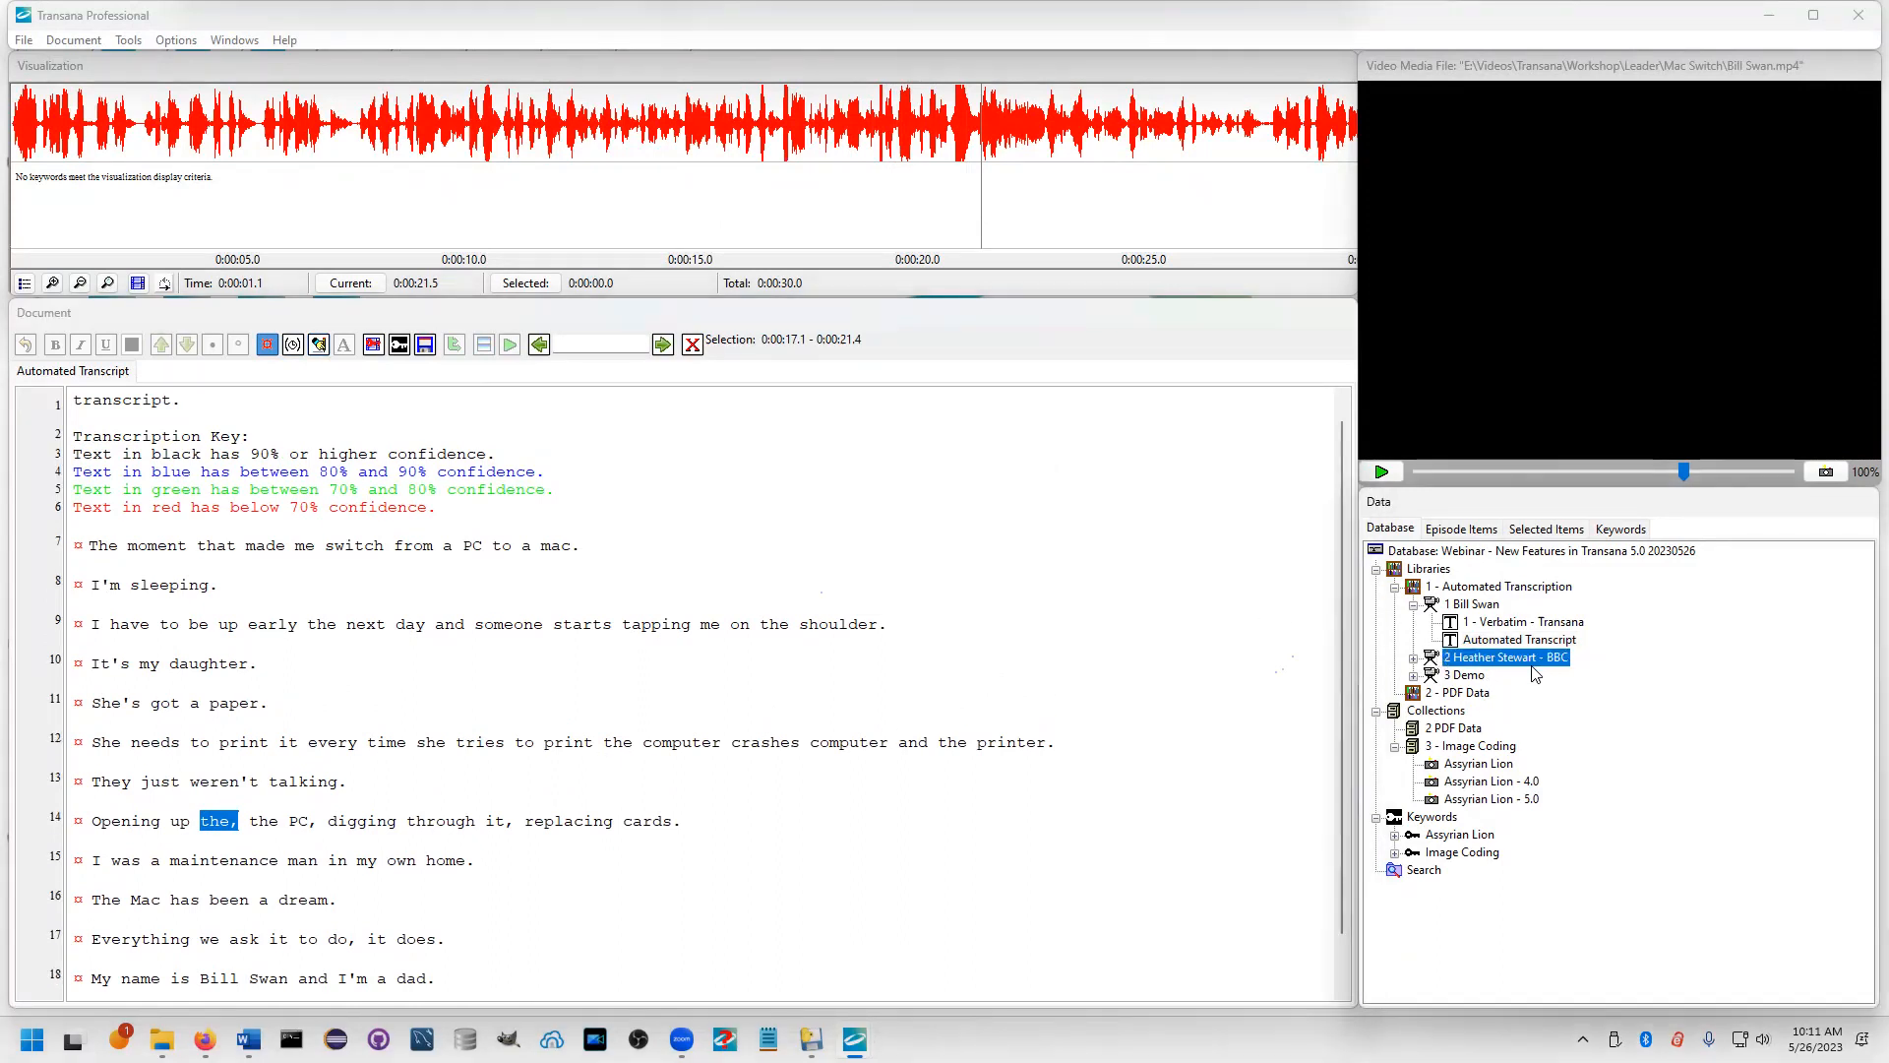
left_click(1414, 658)
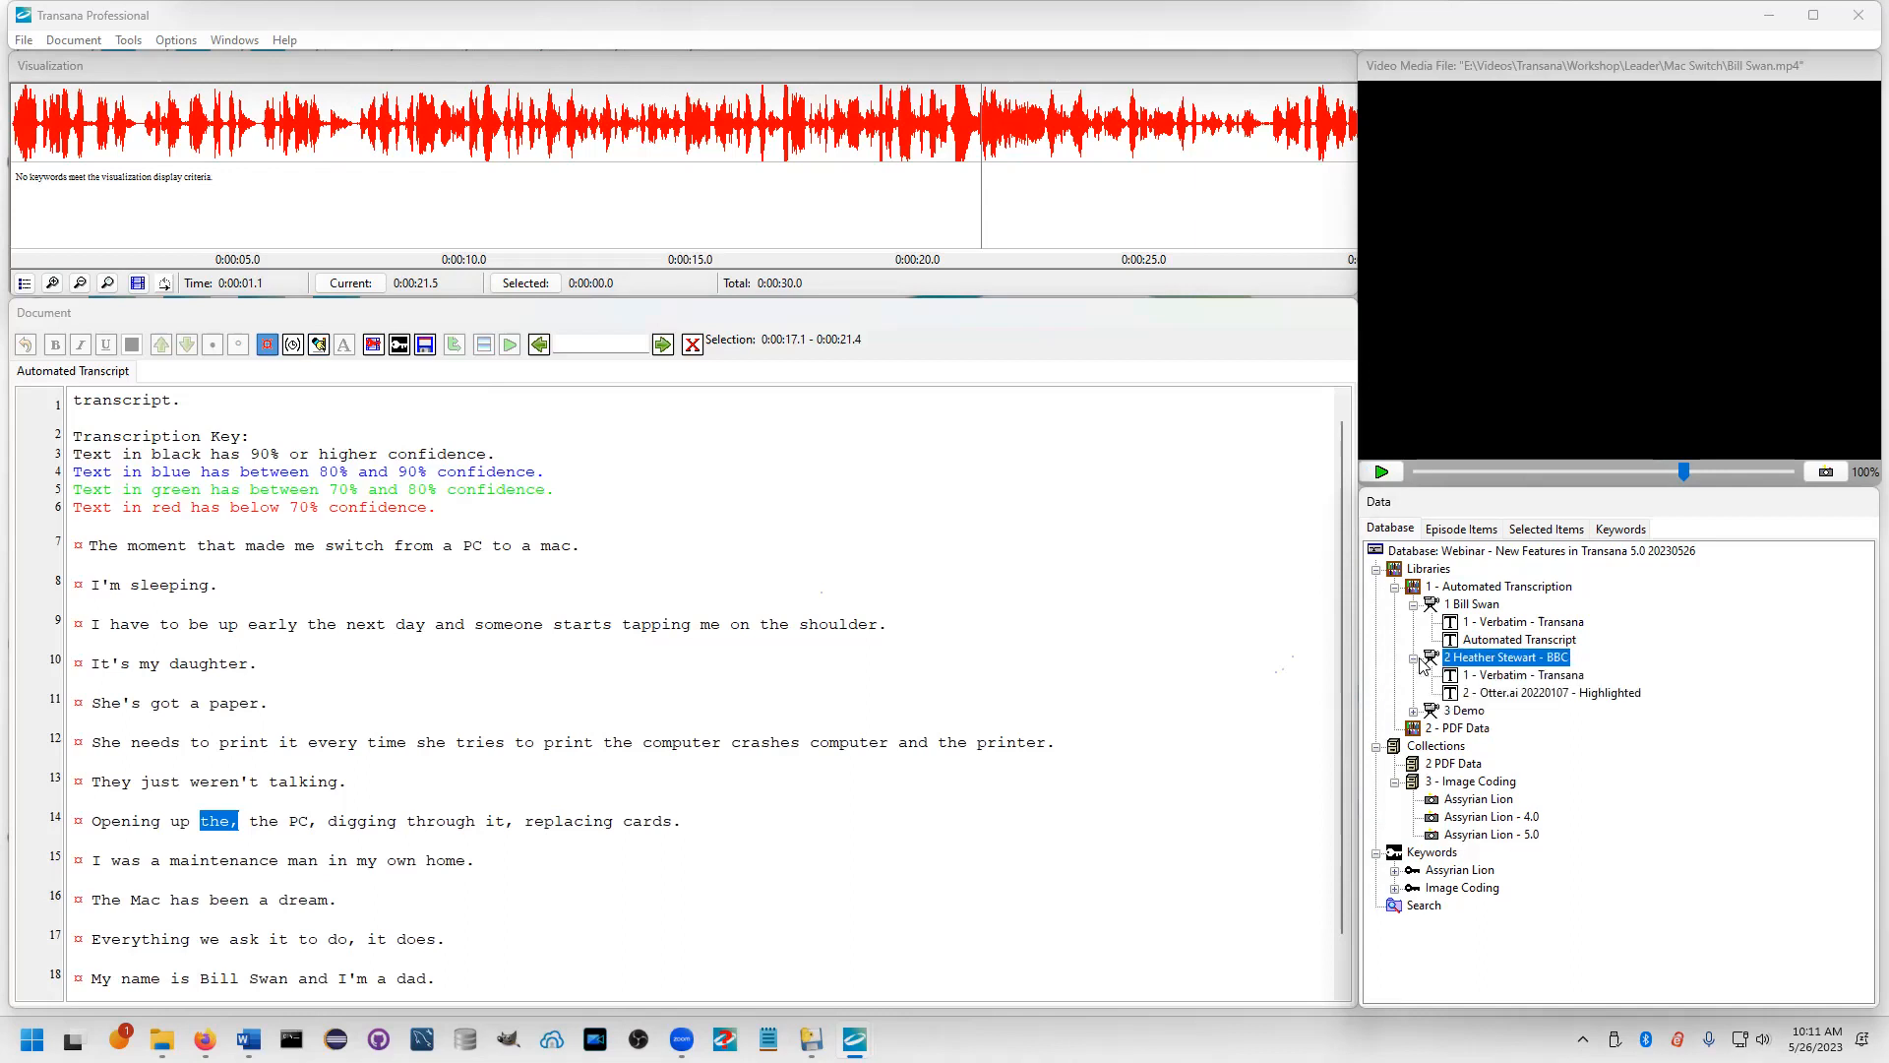
right_click(1491, 664)
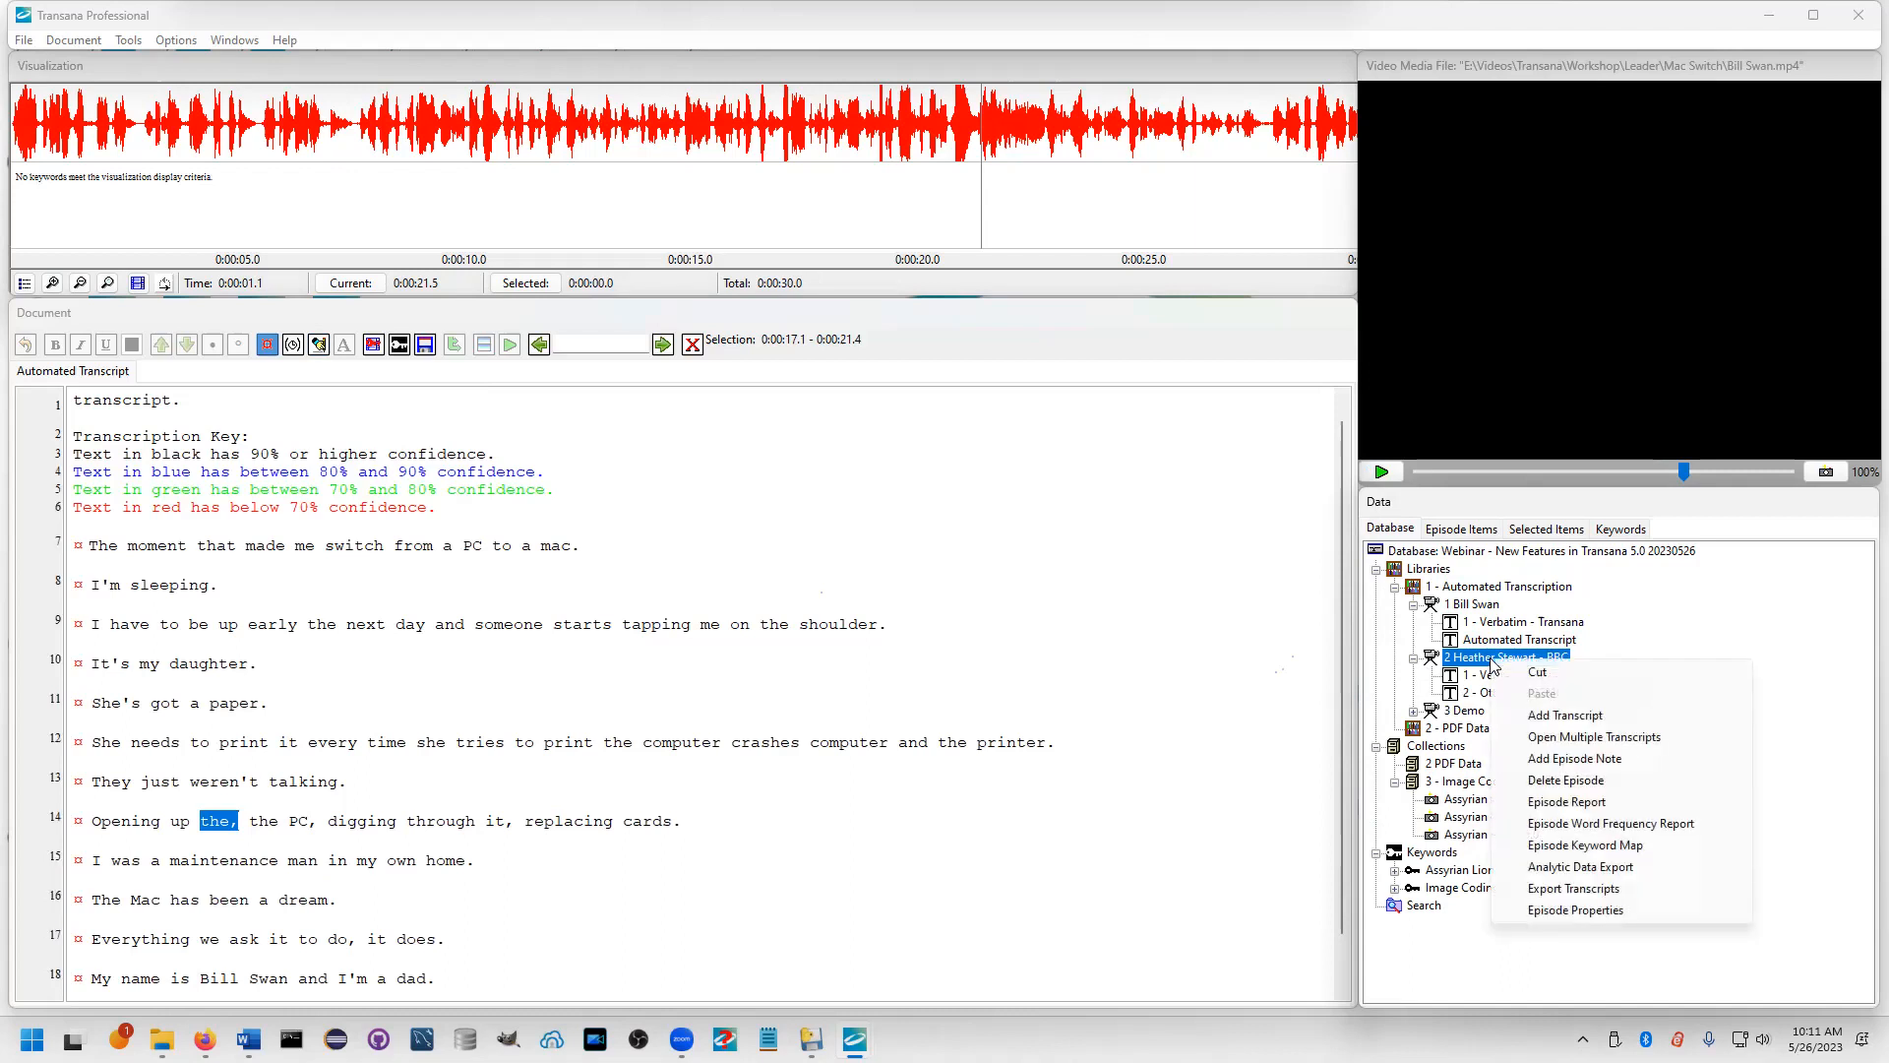
left_click(1588, 716)
type("3")
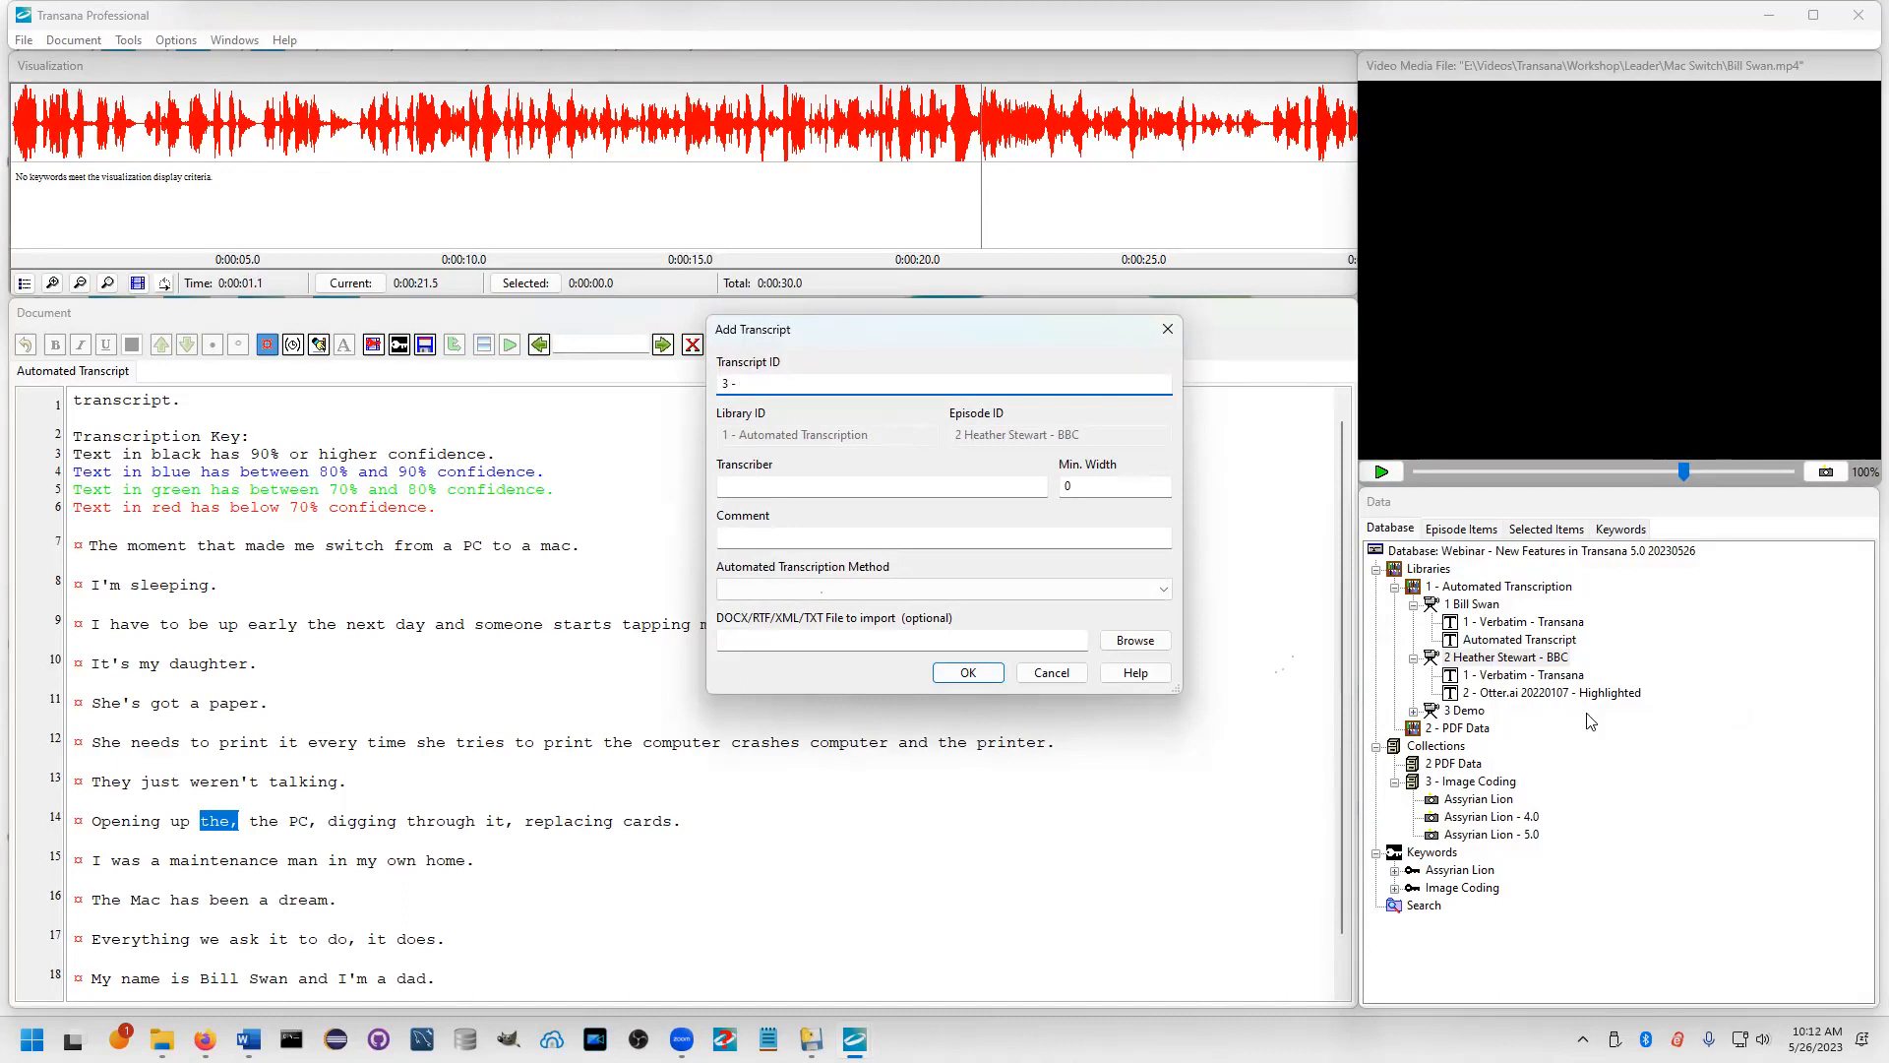
type(" - Speechmatics")
left_click(834, 589)
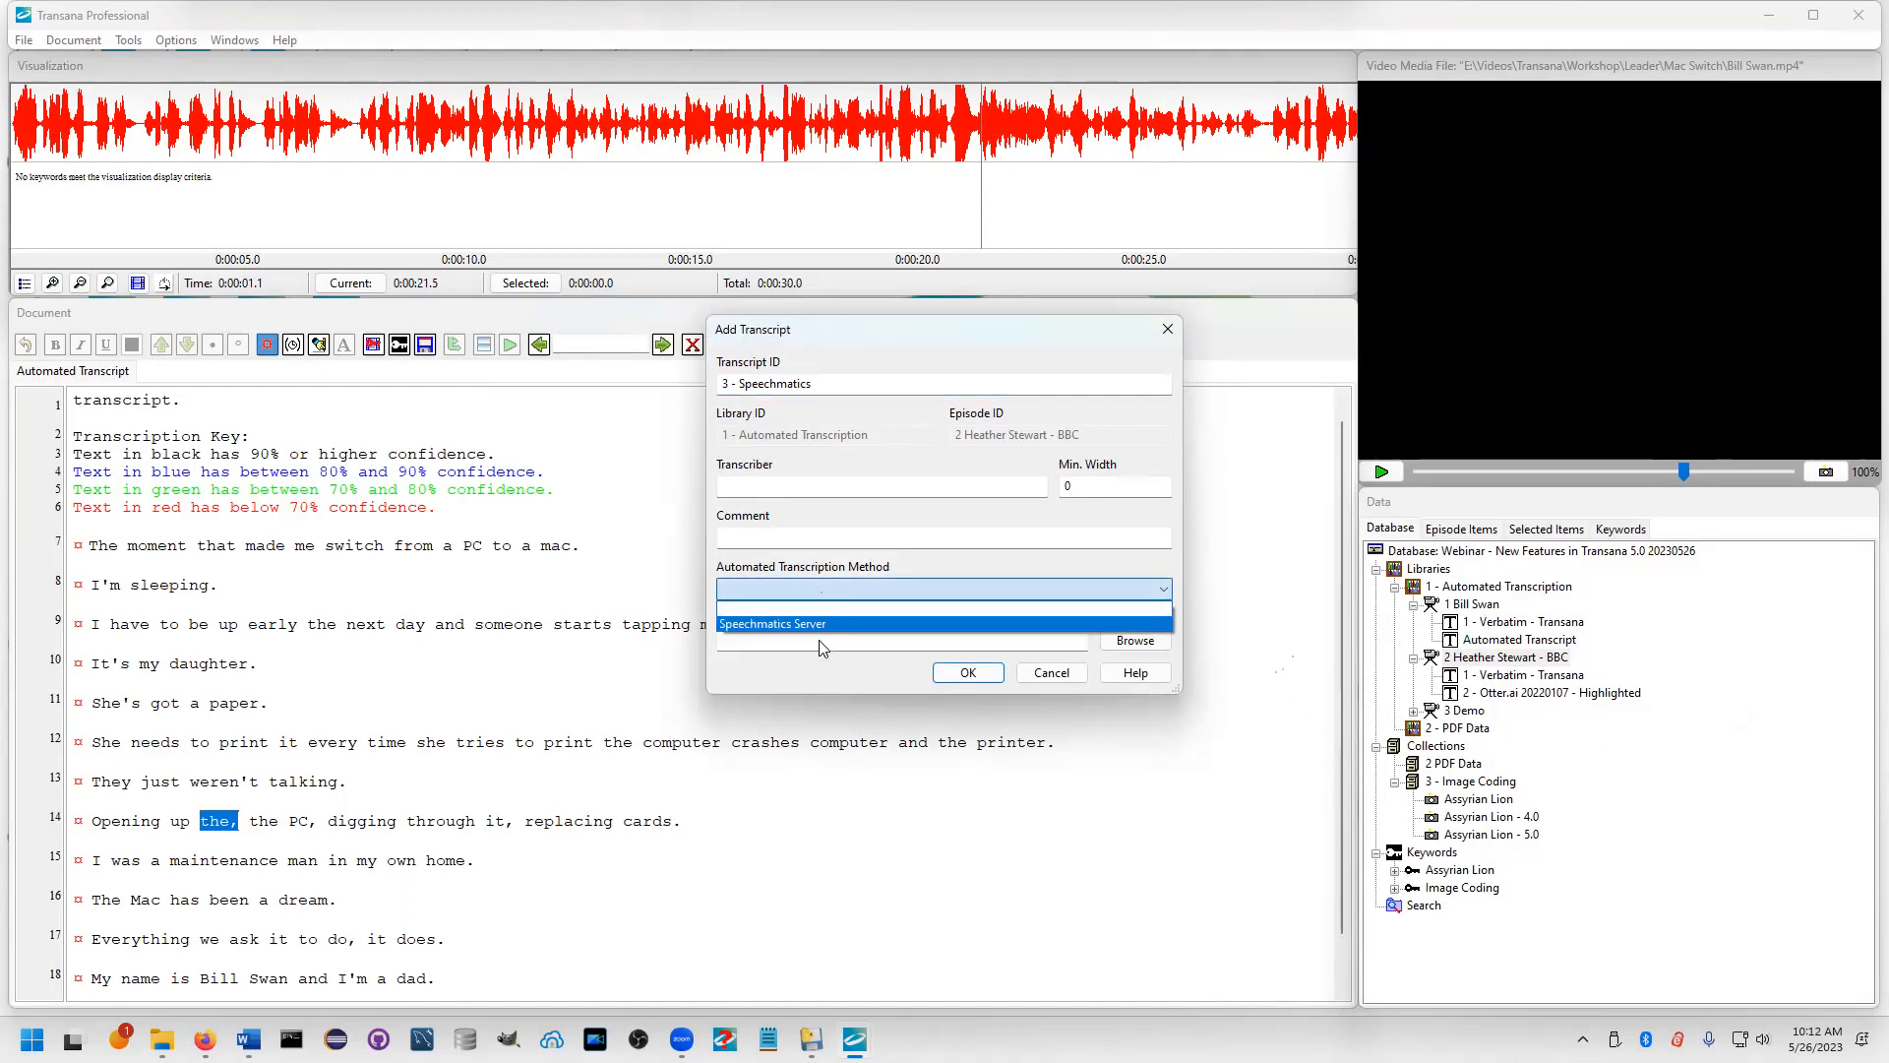
left_click(825, 625)
left_click(968, 672)
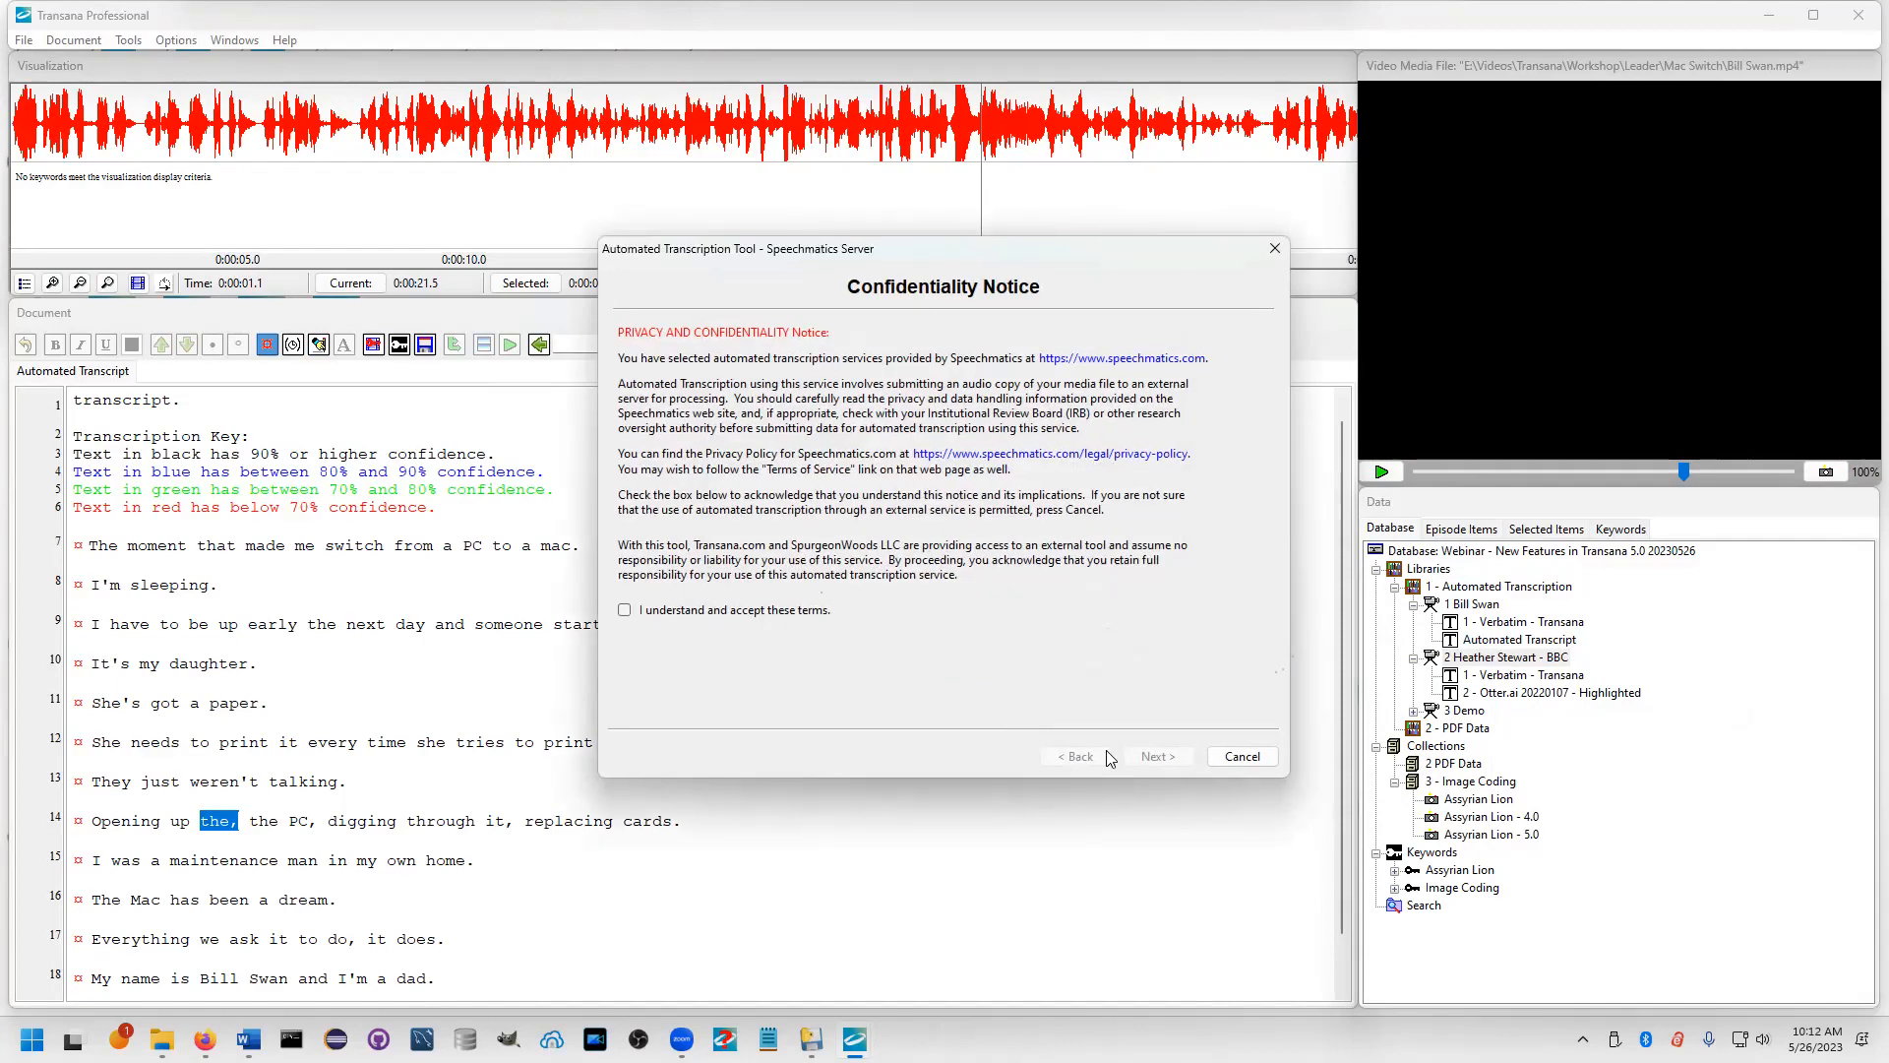
Accept the confidentiality terms, extract the BBC episode's audio and run its transcription in US English with Standard accuracy
left_click(624, 609)
left_click(1133, 760)
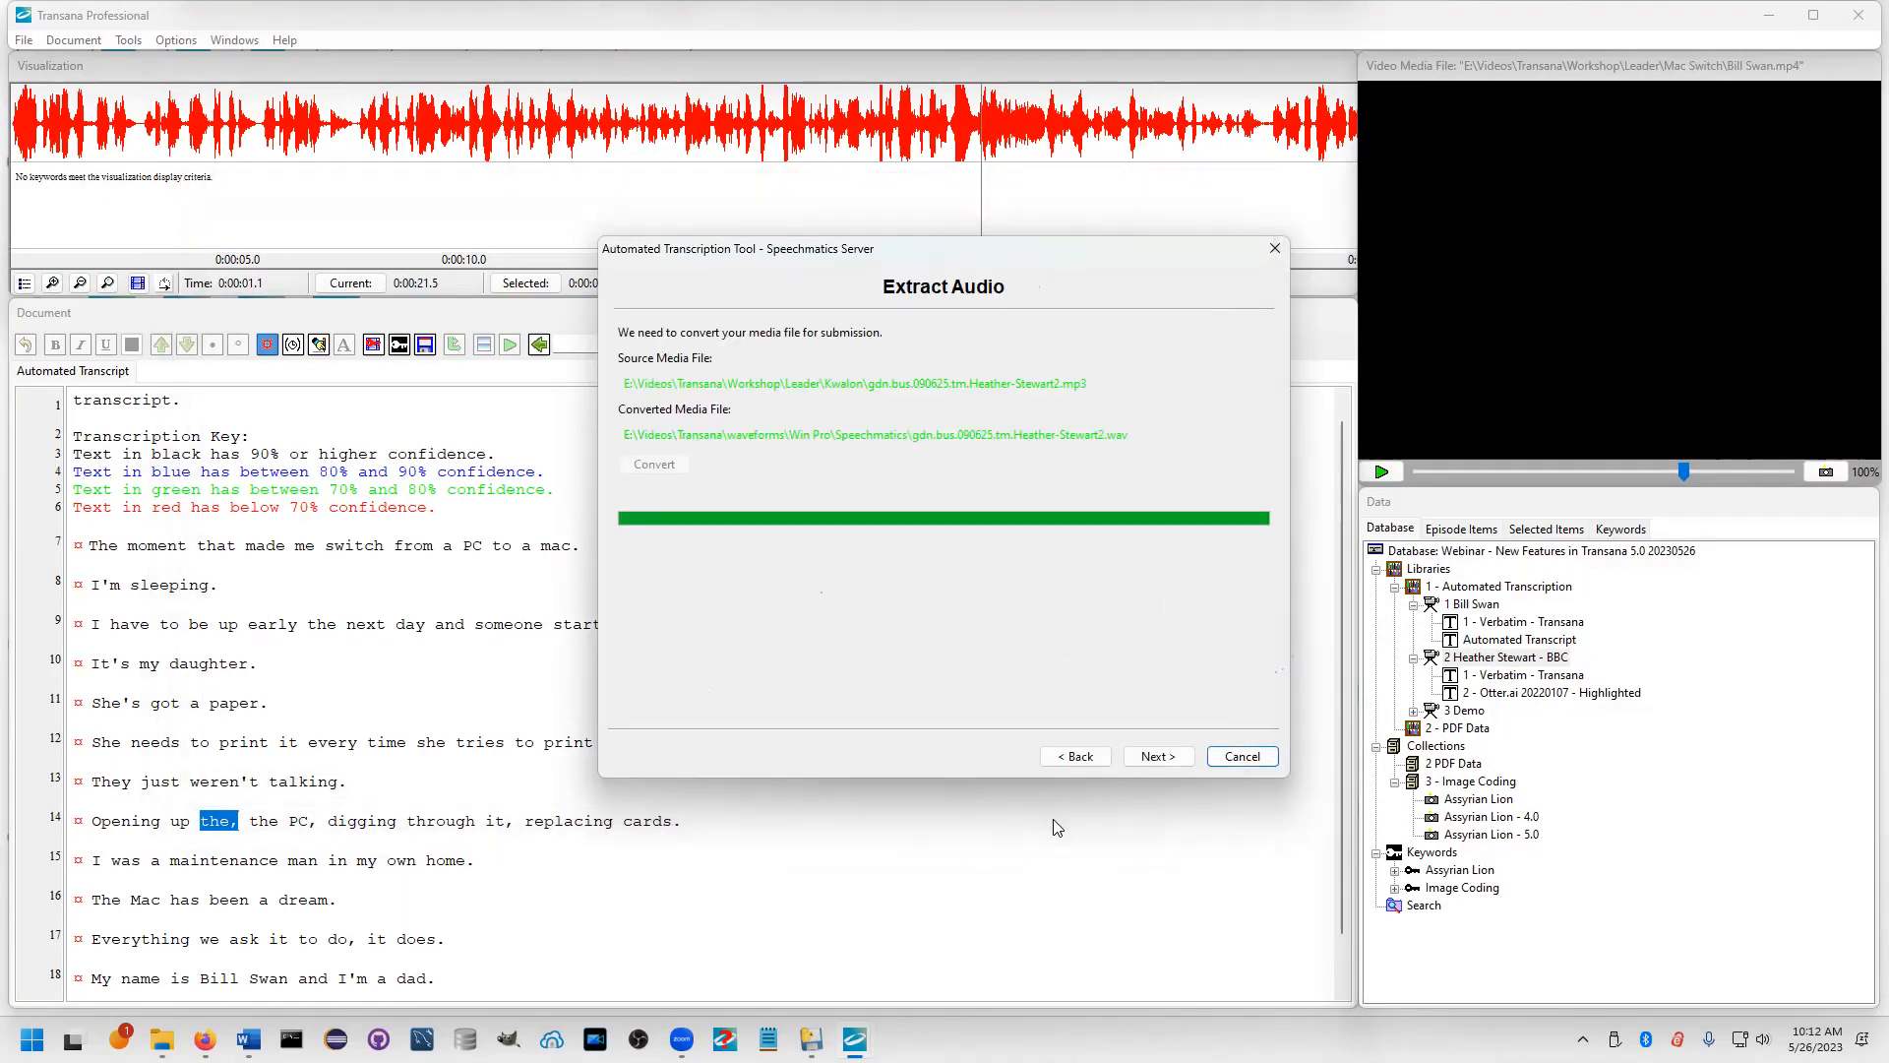
left_click(1158, 756)
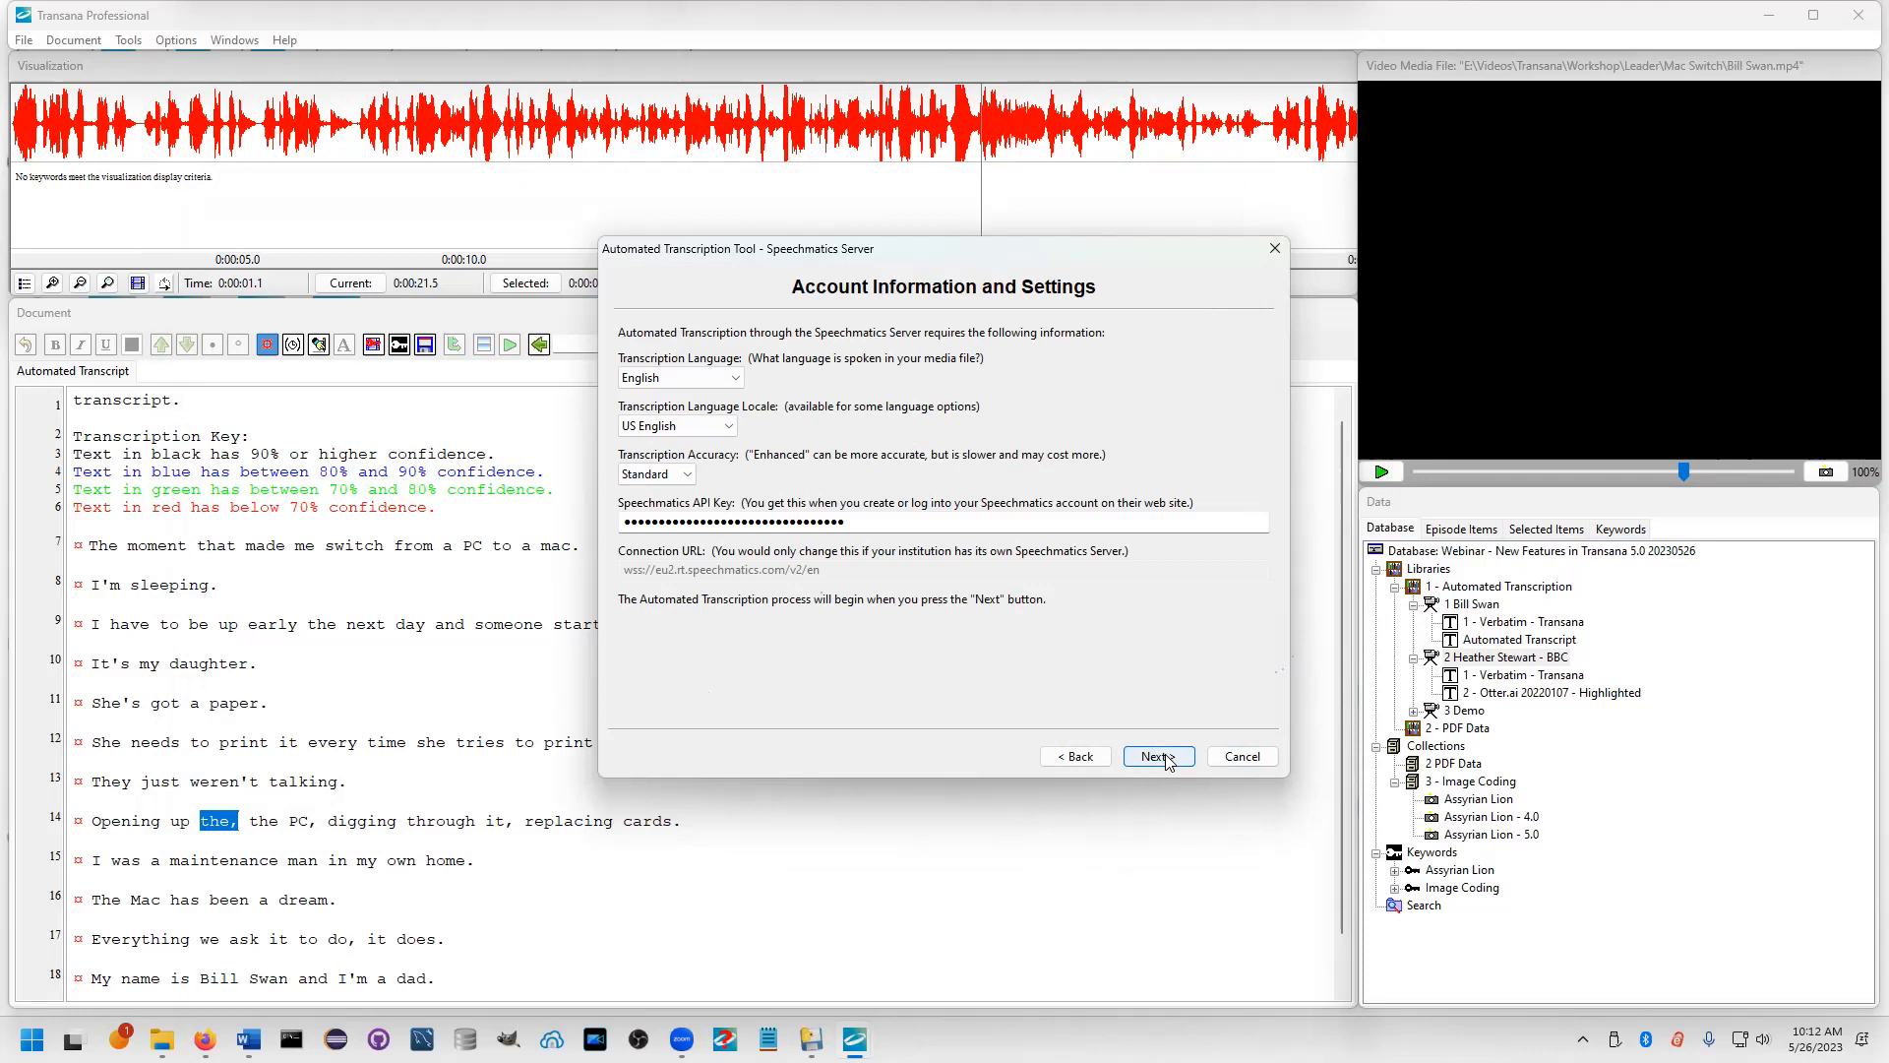
left_click(1164, 757)
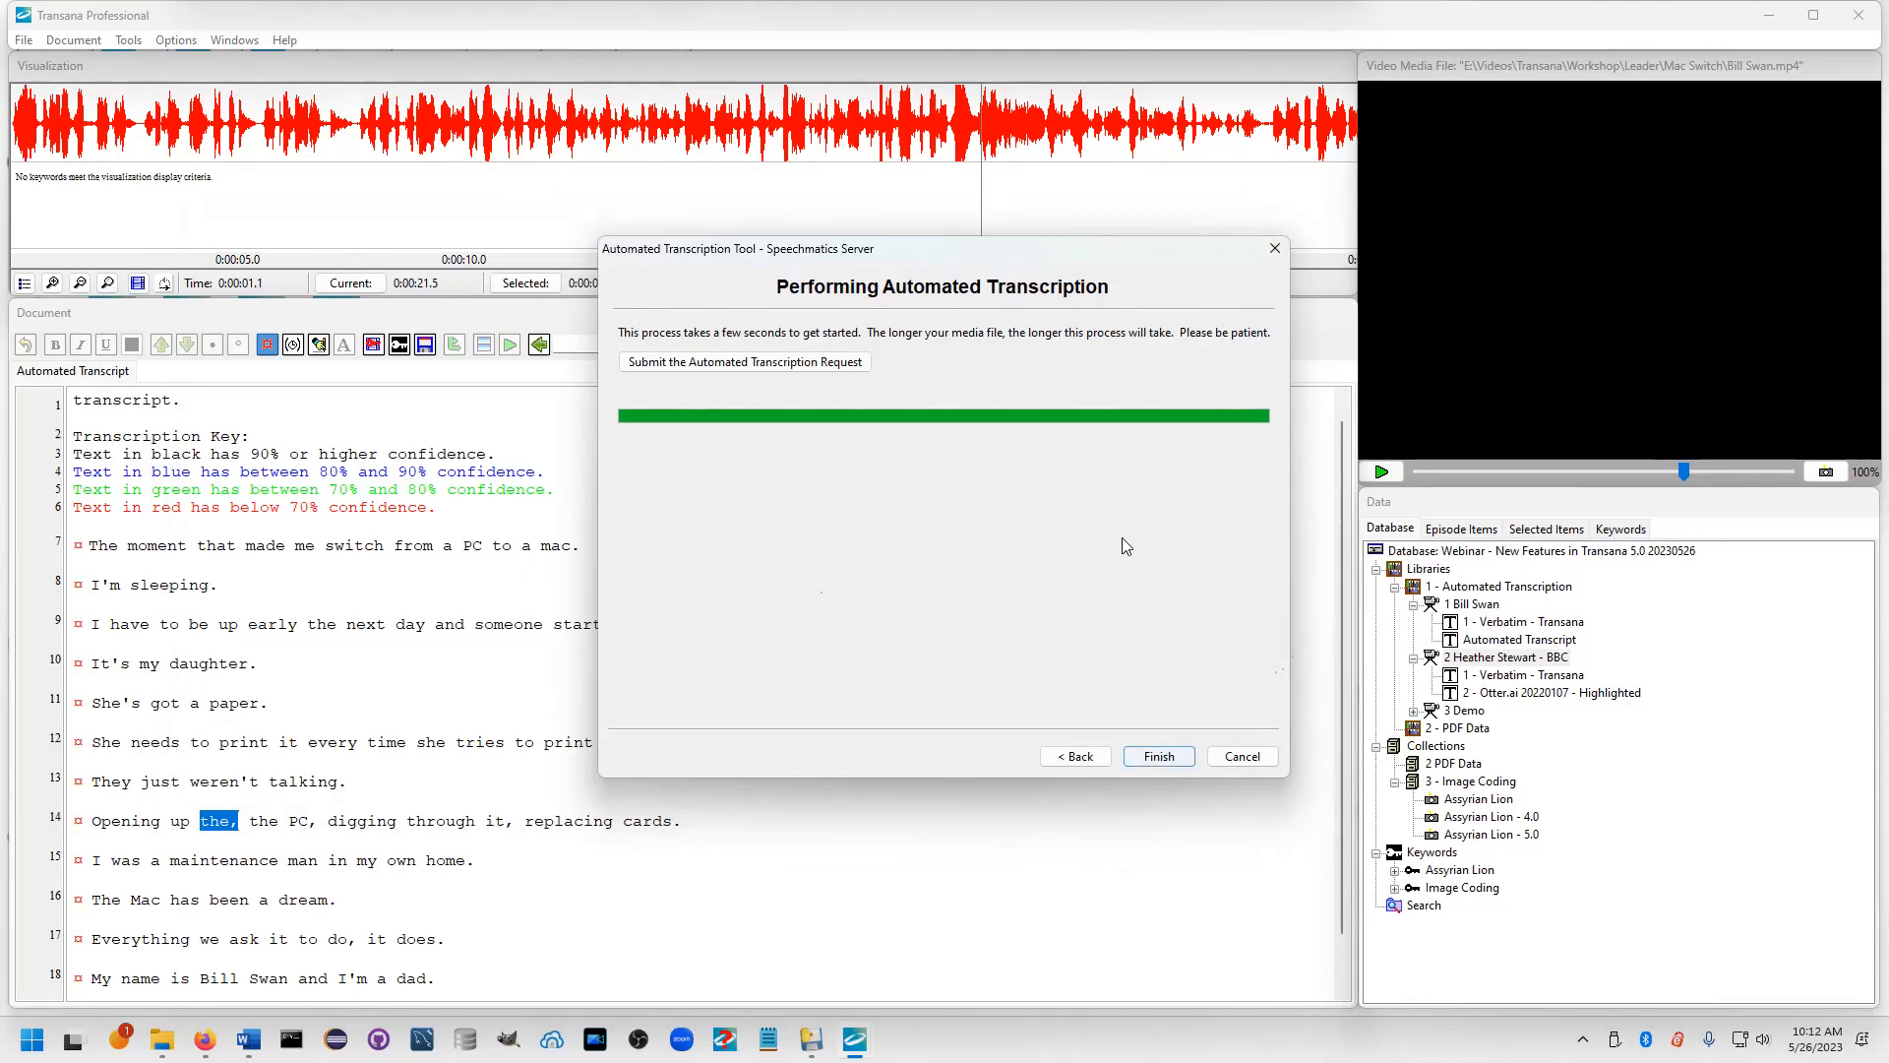
left_click(1161, 757)
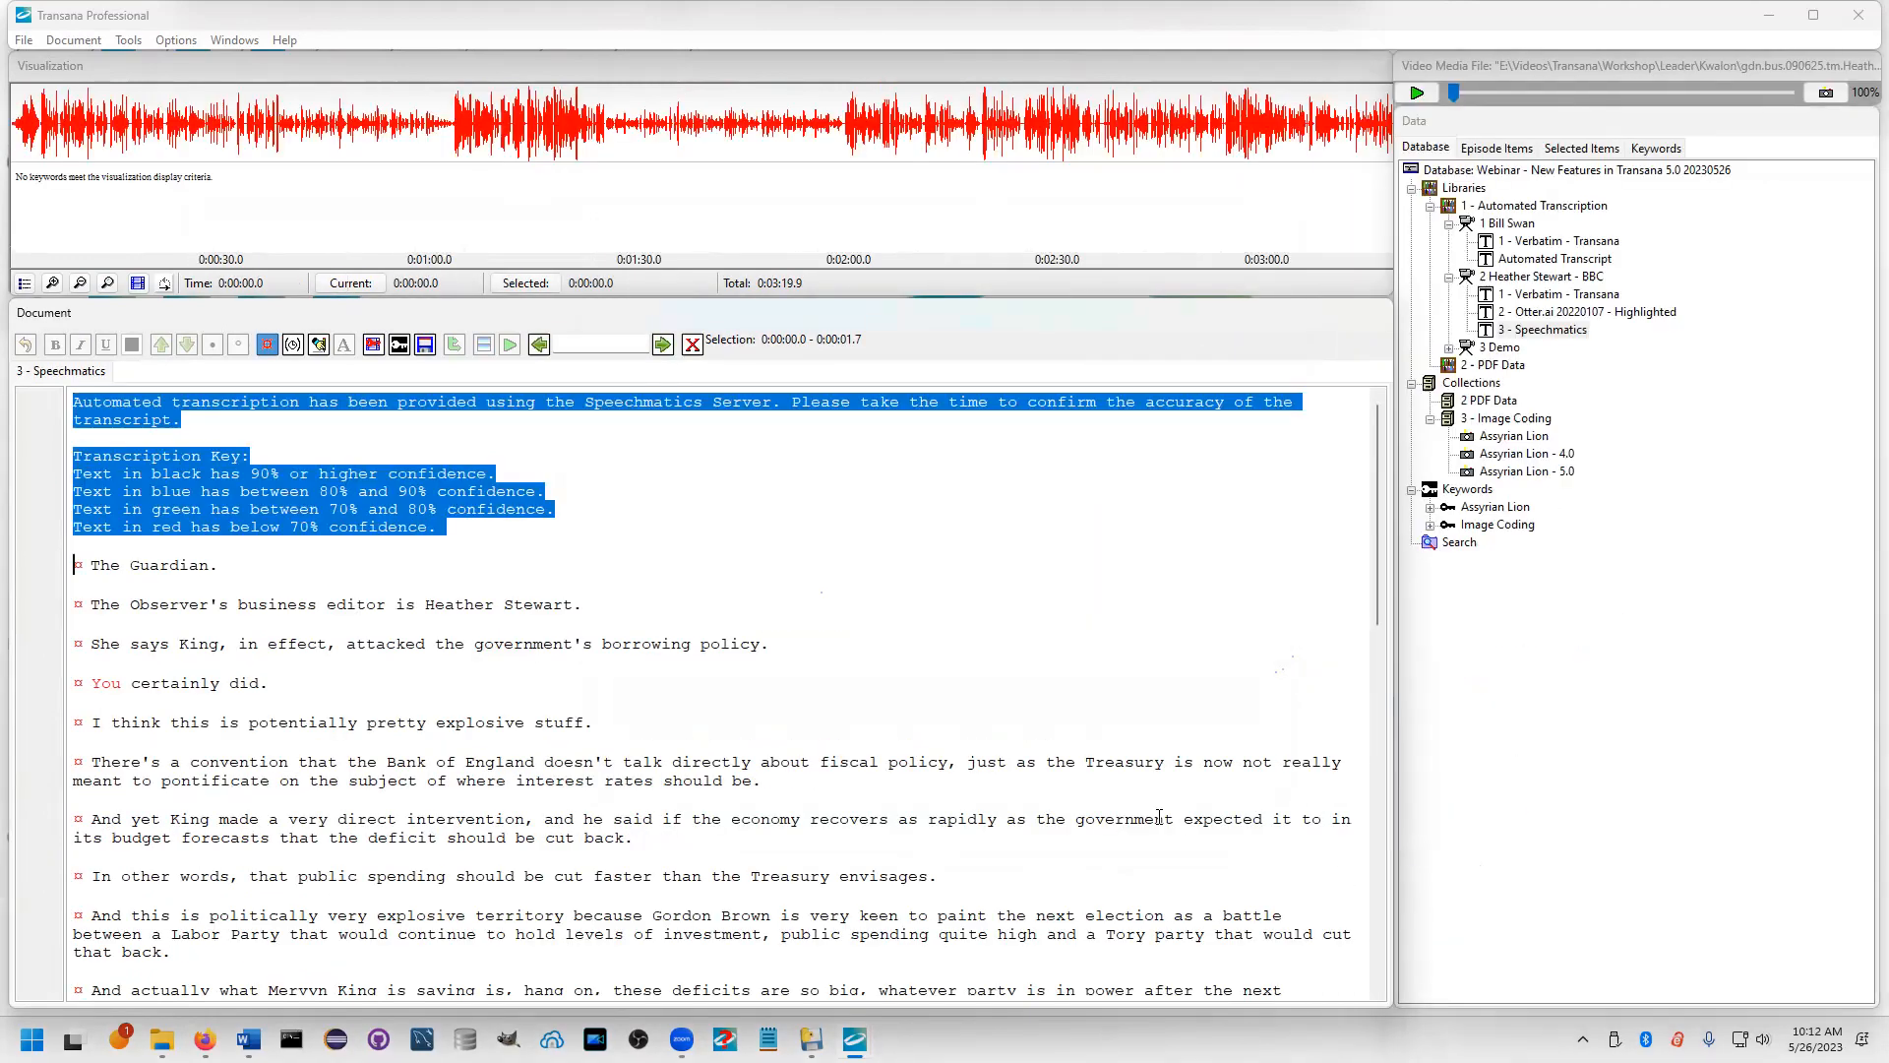
Look through the new transcript for coloured low-confidence words and play the paragraph about the OECD think tank
scroll(1102, 688, "down", 5)
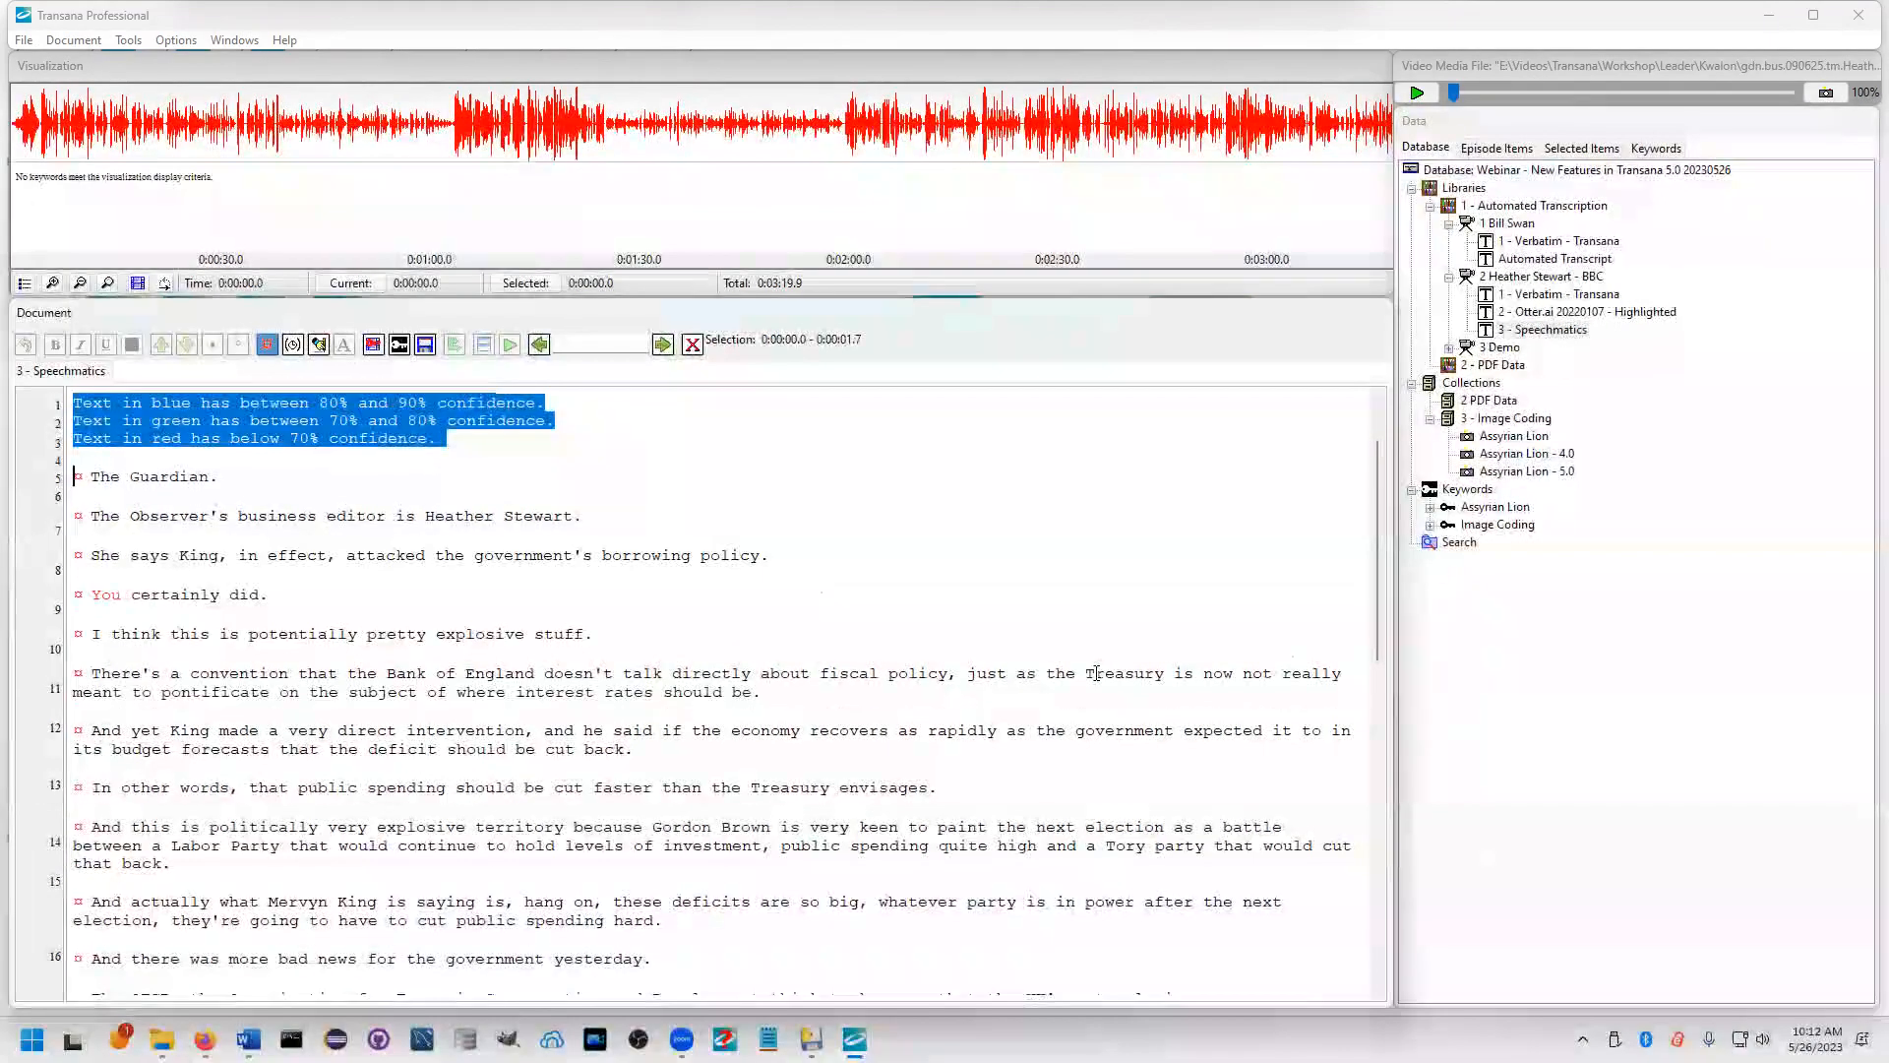
scroll(1097, 672, "down", 8)
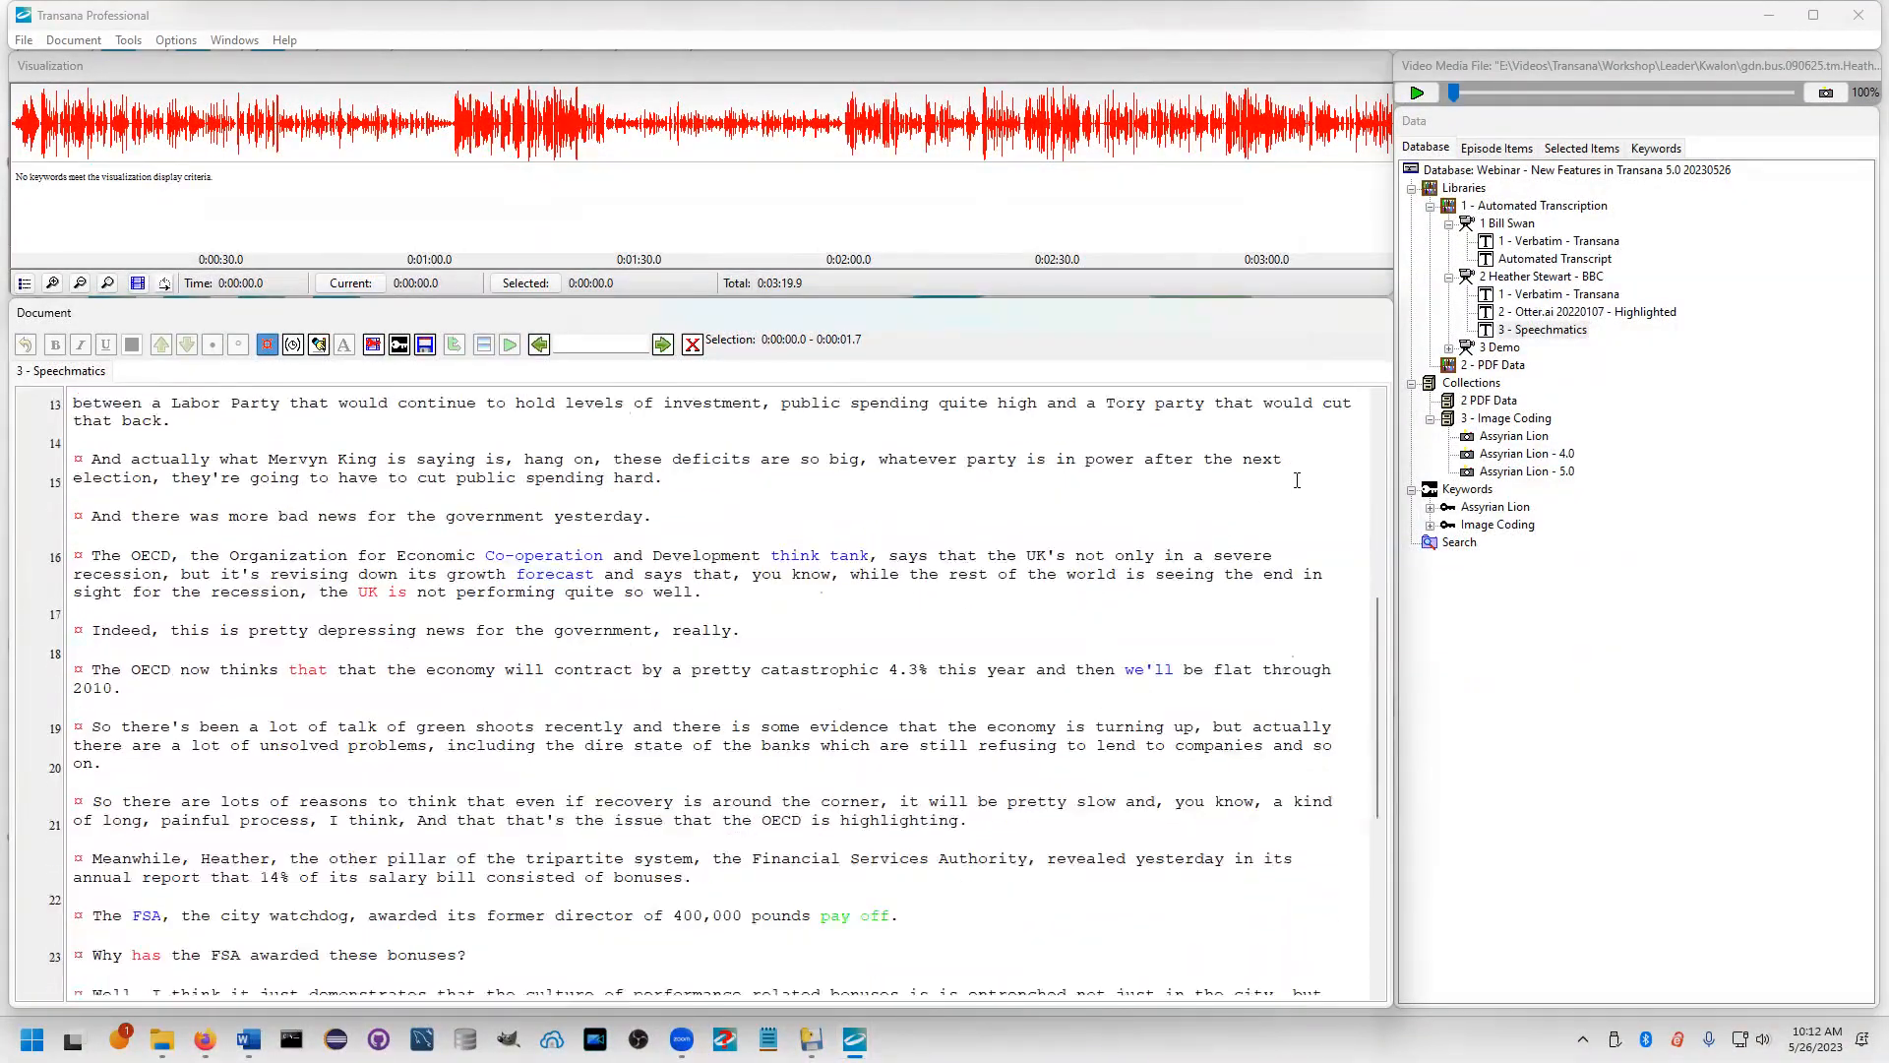
mouse_move(1379, 683)
left_mouse_down()
mouse_move(1405, 882)
mouse_move(1383, 710)
left_mouse_up()
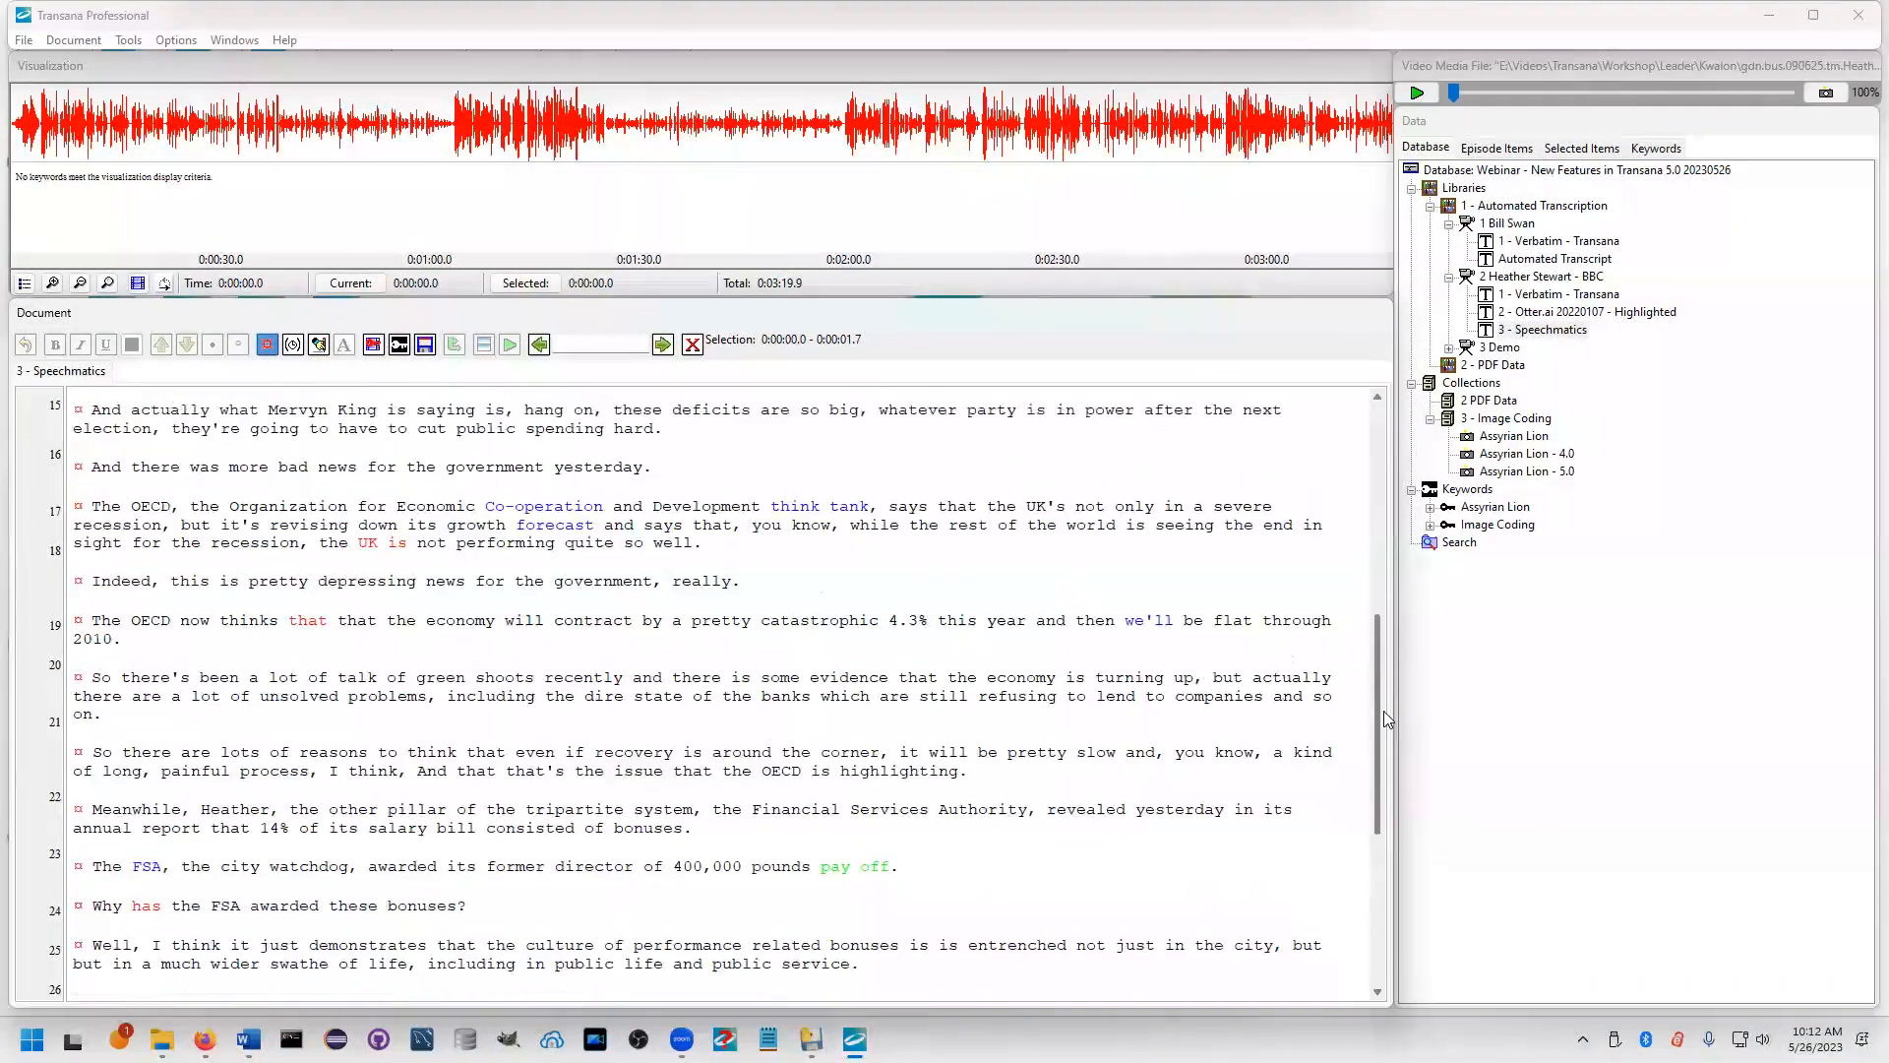
left_click(359, 509)
key("ctrl+d")
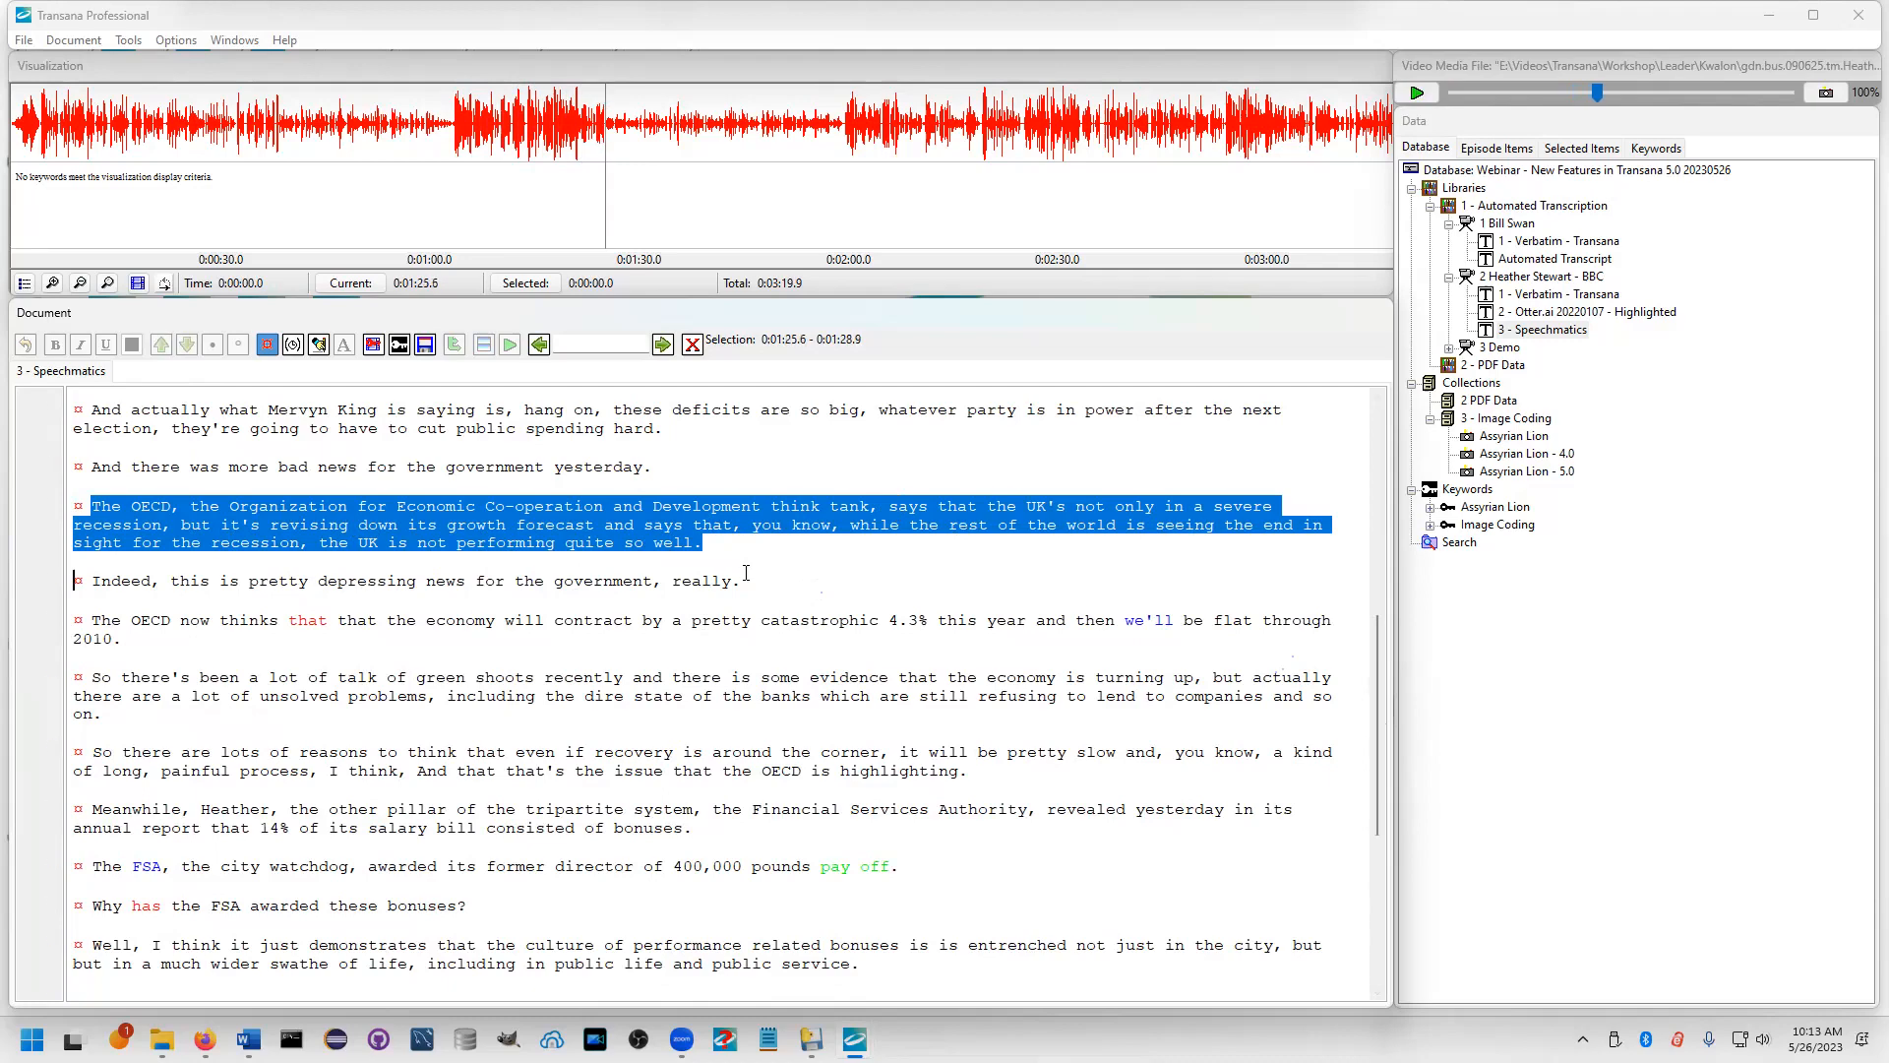
Put the "3 - Speechmatics" transcript in edit mode and play the paragraph beginning "And arguably, you know, the FSA"
left_click(318, 344)
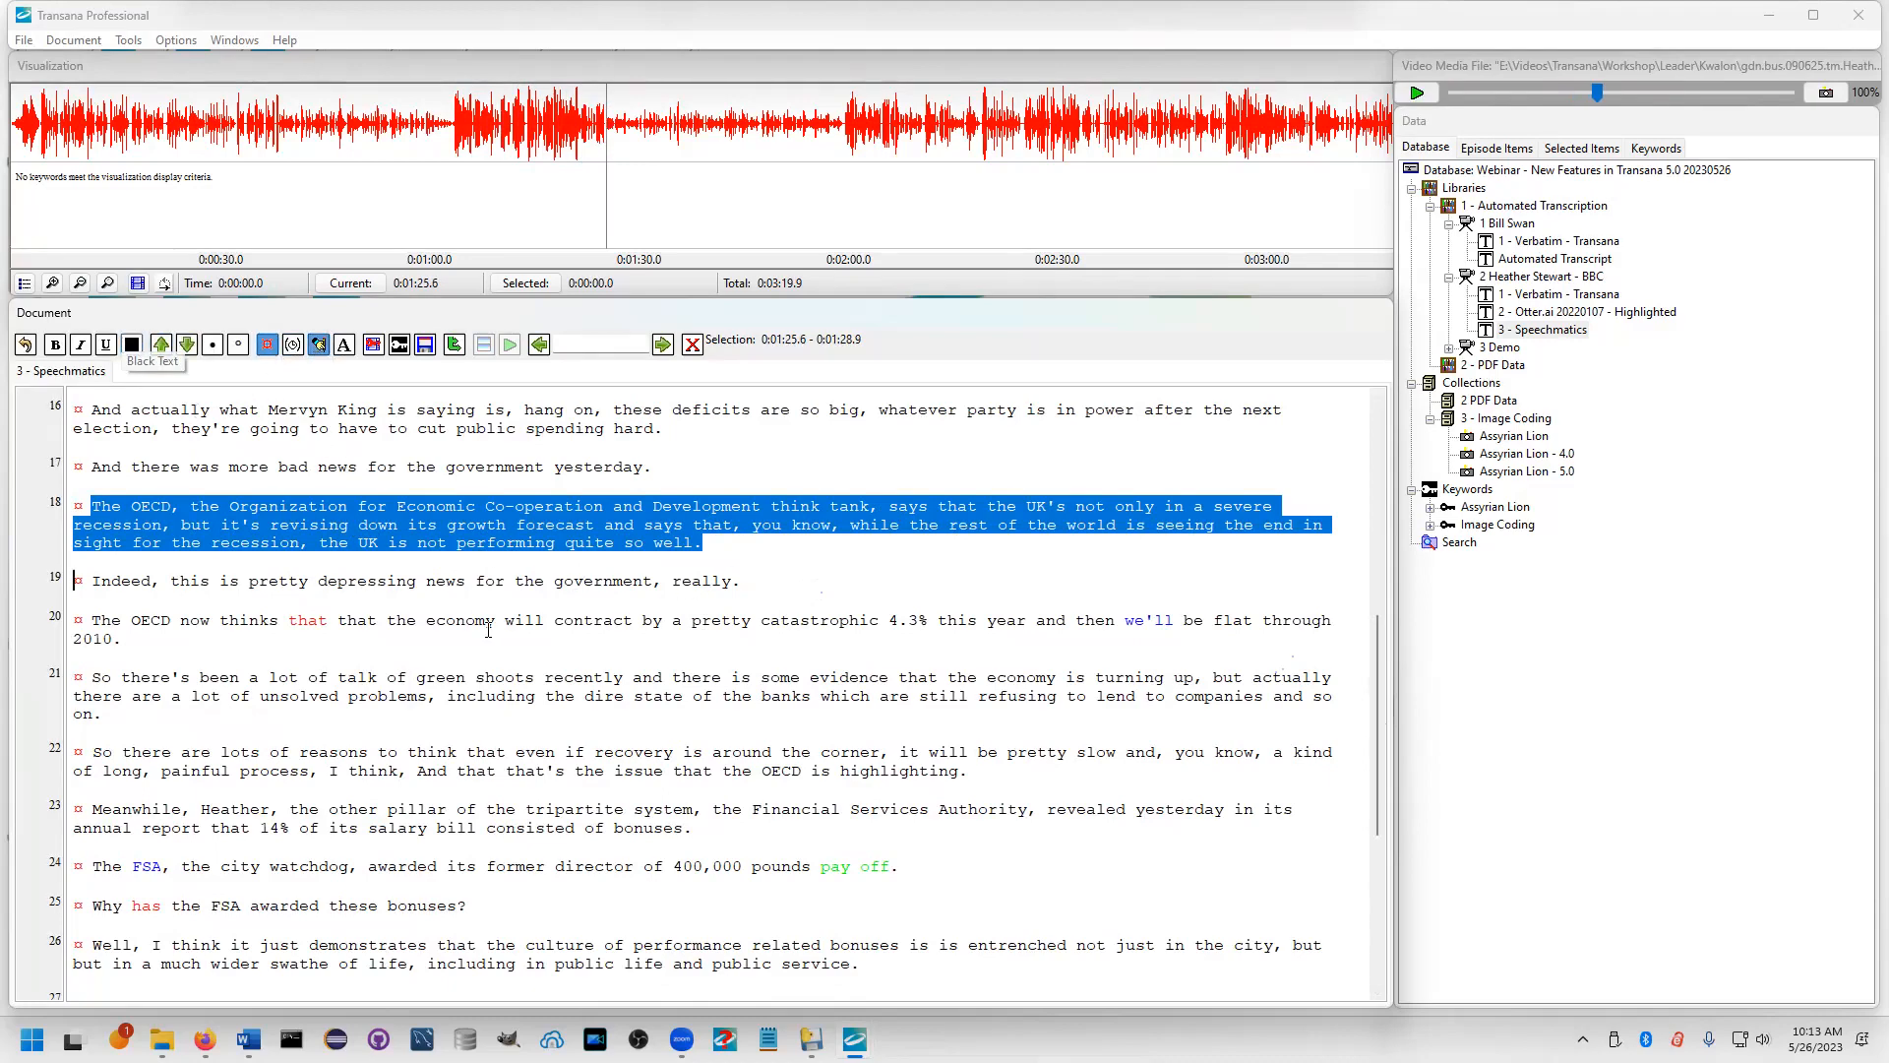
scroll(544, 665, "down", 1)
scroll(544, 665, "down", 3)
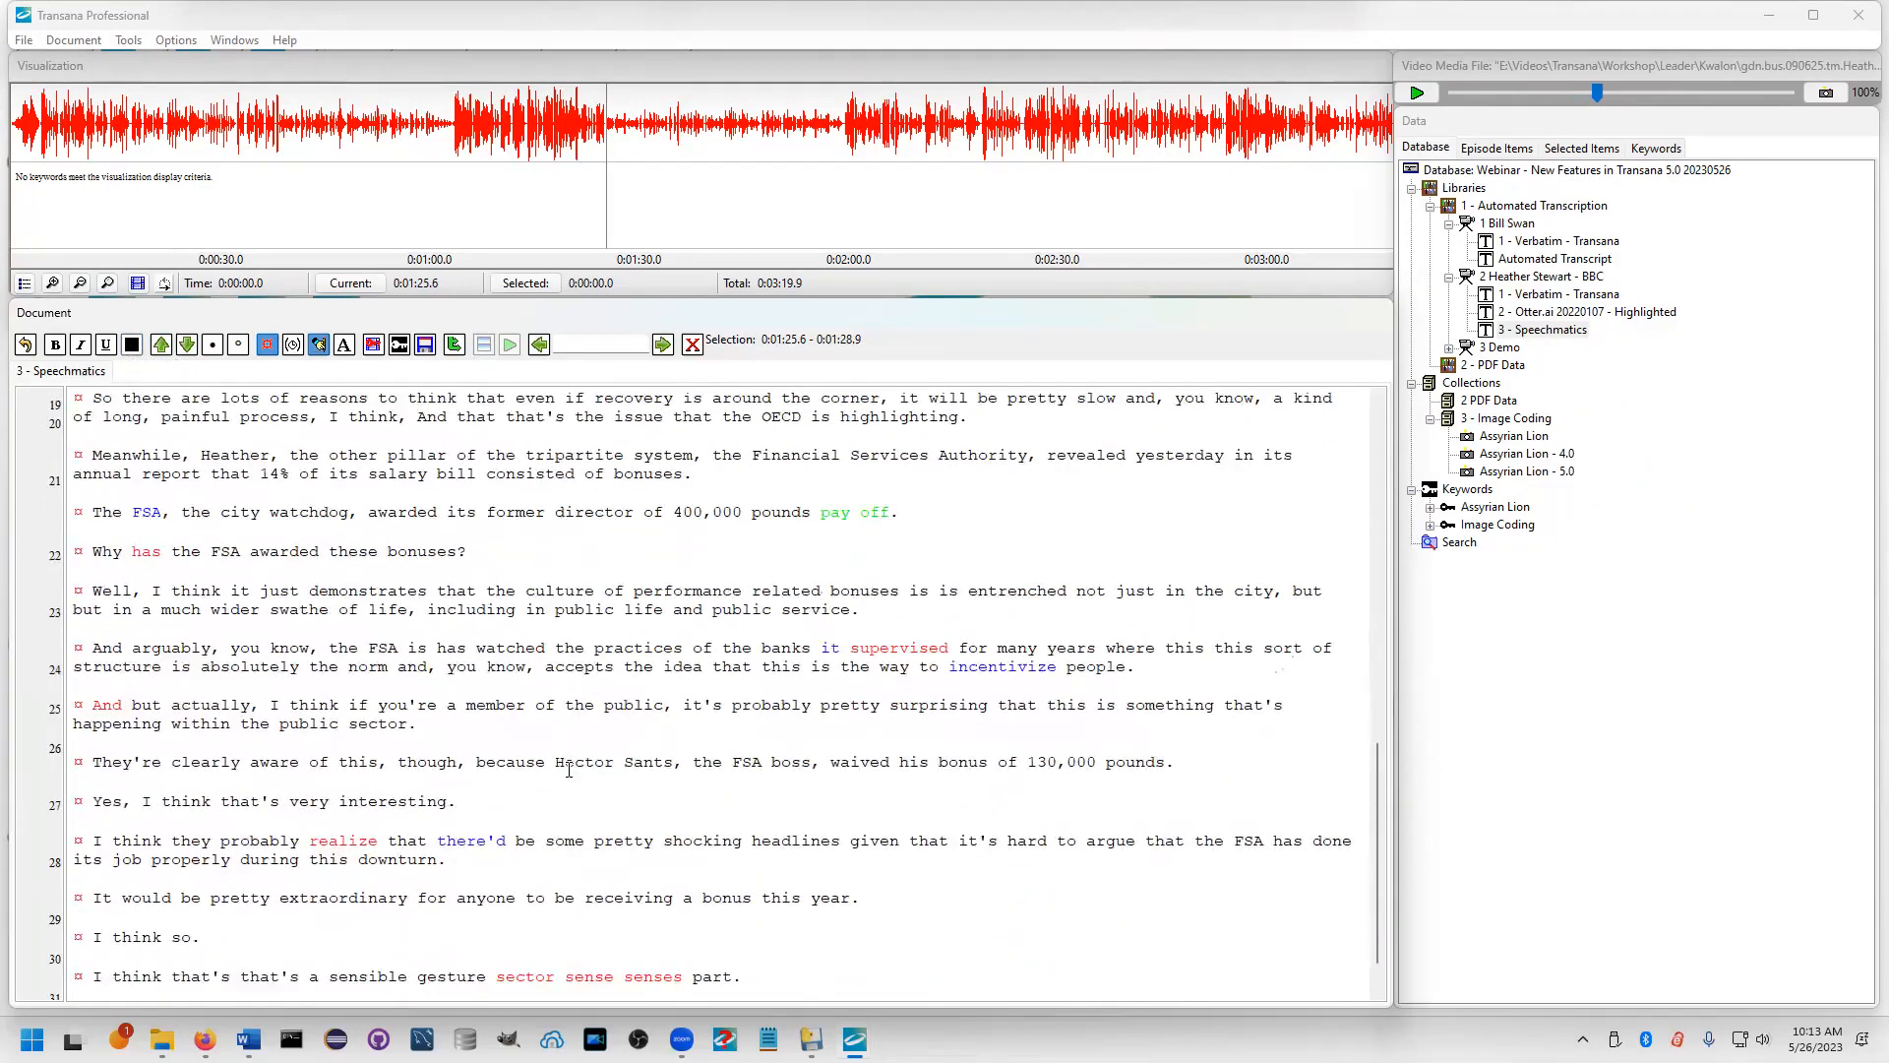
left_click(805, 646)
key("ctrl+s")
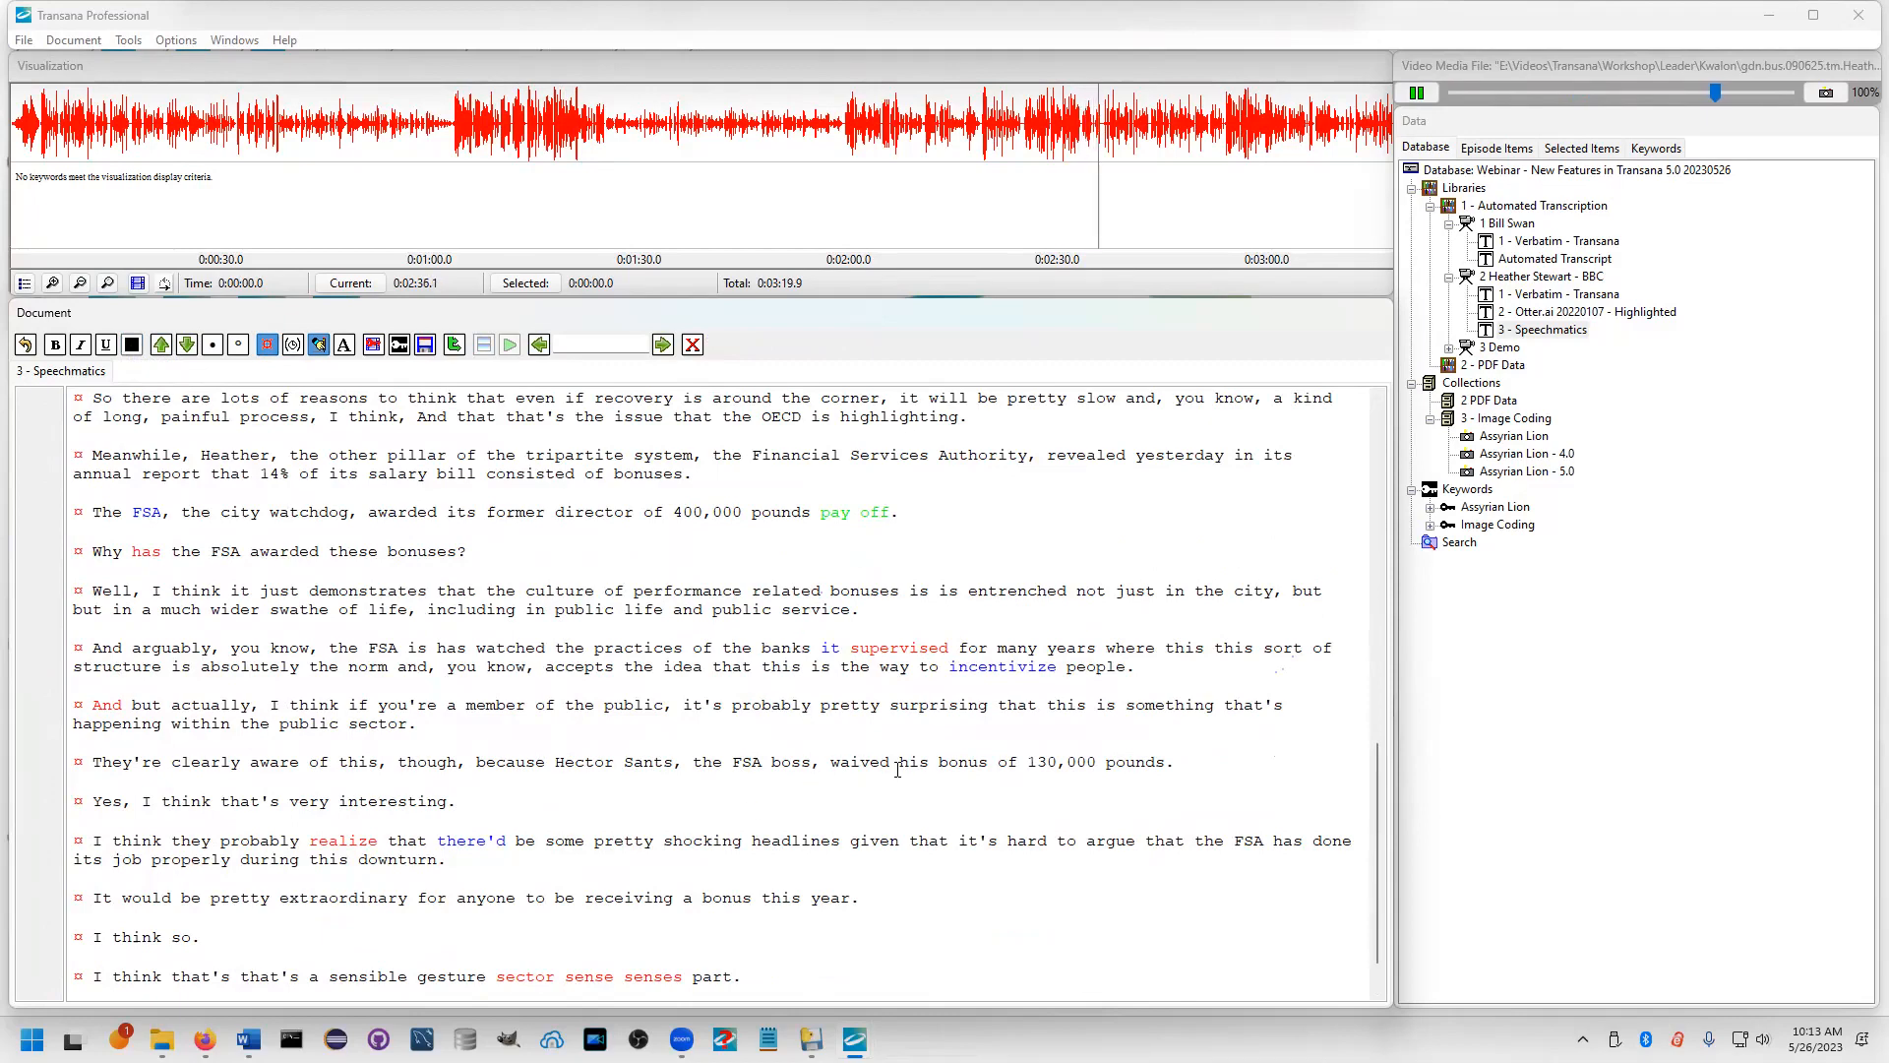
Insert a comma after "the FSA is" in line 27 and stop the playback
left_click(425, 646)
type(",")
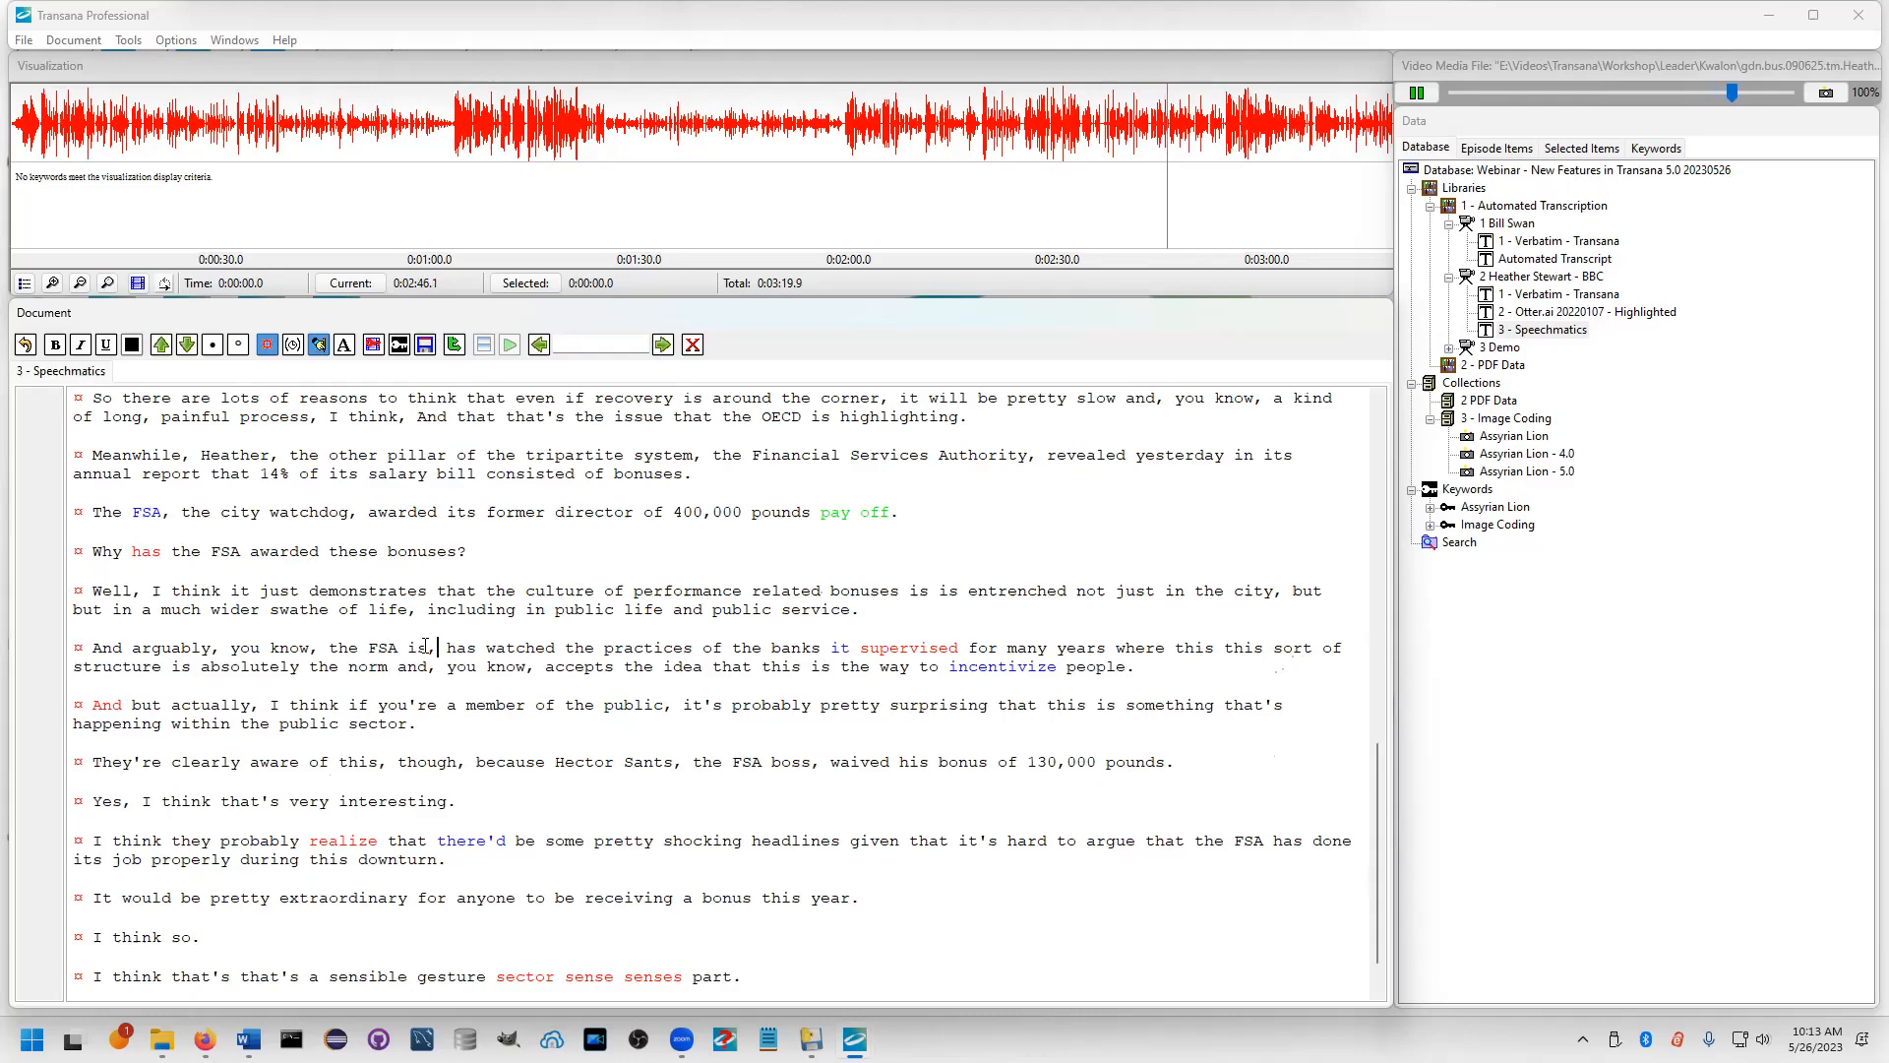
key("ctrl+s")
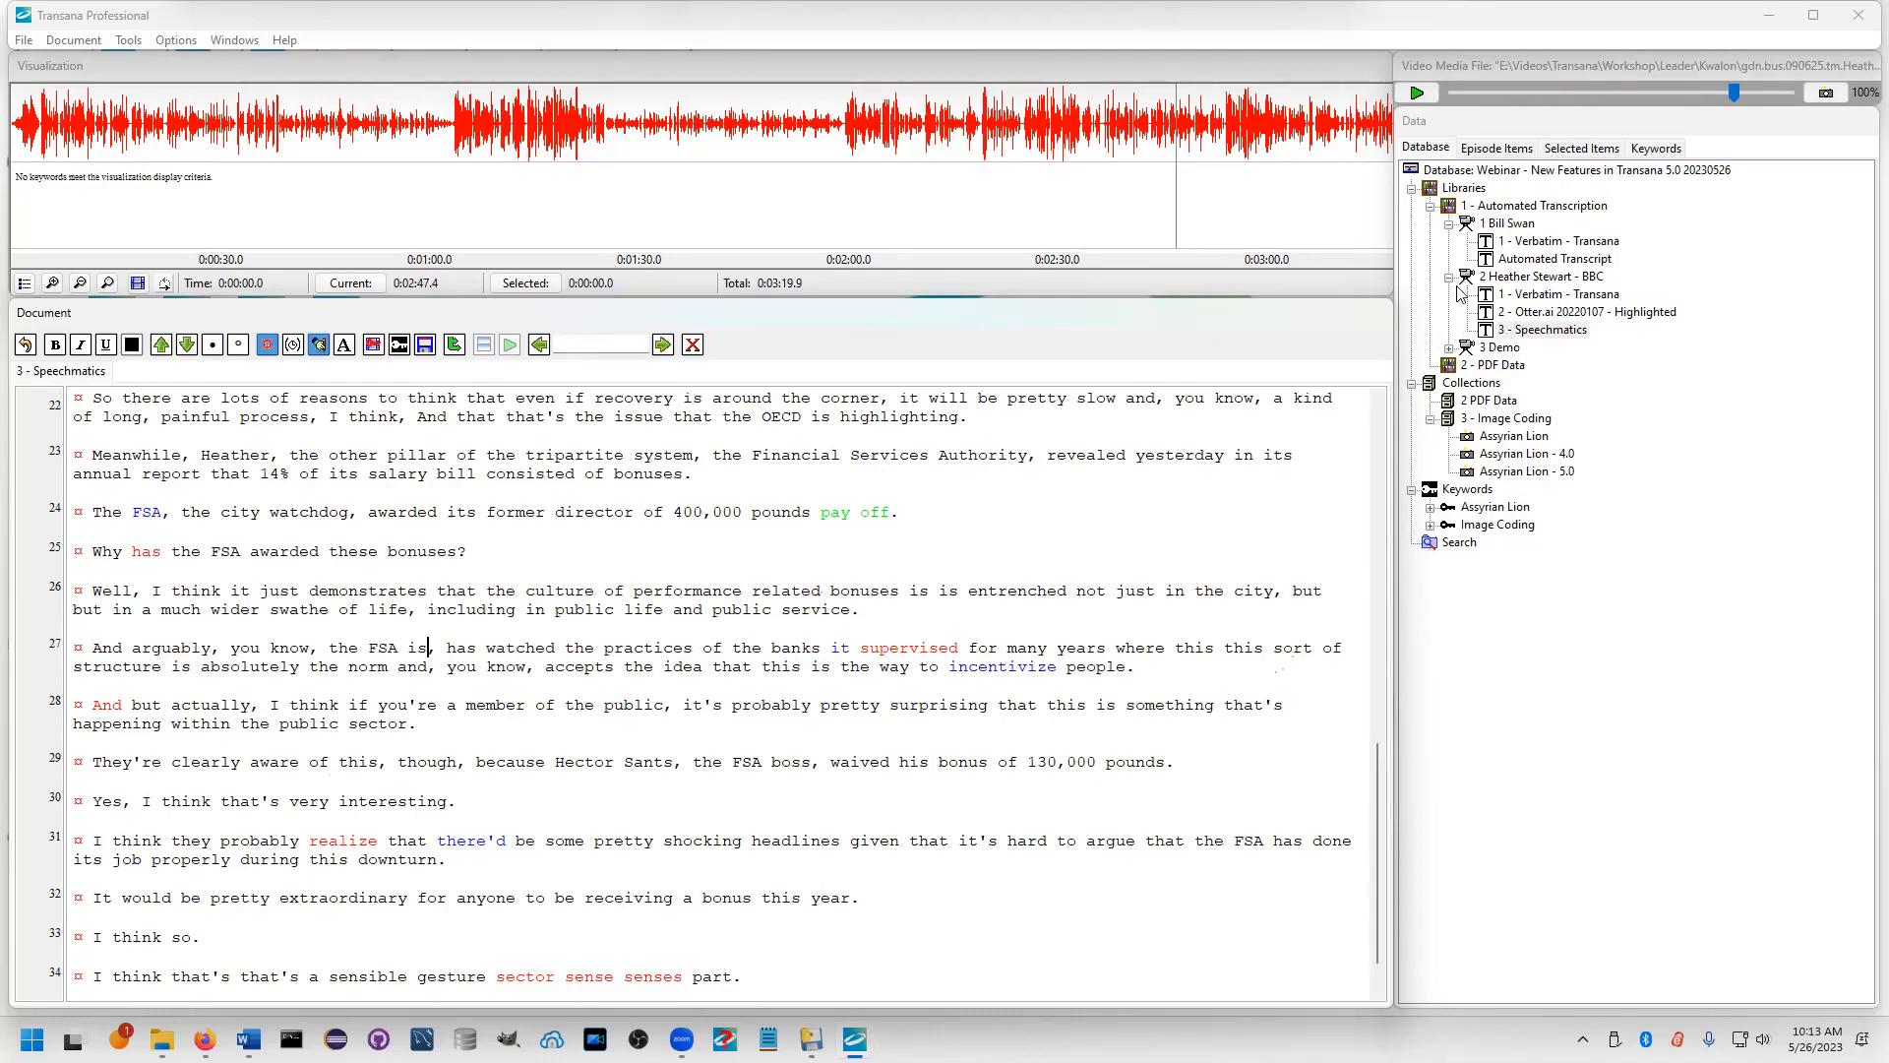
Add a transcript named "Automated Transcript" to the "3 Demo" episode, using Speechmatics Server as the automated transcription method
left_click(1450, 348)
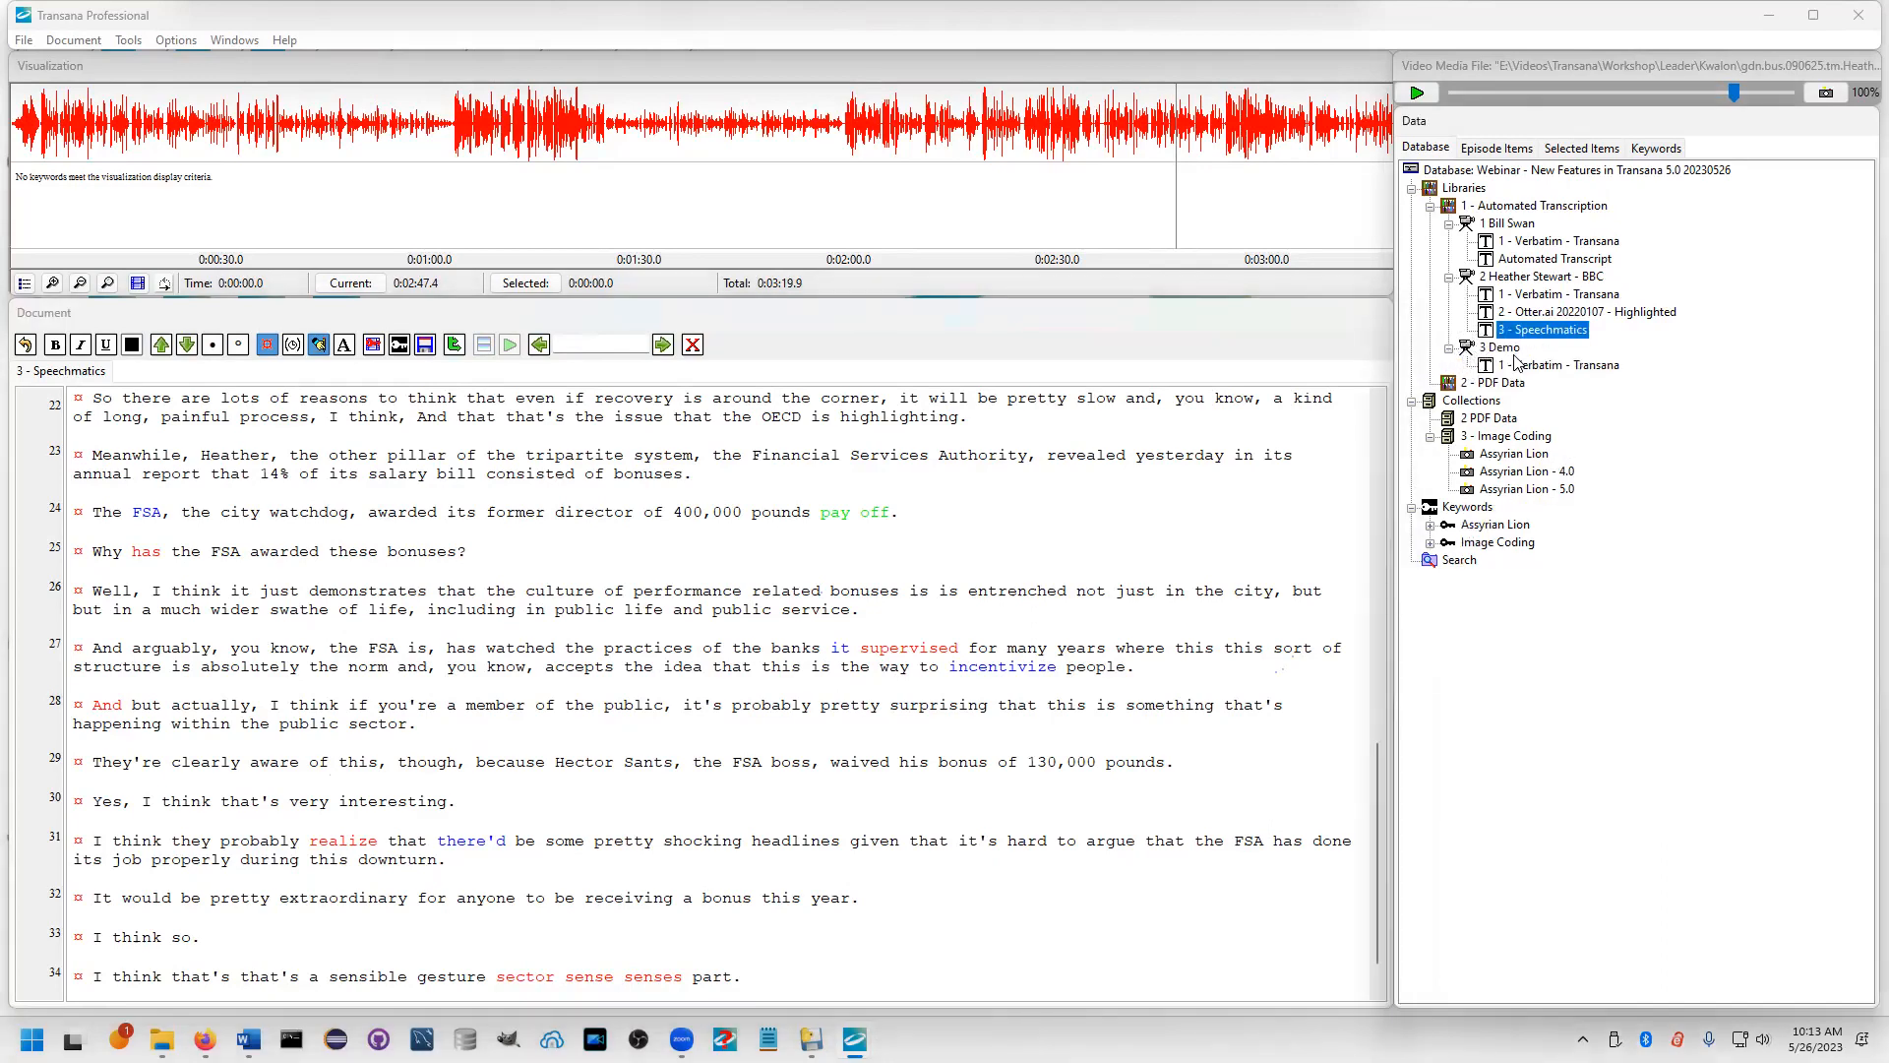
left_click(1510, 350)
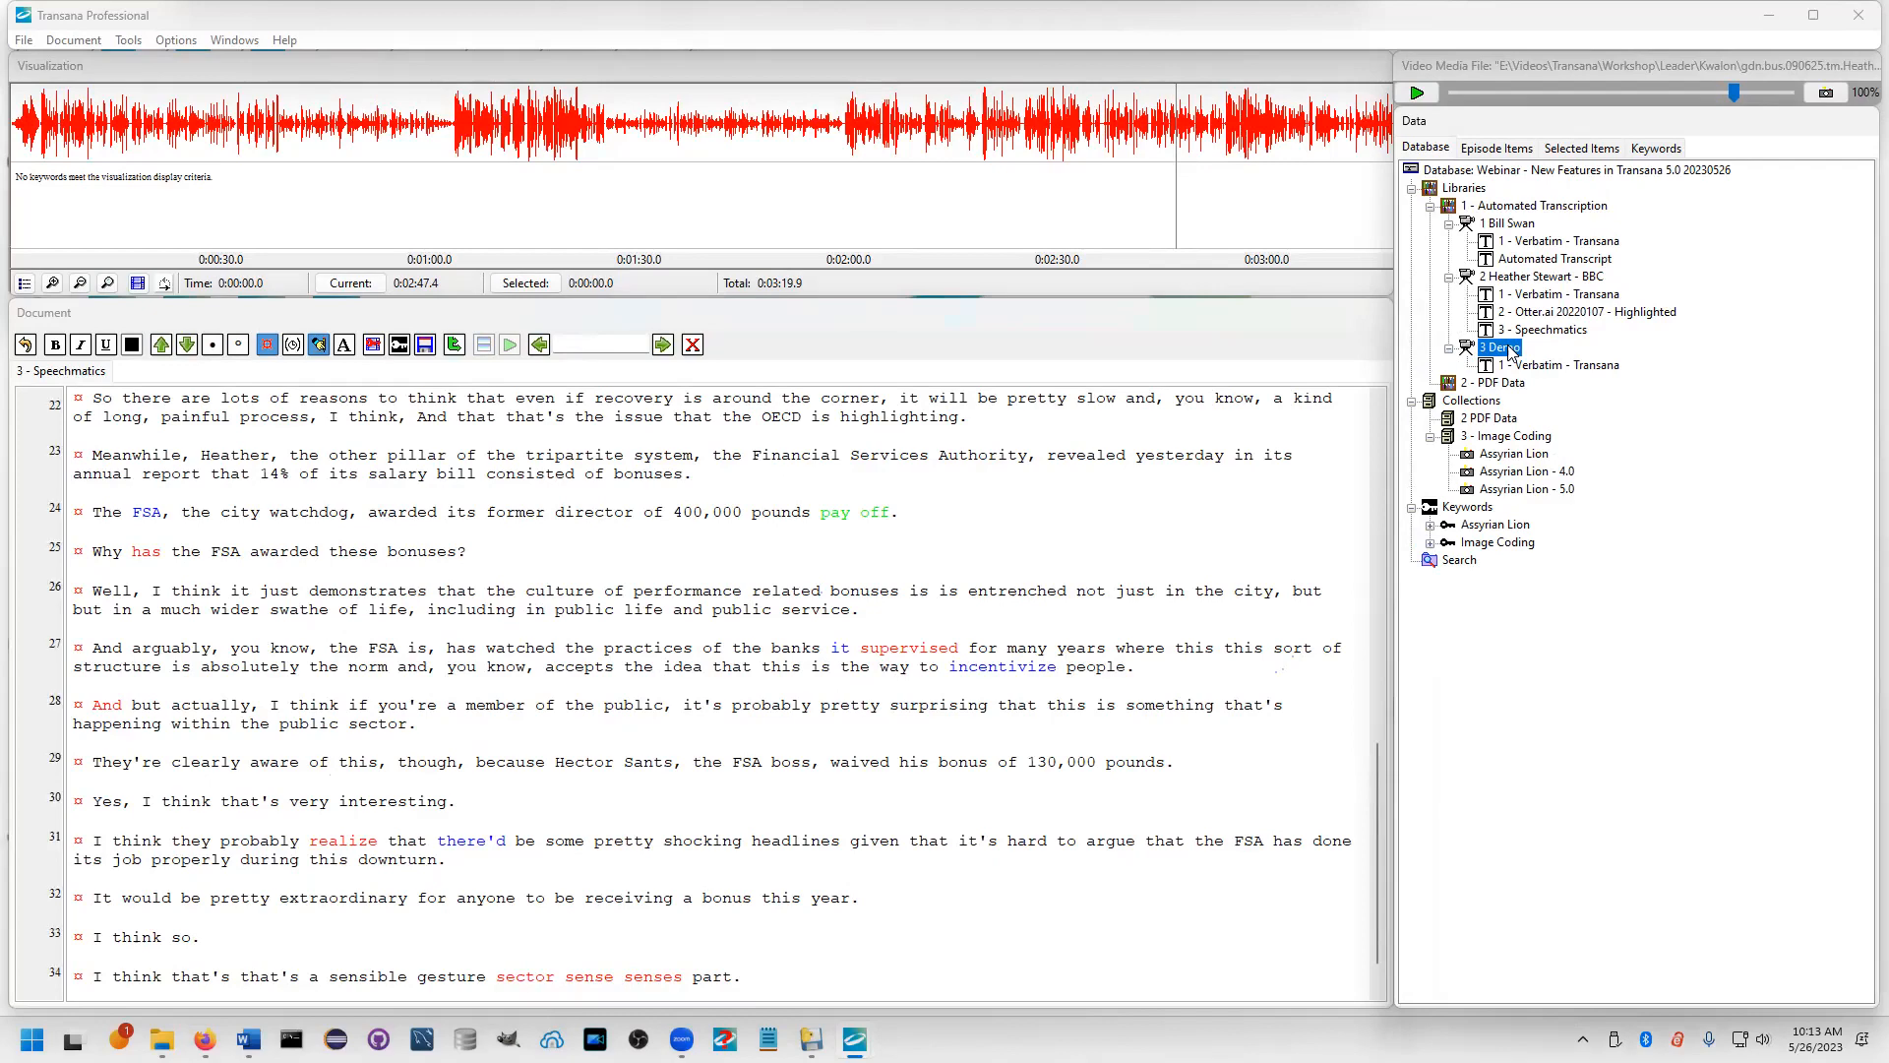
right_click(1510, 351)
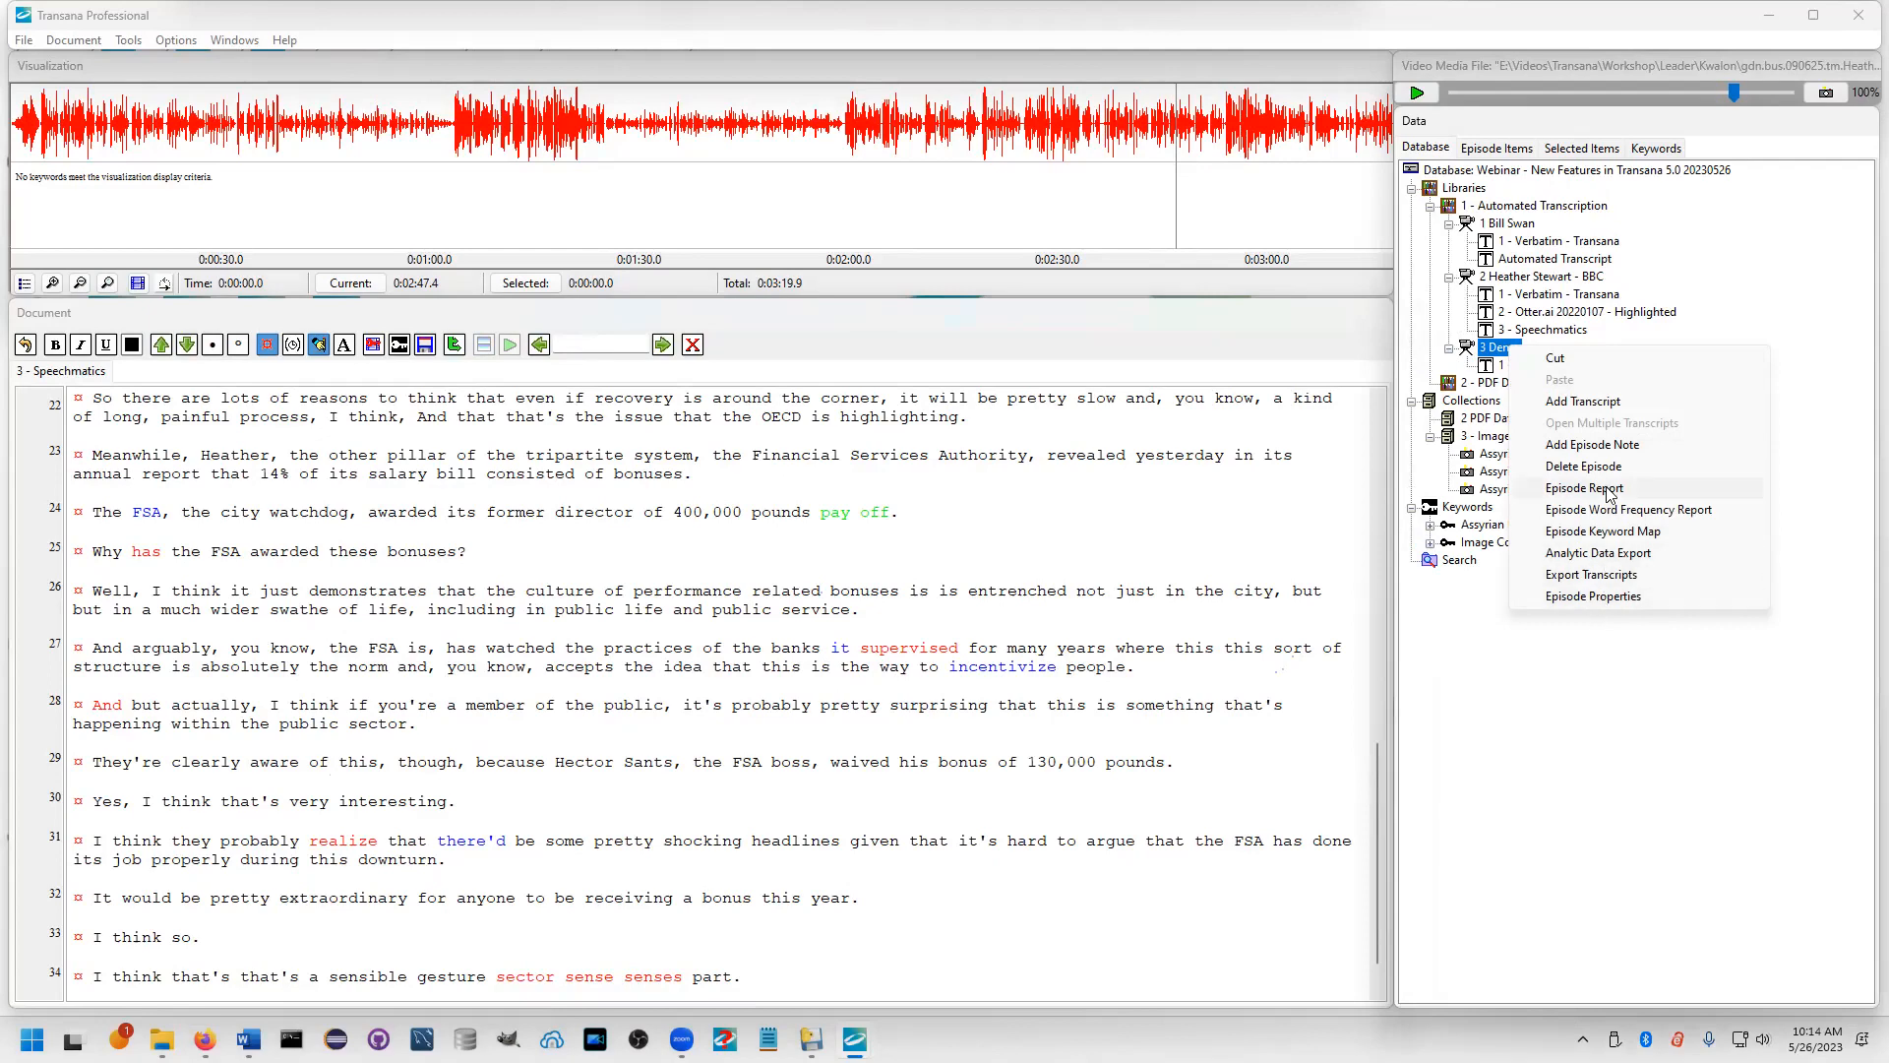
left_click(1590, 403)
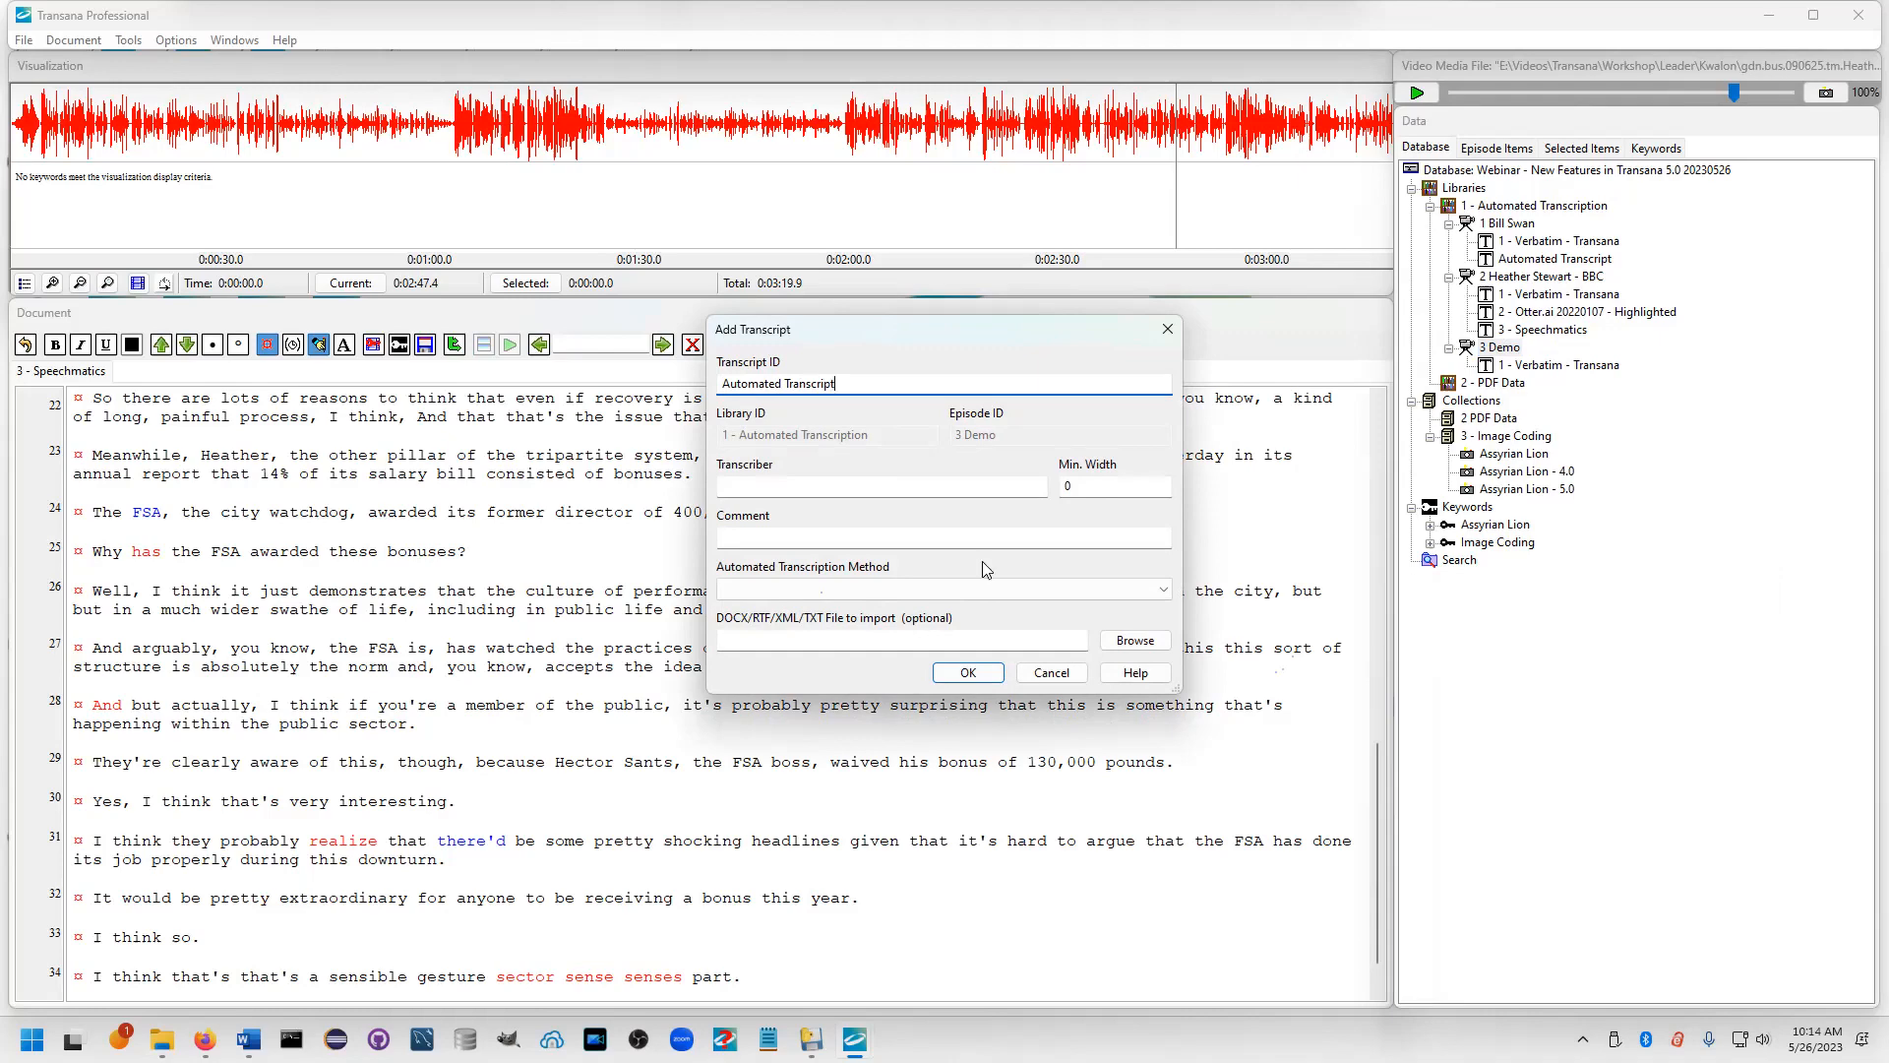
left_click(1001, 590)
left_click(998, 625)
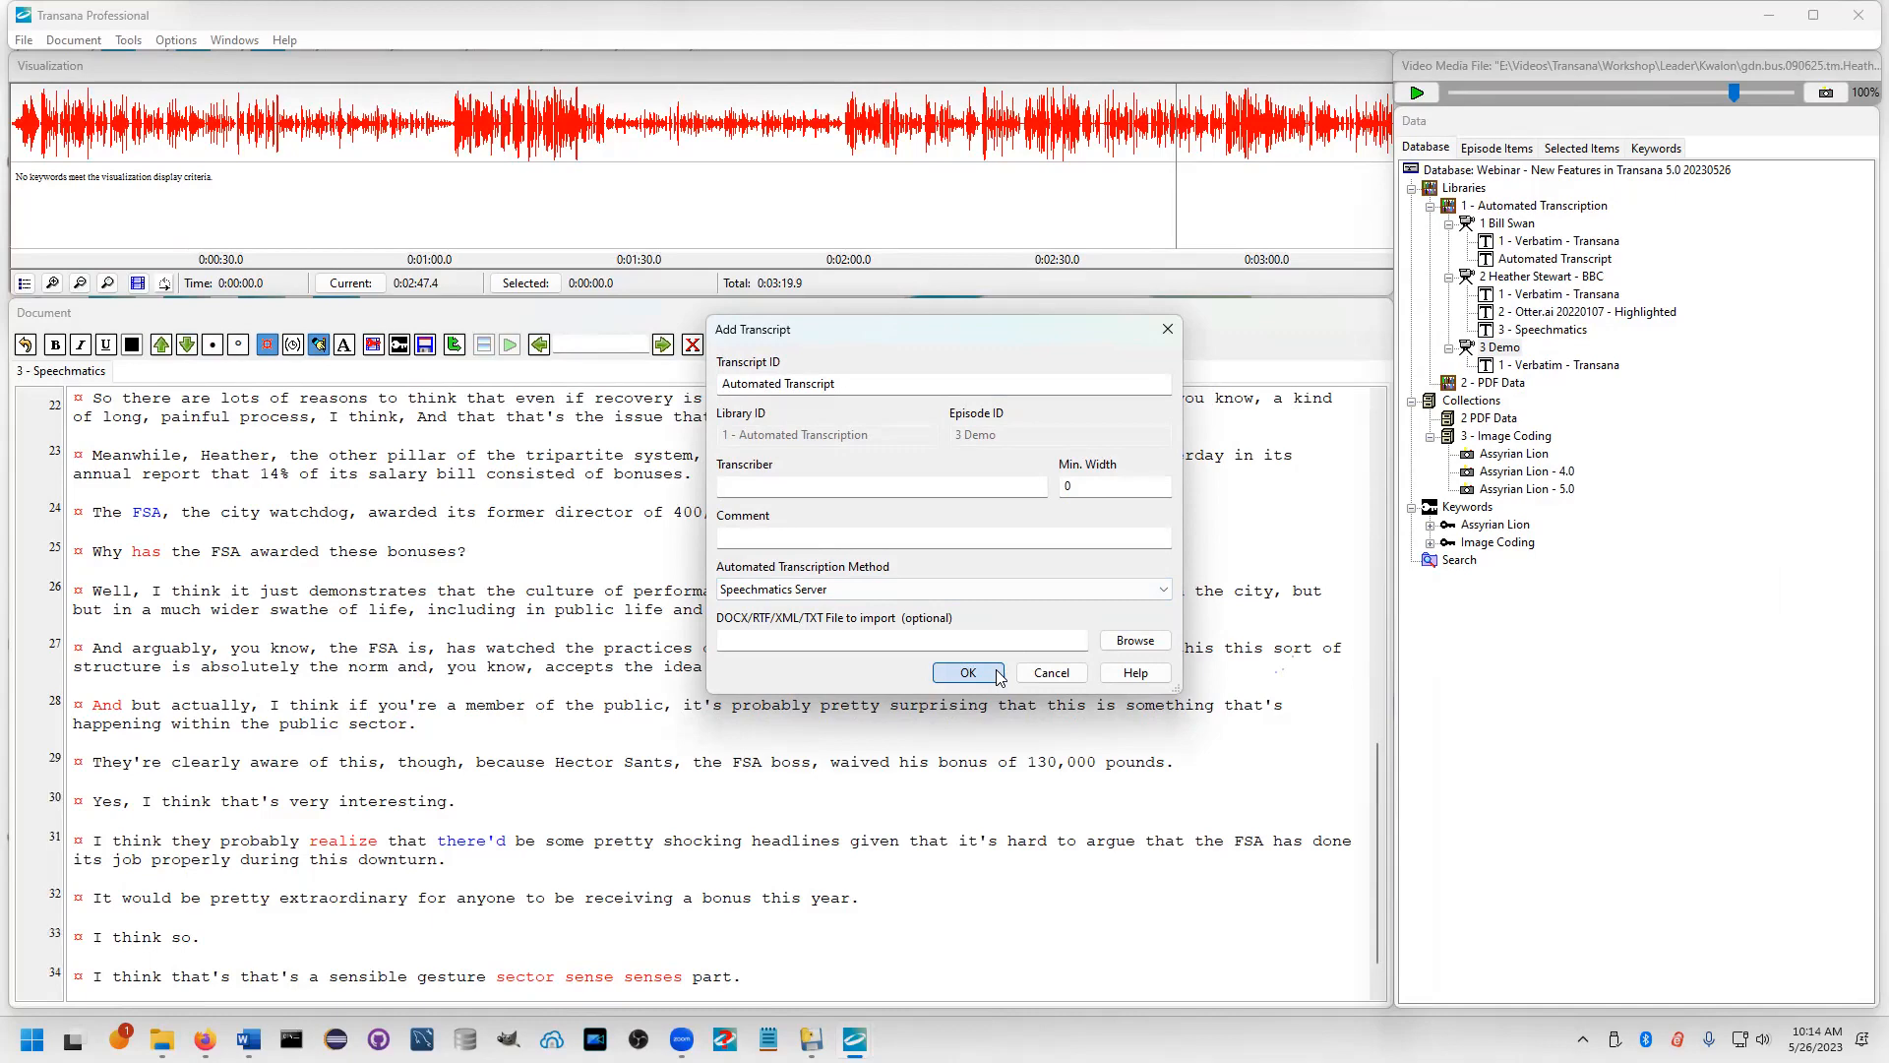
left_click(996, 673)
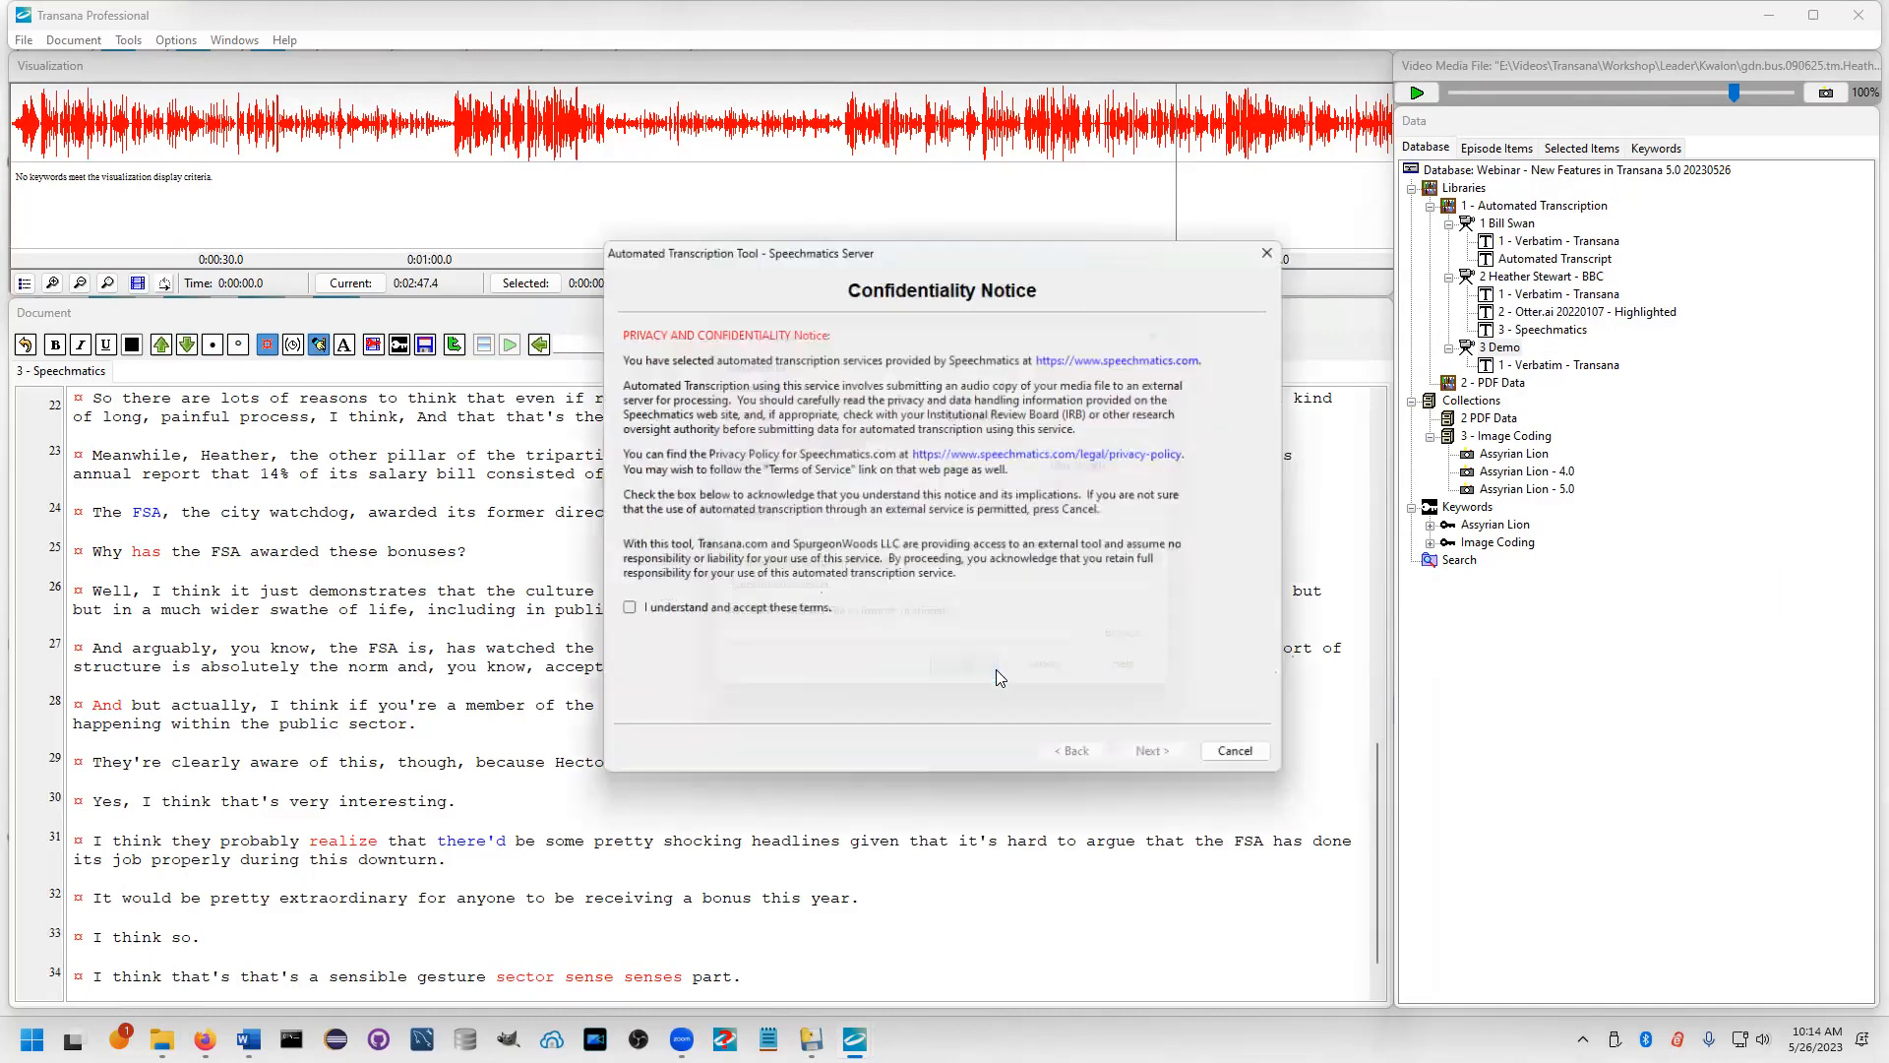
Accept the terms, extract the Demo audio and run its automated transcription, saving the changes to "3 - Speechmatics"
left_click(664, 612)
left_click(1147, 758)
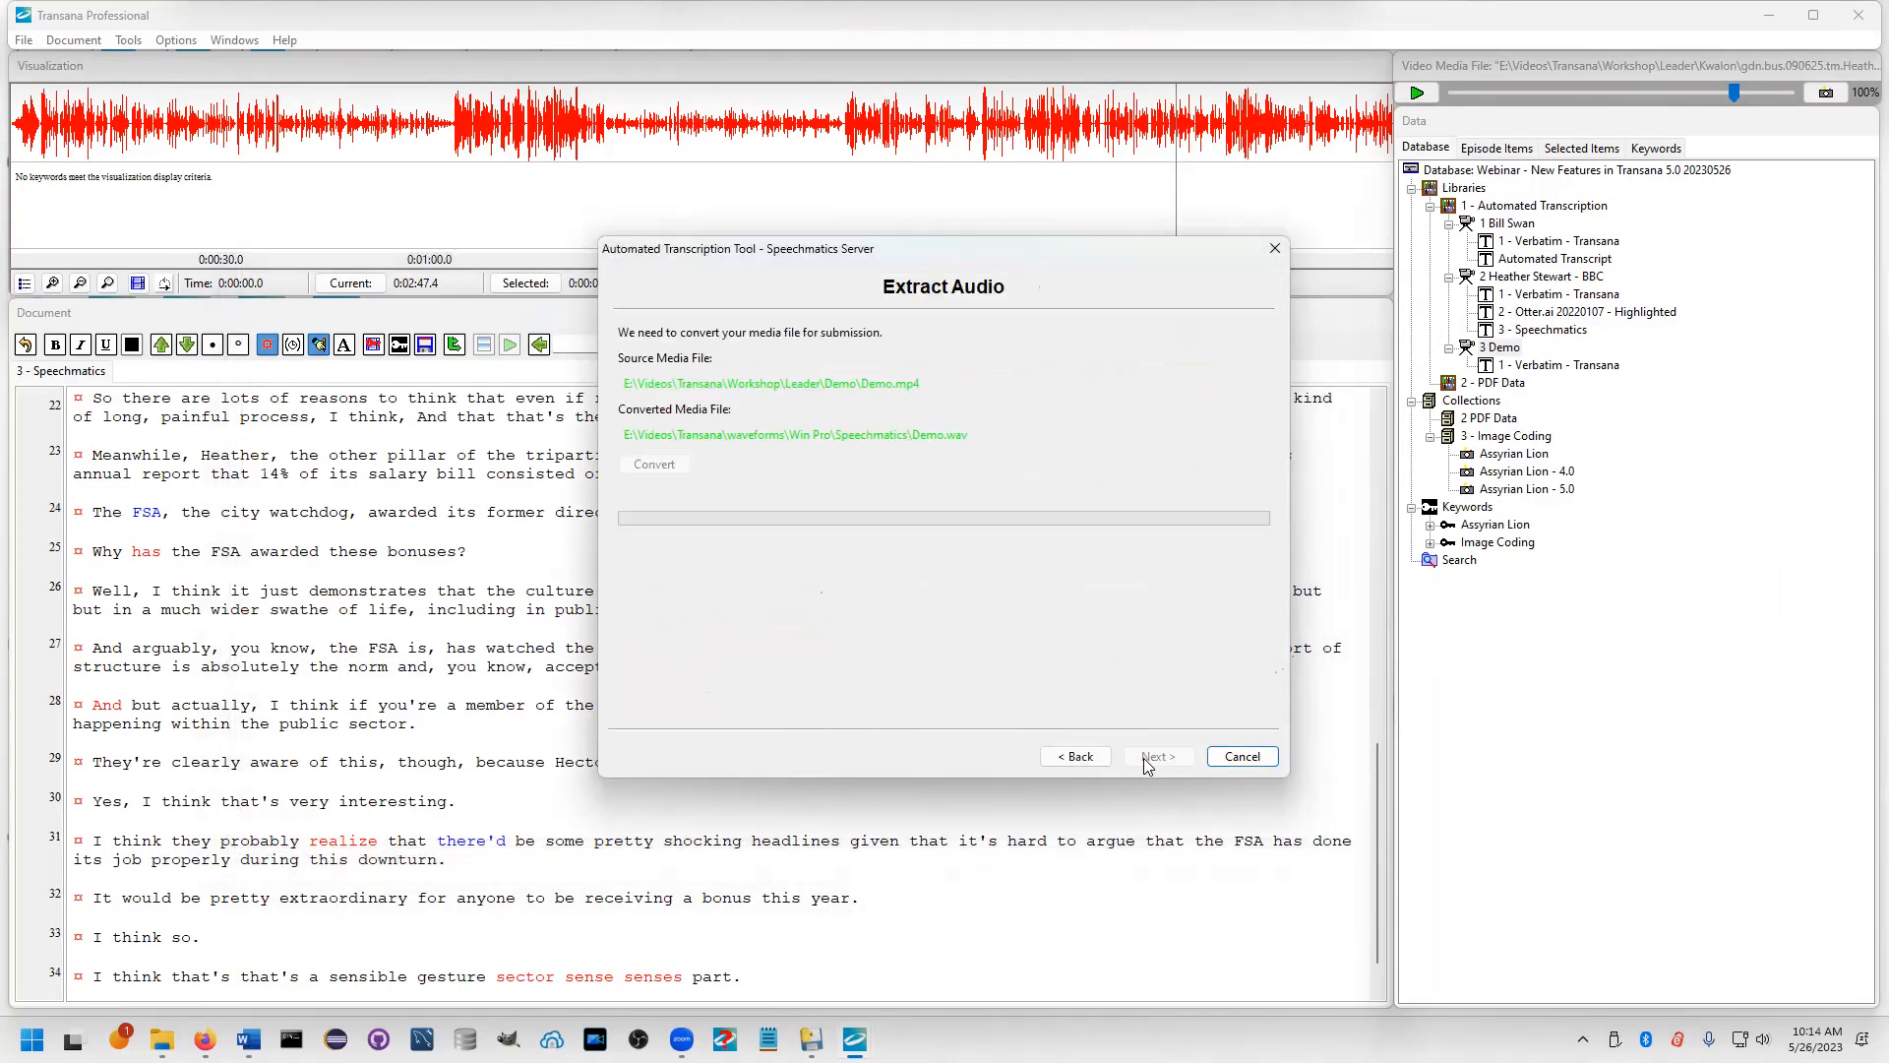
left_click(1147, 758)
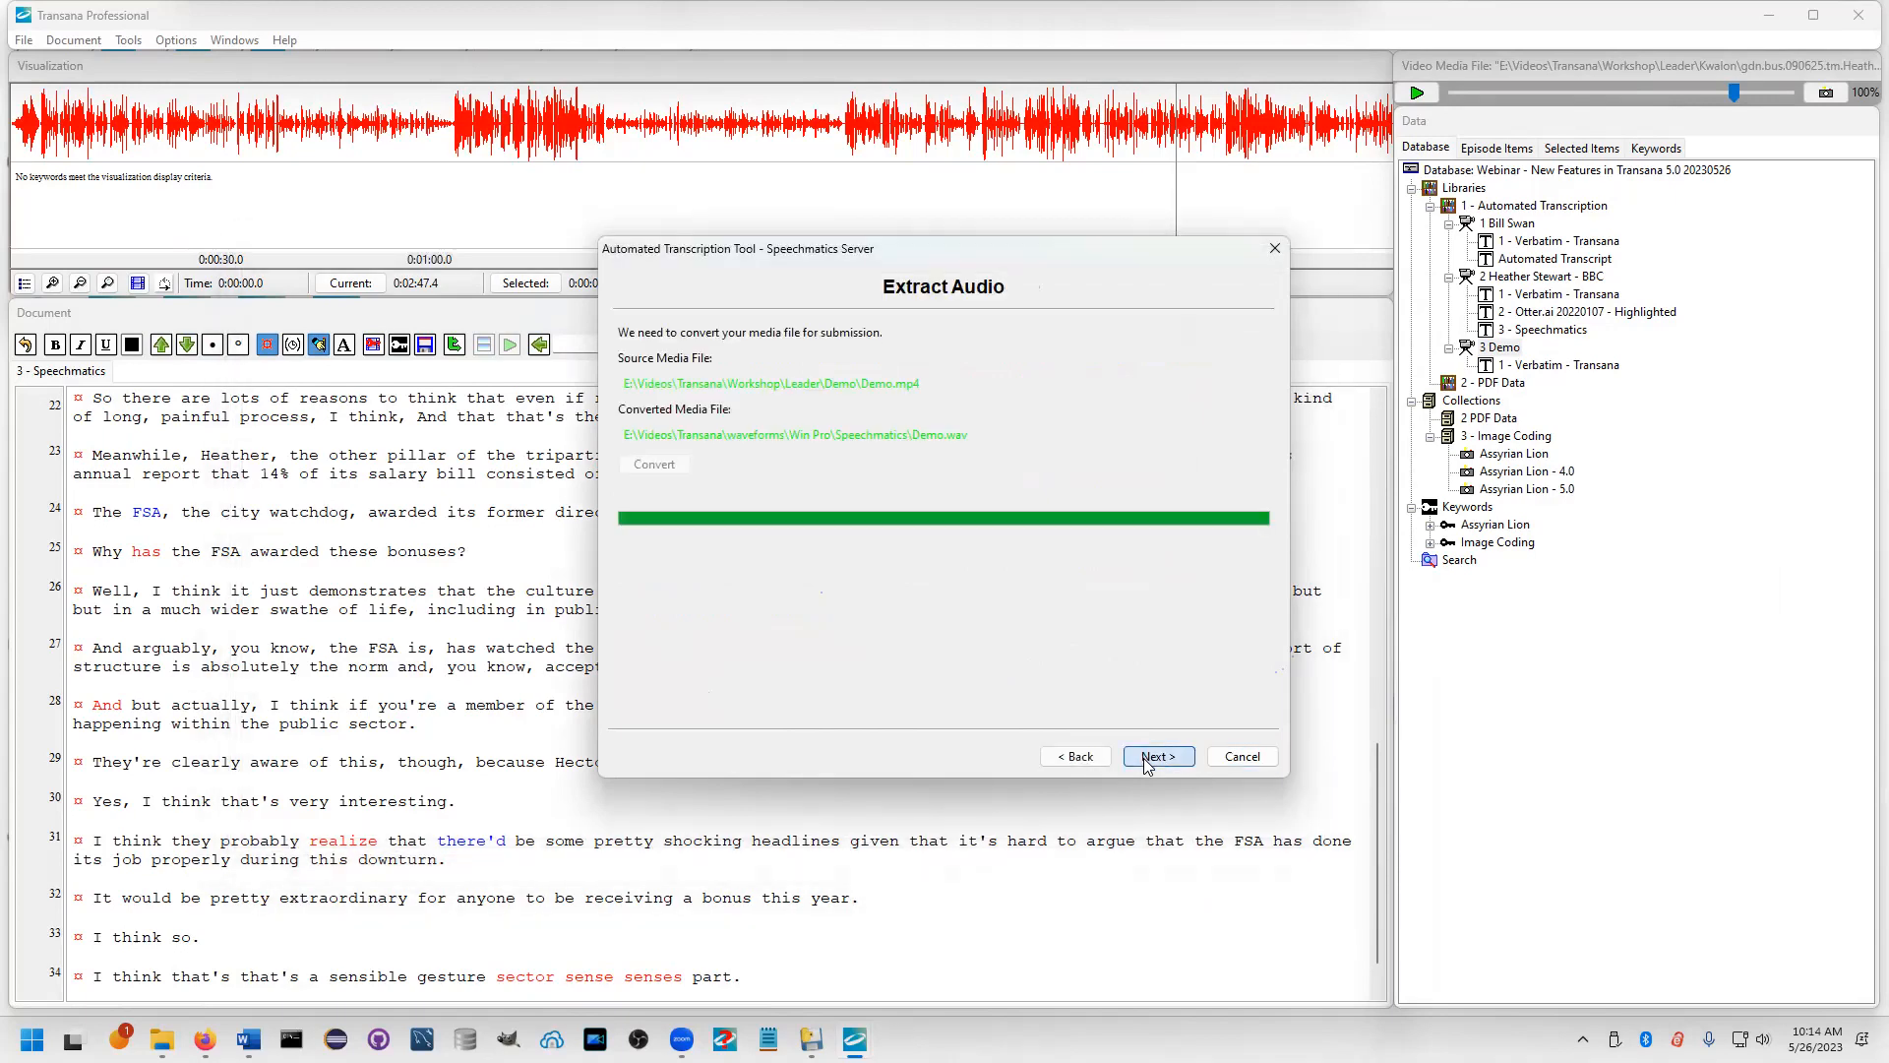
left_click(1147, 759)
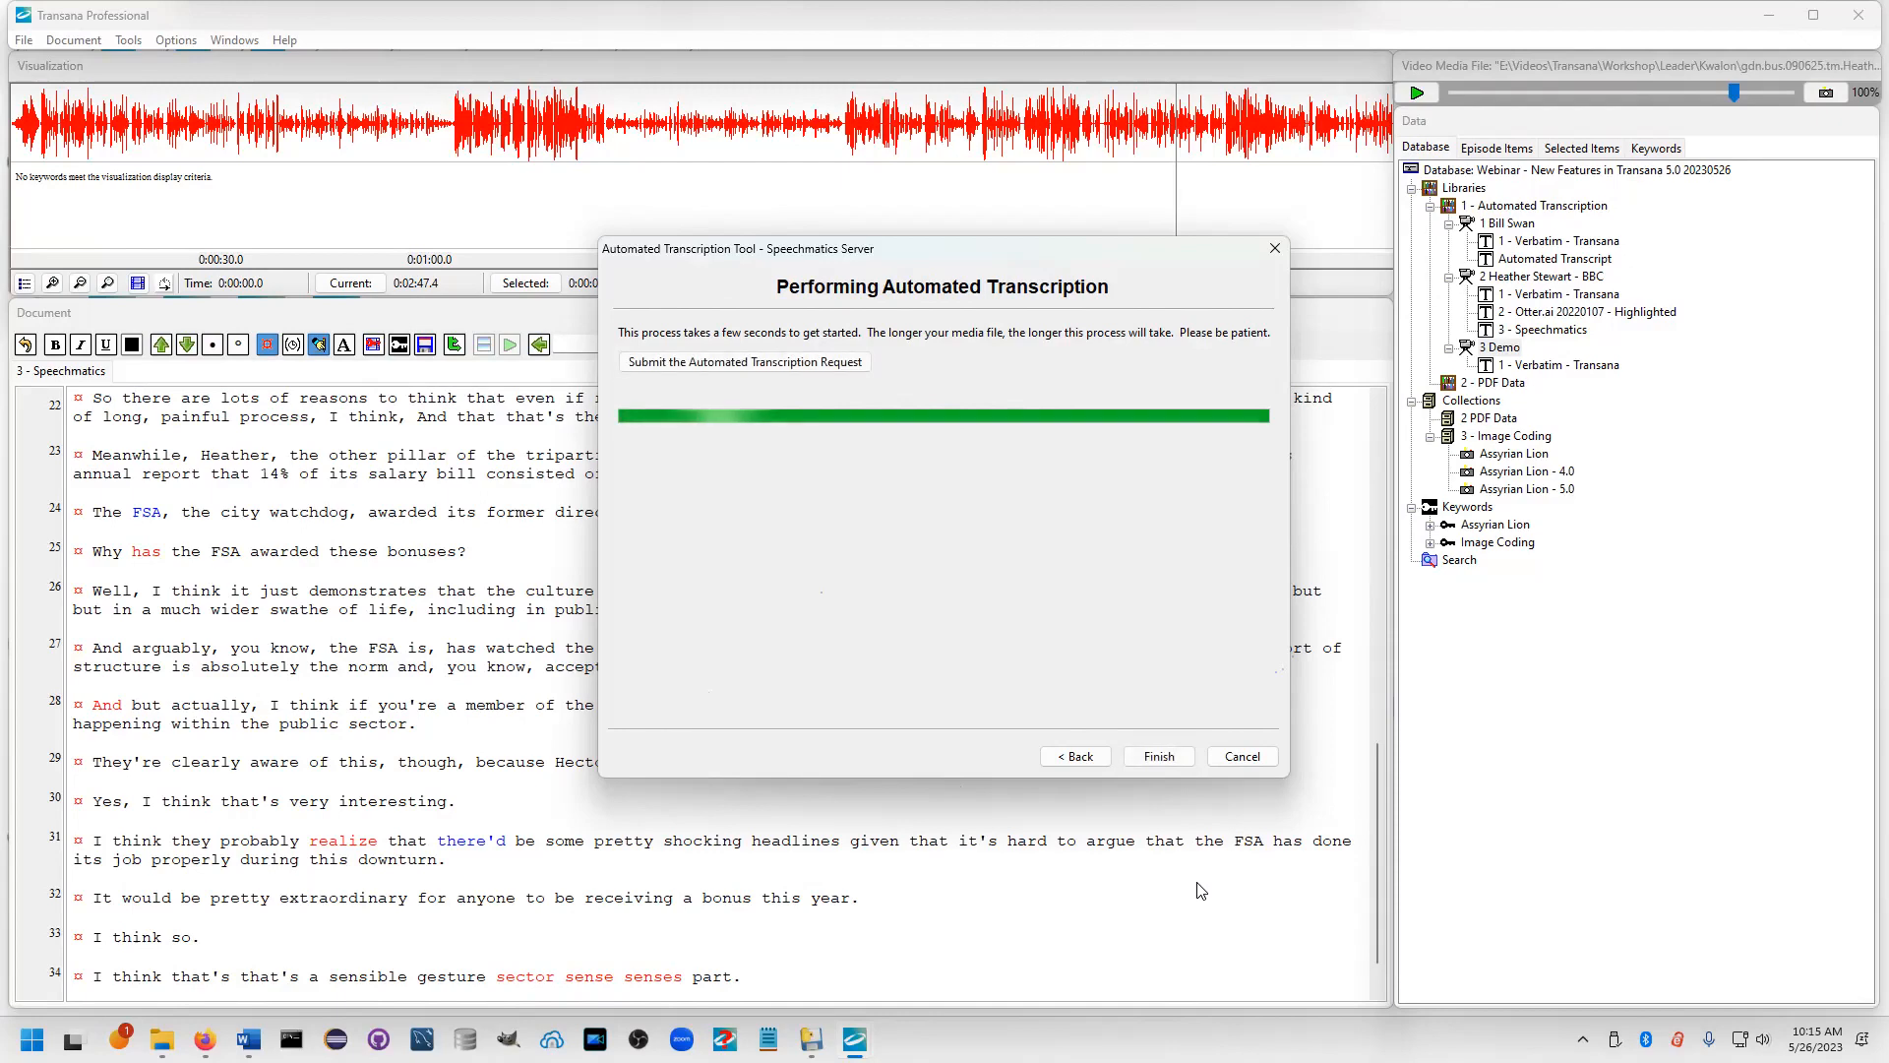
left_click(1159, 756)
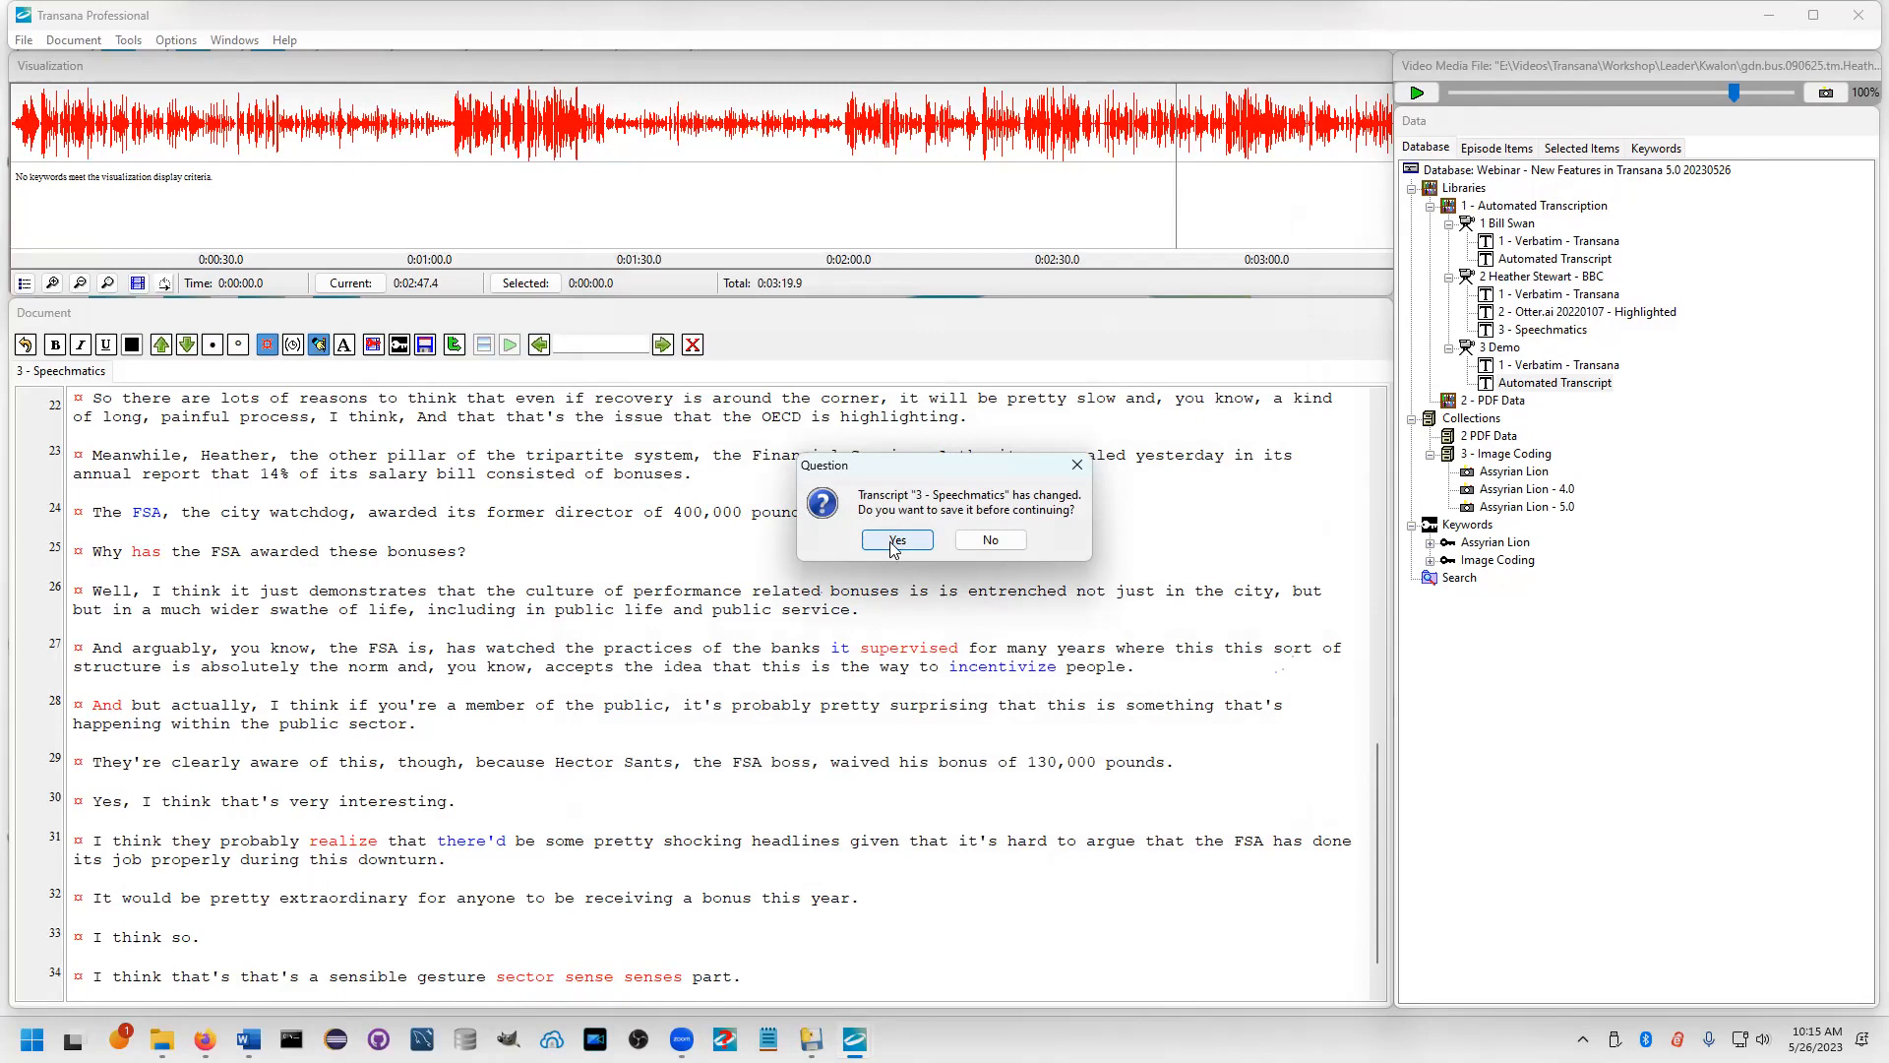
left_click(895, 541)
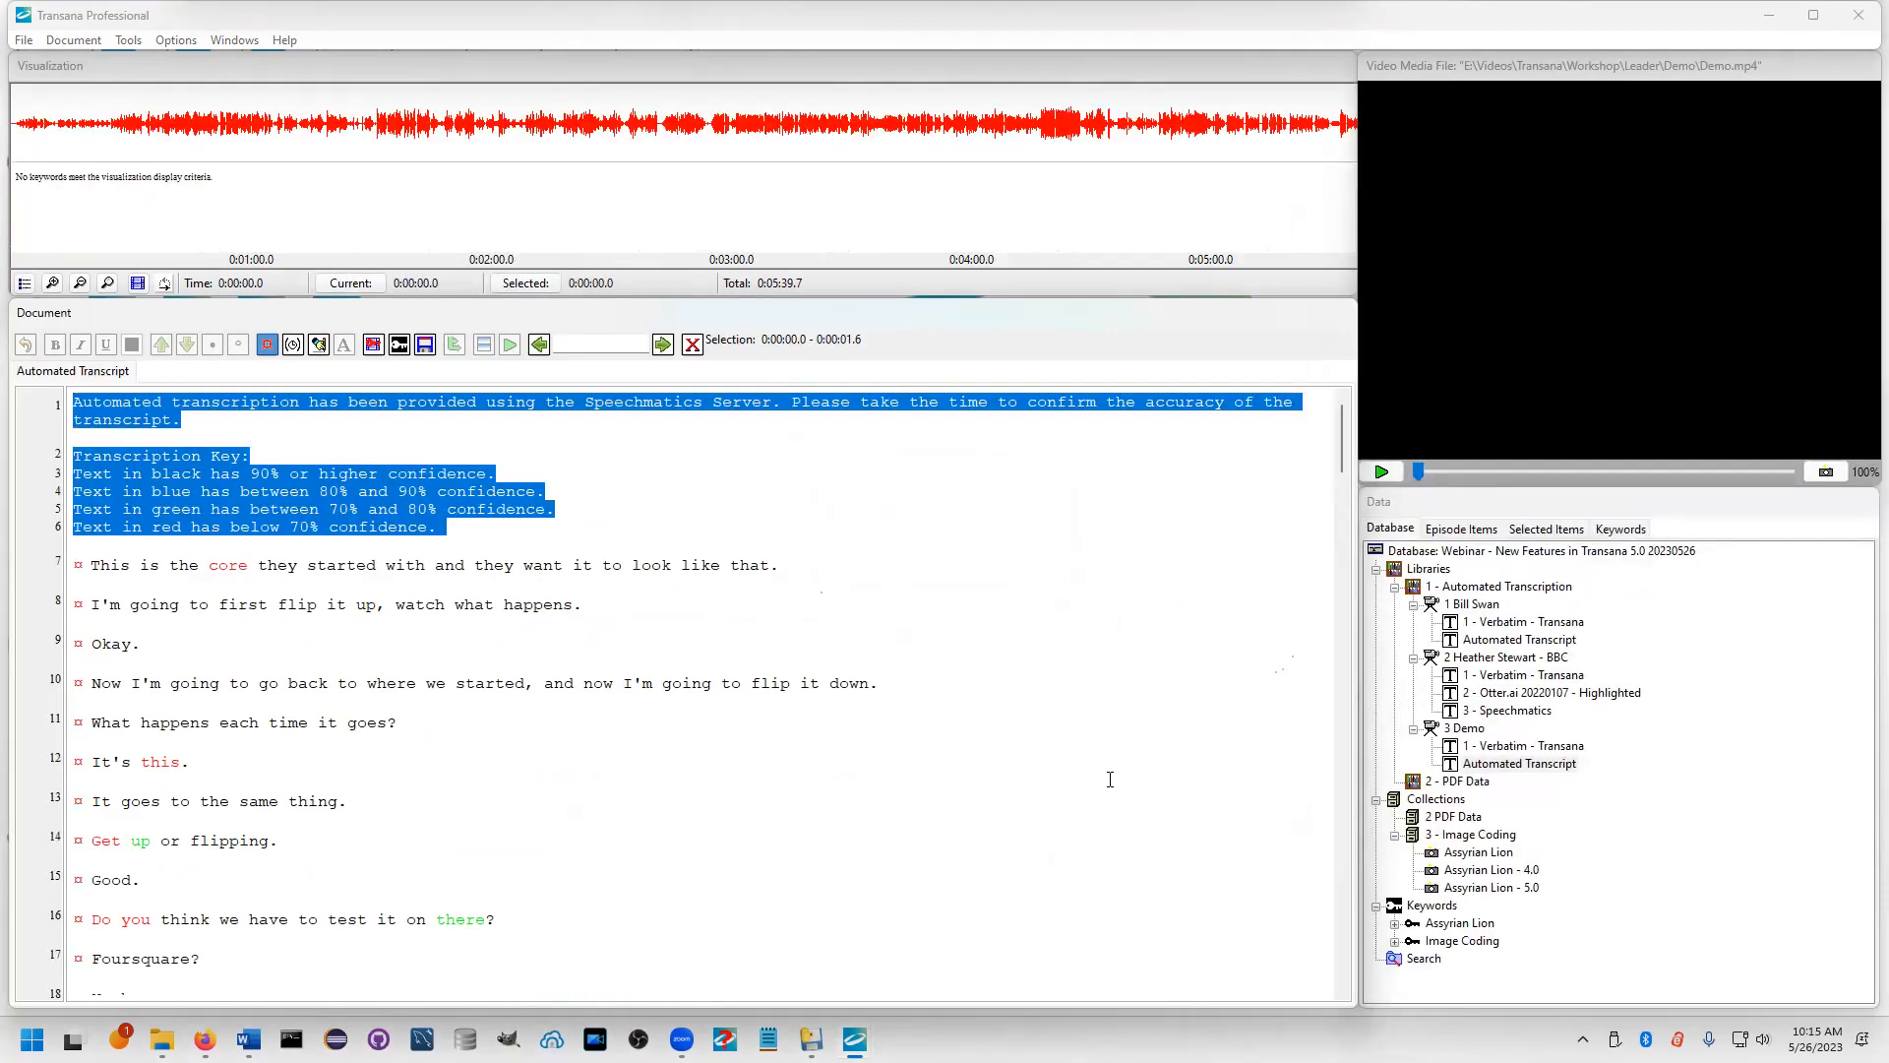
Examine the Demo transcript's colour-coded words, play it from "What happens each time it goes?", stop playback and go to the "Foursquare?" line
scroll(1110, 779, "down", 3)
scroll(1109, 779, "down", 6)
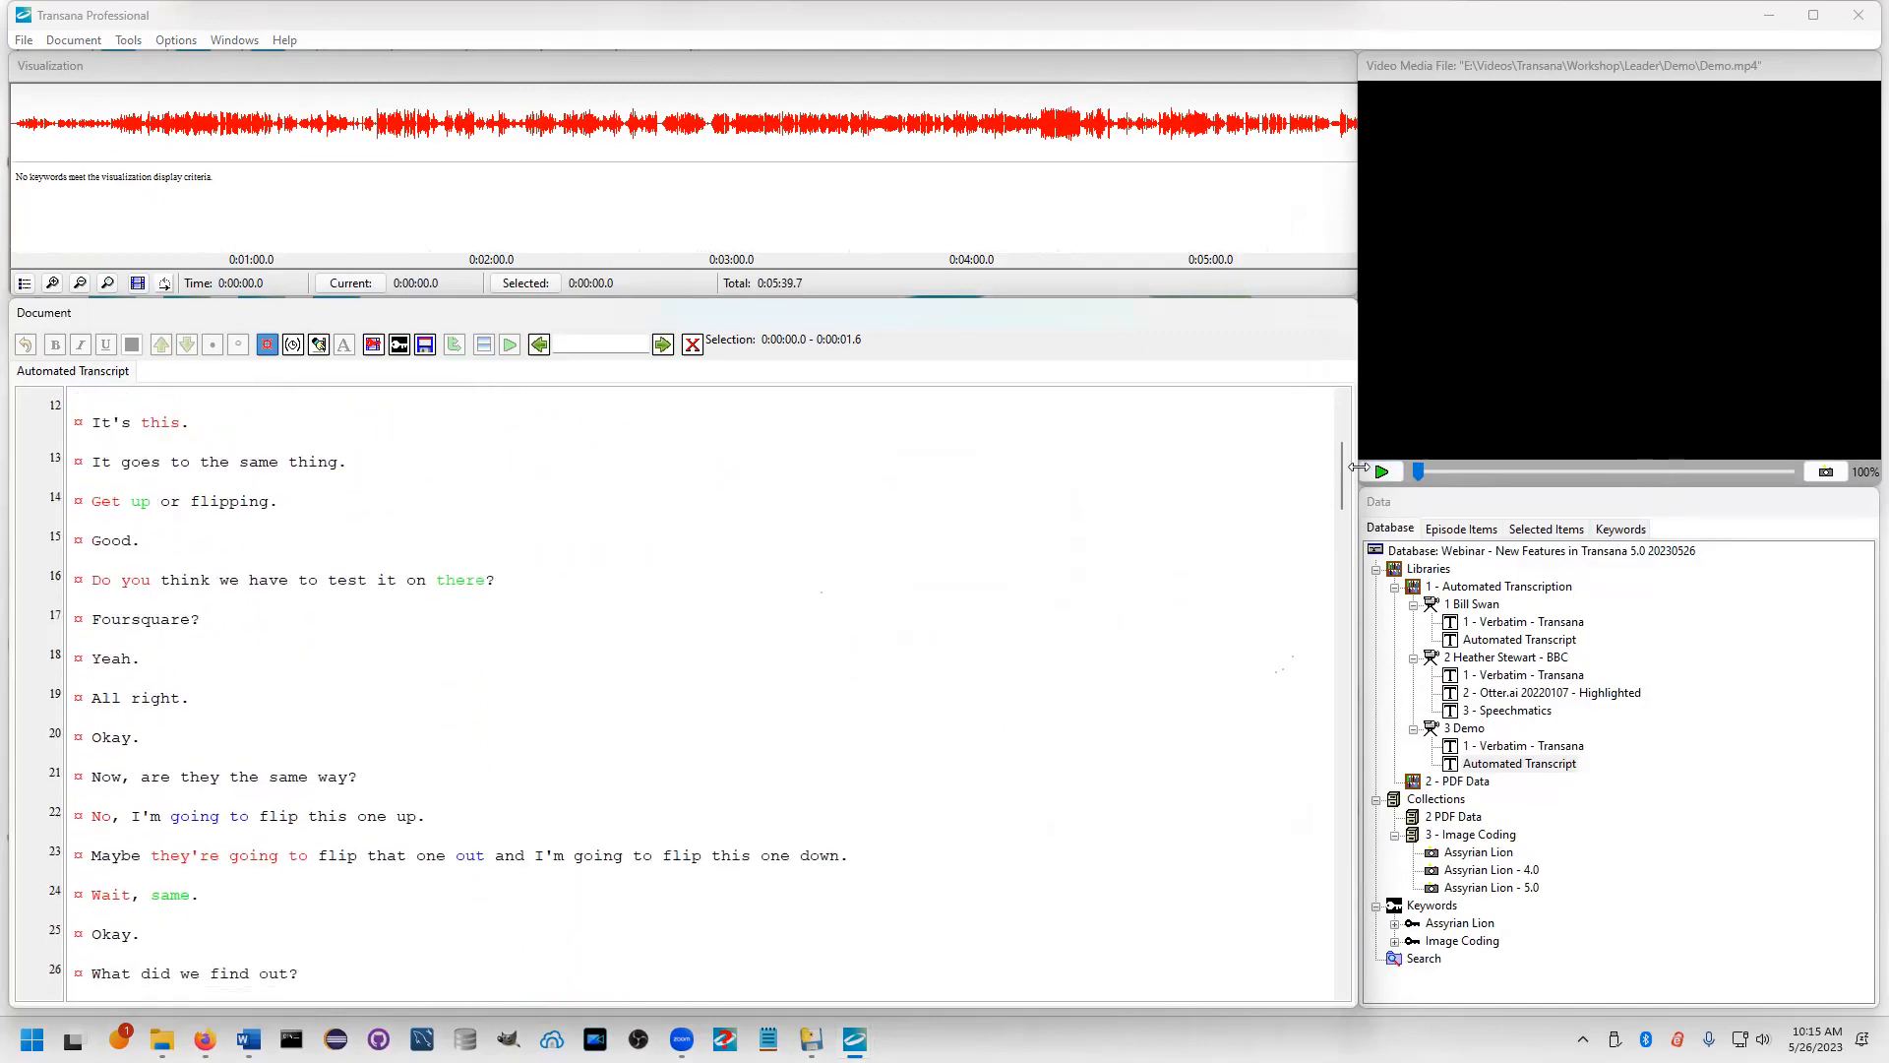
left_click_drag(1344, 484, 1376, 450)
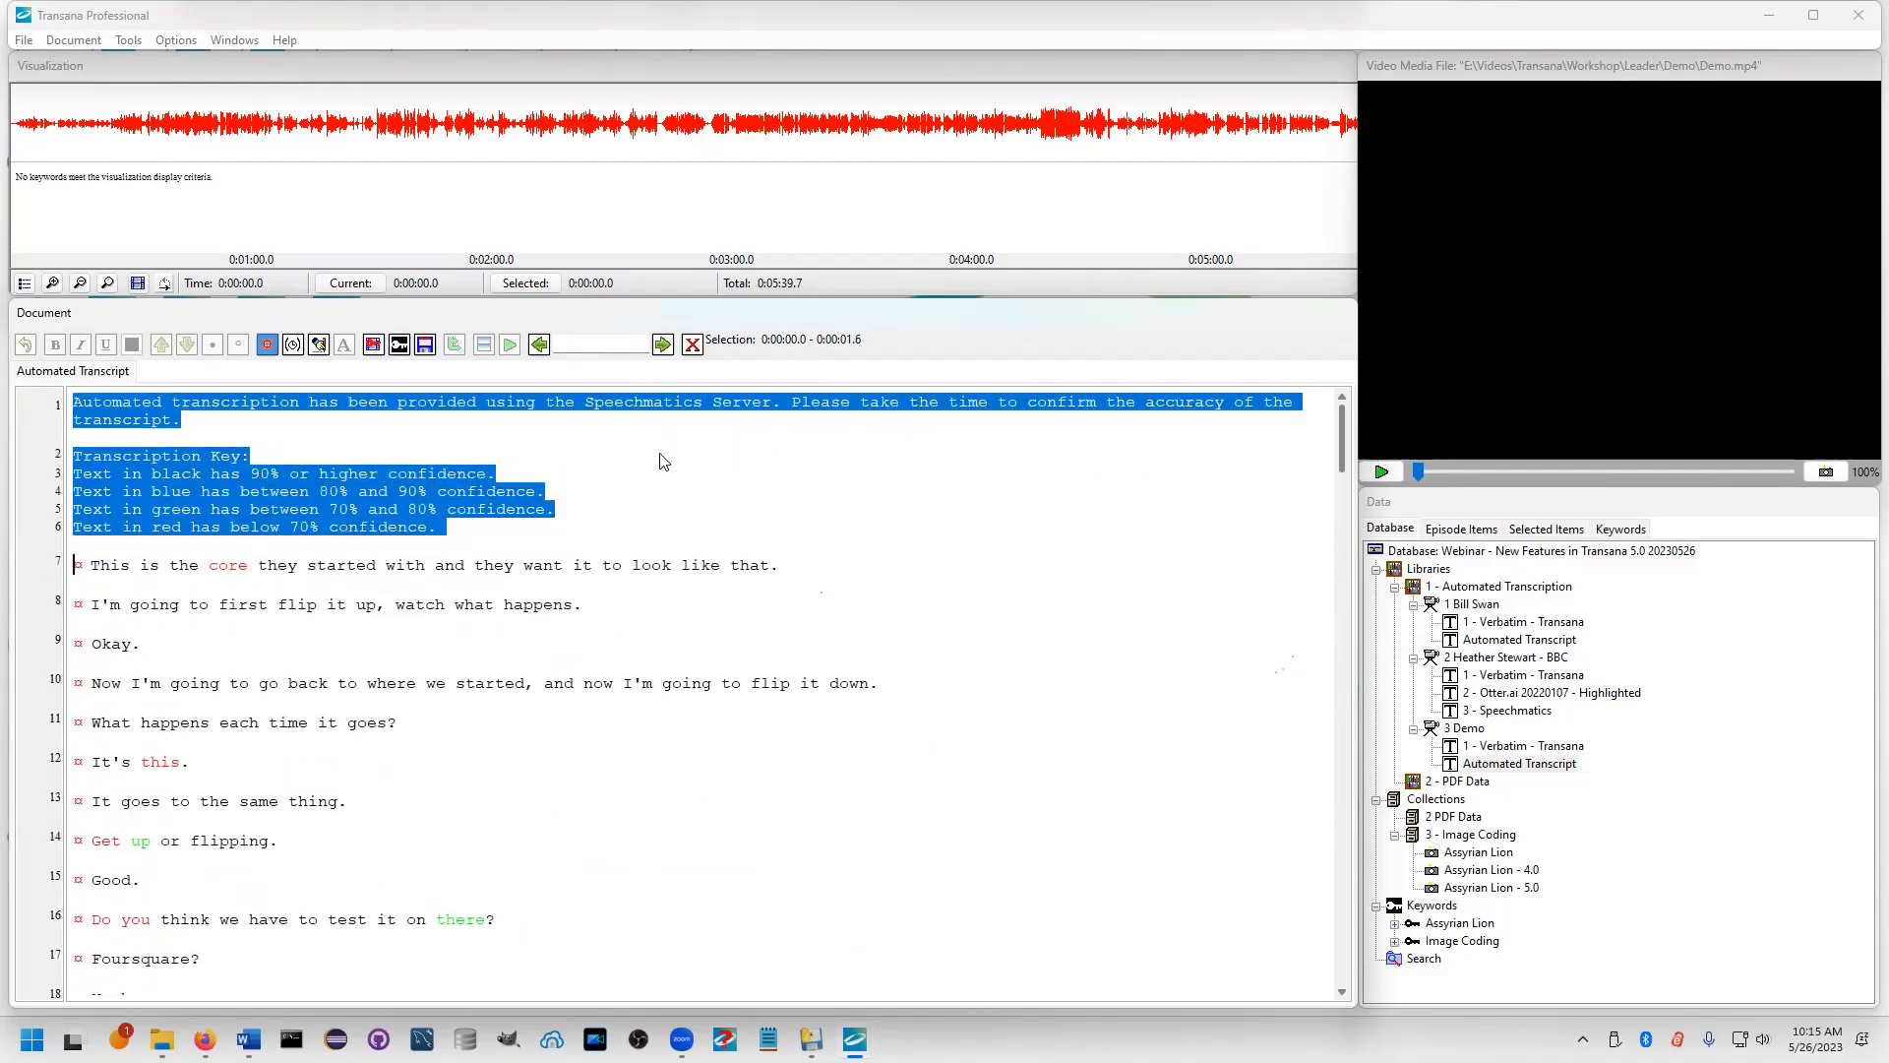
scroll(297, 562, "down", 2)
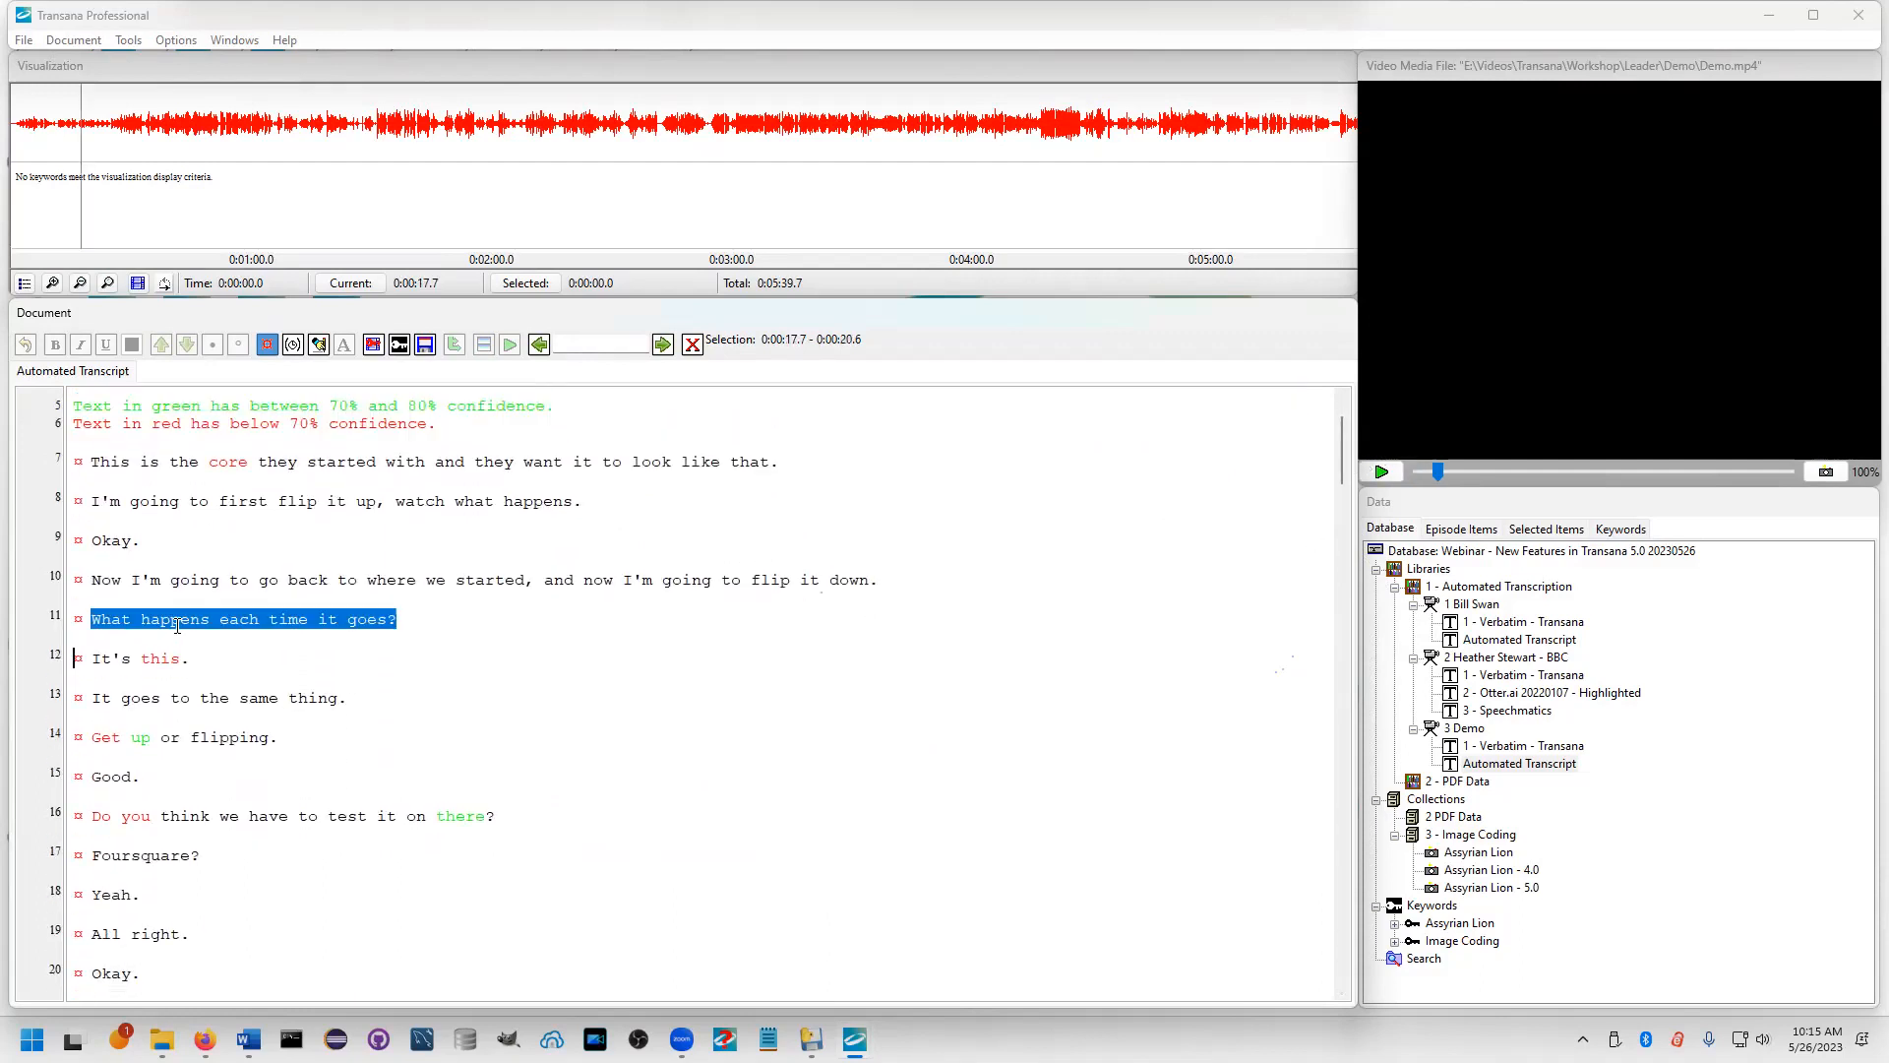
right_click(181, 625)
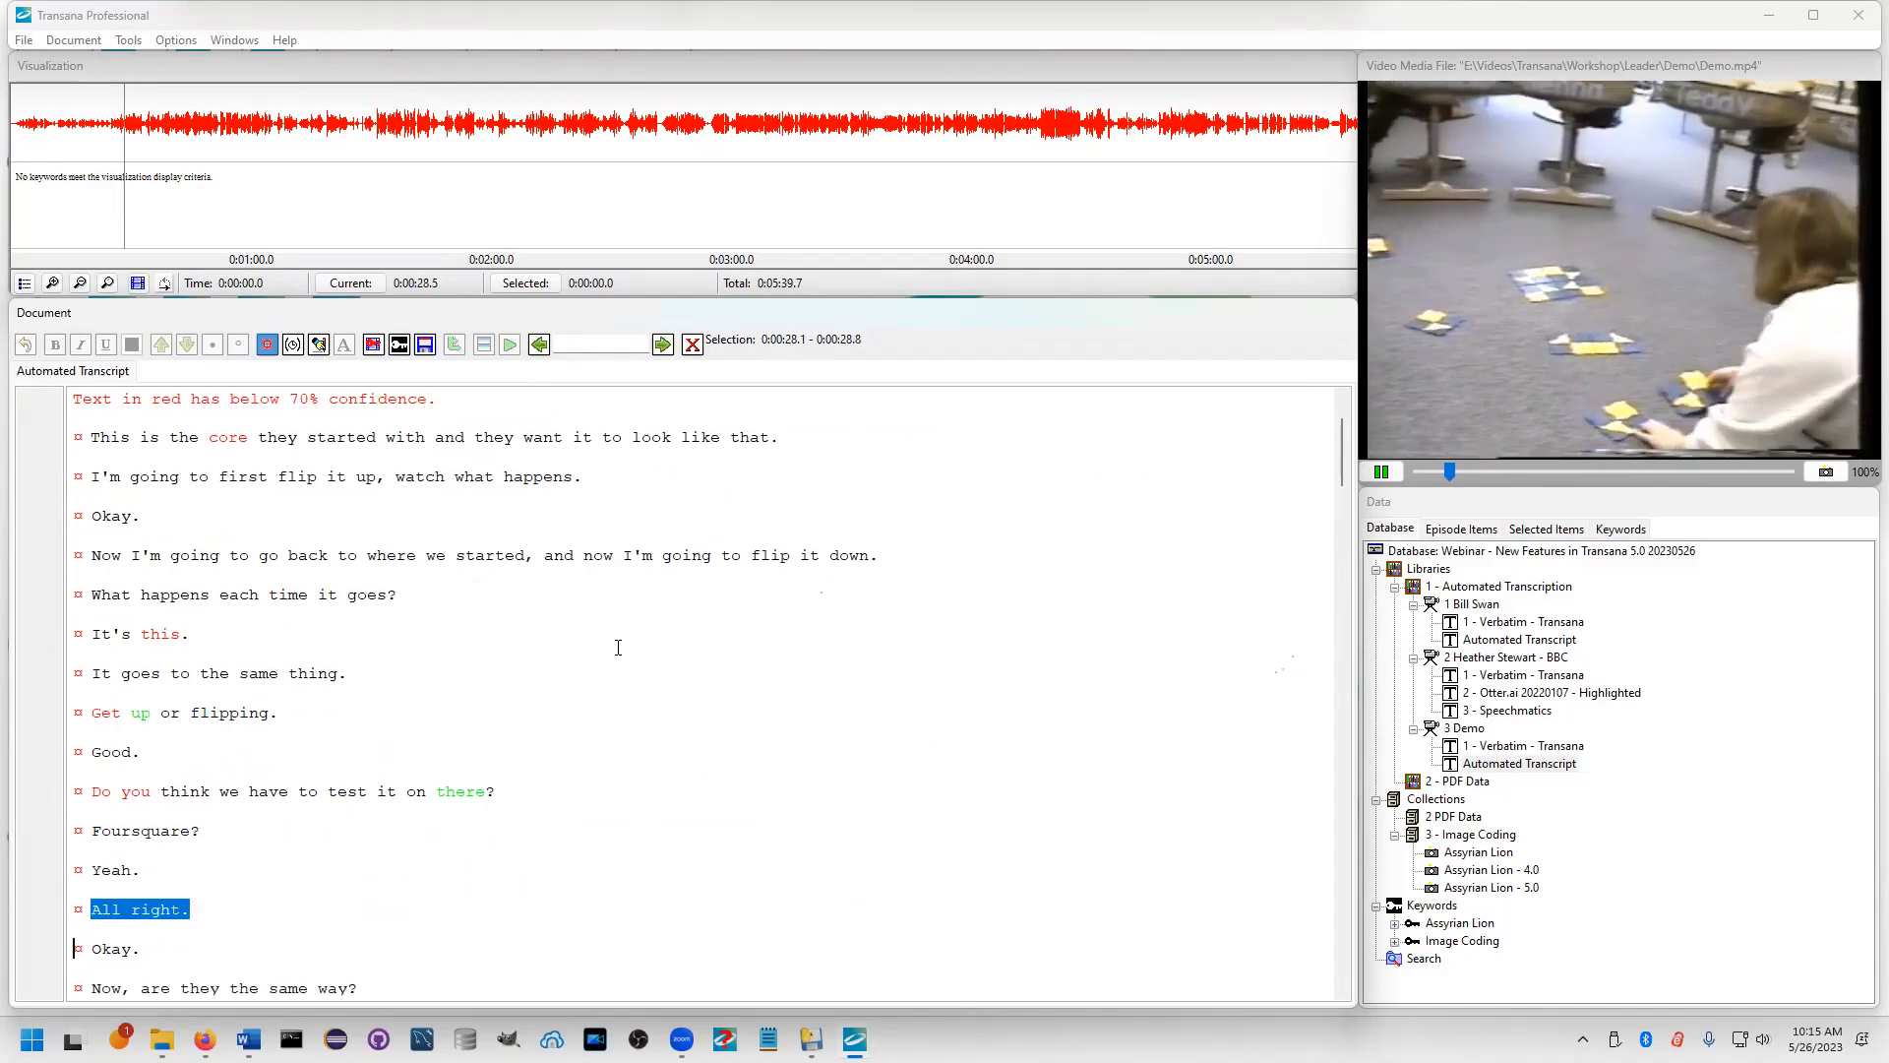
key("ctrl+s")
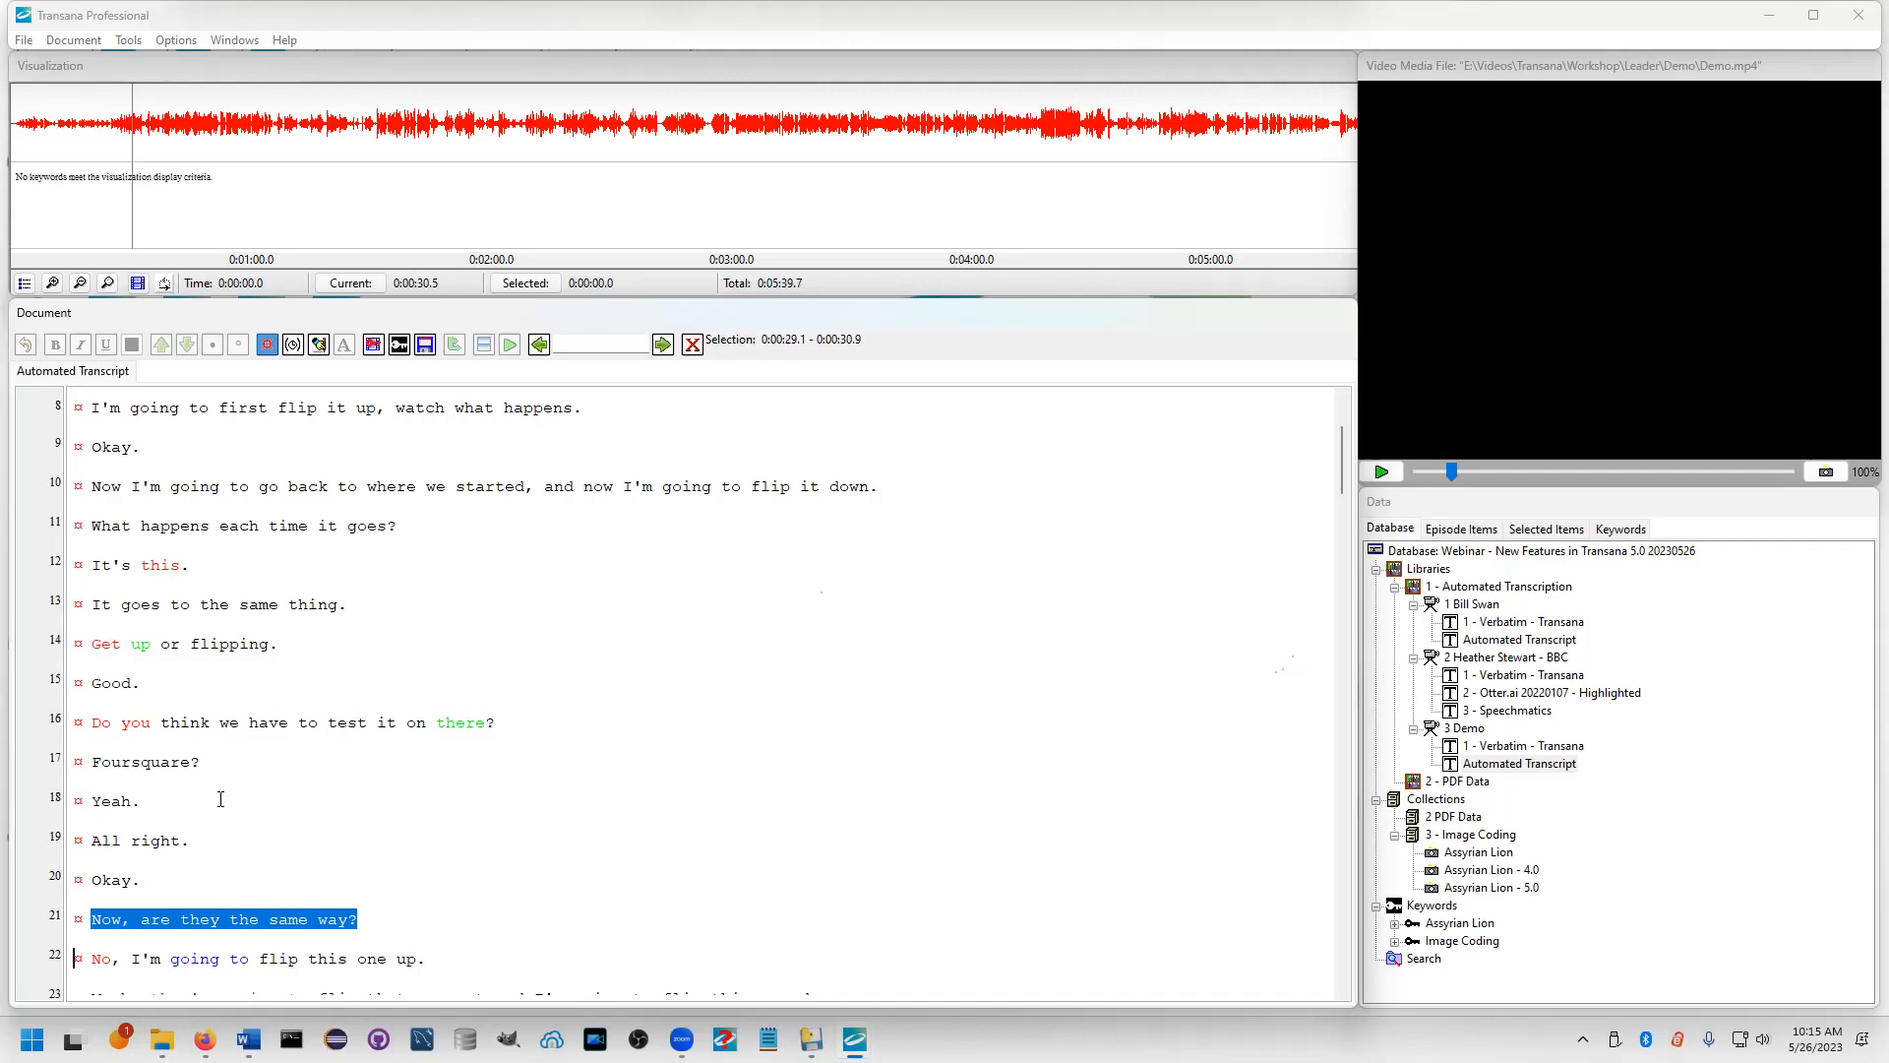
left_click(107, 763)
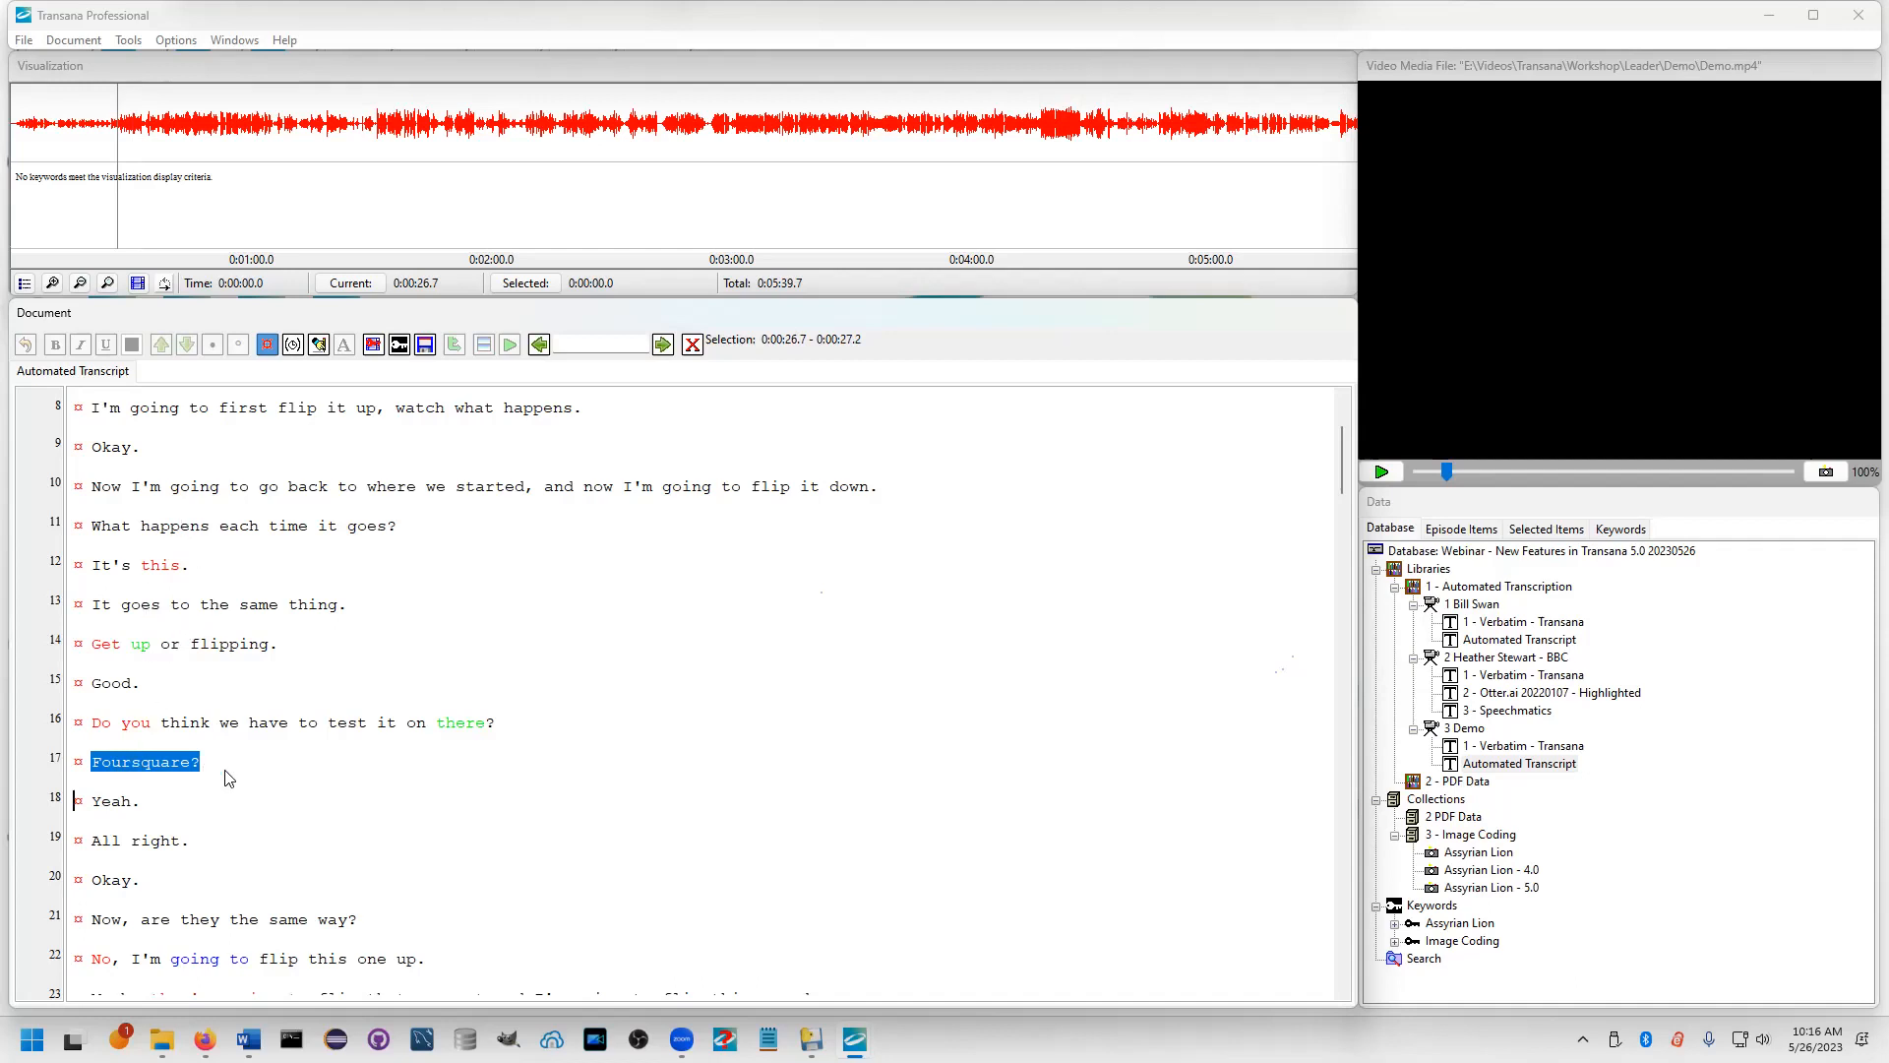
scroll(496, 728, "down", 1)
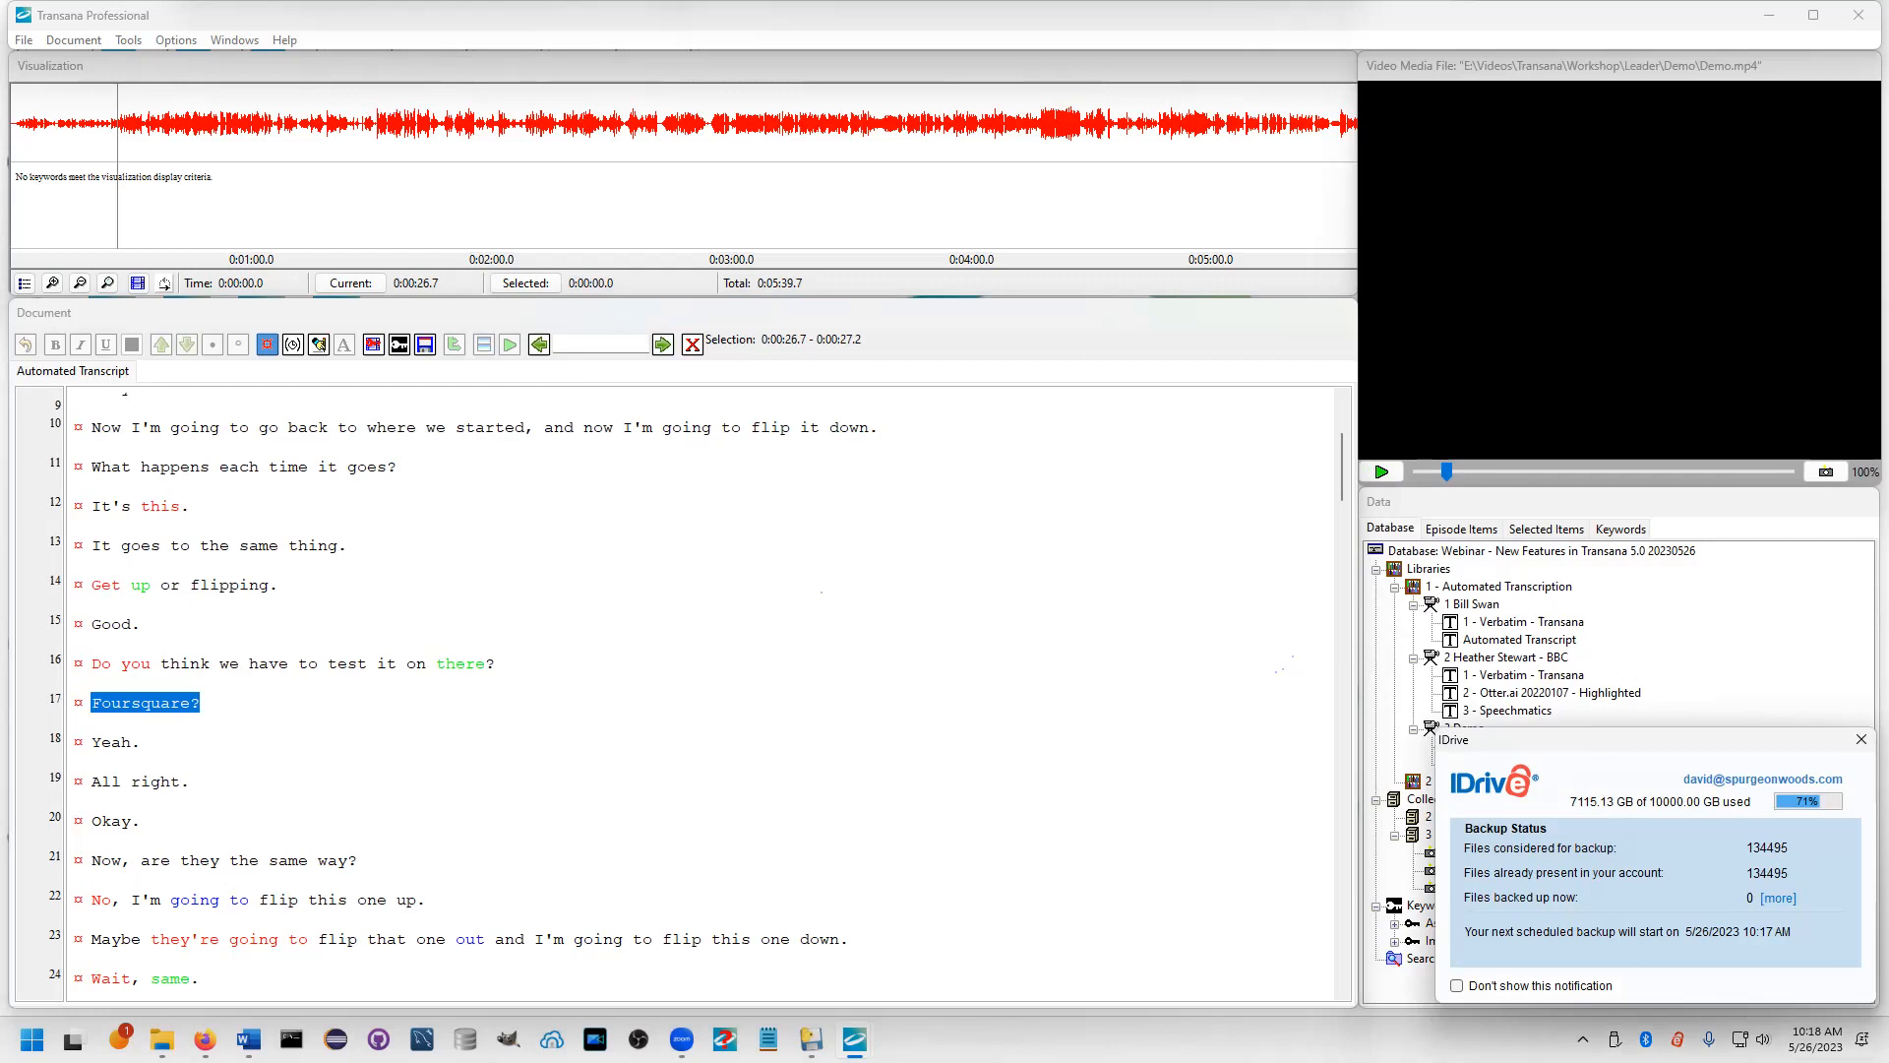
Dismiss the backup notifications and collapse the "1 - Automated Transcription" library
left_click(1860, 740)
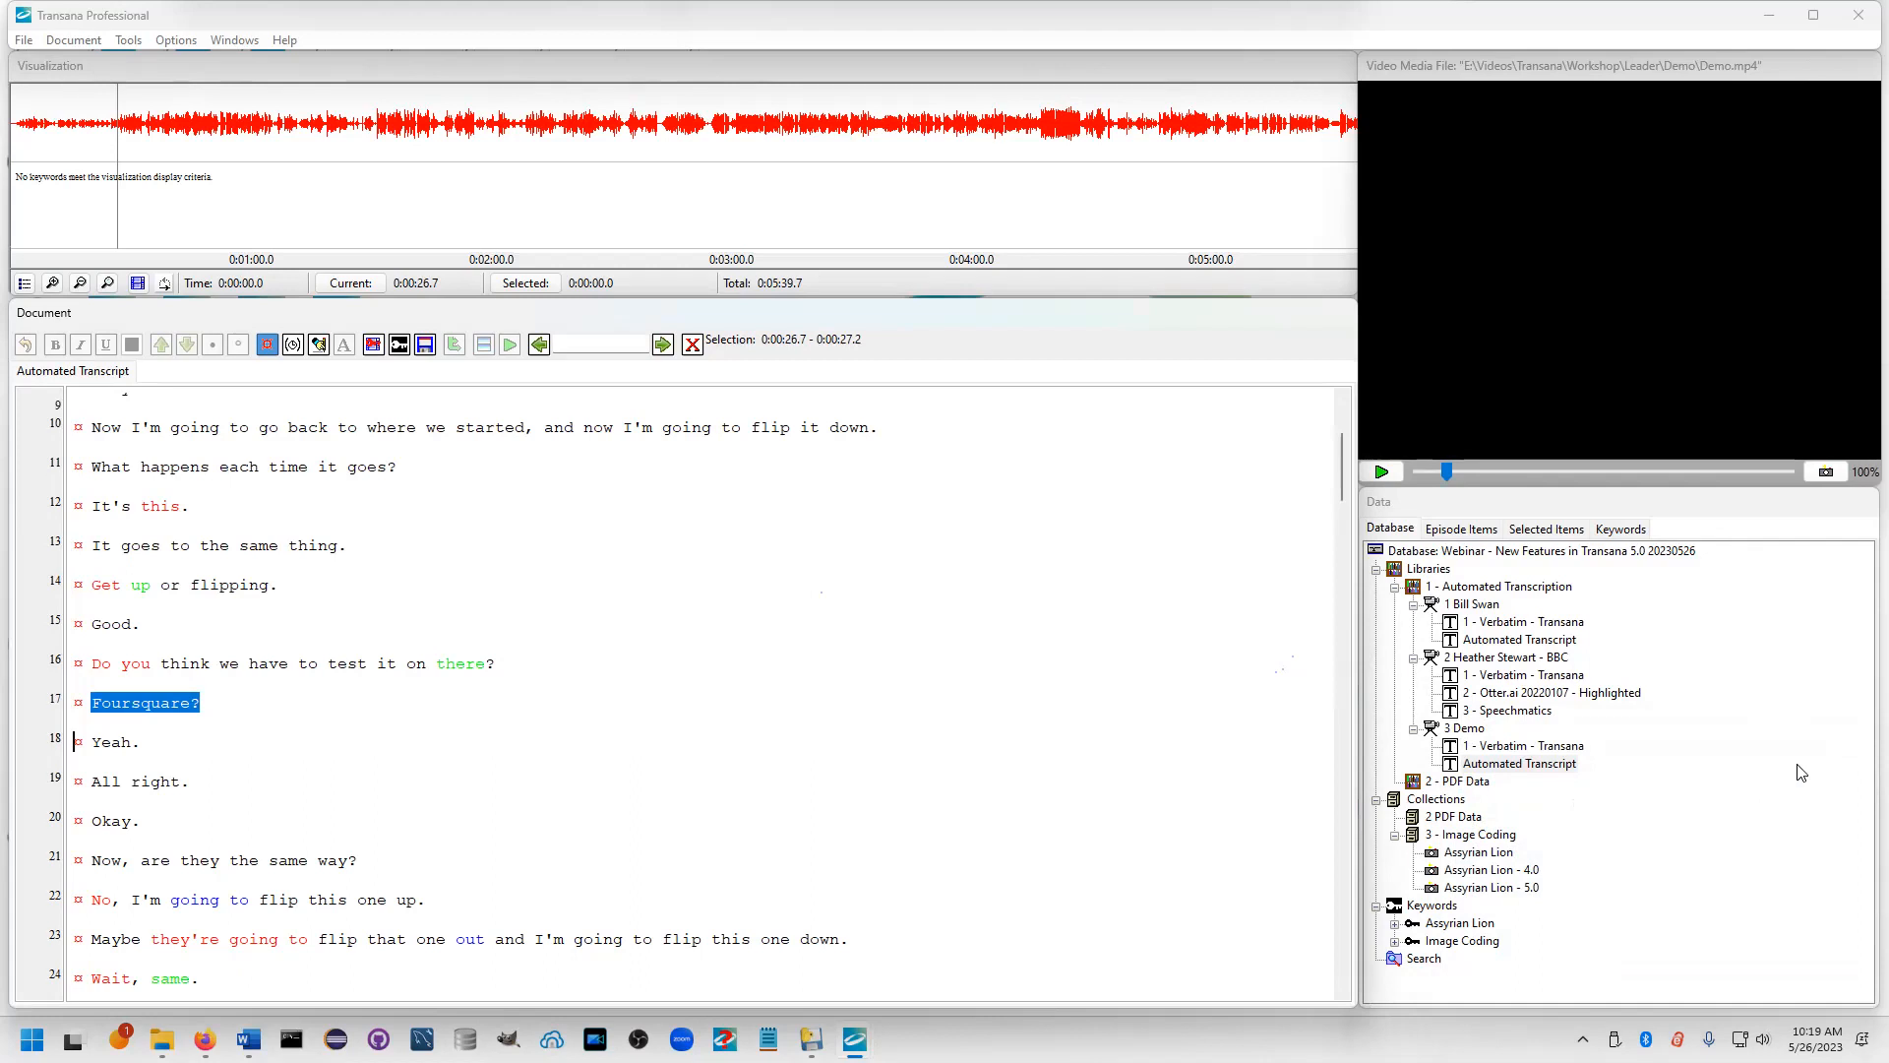
left_click(1394, 588)
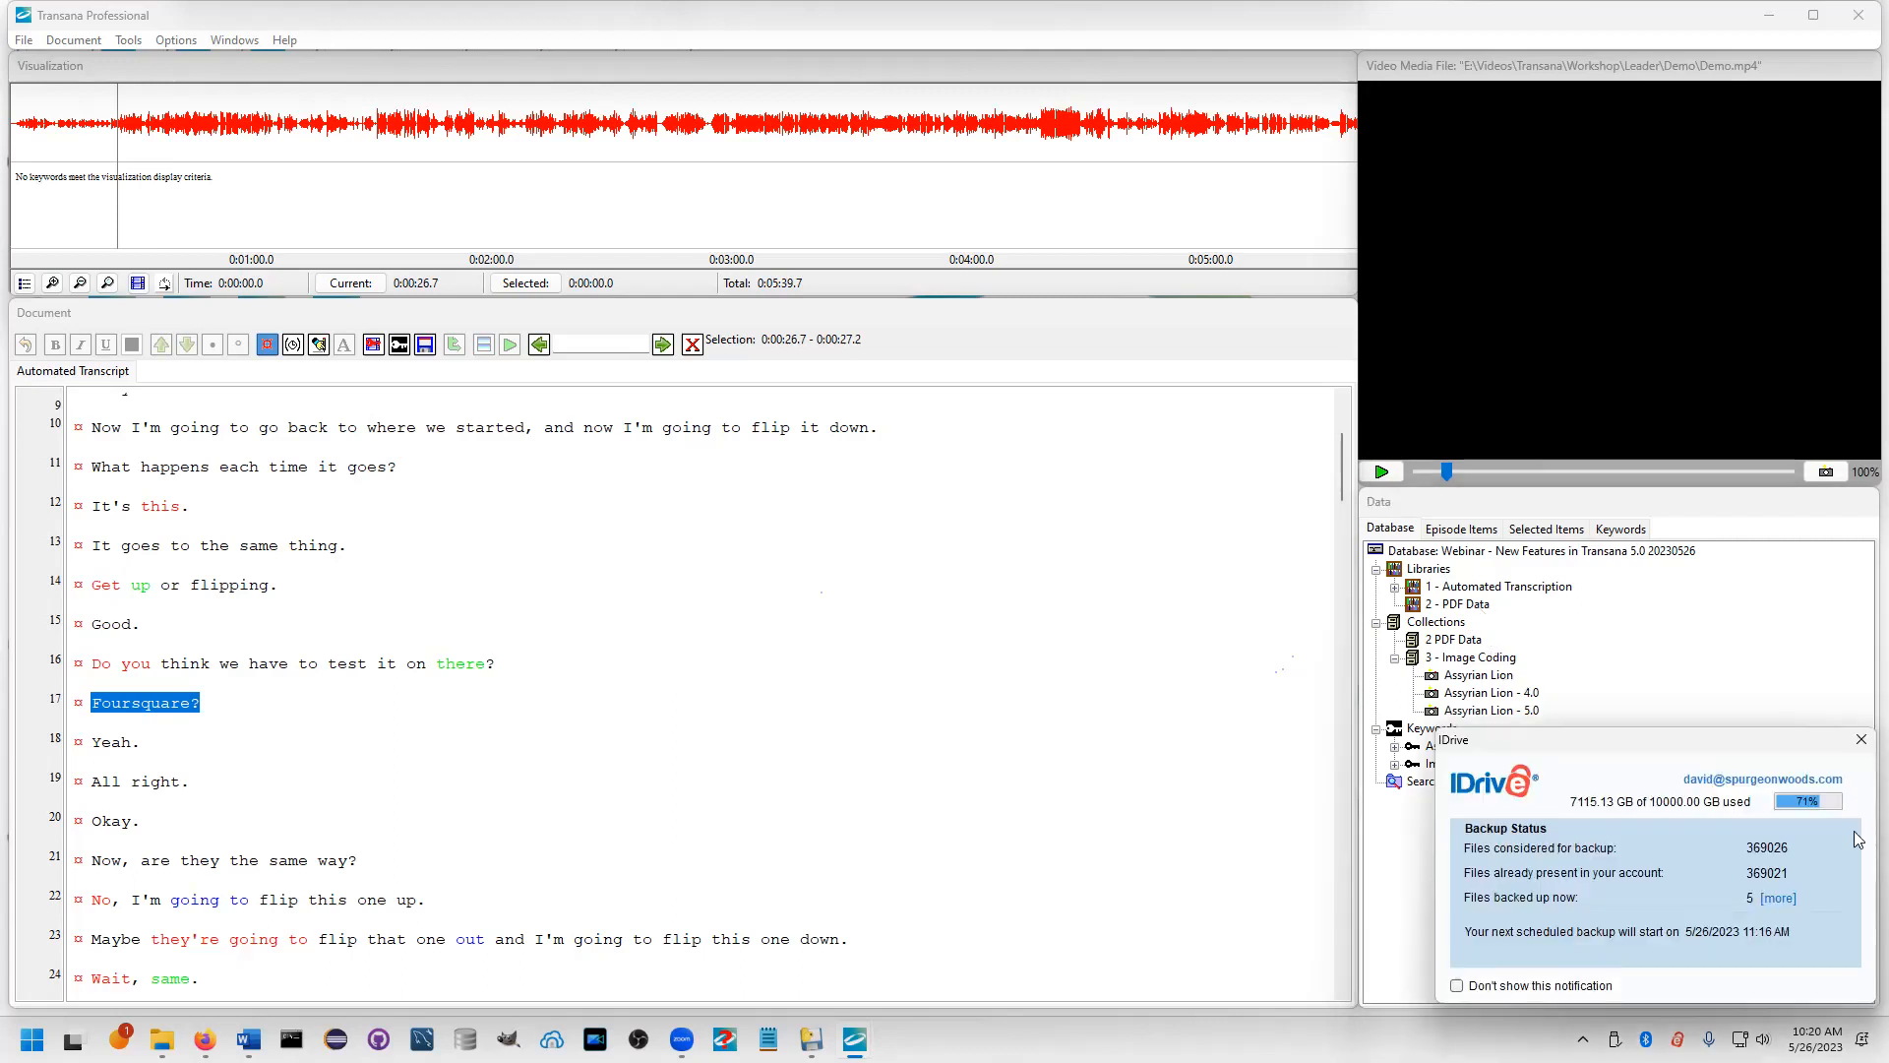
left_click(1857, 749)
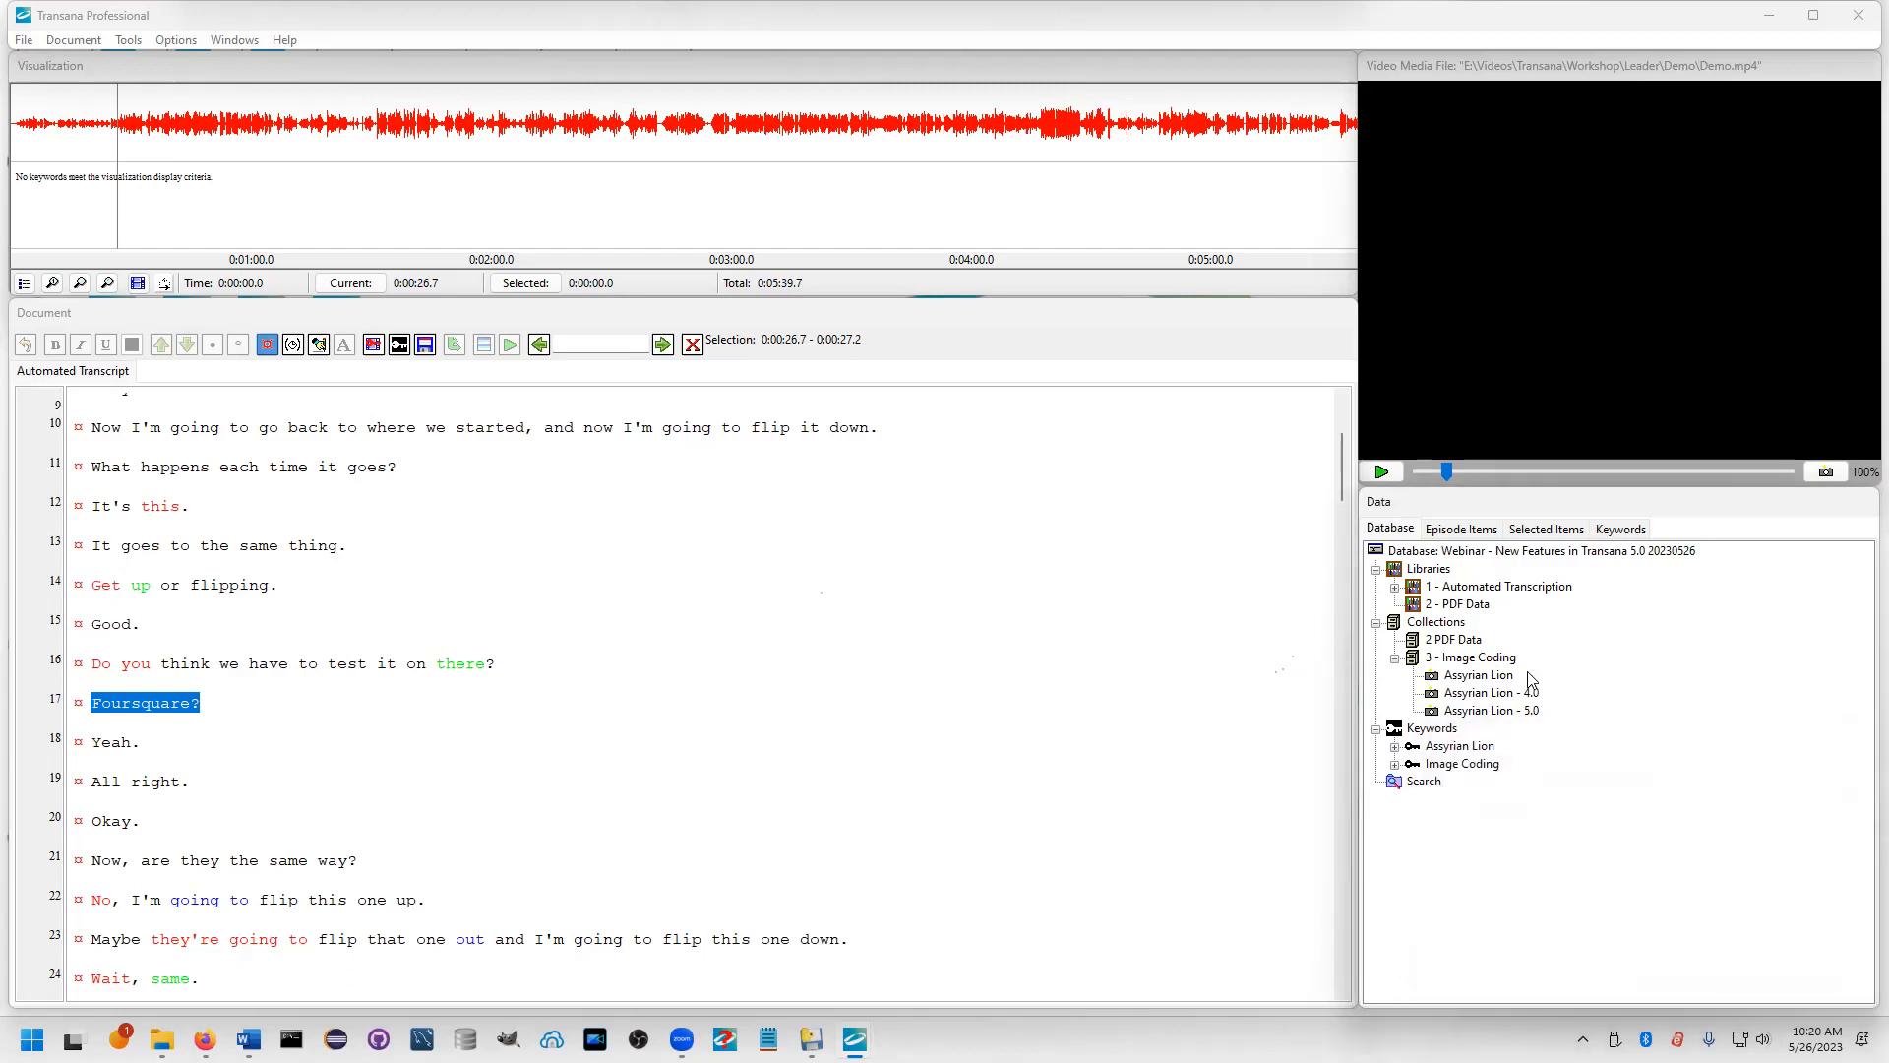
Add tug_test-CDC.pdf from the PDF folder to the "2 - PDF Data" library as "TUG Test" and reposition its document window
right_click(1452, 610)
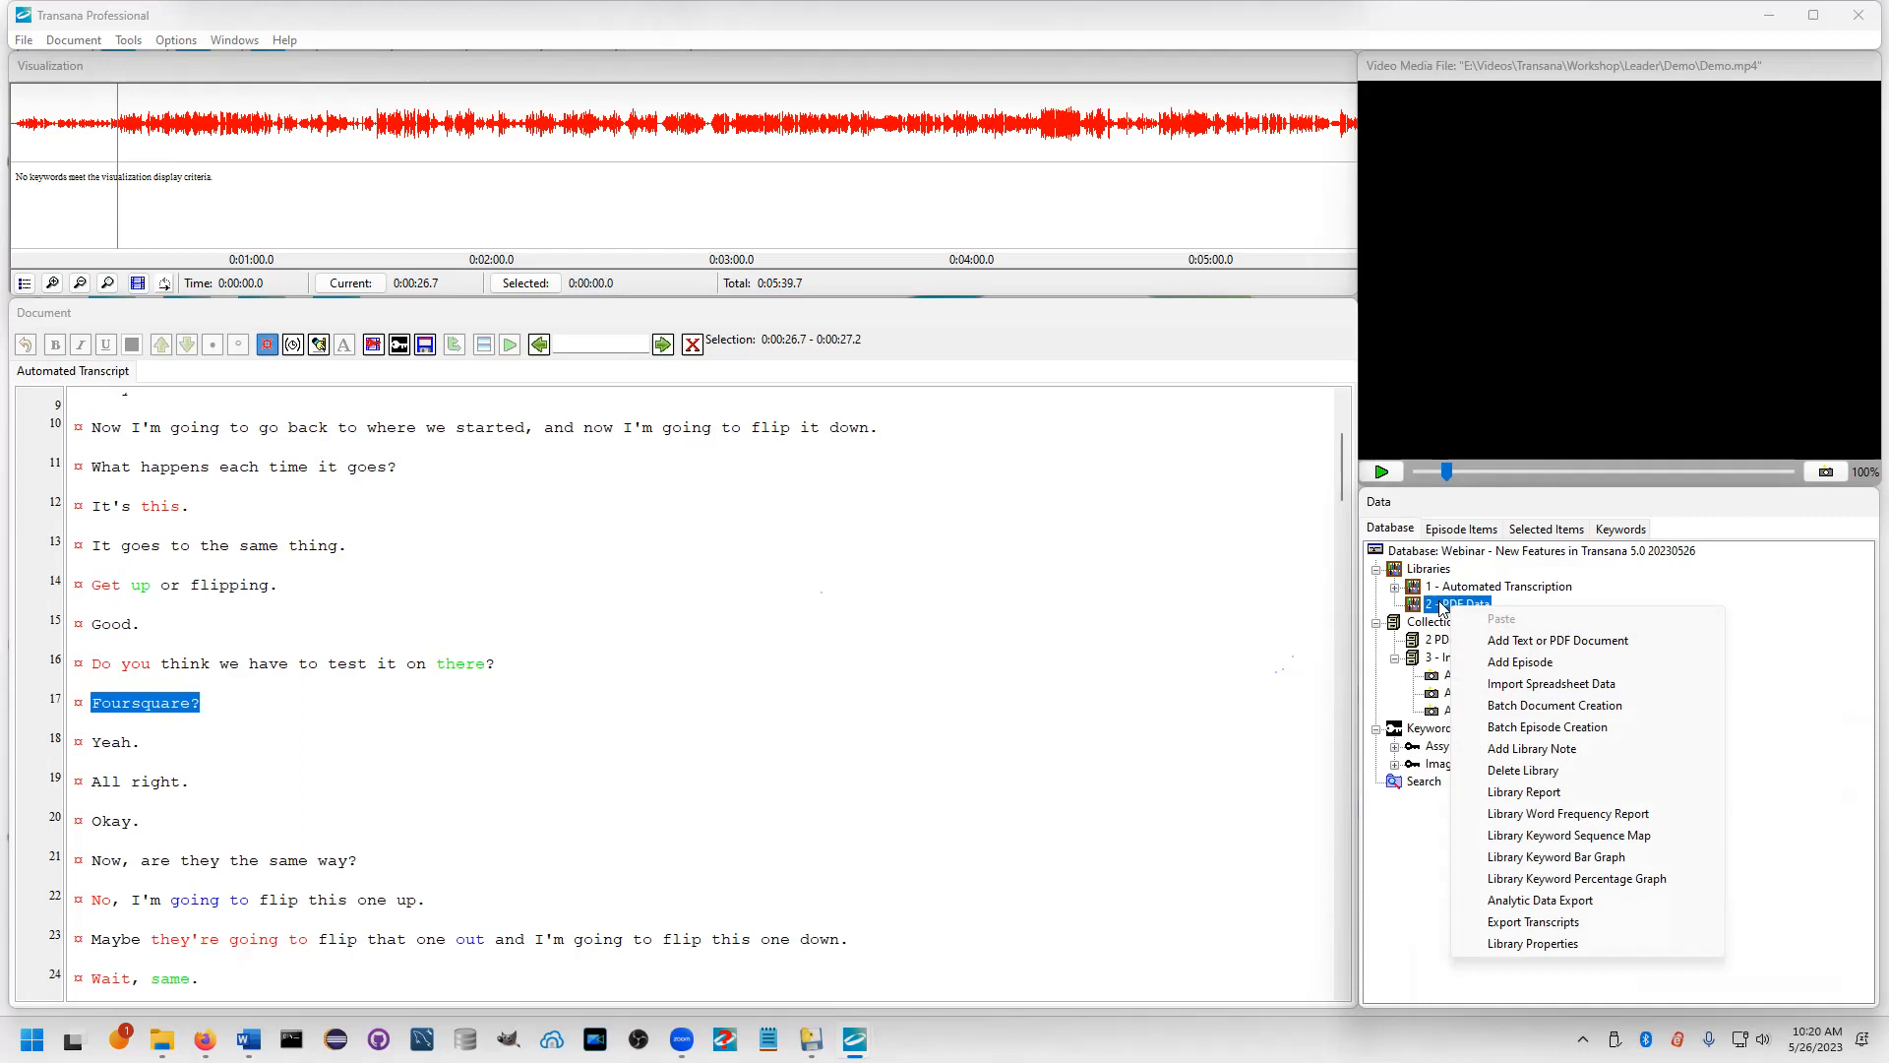
left_click(1533, 642)
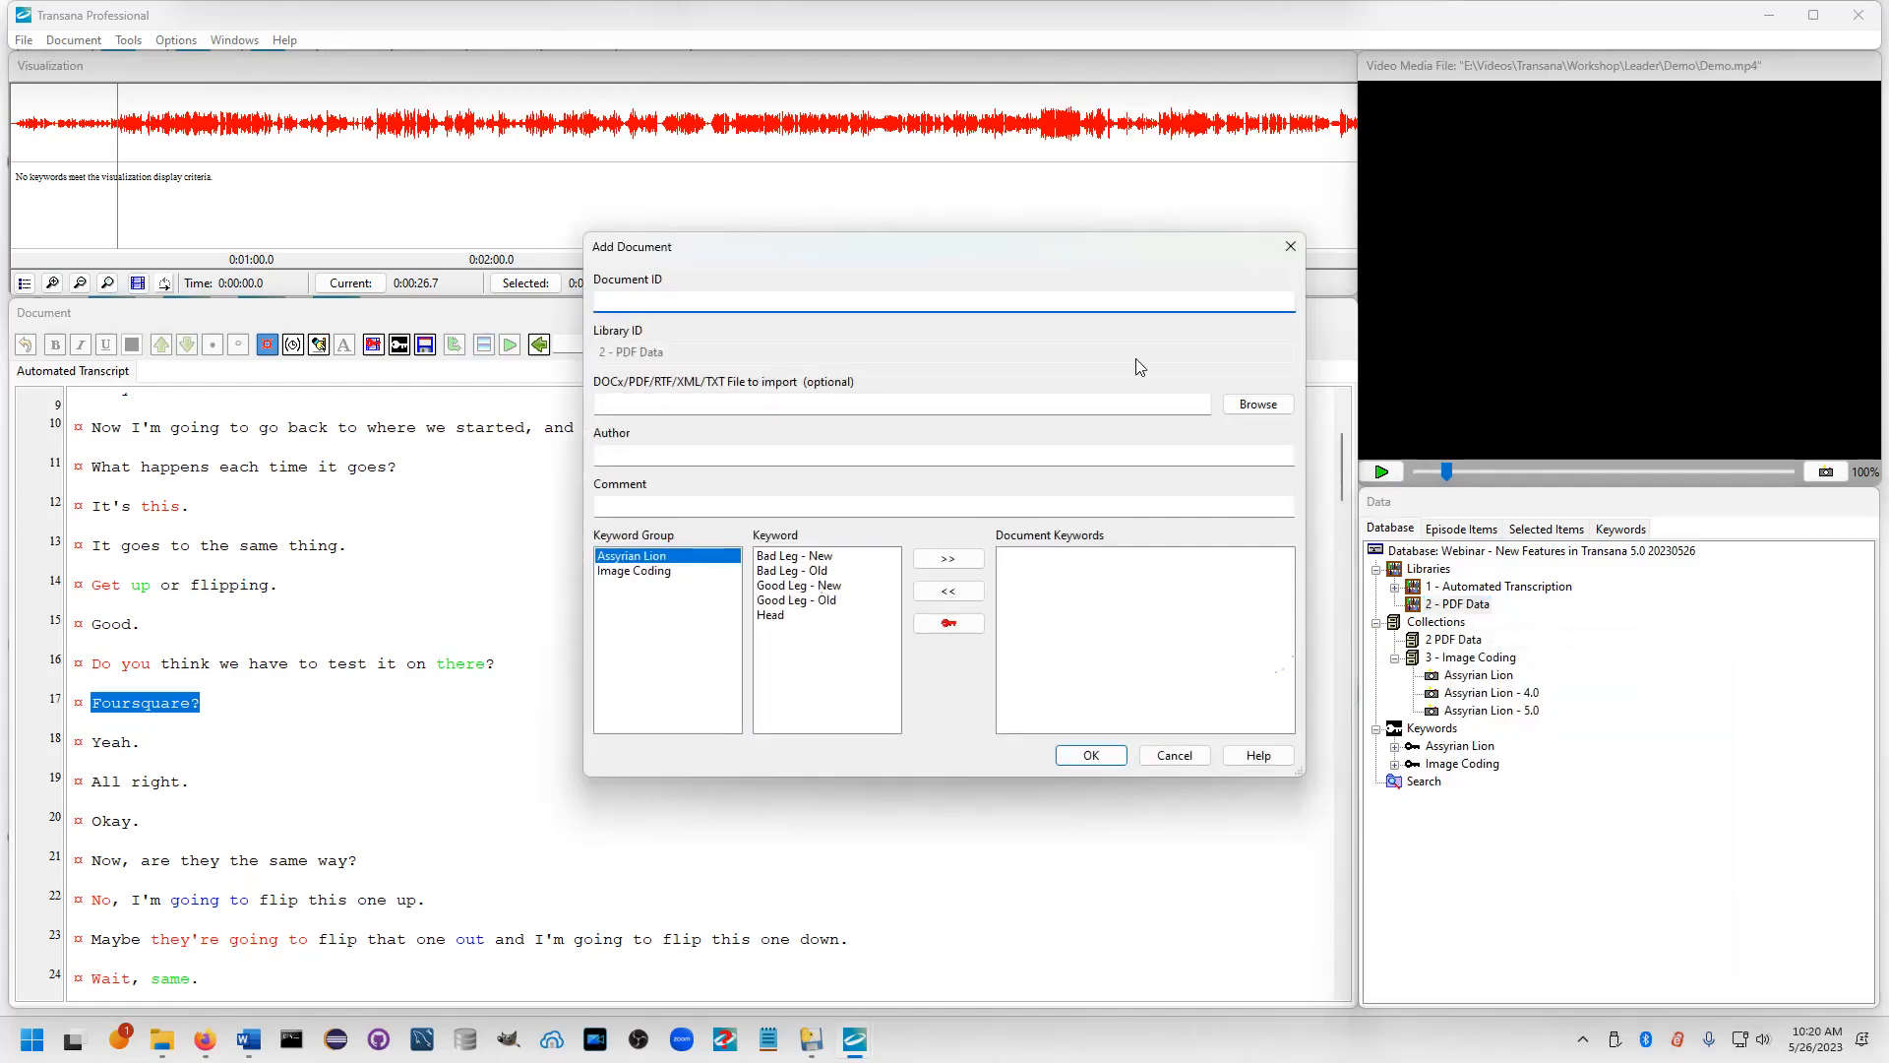
left_click(1258, 403)
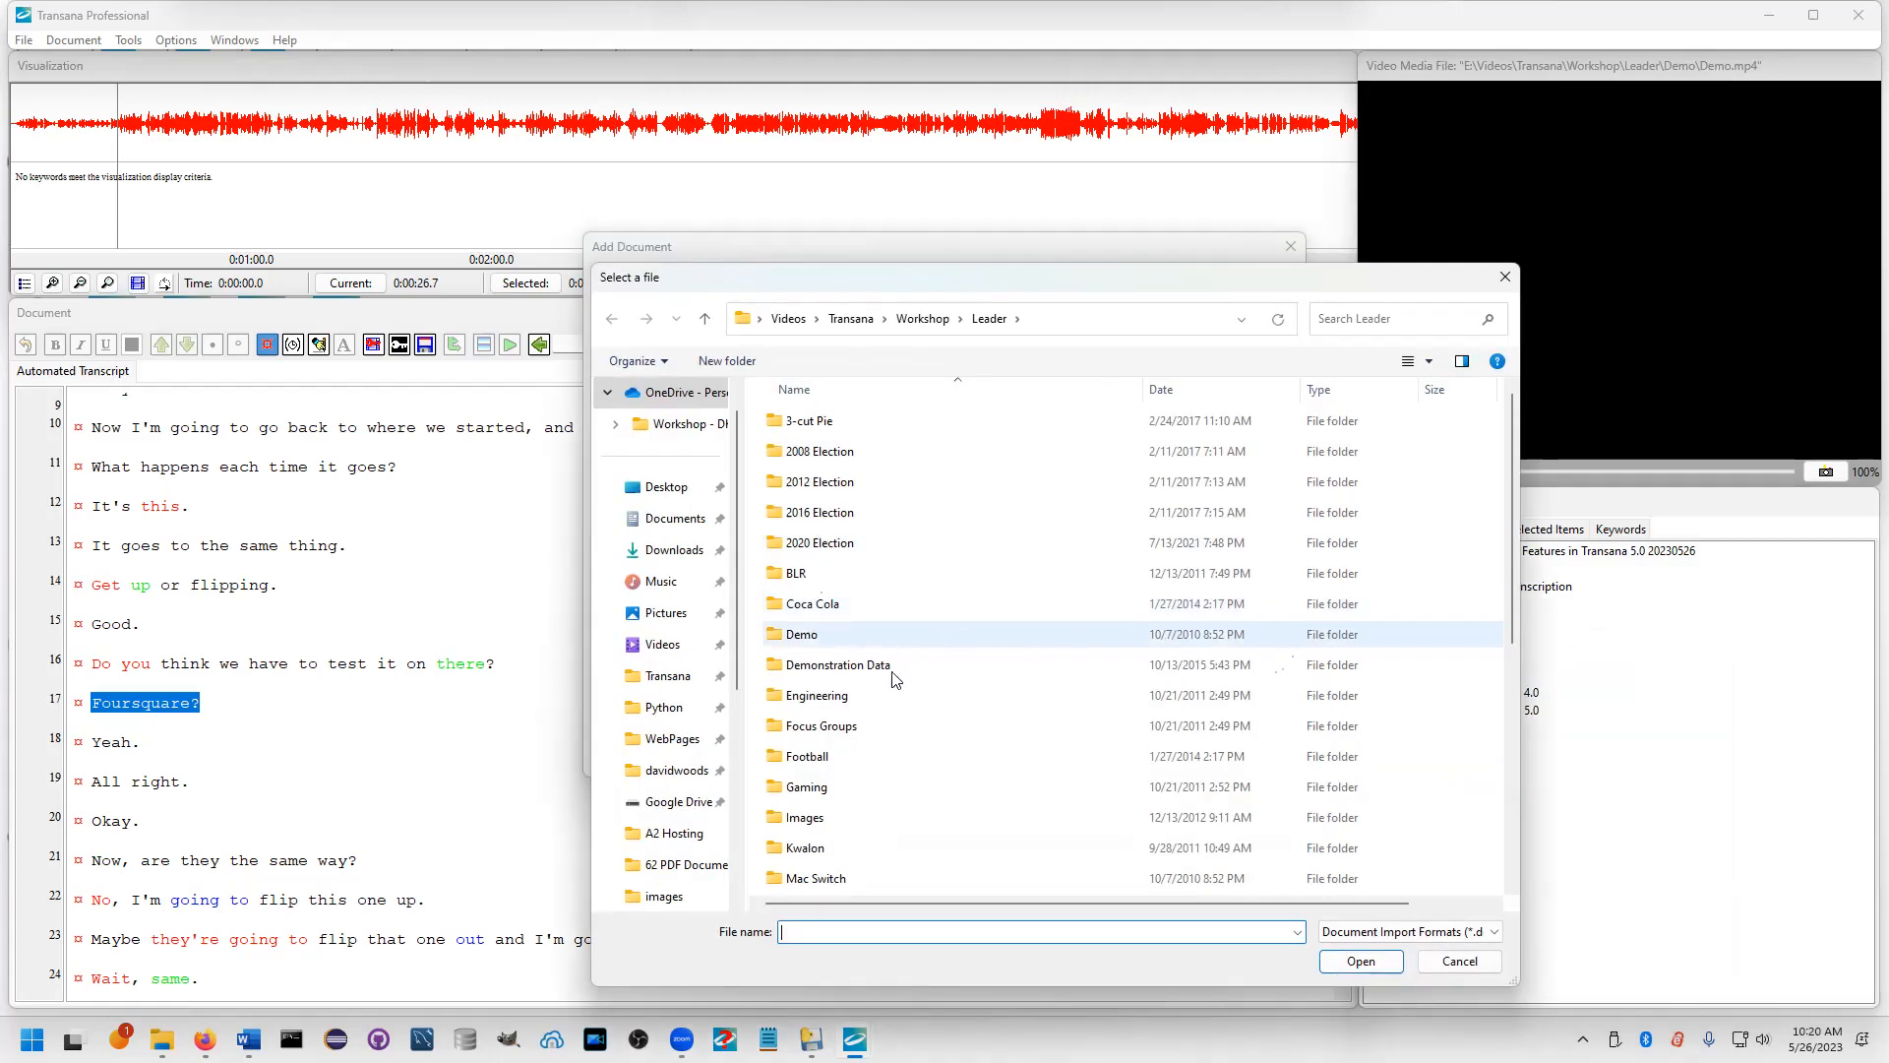
scroll(827, 778, "down", 5)
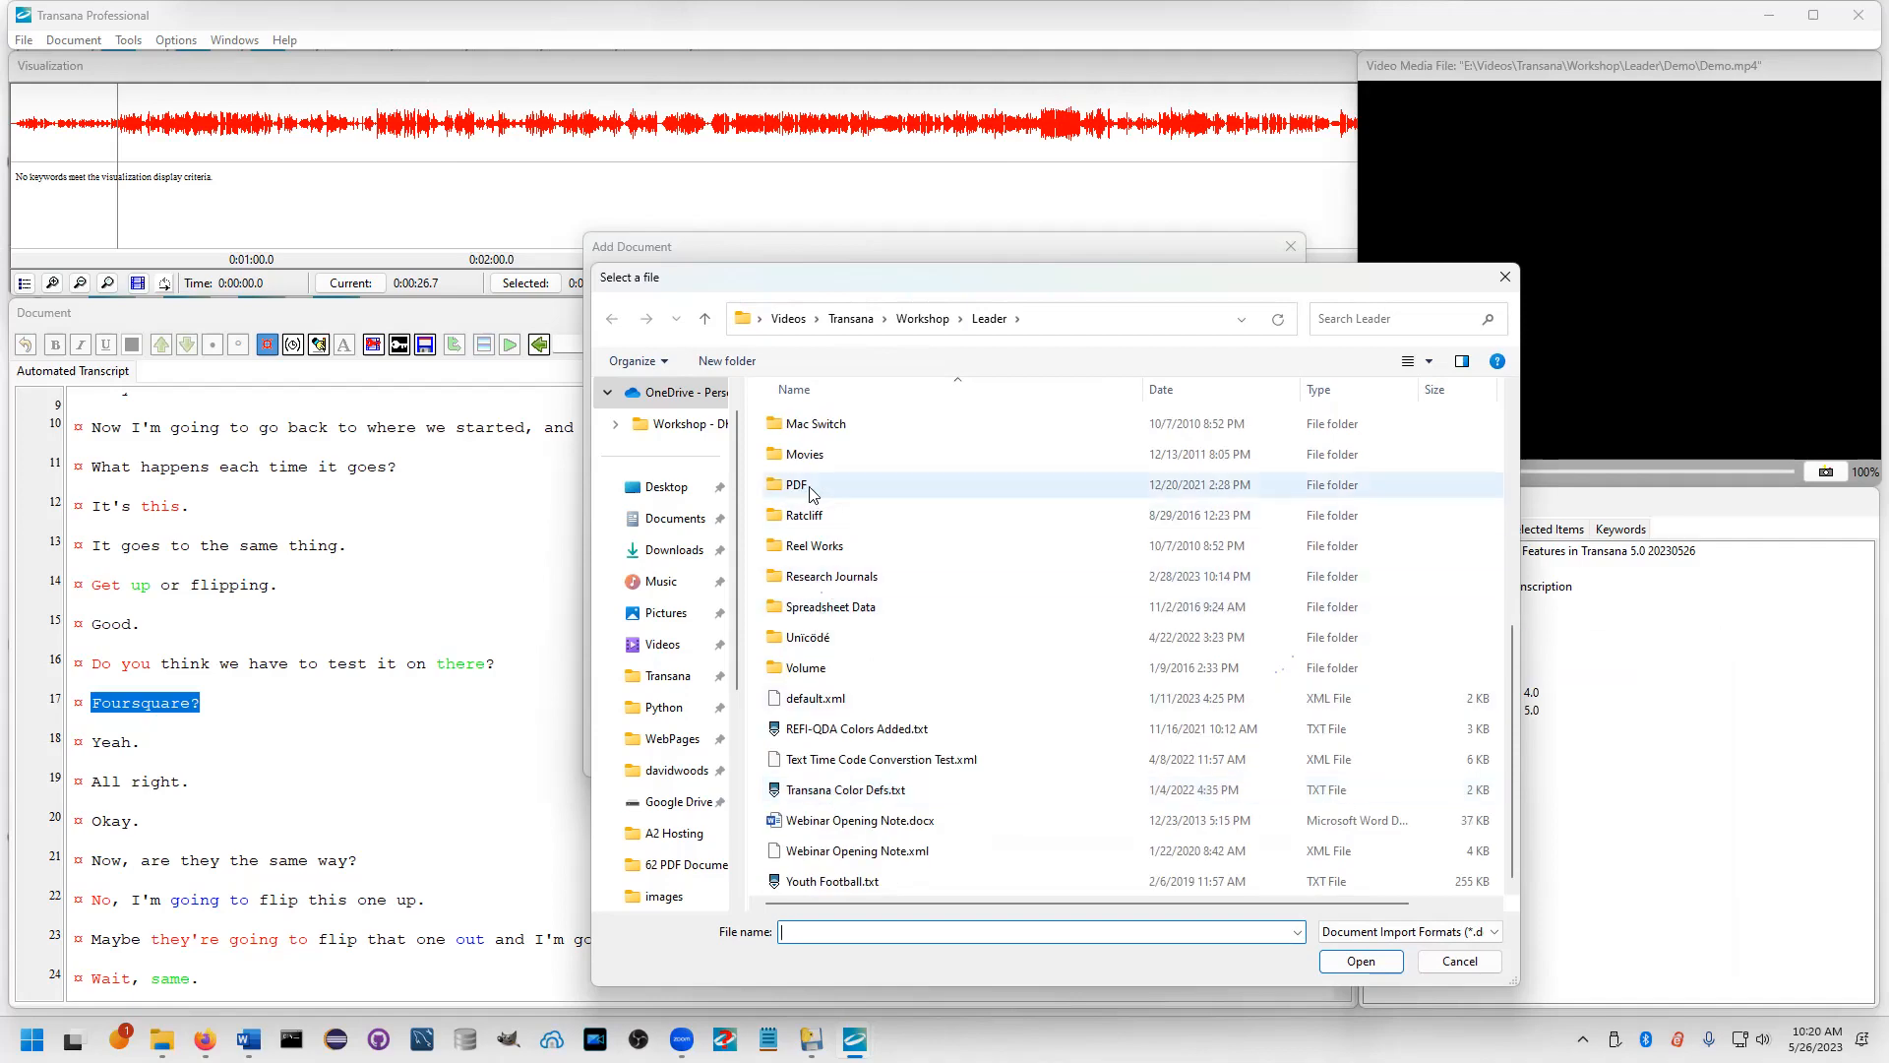
double_click(810, 487)
left_click(808, 605)
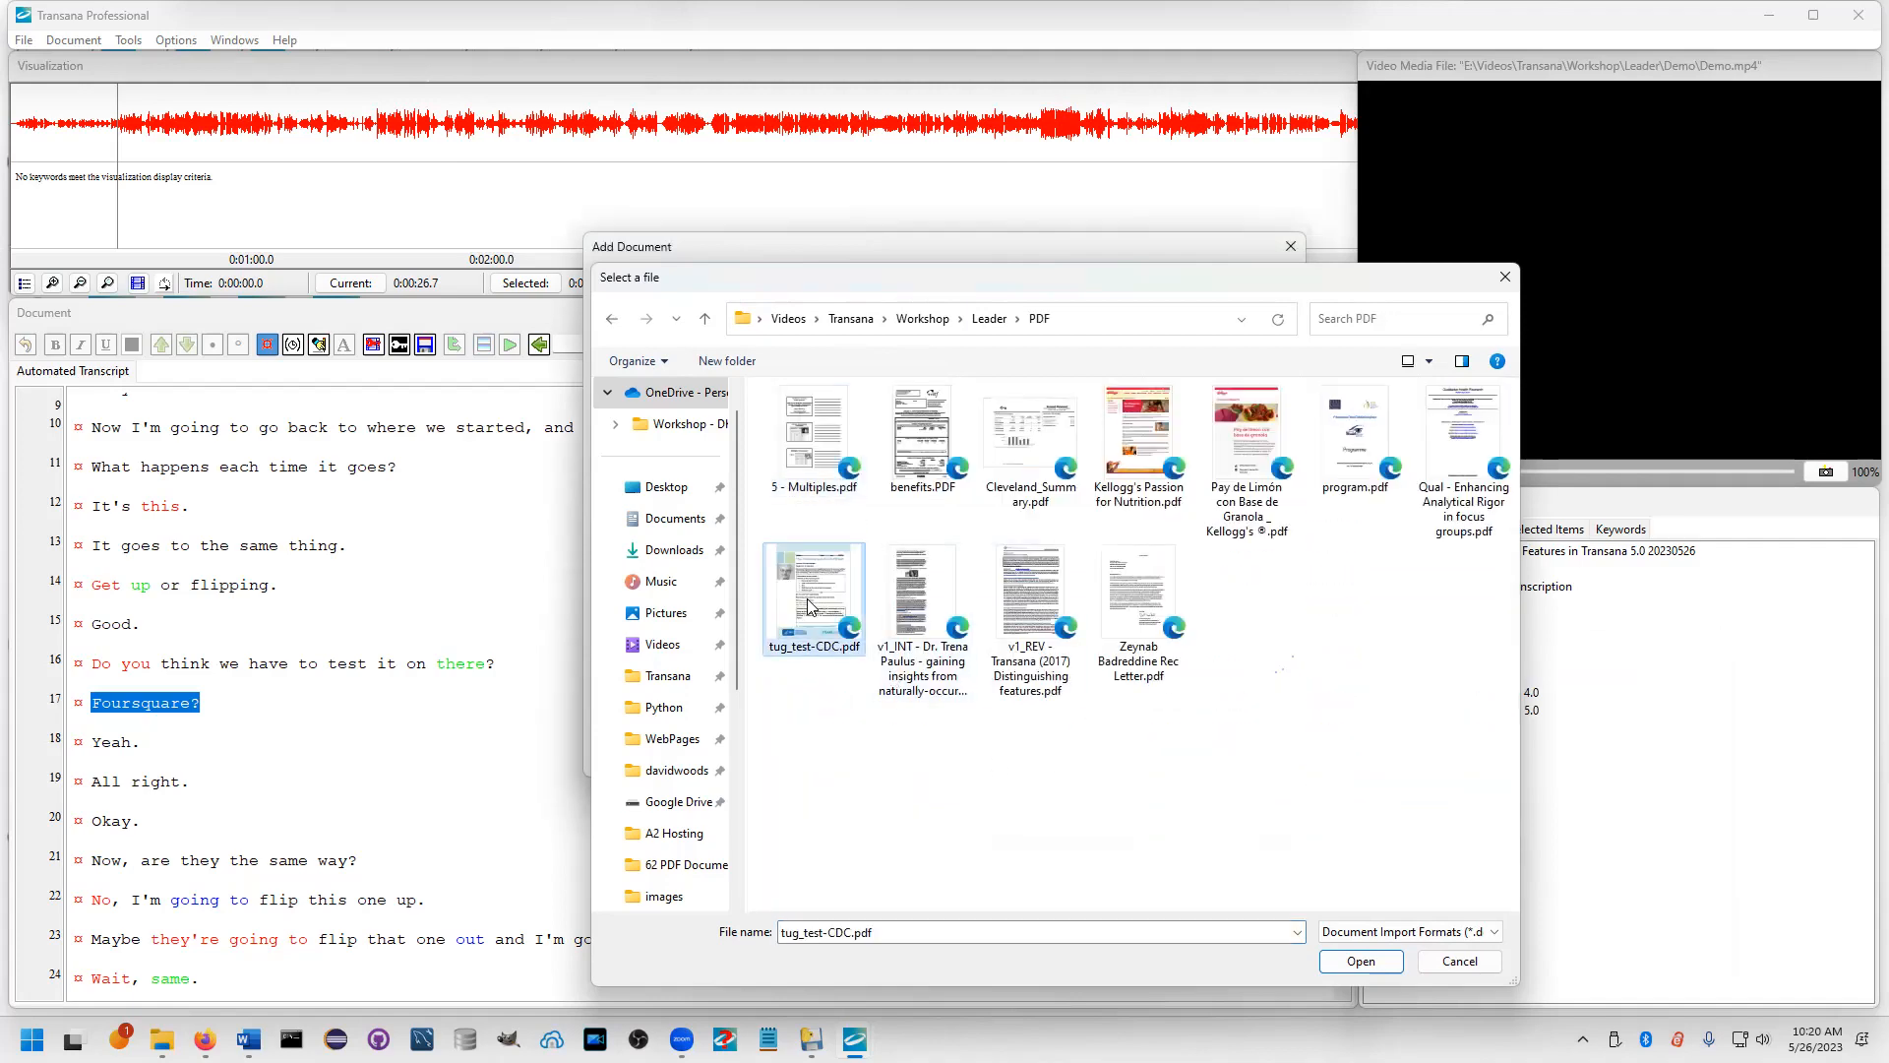
double_click(808, 605)
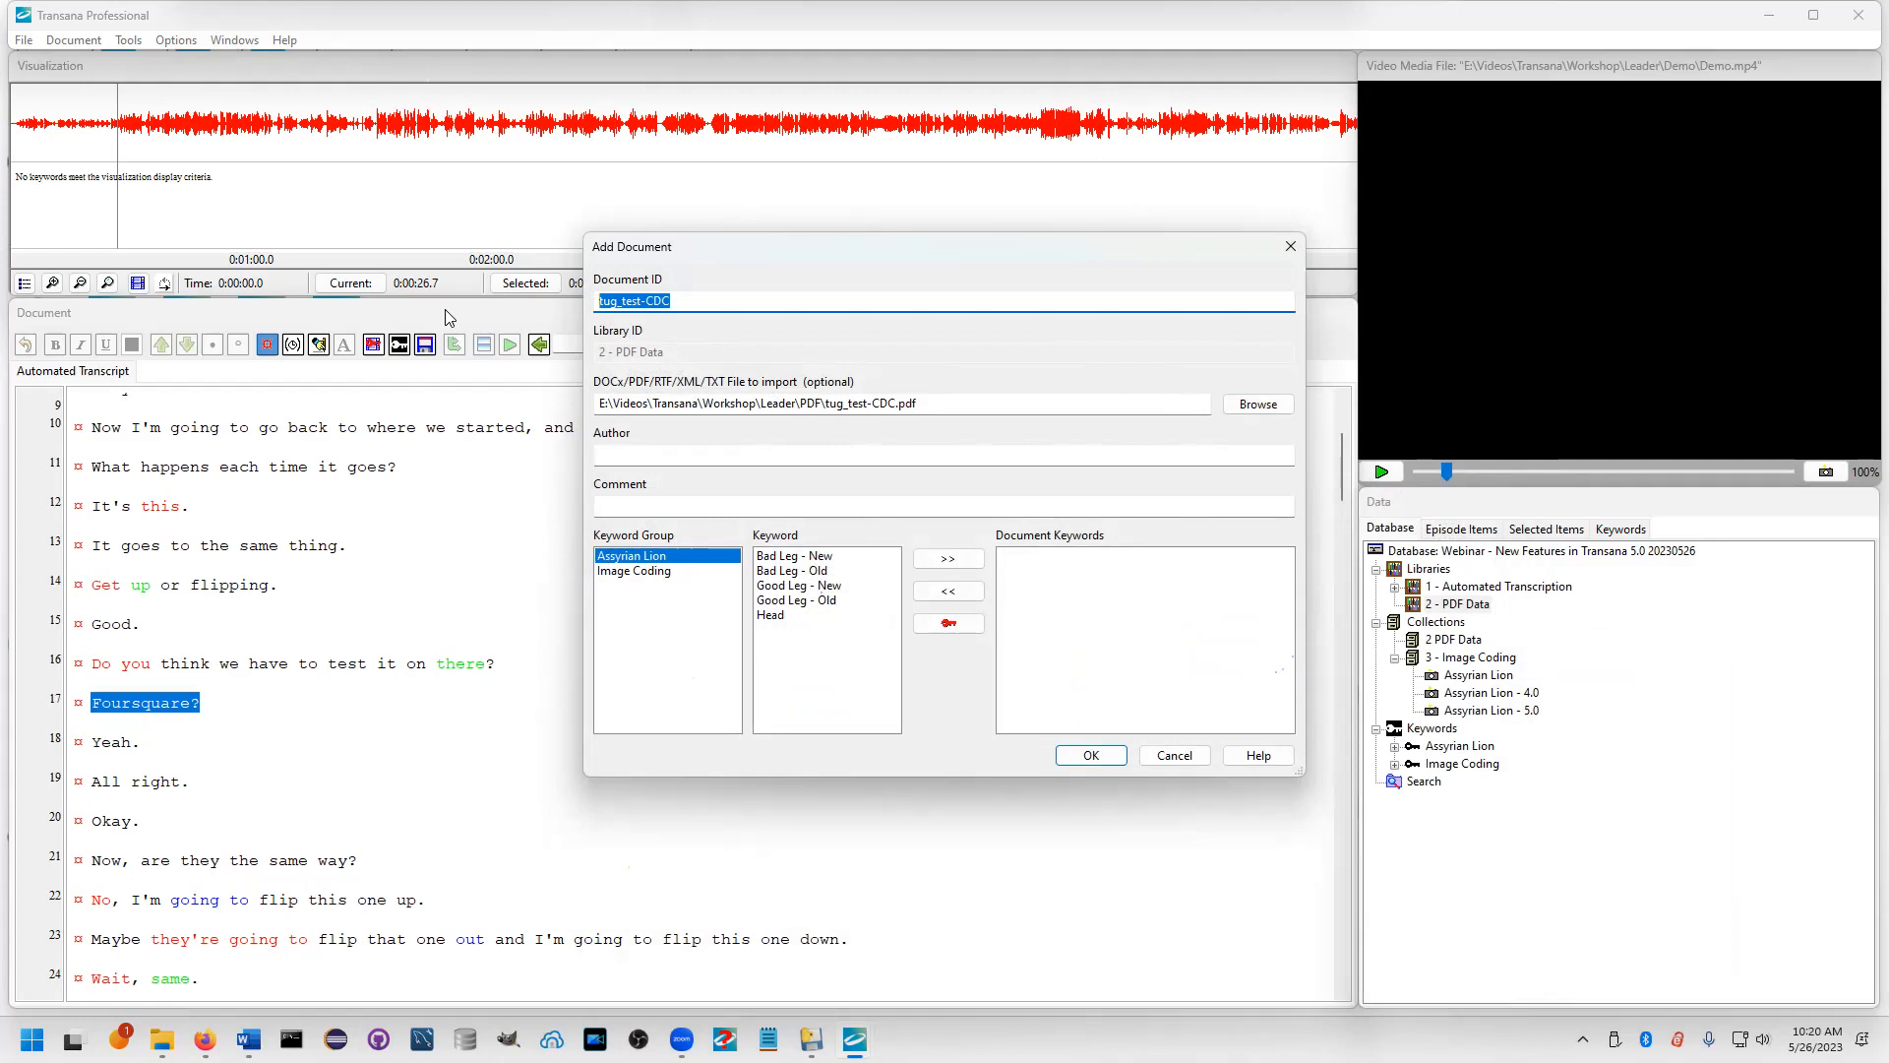
type("TUG Test")
left_click(1106, 754)
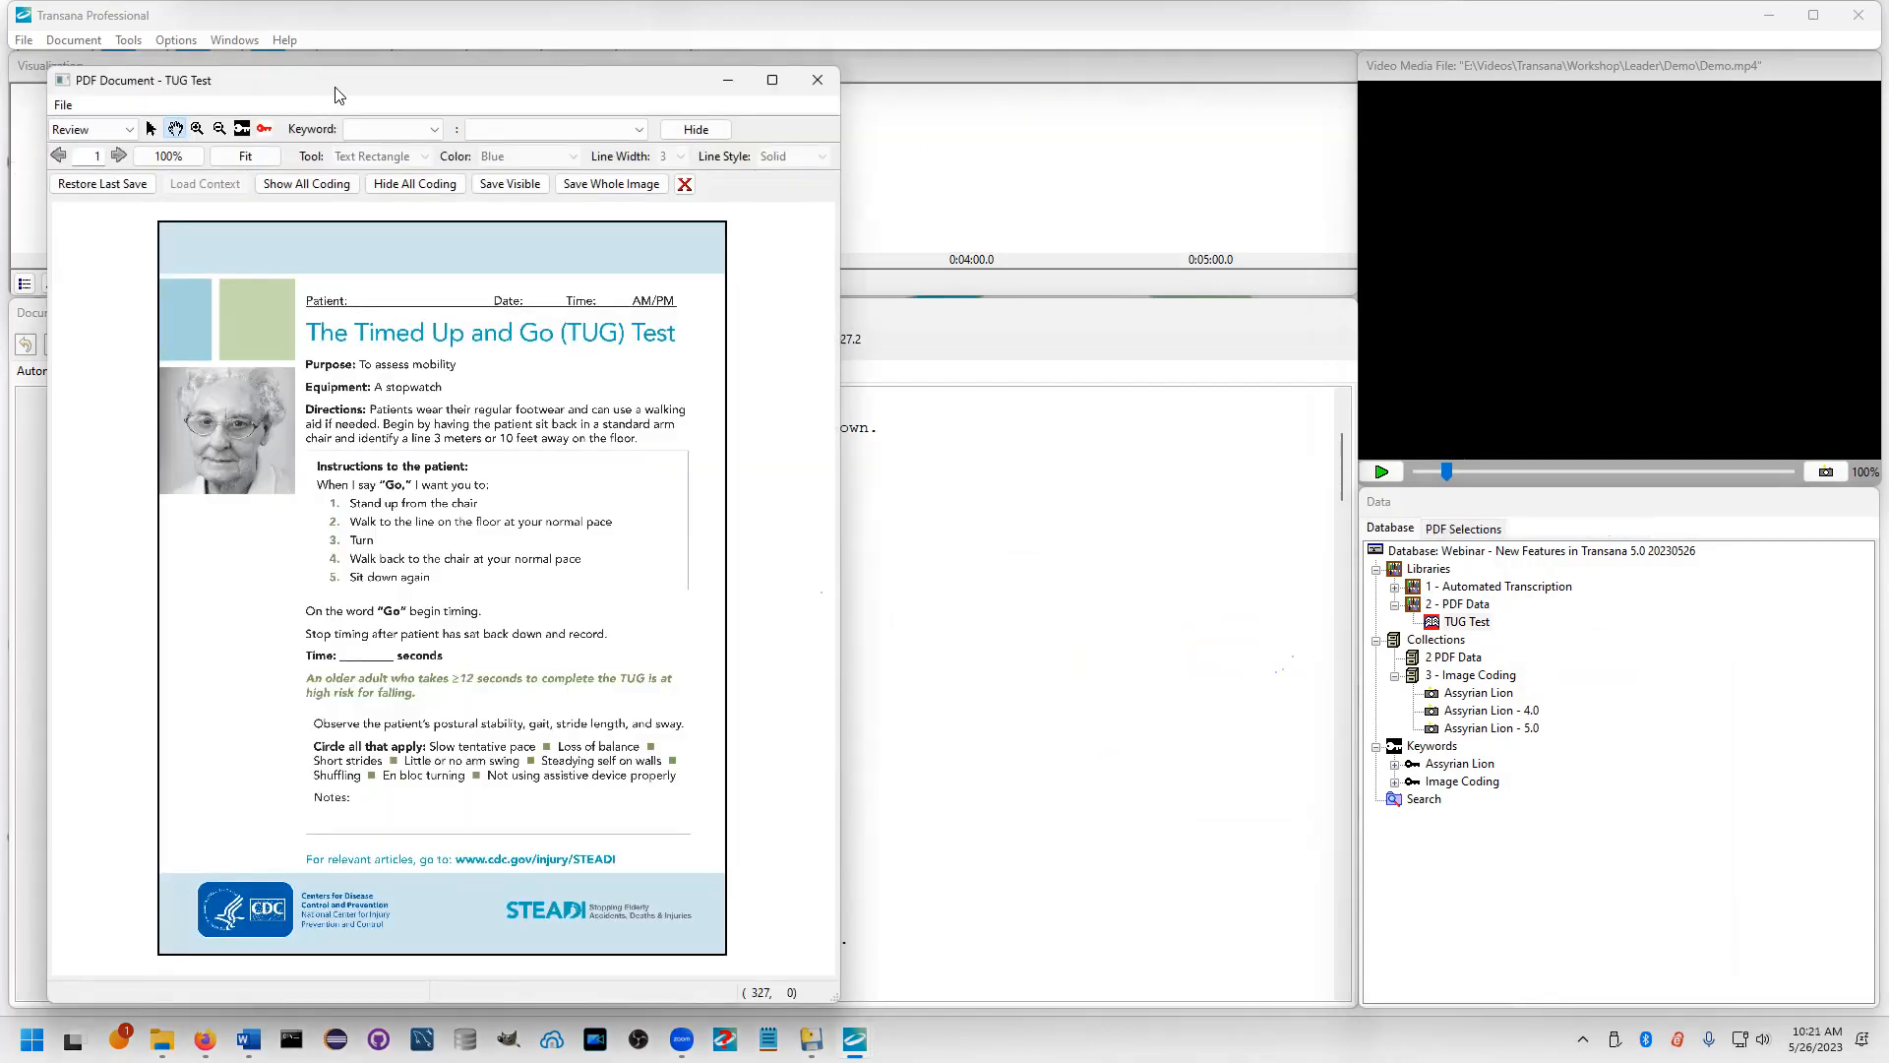
left_click_drag(346, 93, 961, 106)
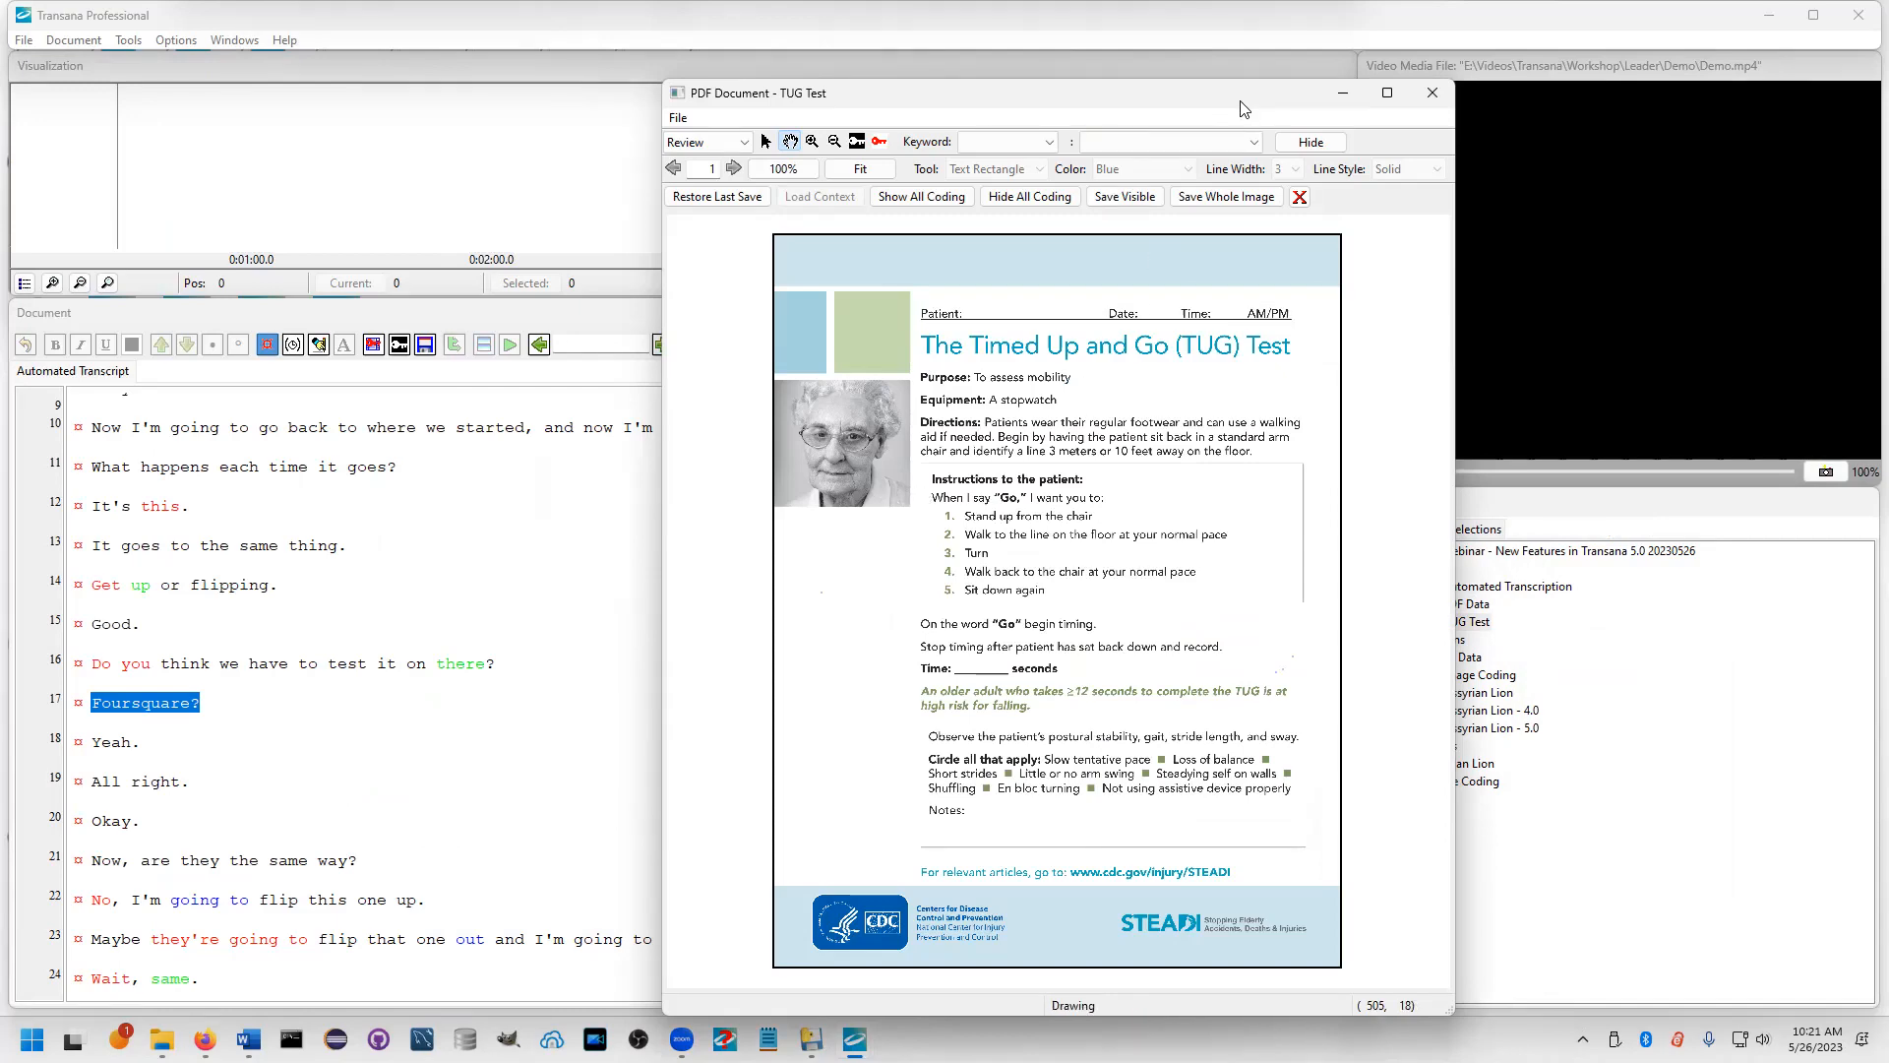
left_click_drag(1232, 102, 924, 104)
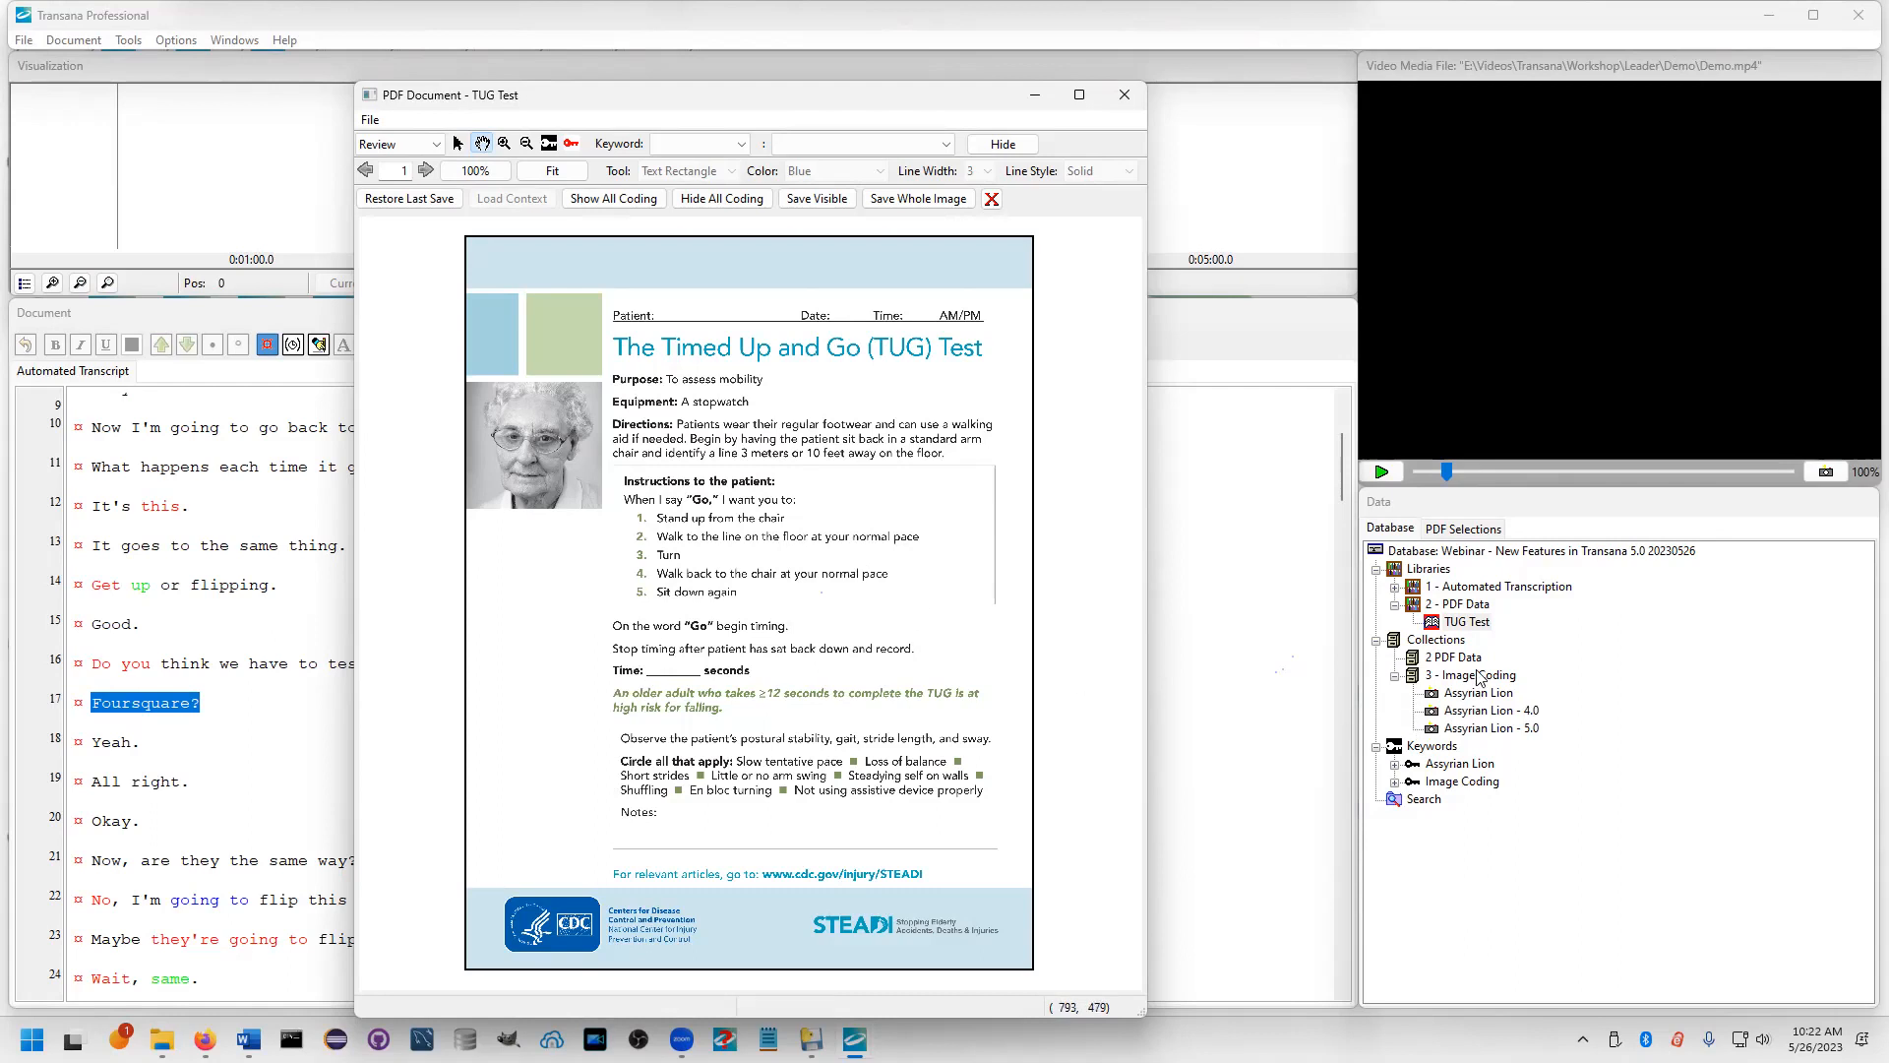
Run a word frequency report on the TUG Test document, view its word cloud and close the report
right_click(1472, 627)
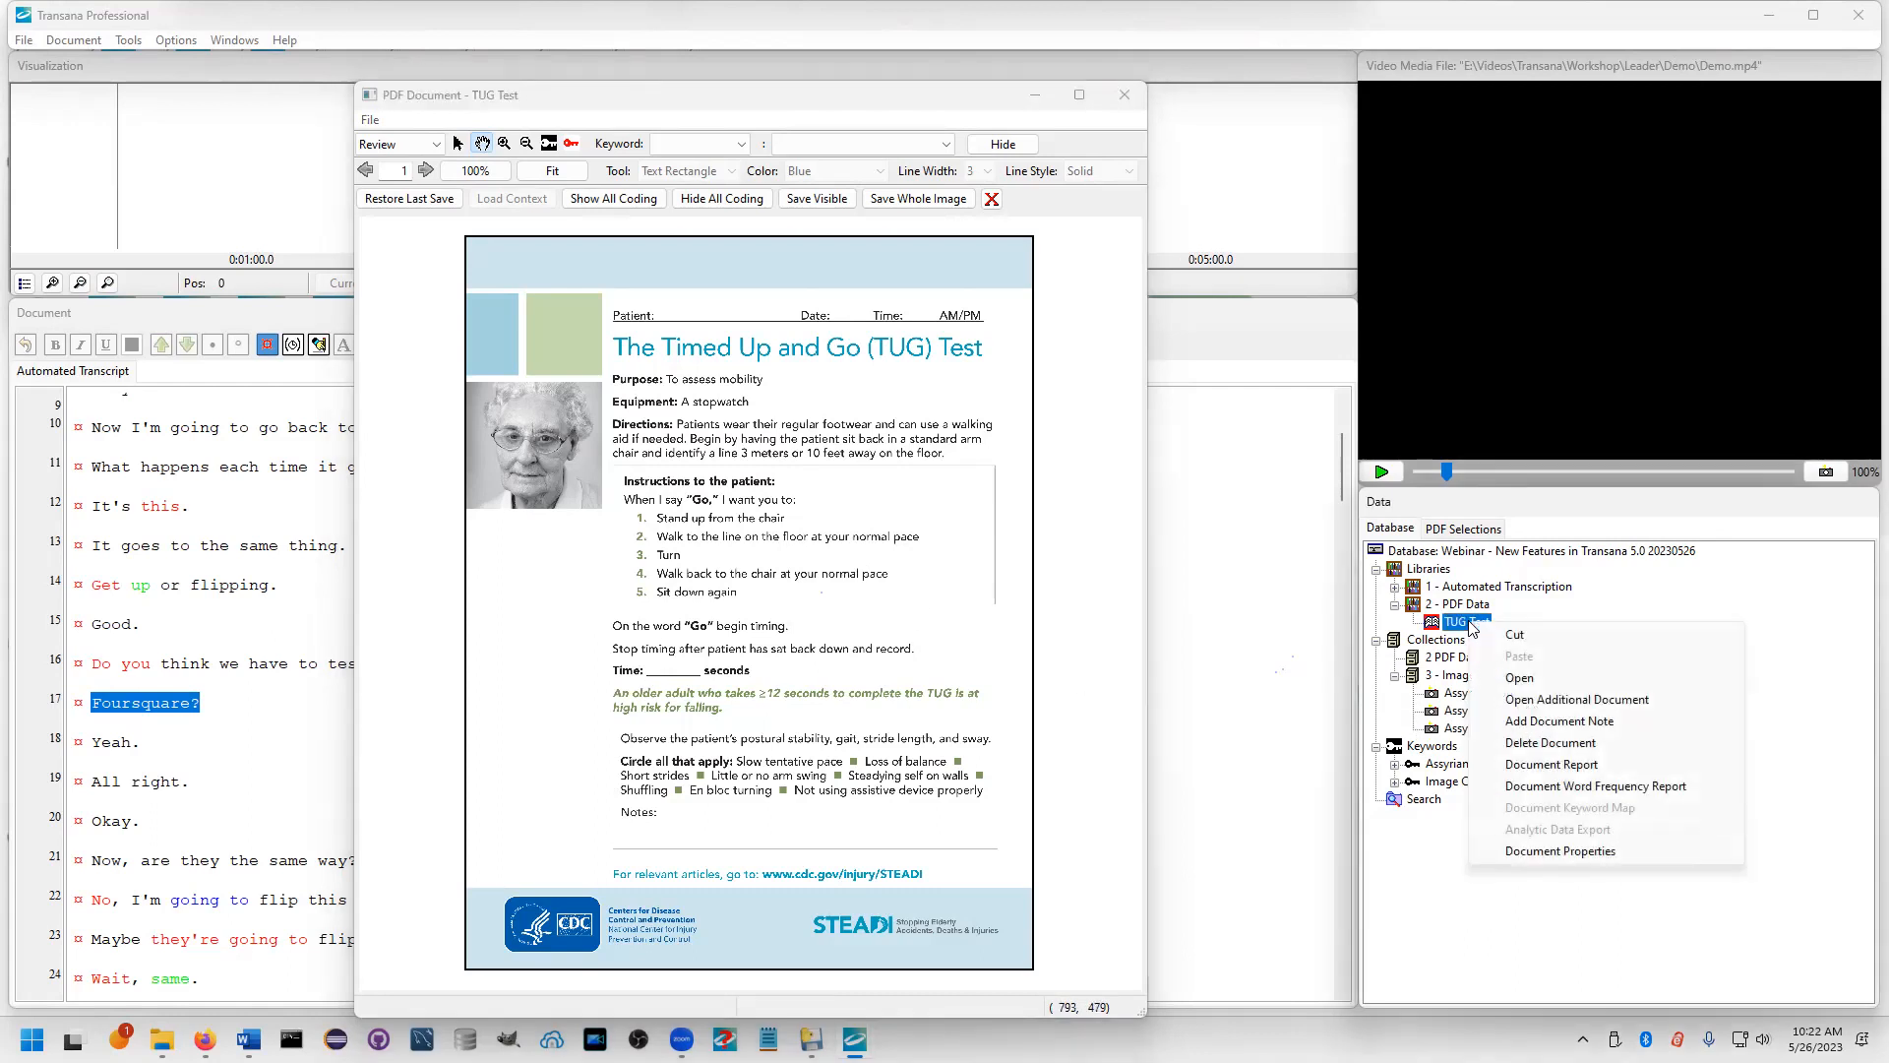
left_click(1577, 787)
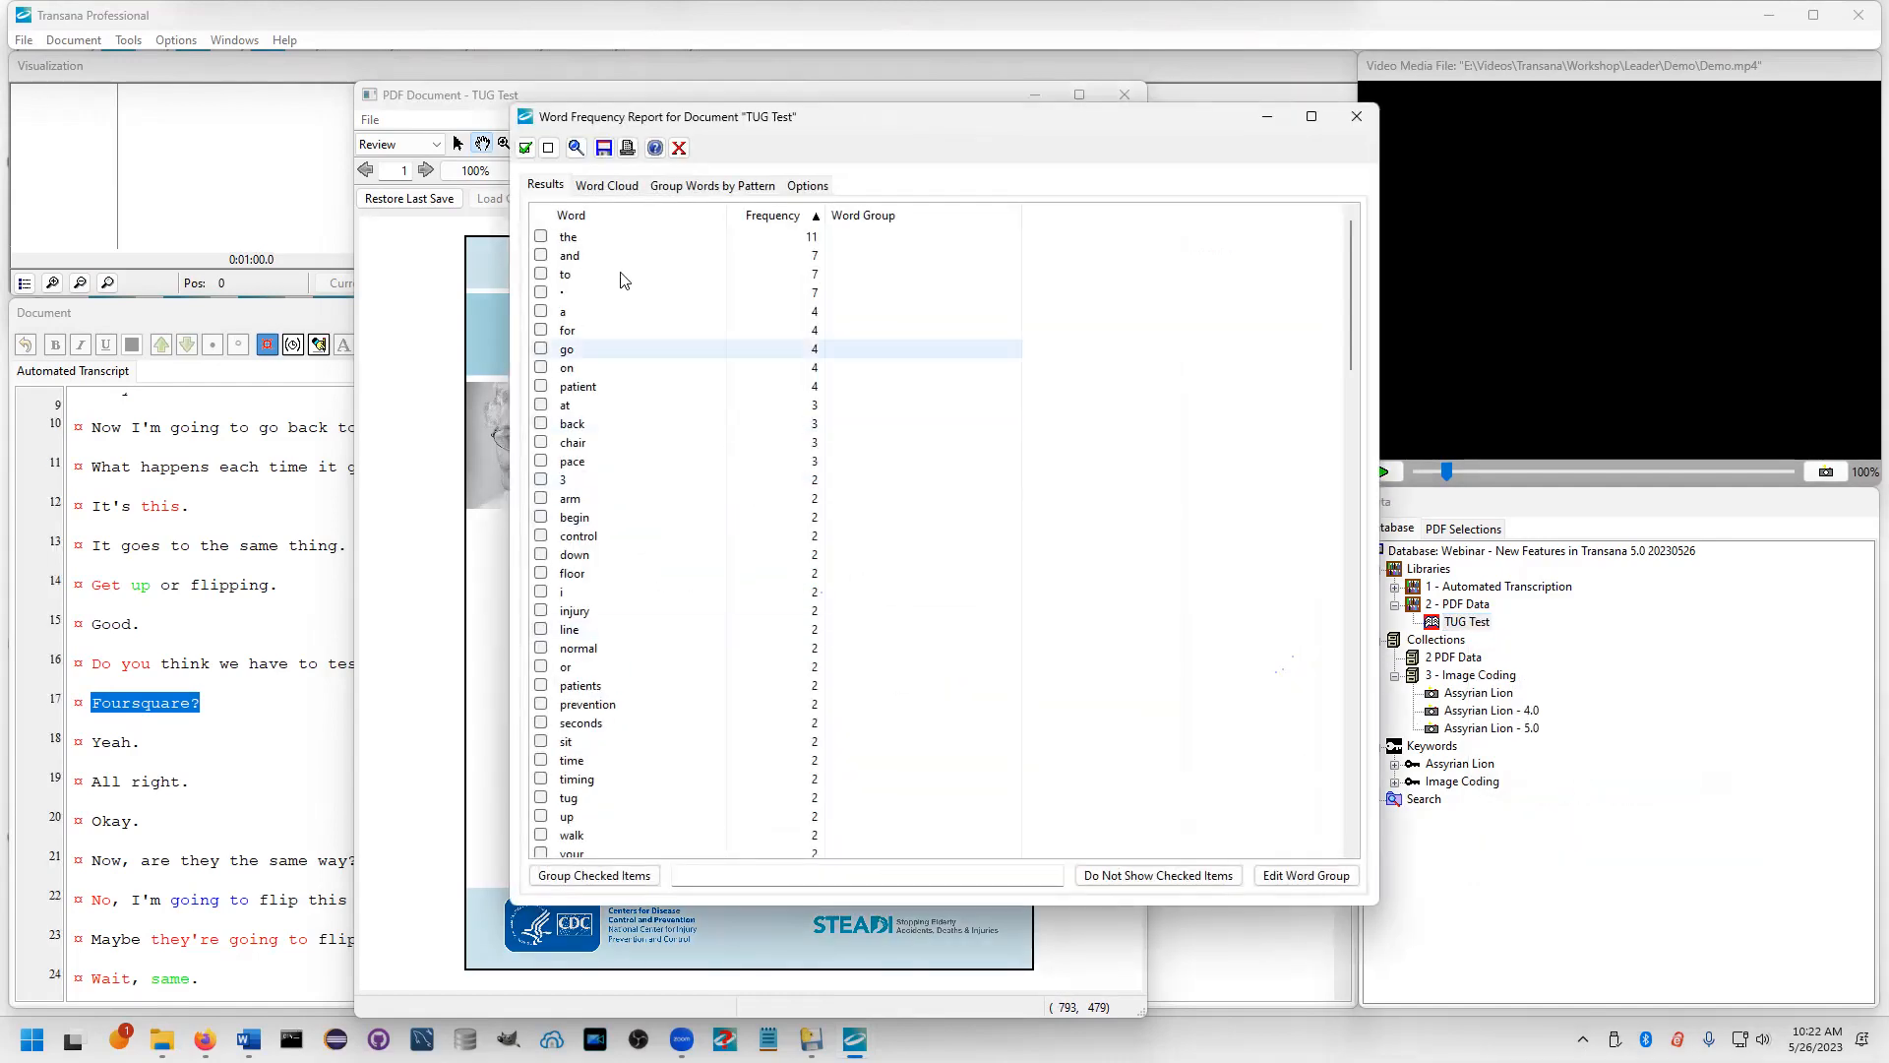
left_click(610, 185)
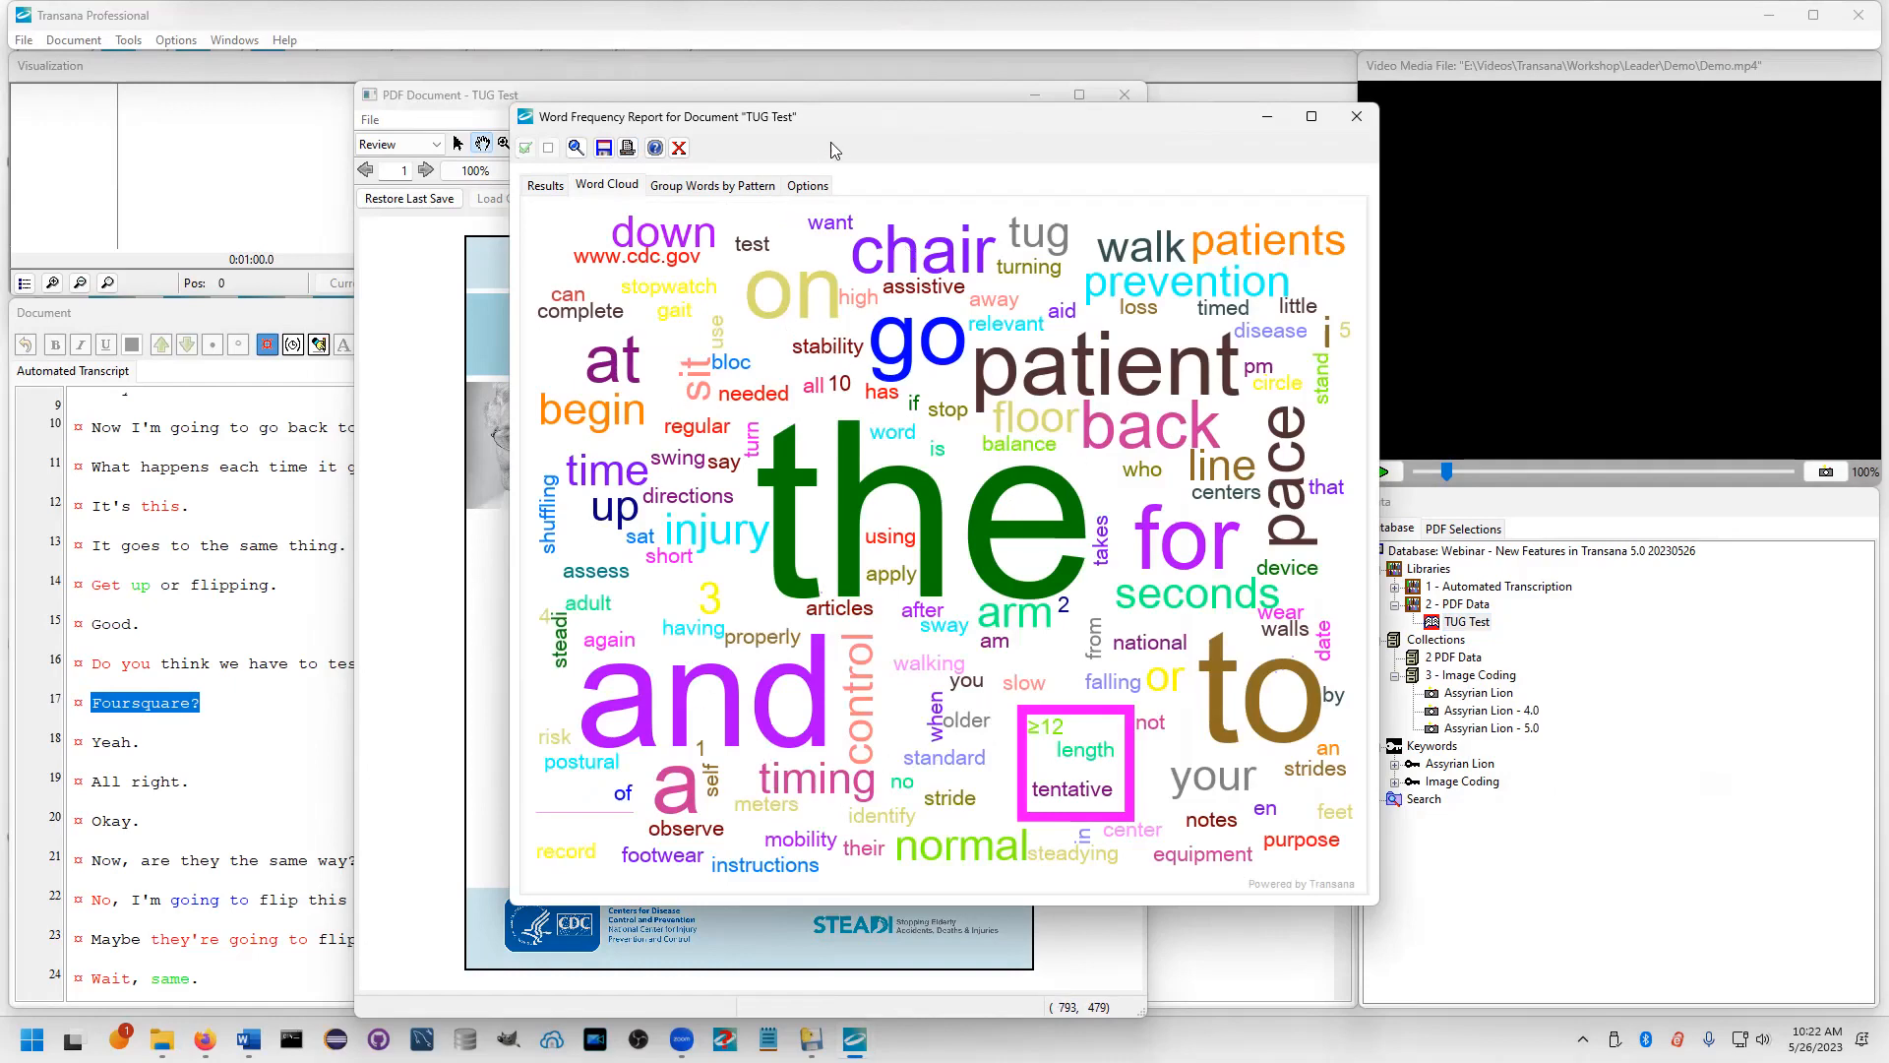
left_click_drag(879, 112, 1329, 116)
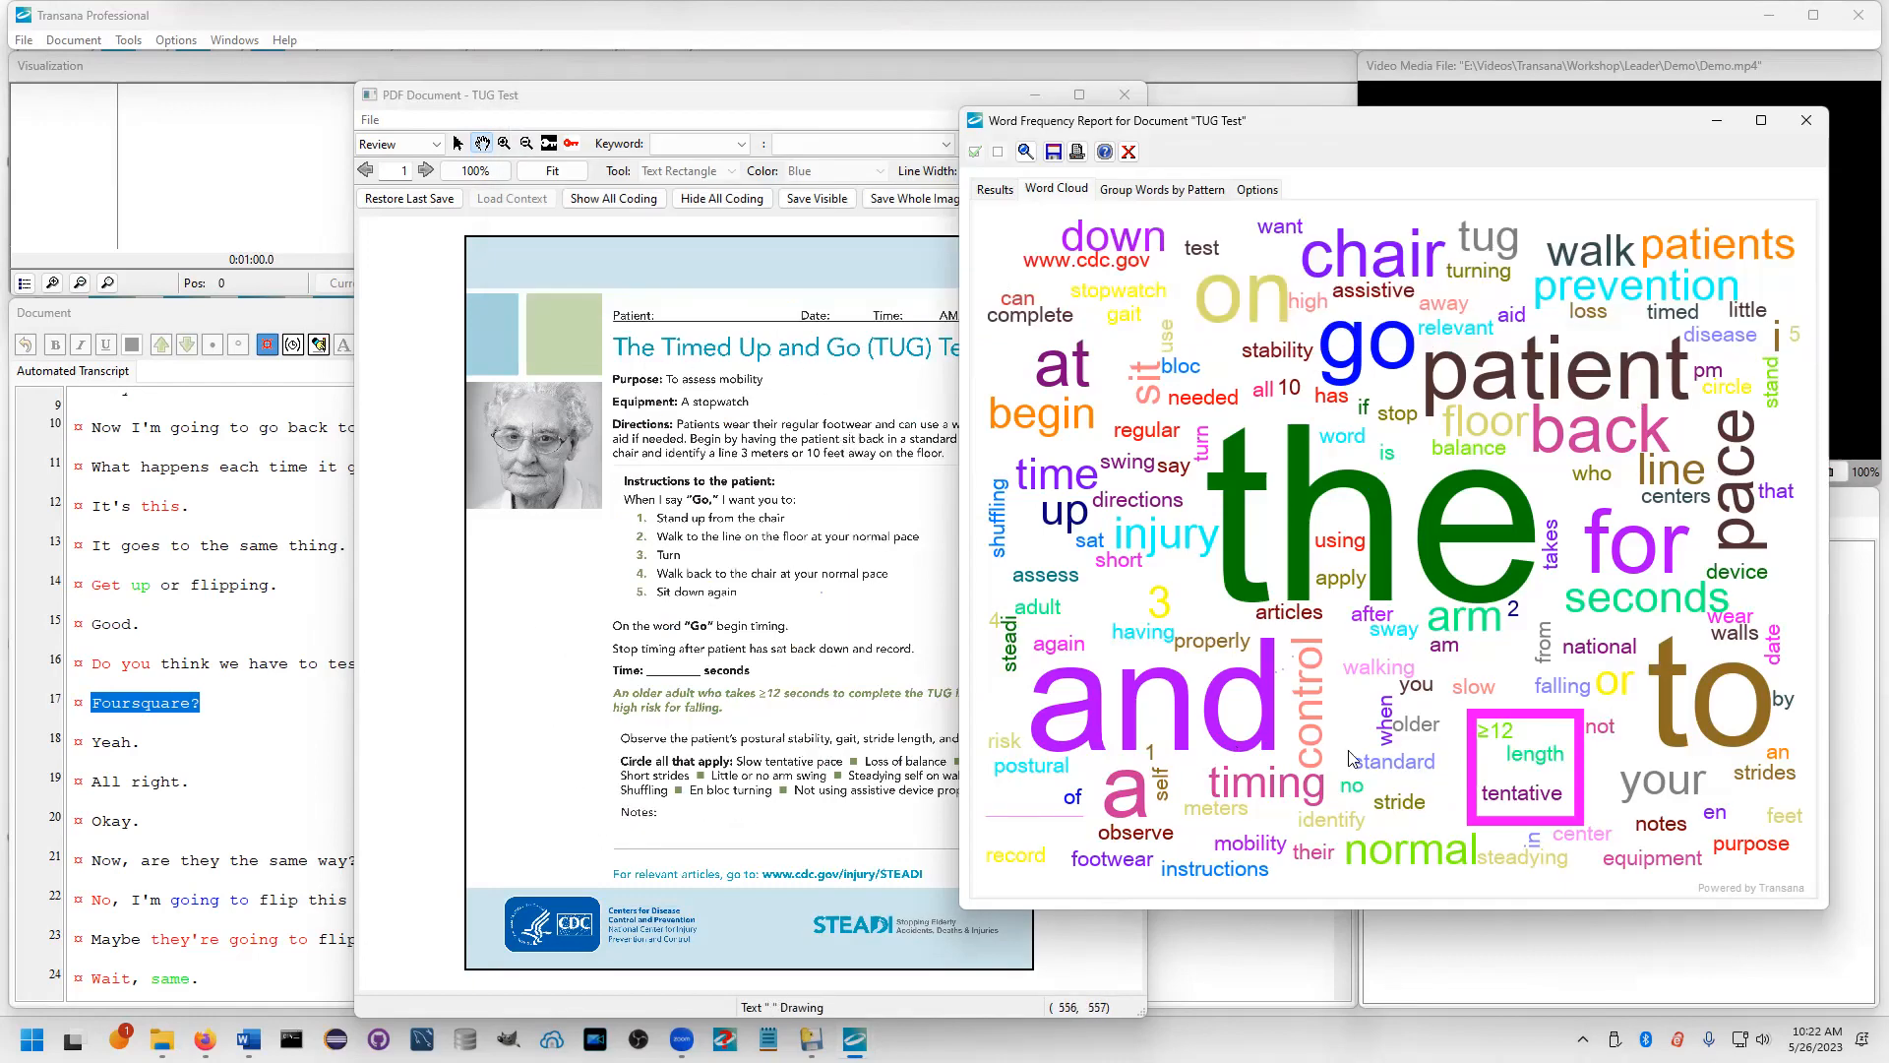
left_click(1128, 152)
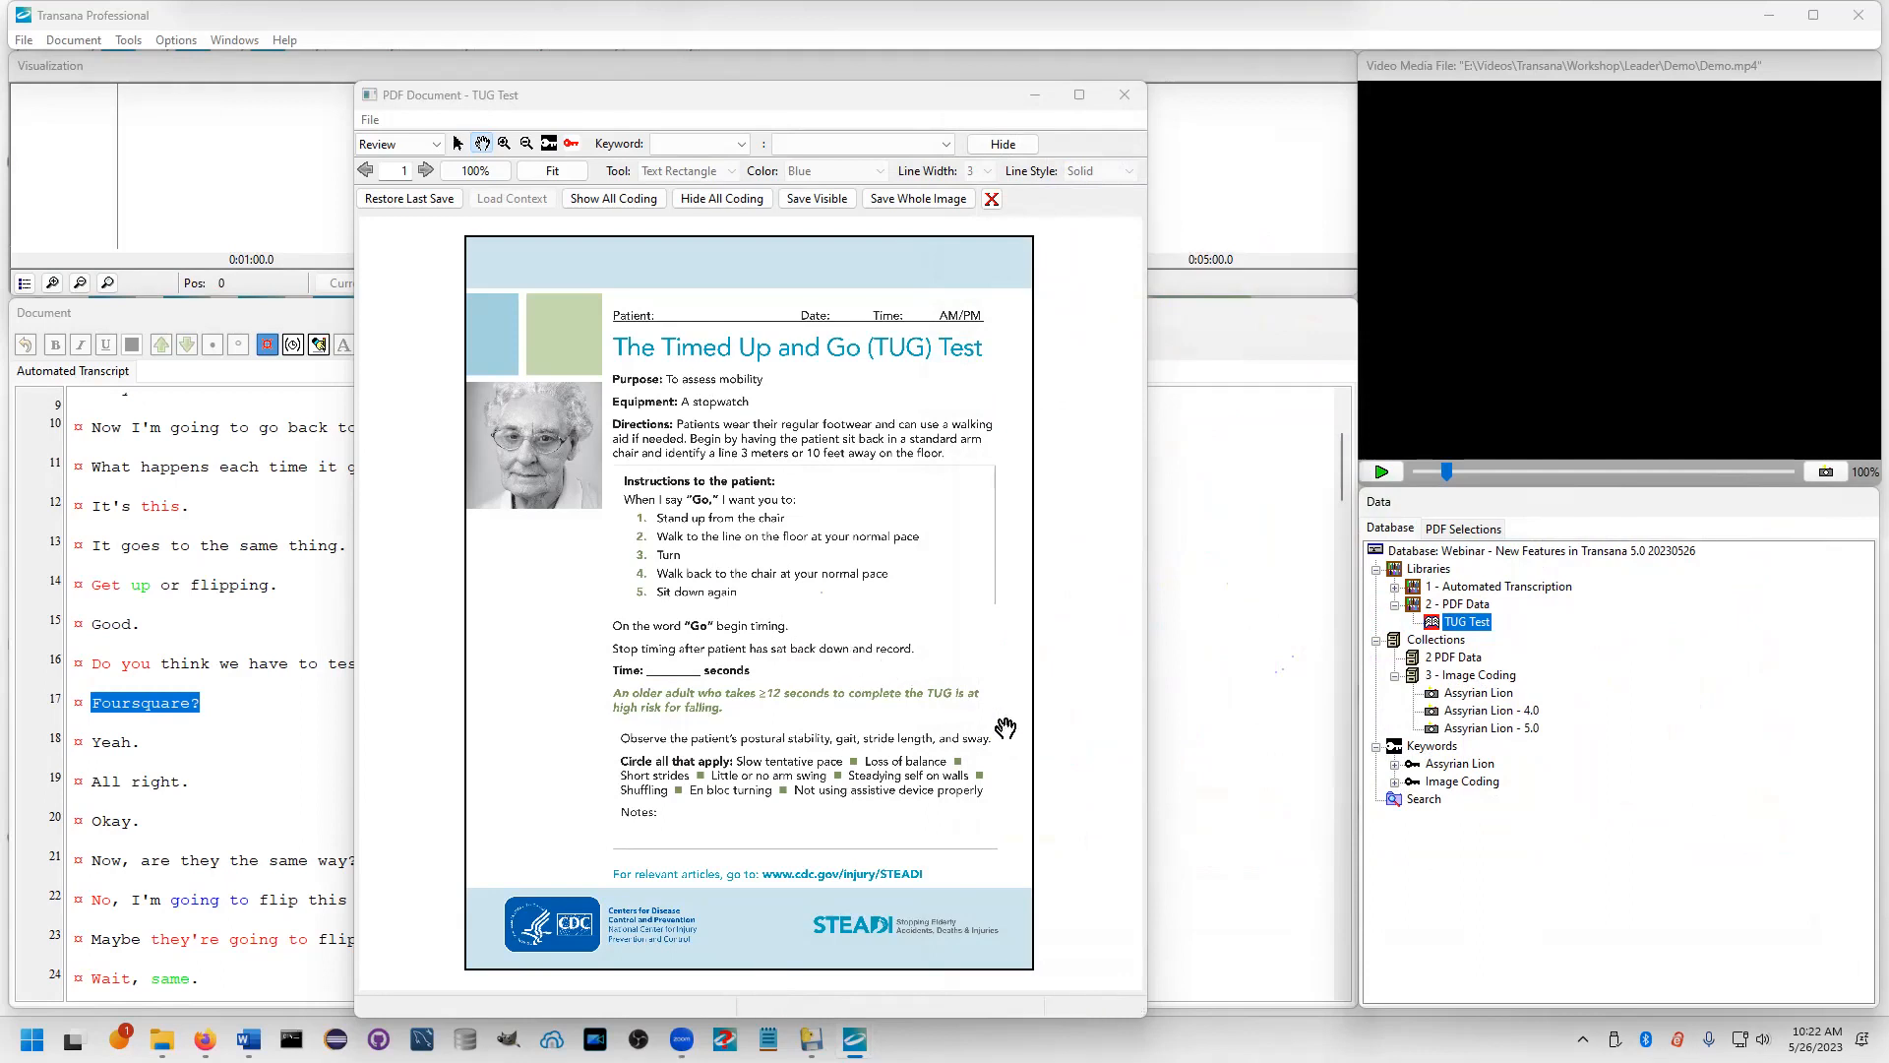
Switch the TUG Test PDF to Code Text mode and shorten its window around the enlarged "Instructions to the patient" section
left_click(436, 148)
left_click(408, 183)
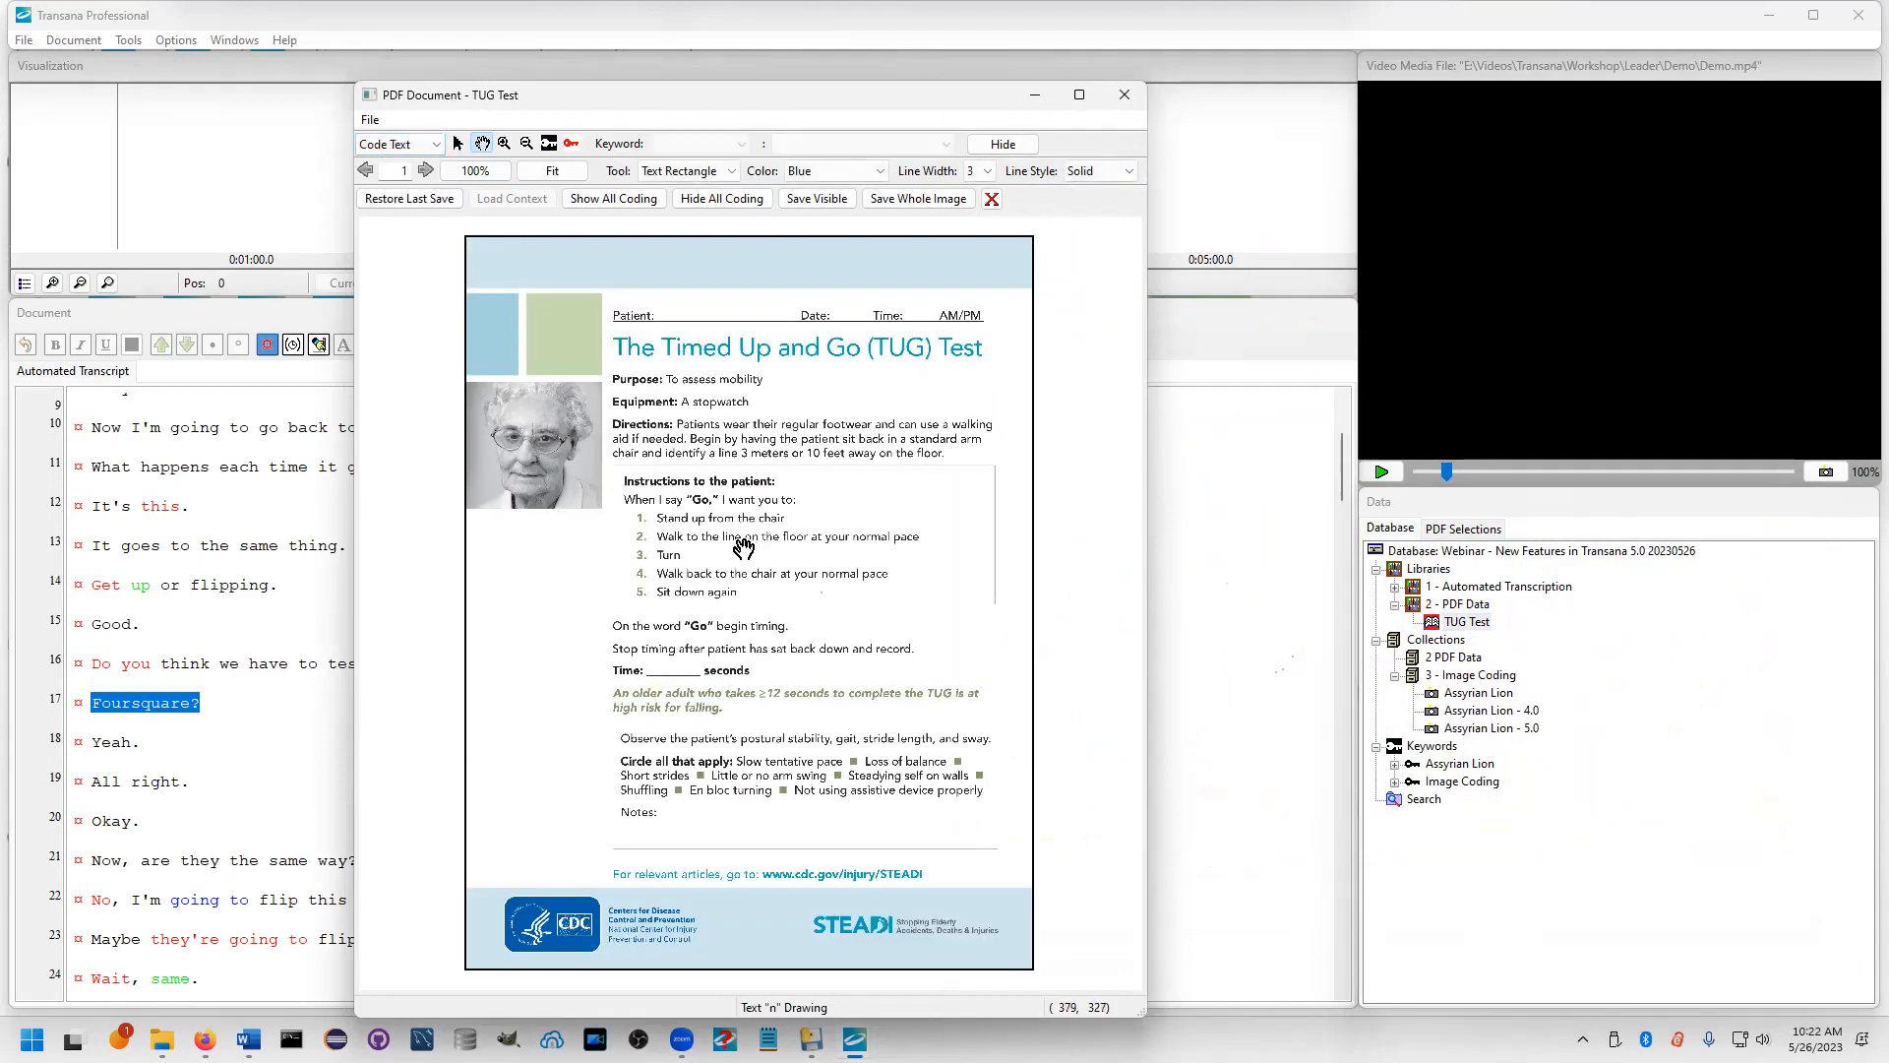
scroll(743, 544, "up", 3)
scroll(859, 535, "up", 1)
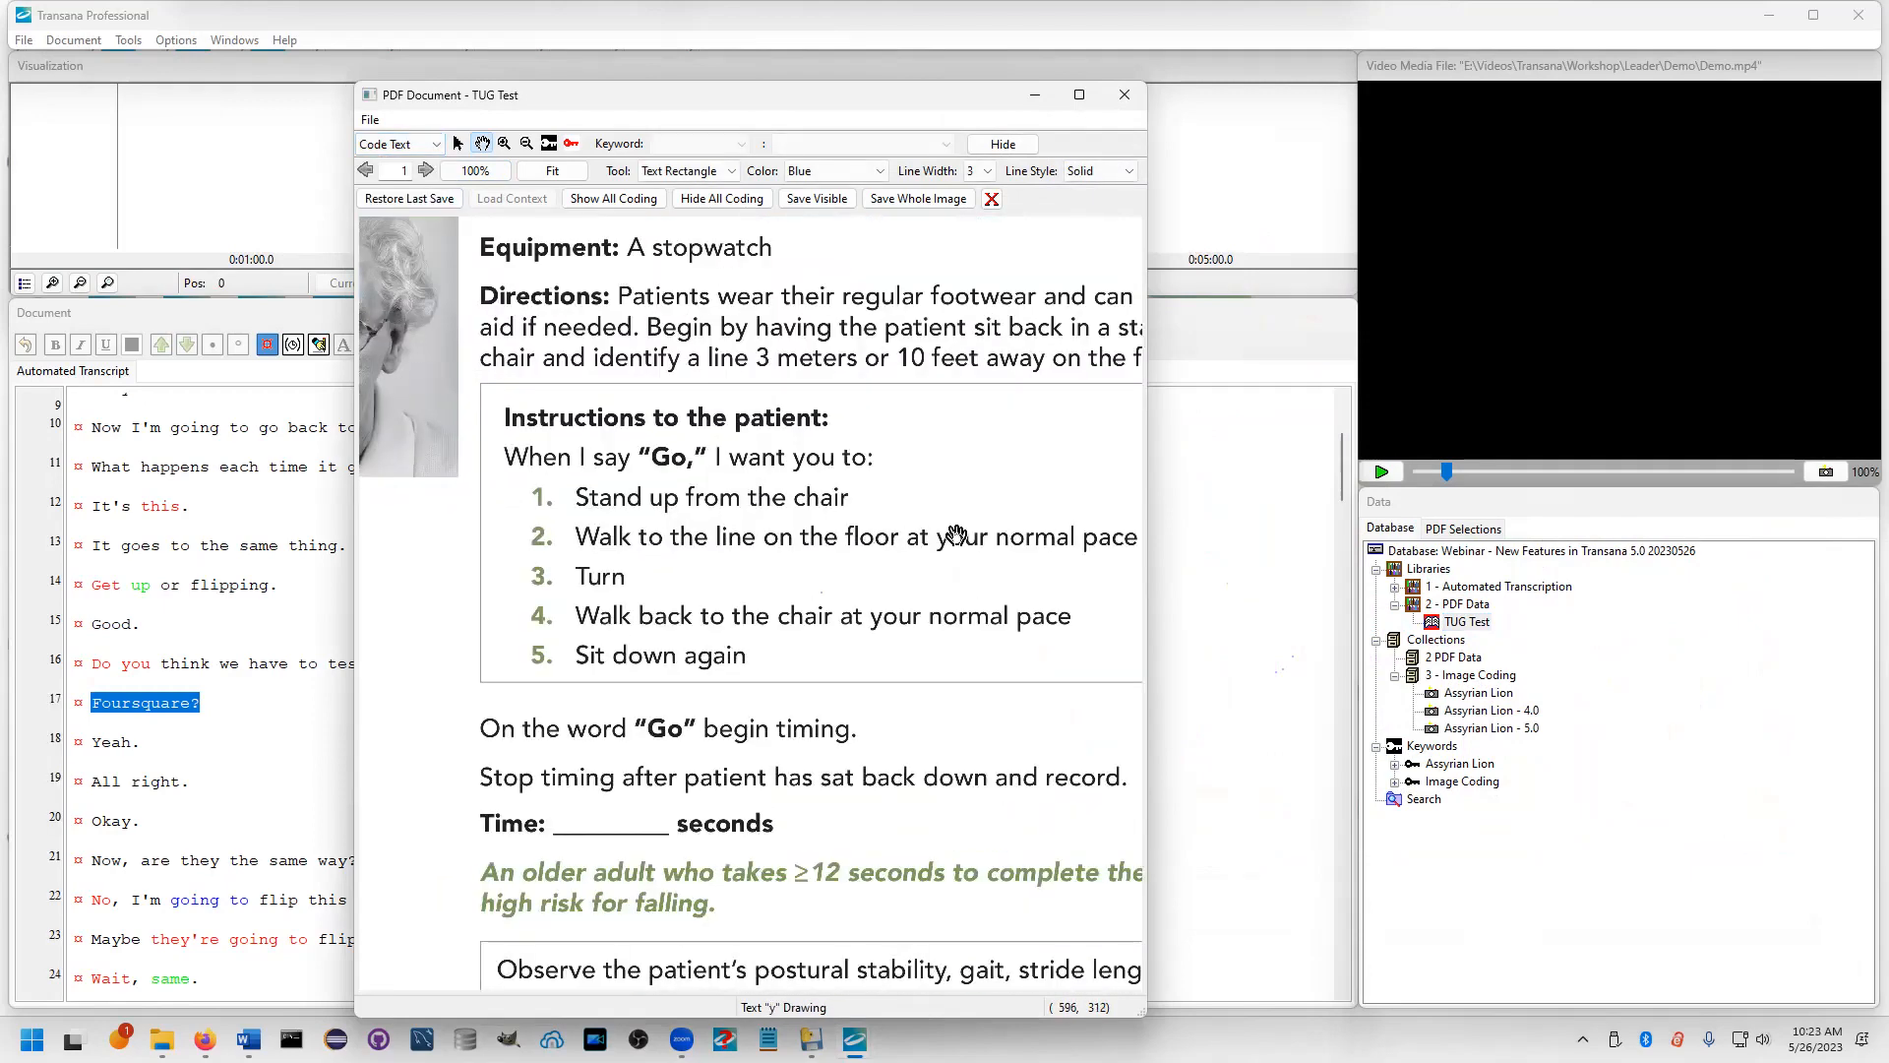
scroll(865, 511, "up", 1)
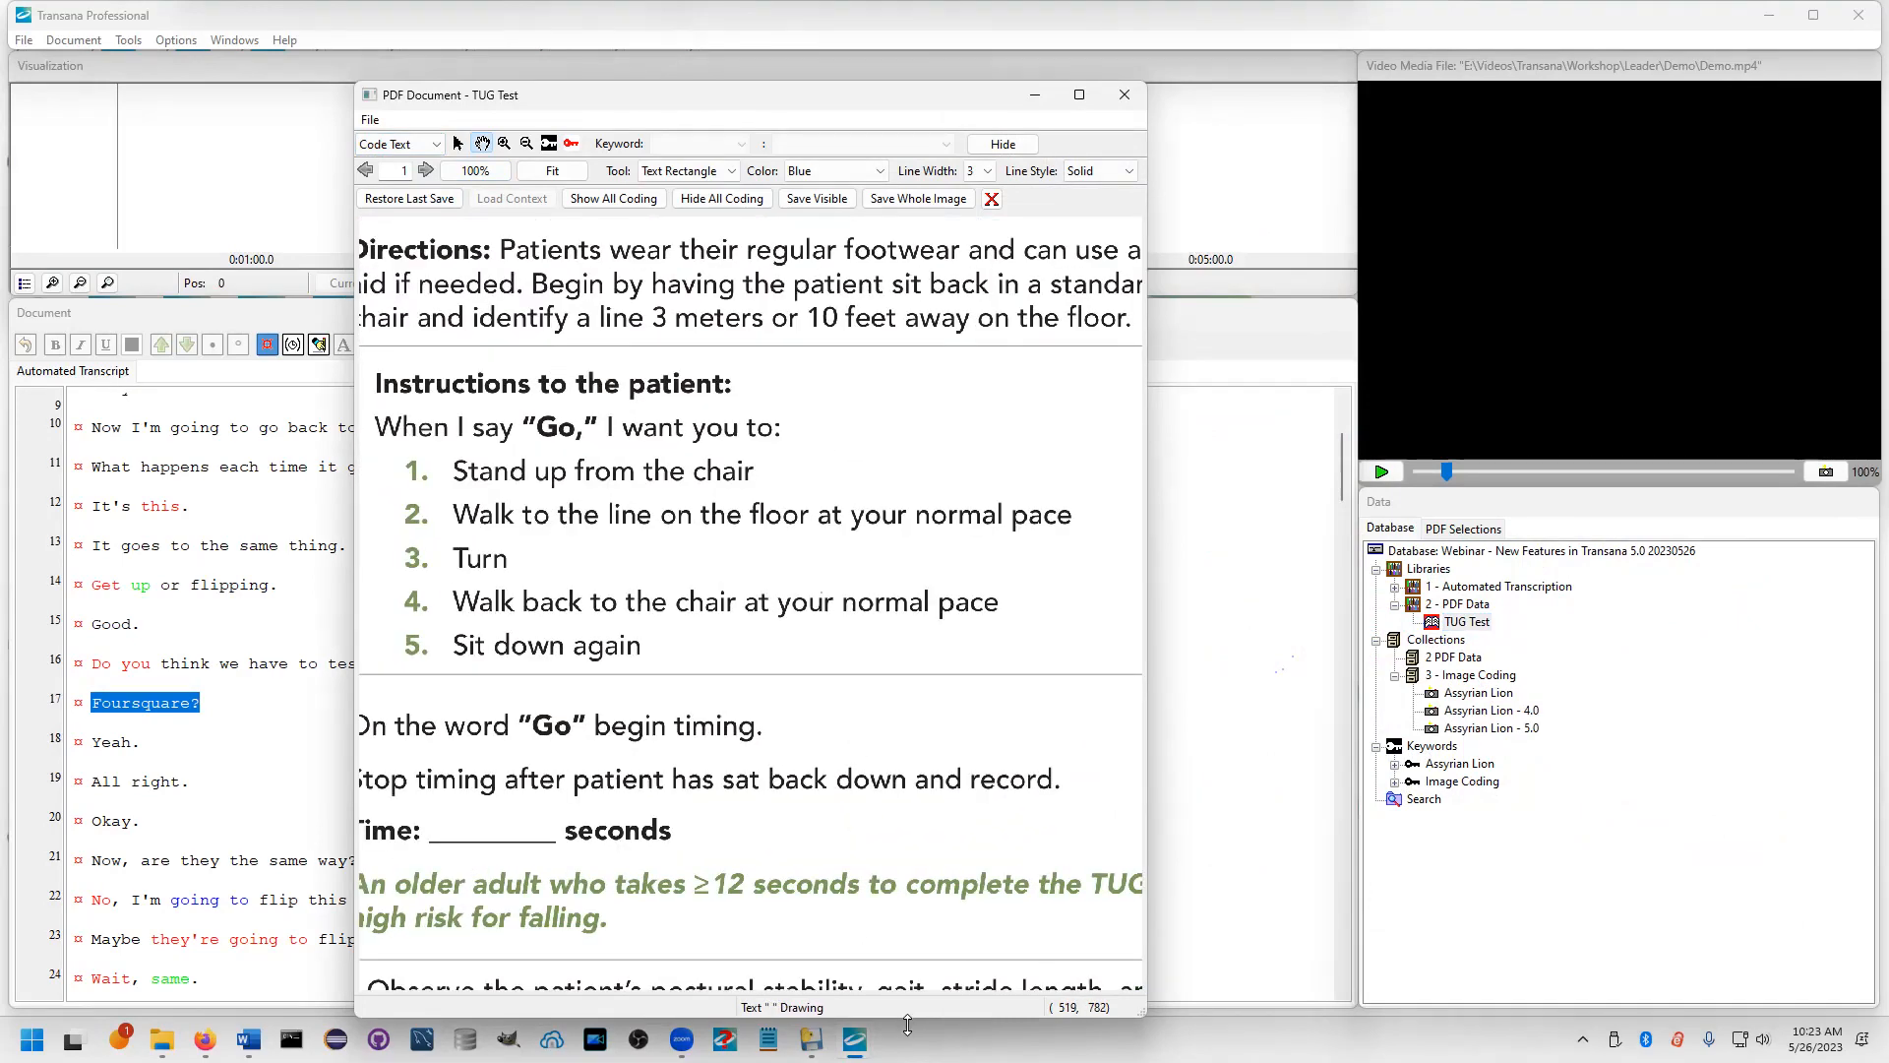
left_click_drag(907, 1024, 937, 529)
left_click_drag(891, 340, 892, 424)
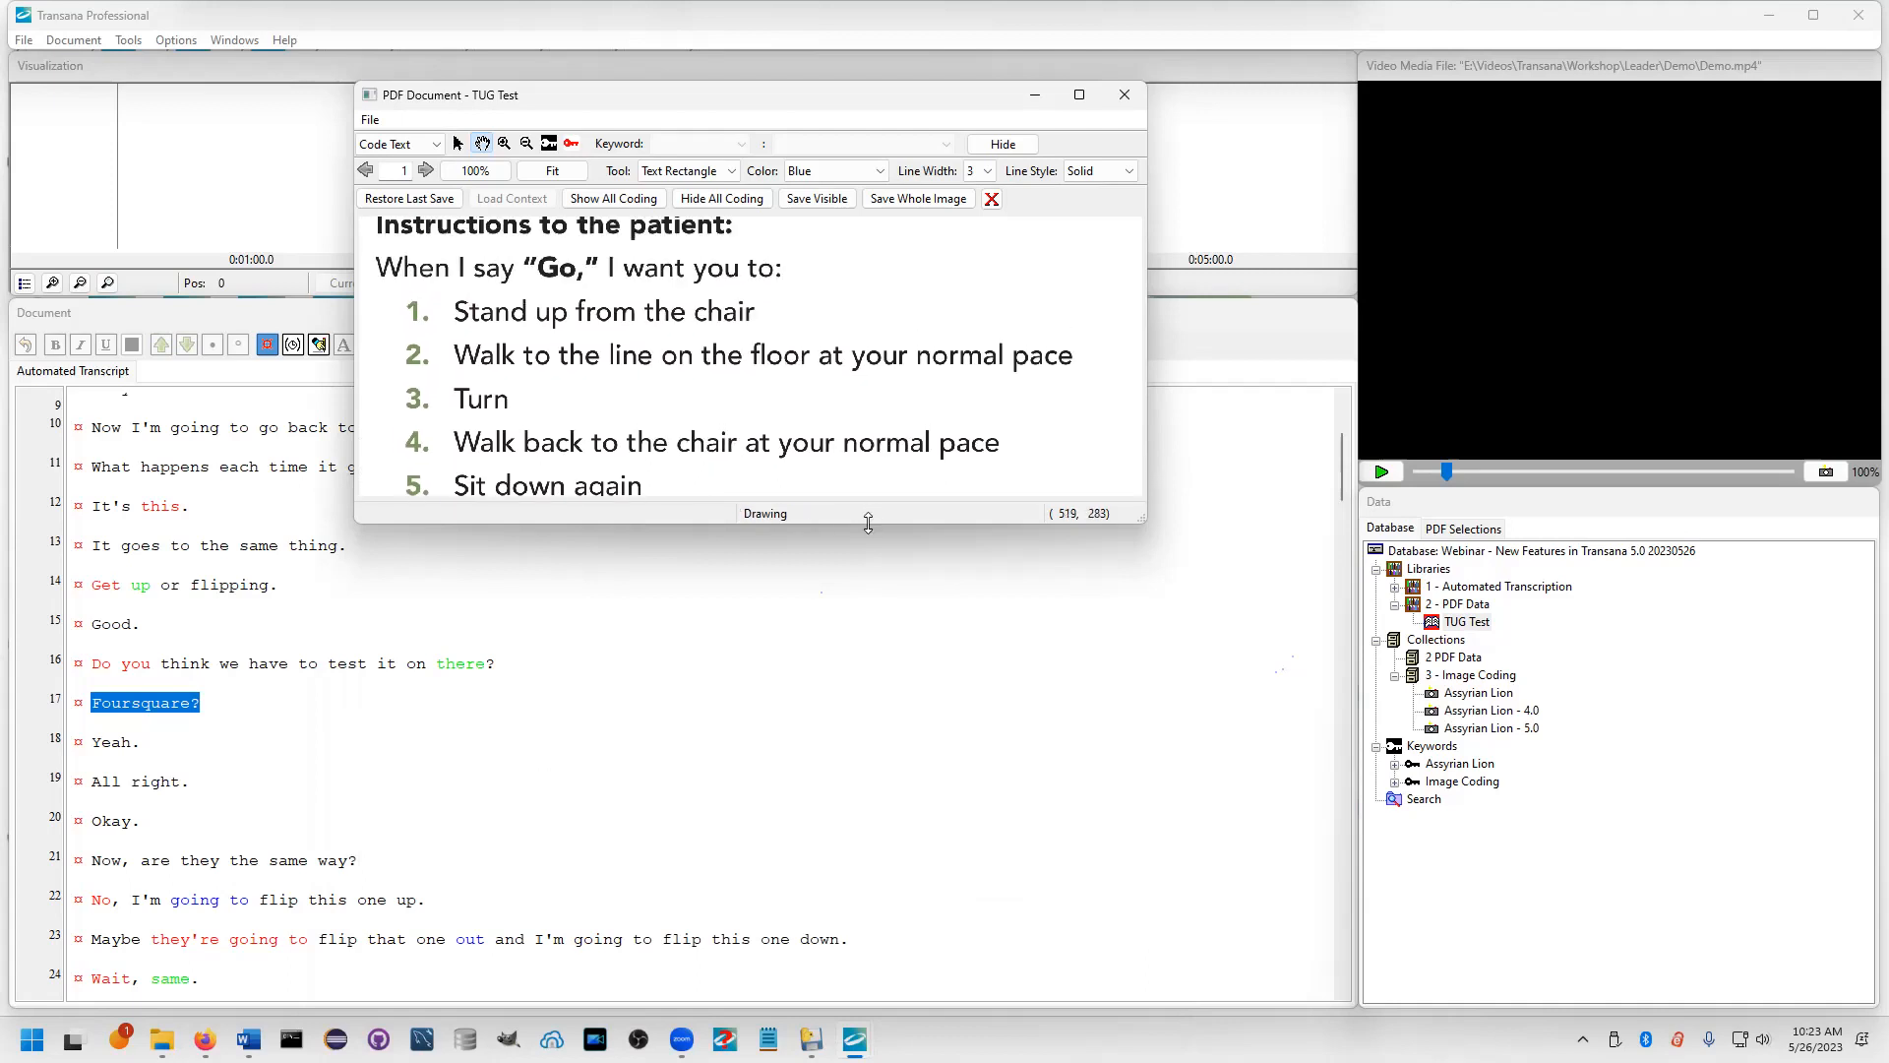
left_click_drag(867, 521, 869, 598)
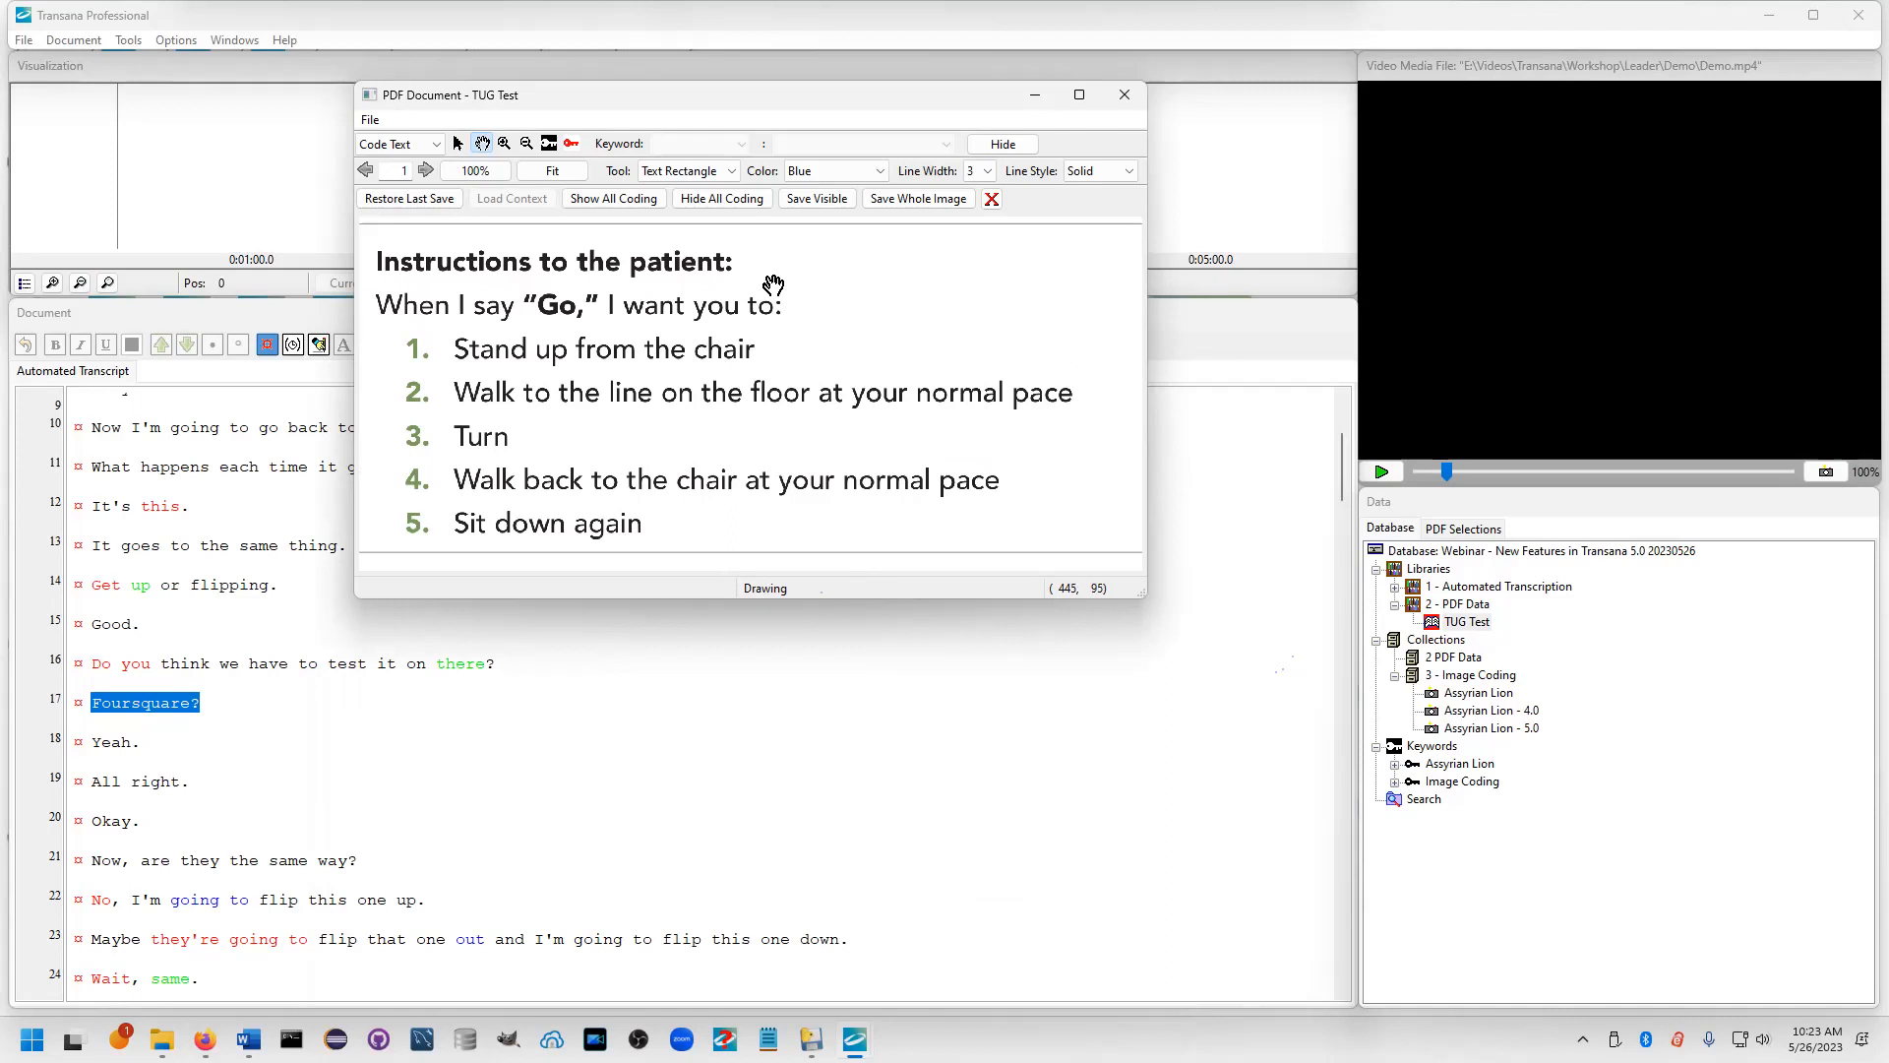
Draw a blue text rectangle around the "Instructions to the patient" heading and its numbered instructions
scroll(698, 420, "down", 2)
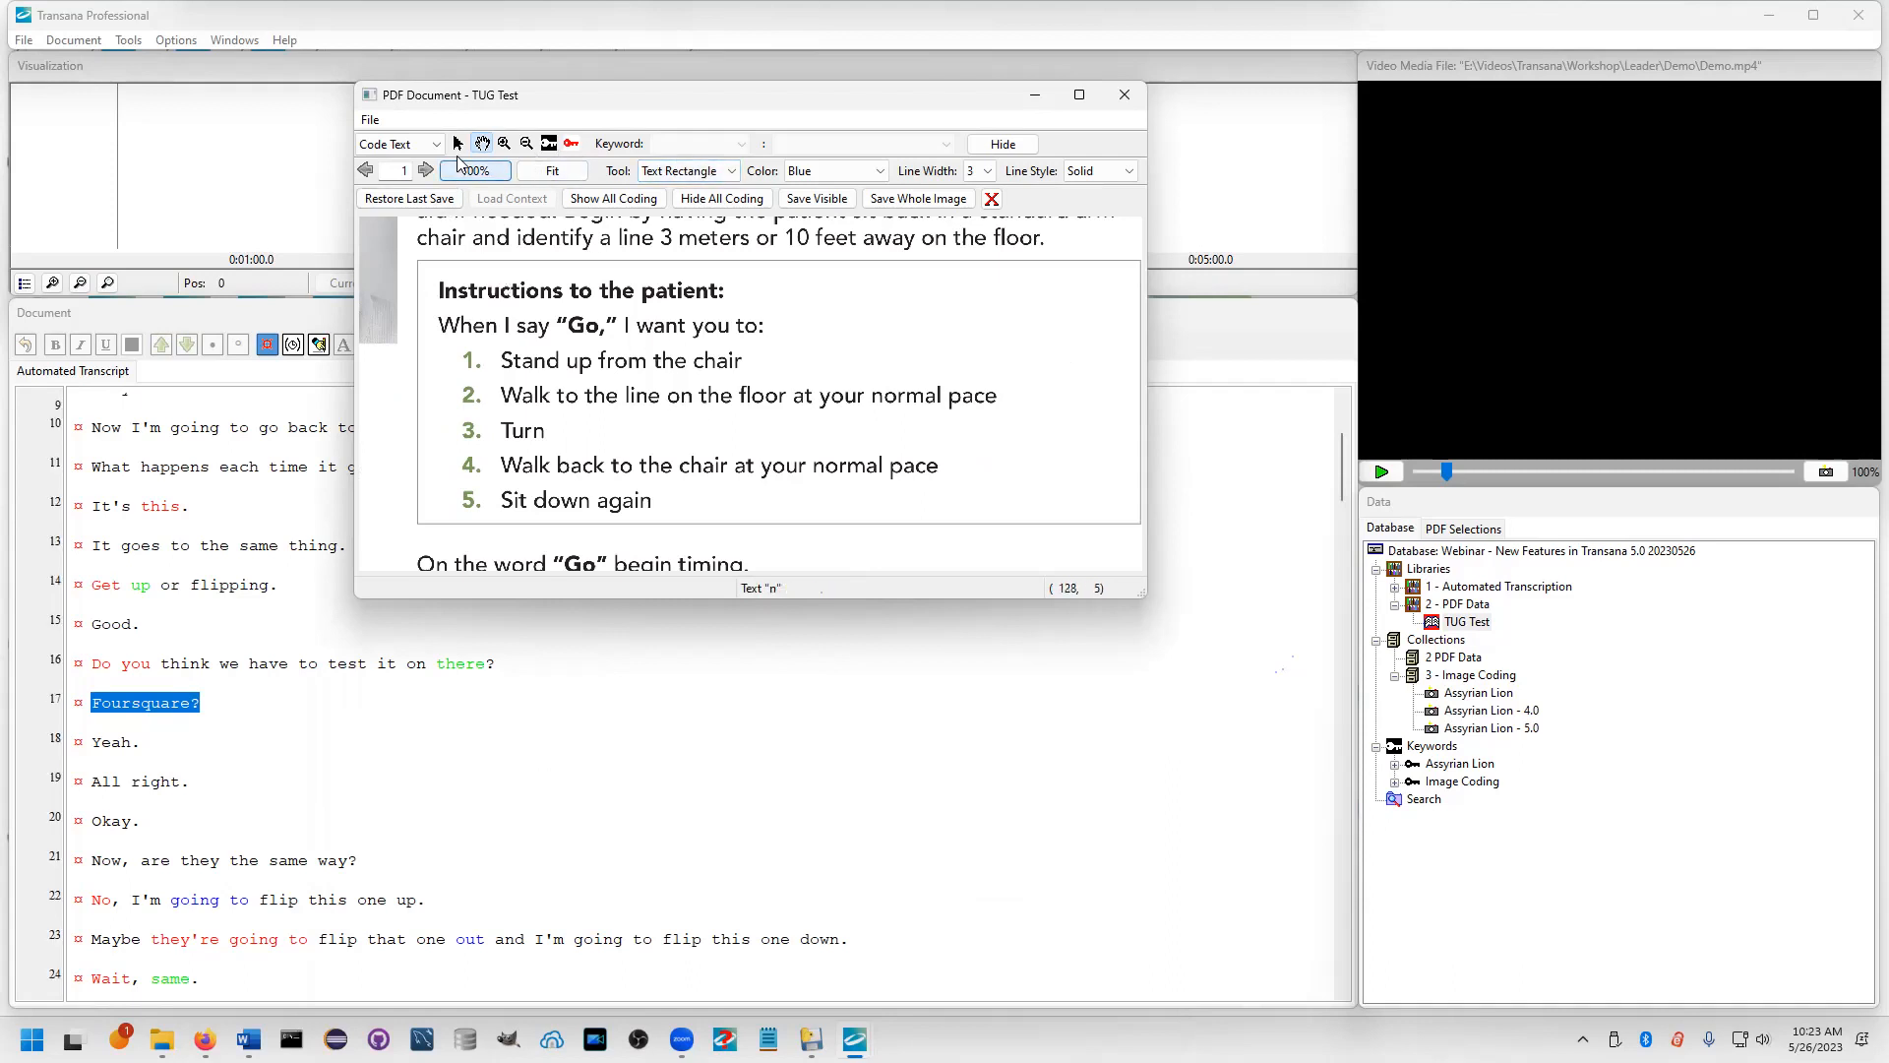
left_click(459, 144)
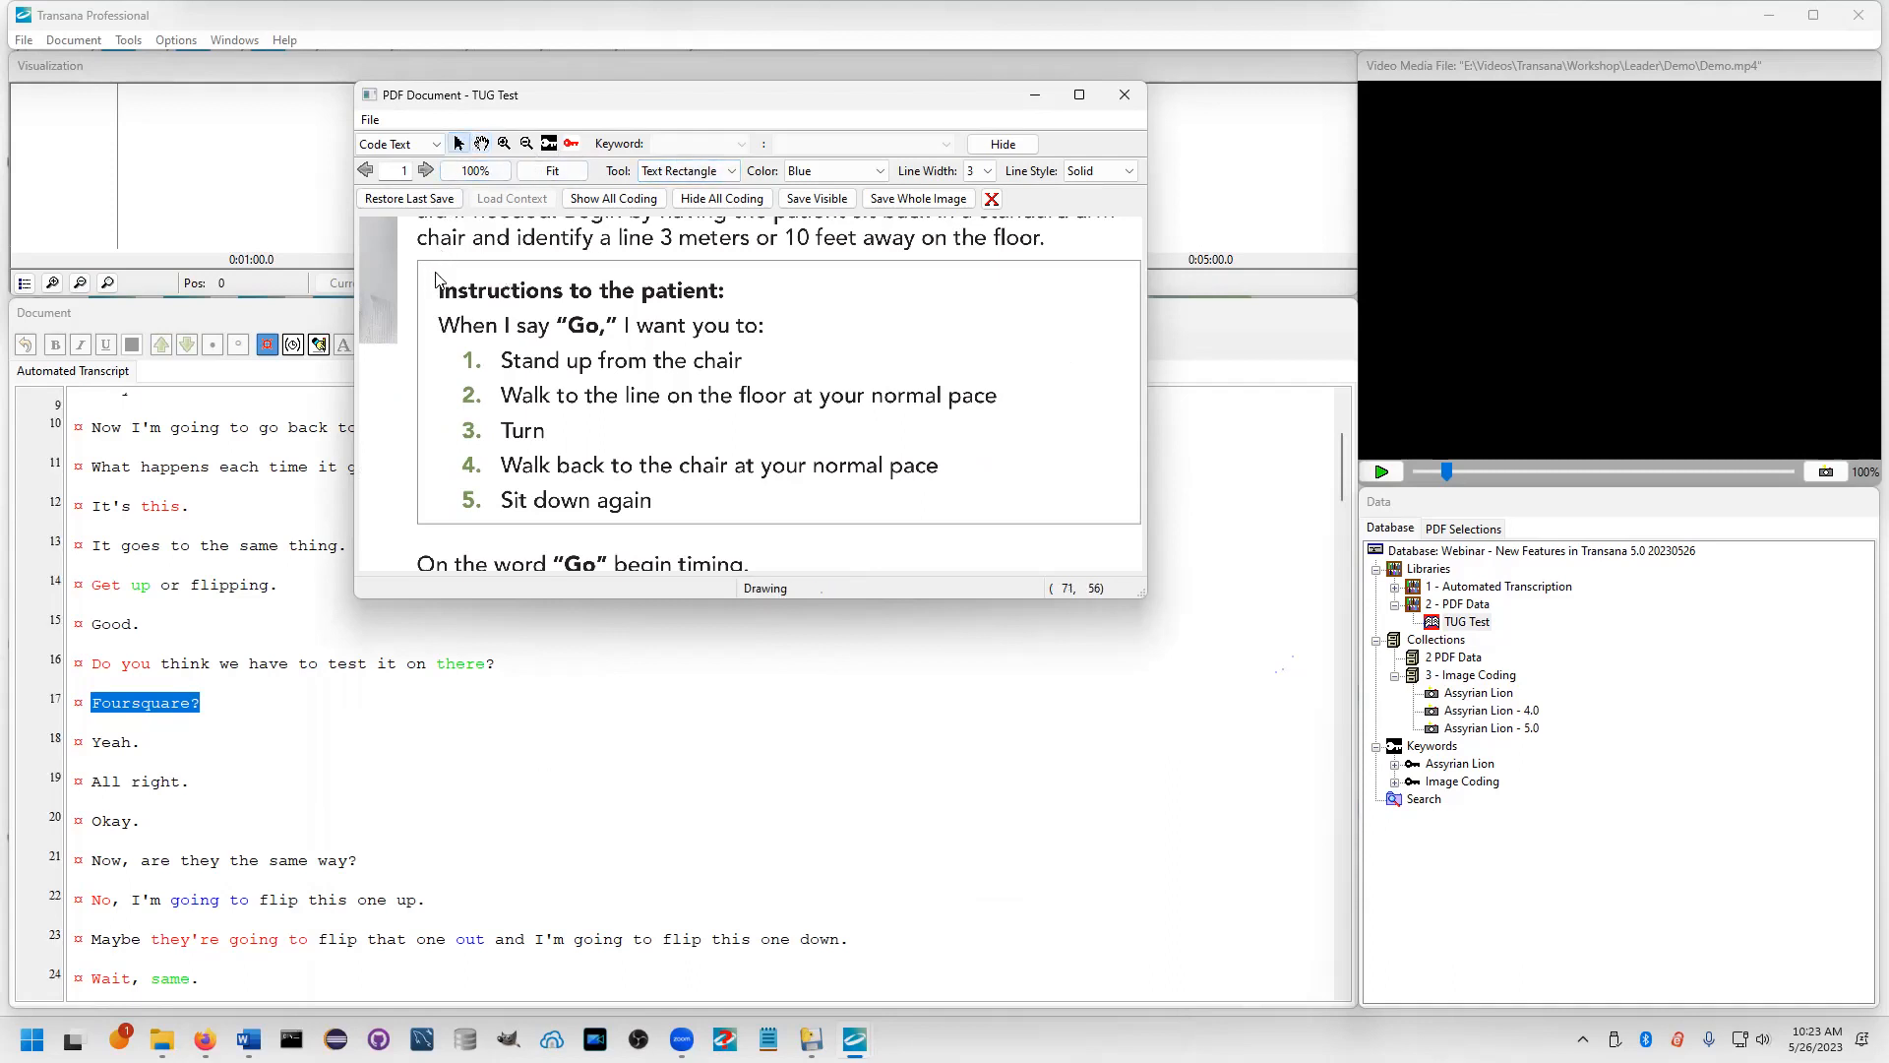
mouse_move(973, 421)
left_mouse_down()
mouse_move(1035, 513)
mouse_move(1023, 534)
left_mouse_up()
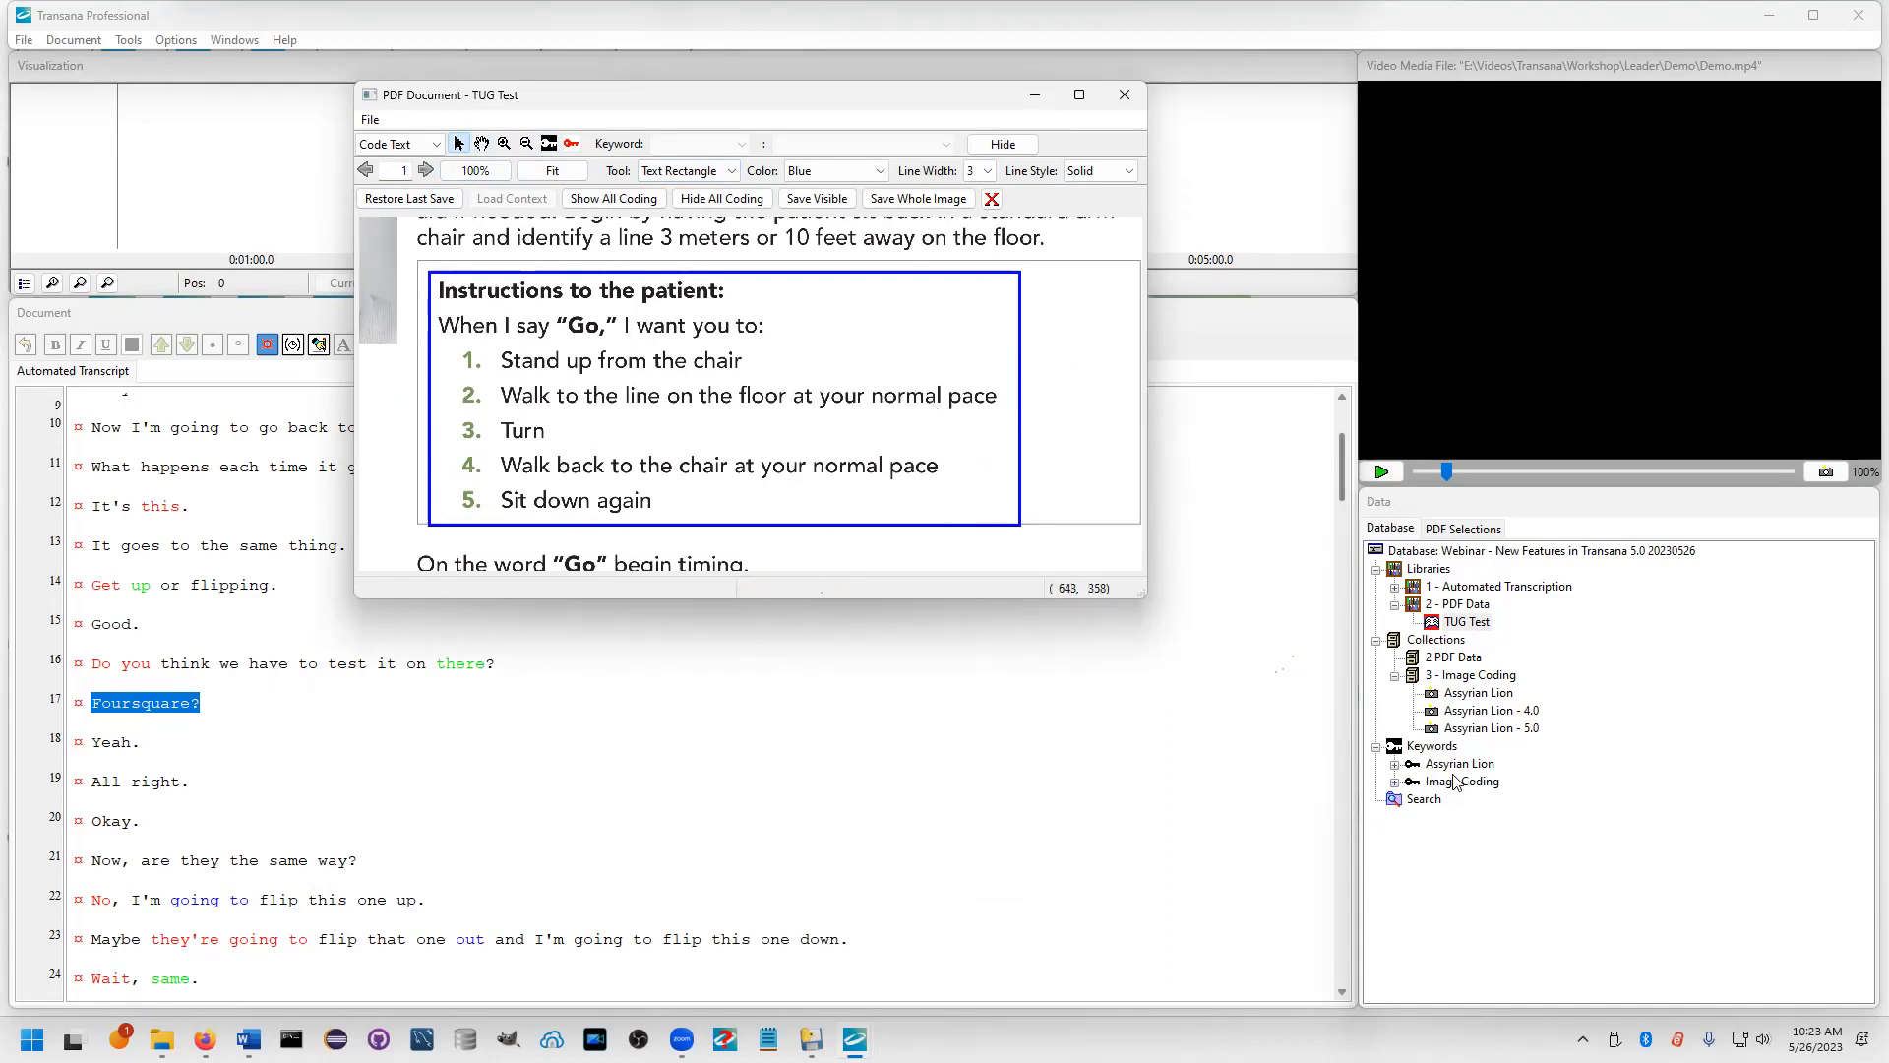
Start a new PDF quote in the "2 PDF Data" collection with the Quote ID "TUG Instructions"
left_click(1470, 660)
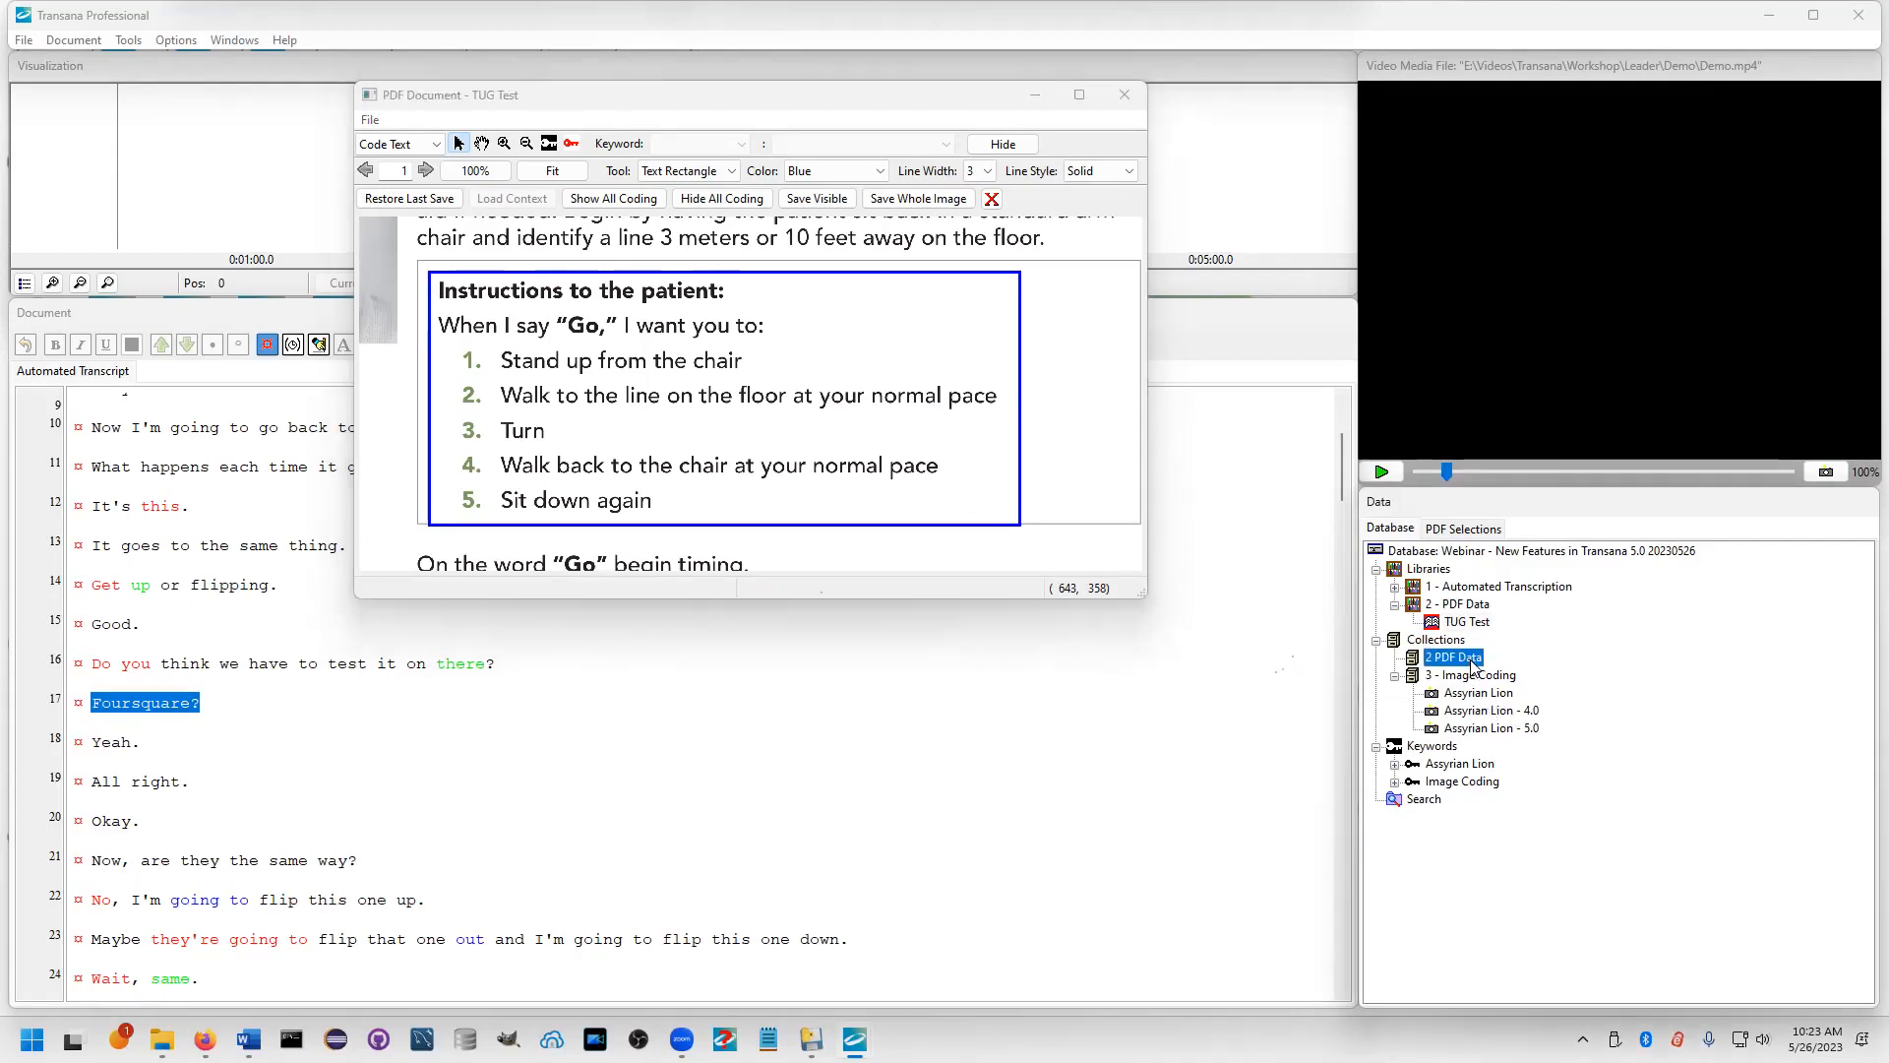
right_click(1471, 664)
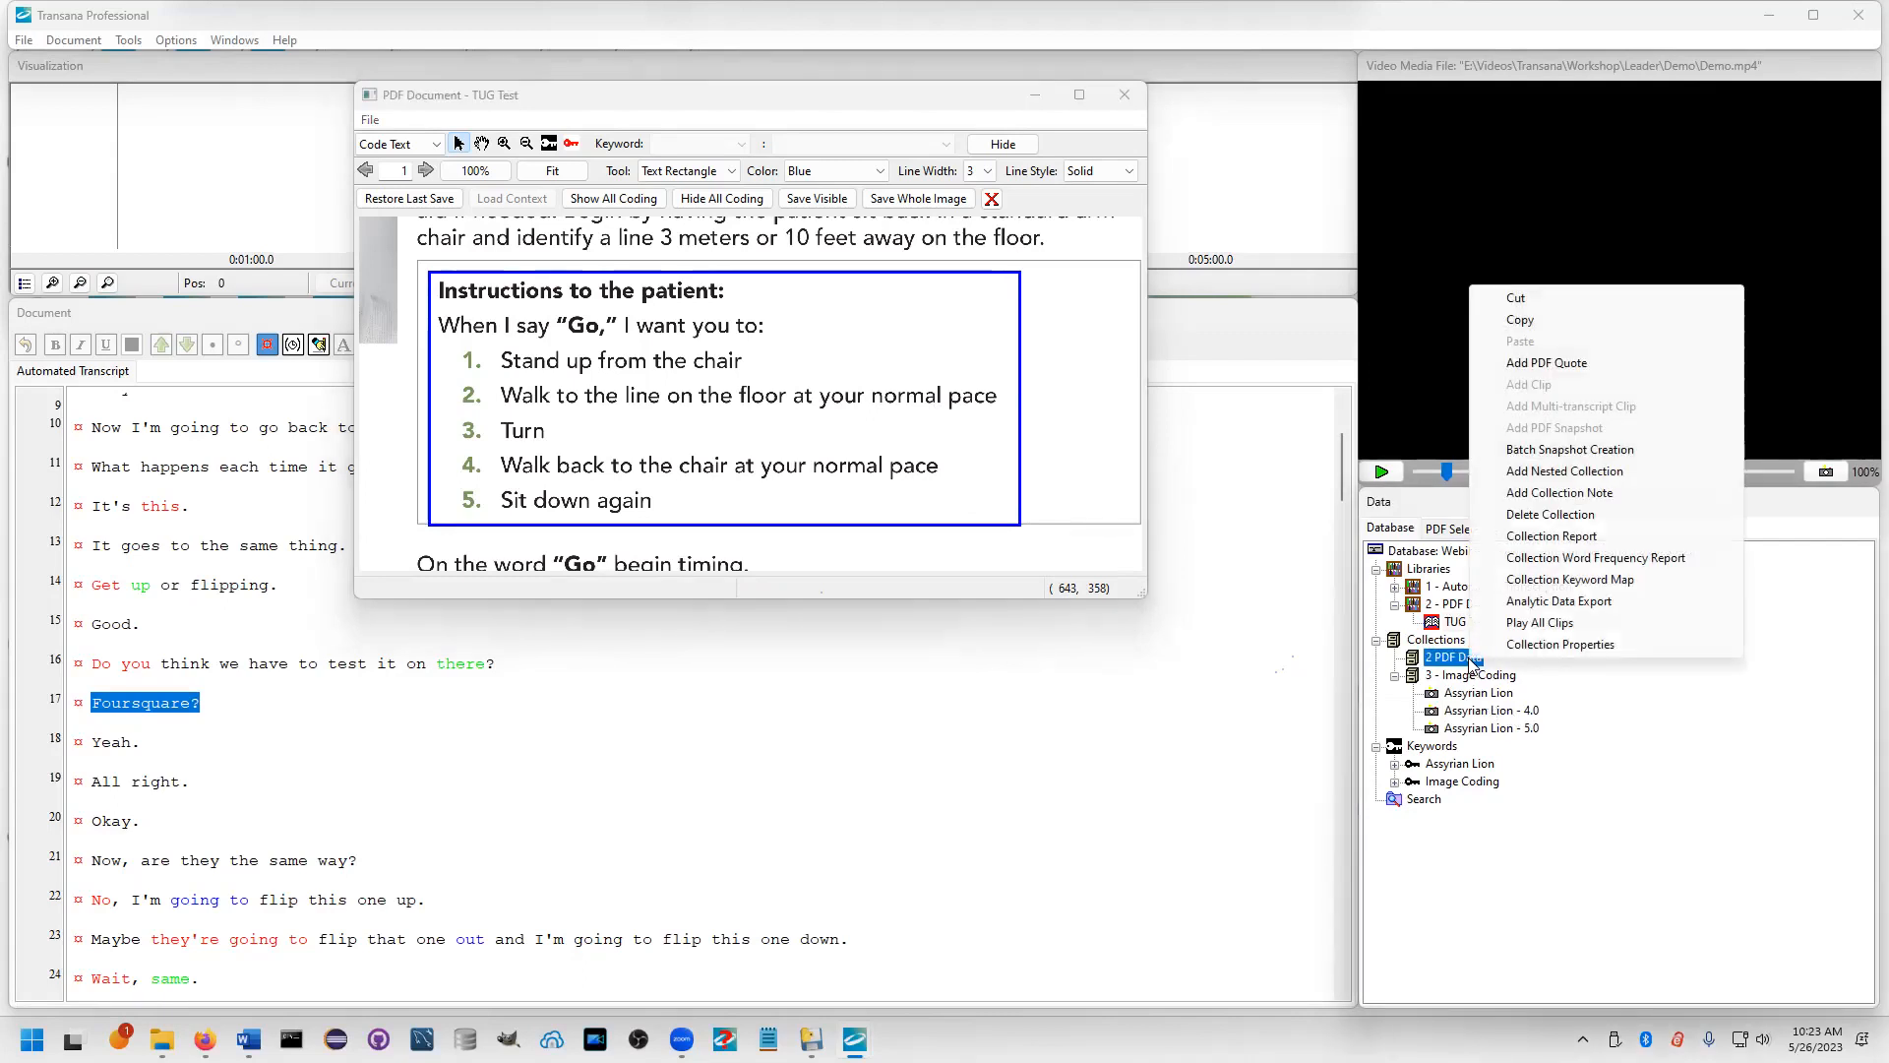
left_click(1573, 364)
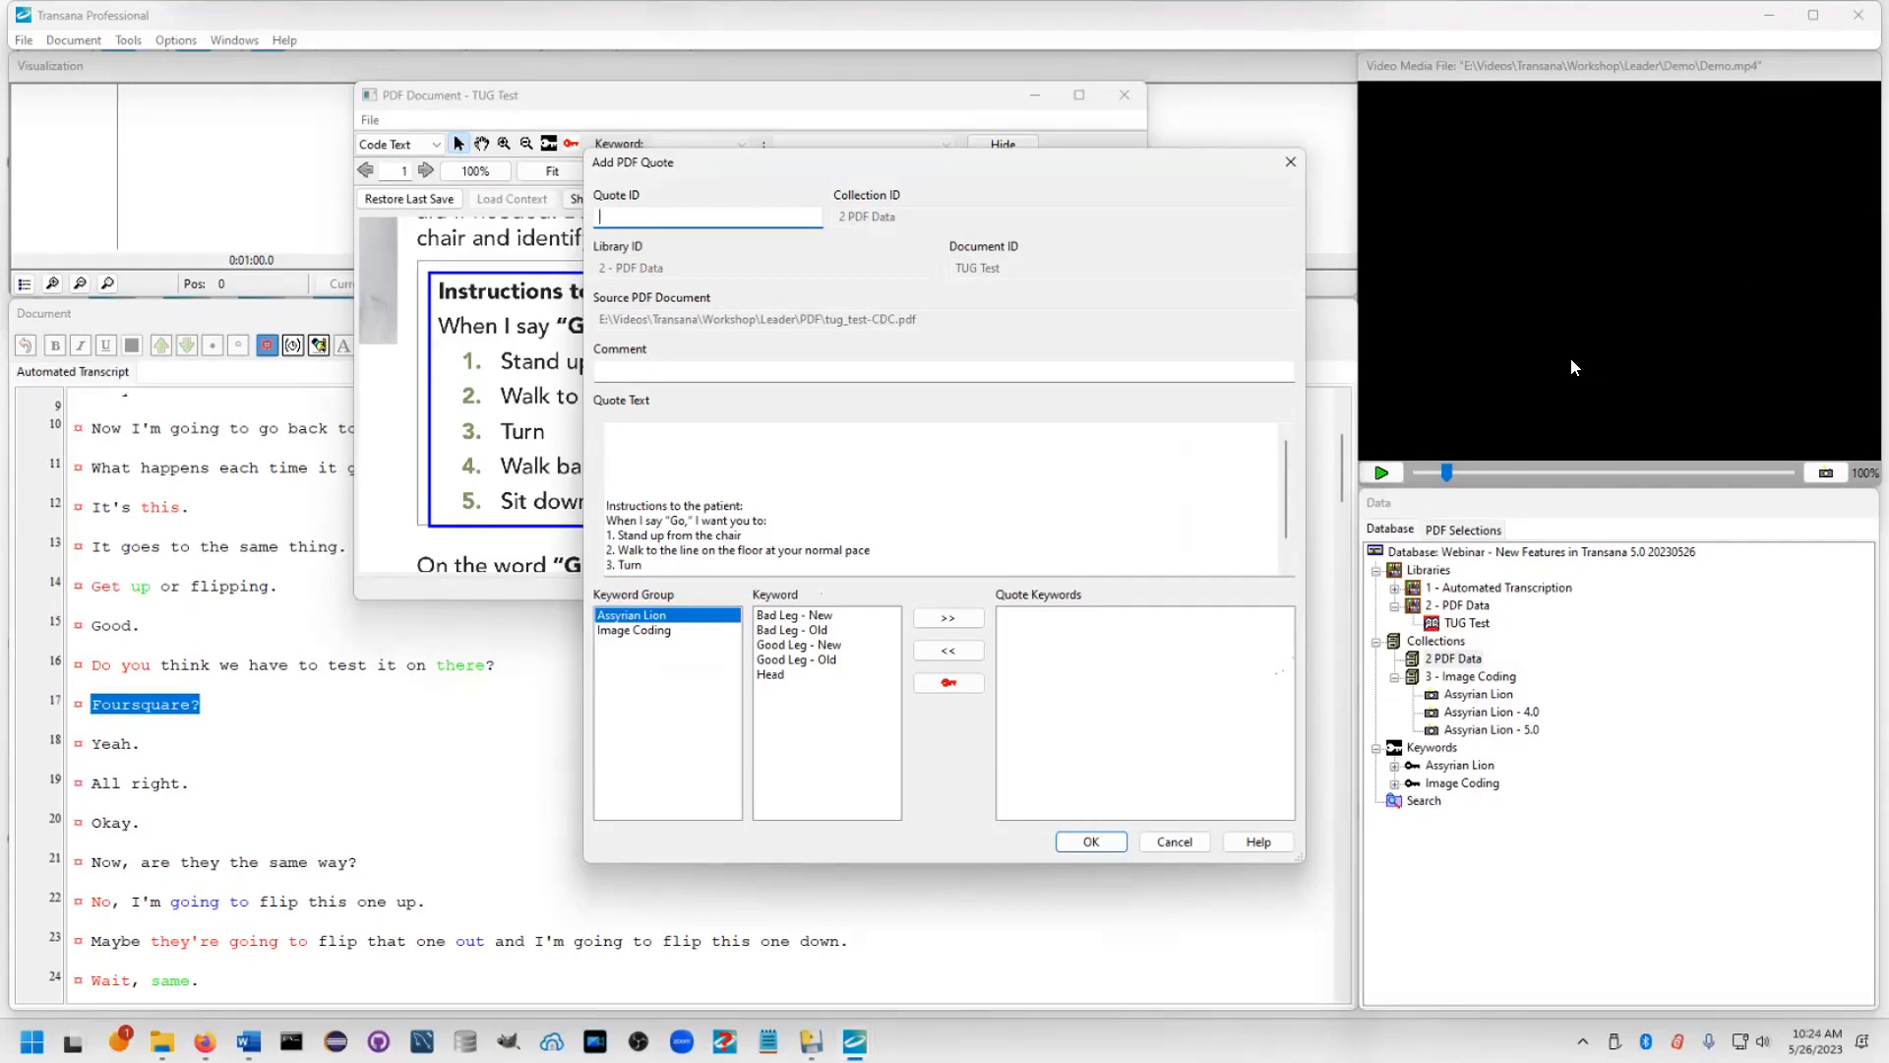
type("TUG Insdtruction")
key("BackSpace")
left_click(706, 222)
type("s")
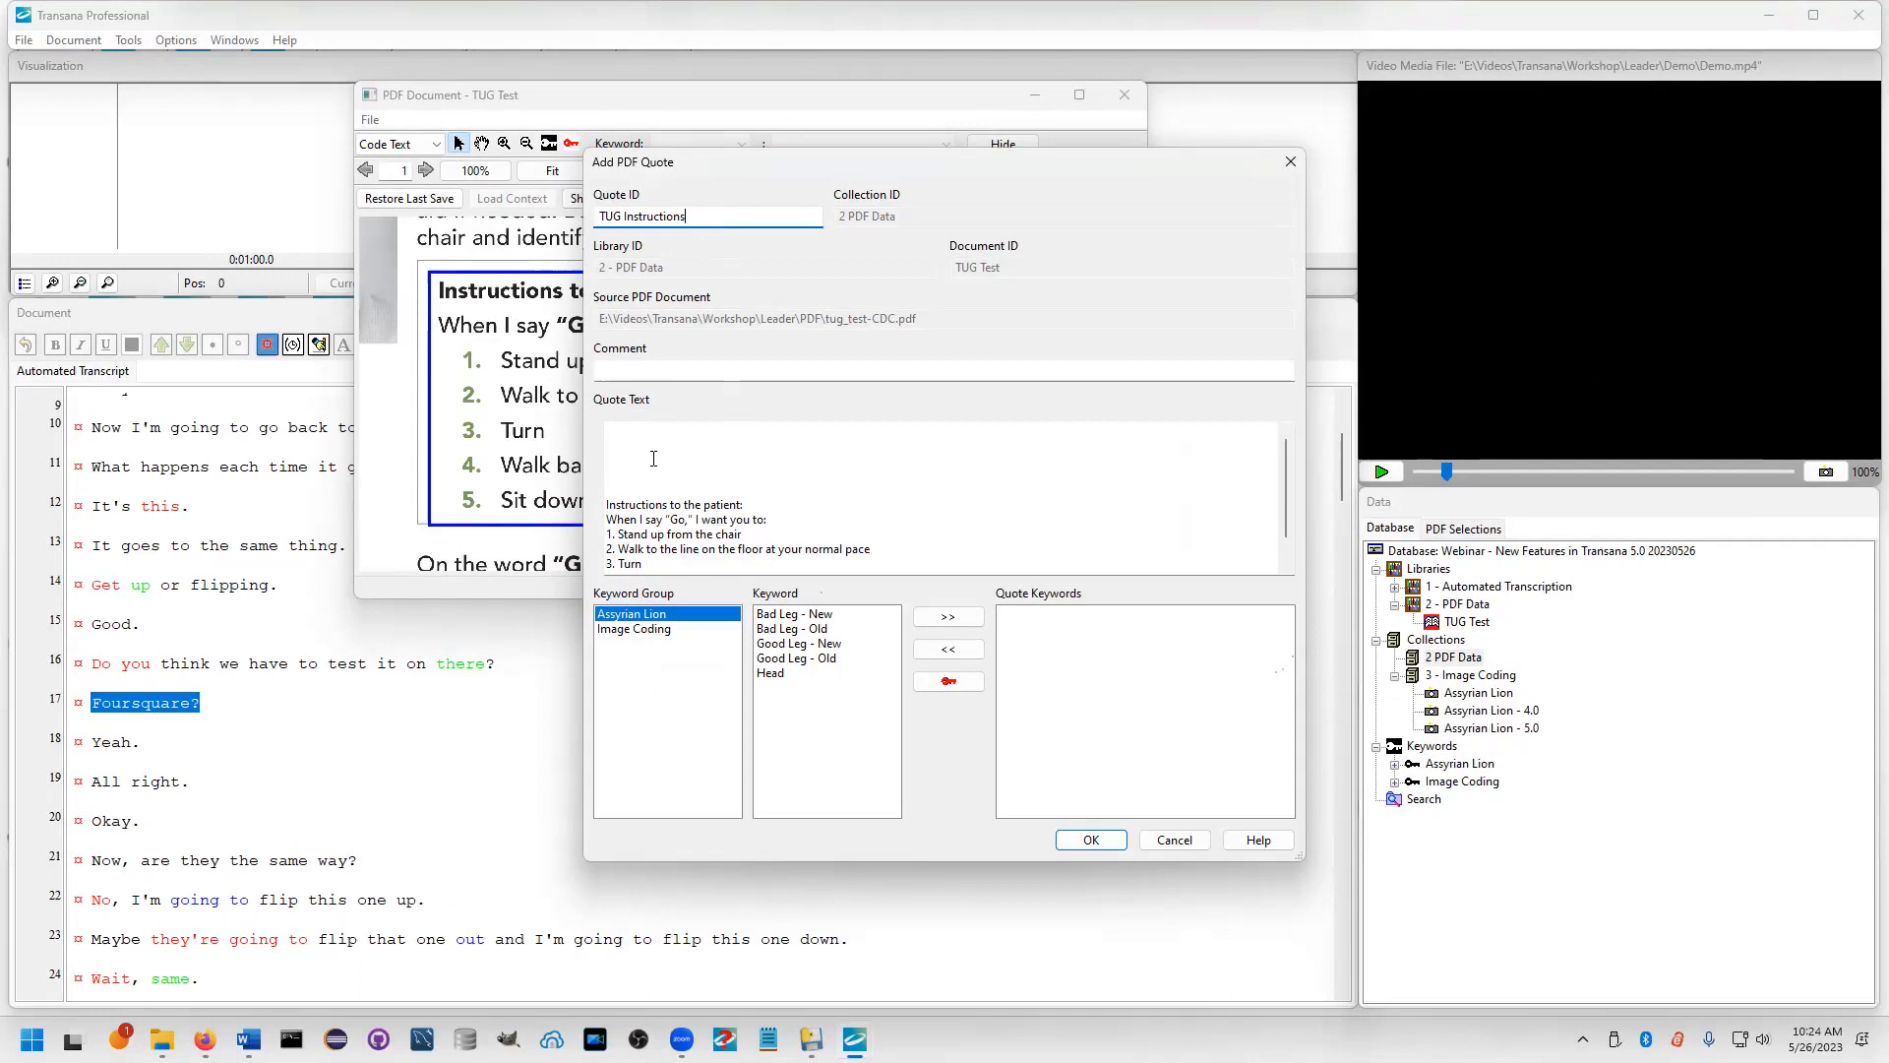
Delete the blank lines before "Instructions to the patient:" in the quote text and save the quote
left_click(777, 566)
scroll(785, 556, "down", 1)
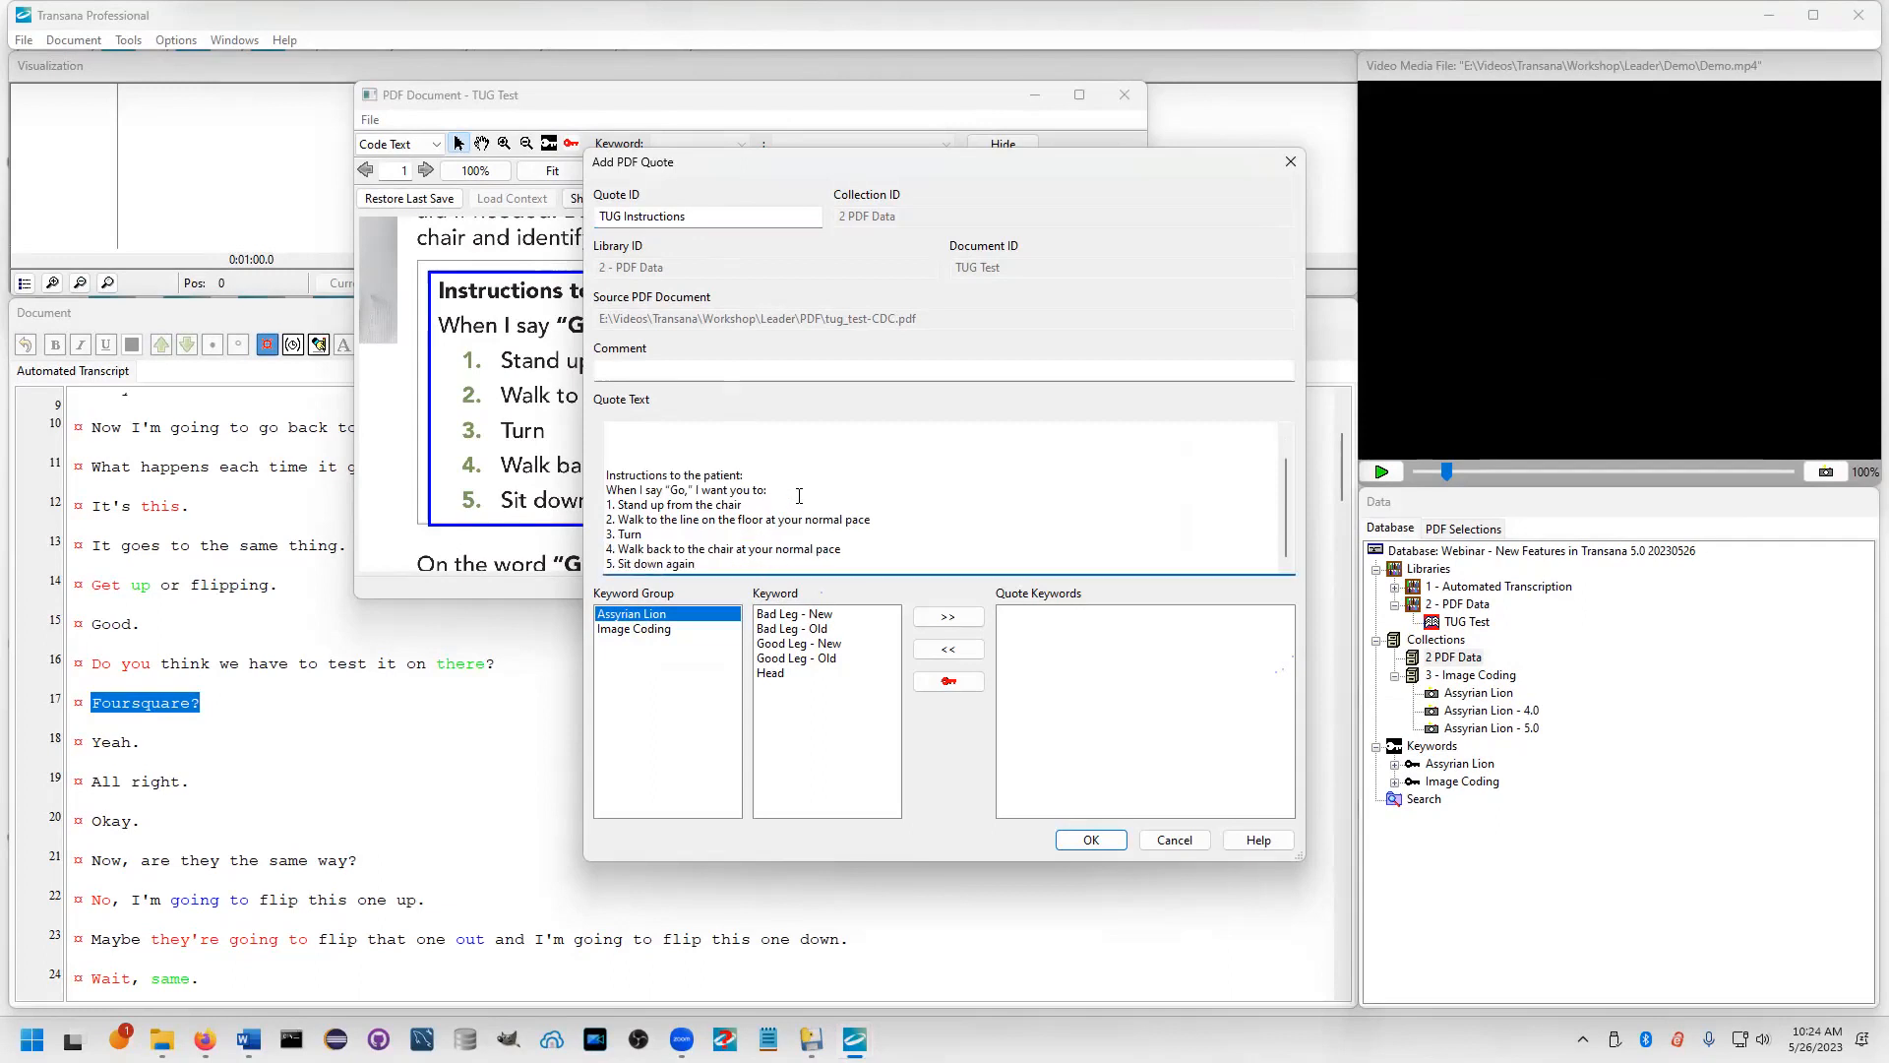
scroll(718, 495, "up", 1)
left_click(629, 433)
key("shift+Down")
key("shift+Down")
key("shift+Down")
key("shift+Down")
key("shift+Down")
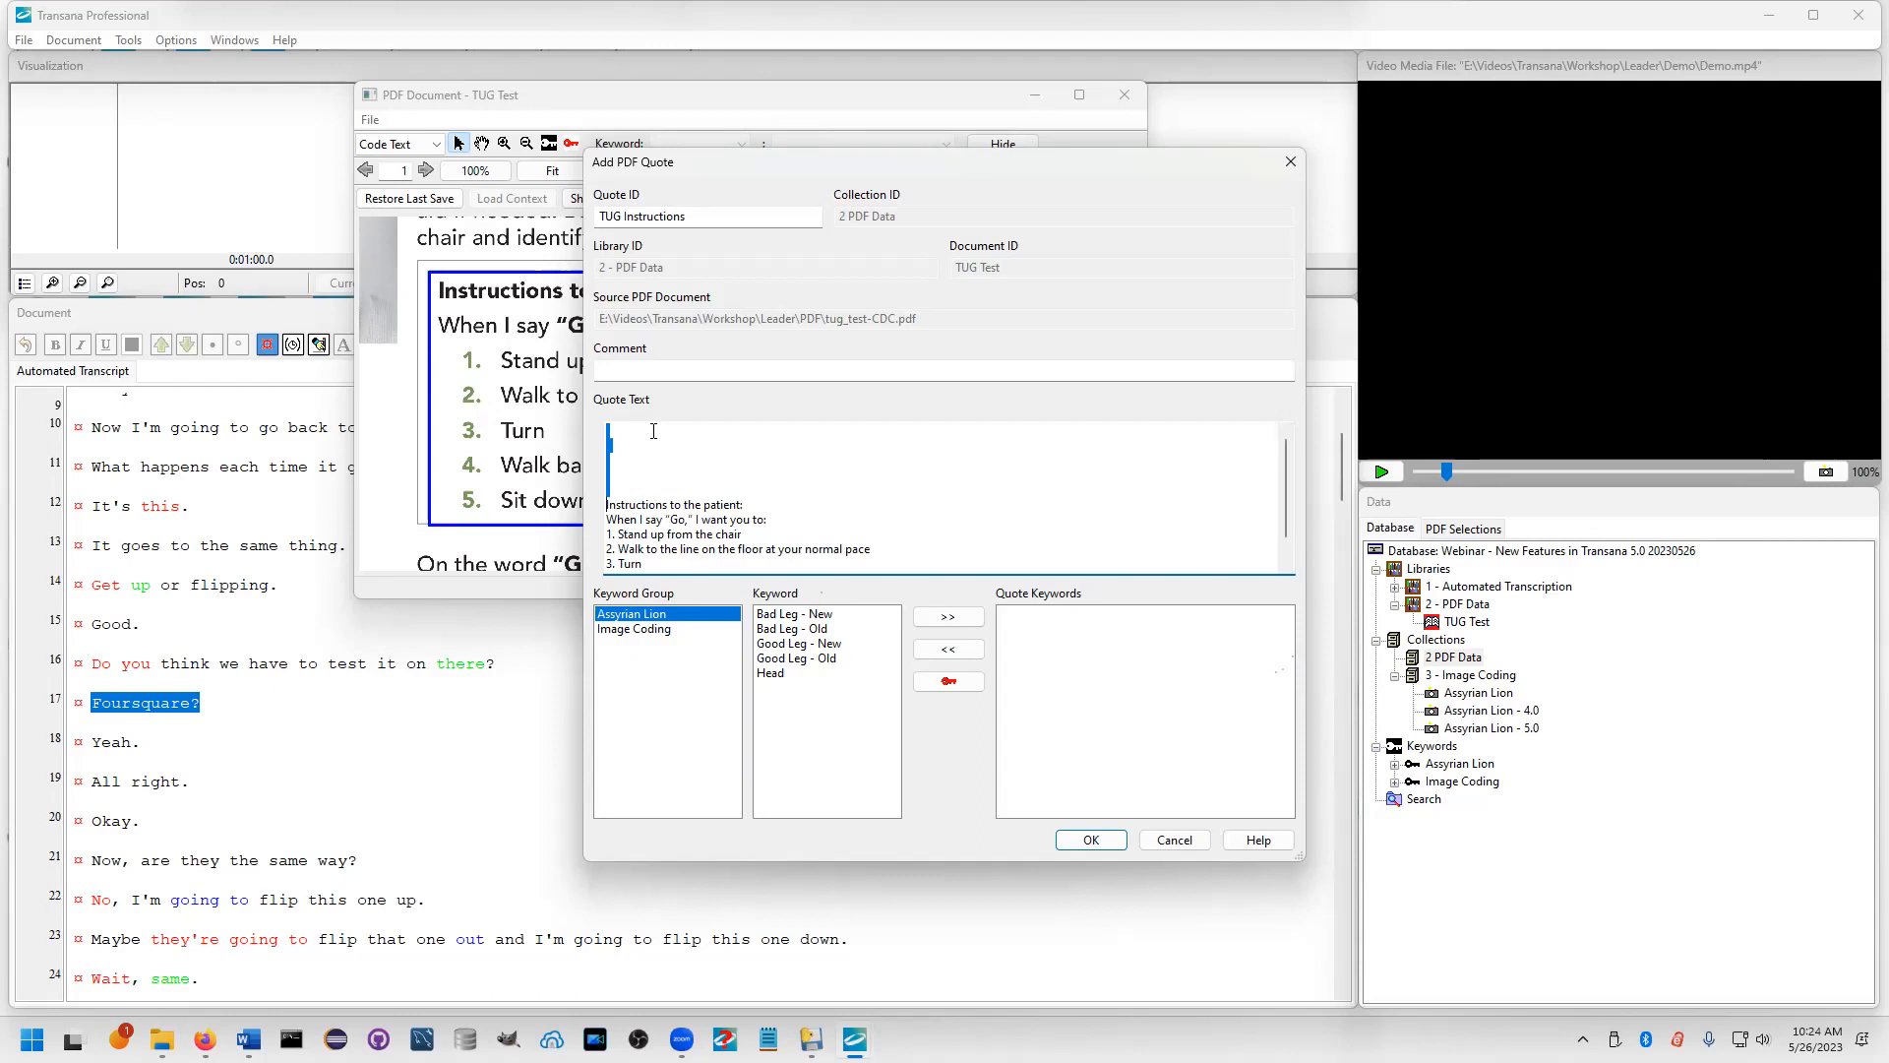
key("Delete")
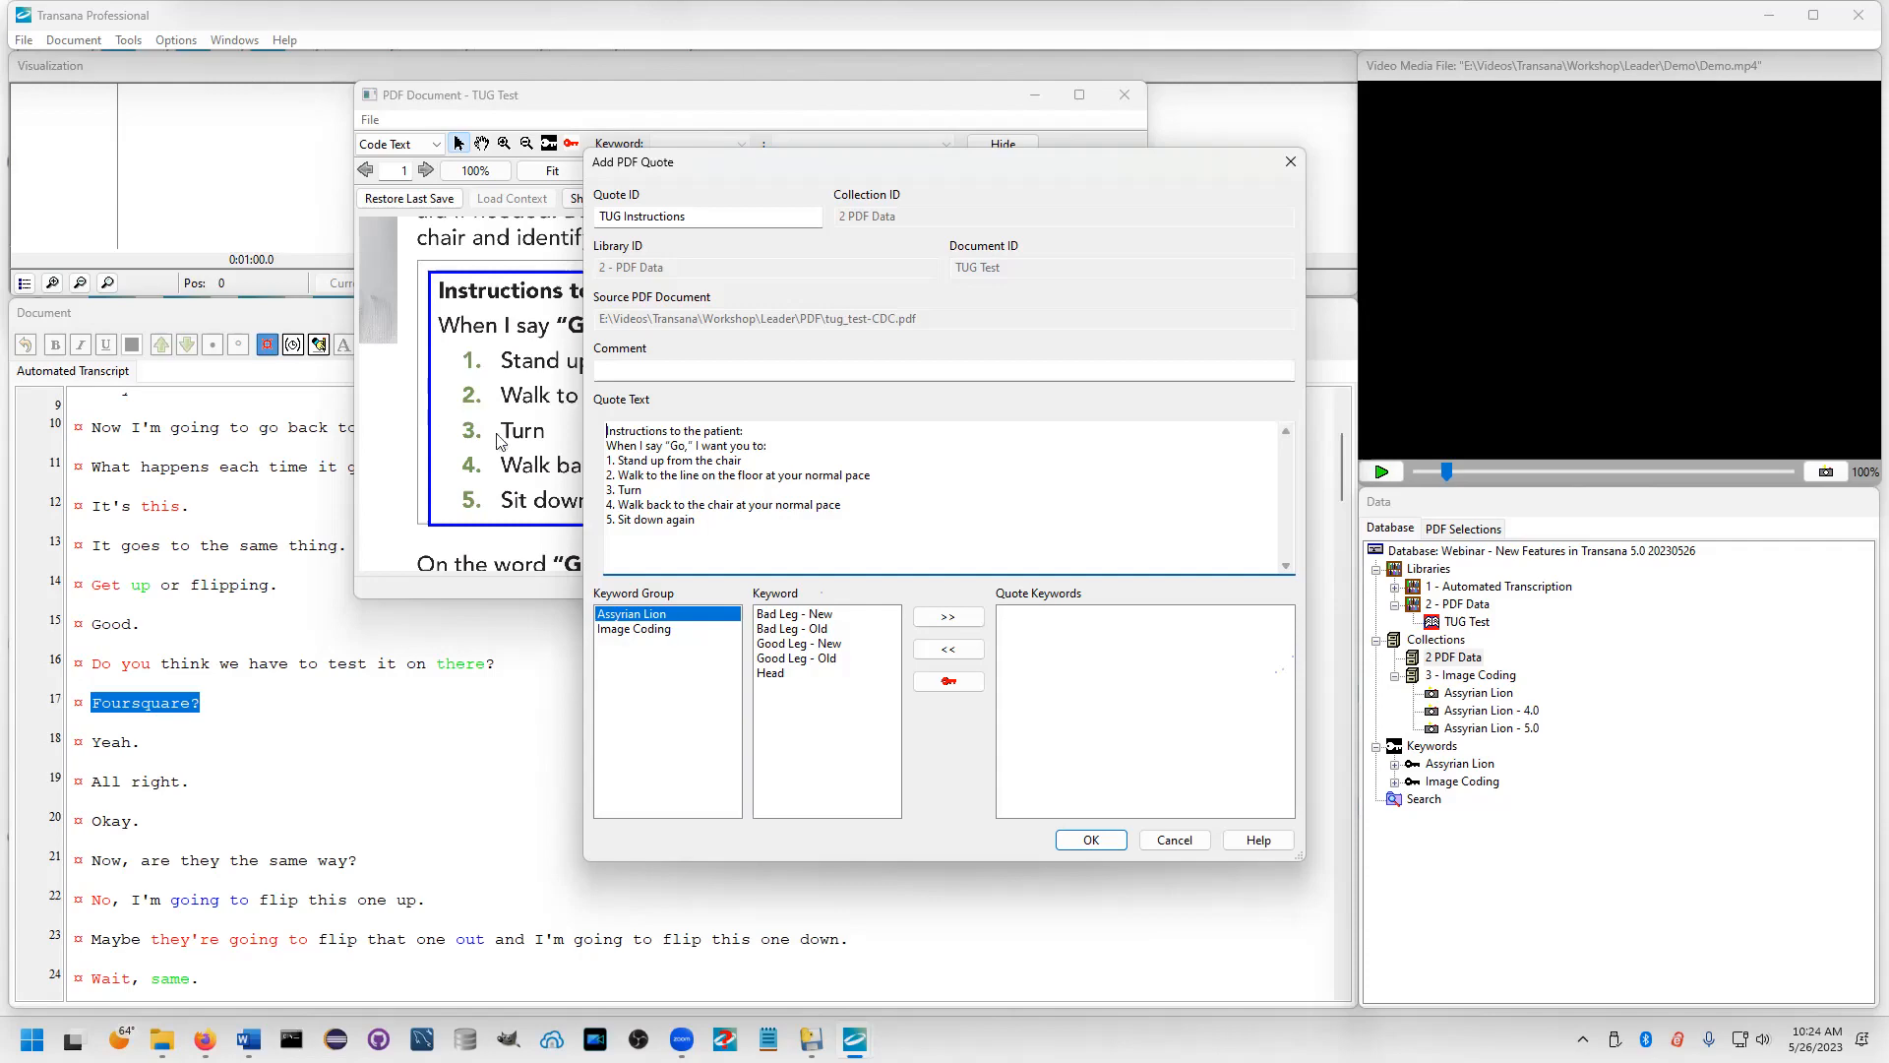
left_click(1091, 839)
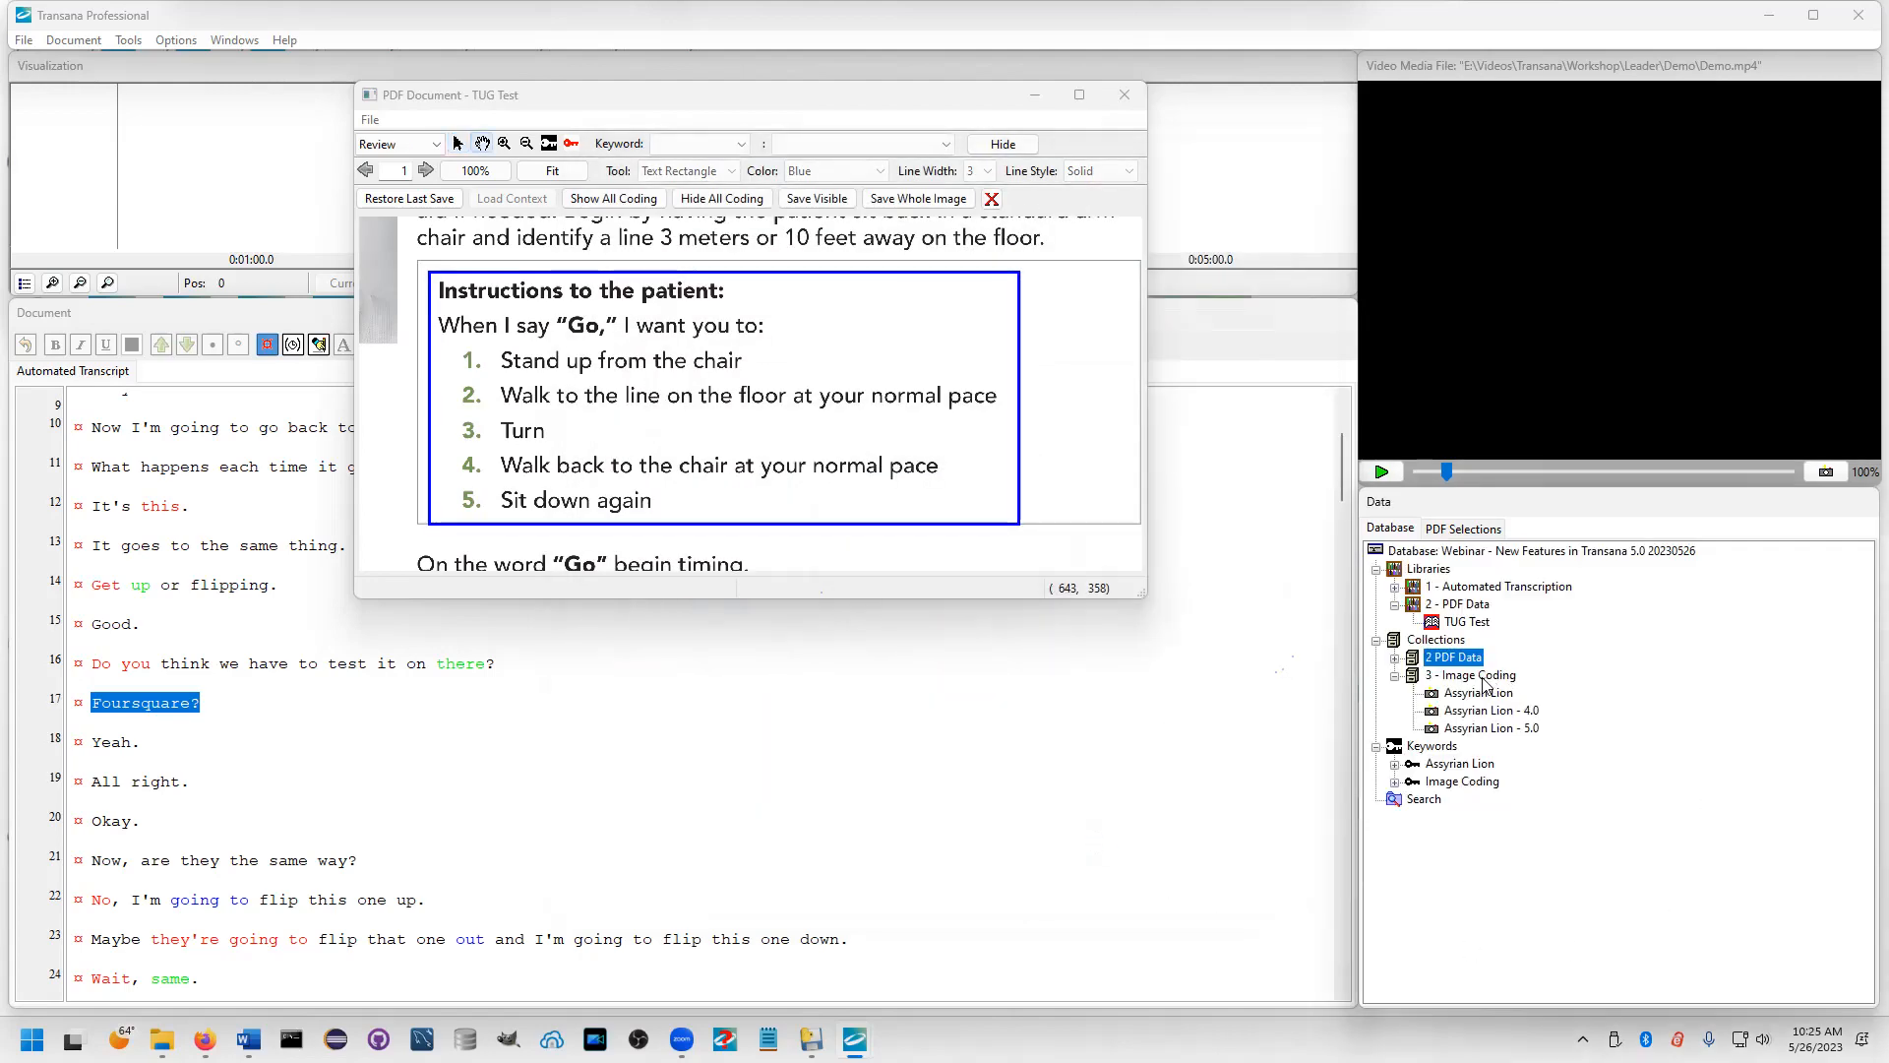
Expand the "2 PDF Data" collection, close the TUG Test document and open the TUG Instructions quote
left_click(1394, 659)
left_click(1467, 677)
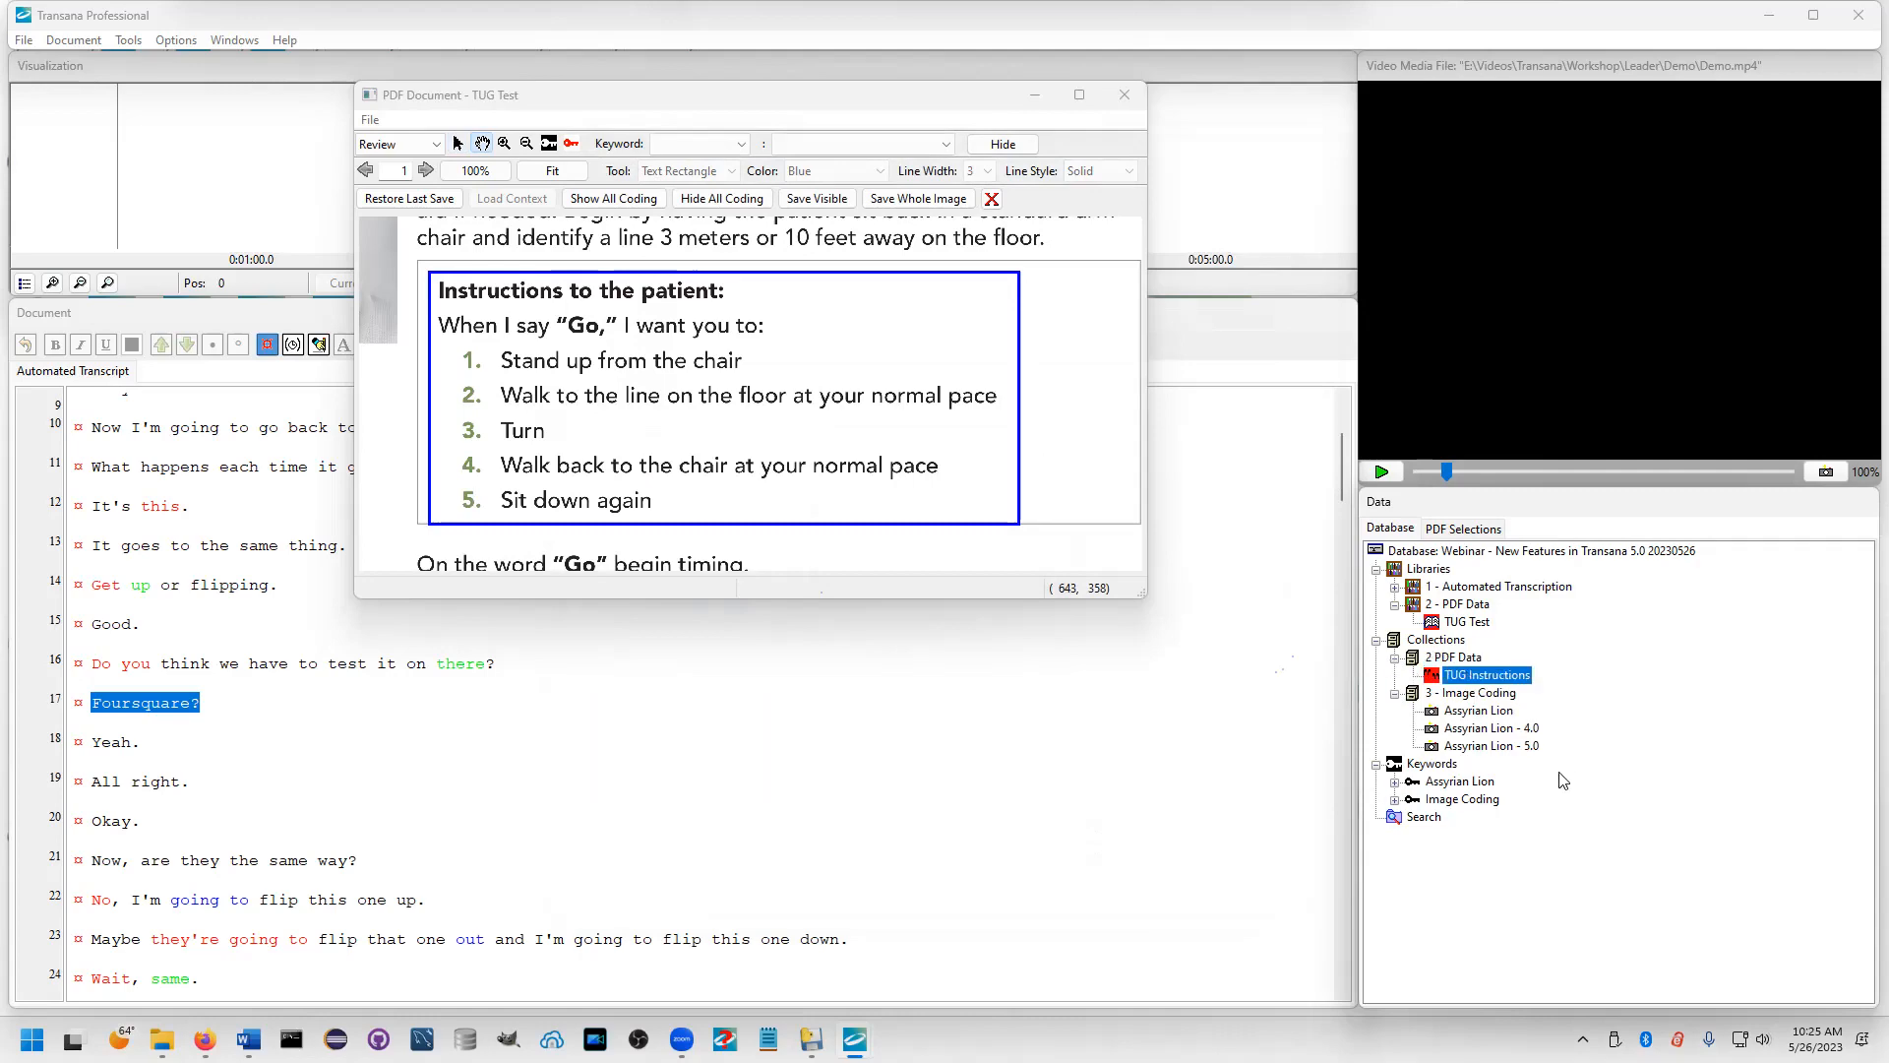
left_click(1124, 94)
double_click(1485, 675)
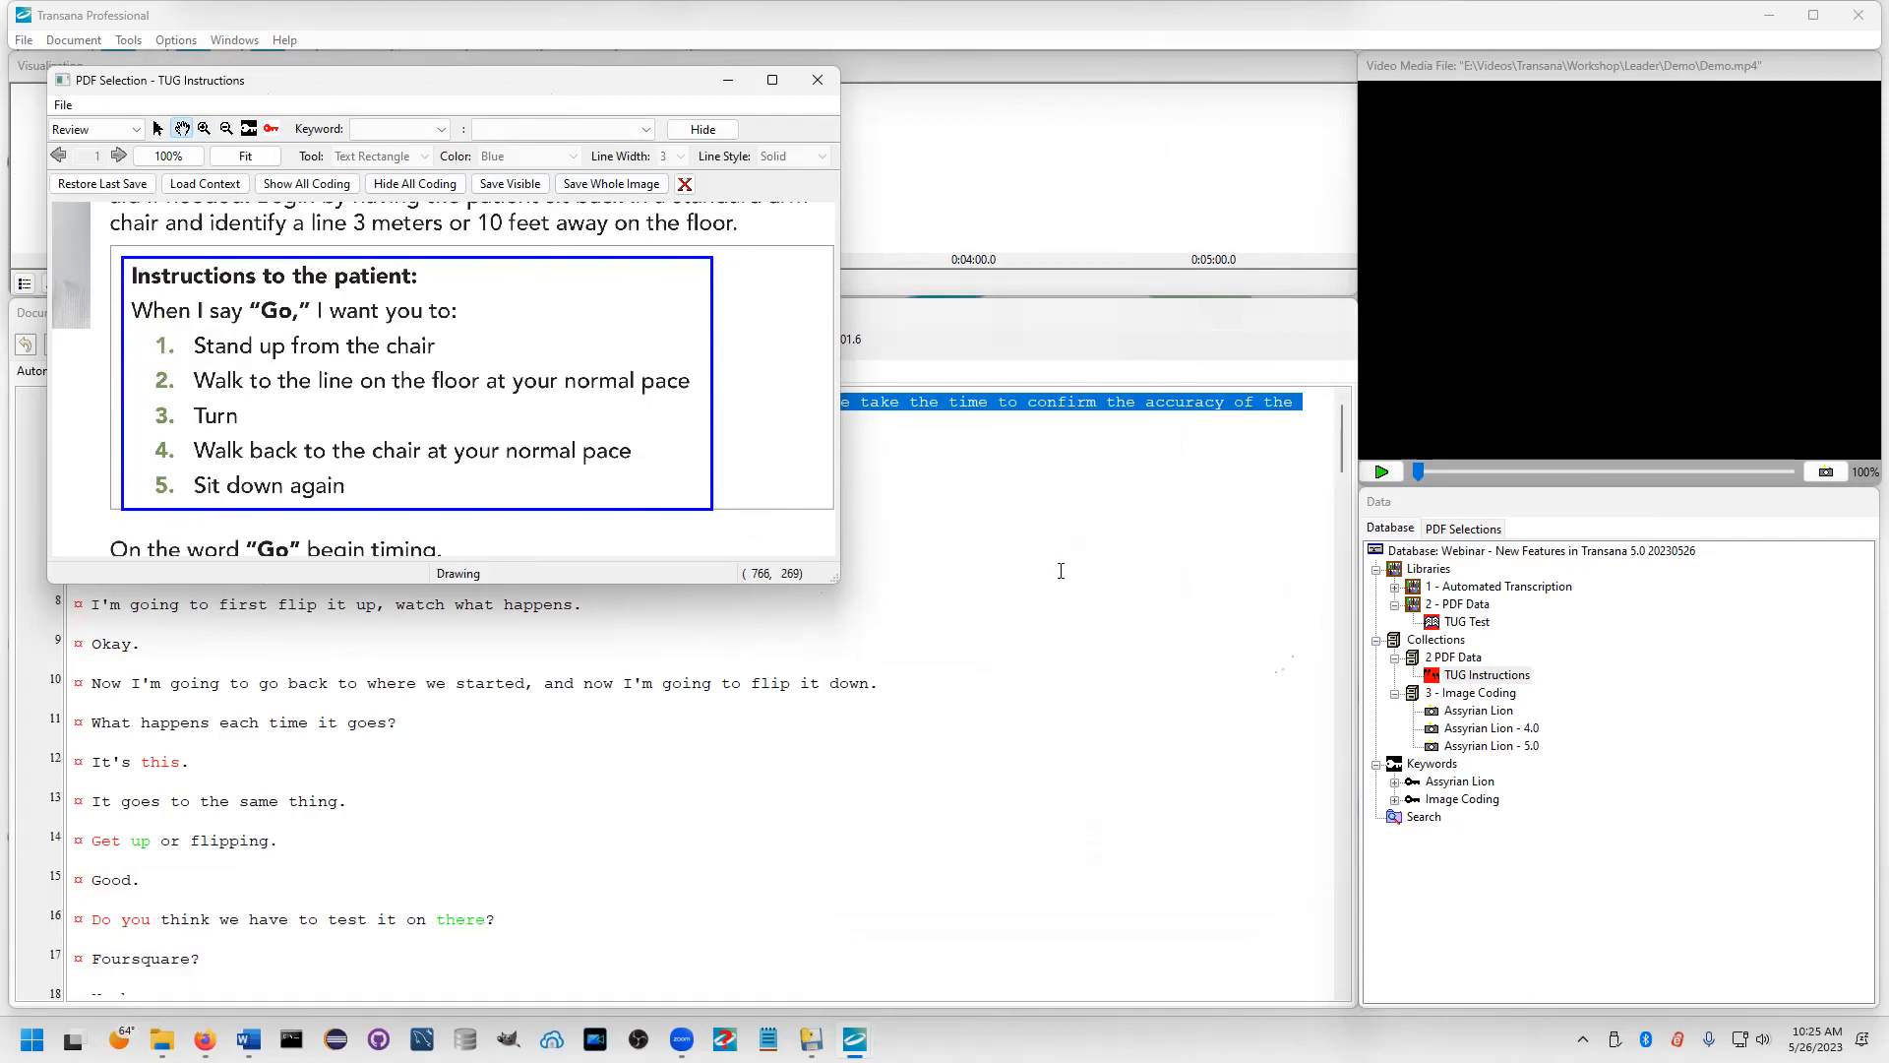
Run a word frequency report on the "2 PDF Data" collection, view its word cloud beside the quote and close the report
right_click(1498, 676)
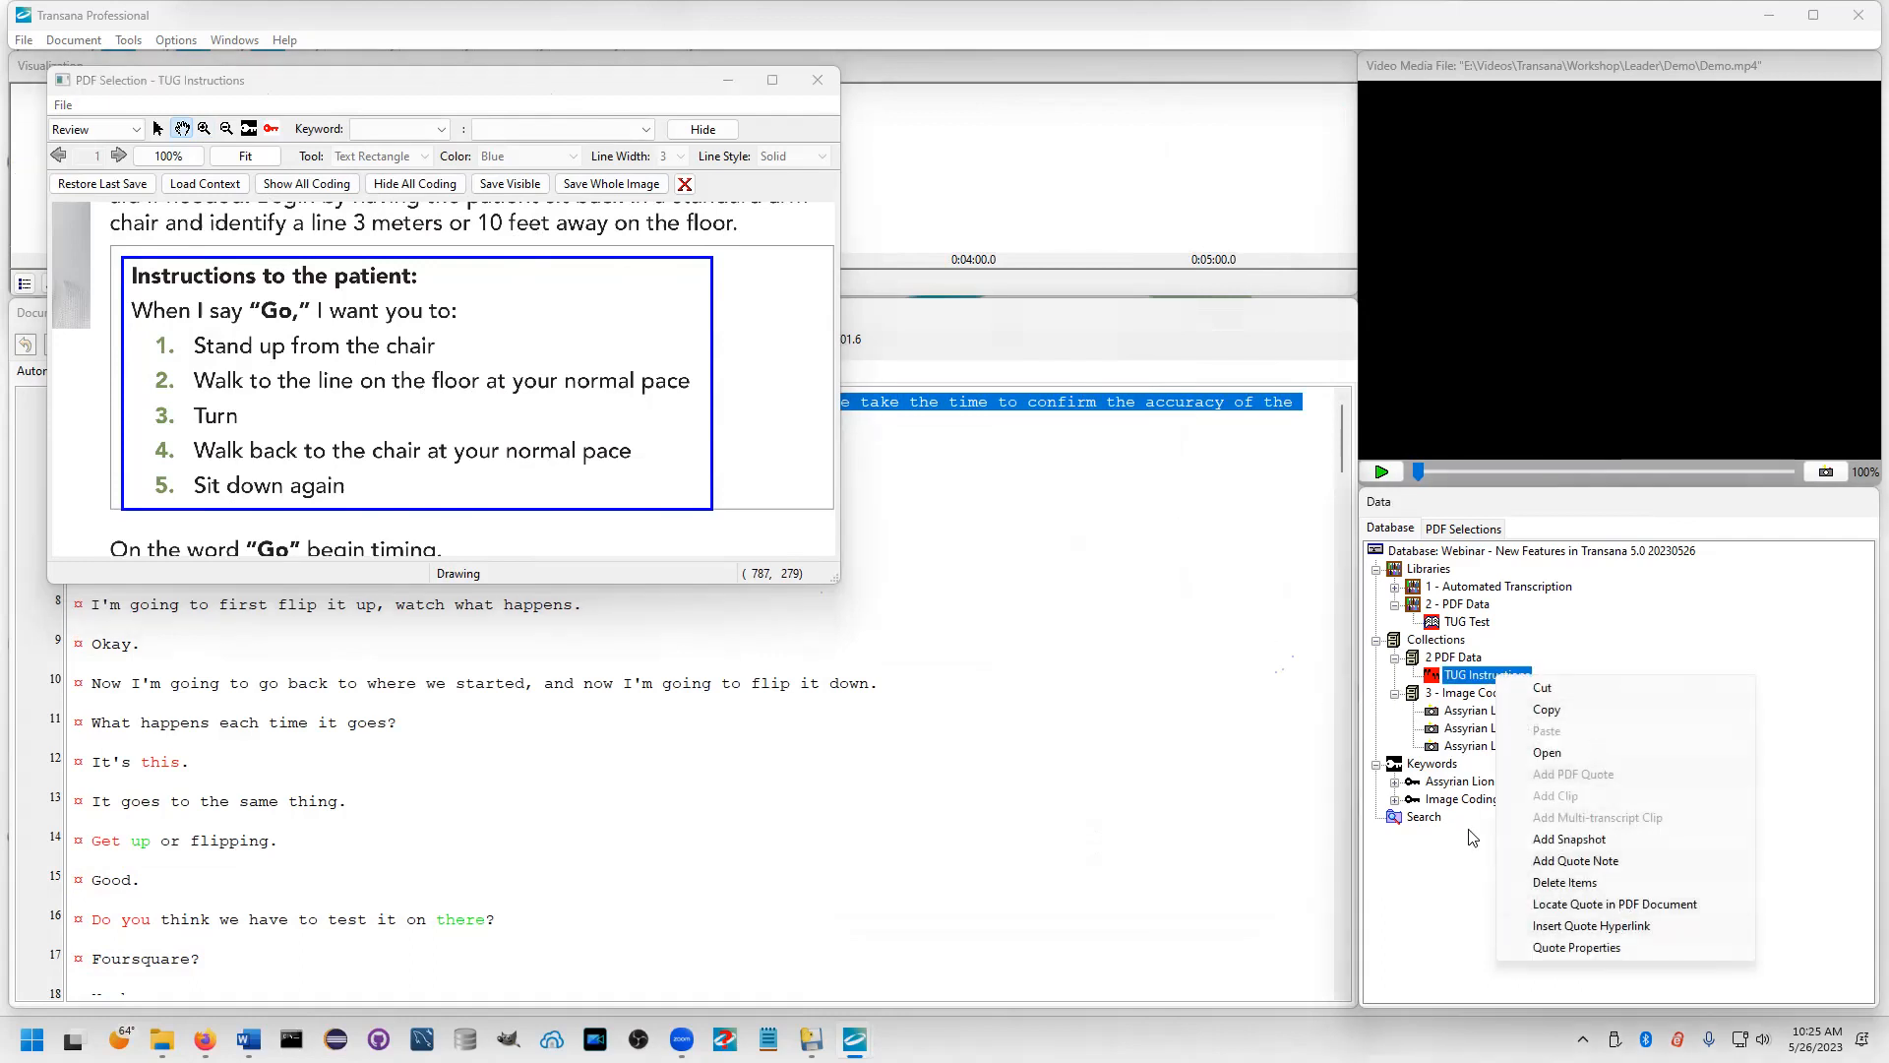
right_click(1458, 657)
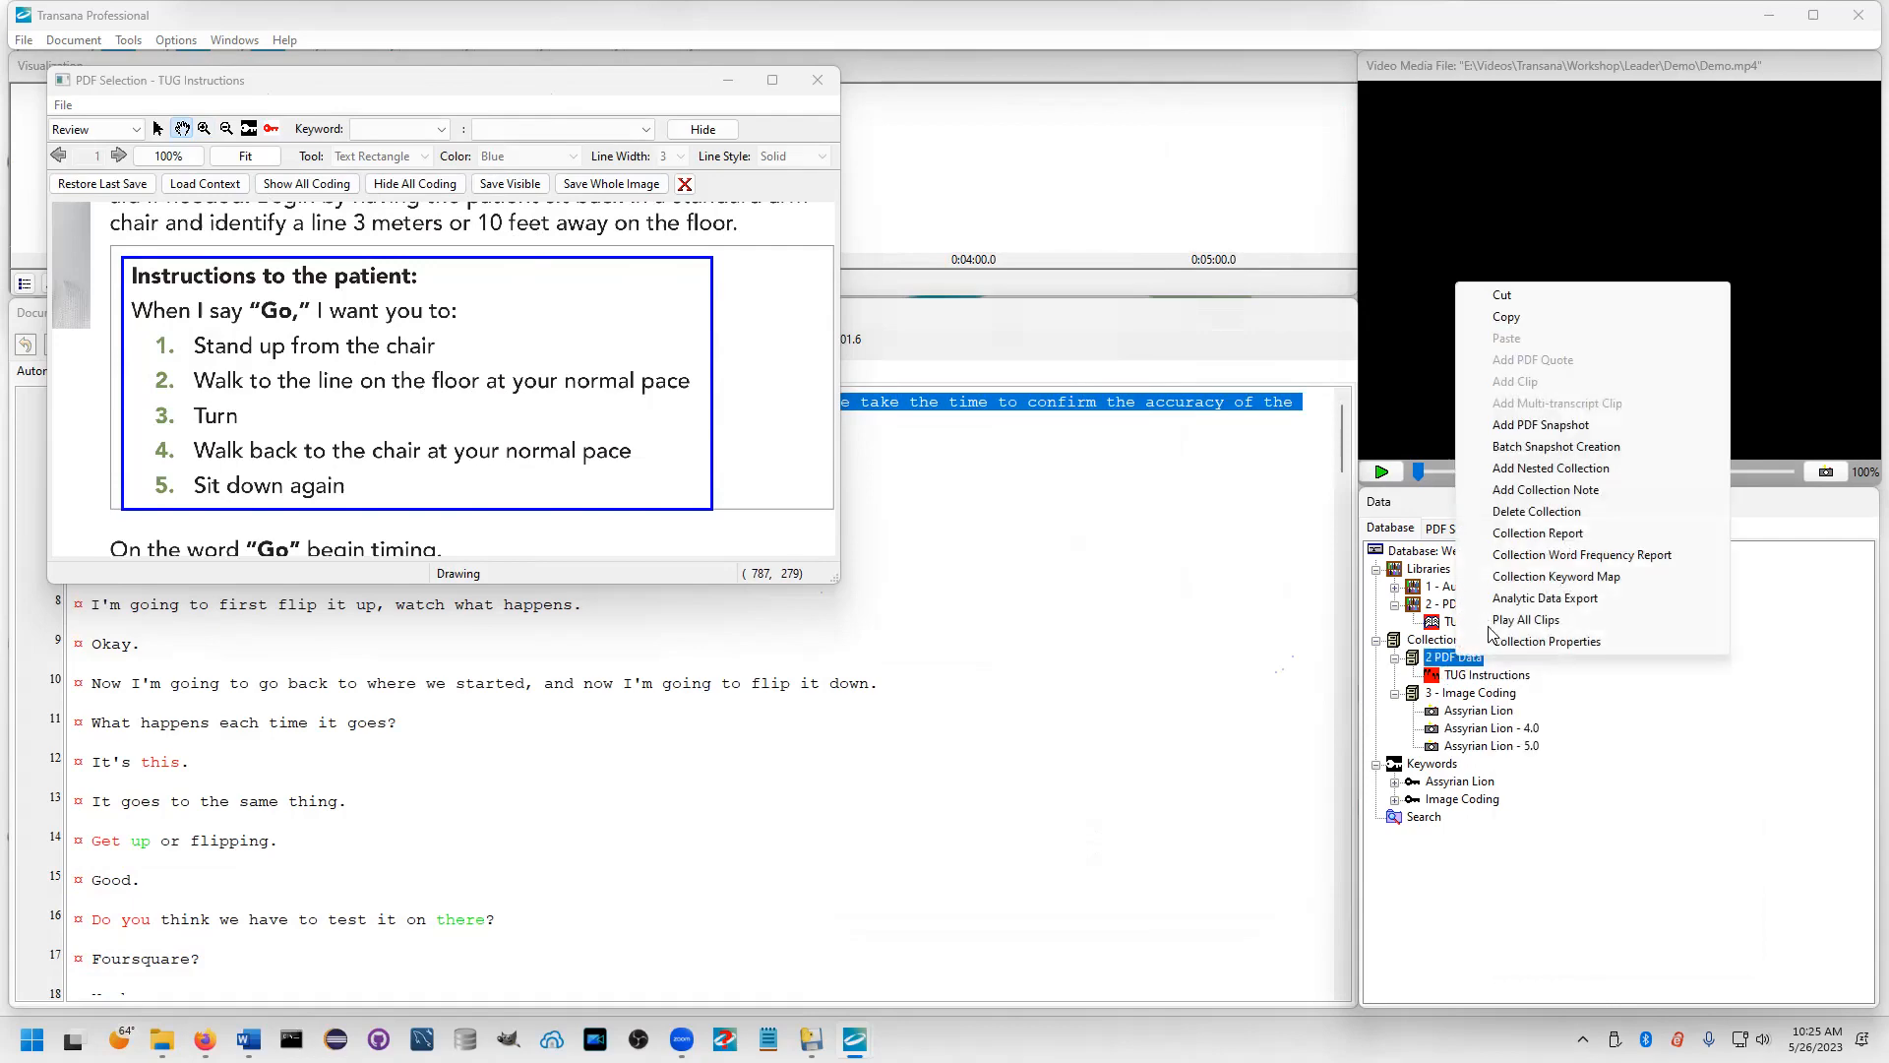
left_click(1593, 557)
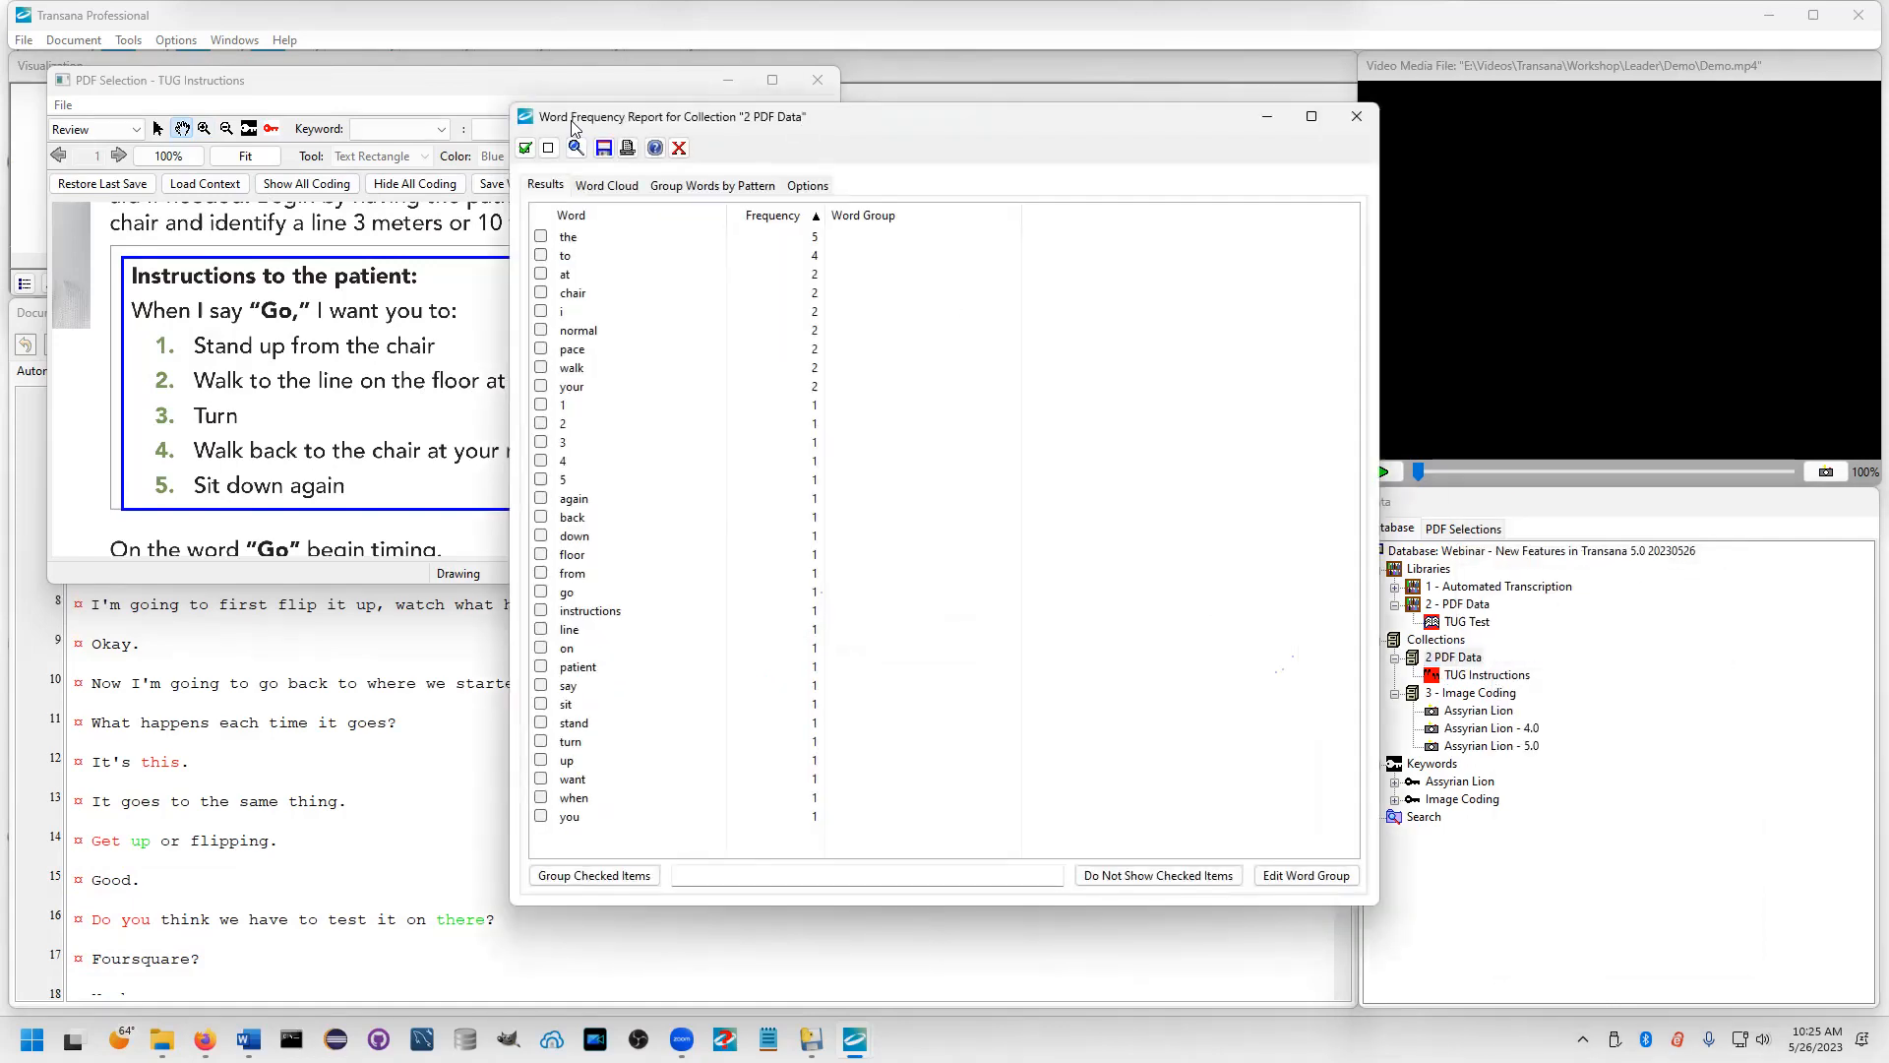
left_click(607, 184)
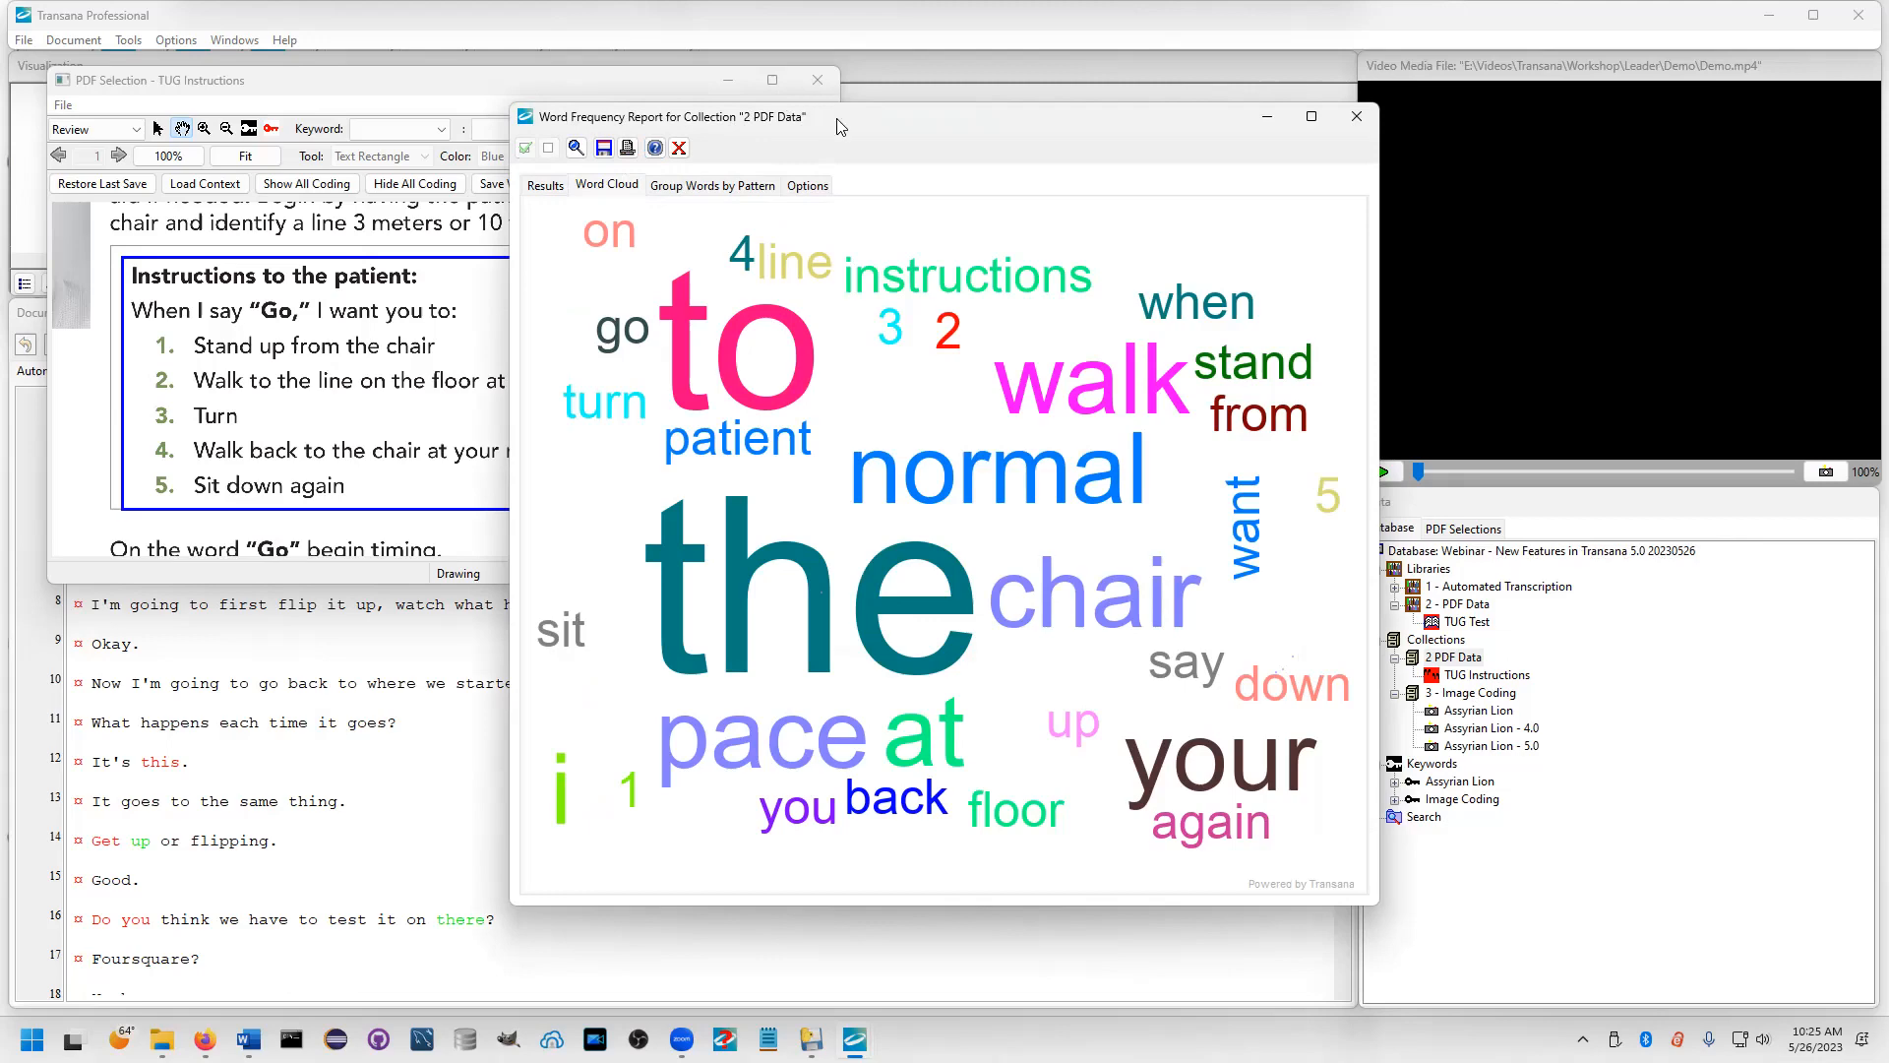
left_click_drag(843, 126, 1165, 163)
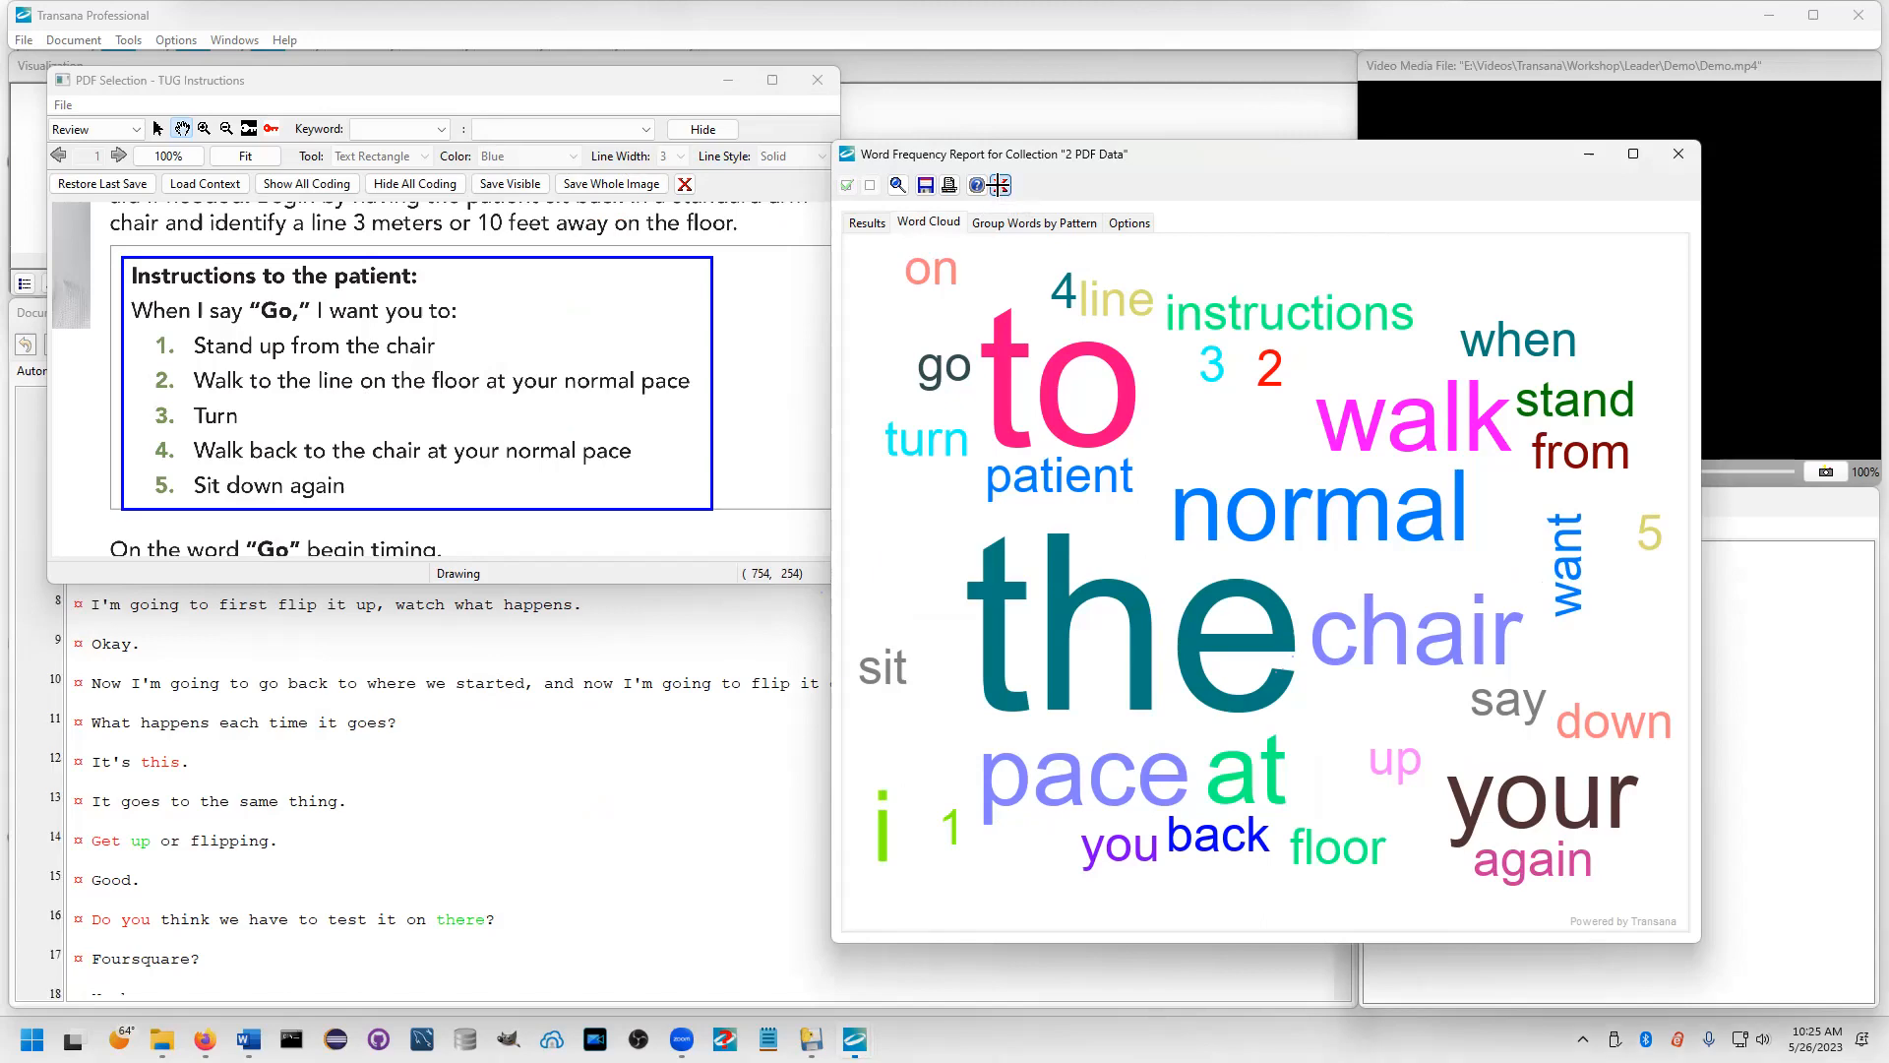
left_click(999, 185)
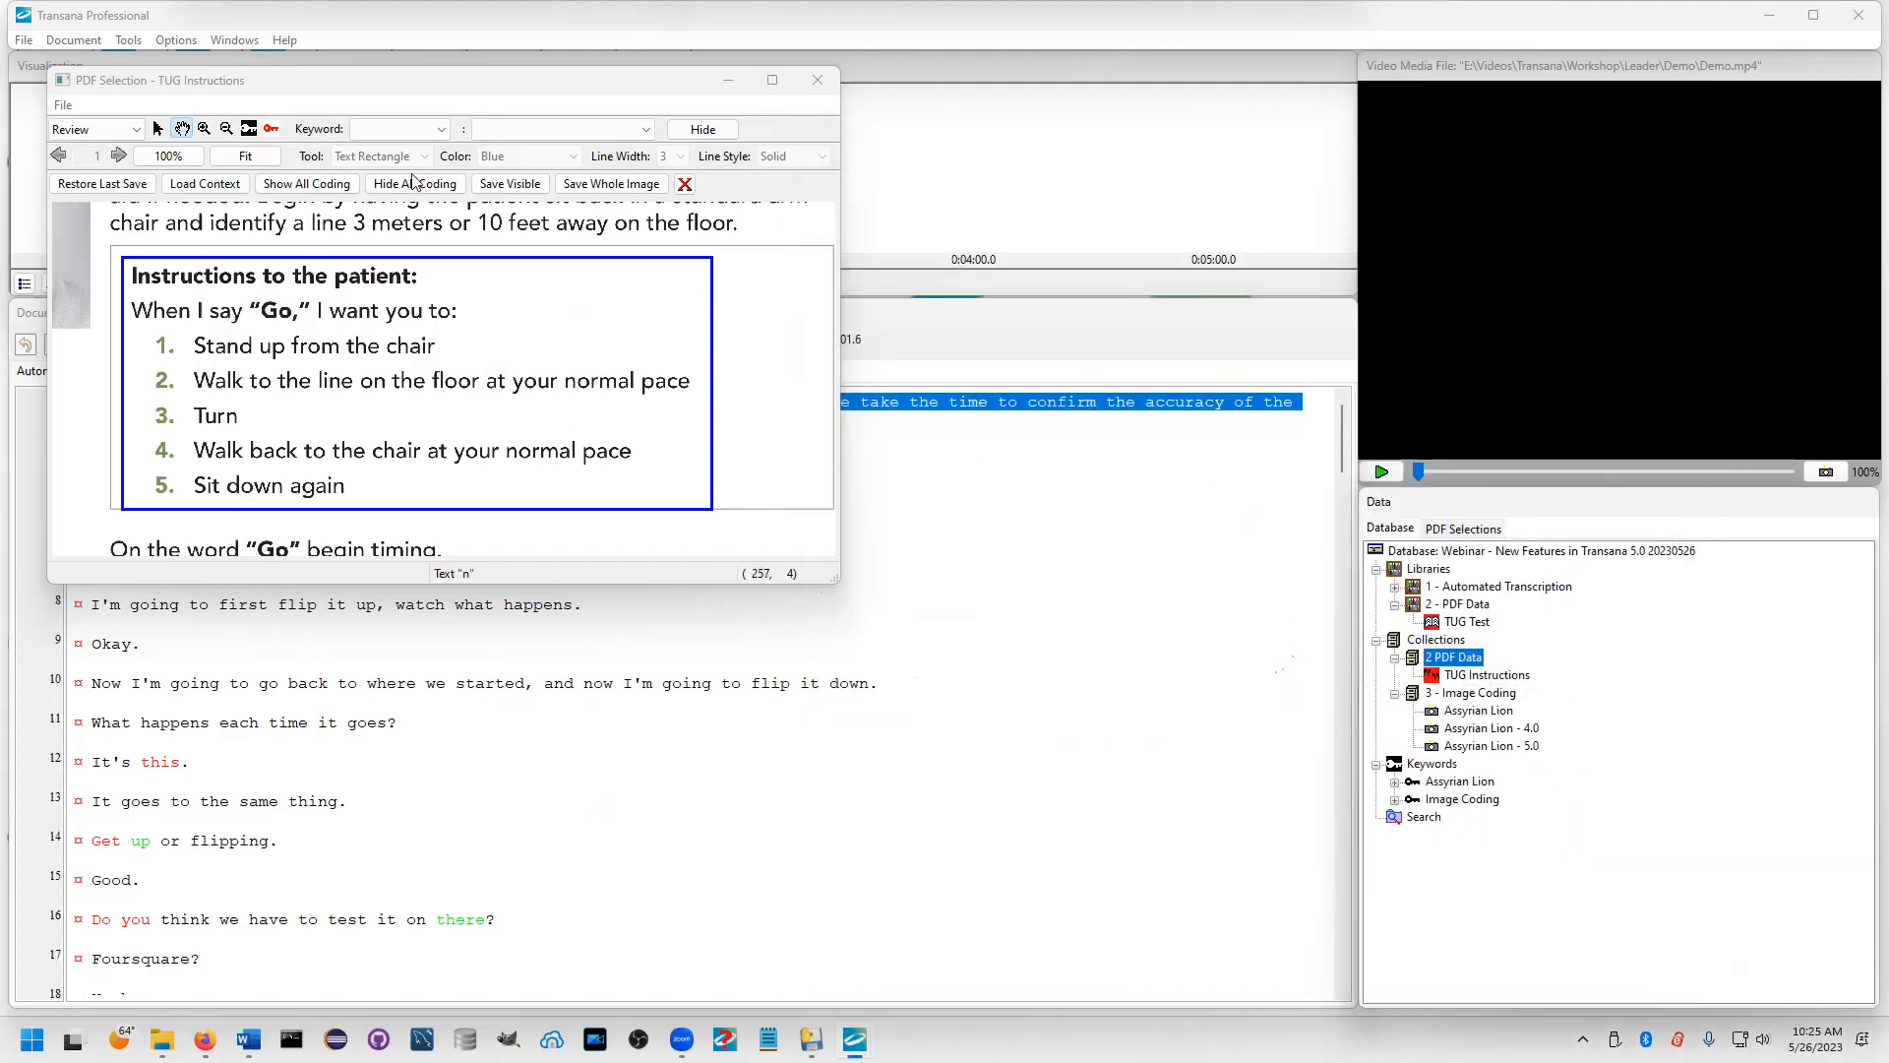
Load the TUG Instructions quote's source context, view the PDF coding key beside the page and close the document
left_click(201, 185)
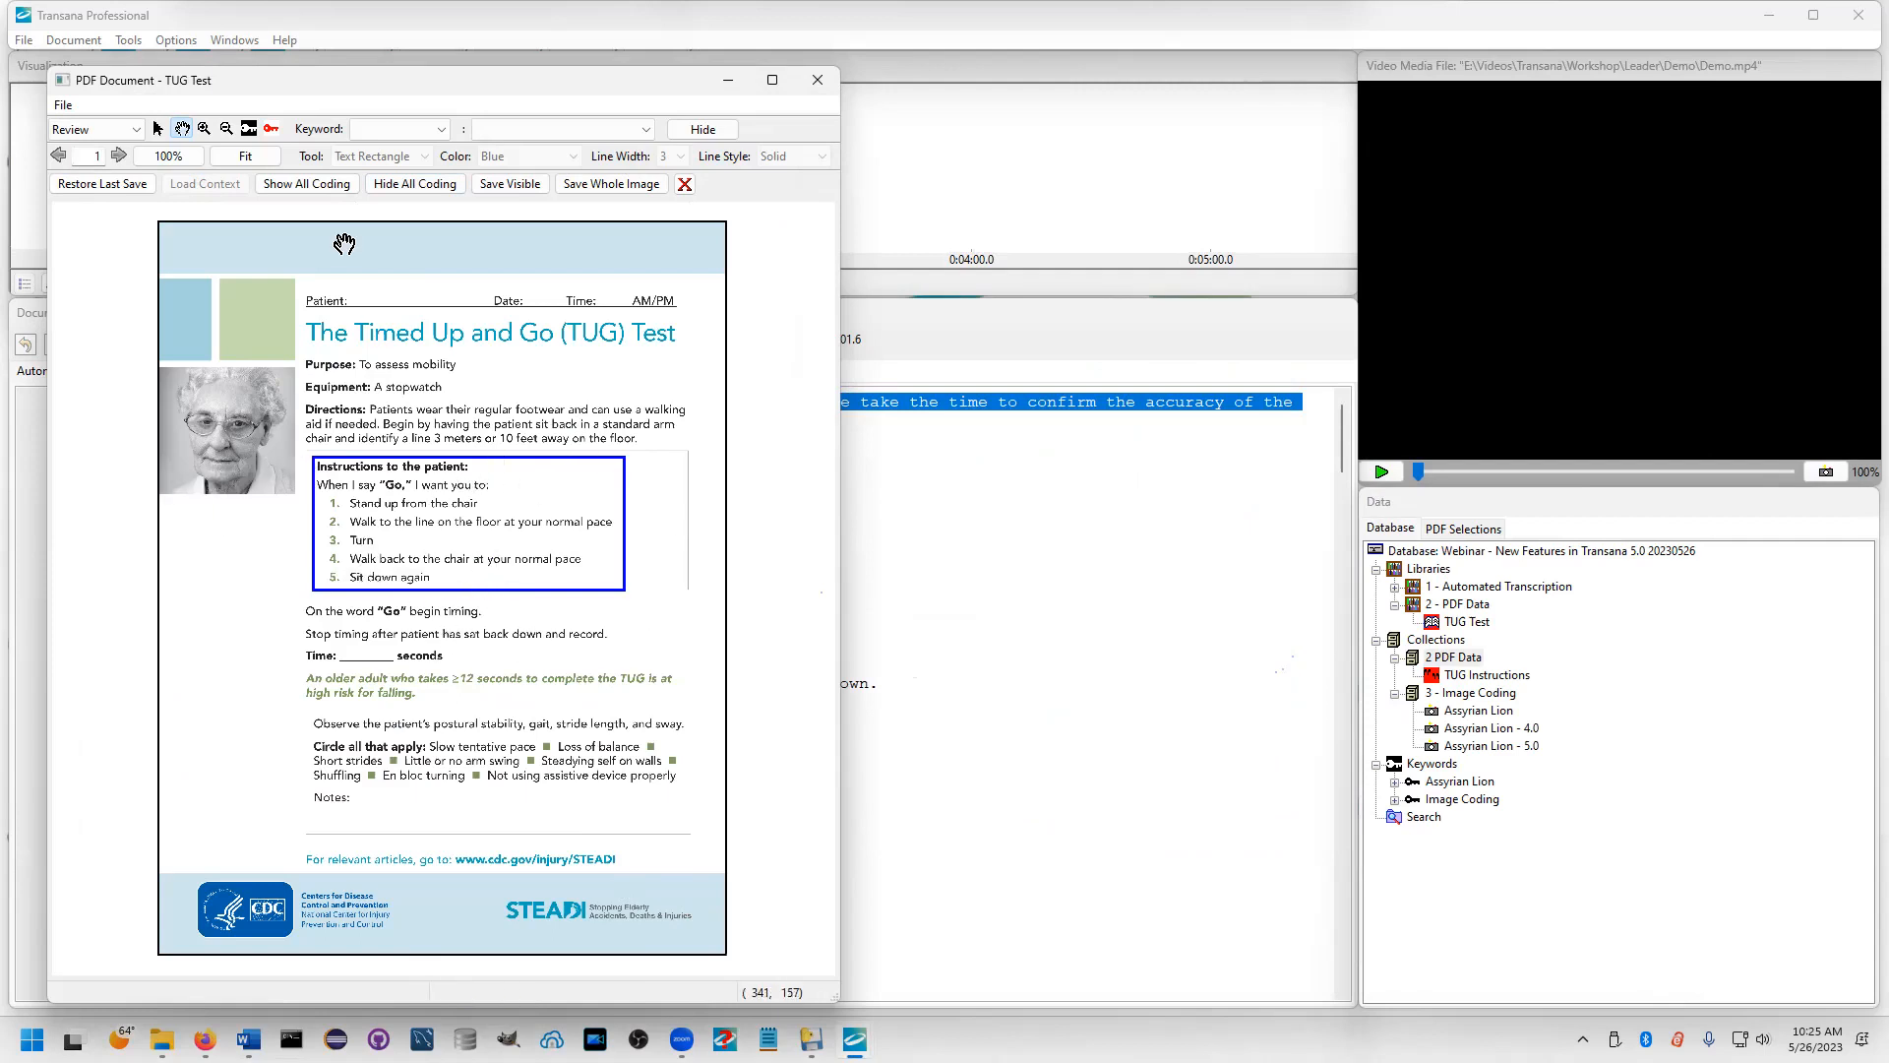
left_click(270, 128)
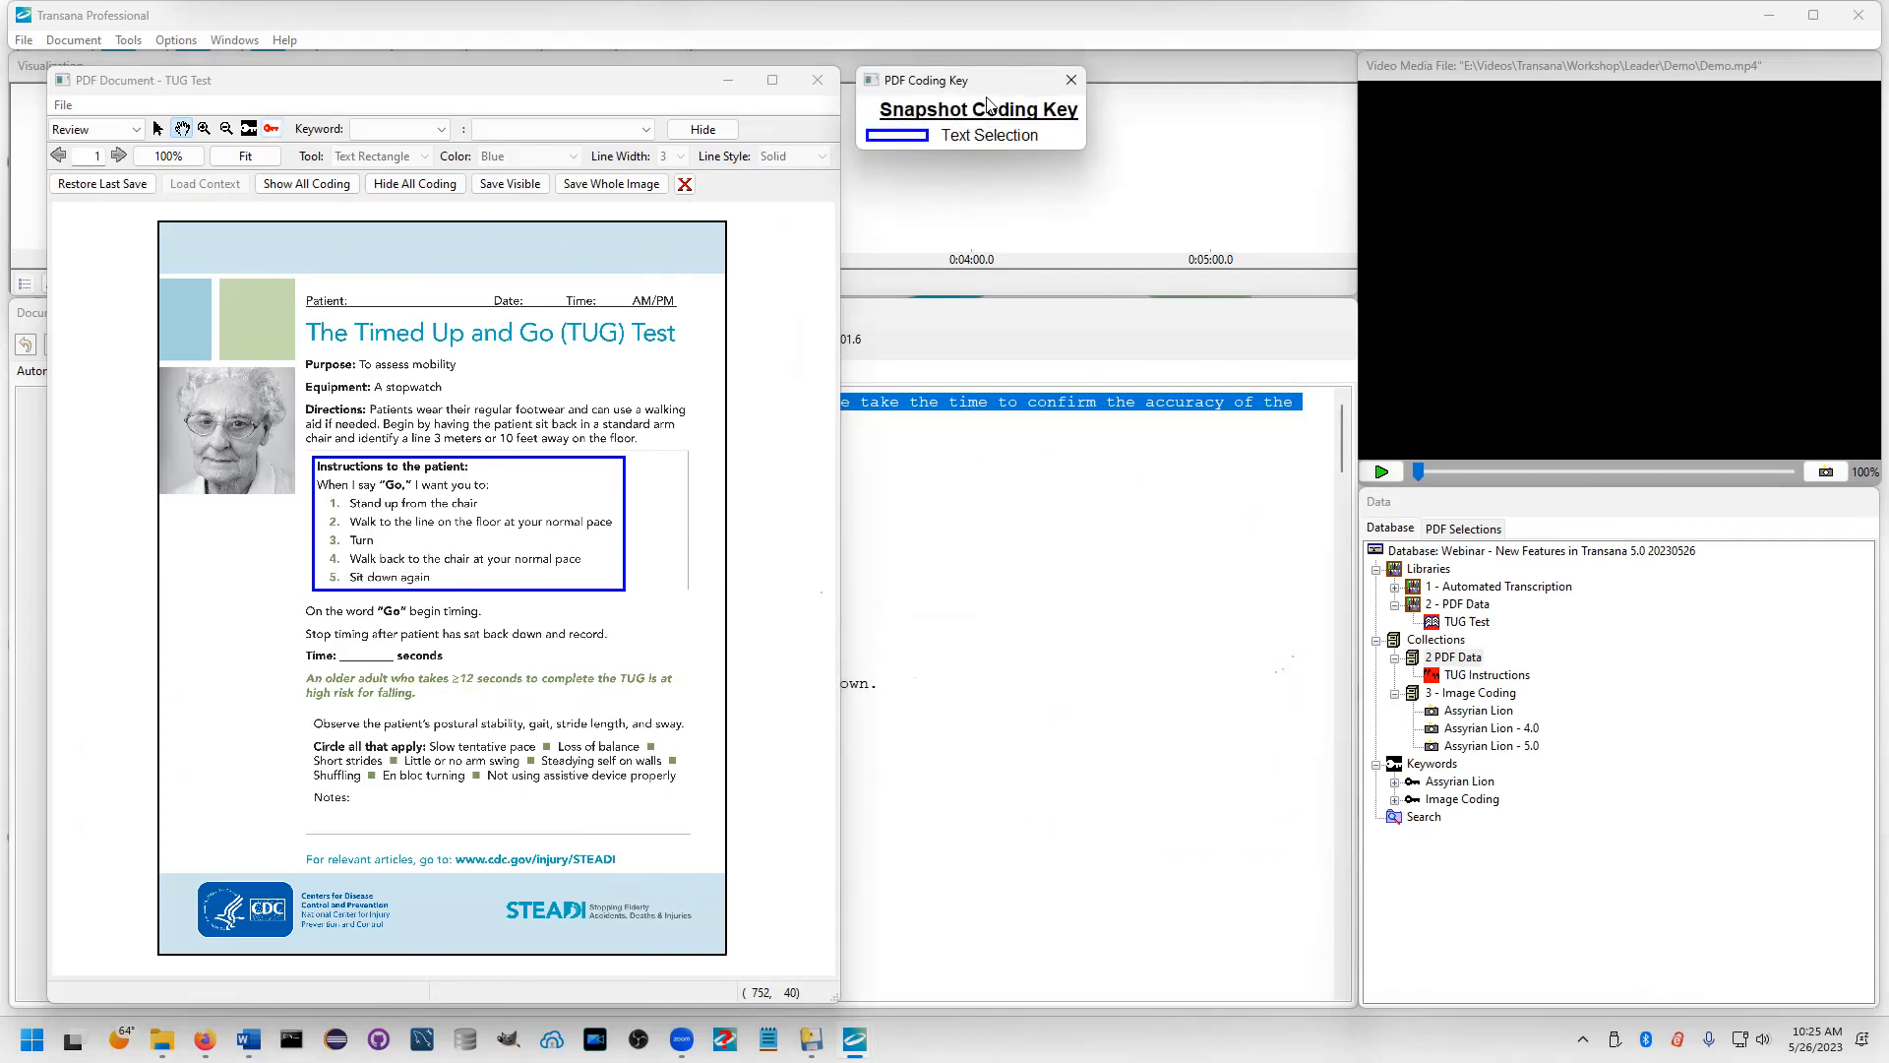
left_click_drag(991, 106, 986, 442)
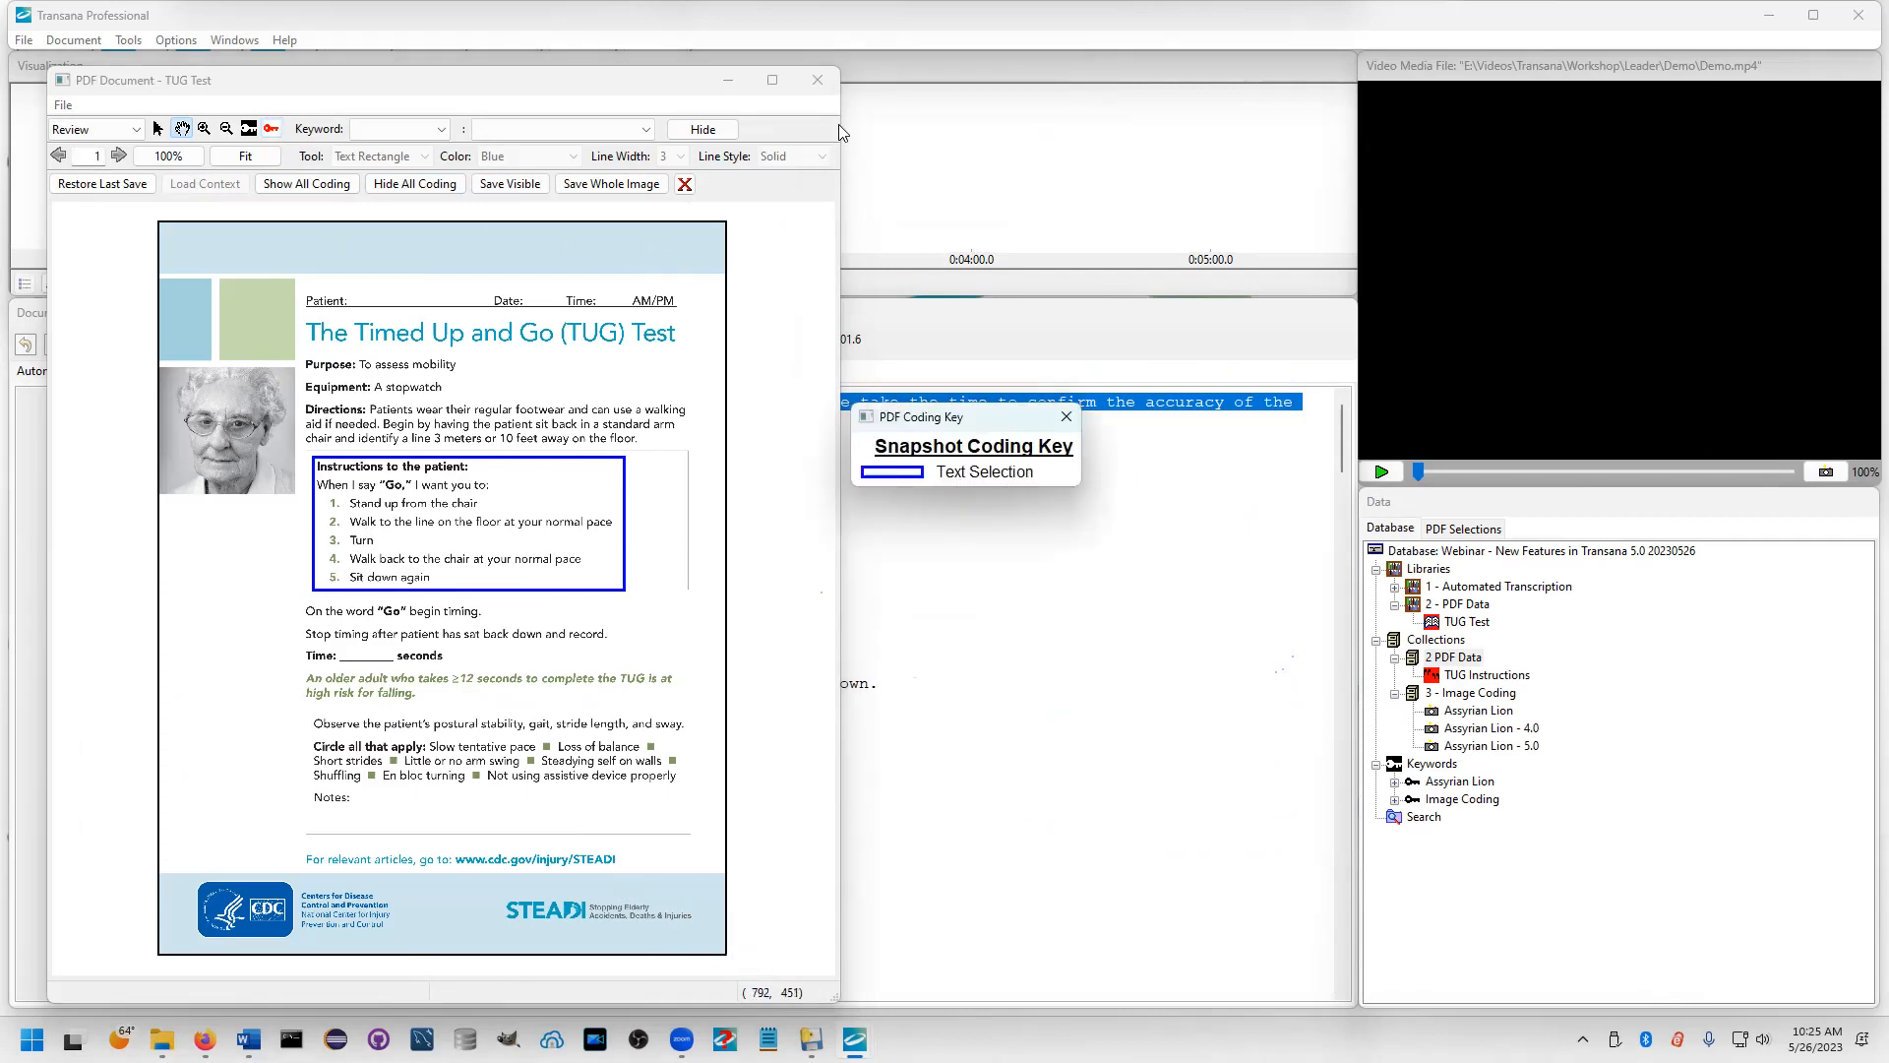
left_click(818, 82)
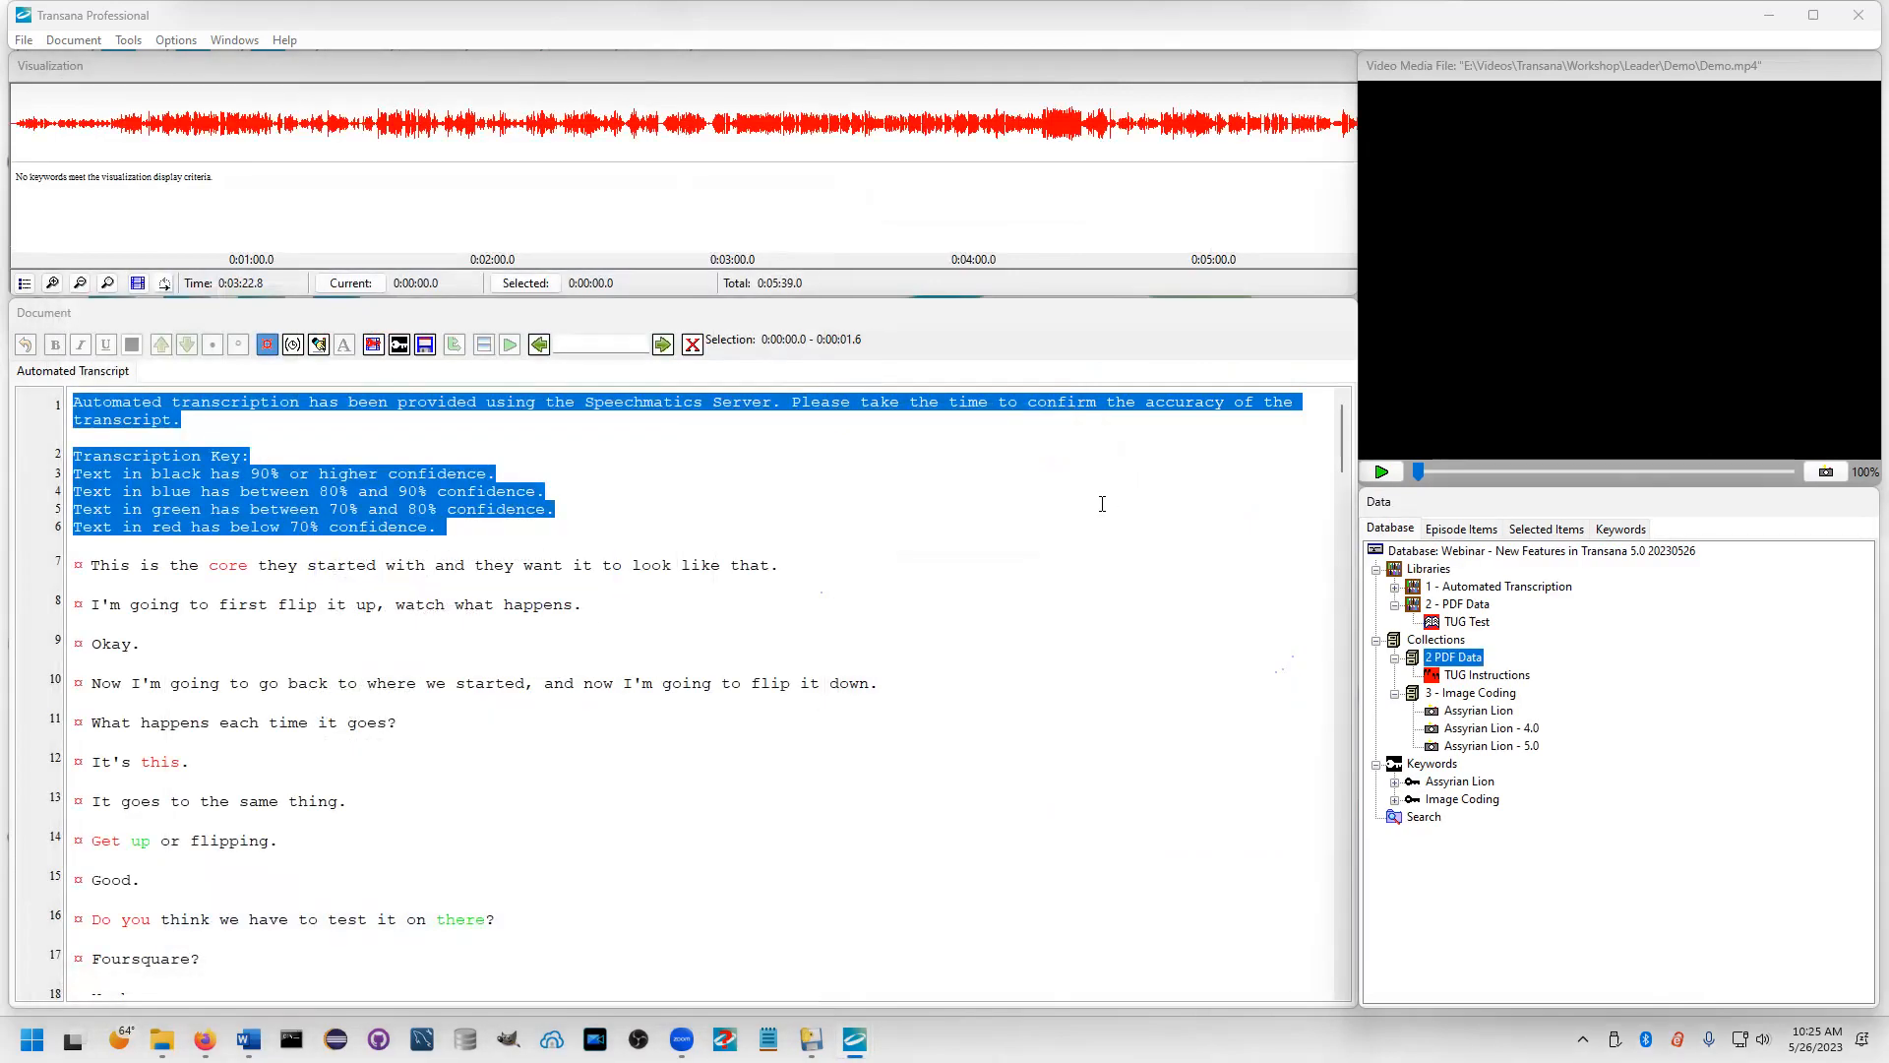
Reopen the TUG Test PDF and, in Code Image mode, draw a blue Image Coding : Rectangle code around the CDC logo and its text
double_click(1465, 622)
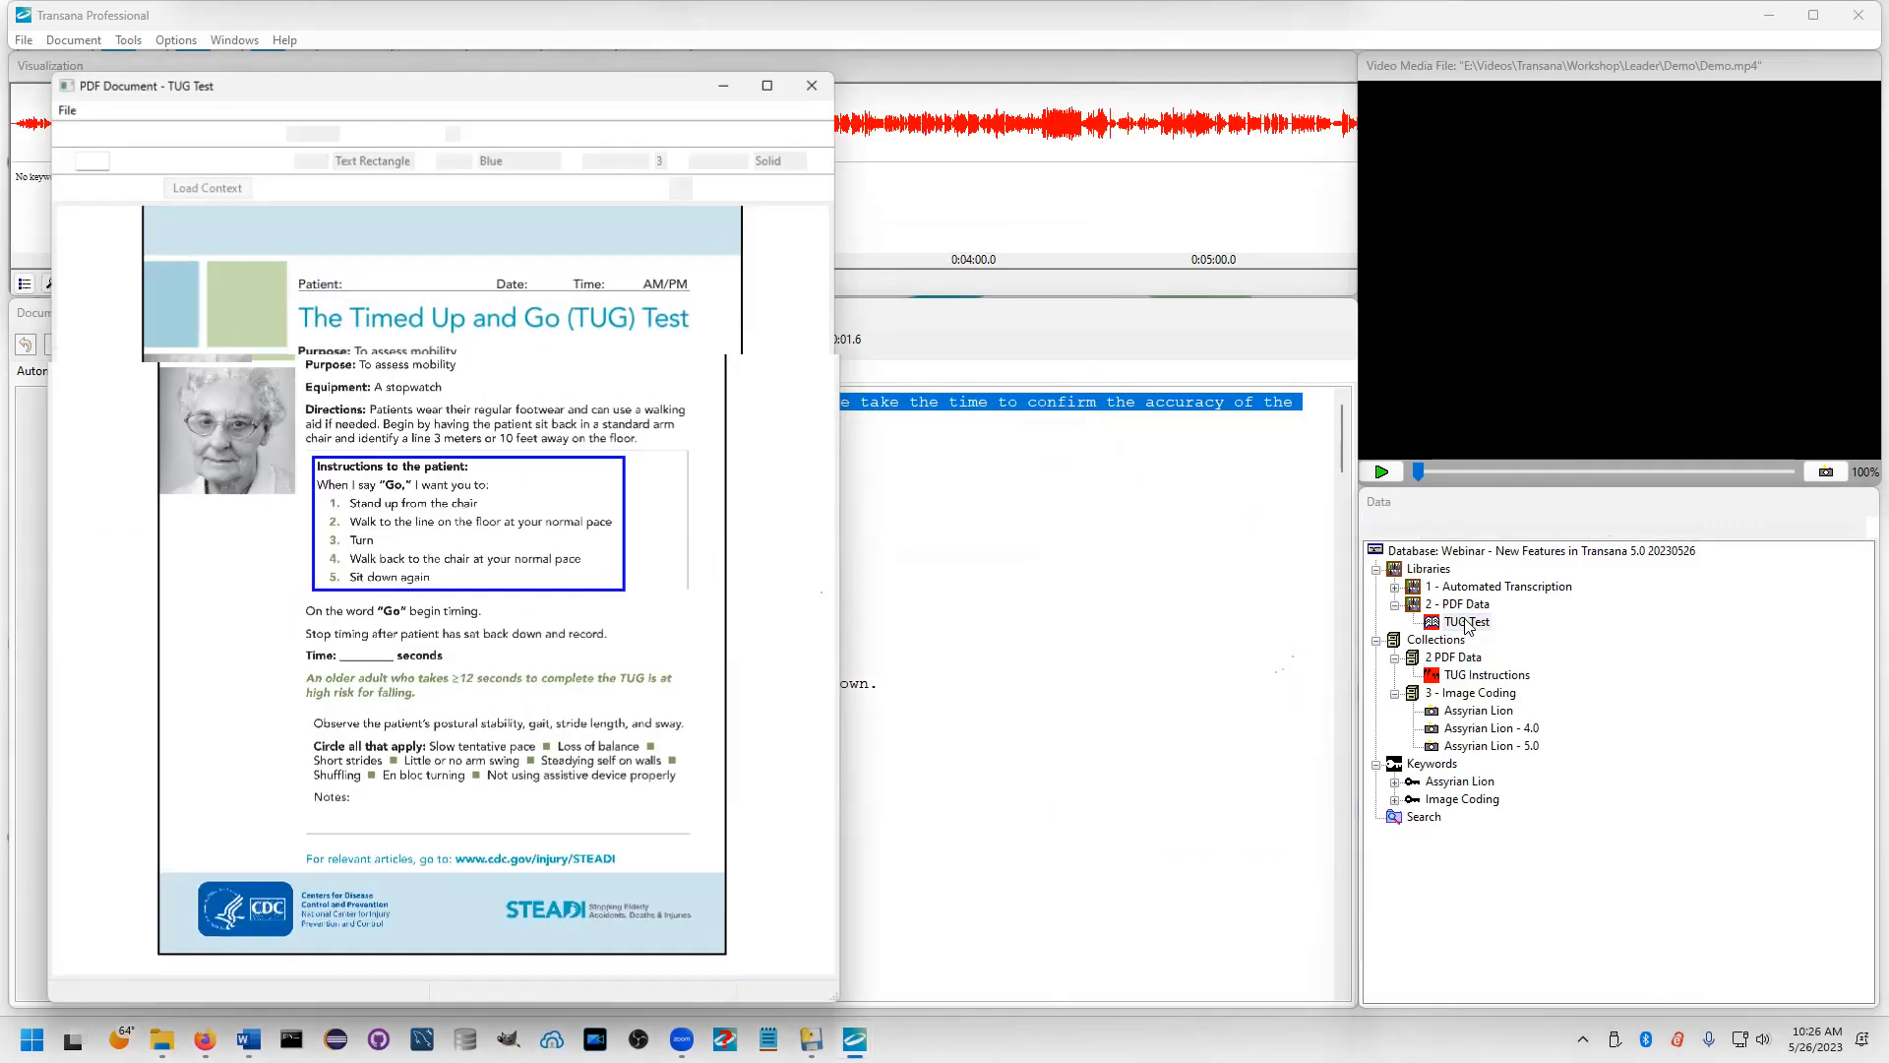
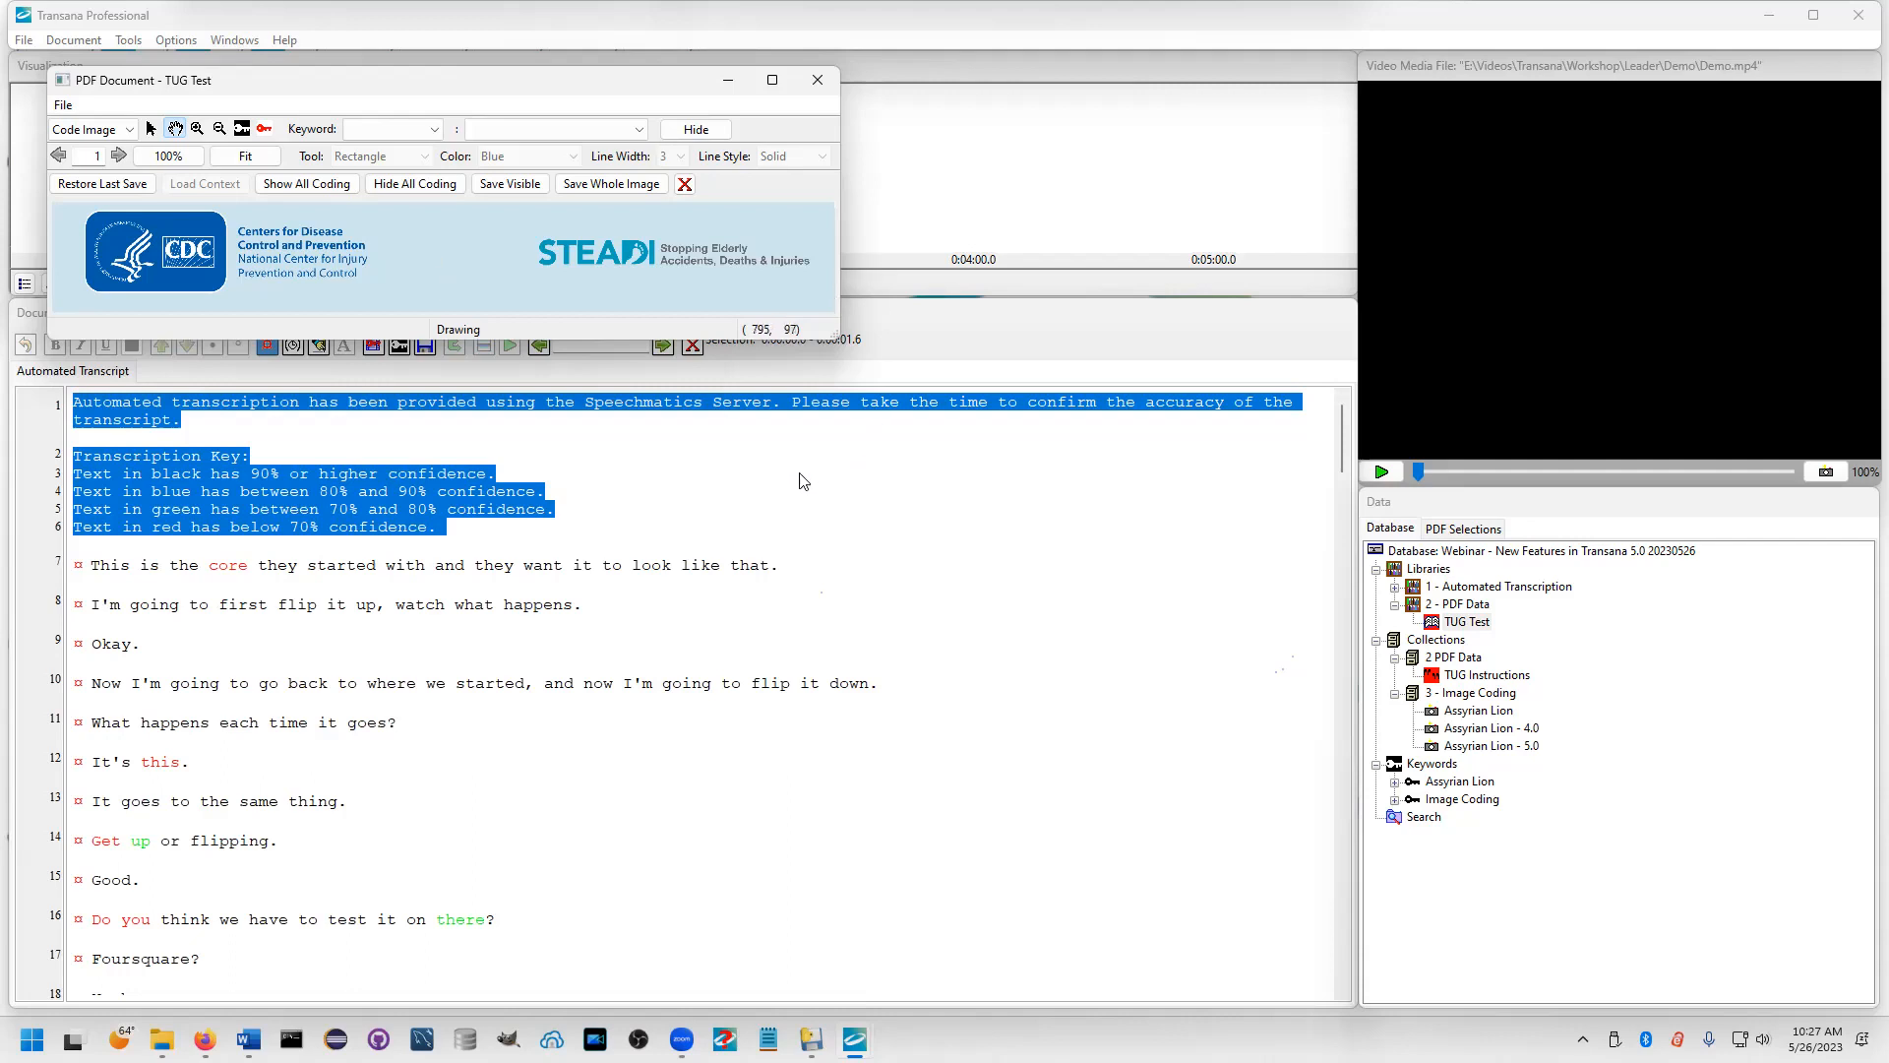
left_click(423, 129)
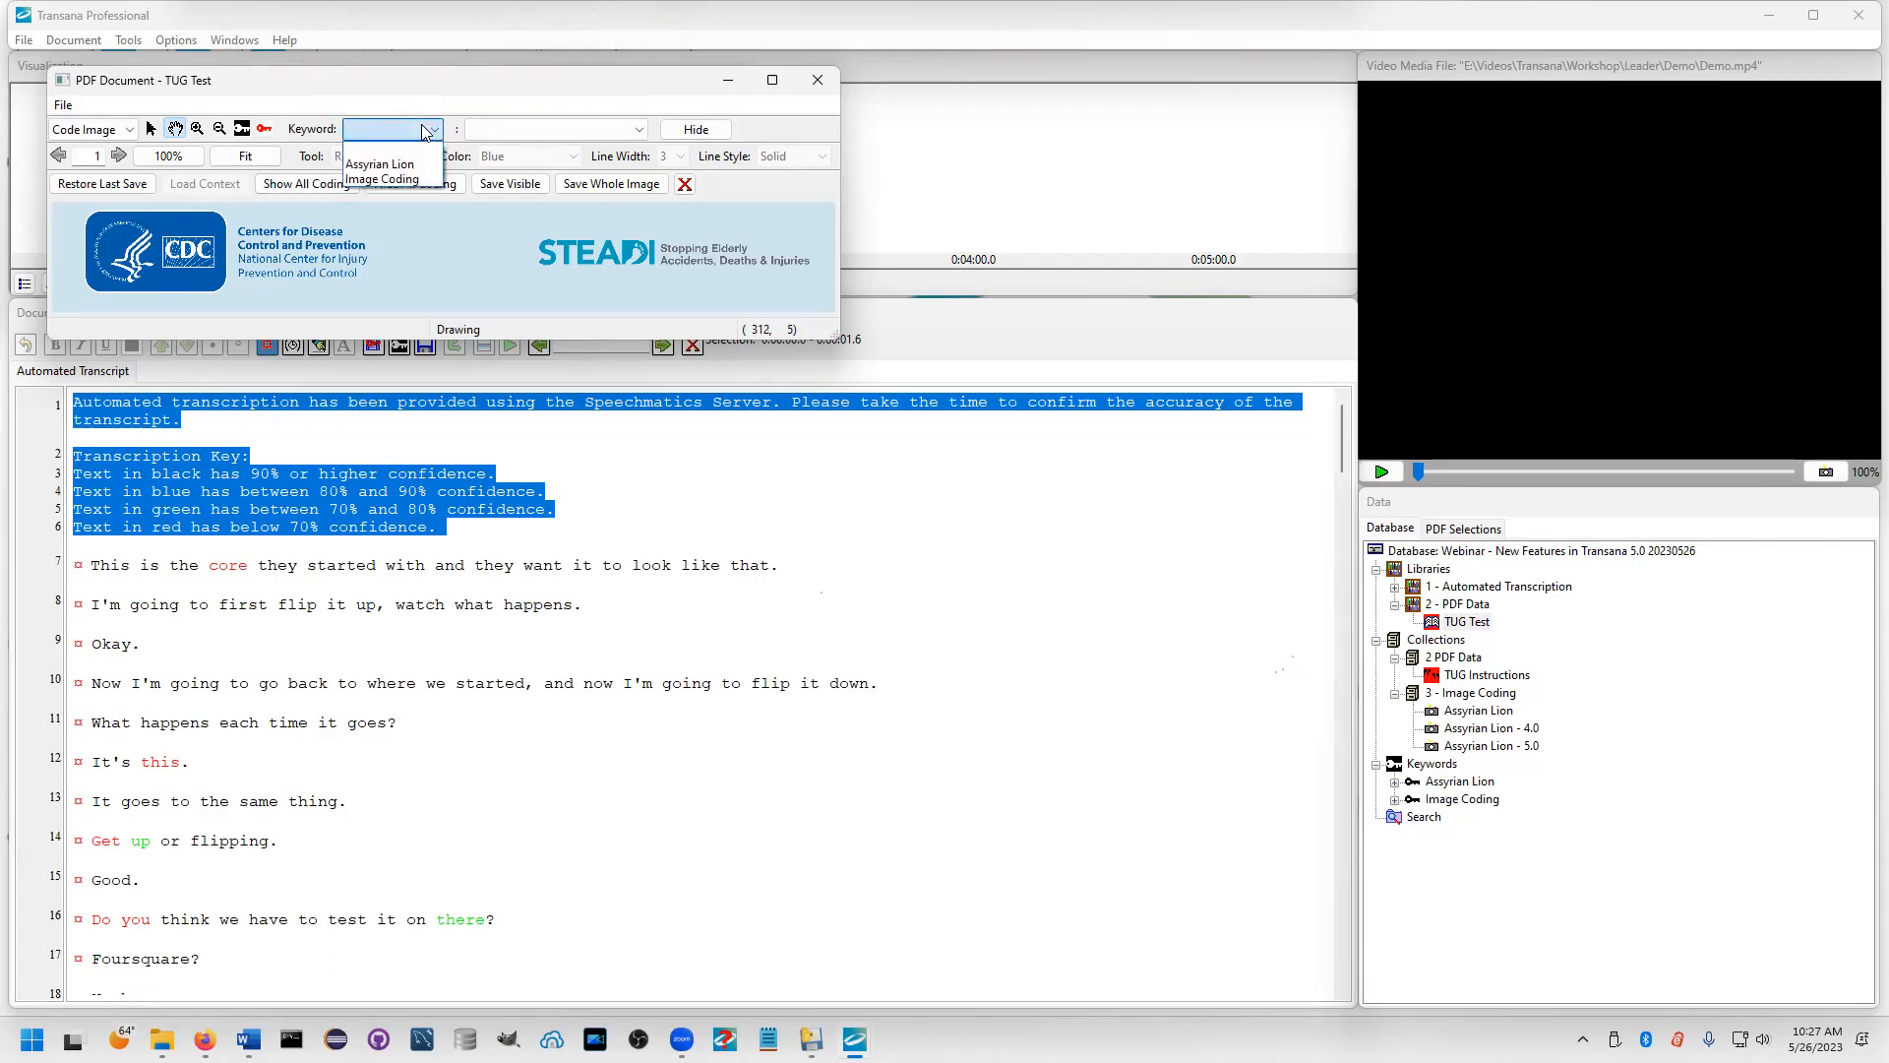
left_click(395, 179)
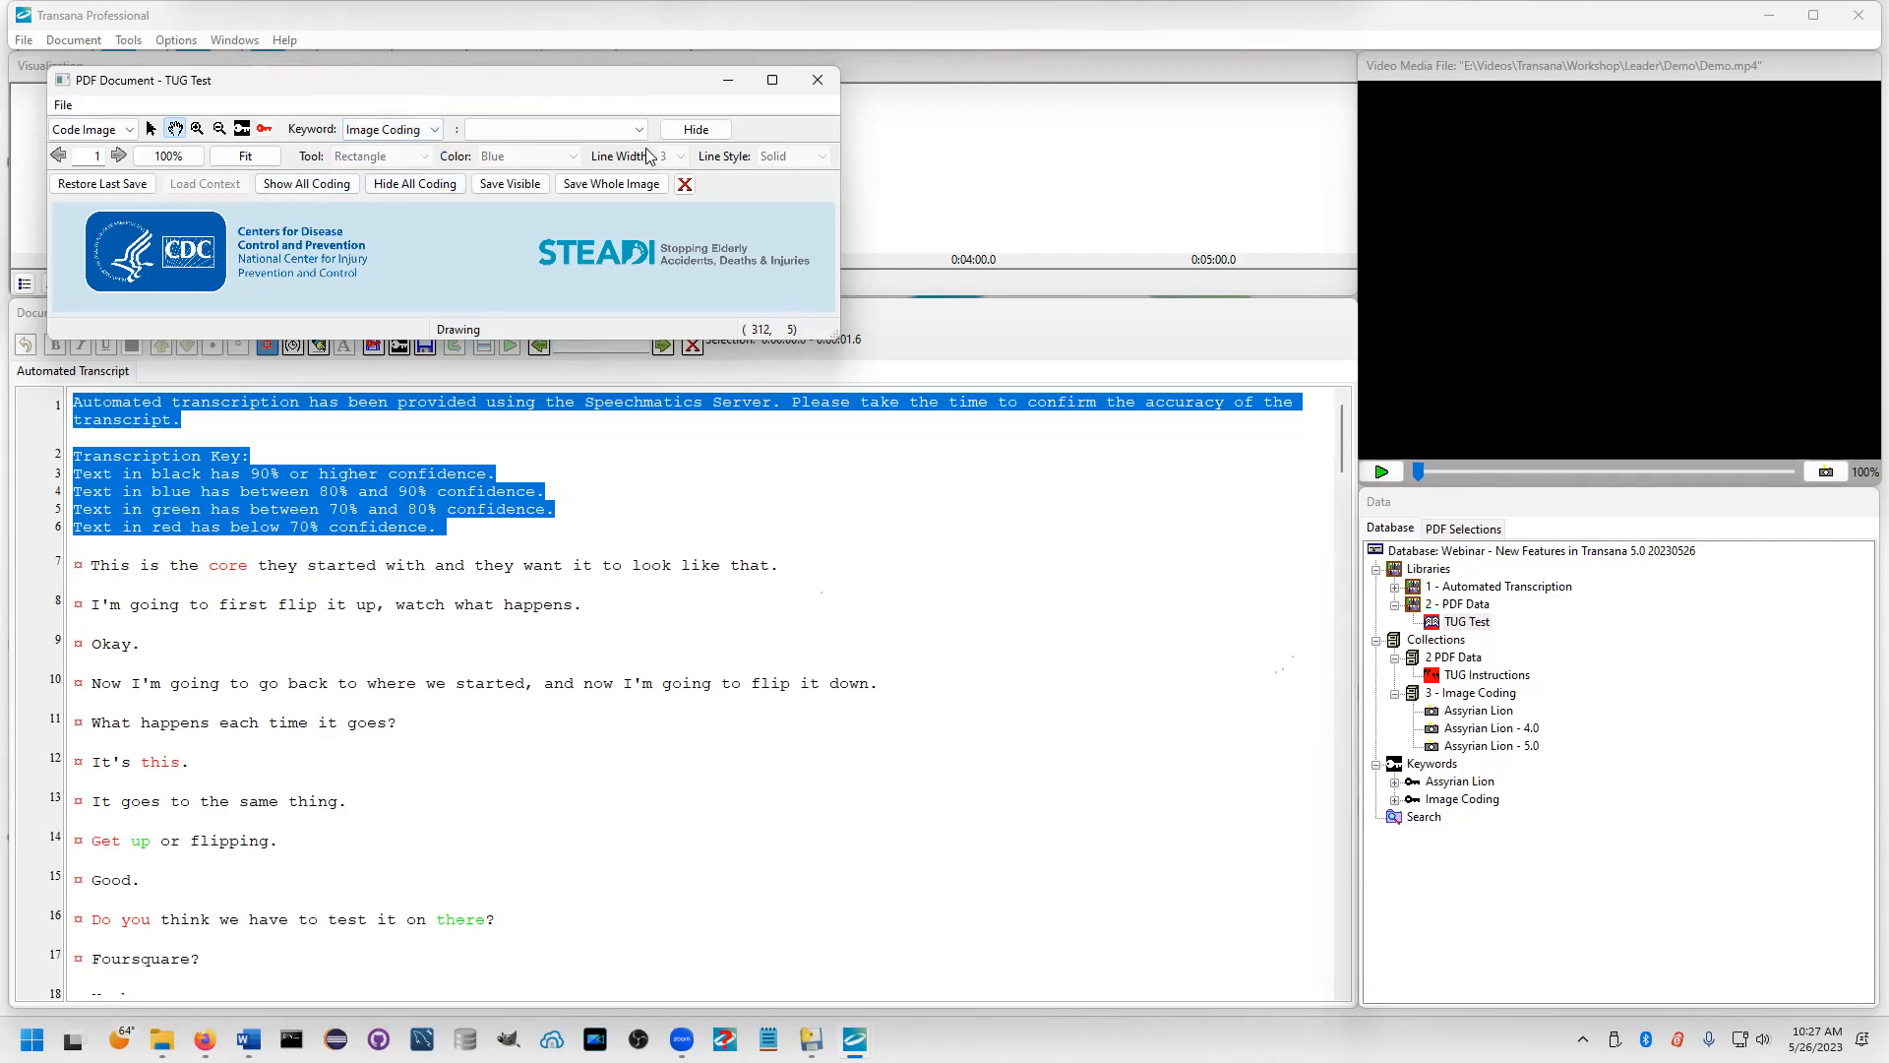
left_click(590, 129)
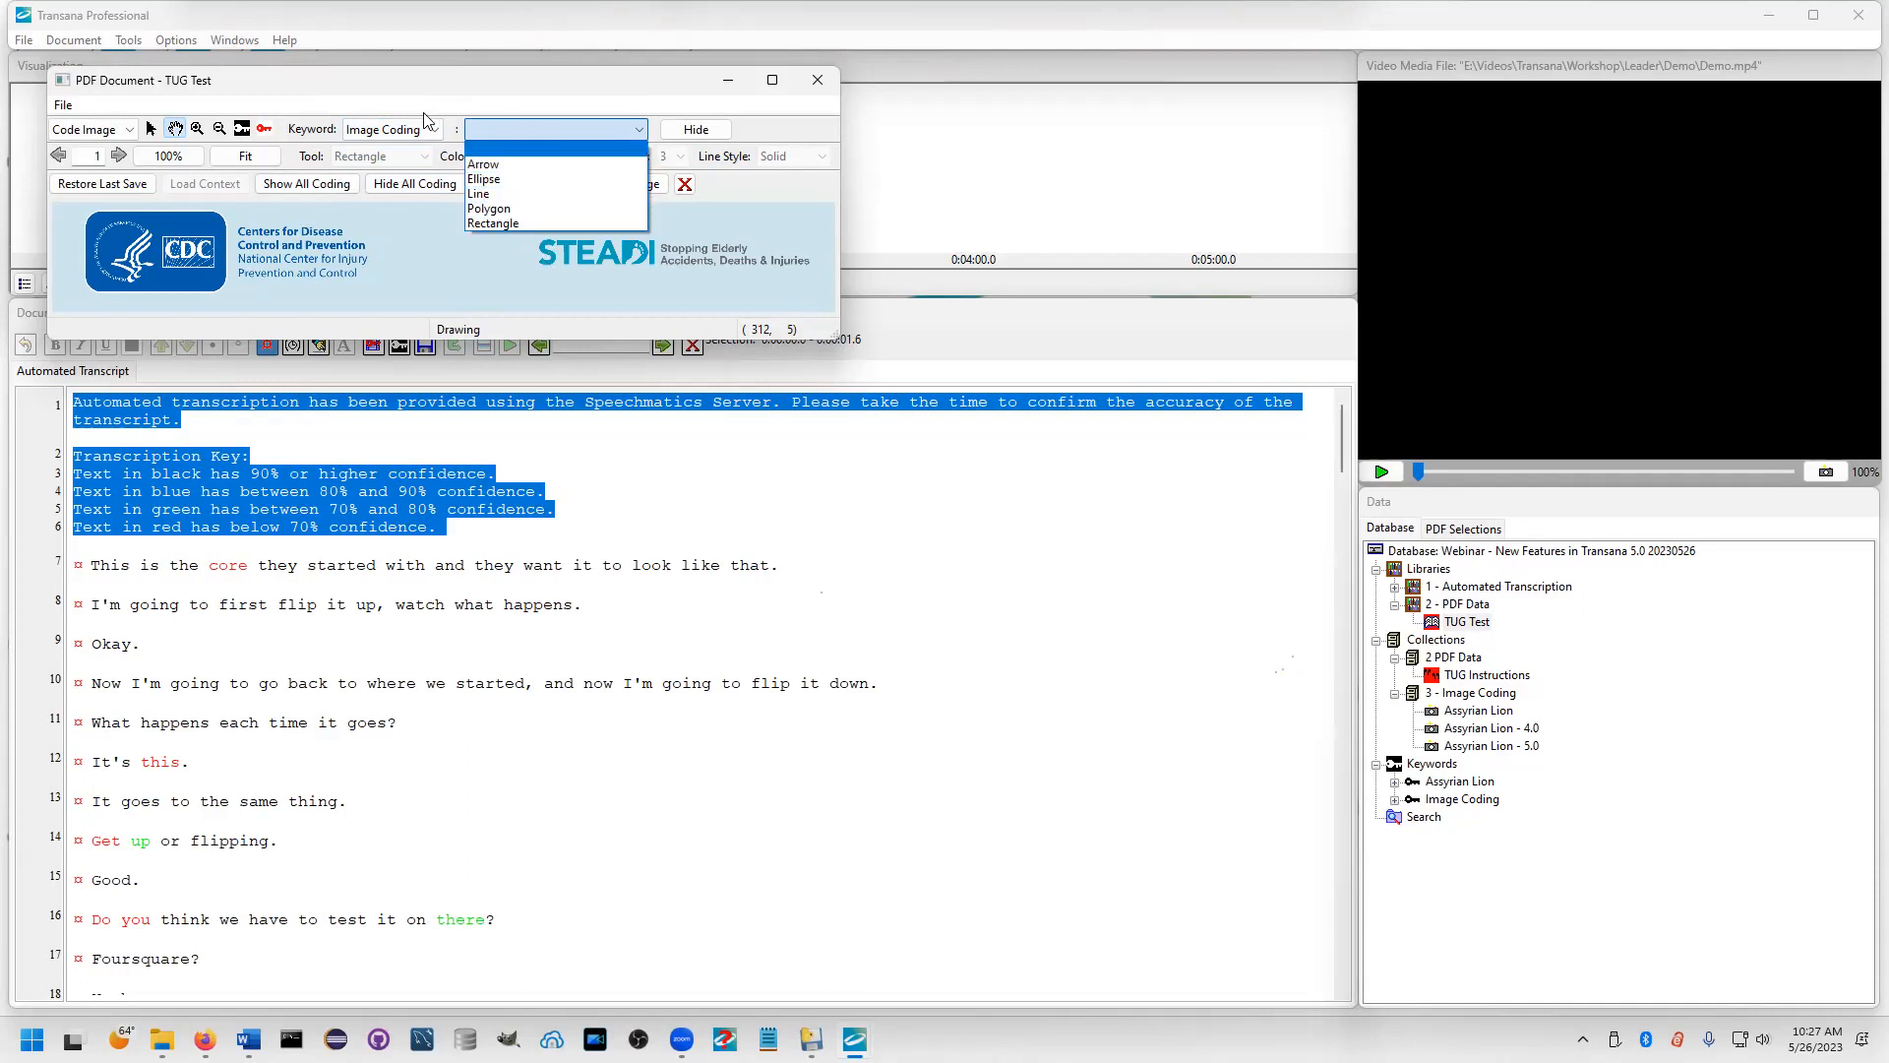
left_click(513, 222)
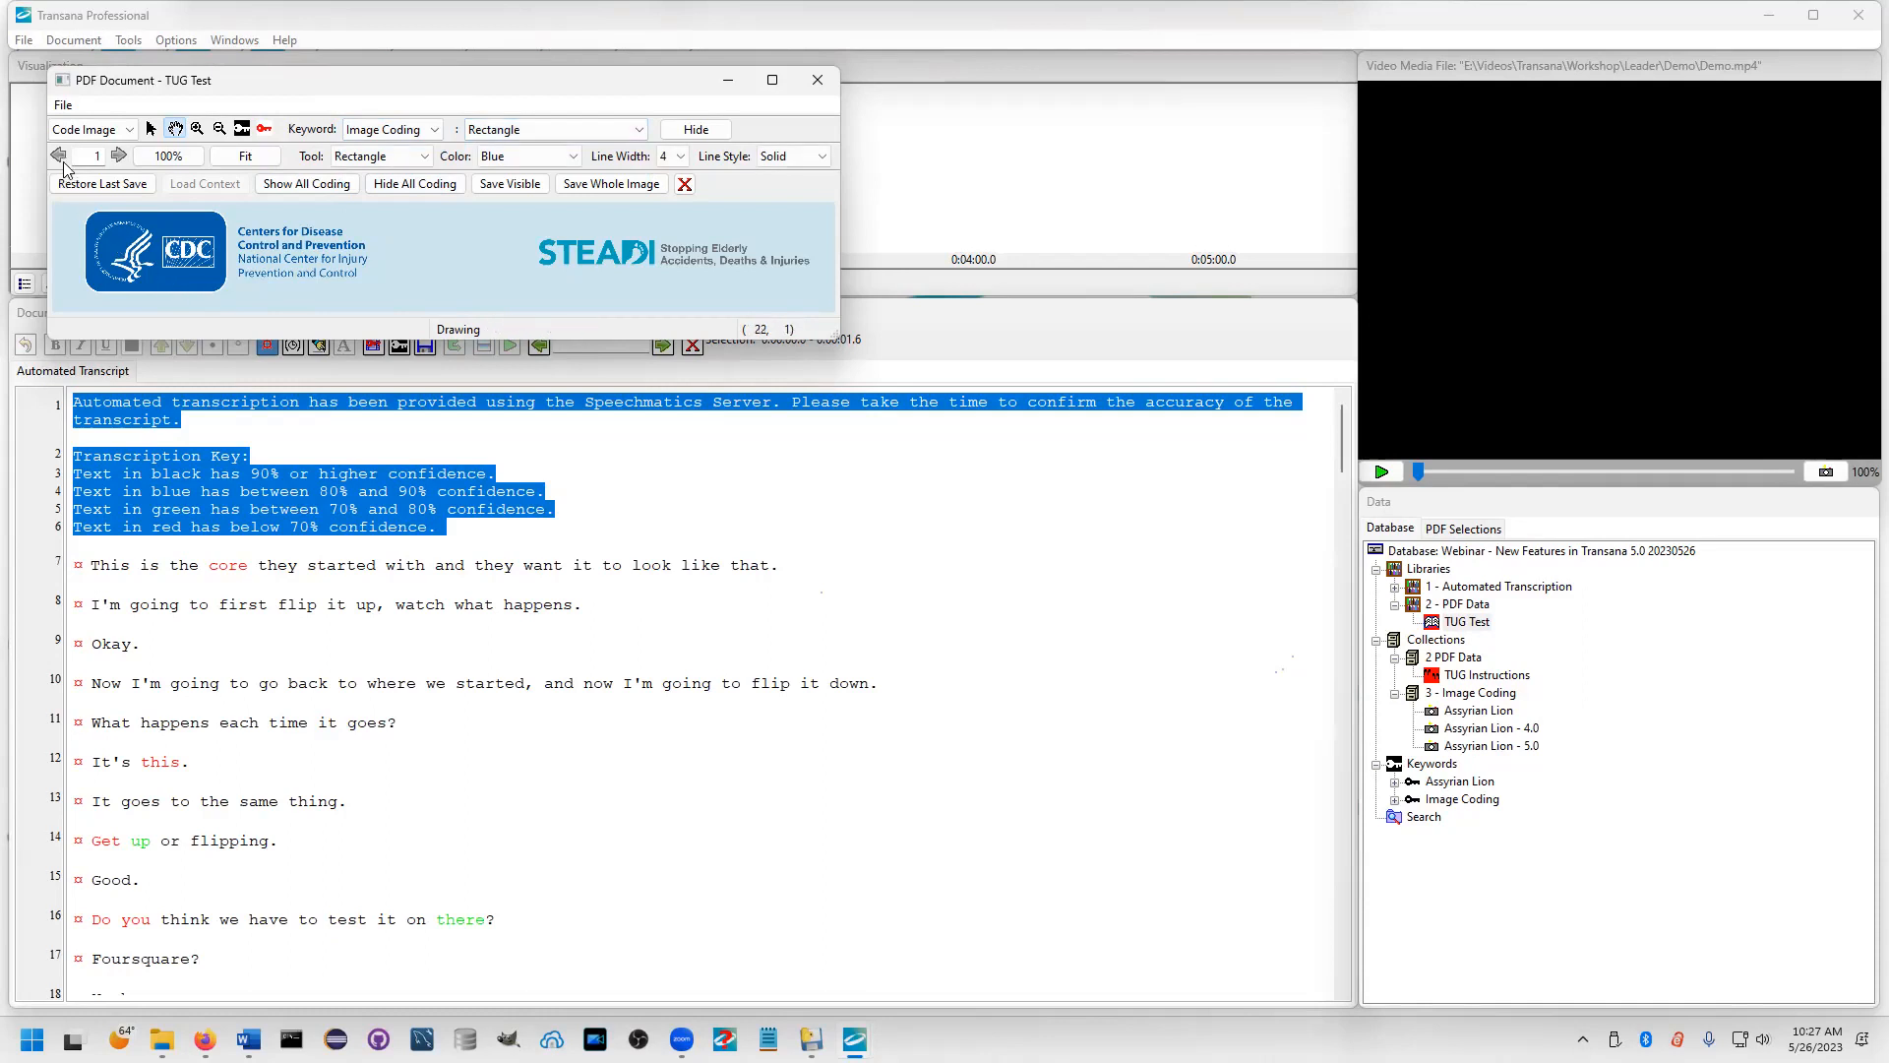
left_click(151, 129)
mouse_move(72, 205)
left_mouse_down()
mouse_move(368, 246)
mouse_move(429, 281)
mouse_move(381, 295)
left_mouse_up()
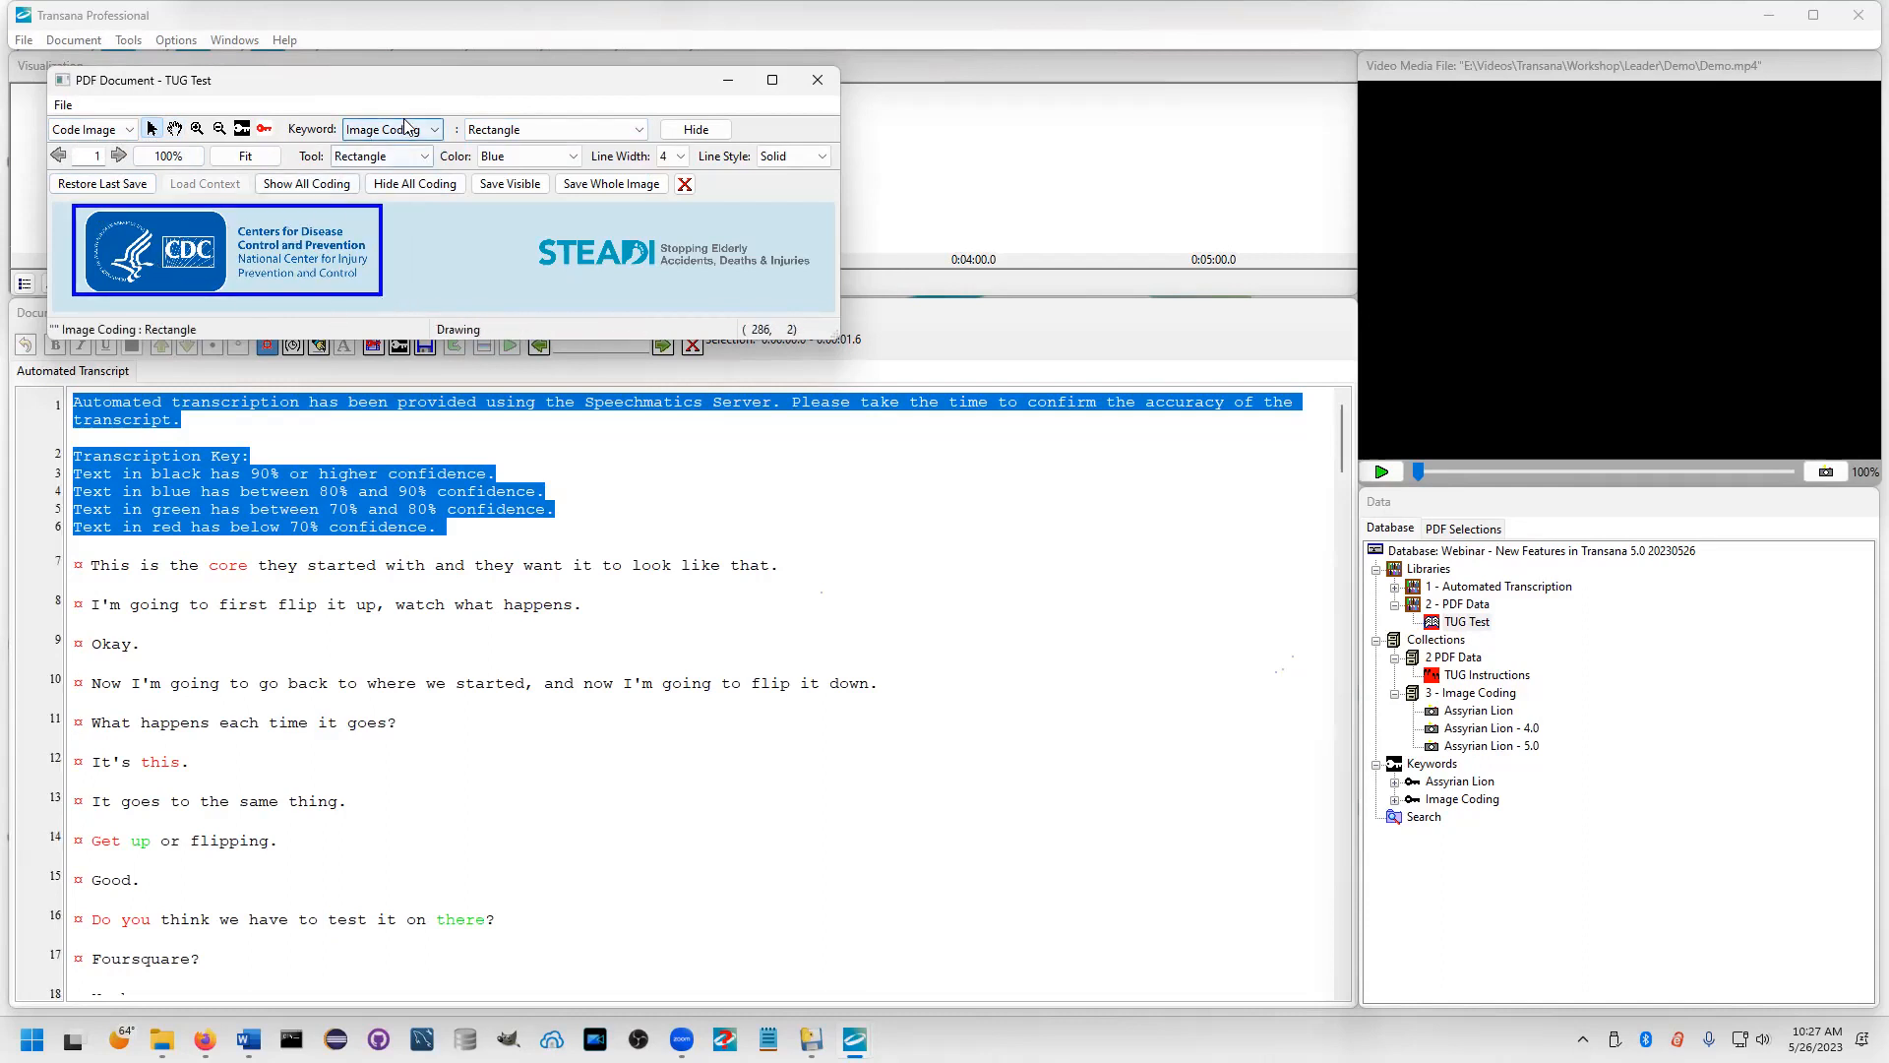
Code the STEADI logo with a purple dashed Image Coding : Ellipse shape
left_click(523, 133)
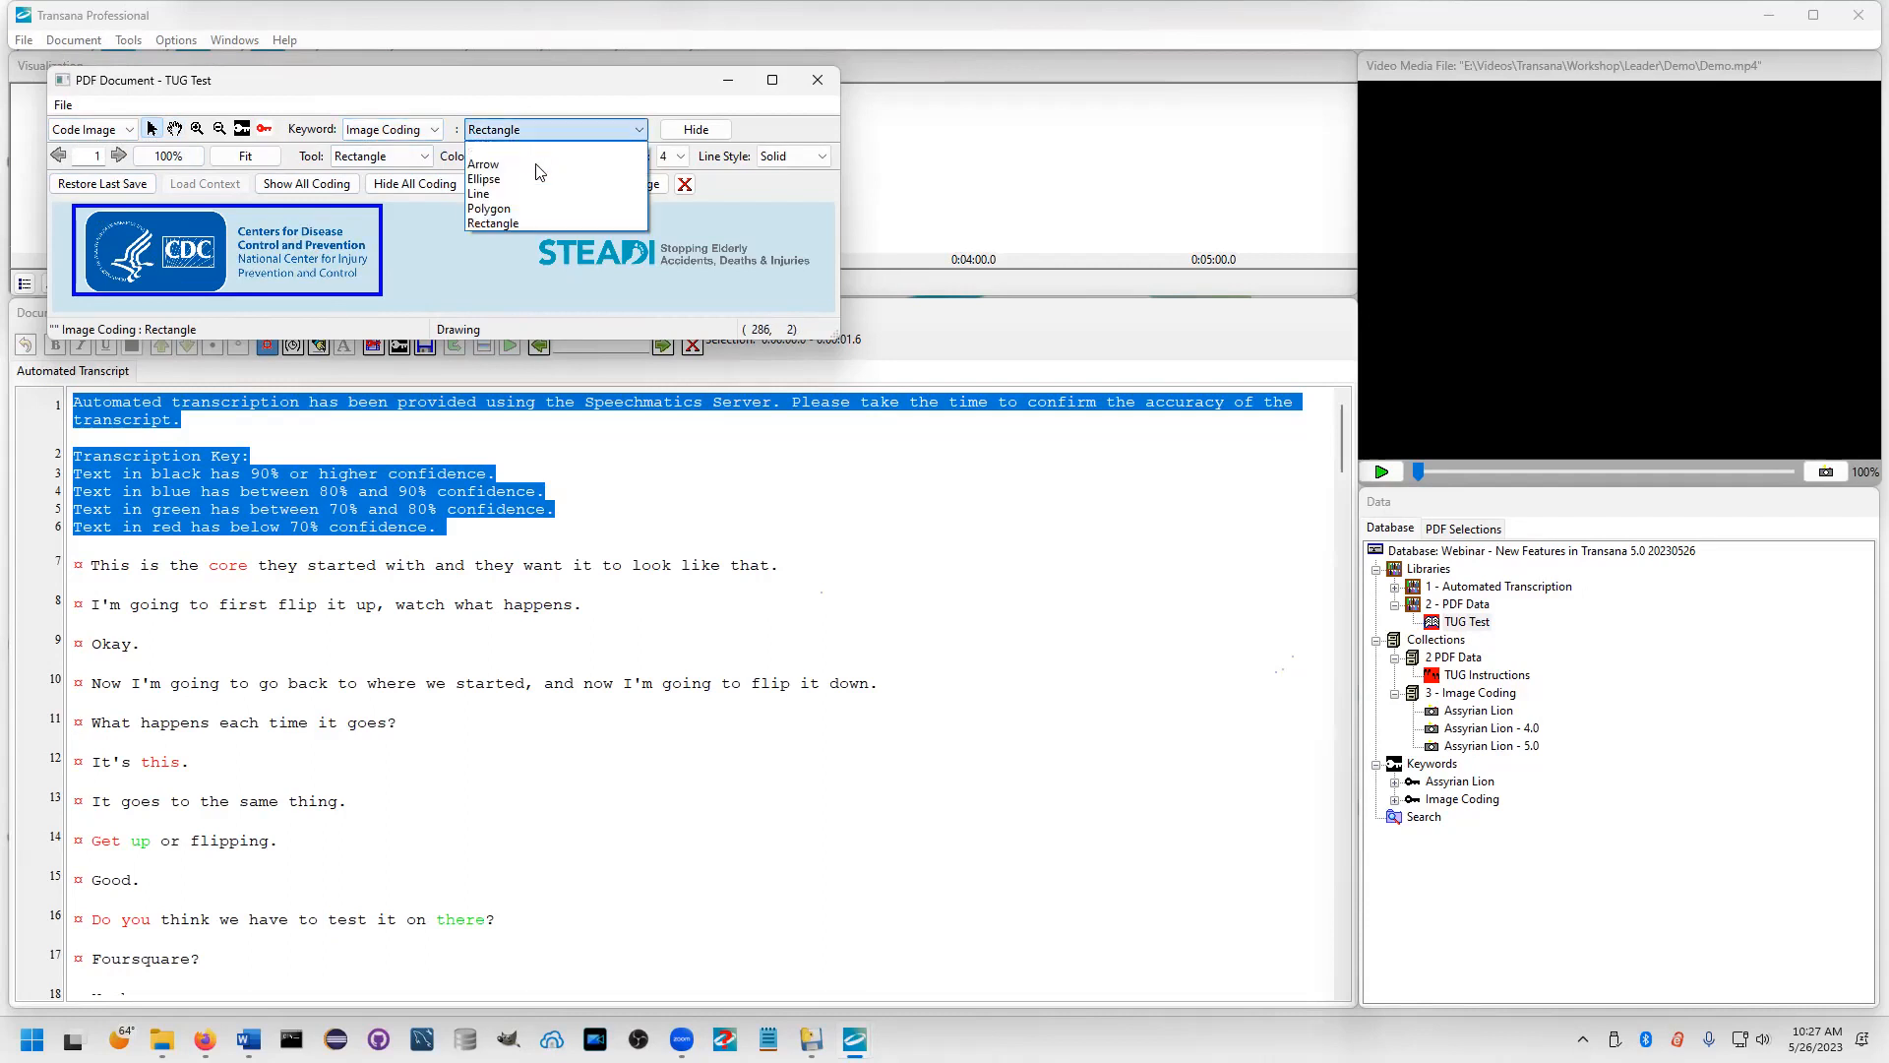
left_click(492, 173)
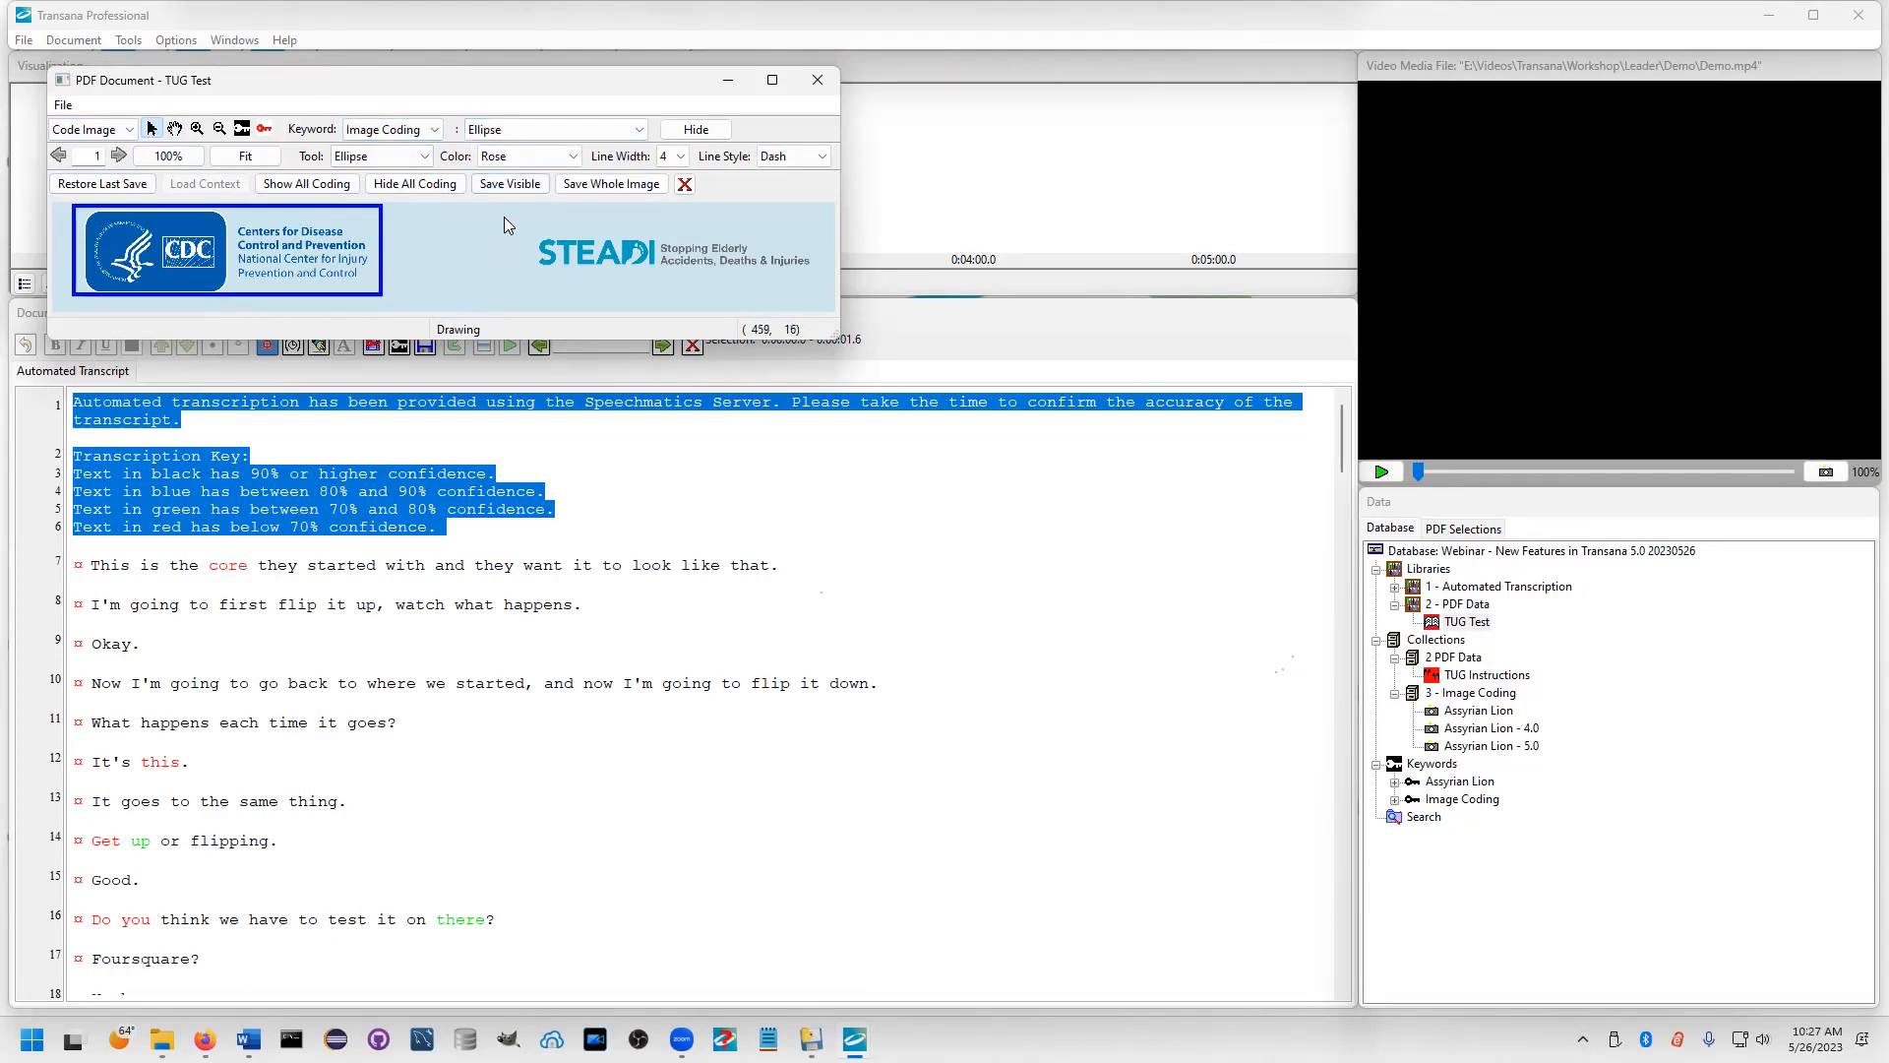
left_click(578, 157)
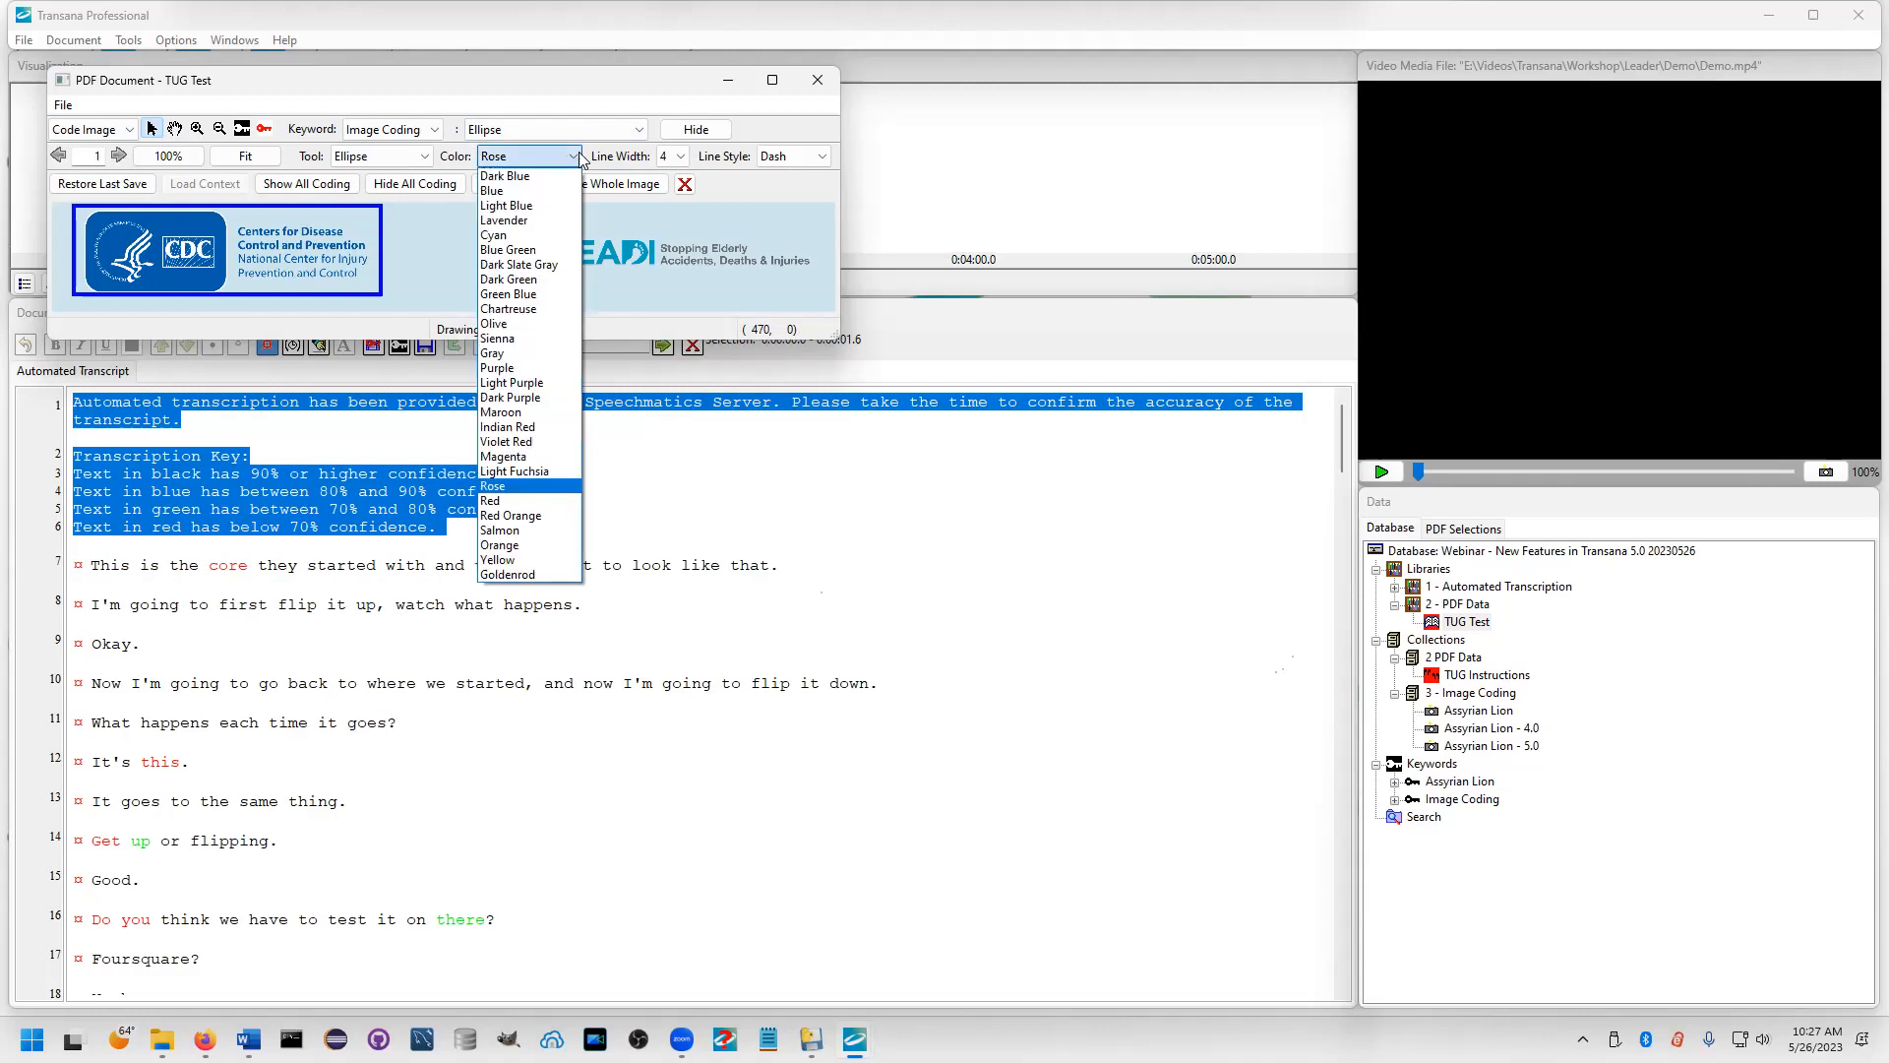
left_click(530, 367)
left_click_drag(513, 217, 829, 296)
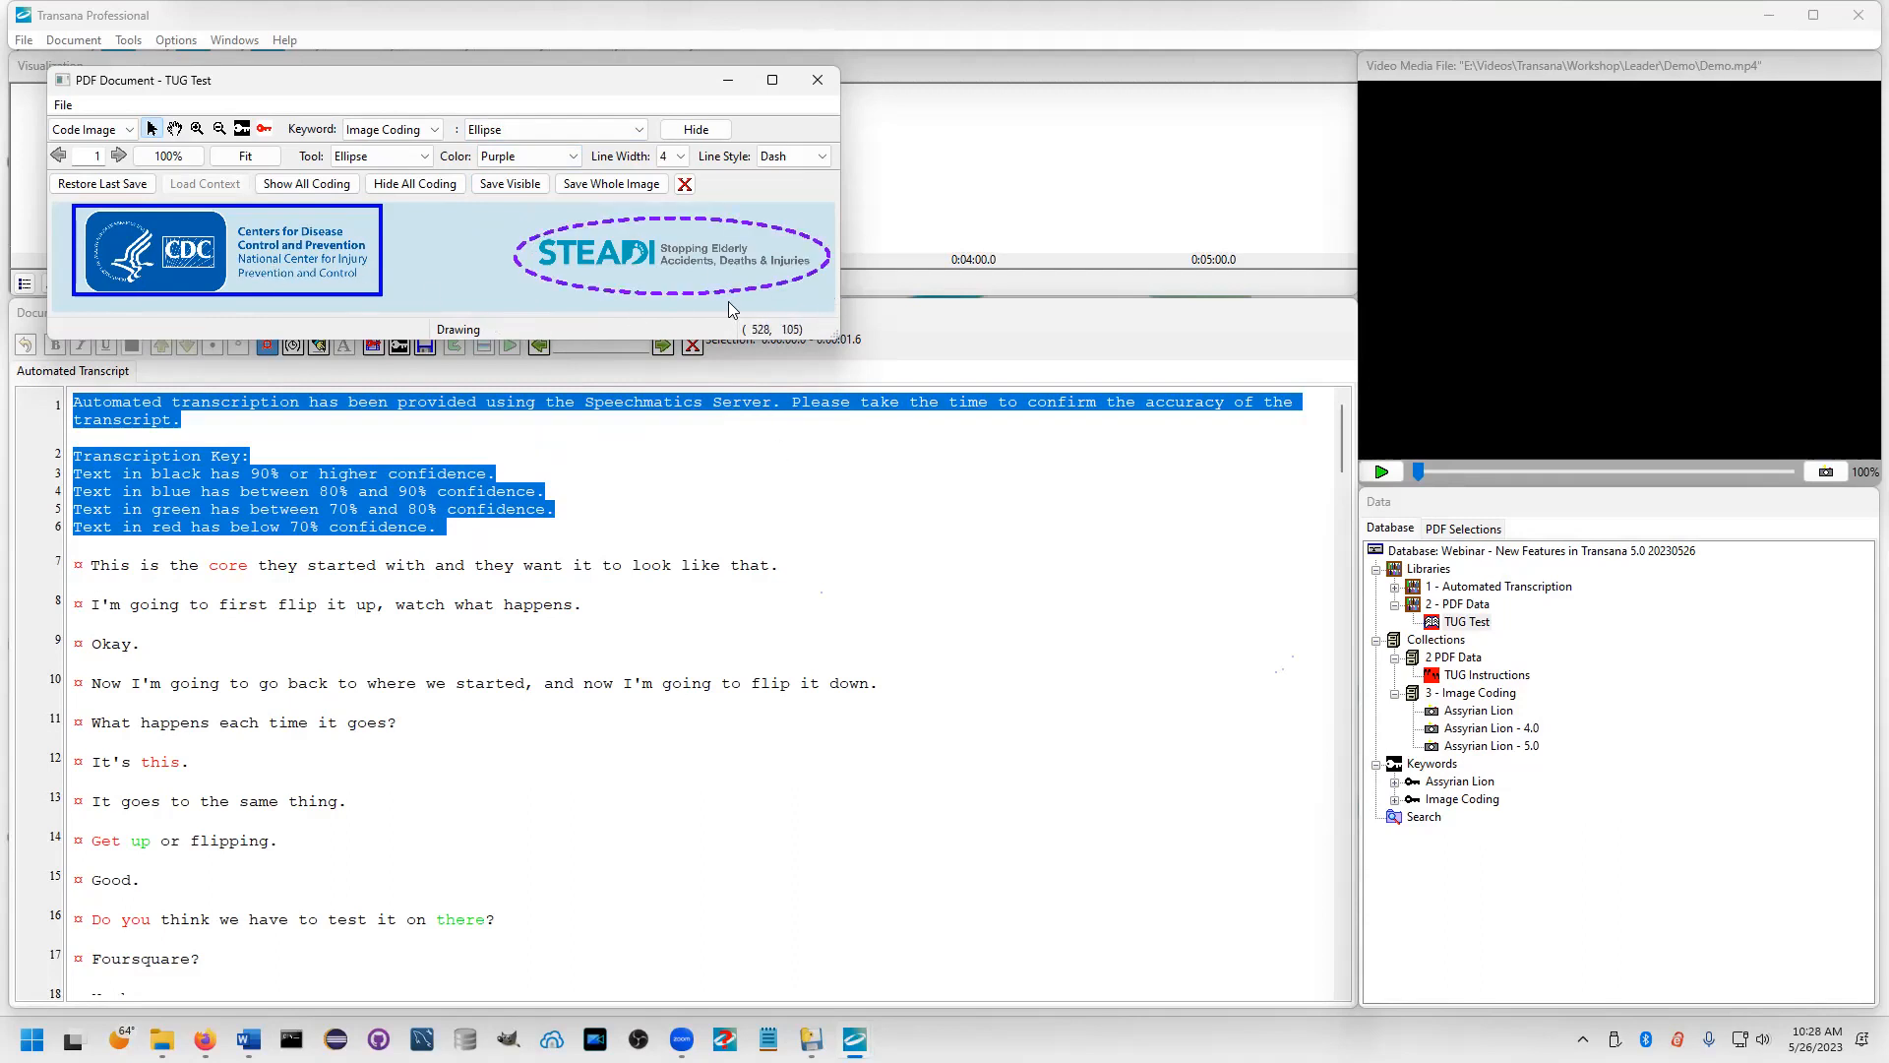
View the PDF coding key for the rectangle and ellipse codes beneath the document window and close it
left_click(264, 131)
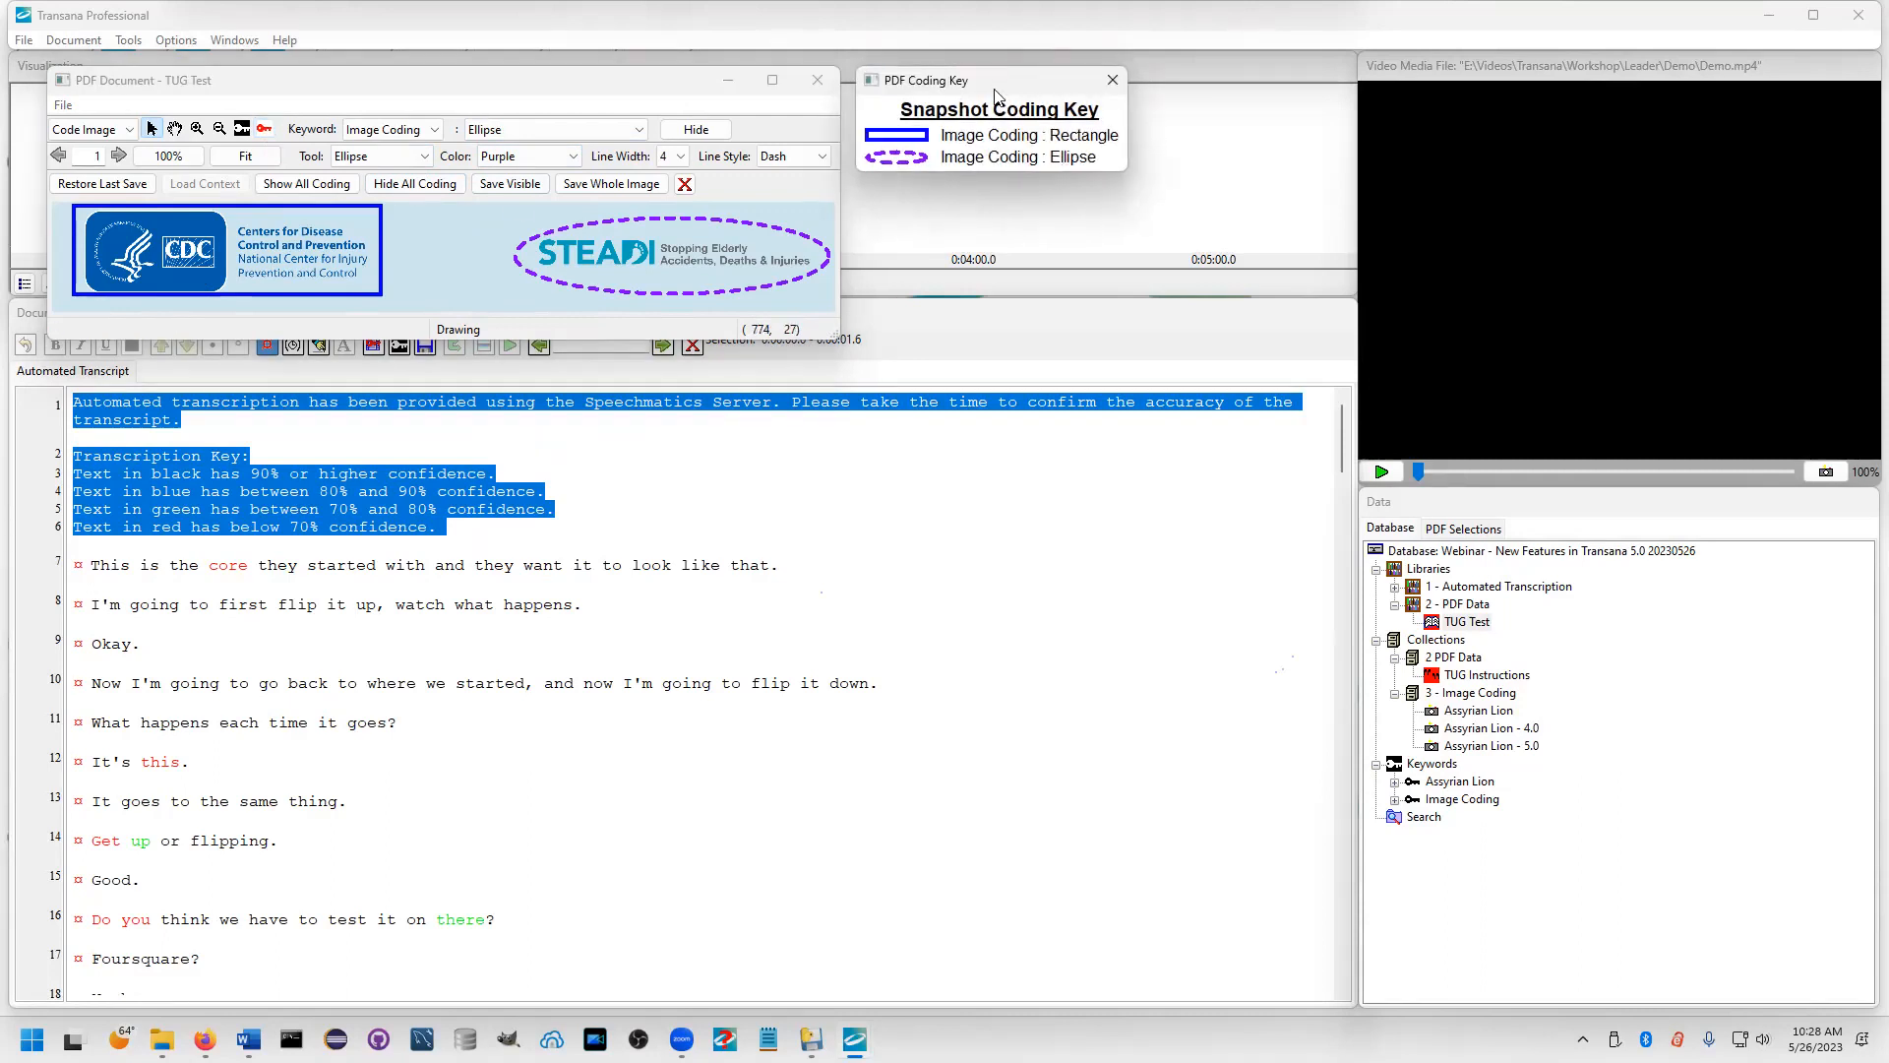
left_click_drag(994, 91, 544, 387)
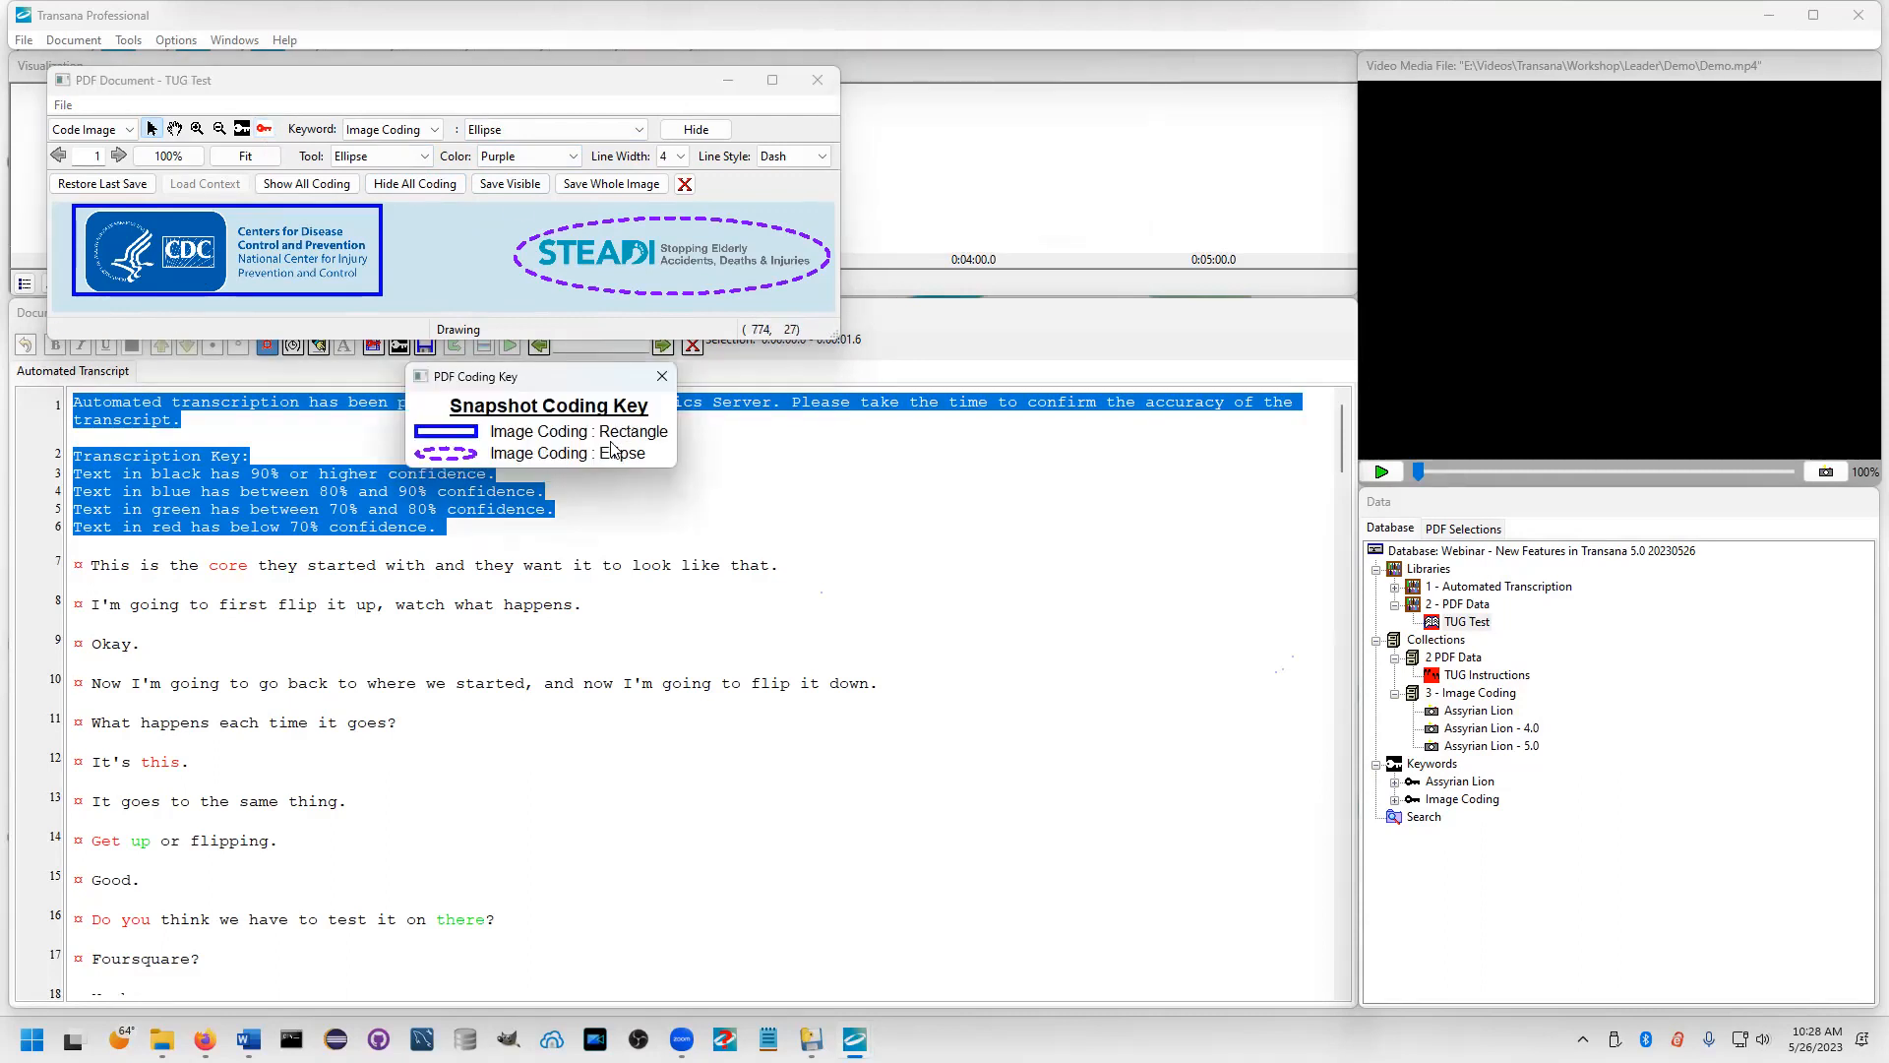
left_click(662, 376)
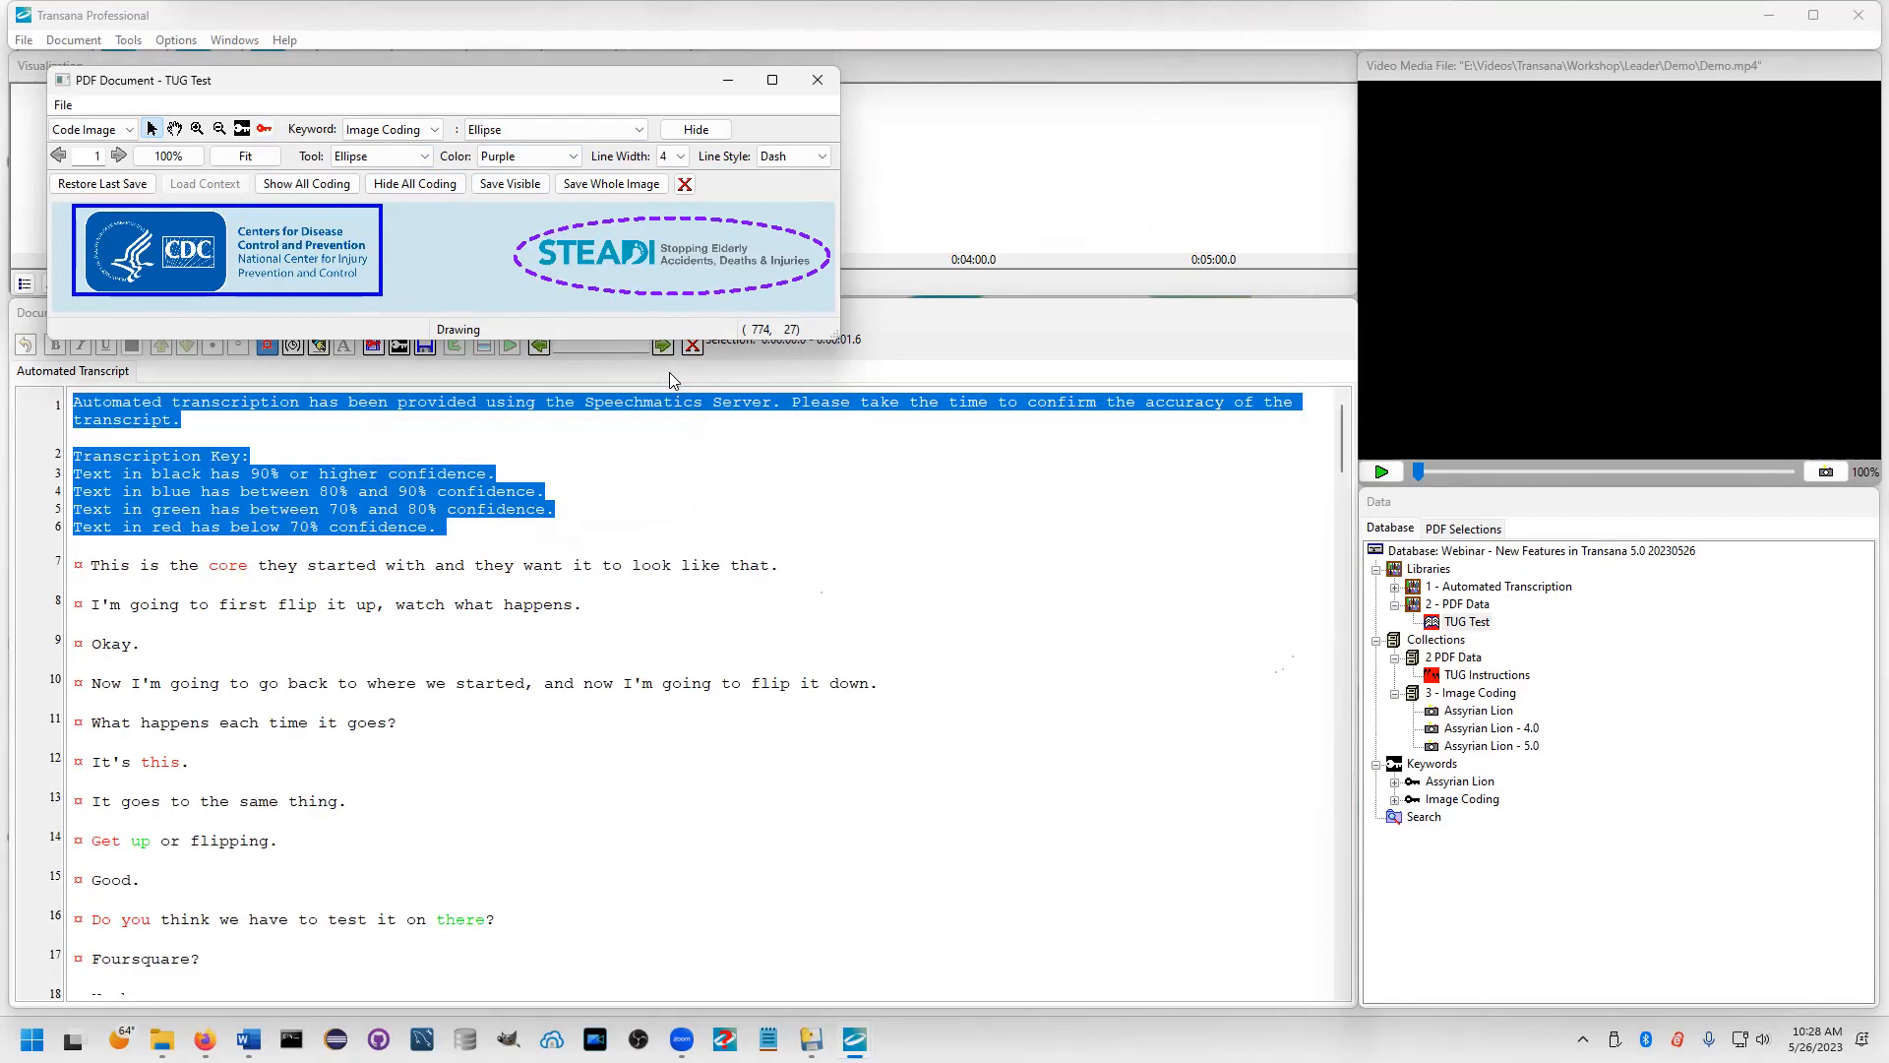
Save the coded logos as a PDF snapshot named TUB Sponsor Logos in the 2 PDF Data collection and close the document
right_click(1436, 659)
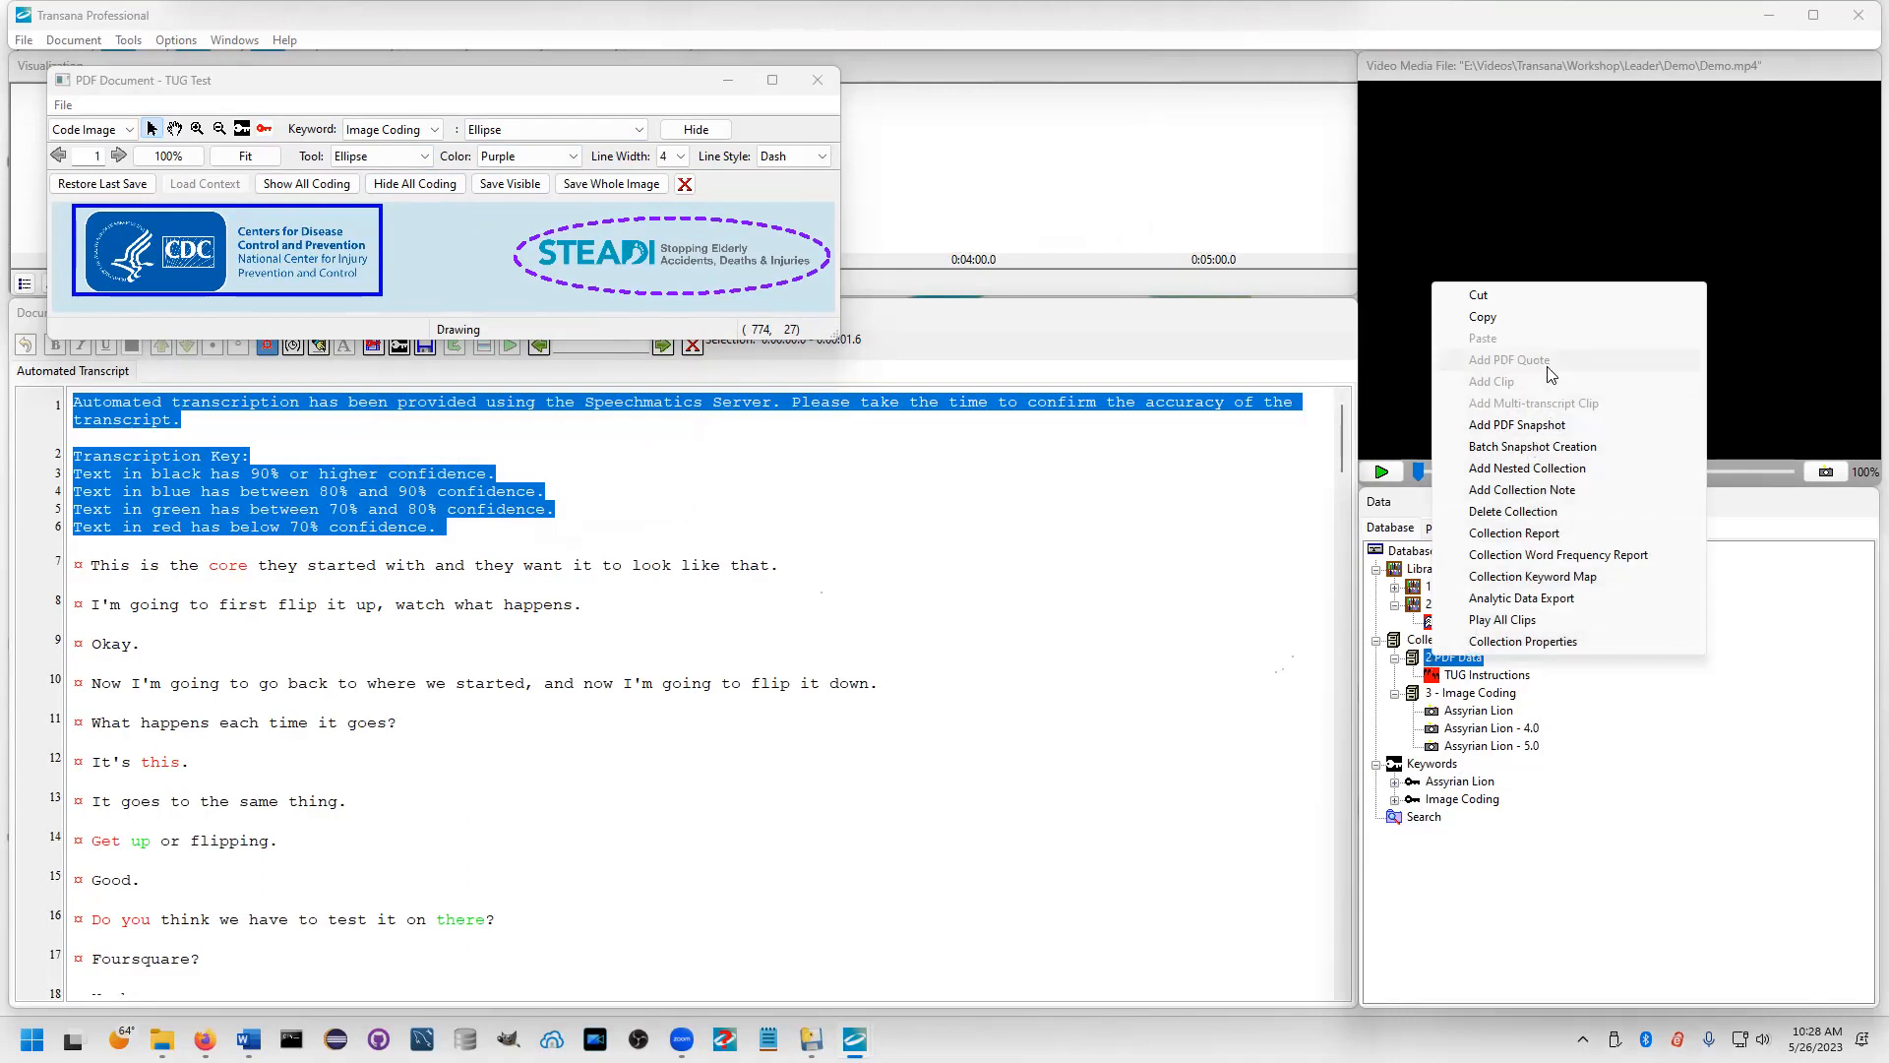
left_click(1548, 427)
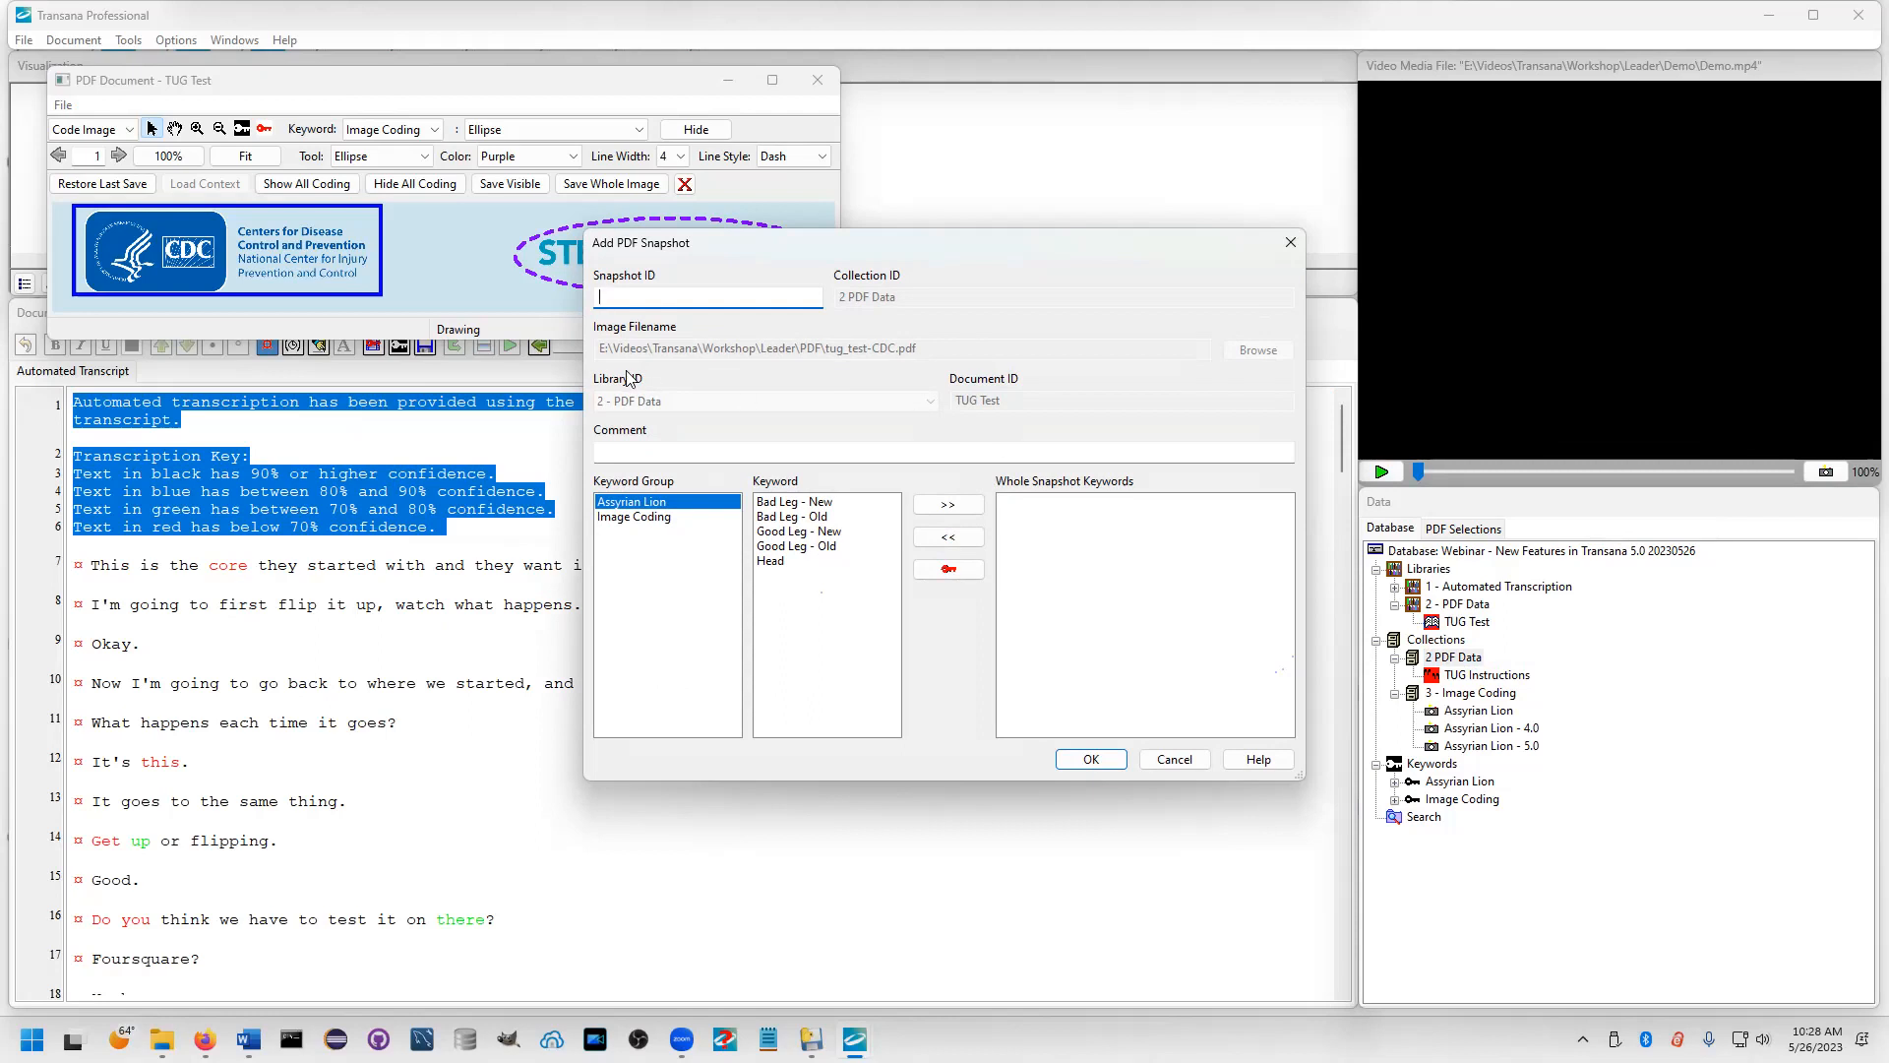
type("TUB Sponsor Logos")
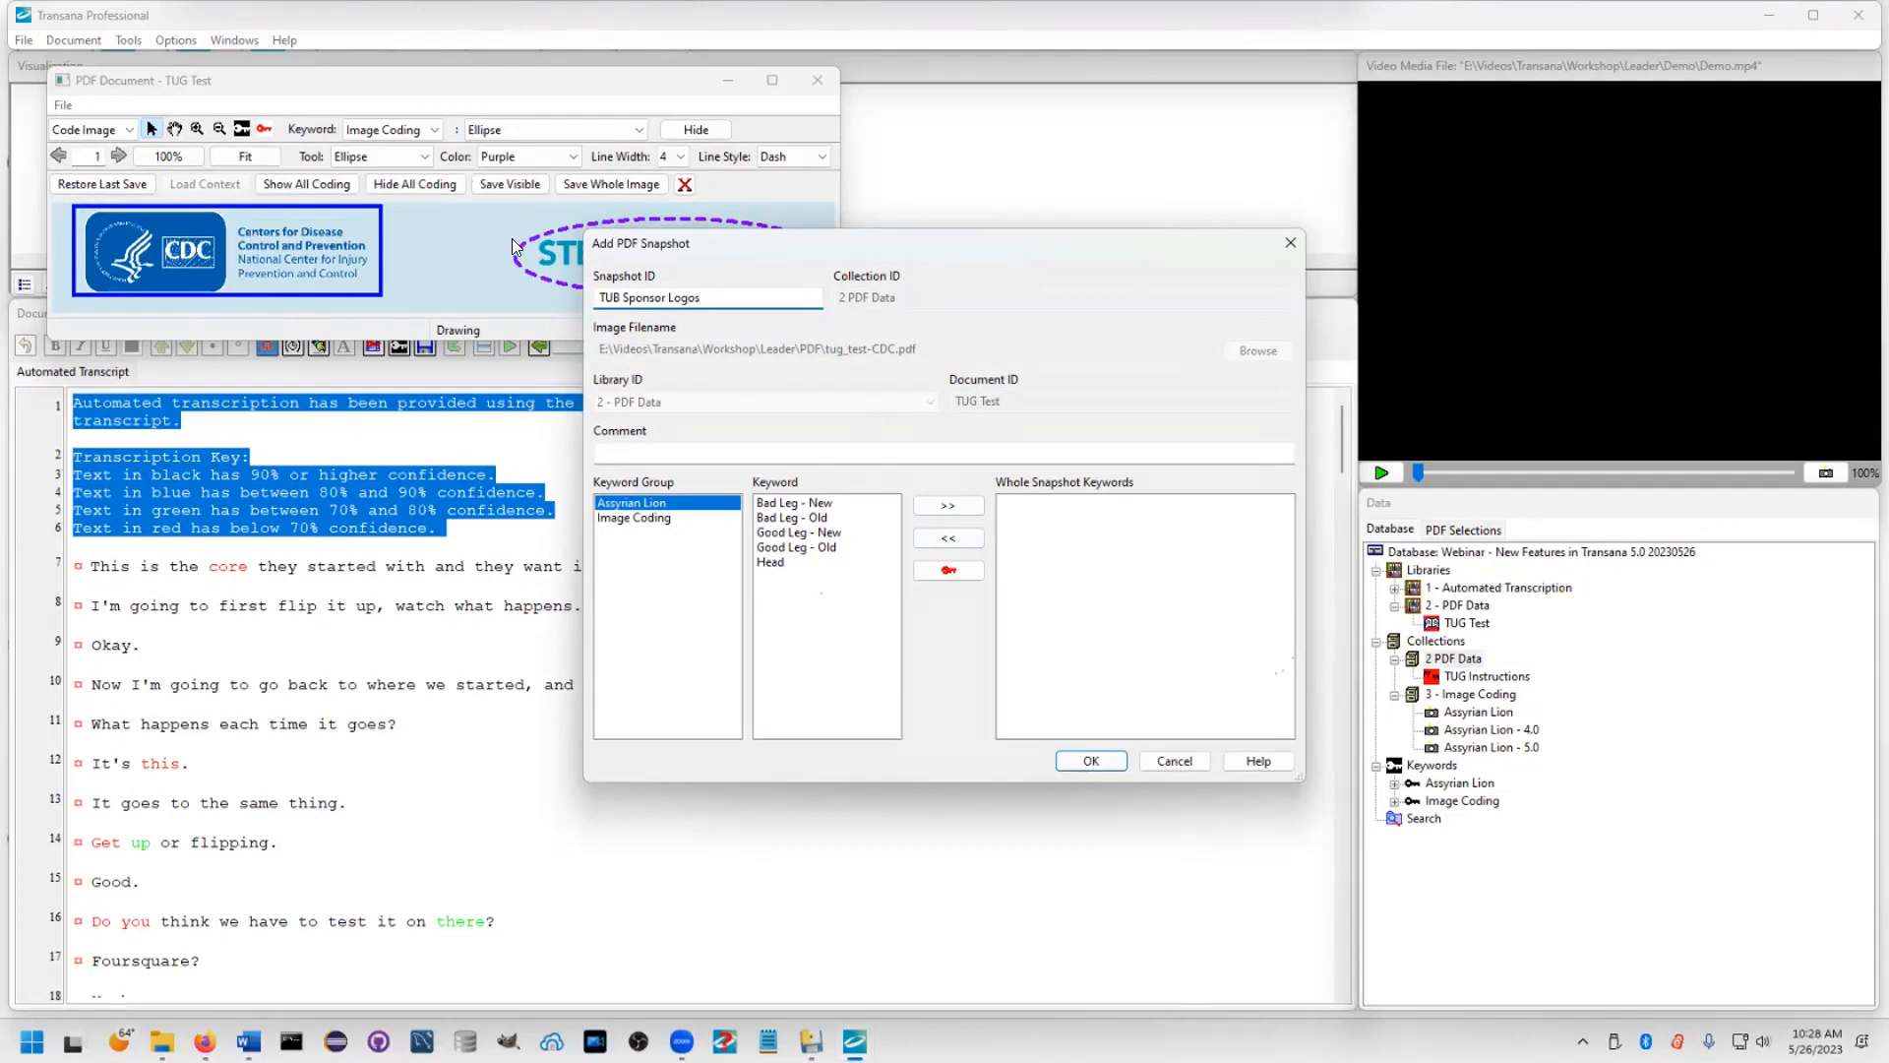
left_click(1092, 760)
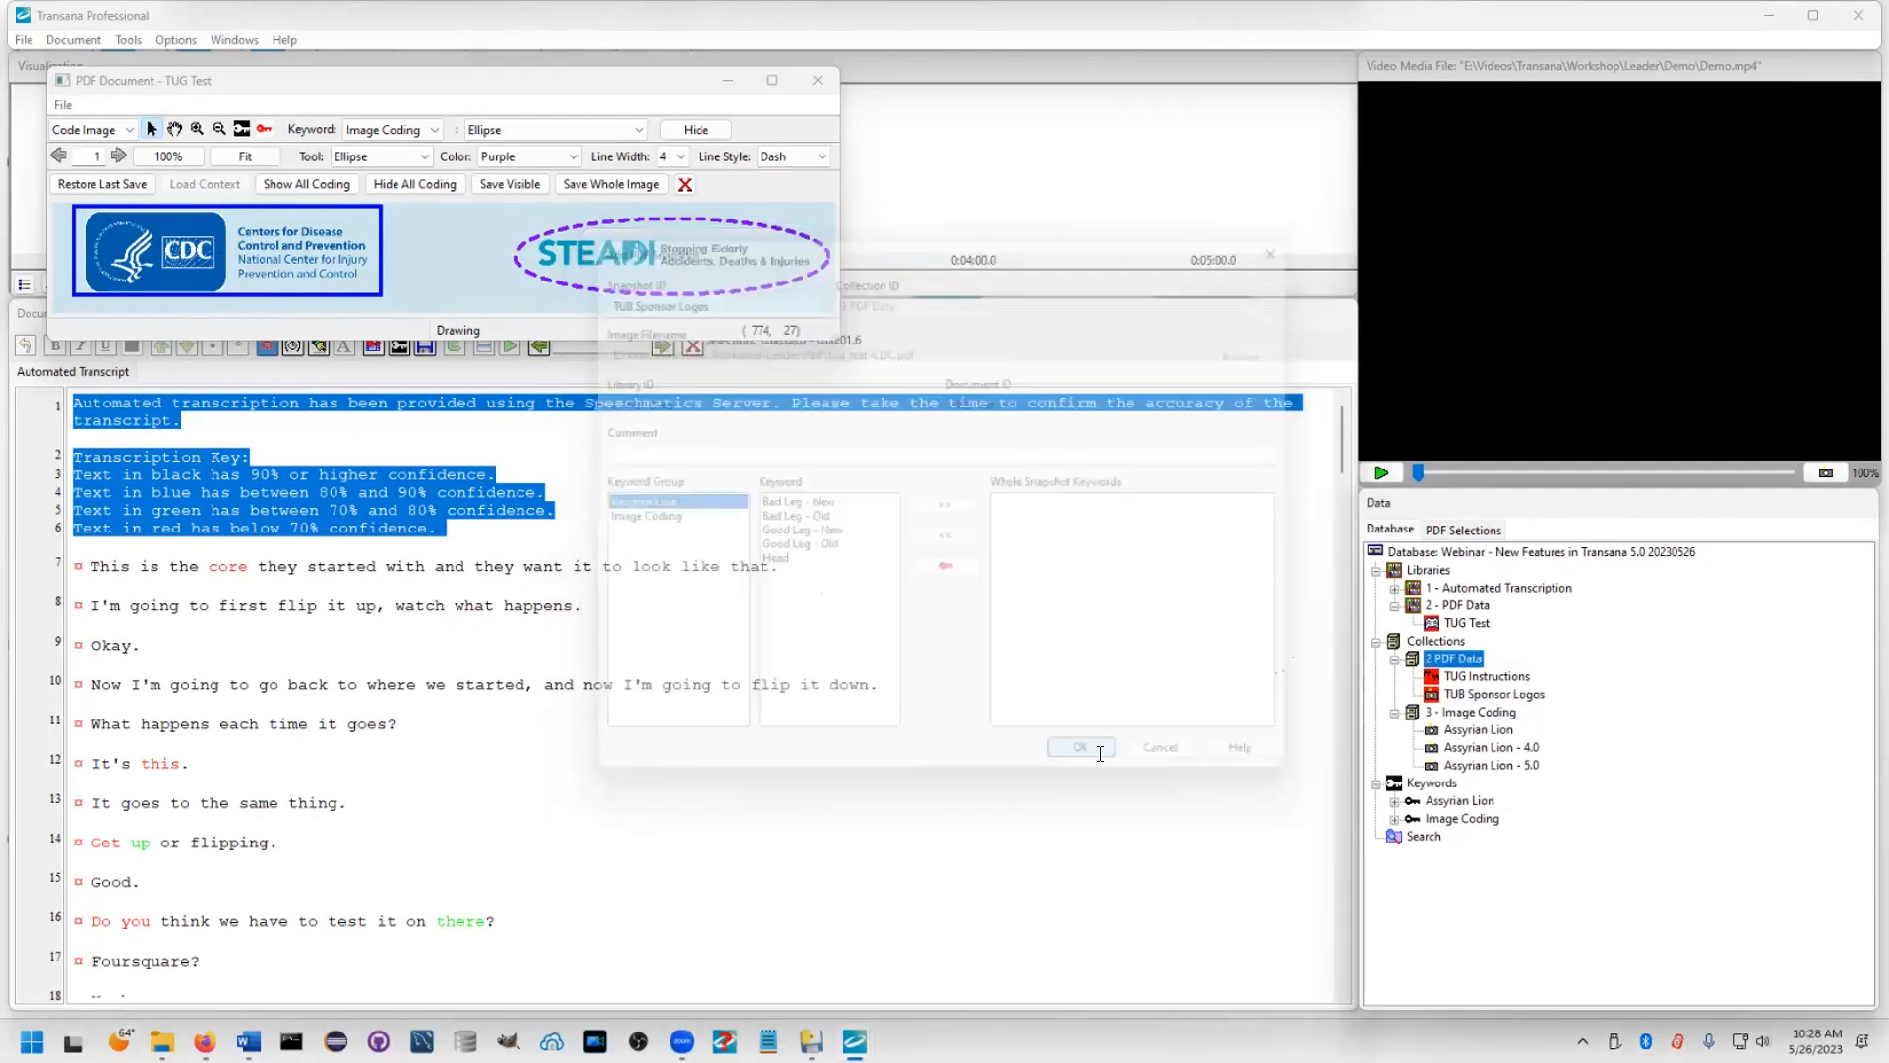
left_click(817, 81)
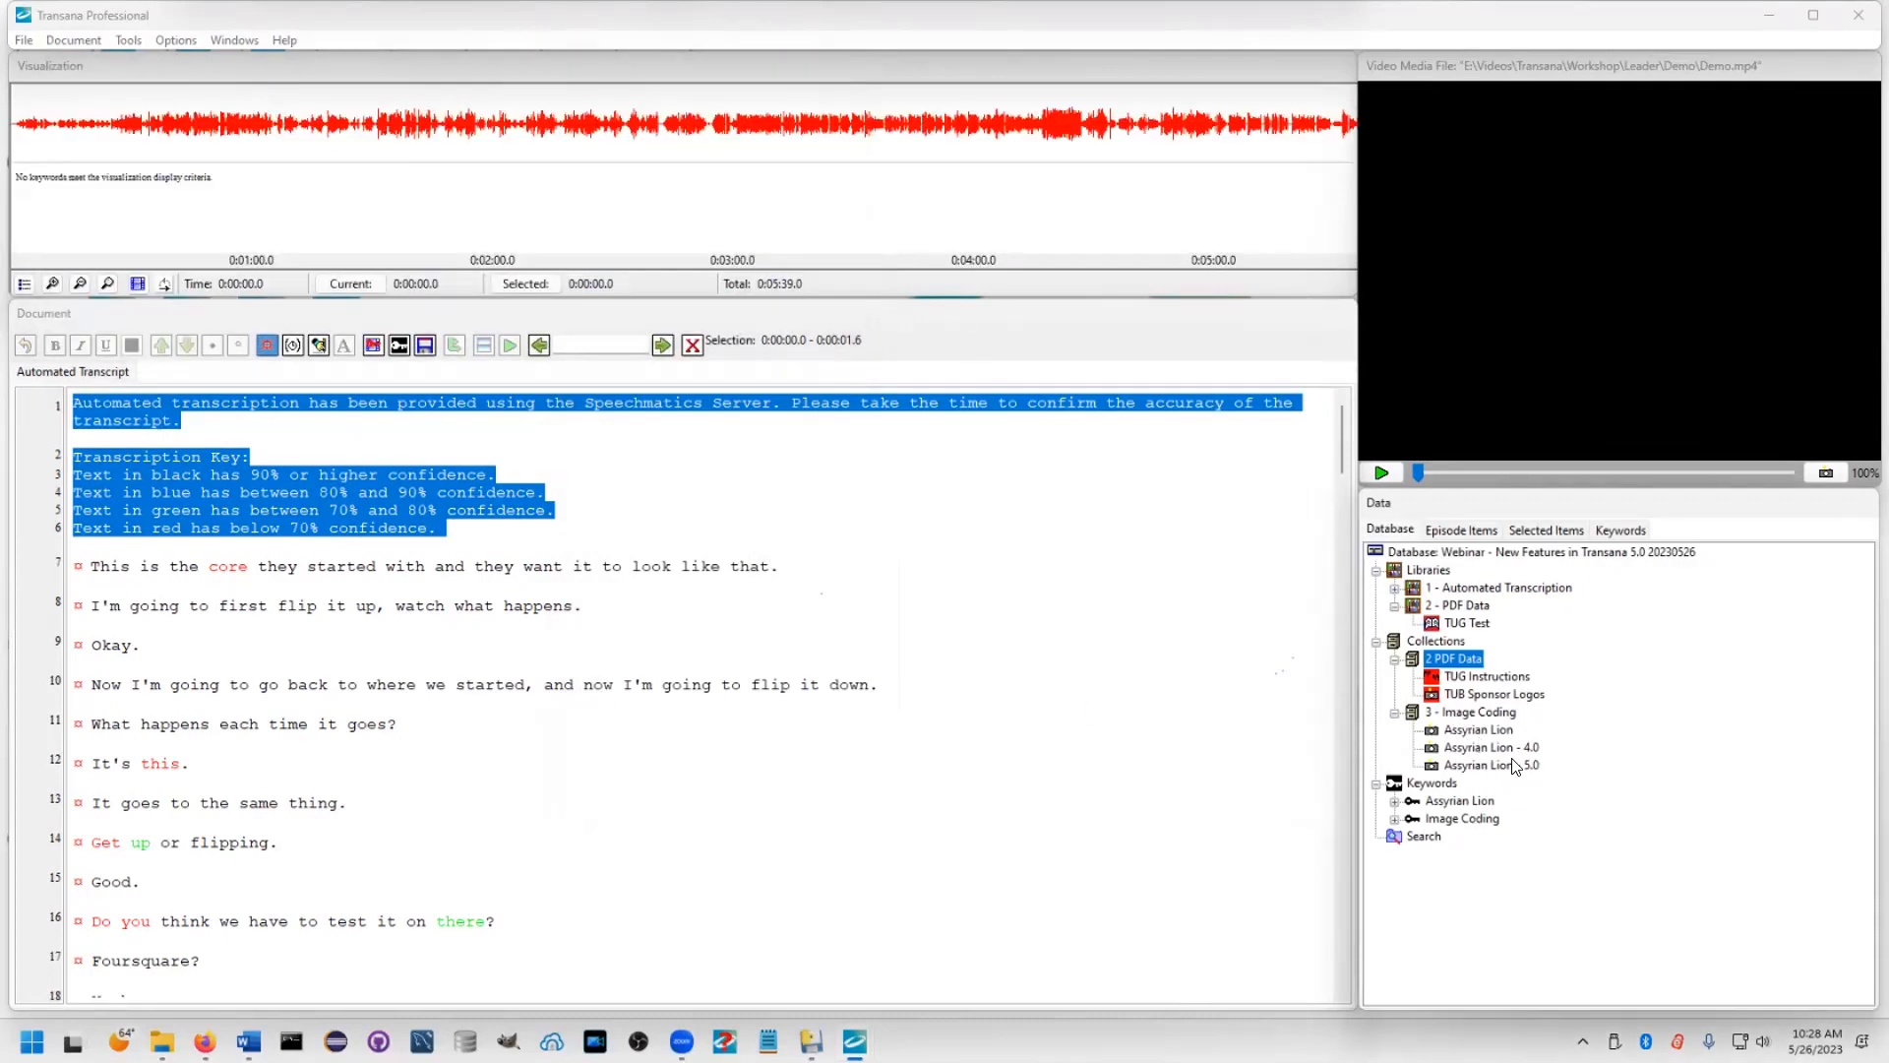
Rename the new PDF snapshot in the 2 PDF Data collection as TUG Sponsor Logos
left_click(1465, 694)
left_click(1465, 694)
left_click(1461, 694)
key("BackSpace")
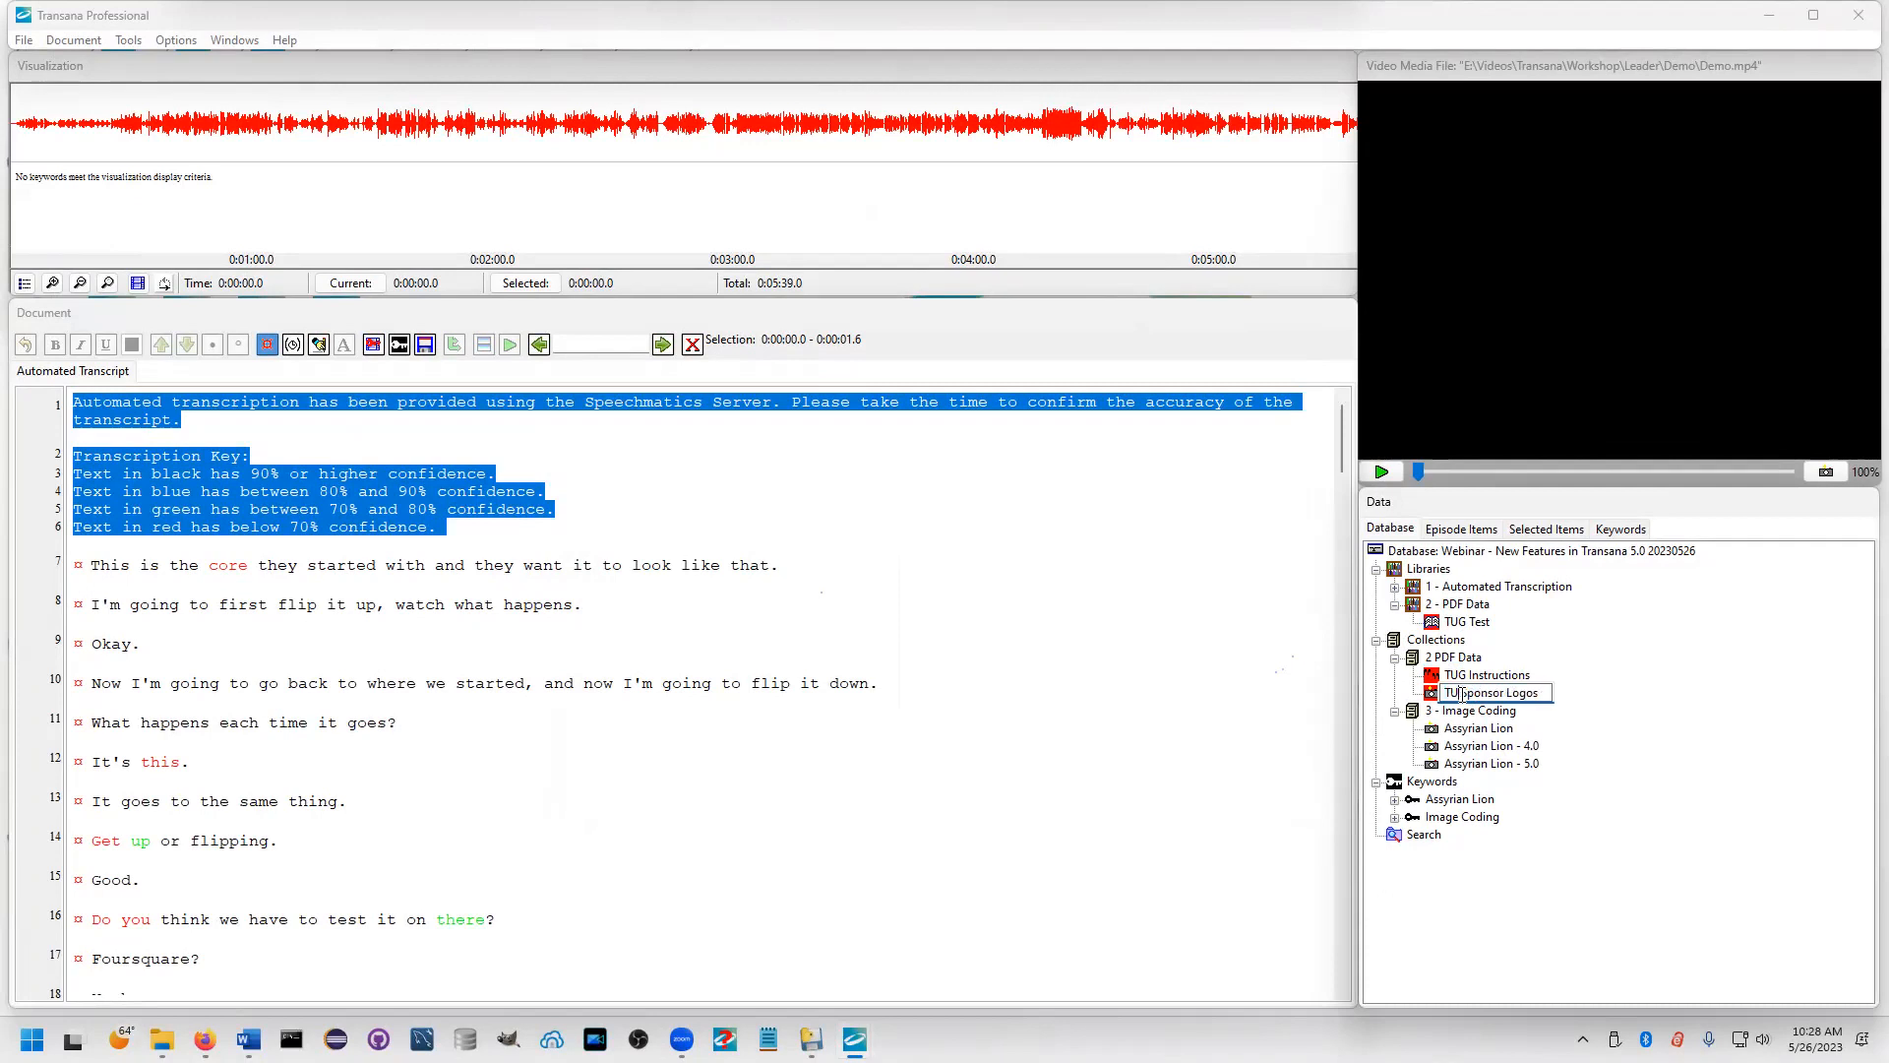
type("G")
key("Return")
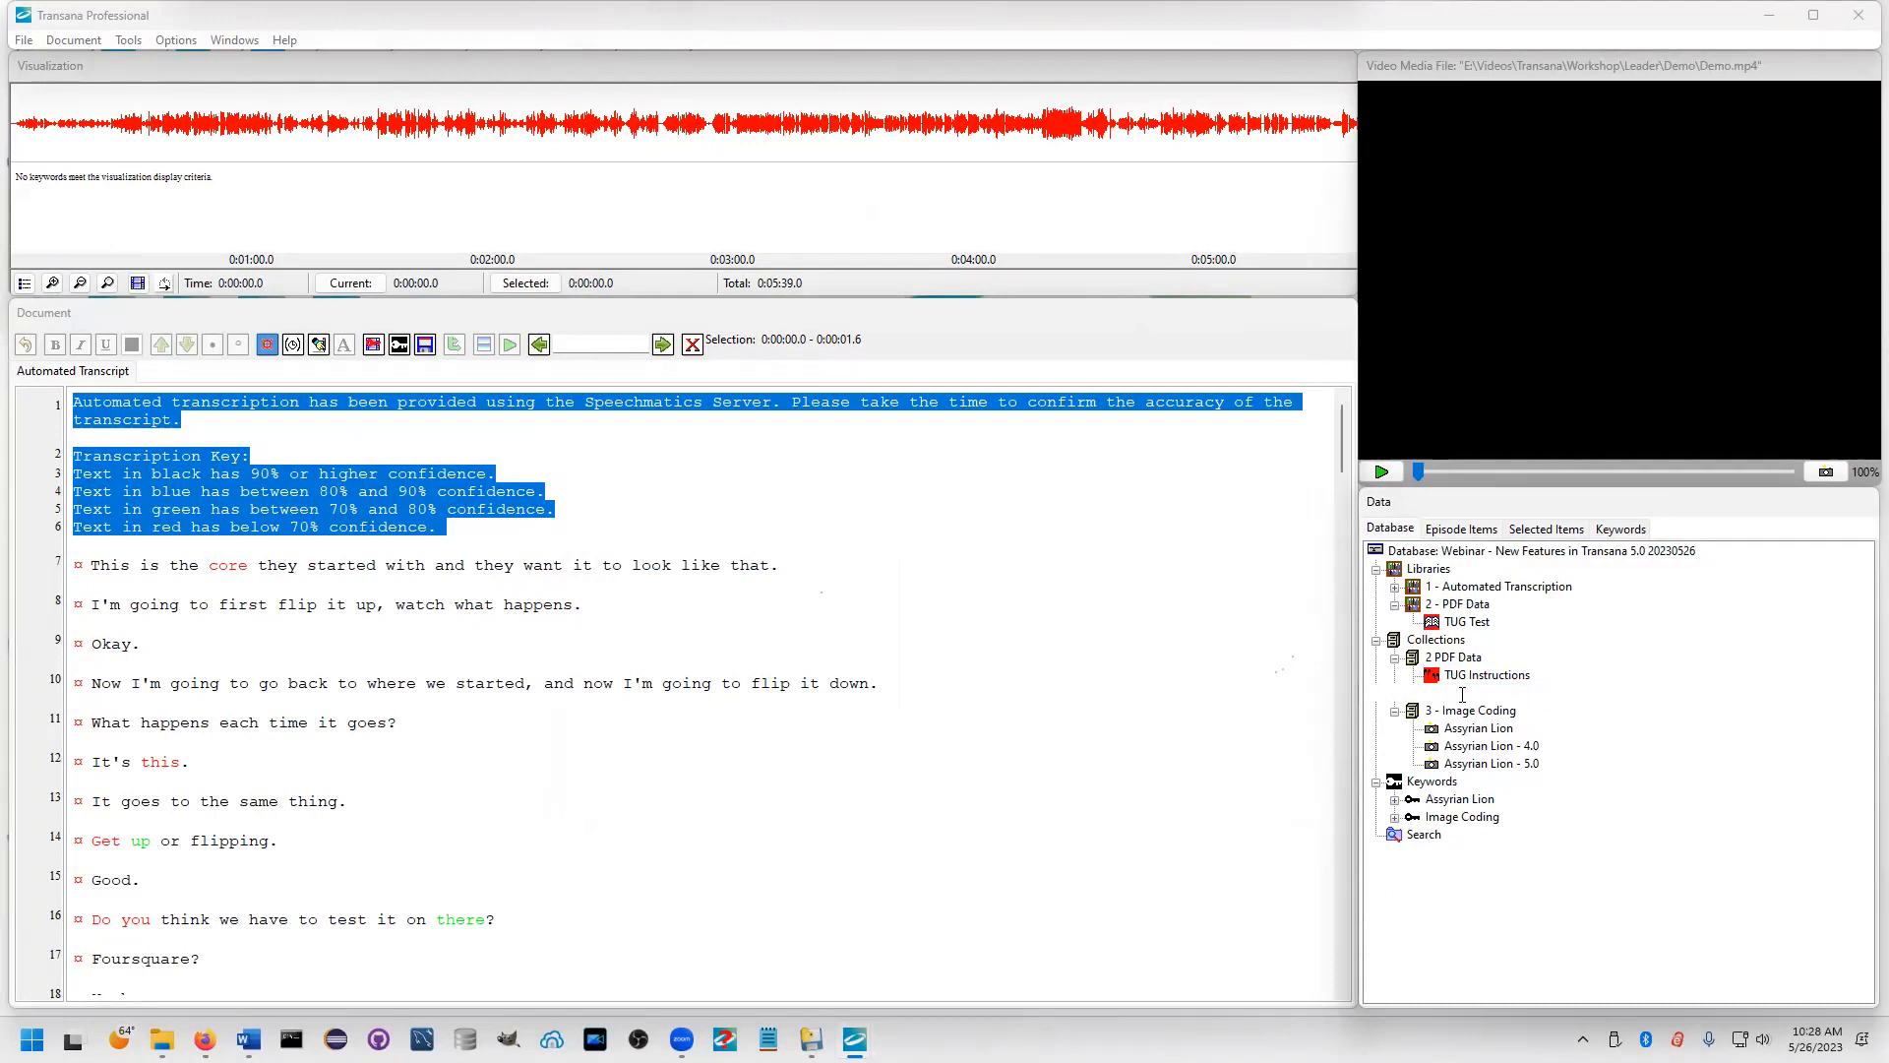
View the TUG Sponsor Logos snapshot with its rectangle and ellipse codes and close it
double_click(1463, 695)
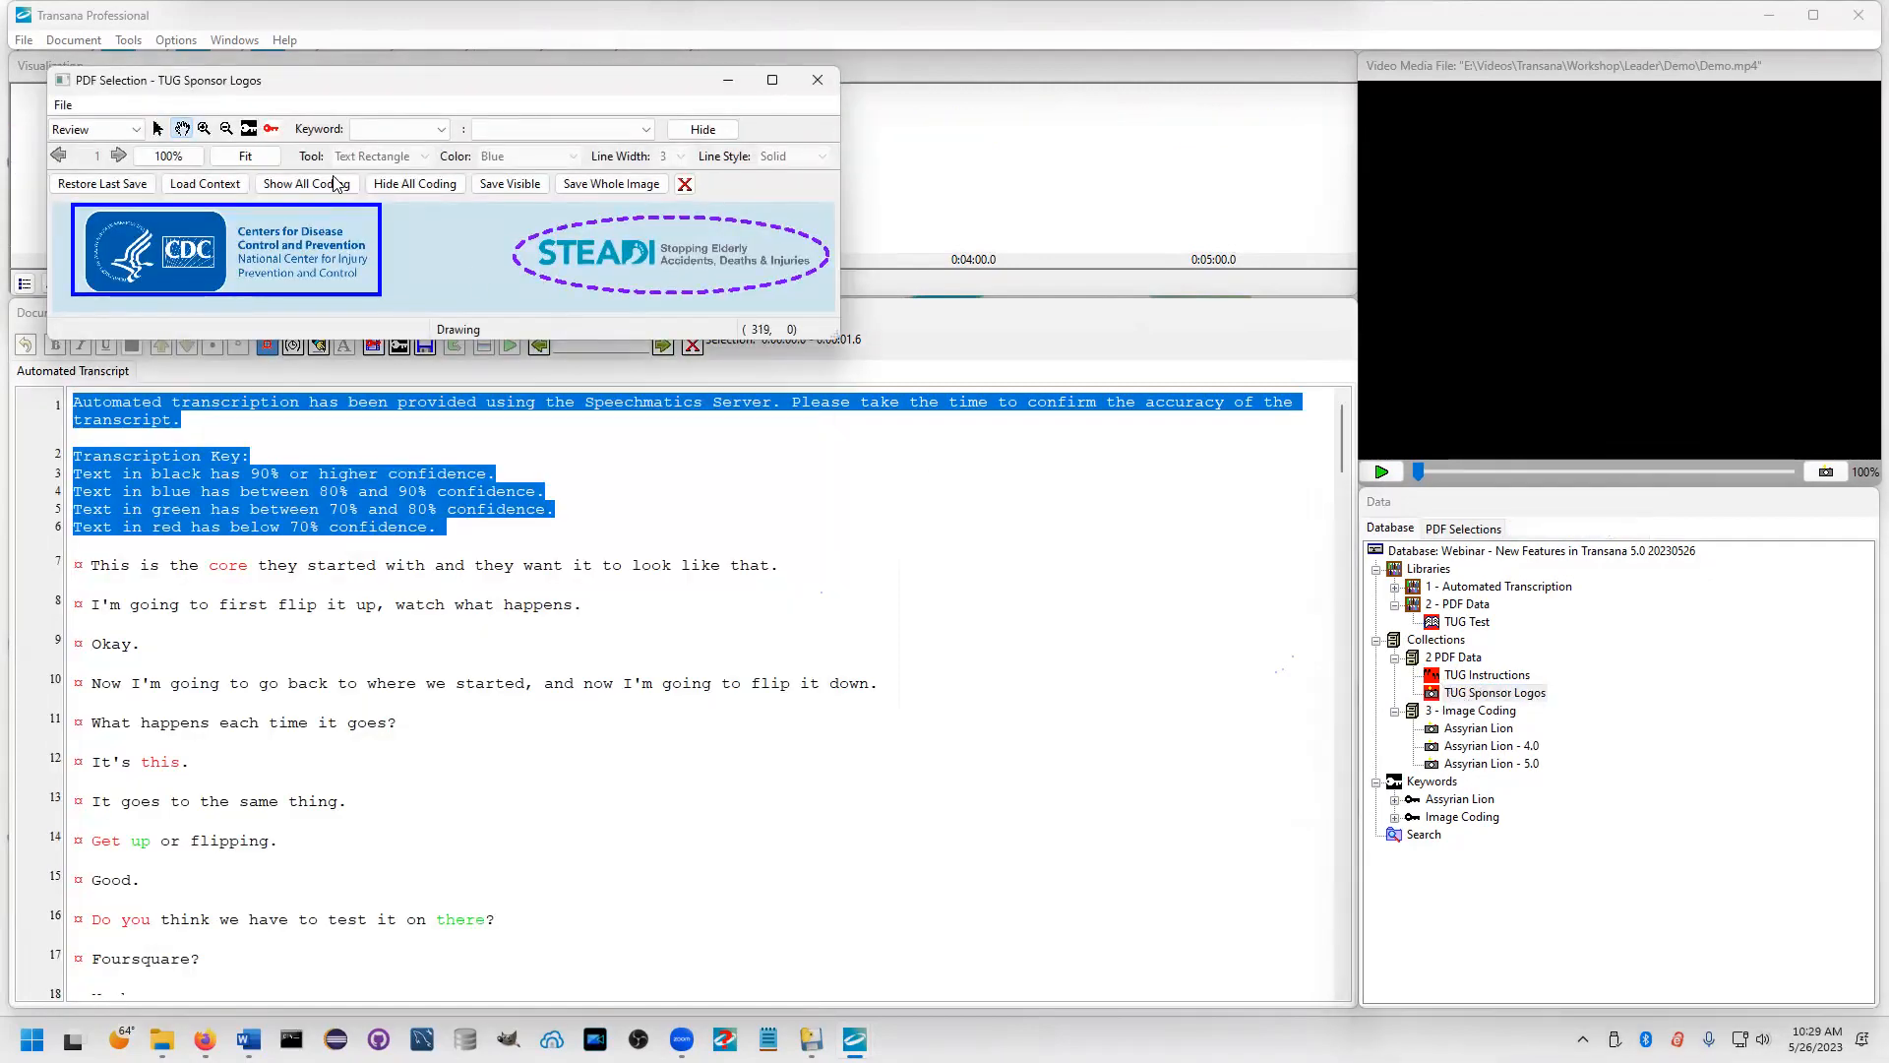
left_click_drag(398, 94, 830, 422)
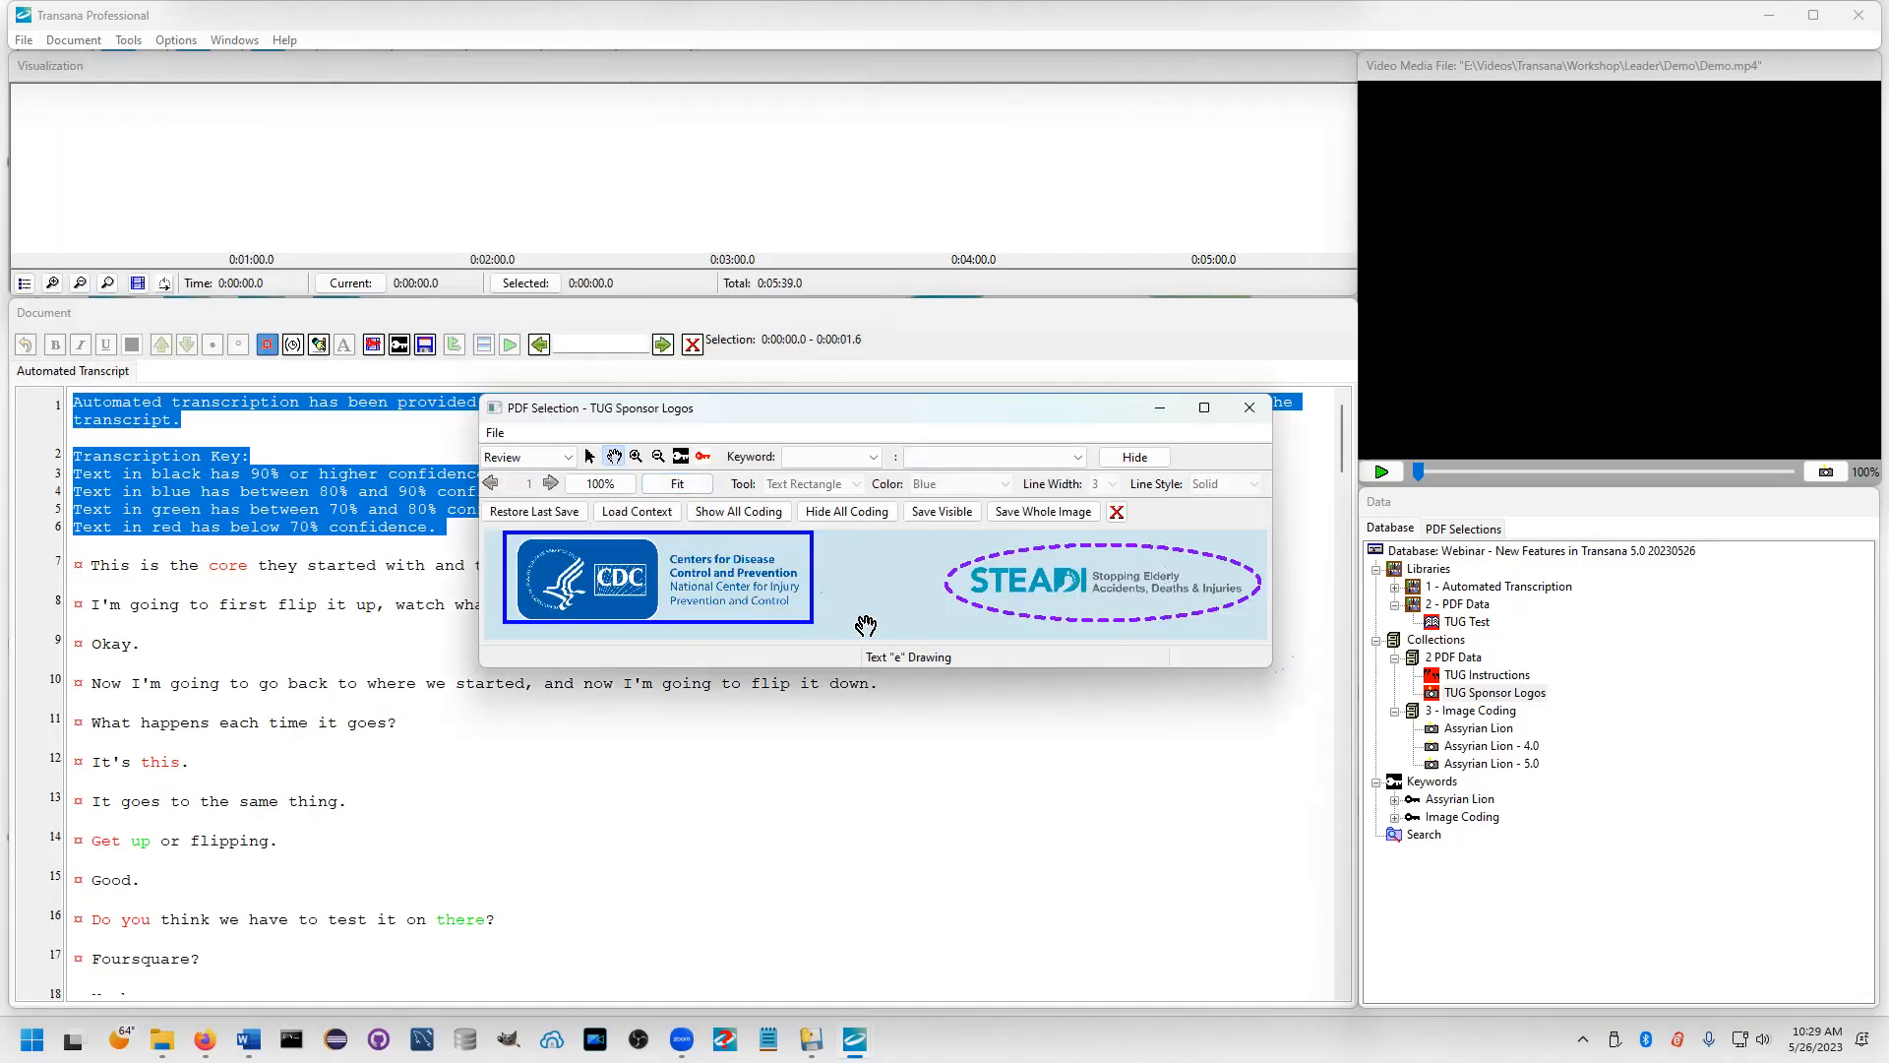
left_click(1249, 408)
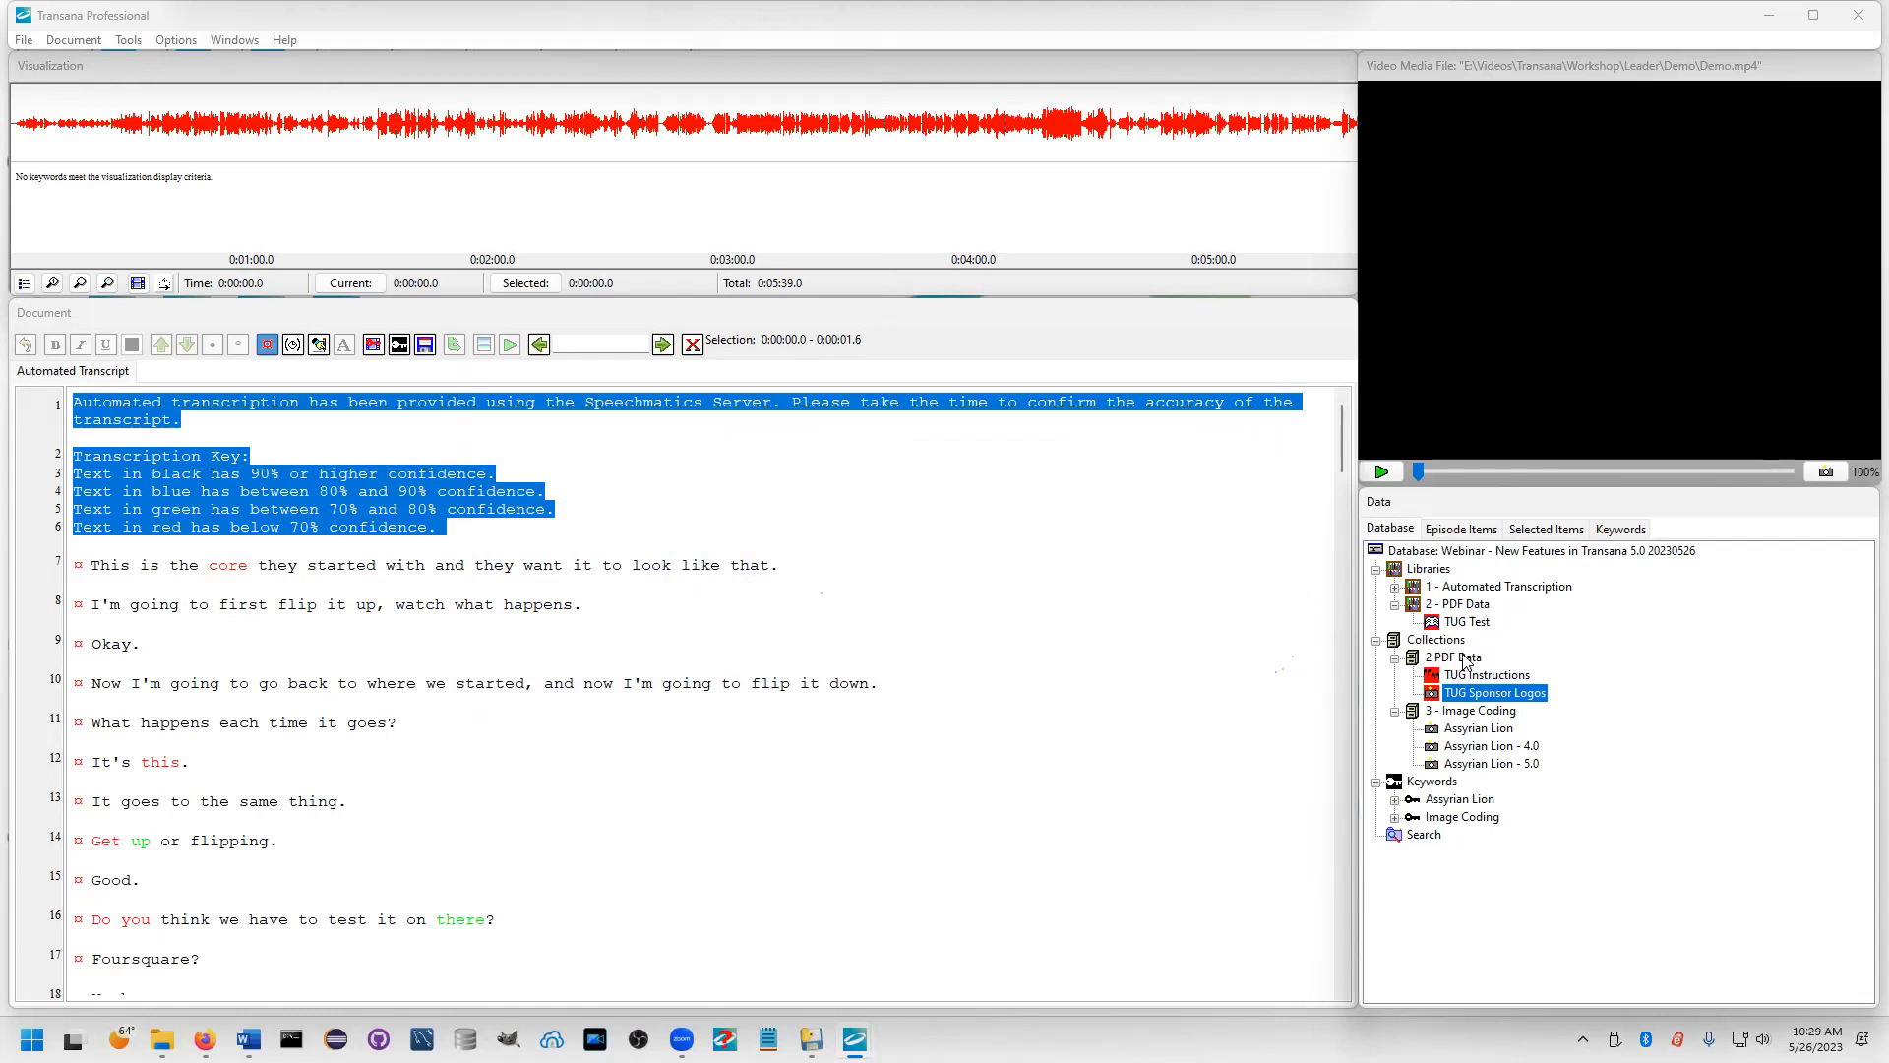
Generate the Collection Report for 2 PDF Data, examine its PDF quote text and PDF snapshot entries, and close it
right_click(1465, 661)
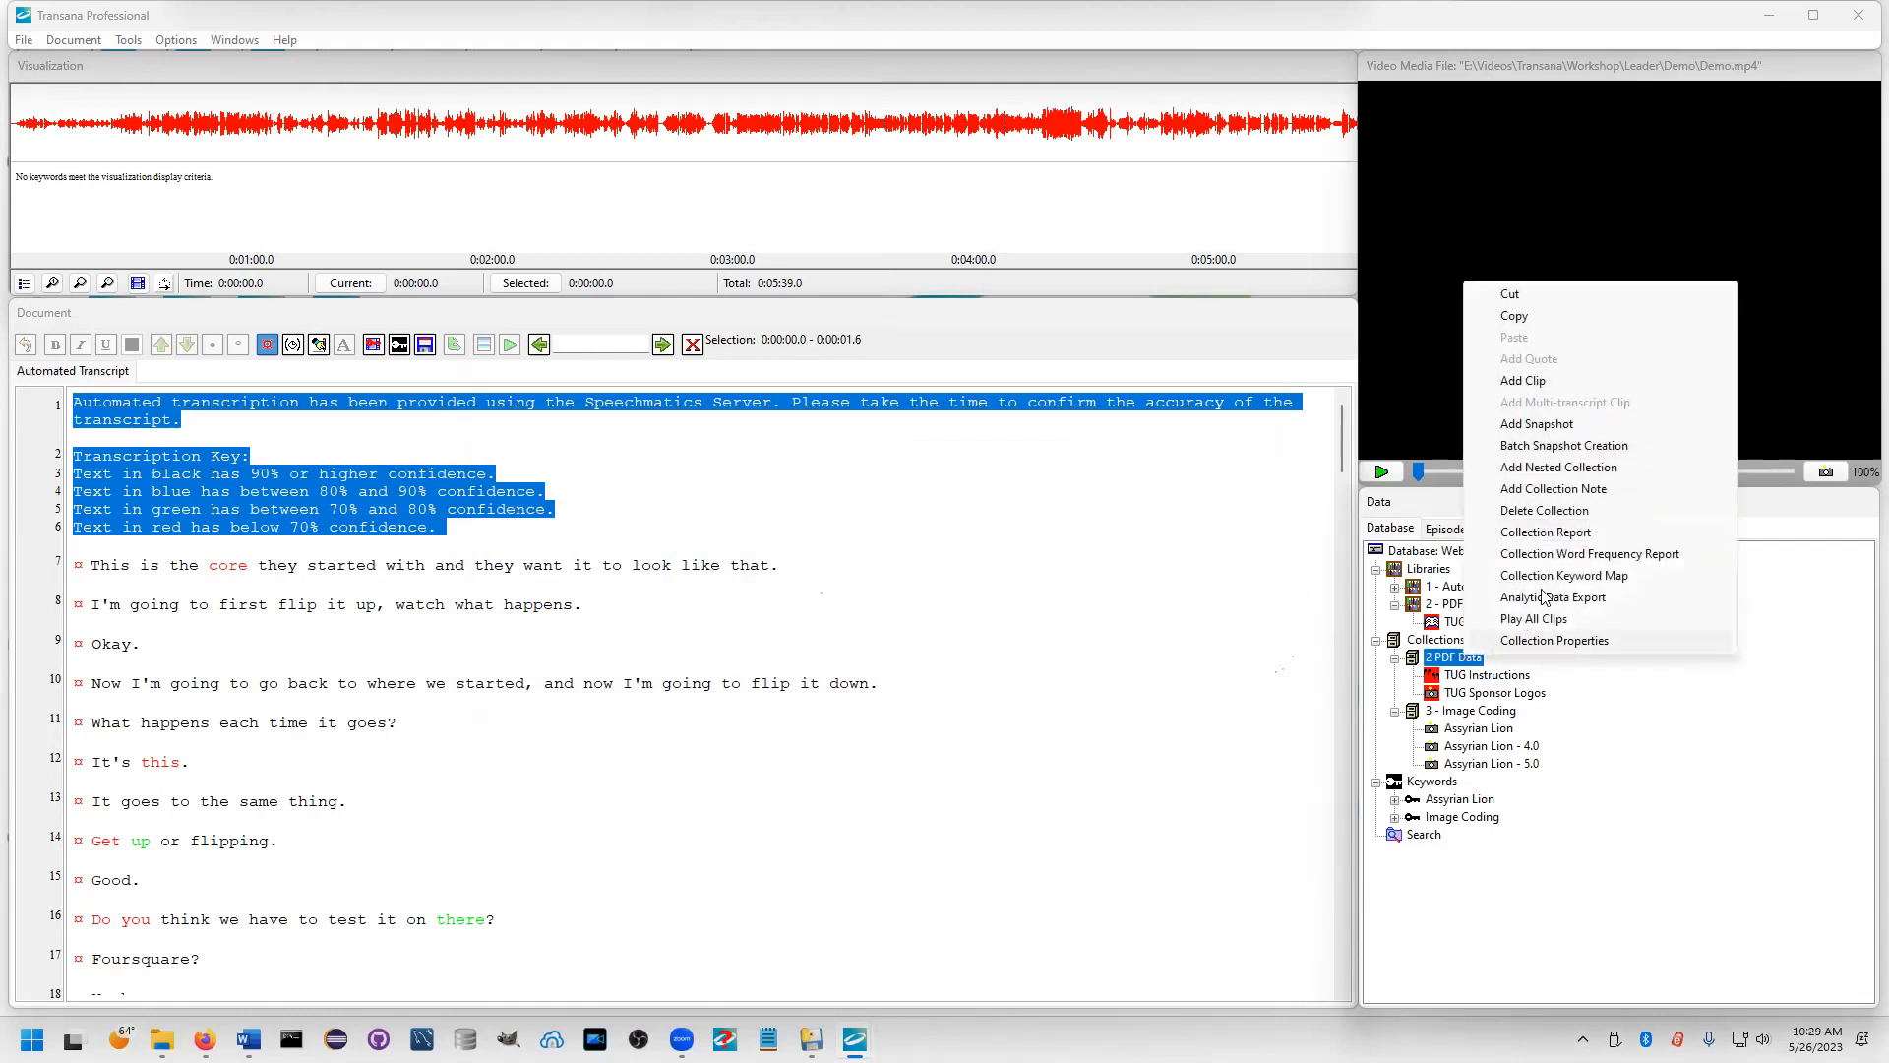
left_click(1544, 532)
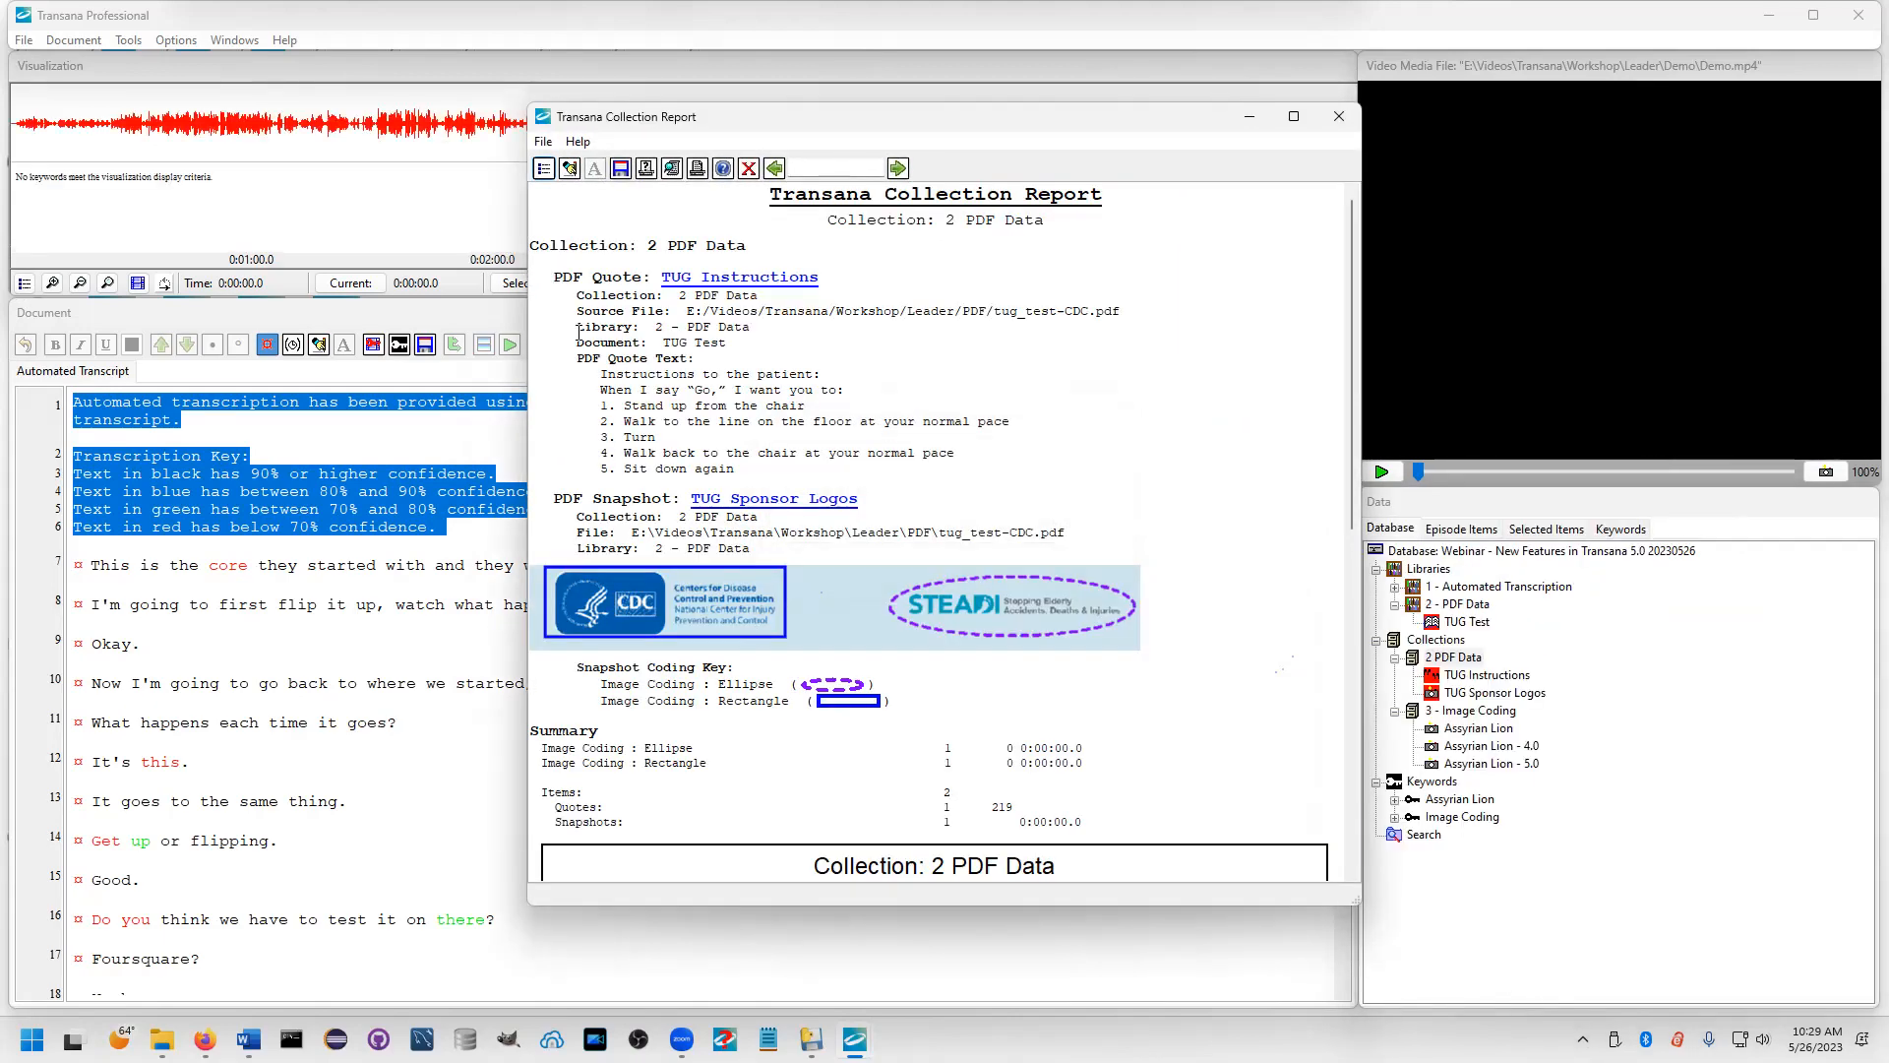
left_click_drag(553, 278, 637, 280)
left_click_drag(602, 373, 788, 475)
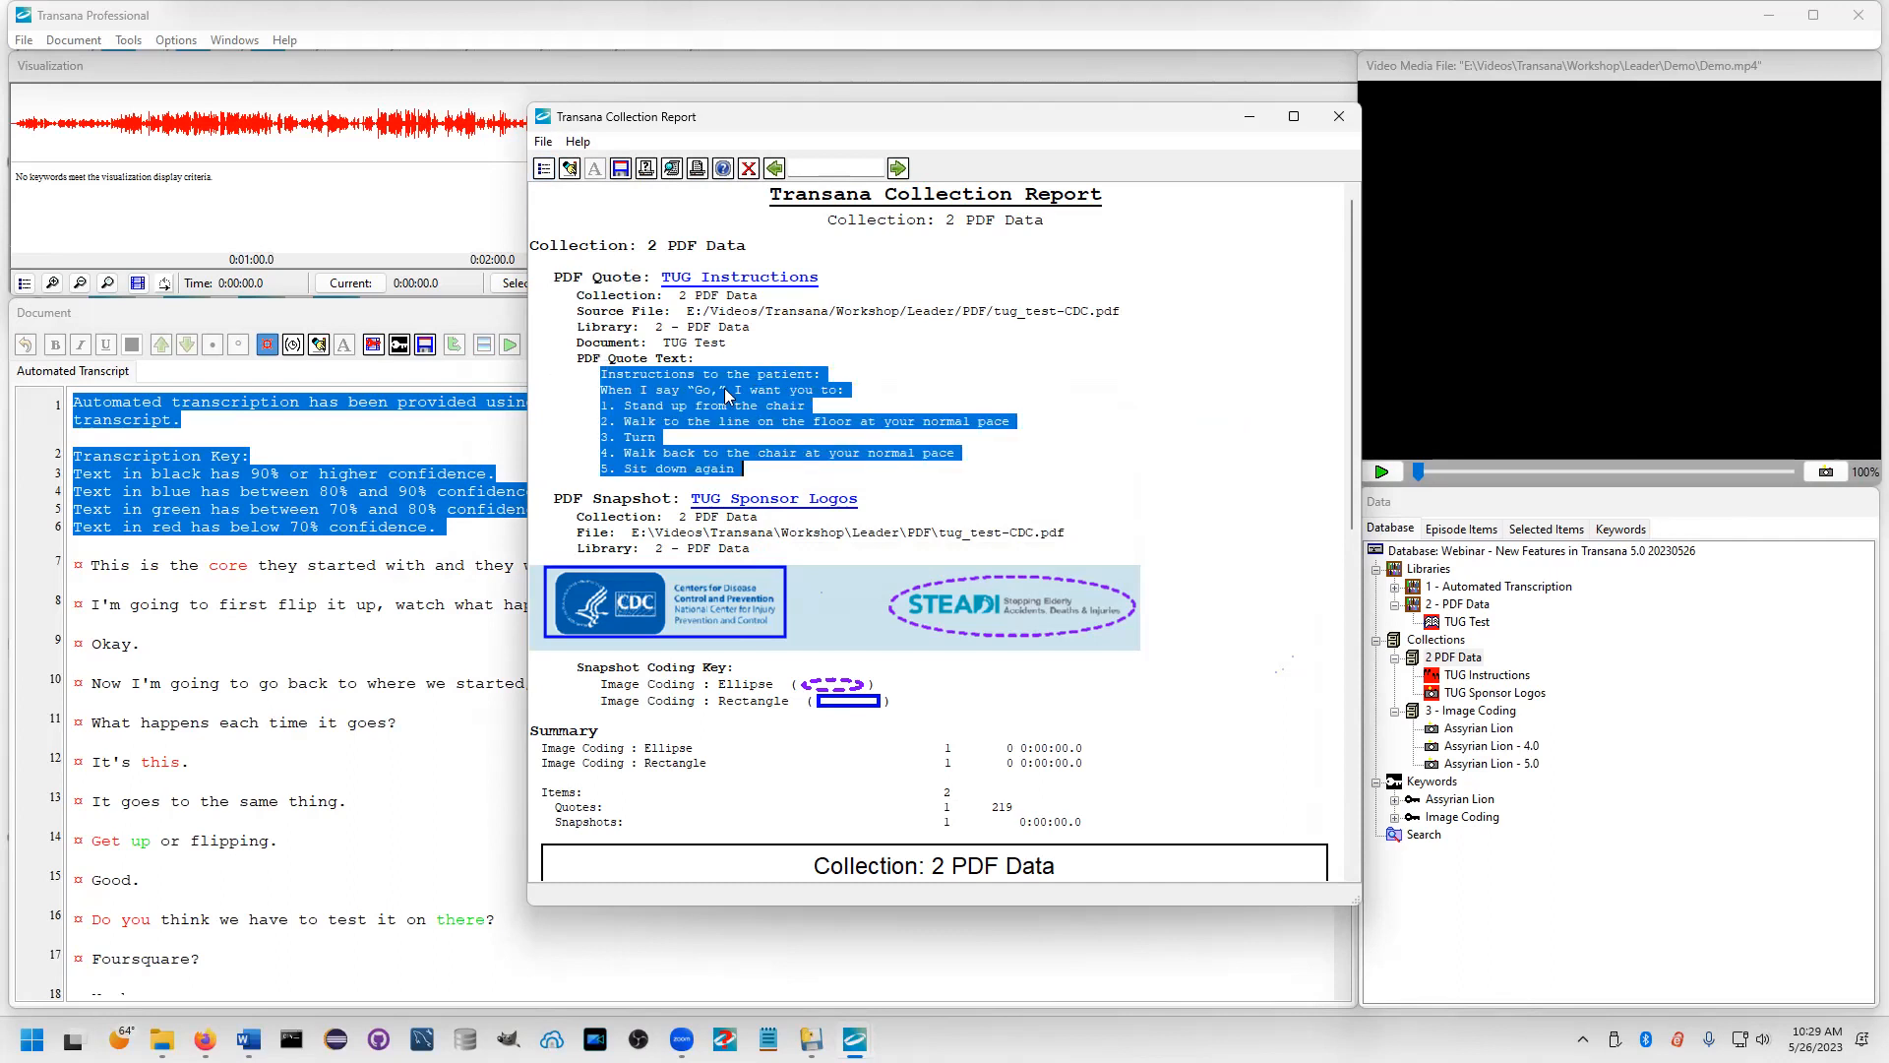
left_click(679, 408)
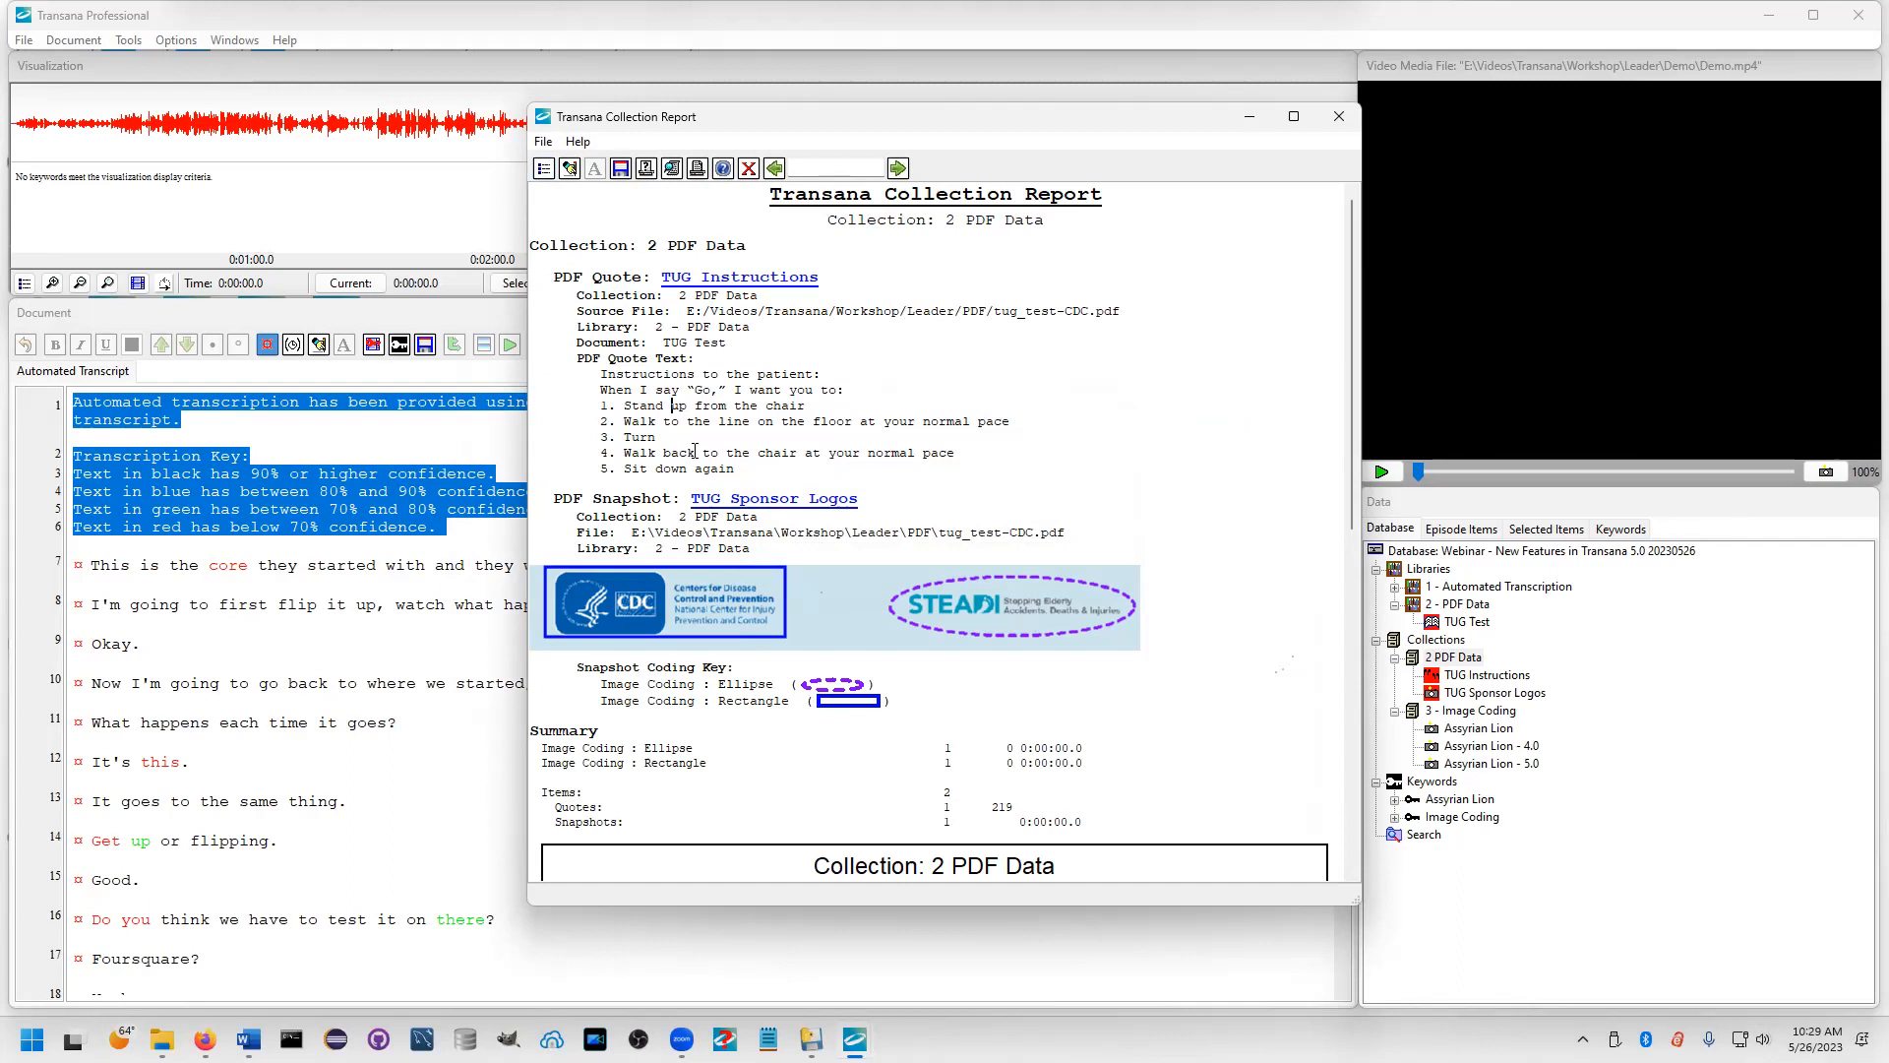
left_click_drag(602, 375, 838, 482)
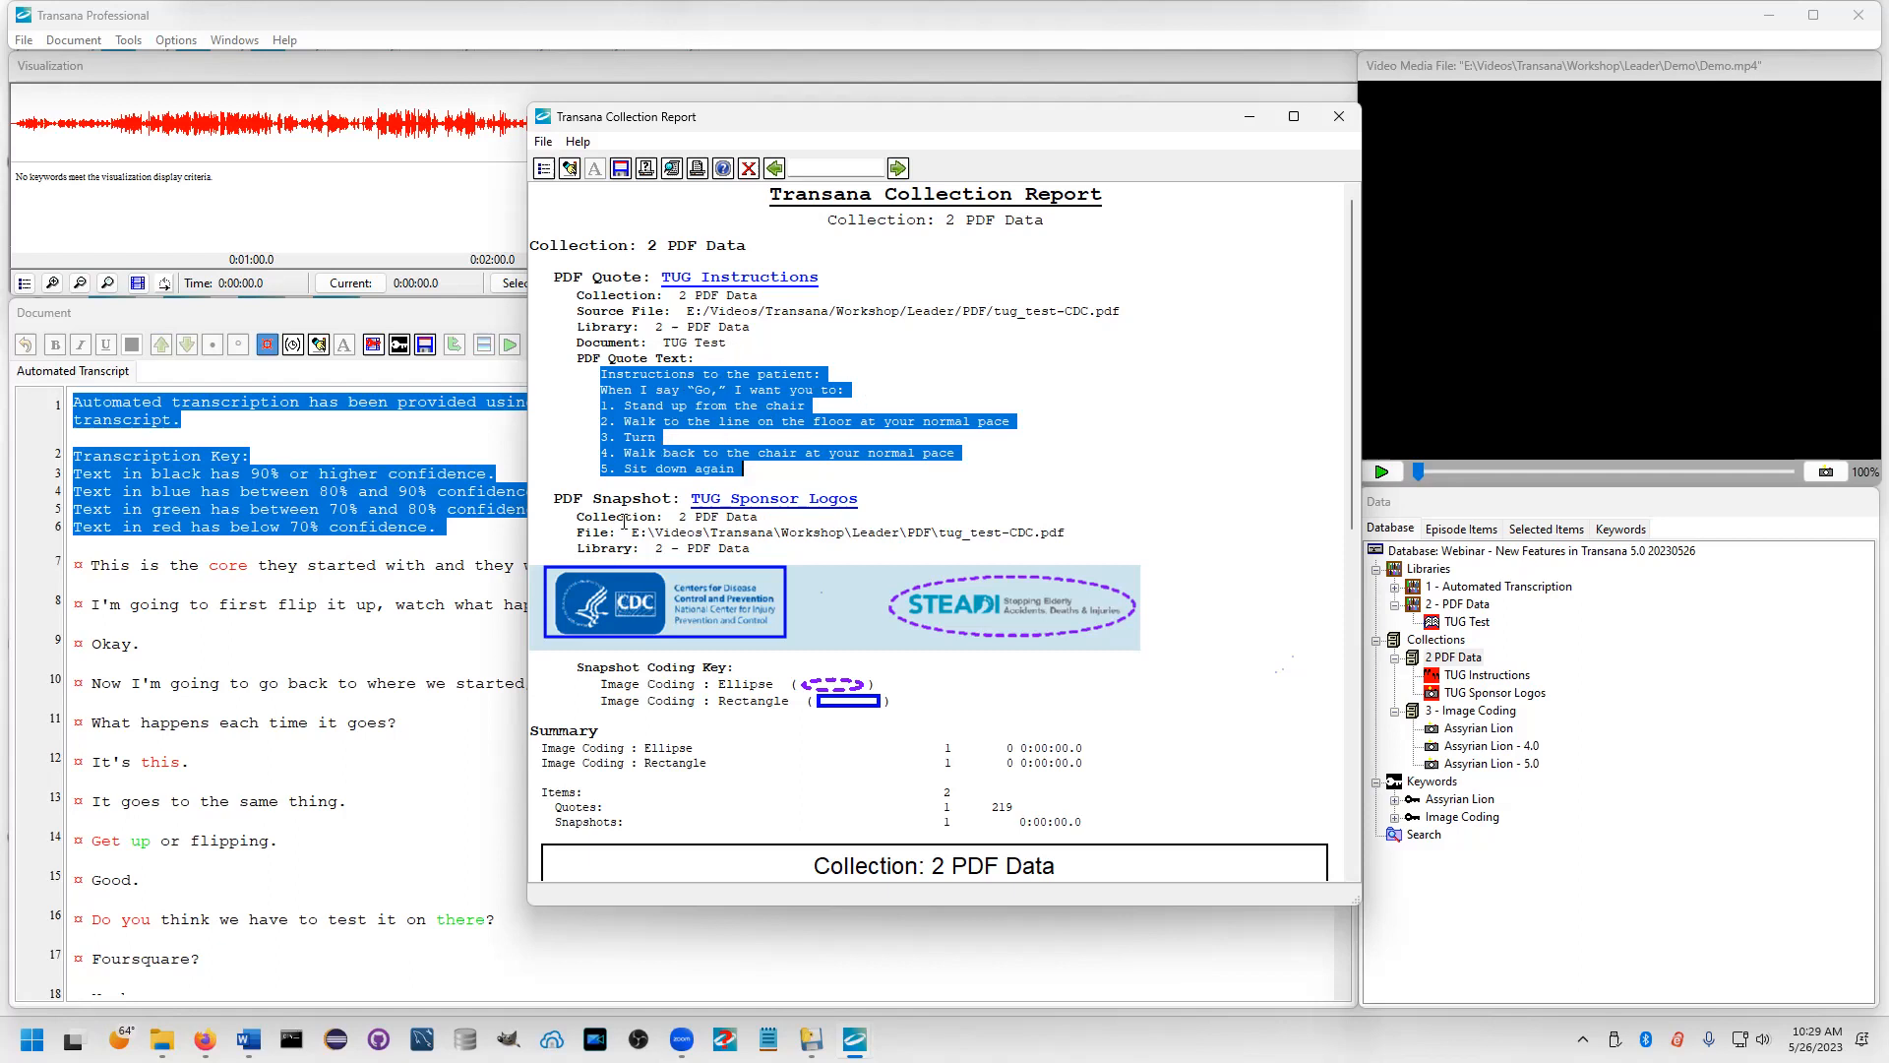
double_click(561, 498)
left_click_drag(658, 507, 672, 503)
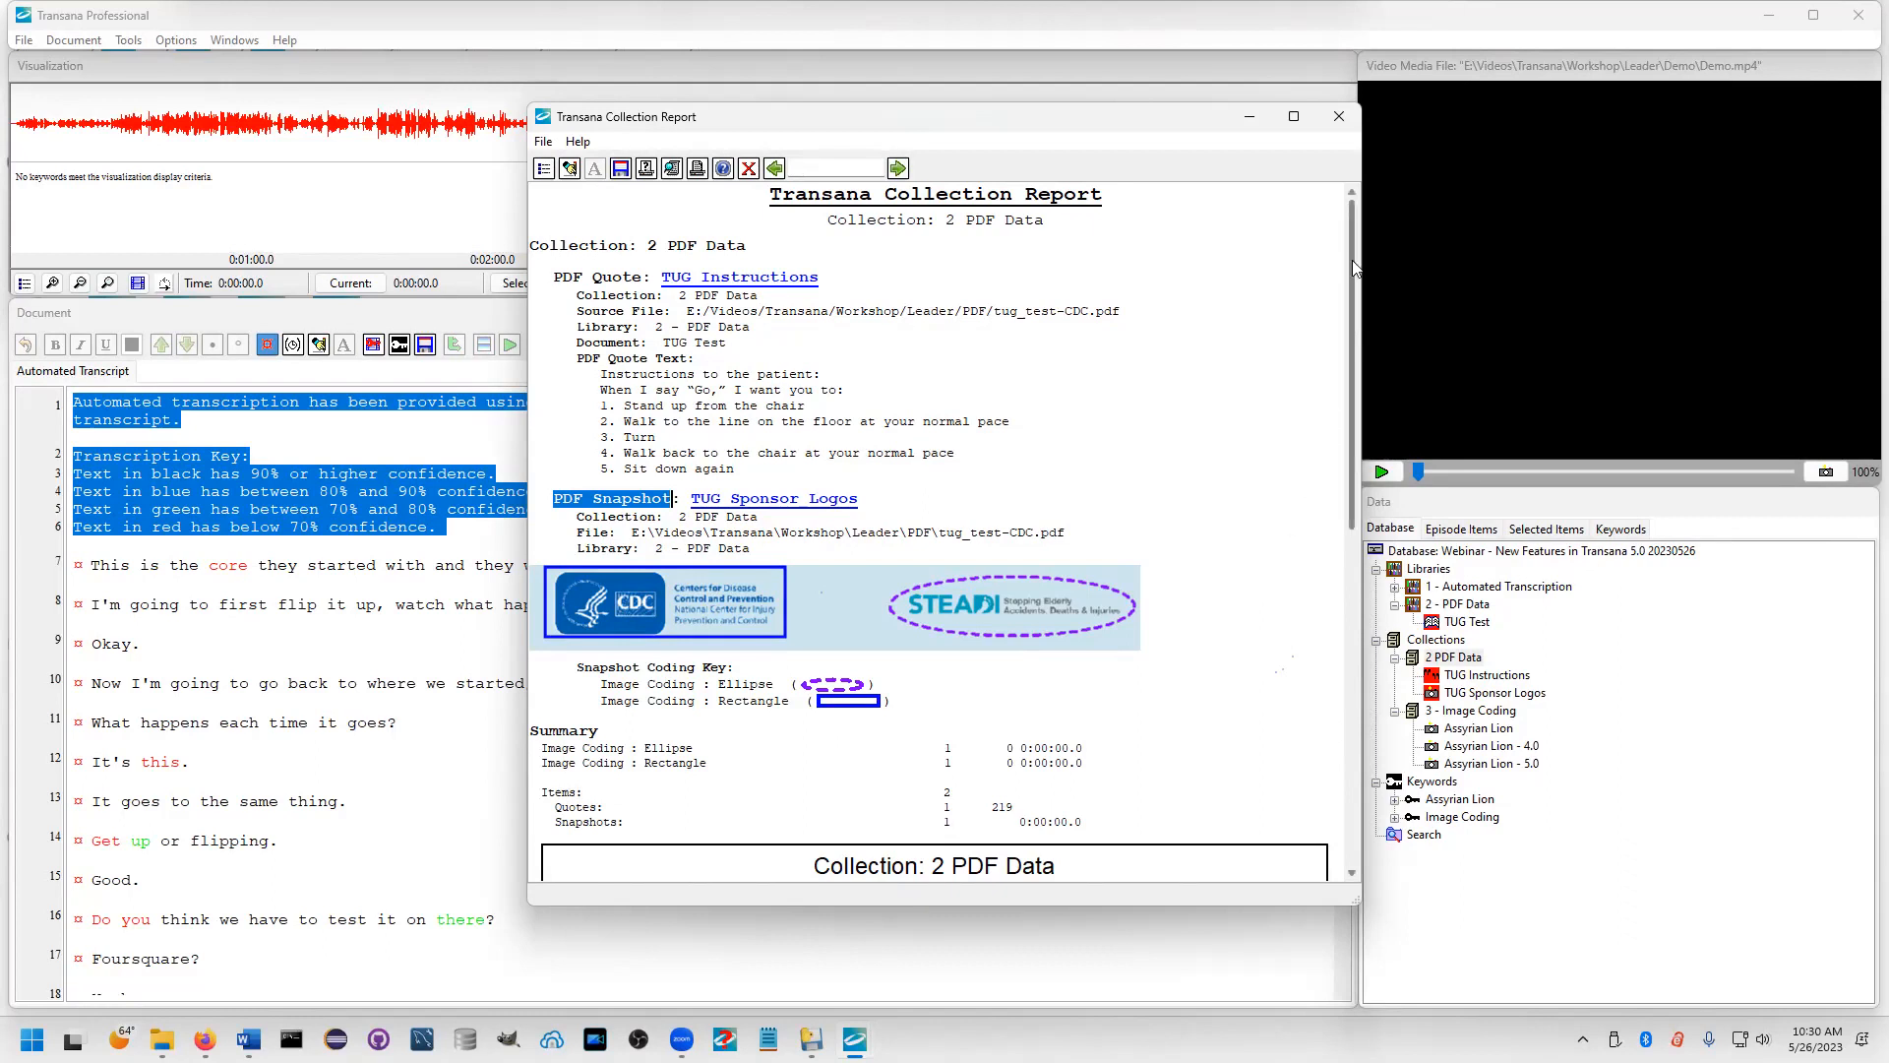
left_click(1339, 116)
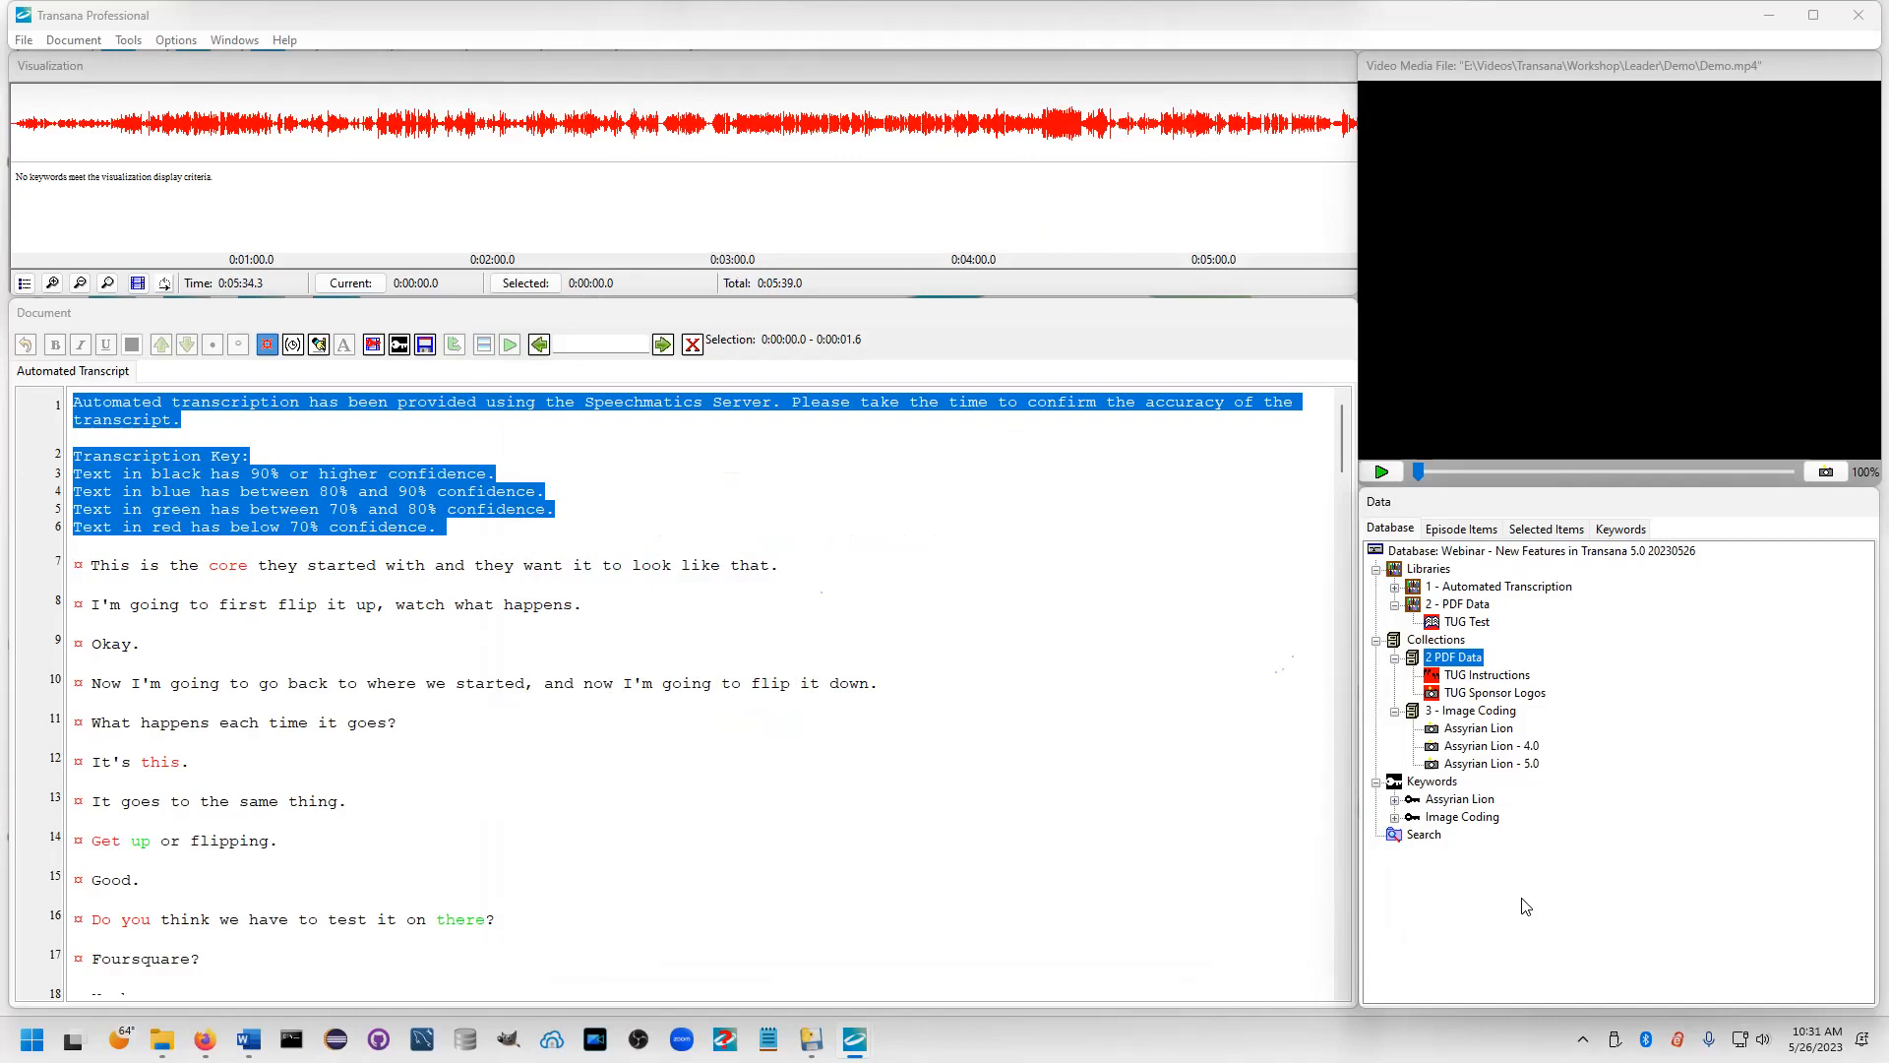
View the Assyrian Lion - 4.0 snapshot with its coding key beneath the image, and close the snapshot
double_click(1476, 745)
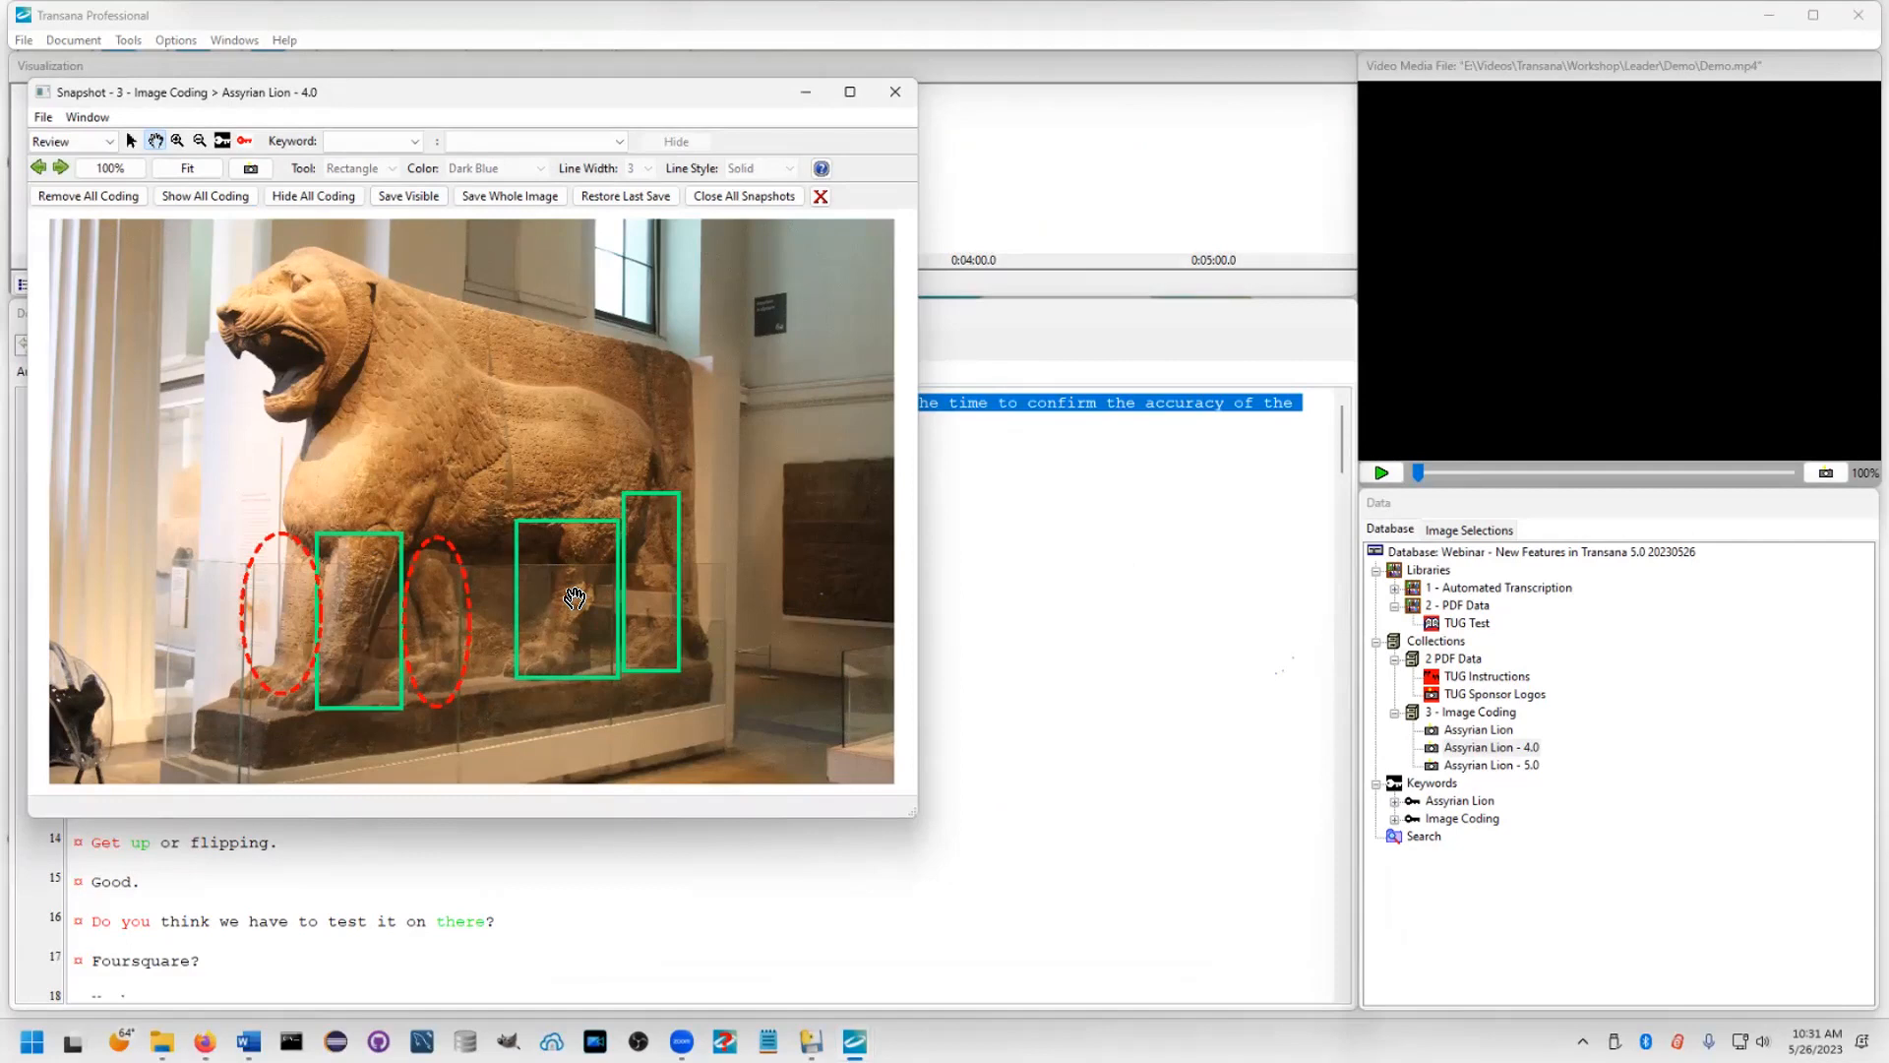
left_click(244, 140)
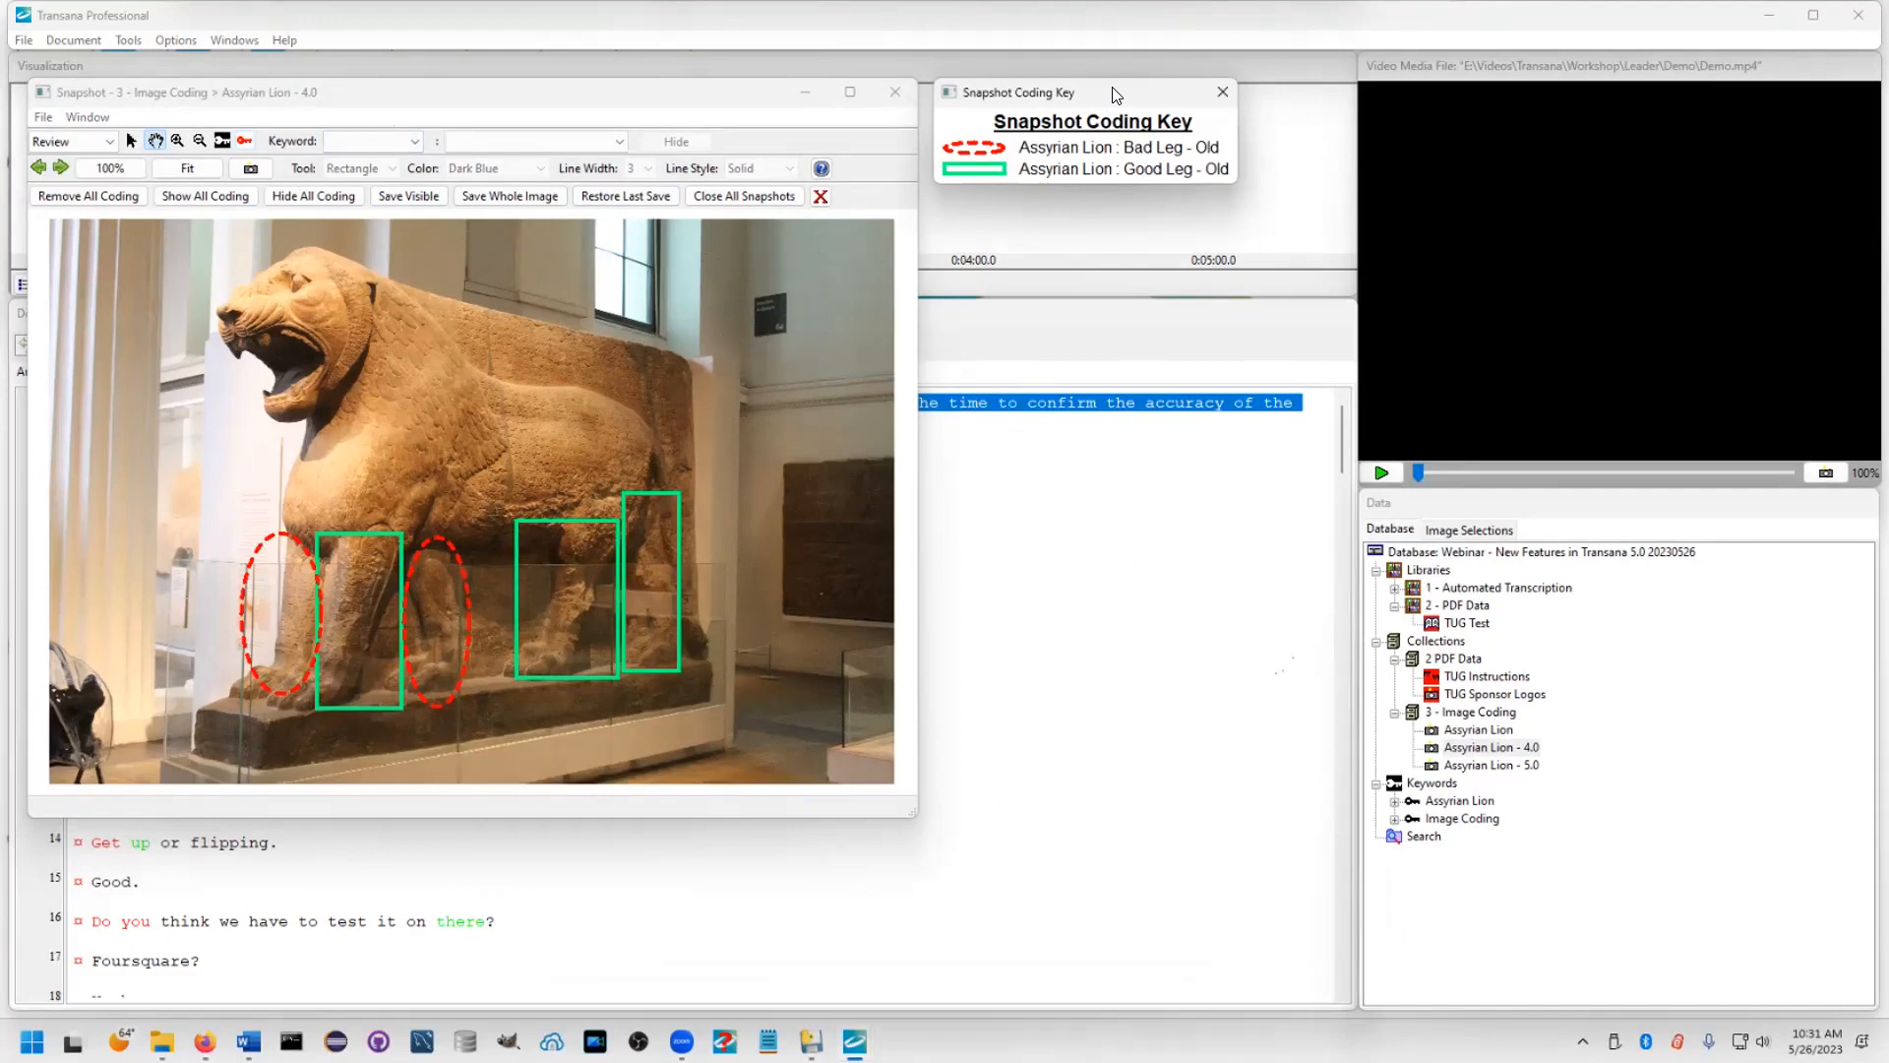
left_click_drag(1115, 95, 420, 793)
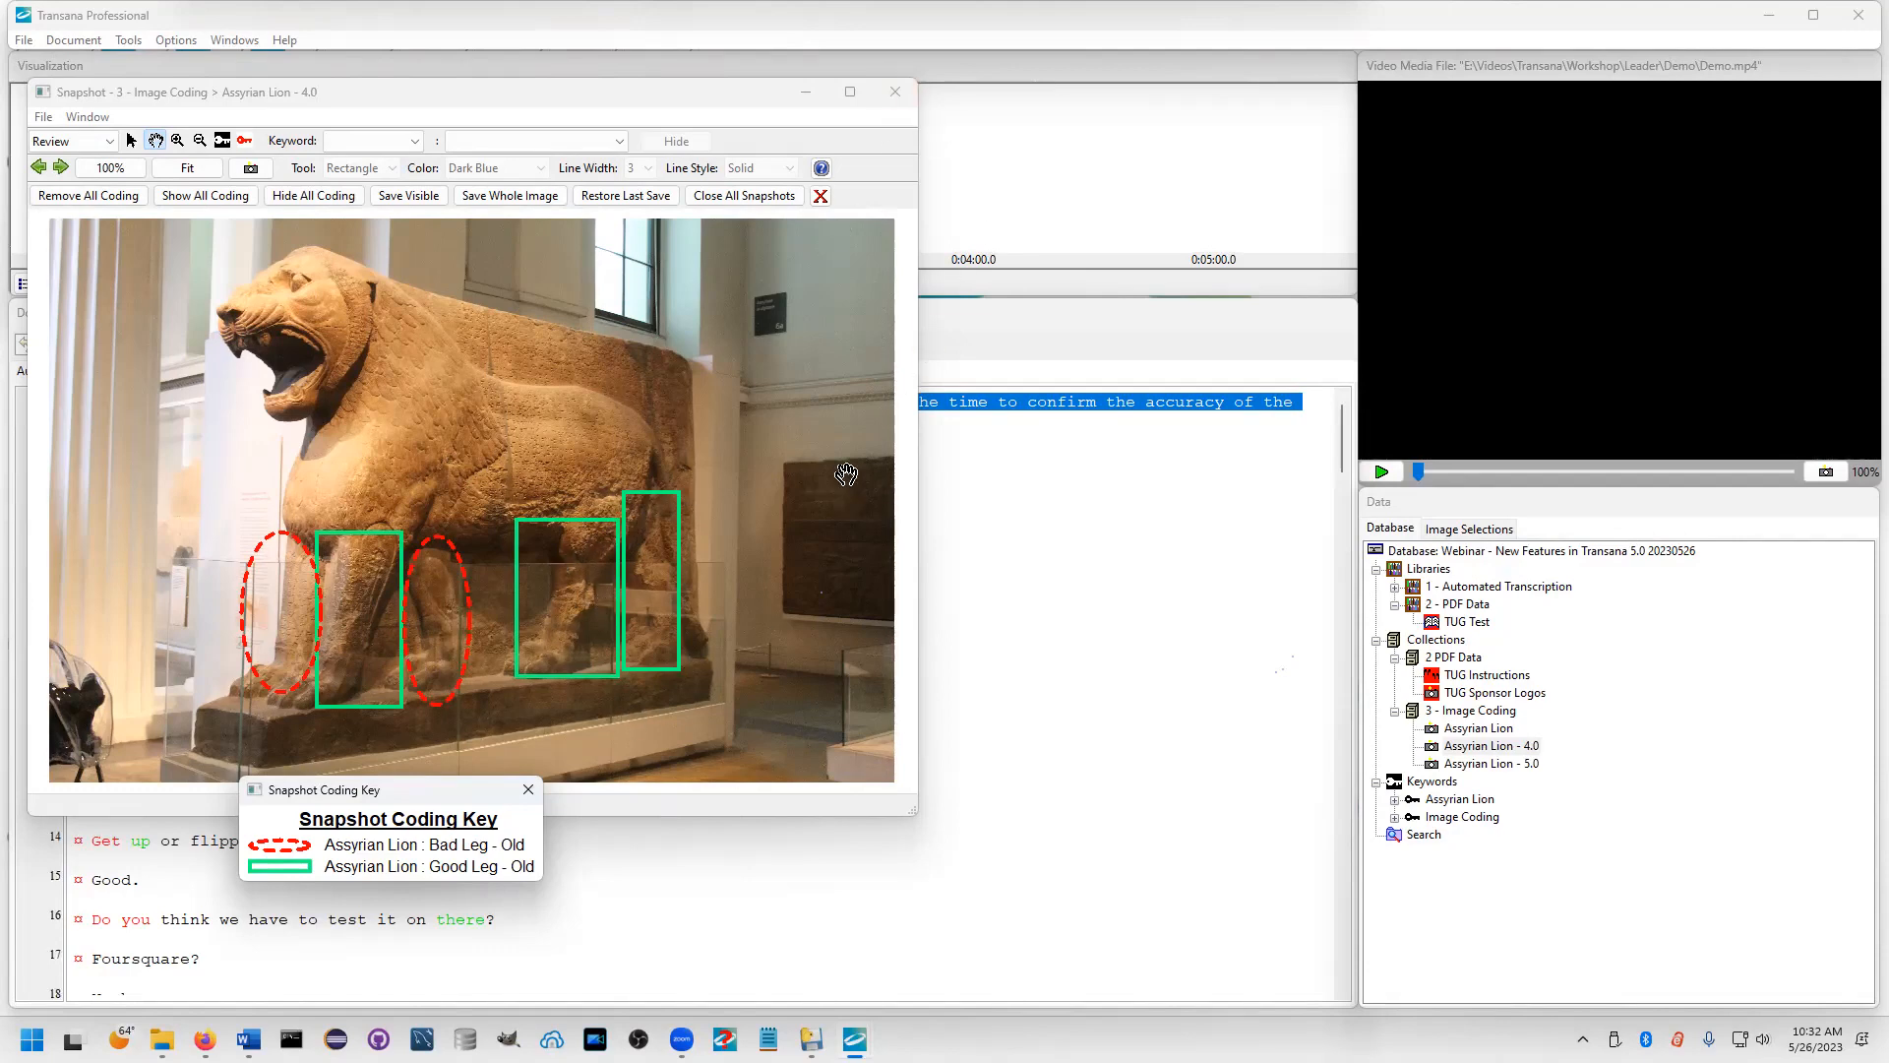
left_click(895, 99)
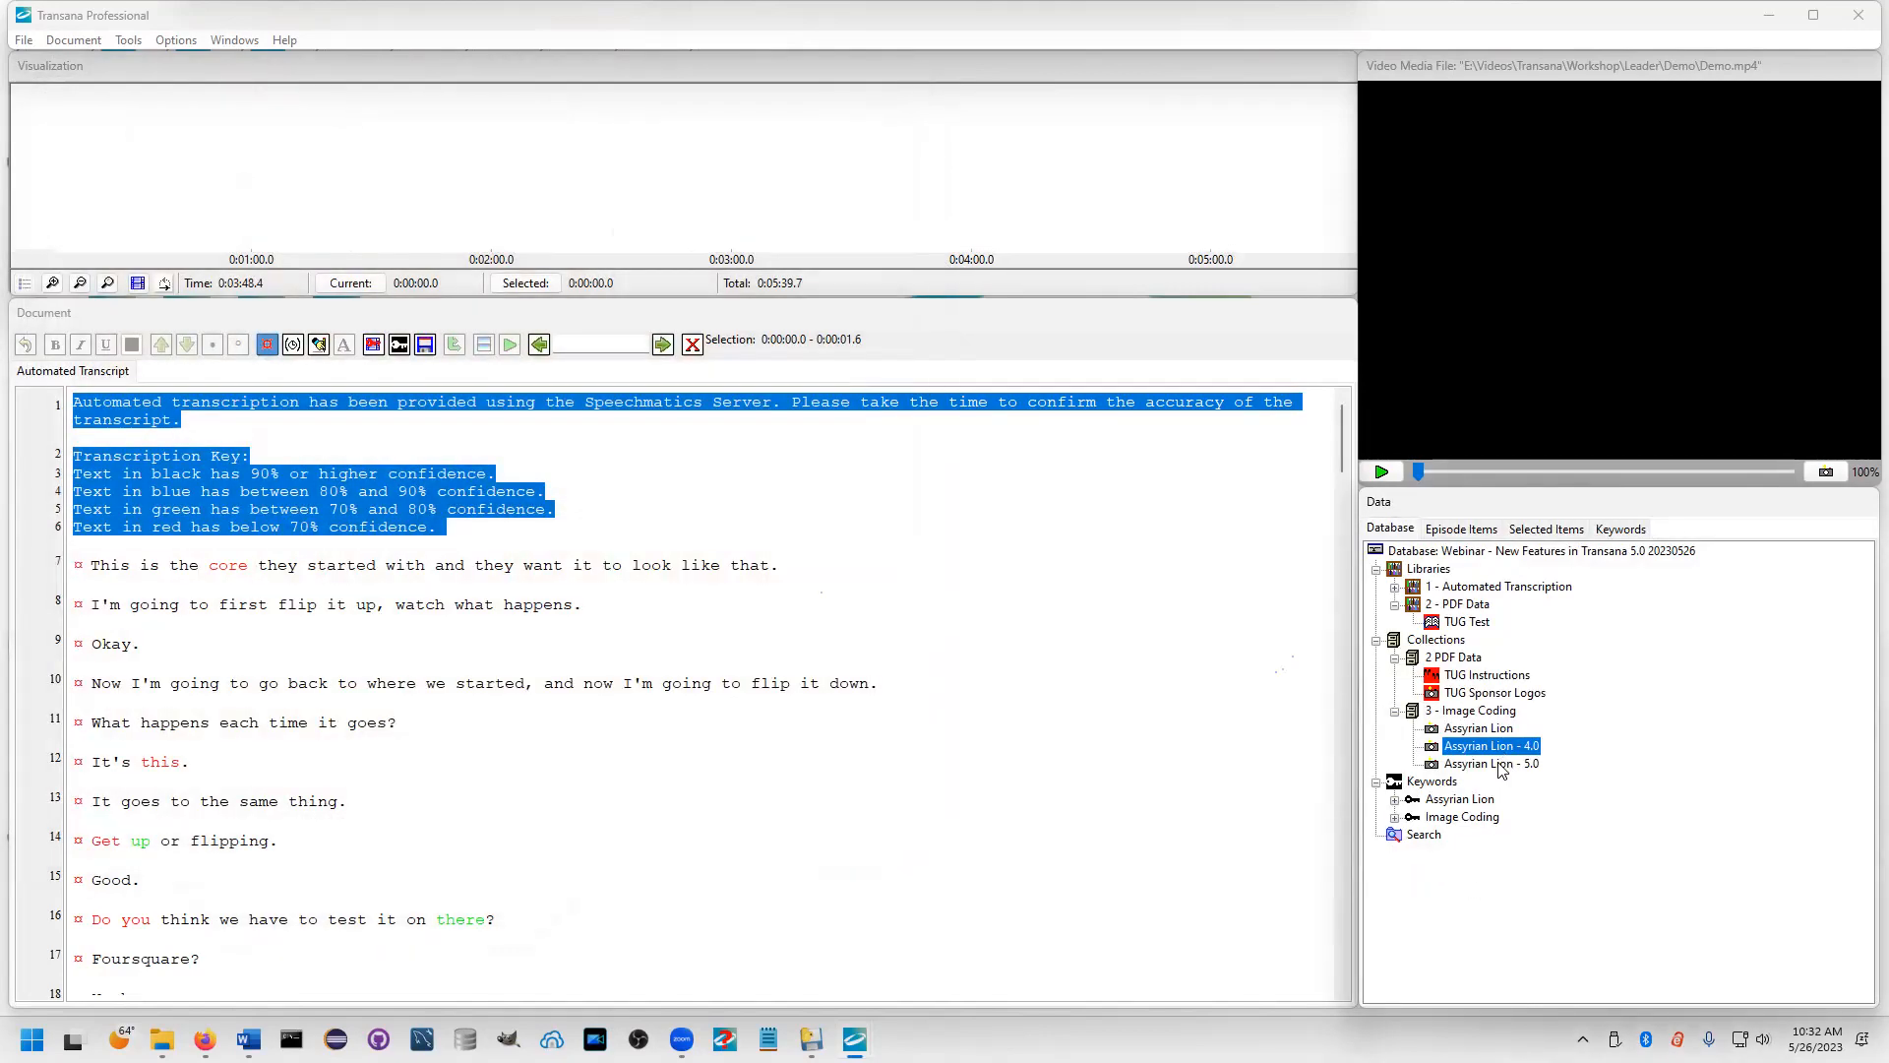
View the Assyrian Lion - 5.0 snapshot's outlined codes beside their coding key, and close the snapshot
double_click(1495, 764)
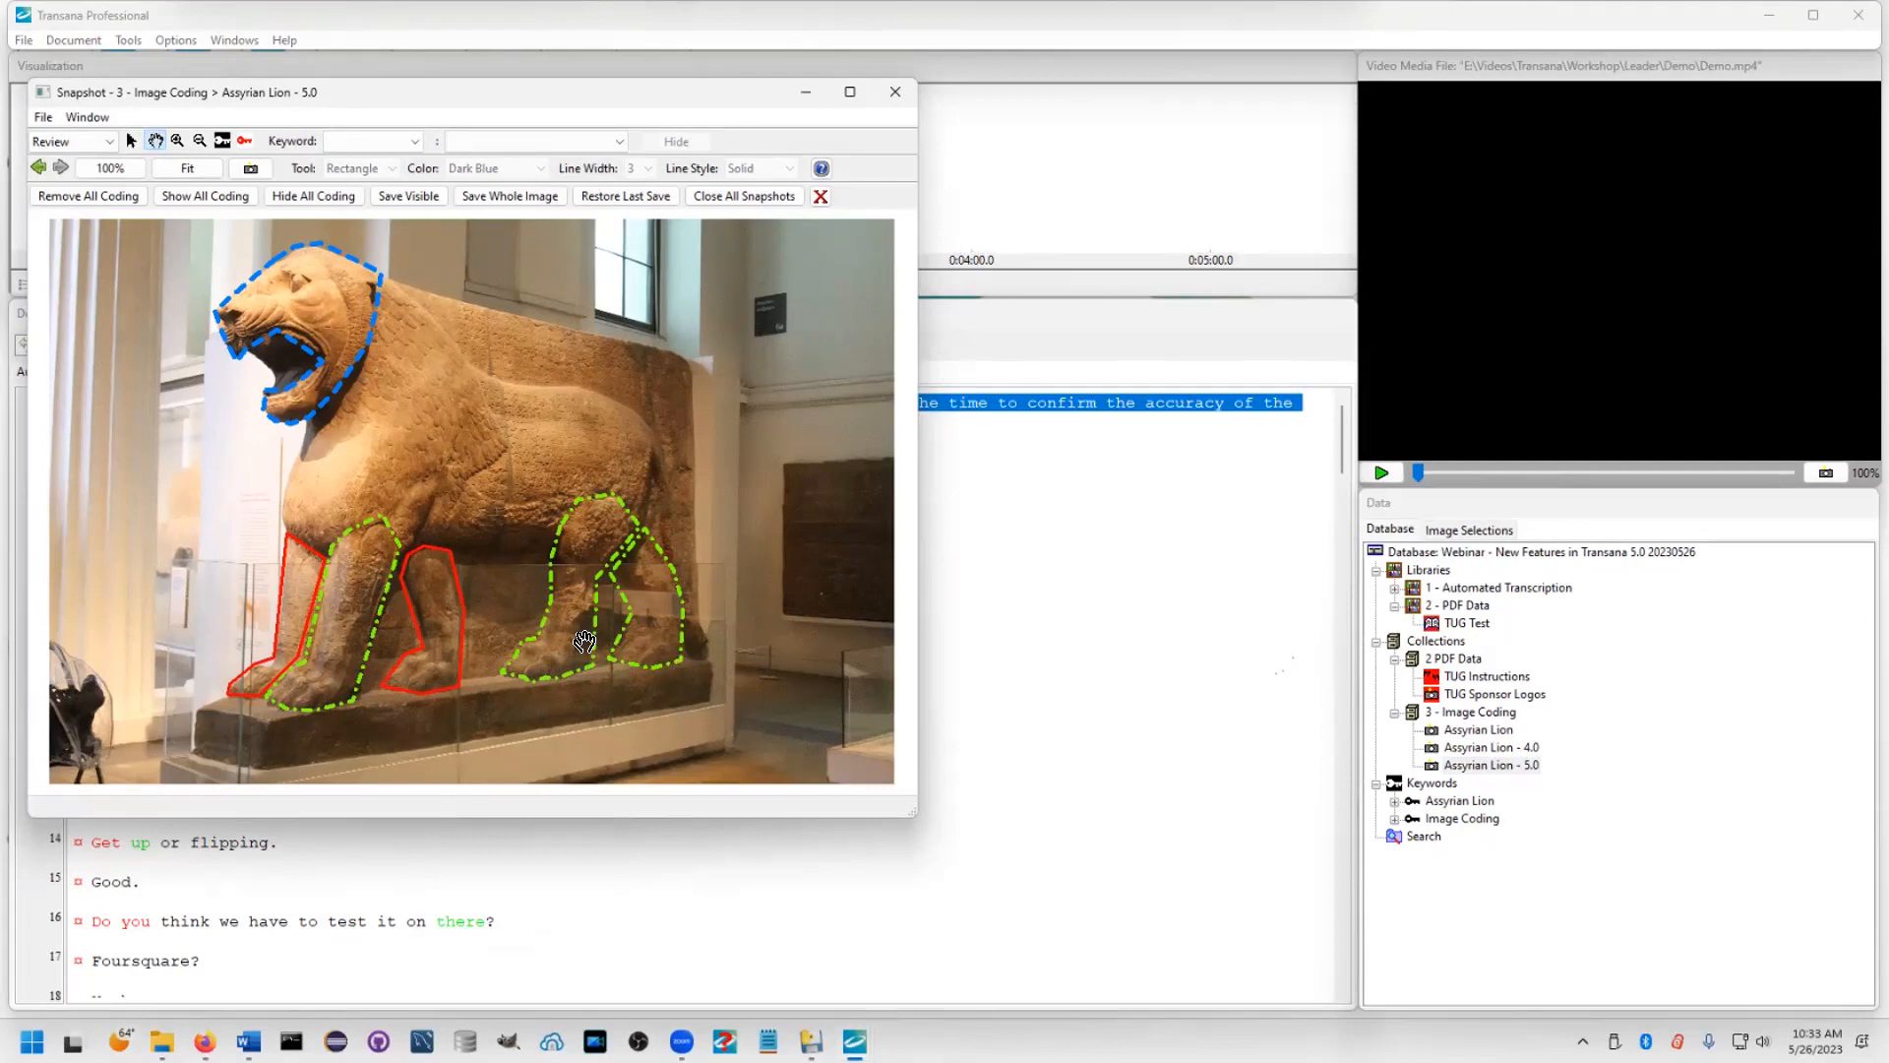
left_click(245, 140)
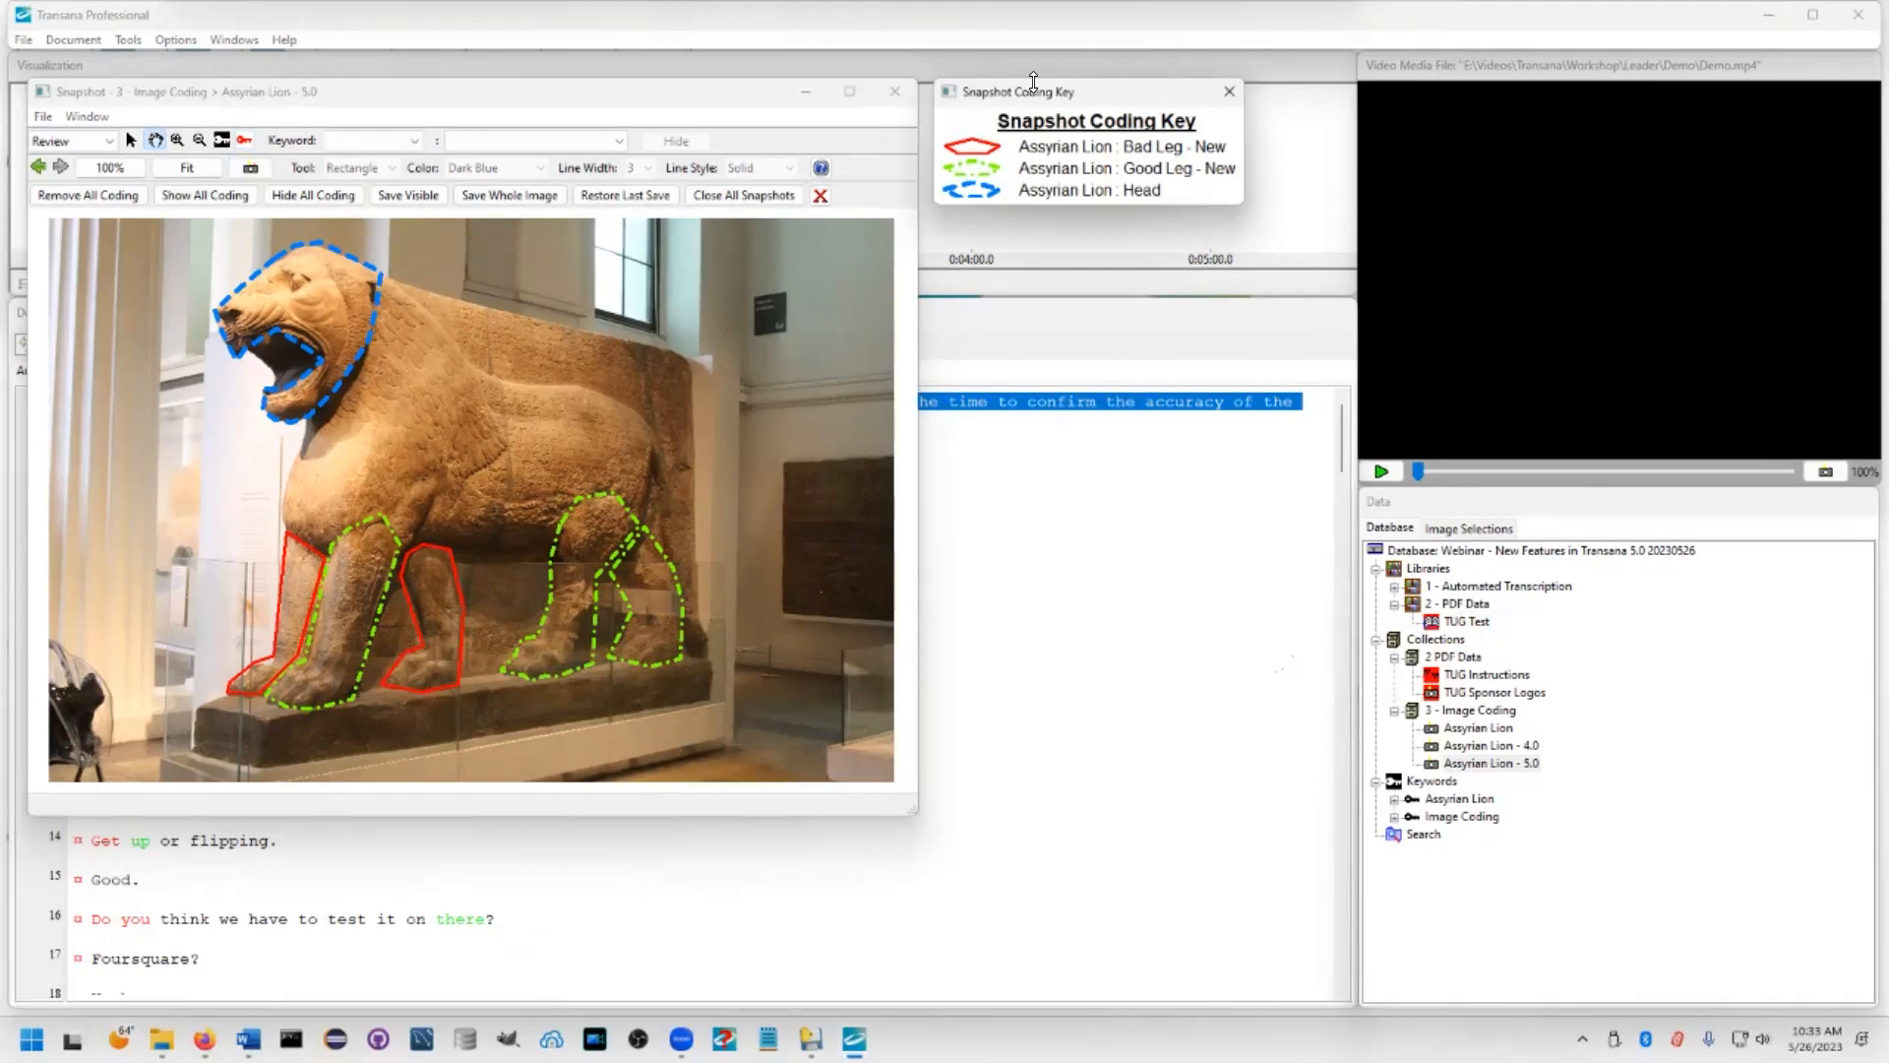
left_click_drag(1084, 95, 406, 809)
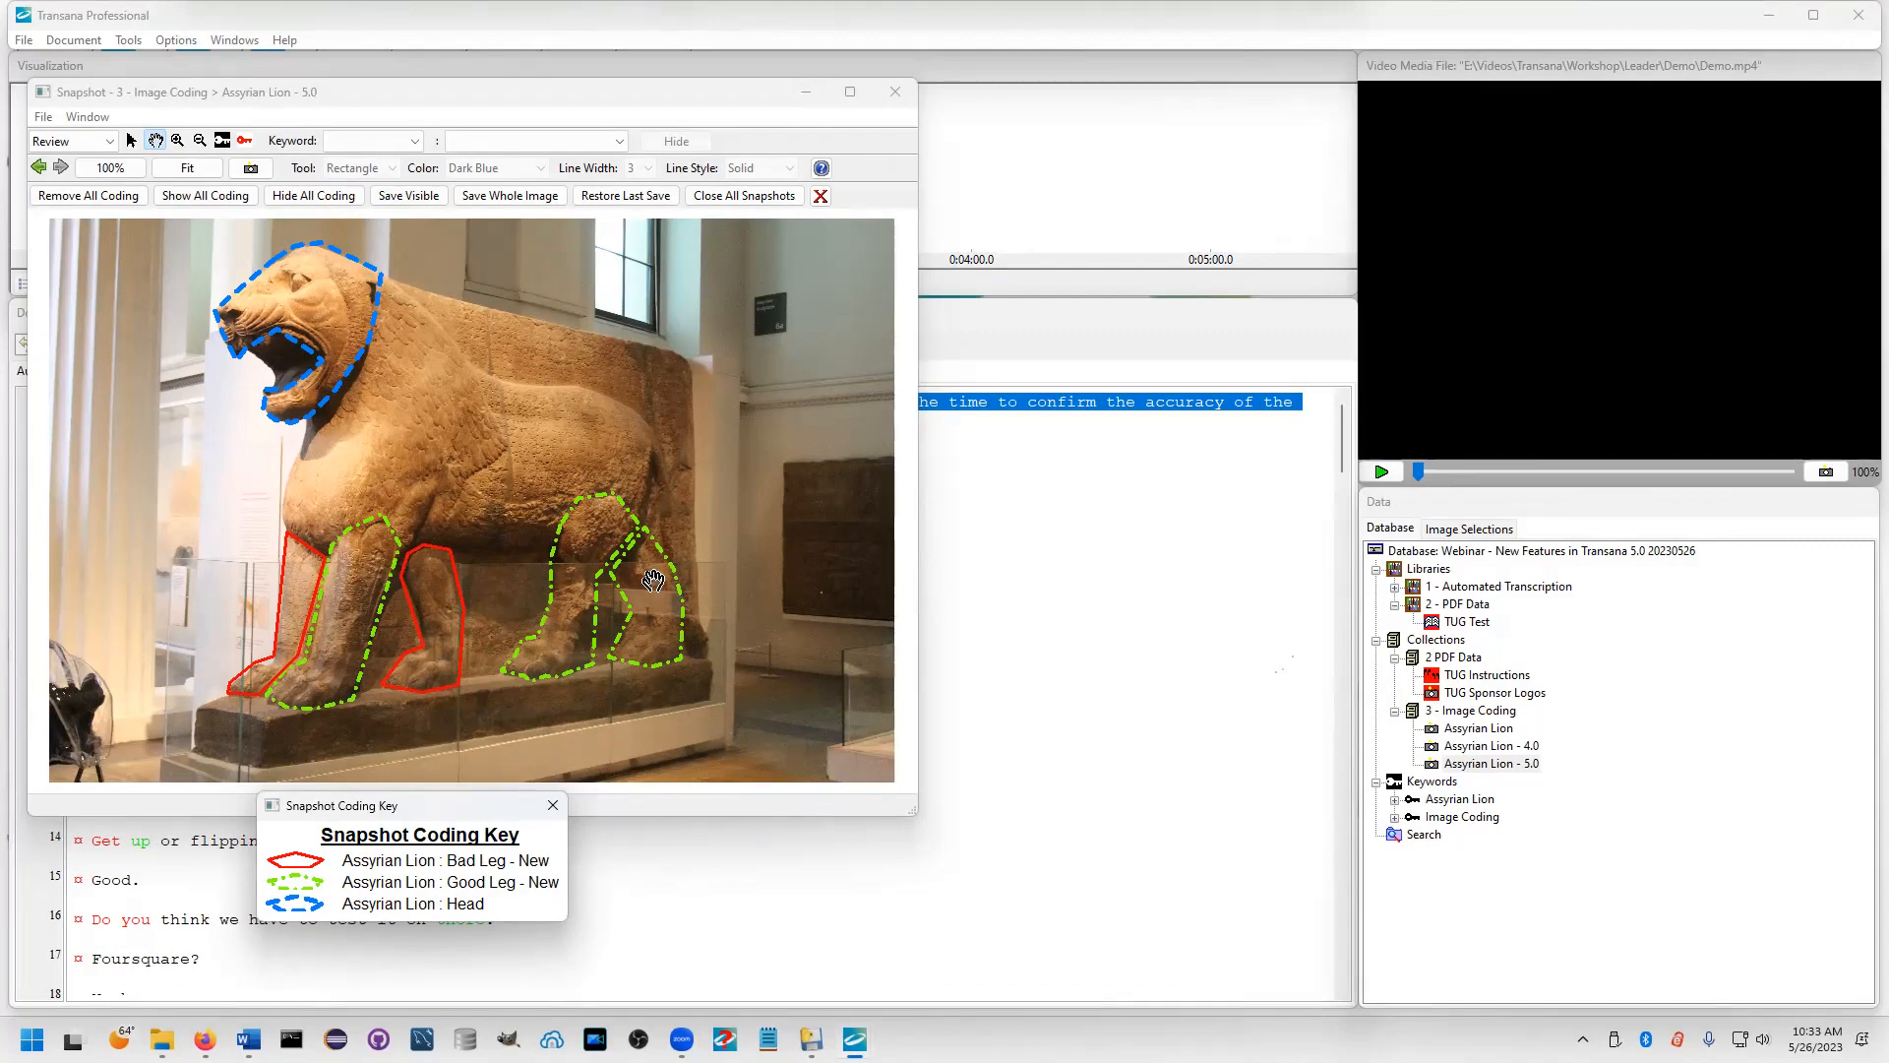
left_click(895, 93)
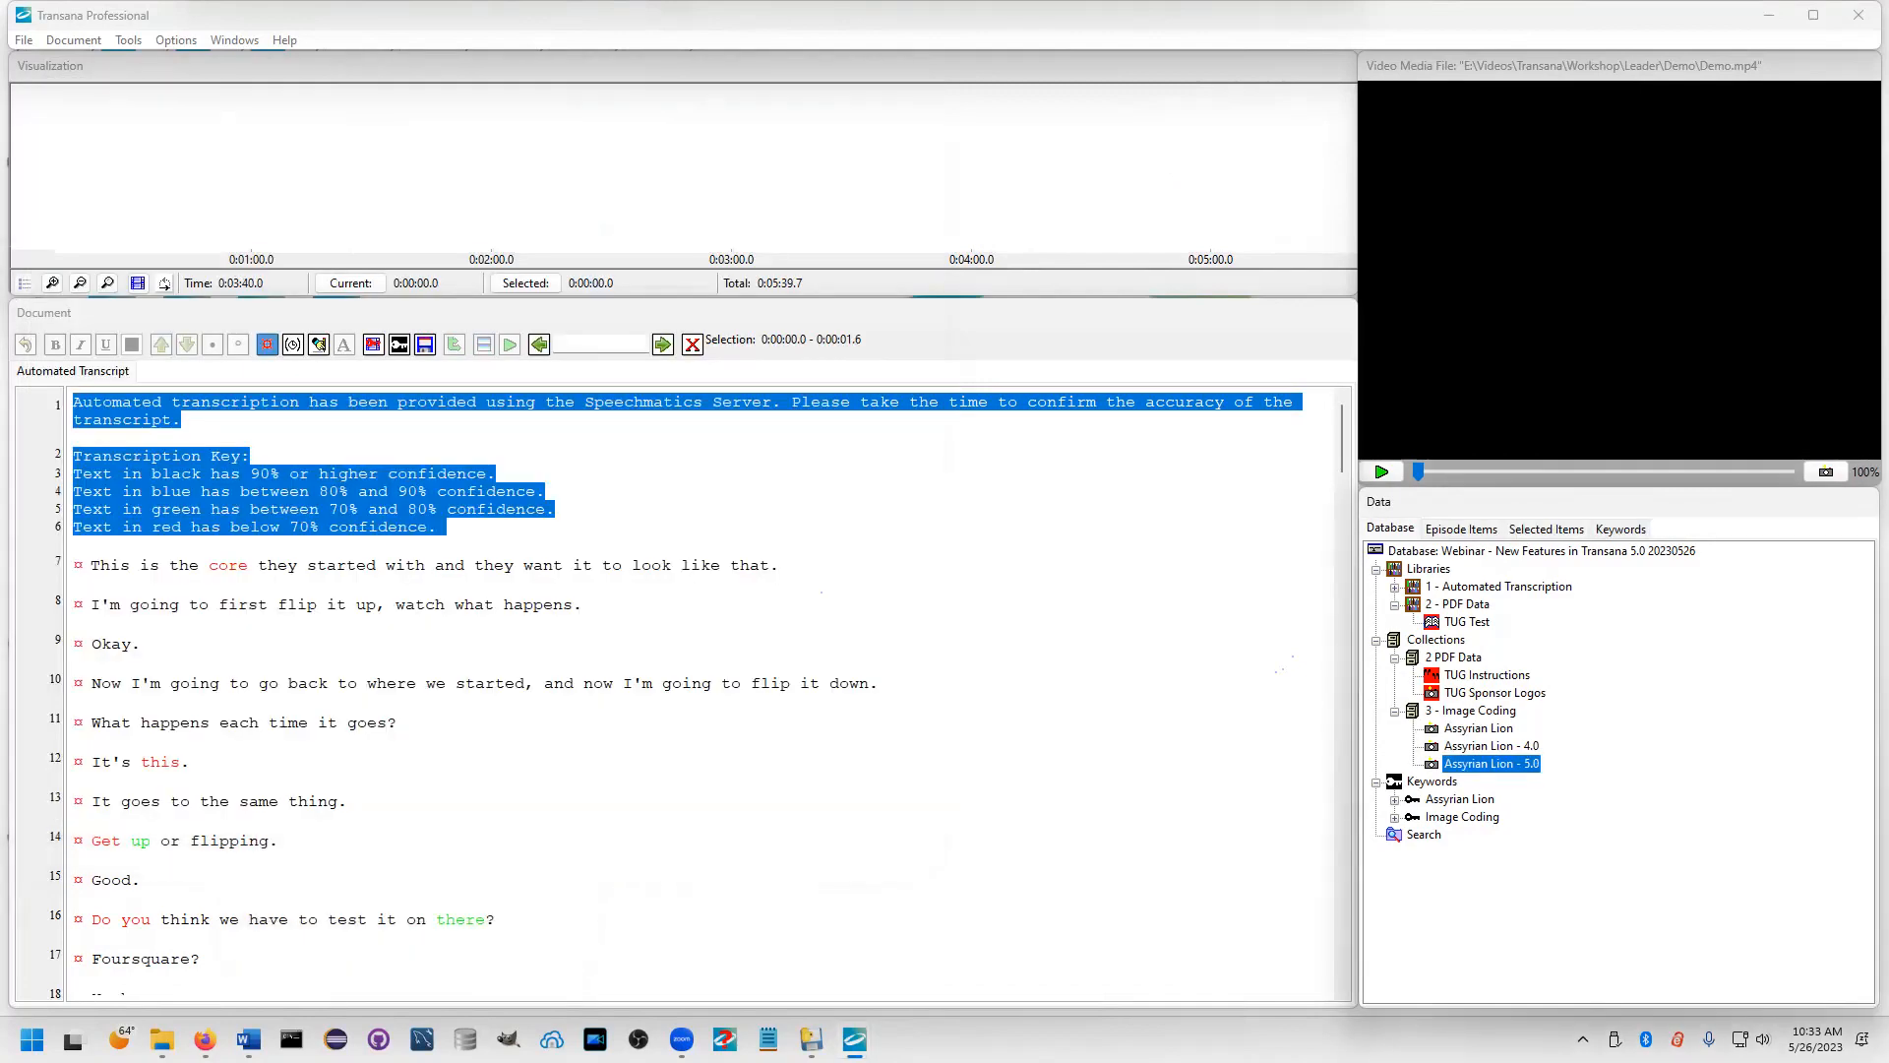
In the uncoded Assyrian Lion snapshot, switch to Code Image mode and draw an Assyrian Lion : Good Leg - Old rectangle around the near front leg
double_click(1491, 730)
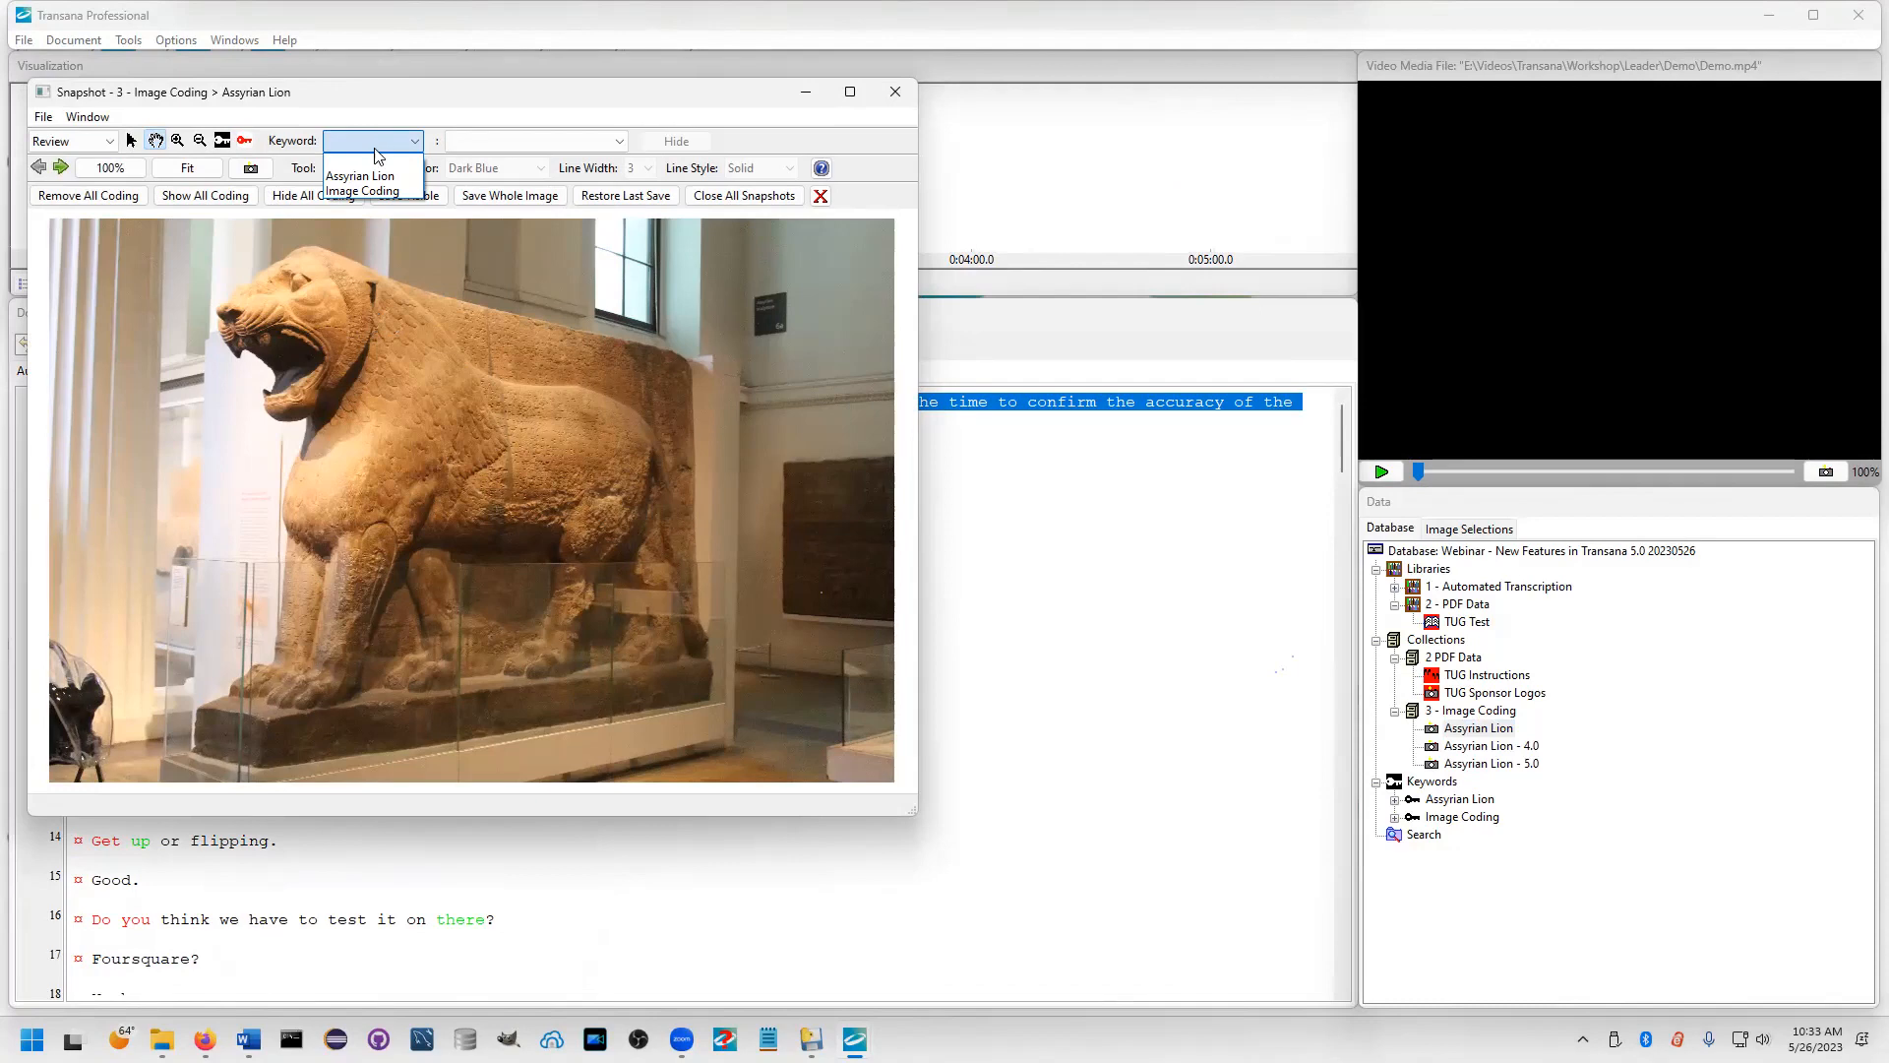
left_click(373, 178)
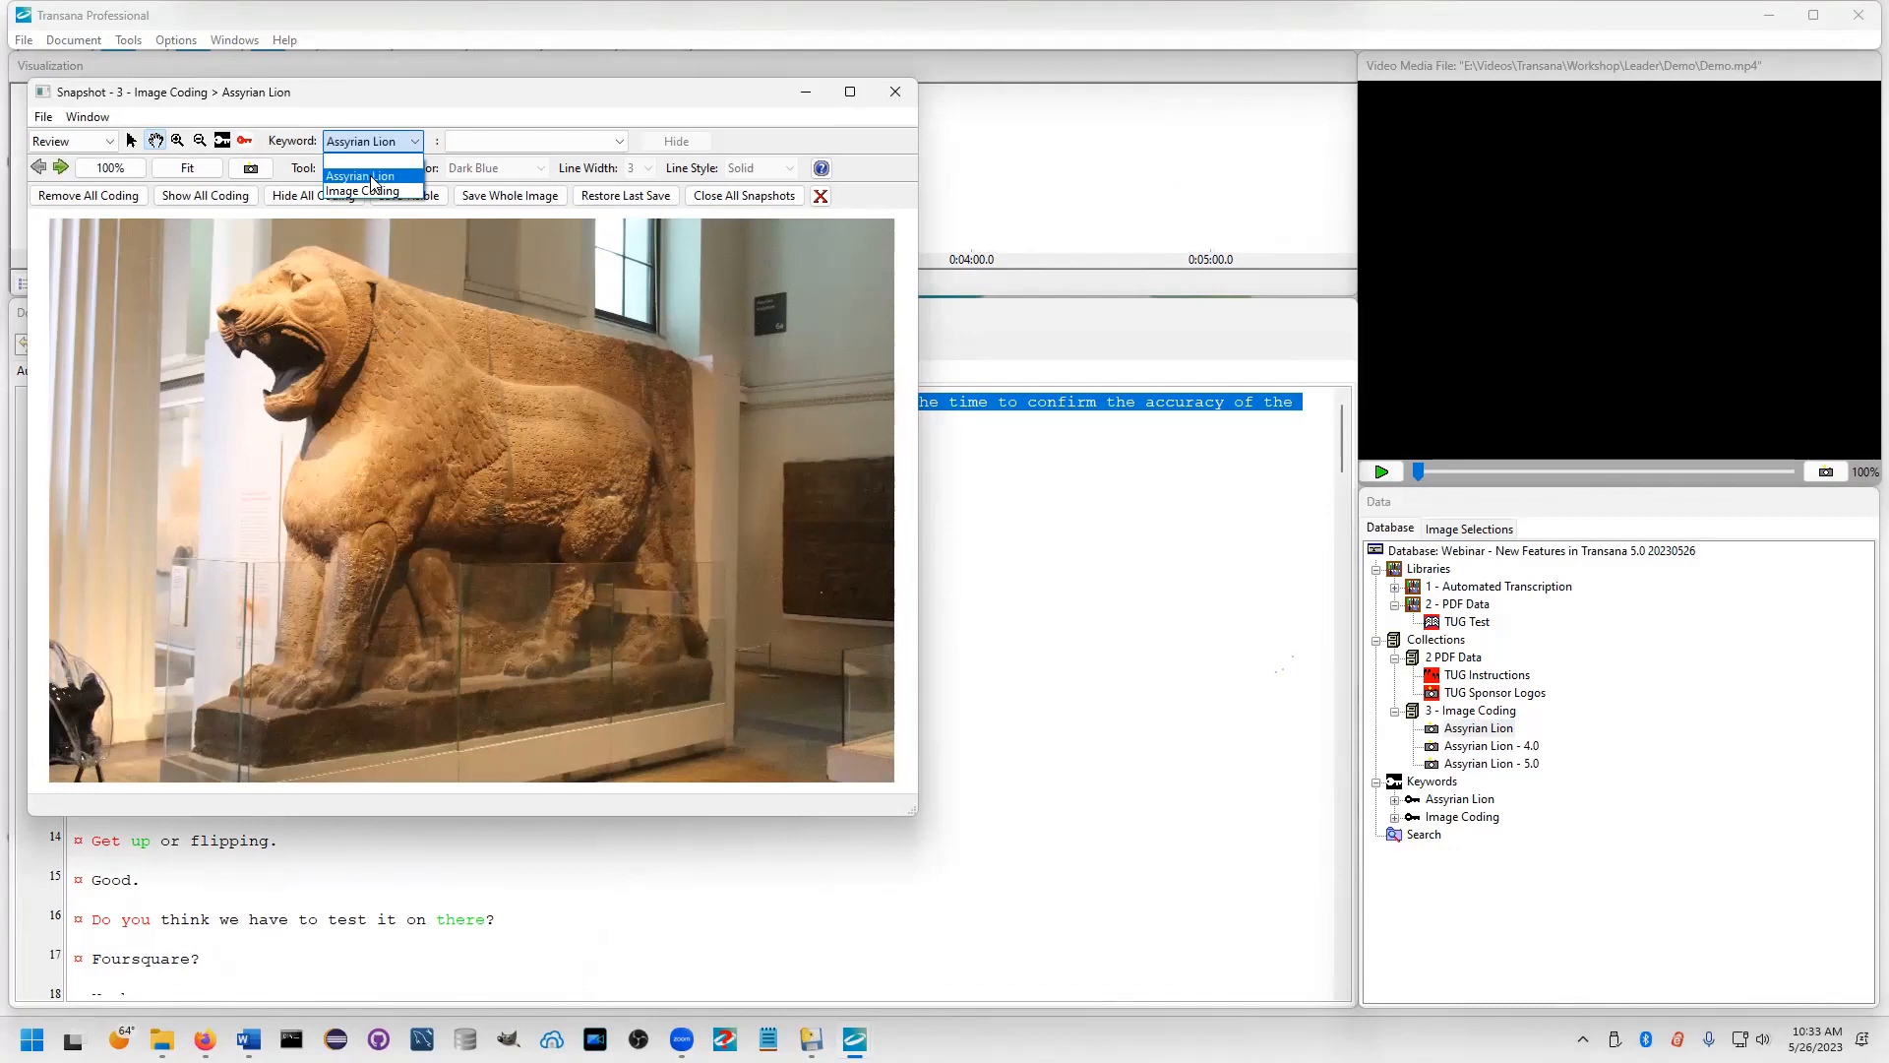
left_click(541, 143)
left_click(542, 141)
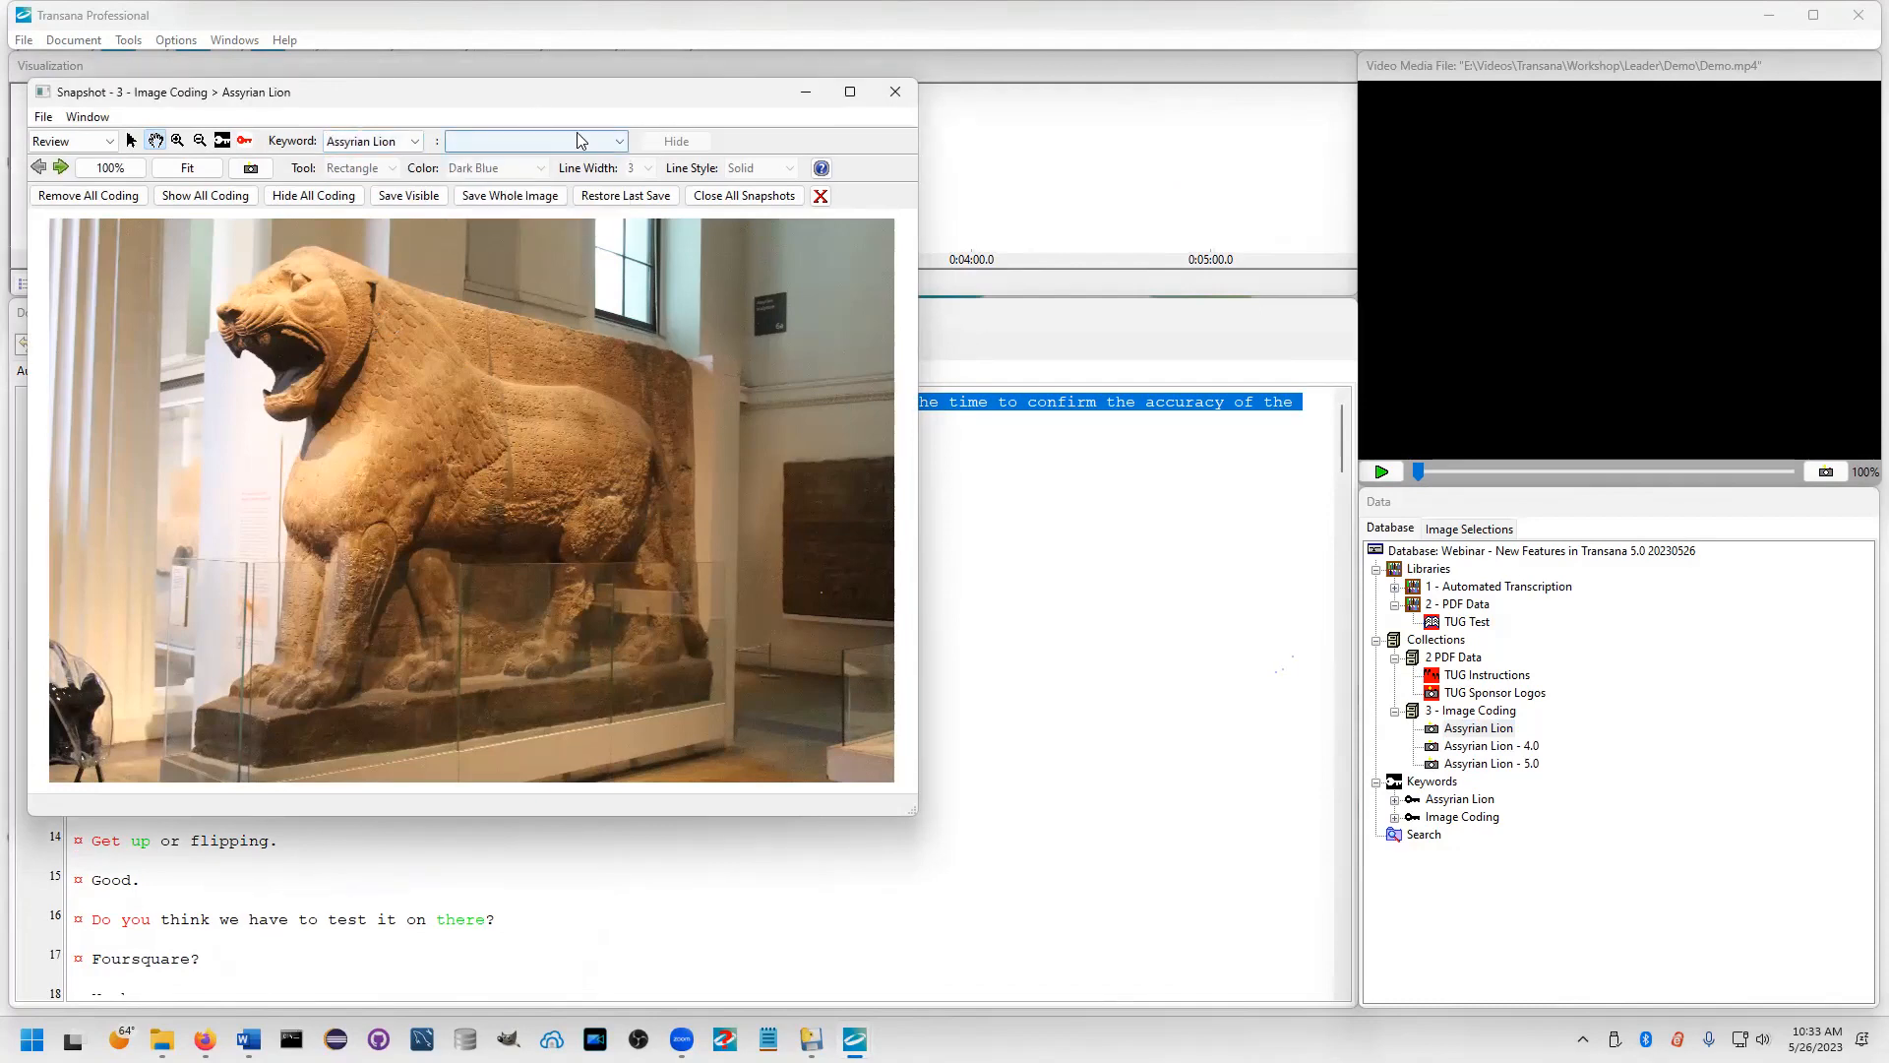
left_click(570, 140)
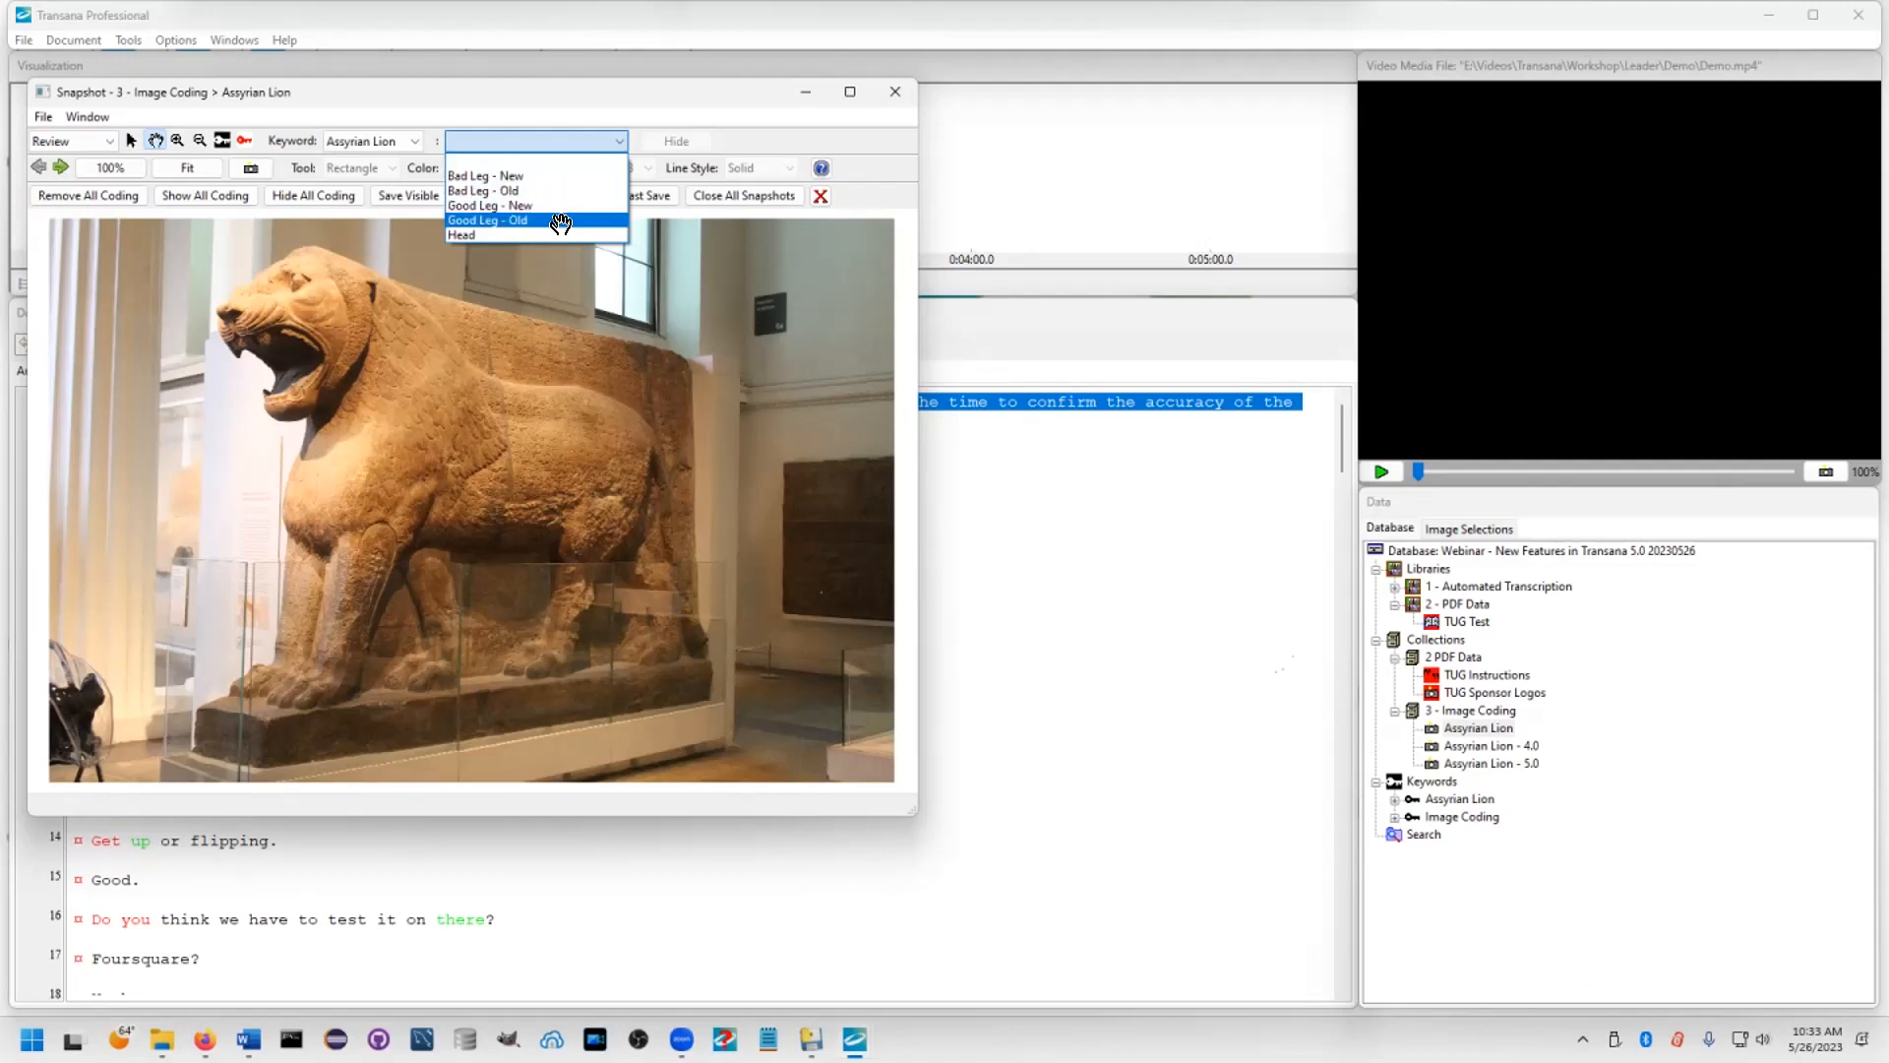
left_click(551, 221)
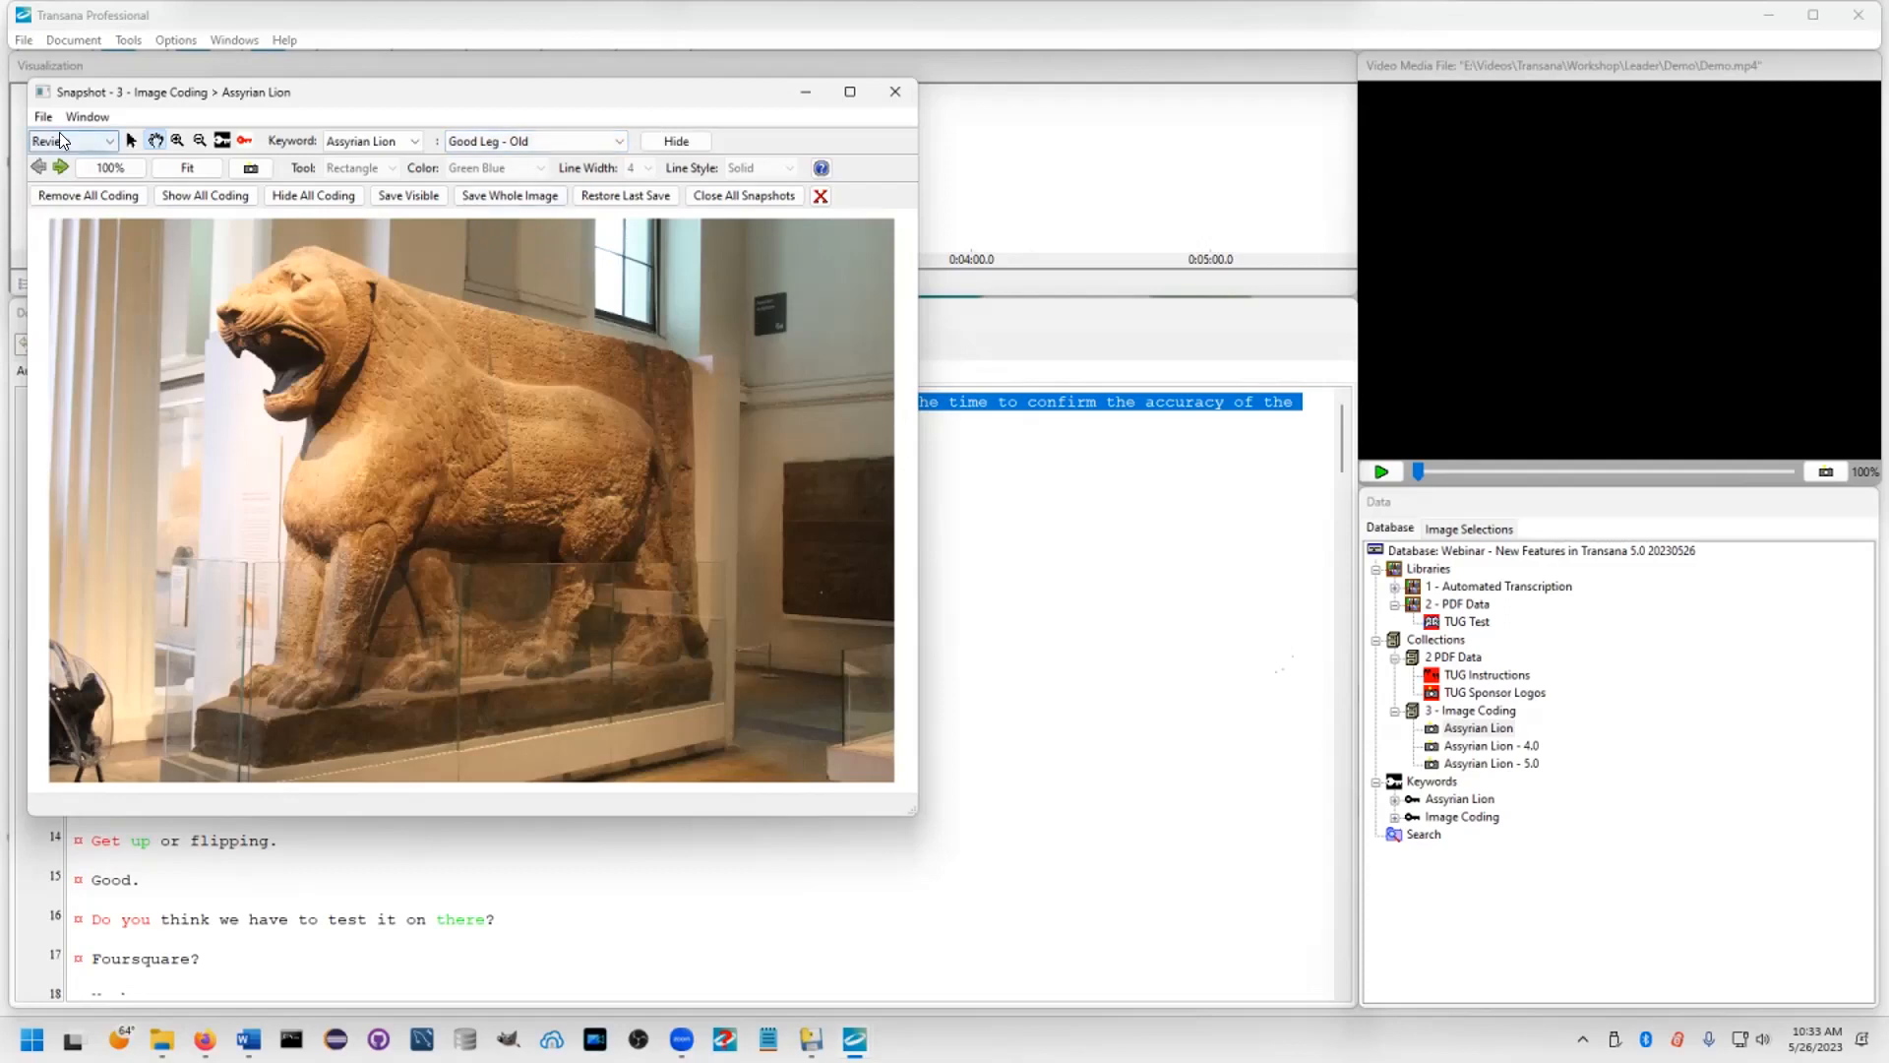
left_click(79, 174)
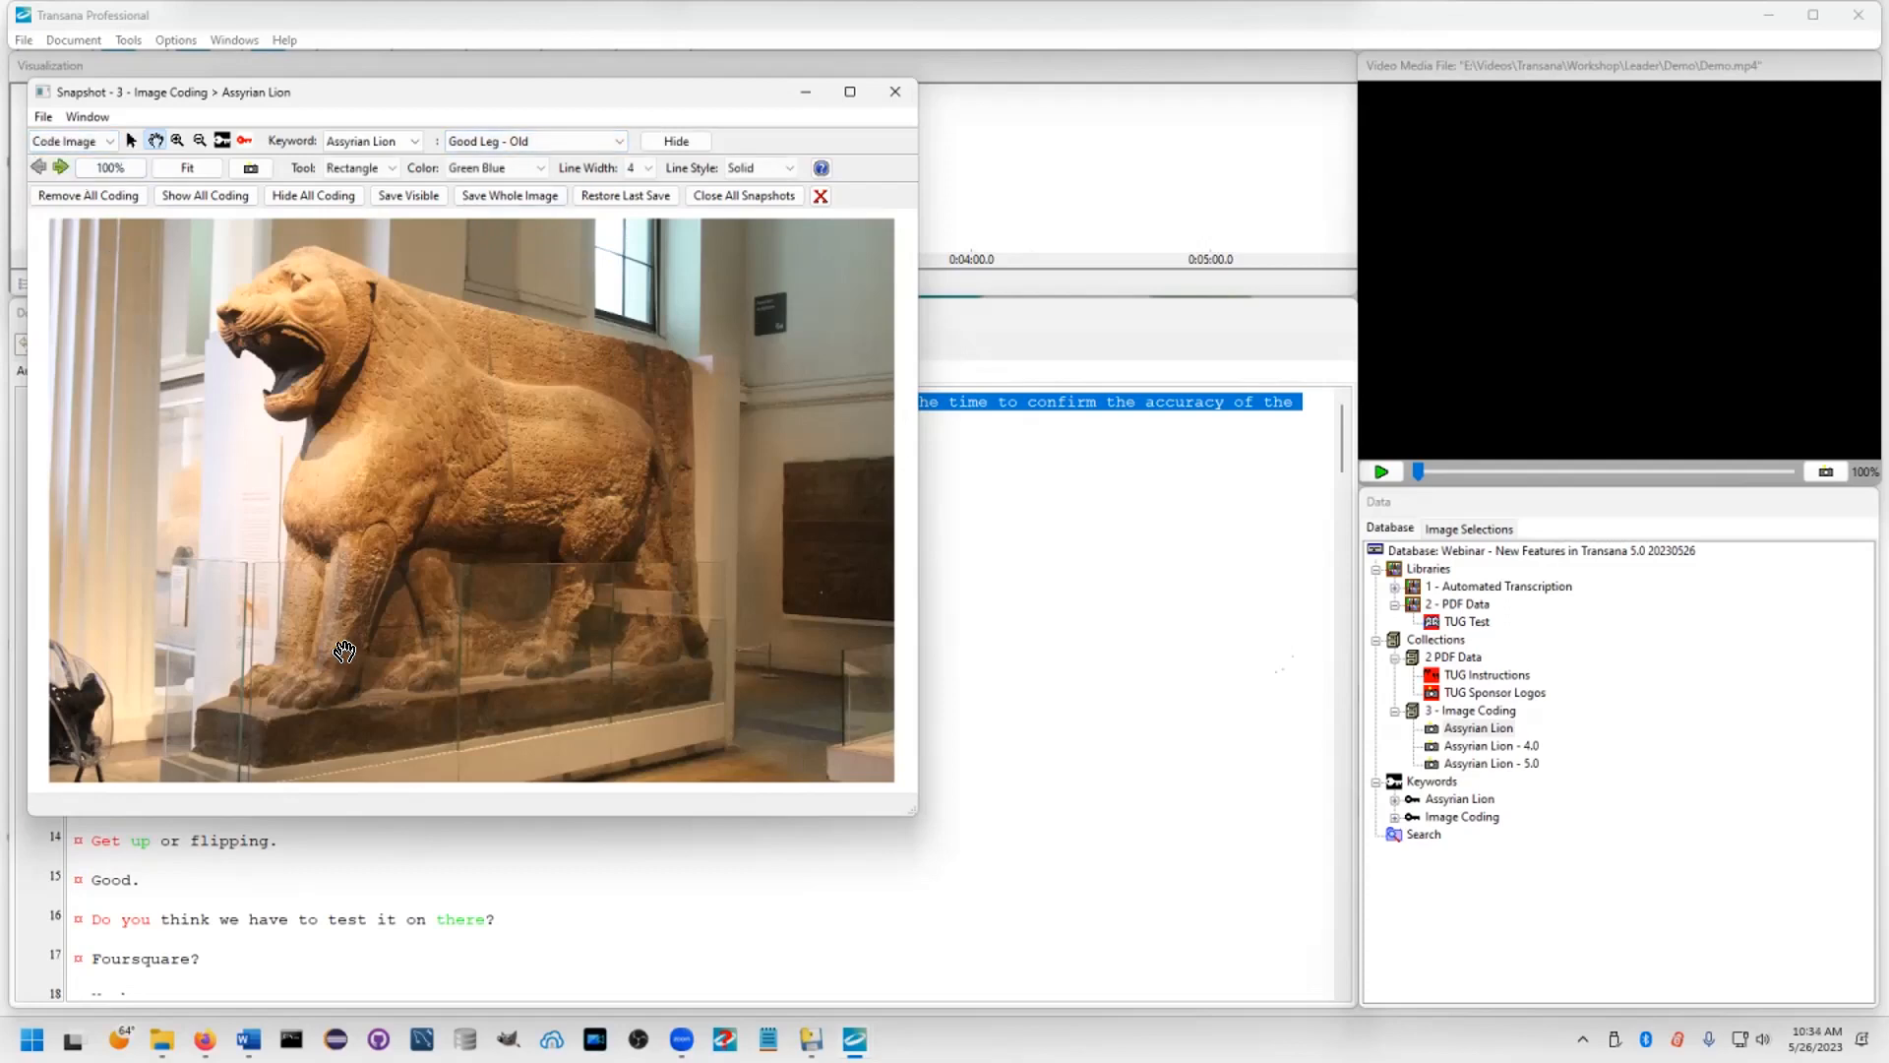
left_click(132, 141)
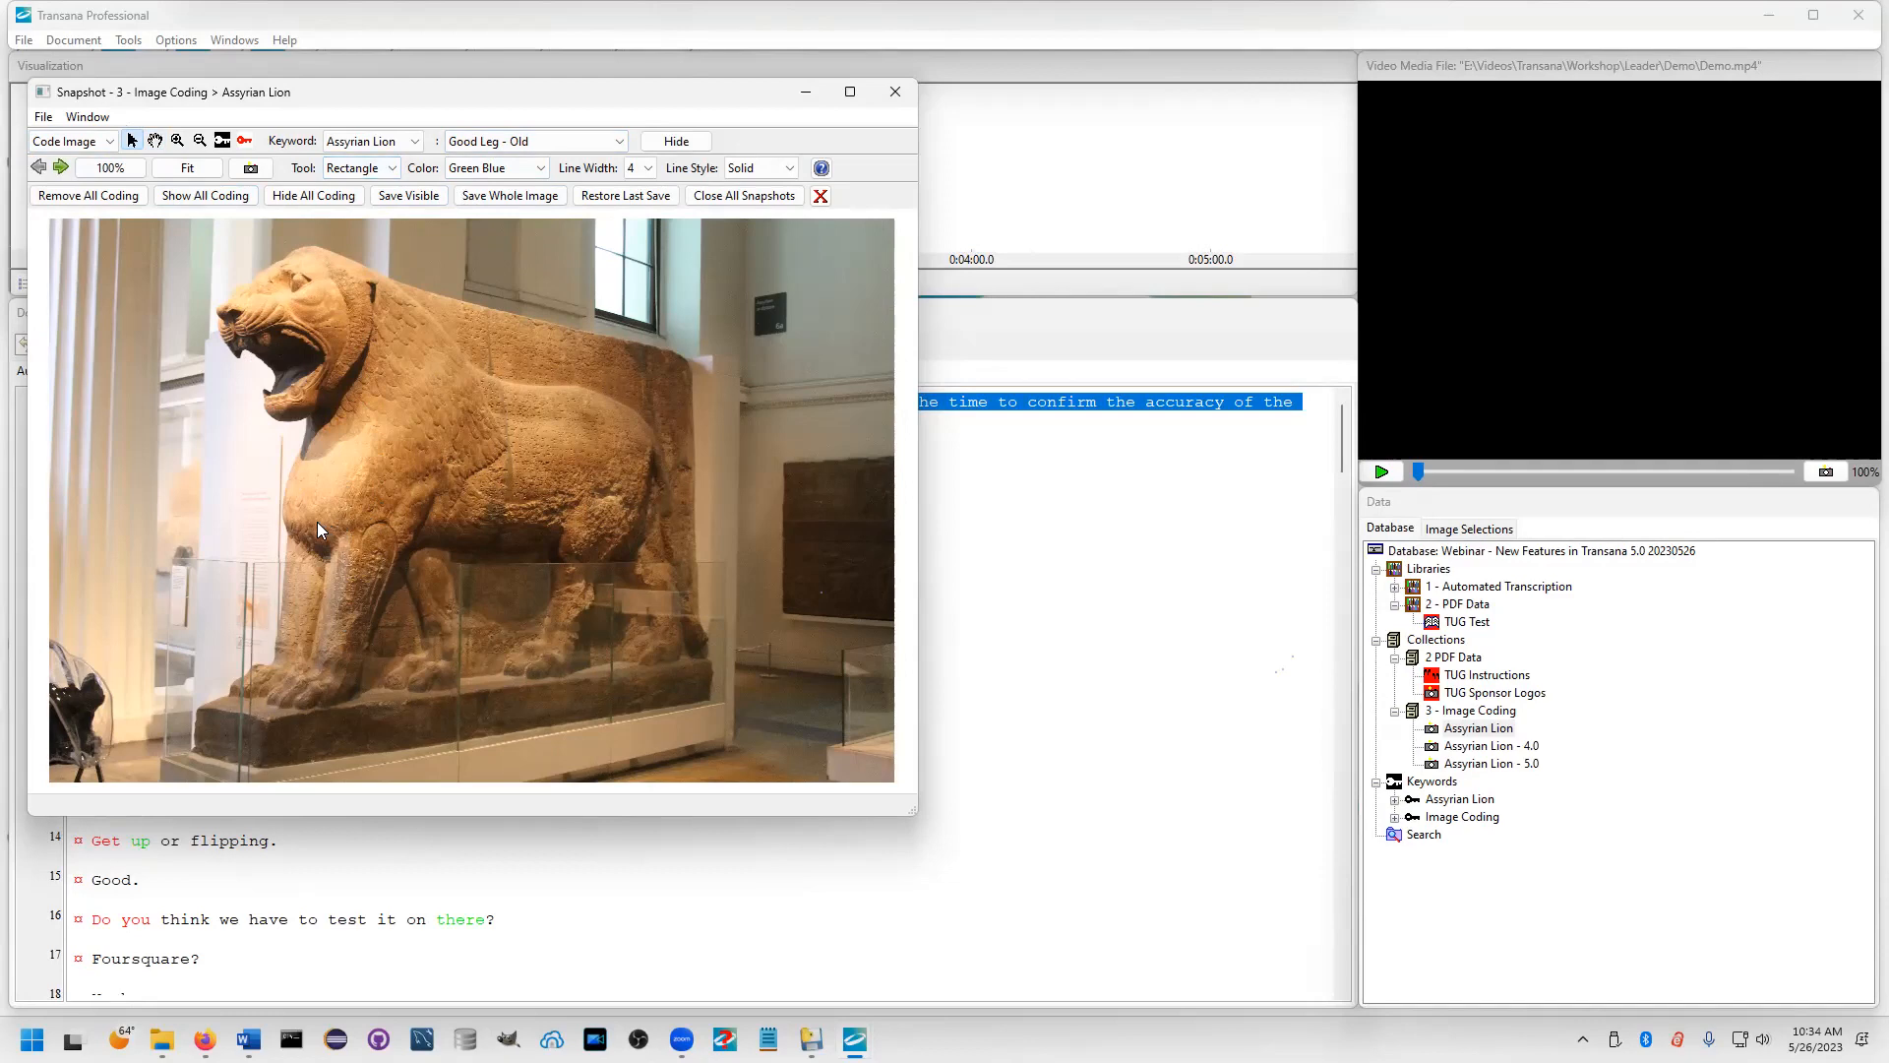
left_click_drag(316, 522, 395, 698)
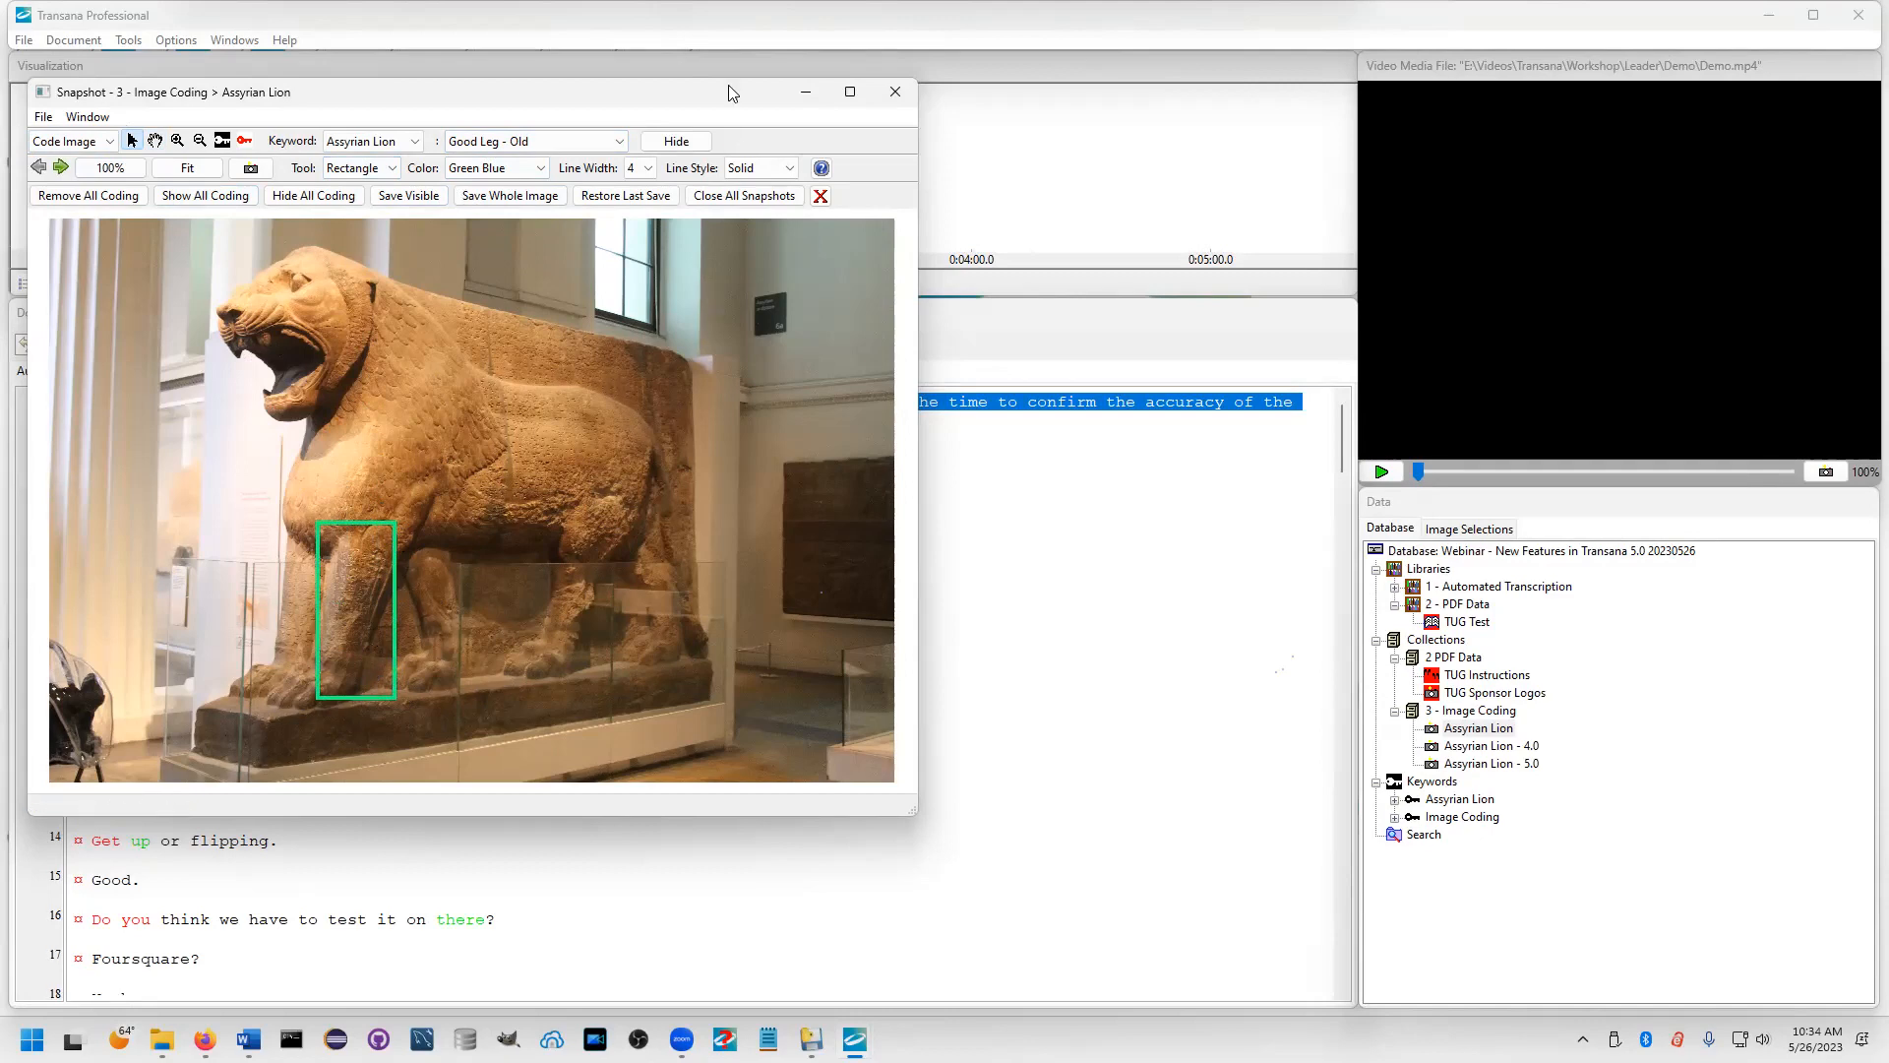
Hide the Good Leg - Old coding, trace an Assyrian Lion : Good Leg - New polygon around the near front leg, and close the snapshot
left_click(683, 140)
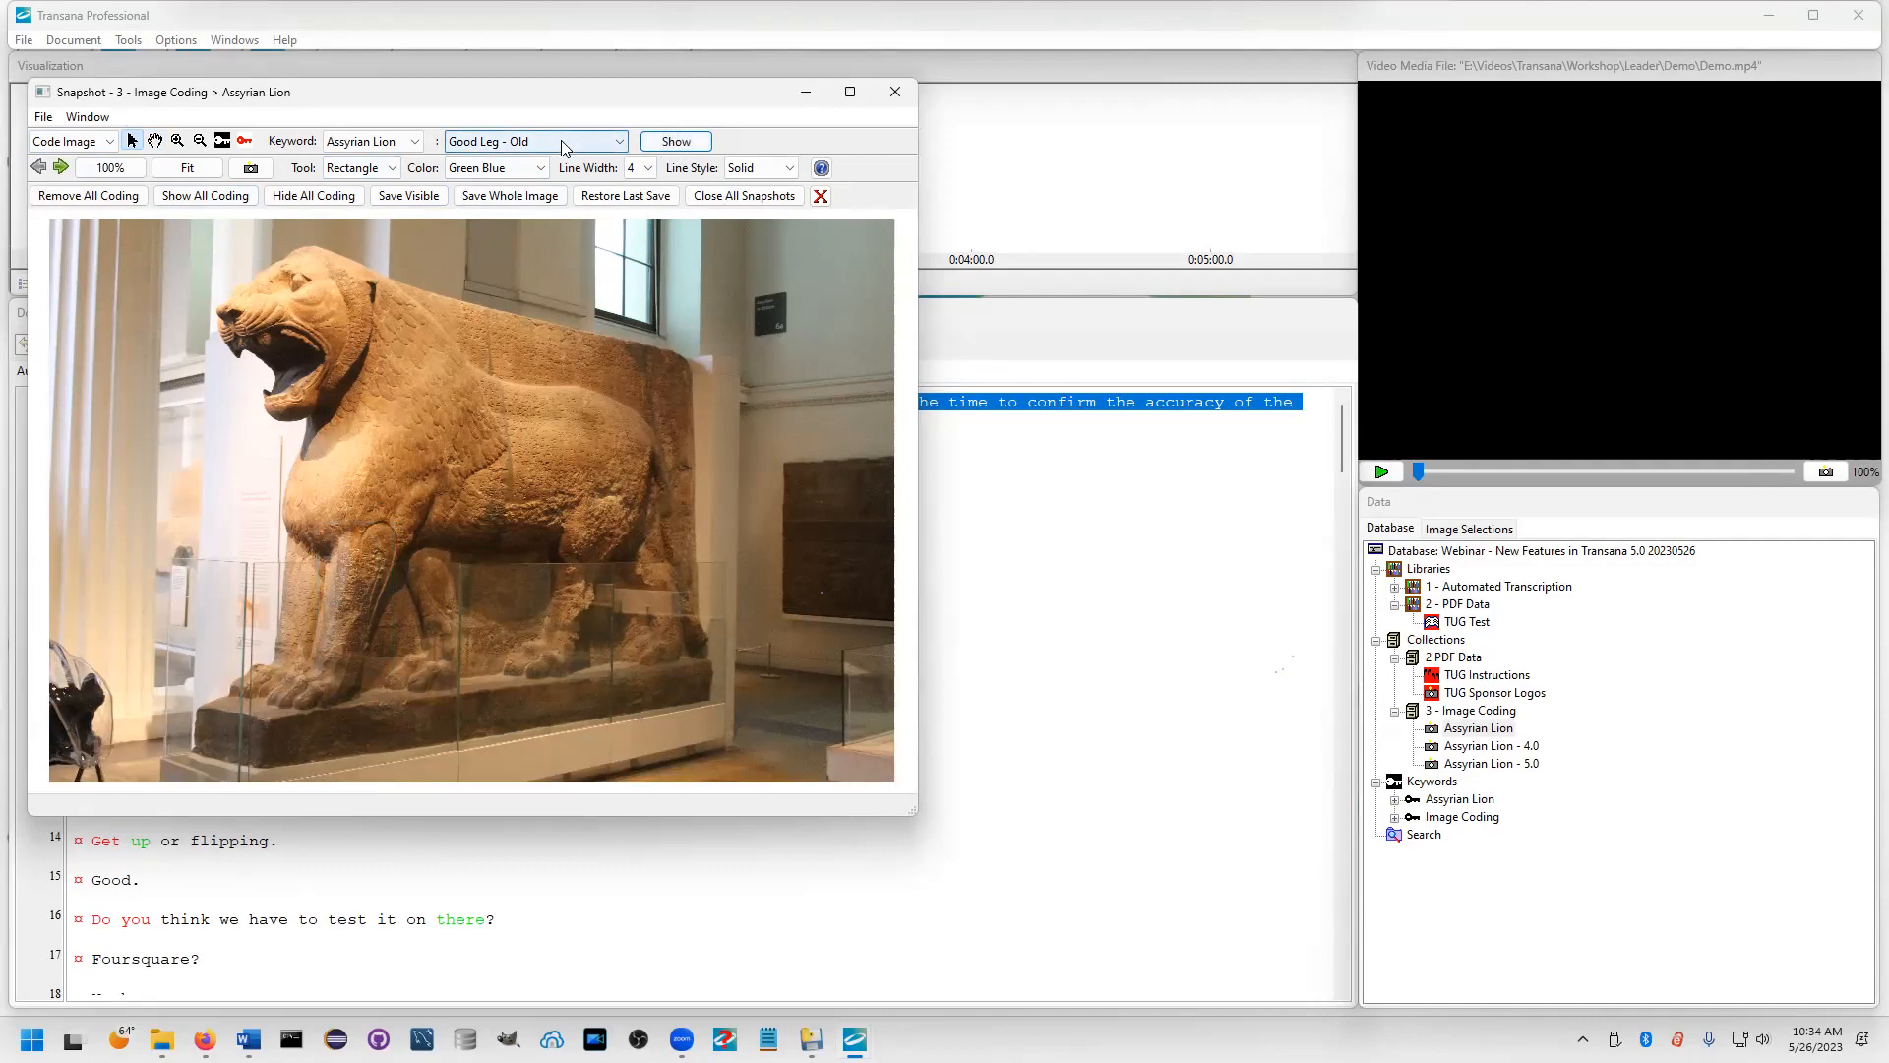
left_click(564, 140)
left_click(516, 204)
left_click(362, 168)
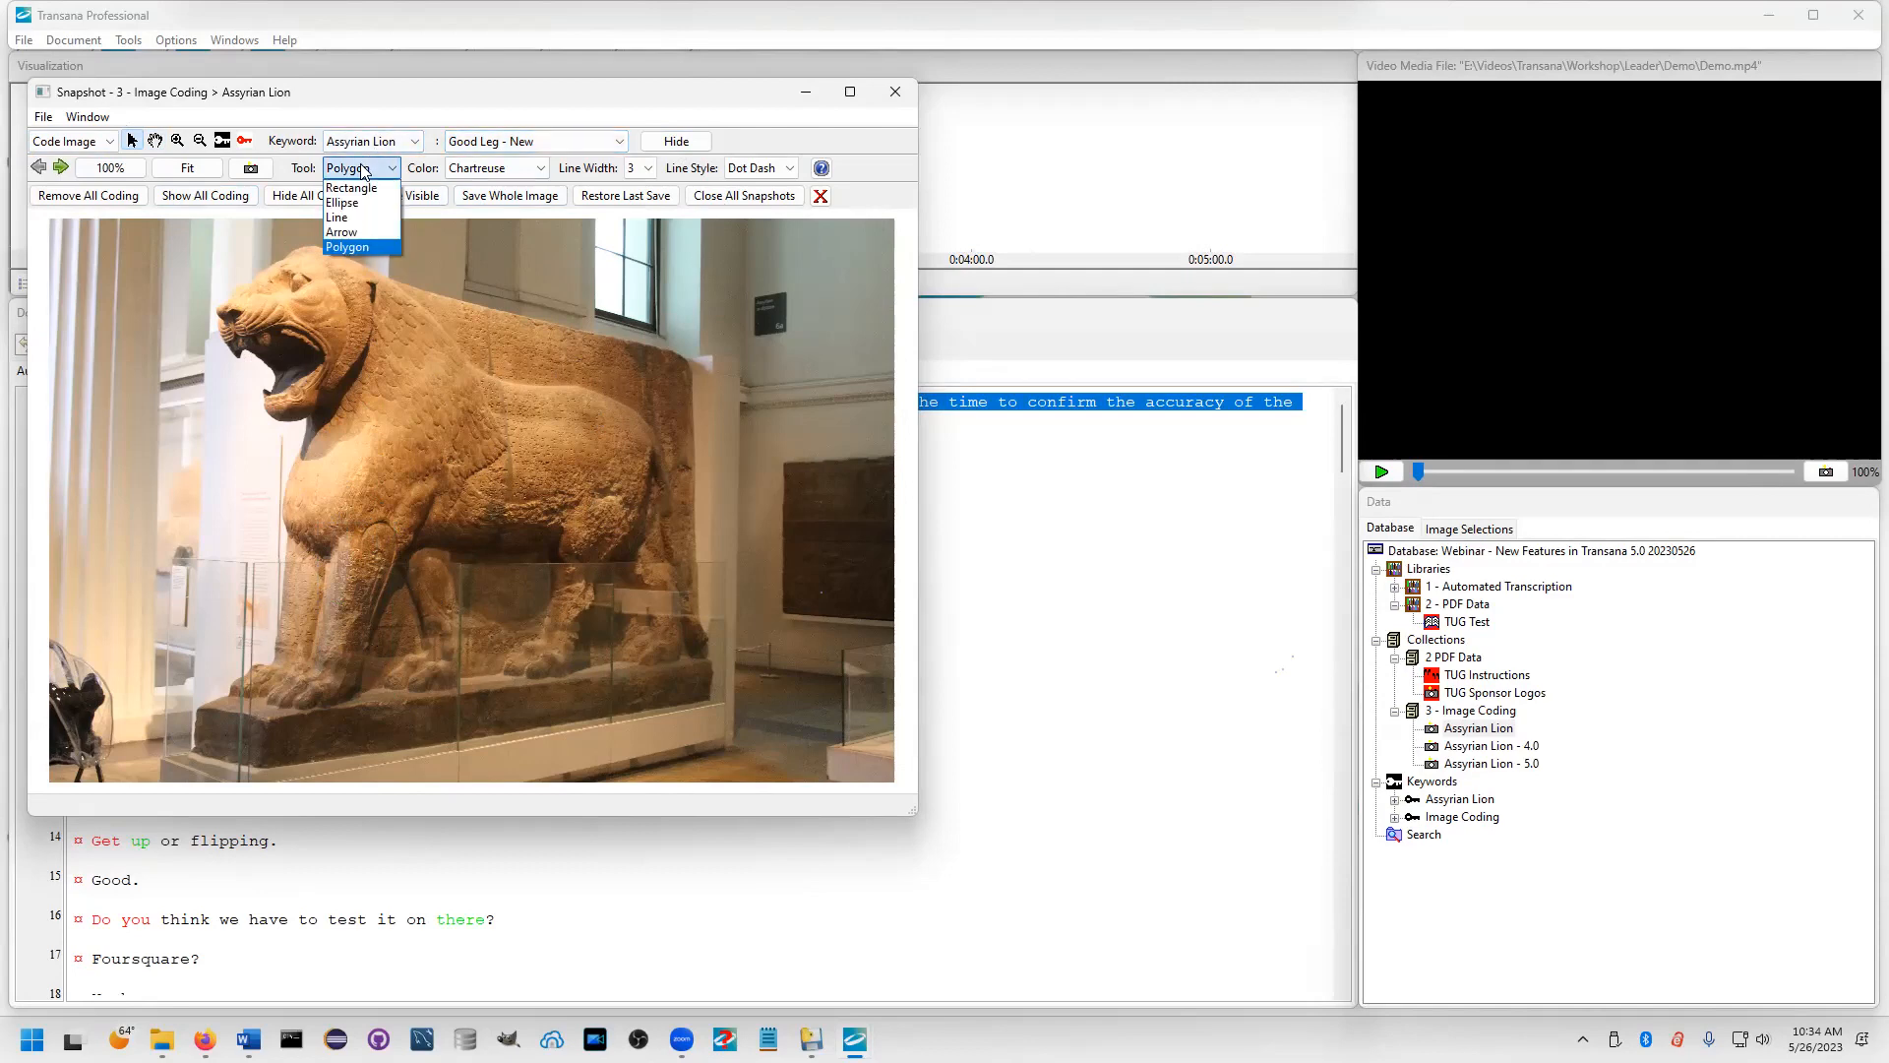
left_click(364, 171)
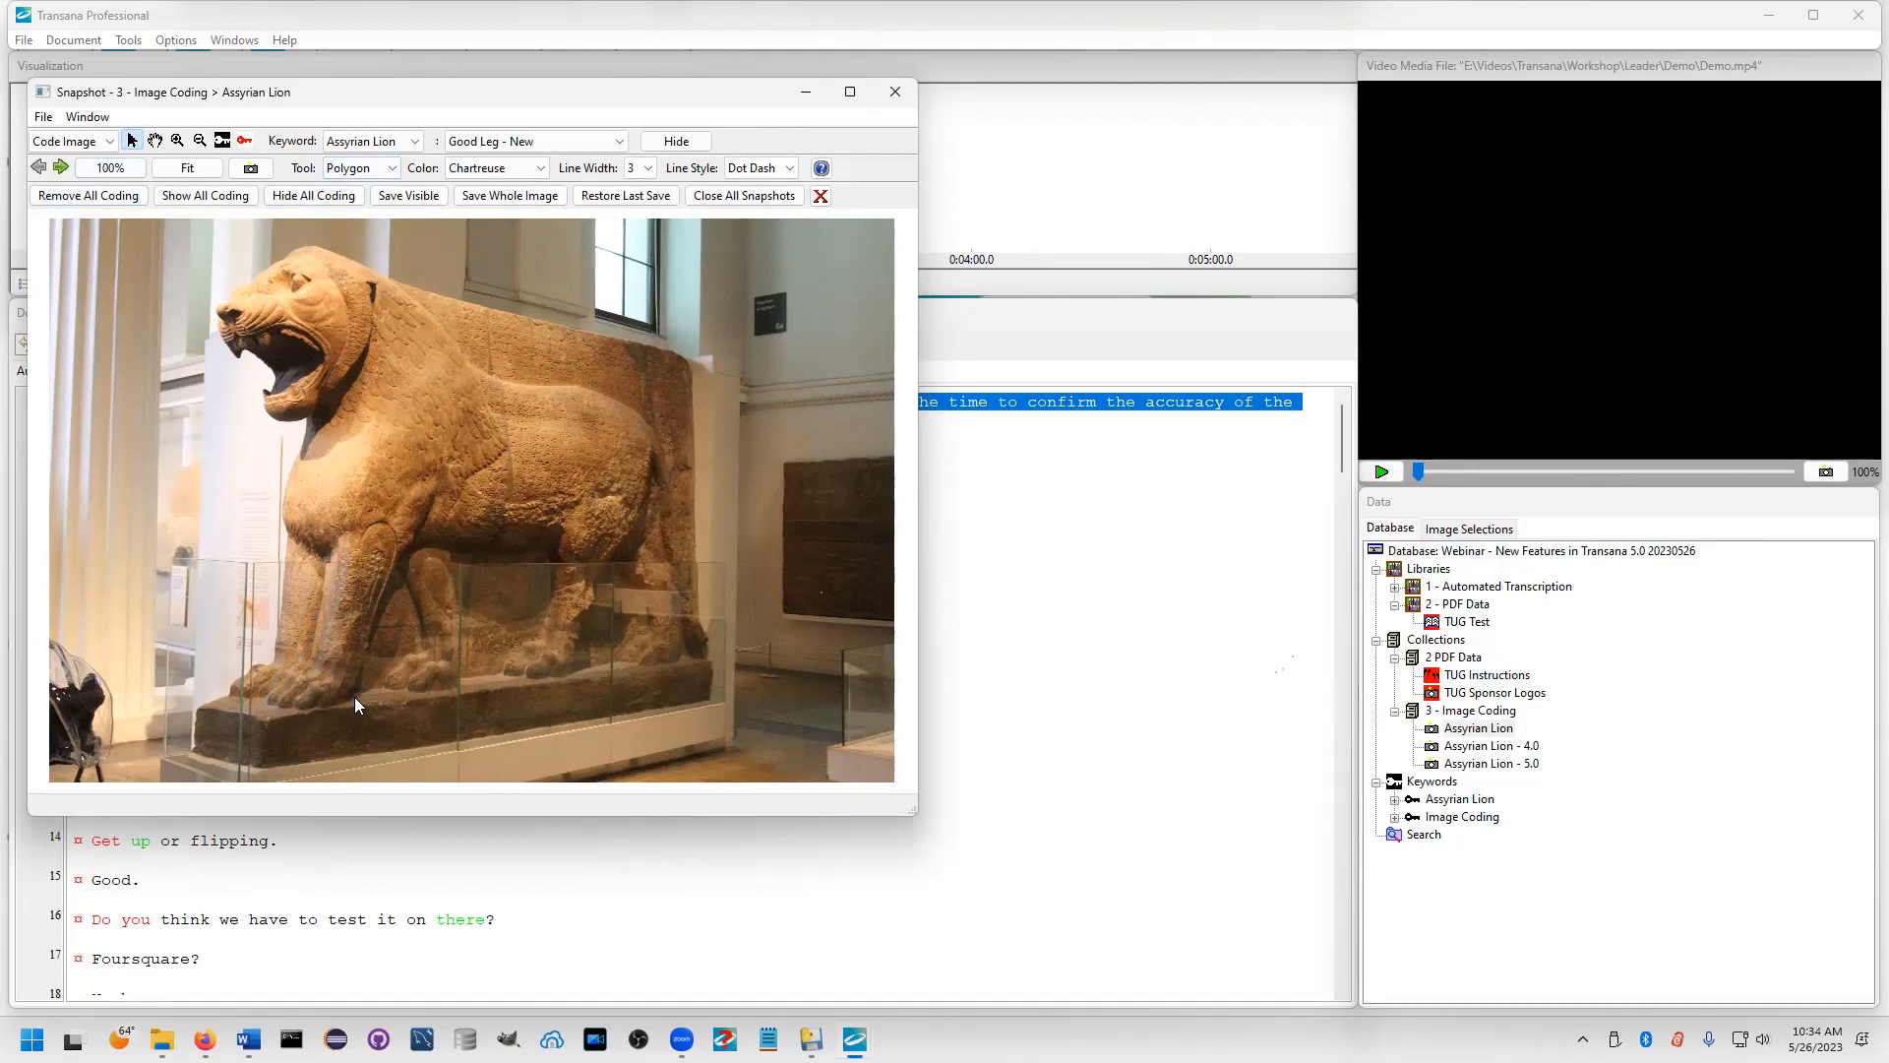
left_click(411, 541)
left_click(380, 511)
left_click(338, 529)
double_click(562, 524)
left_click(898, 91)
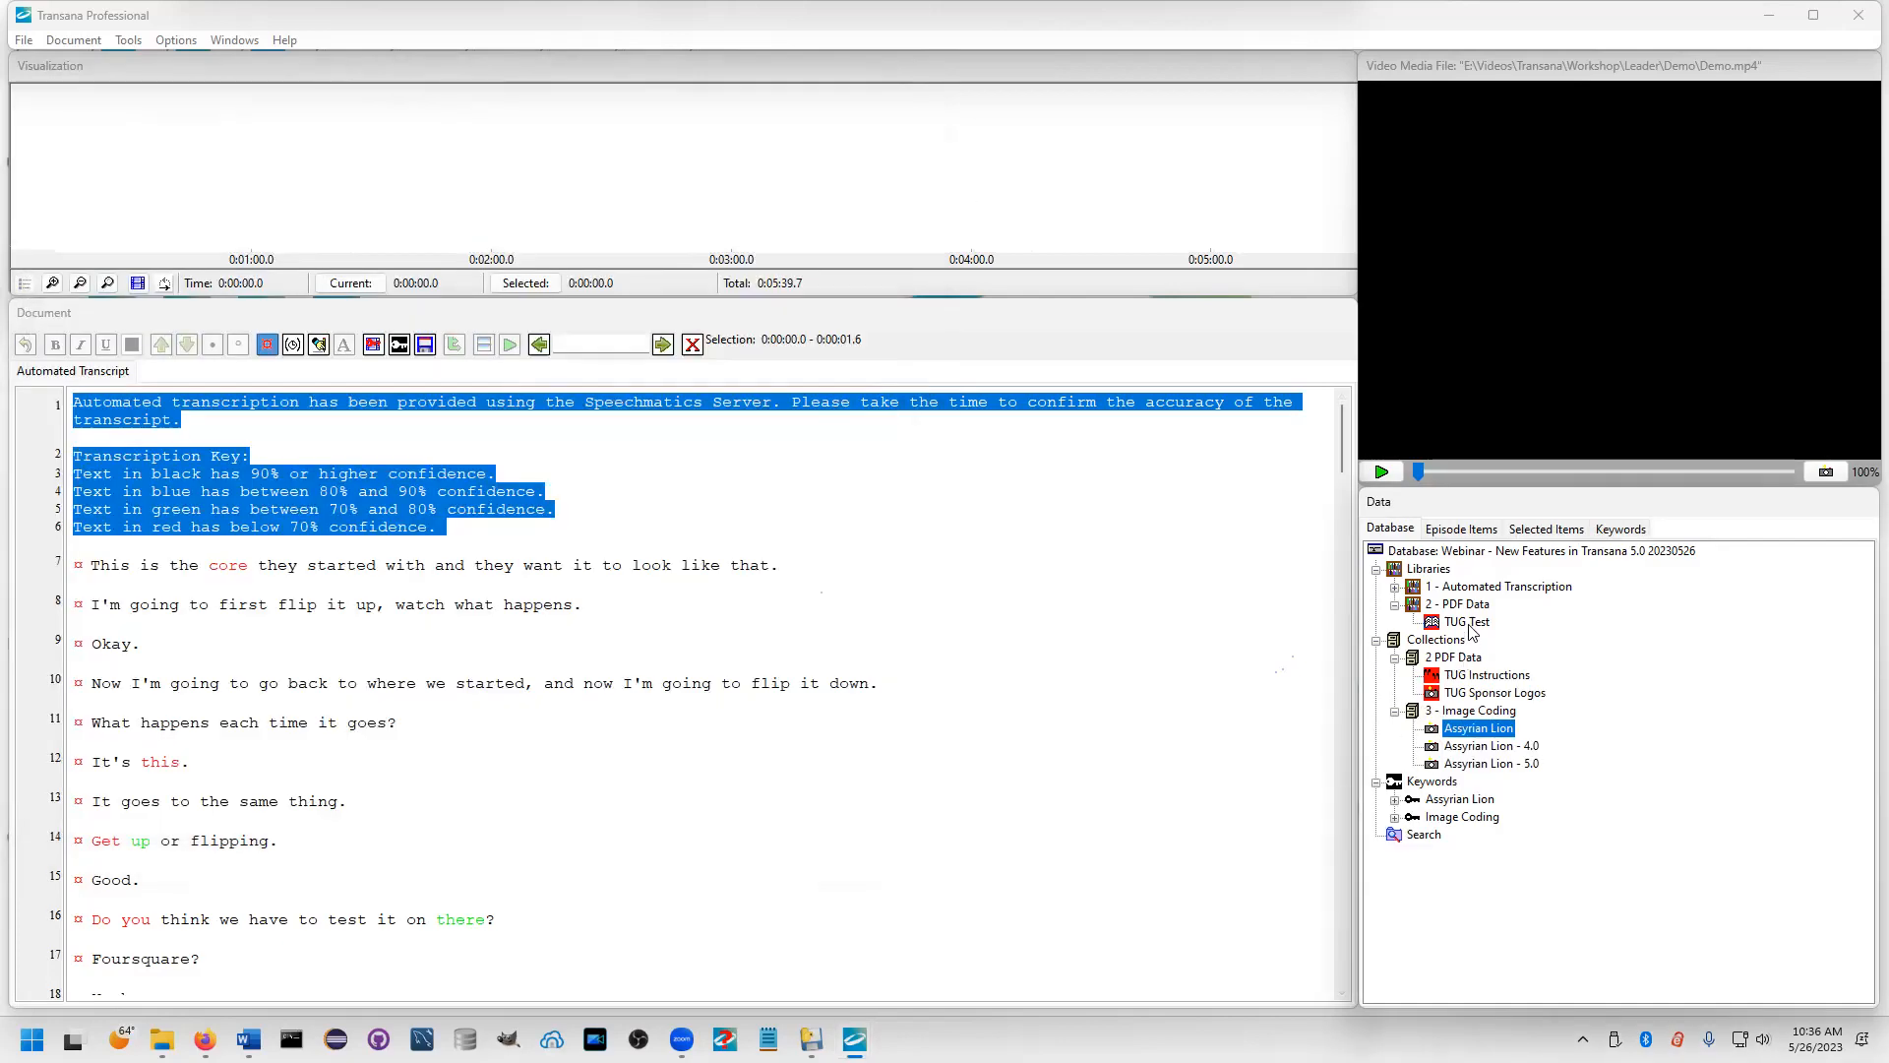
Open the TUG Test PDF and frame the photo of the woman's face in a smaller document window
double_click(1466, 621)
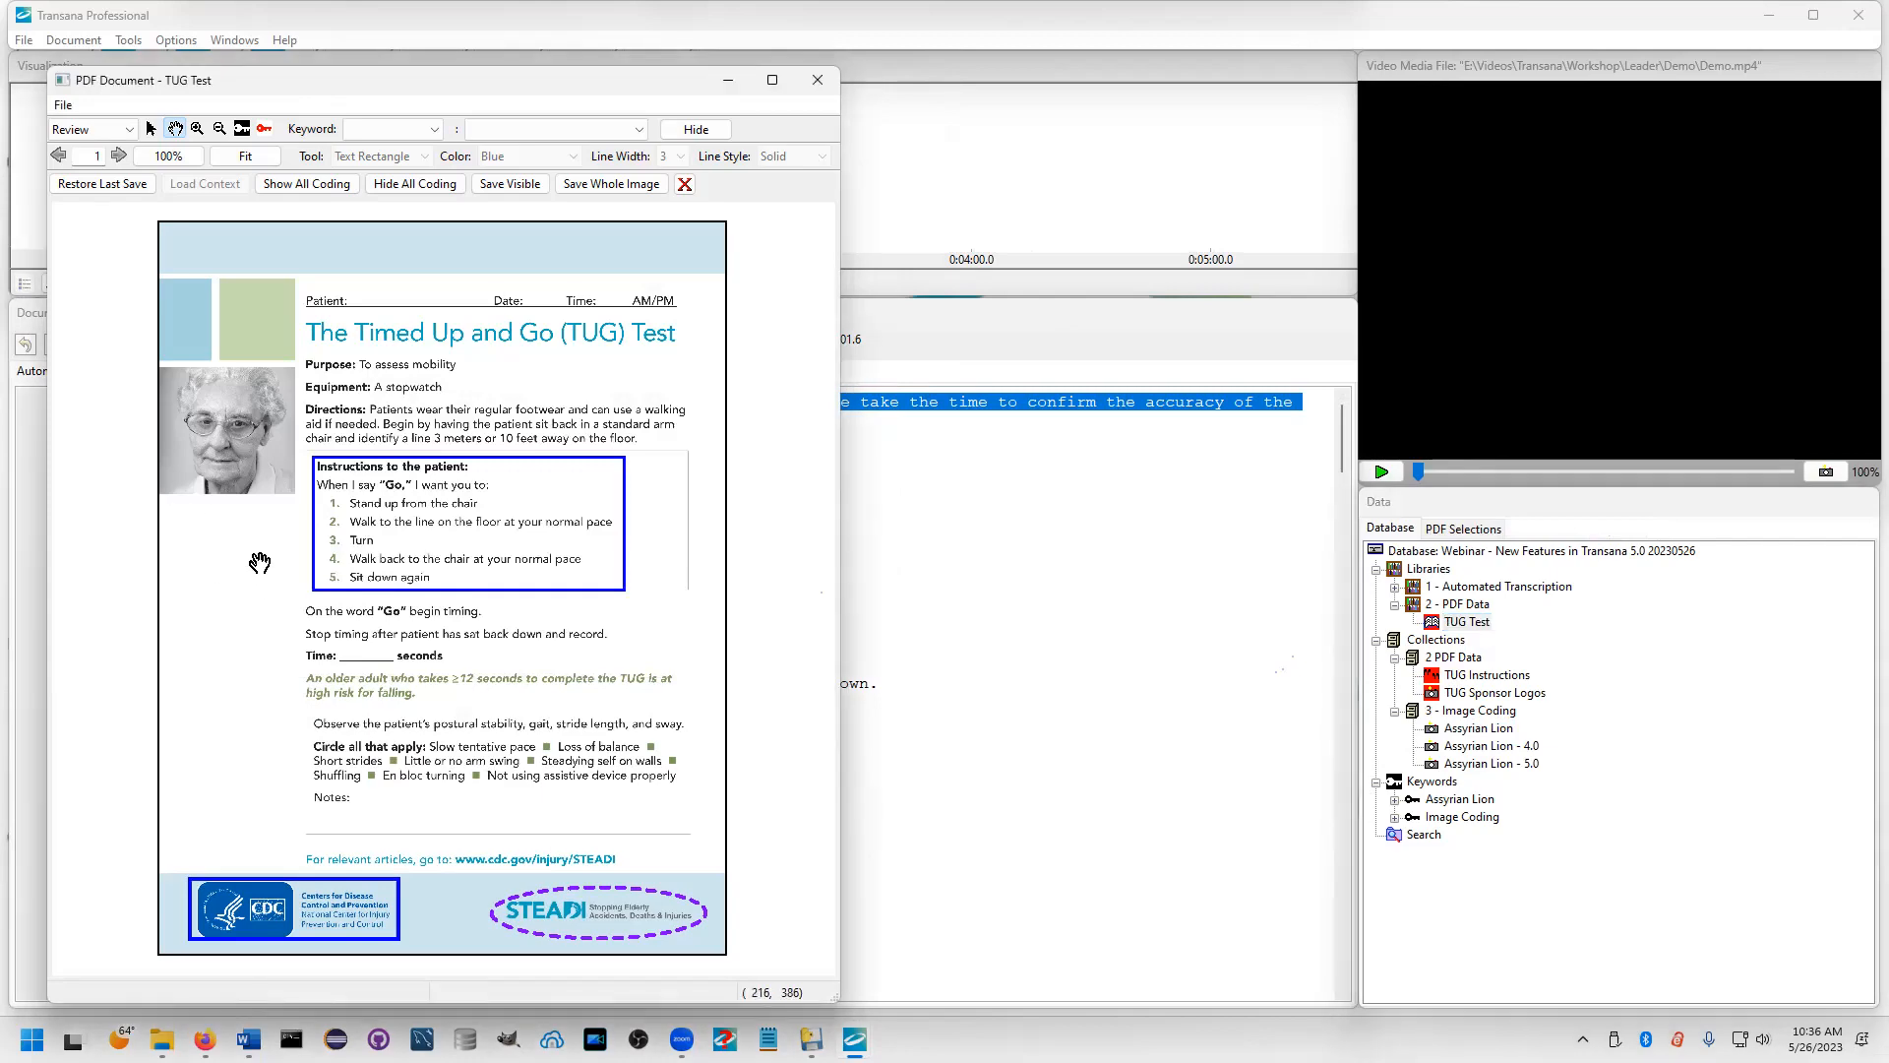
scroll(213, 474, "up", 3)
scroll(203, 435, "up", 2)
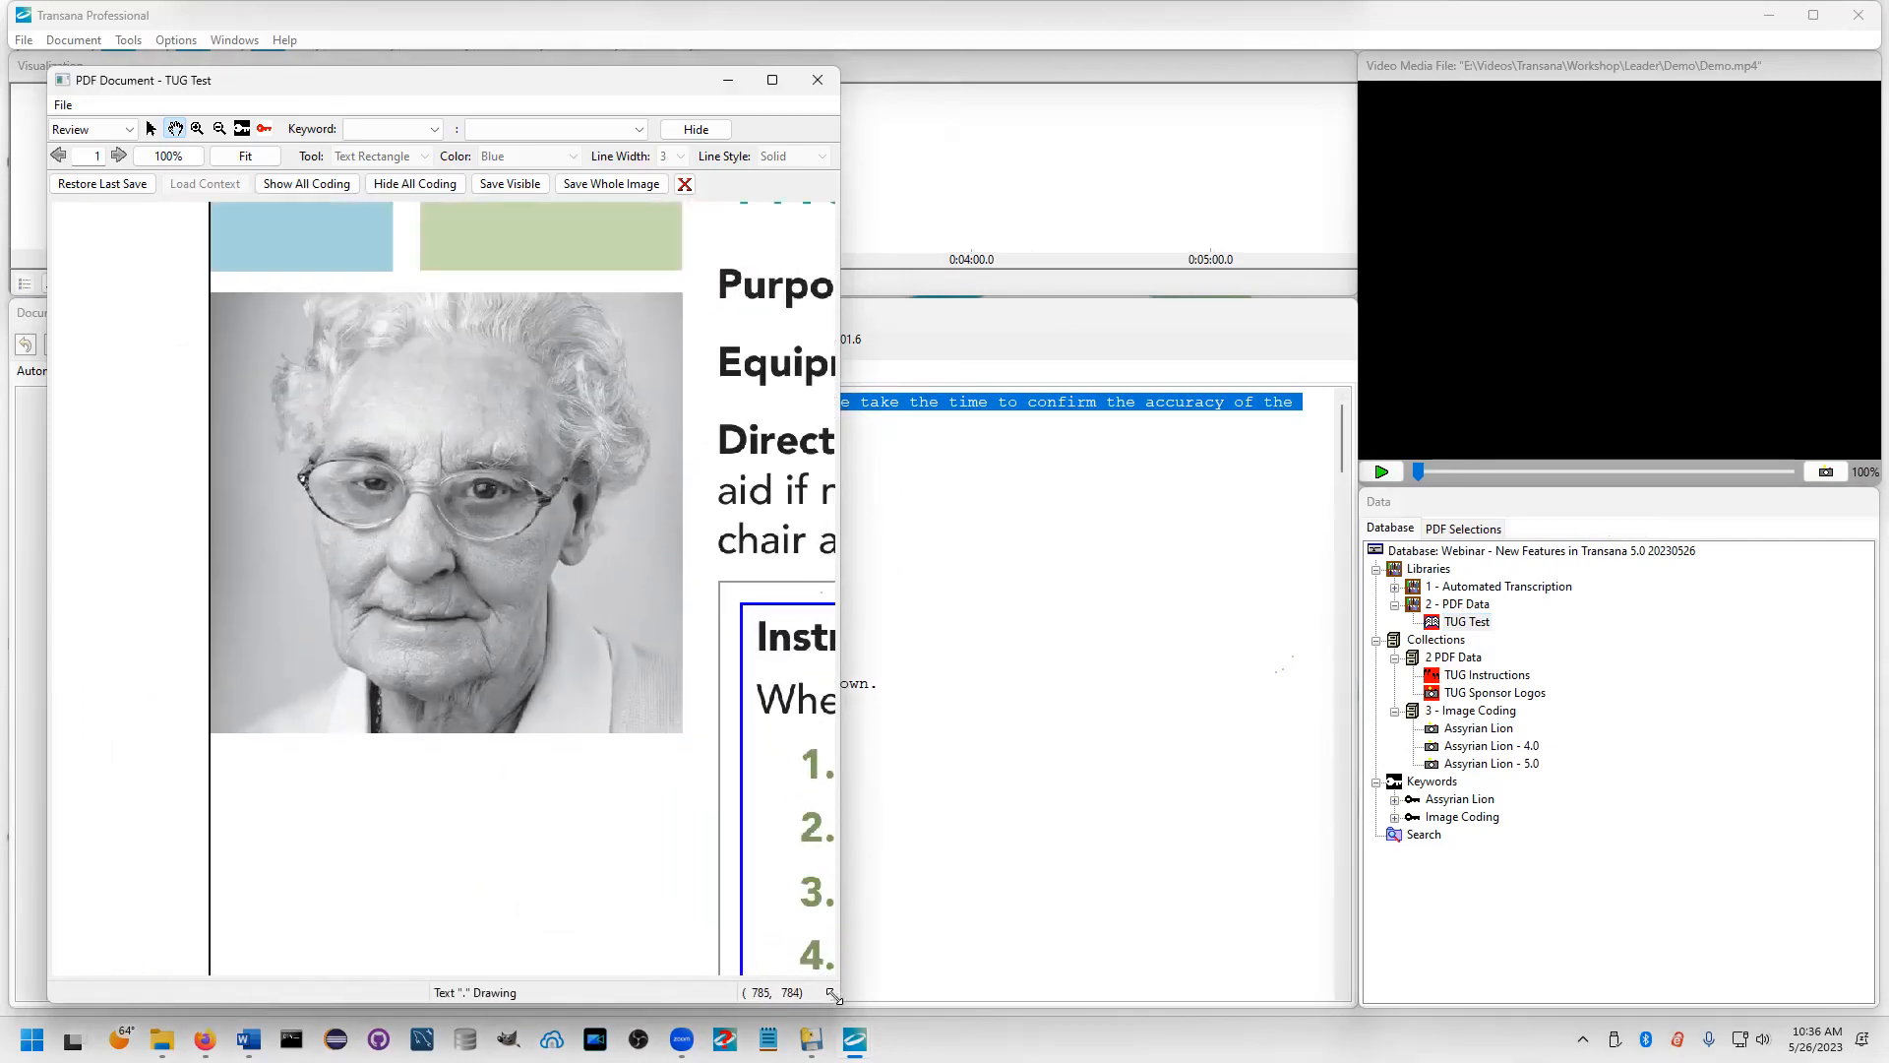
left_click_drag(833, 997, 733, 661)
left_click_drag(366, 378, 393, 468)
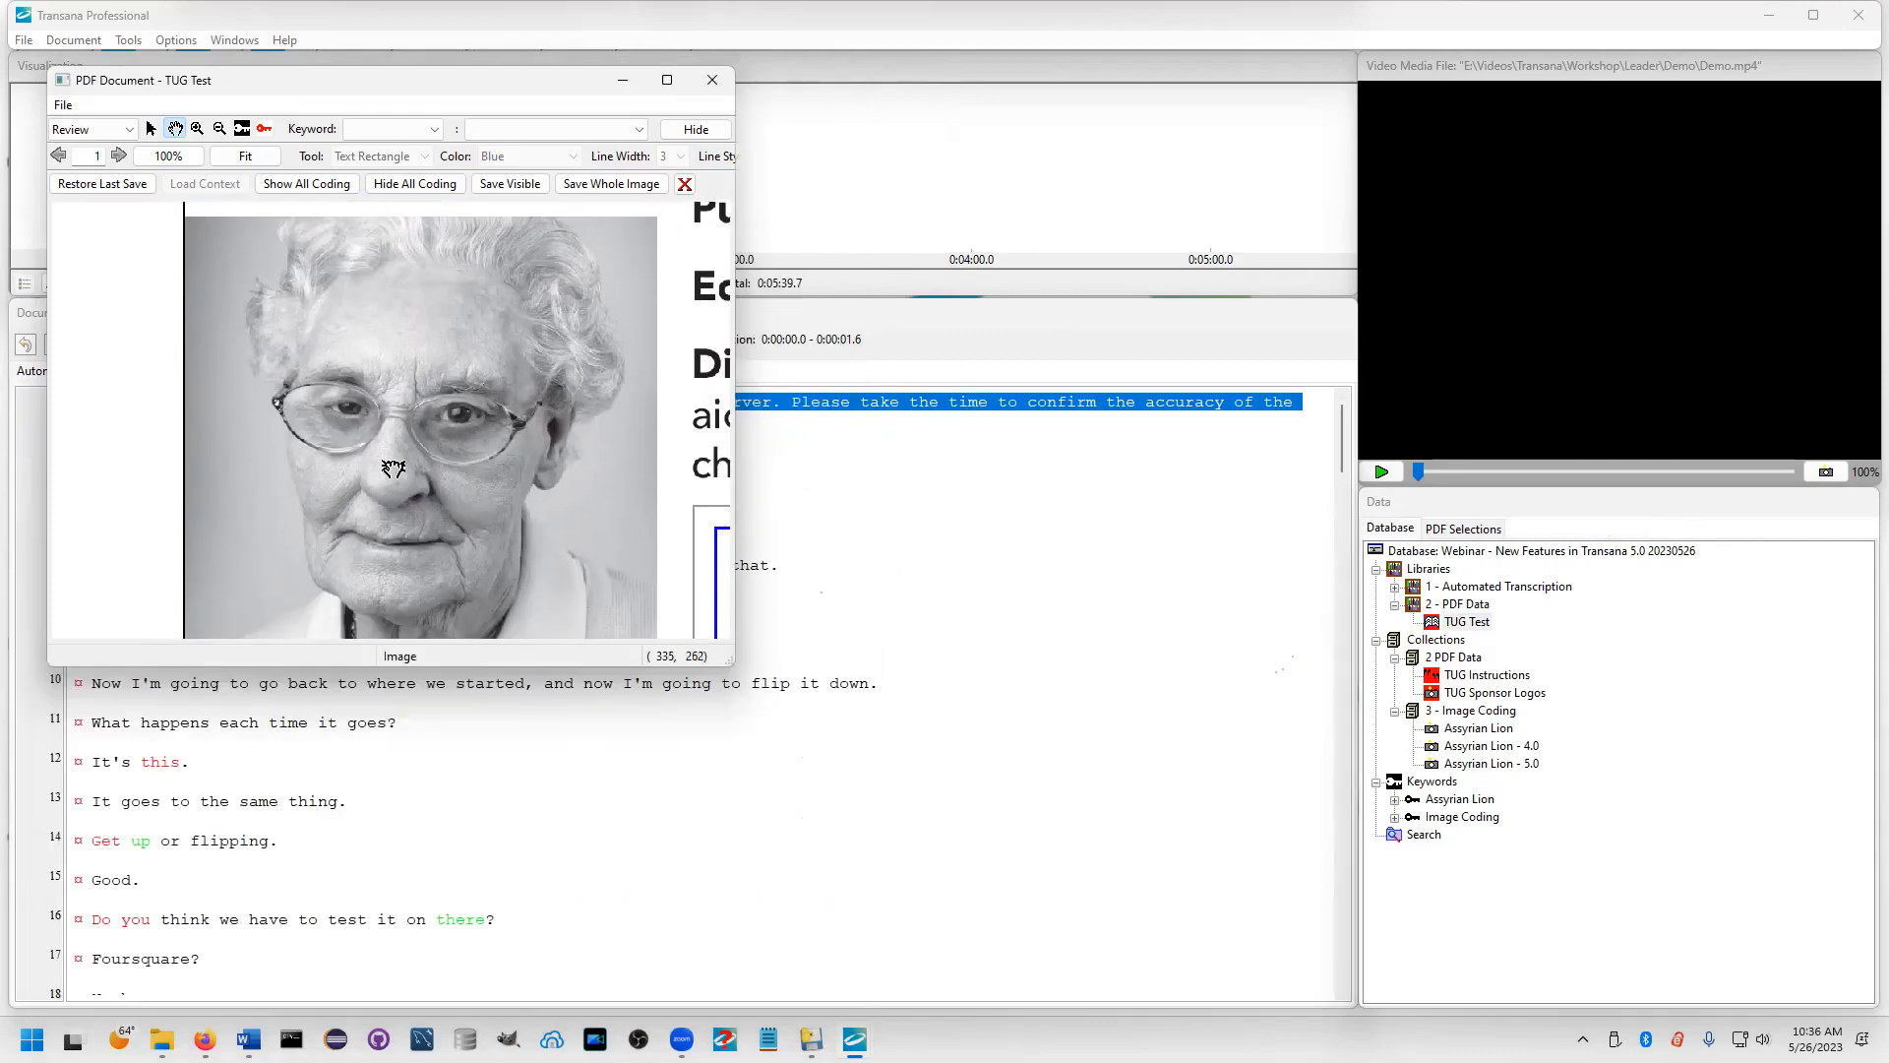
Switch the PDF to Code Image mode and activate the Image Coding : Polygon keyword for drawing
left_click(91, 129)
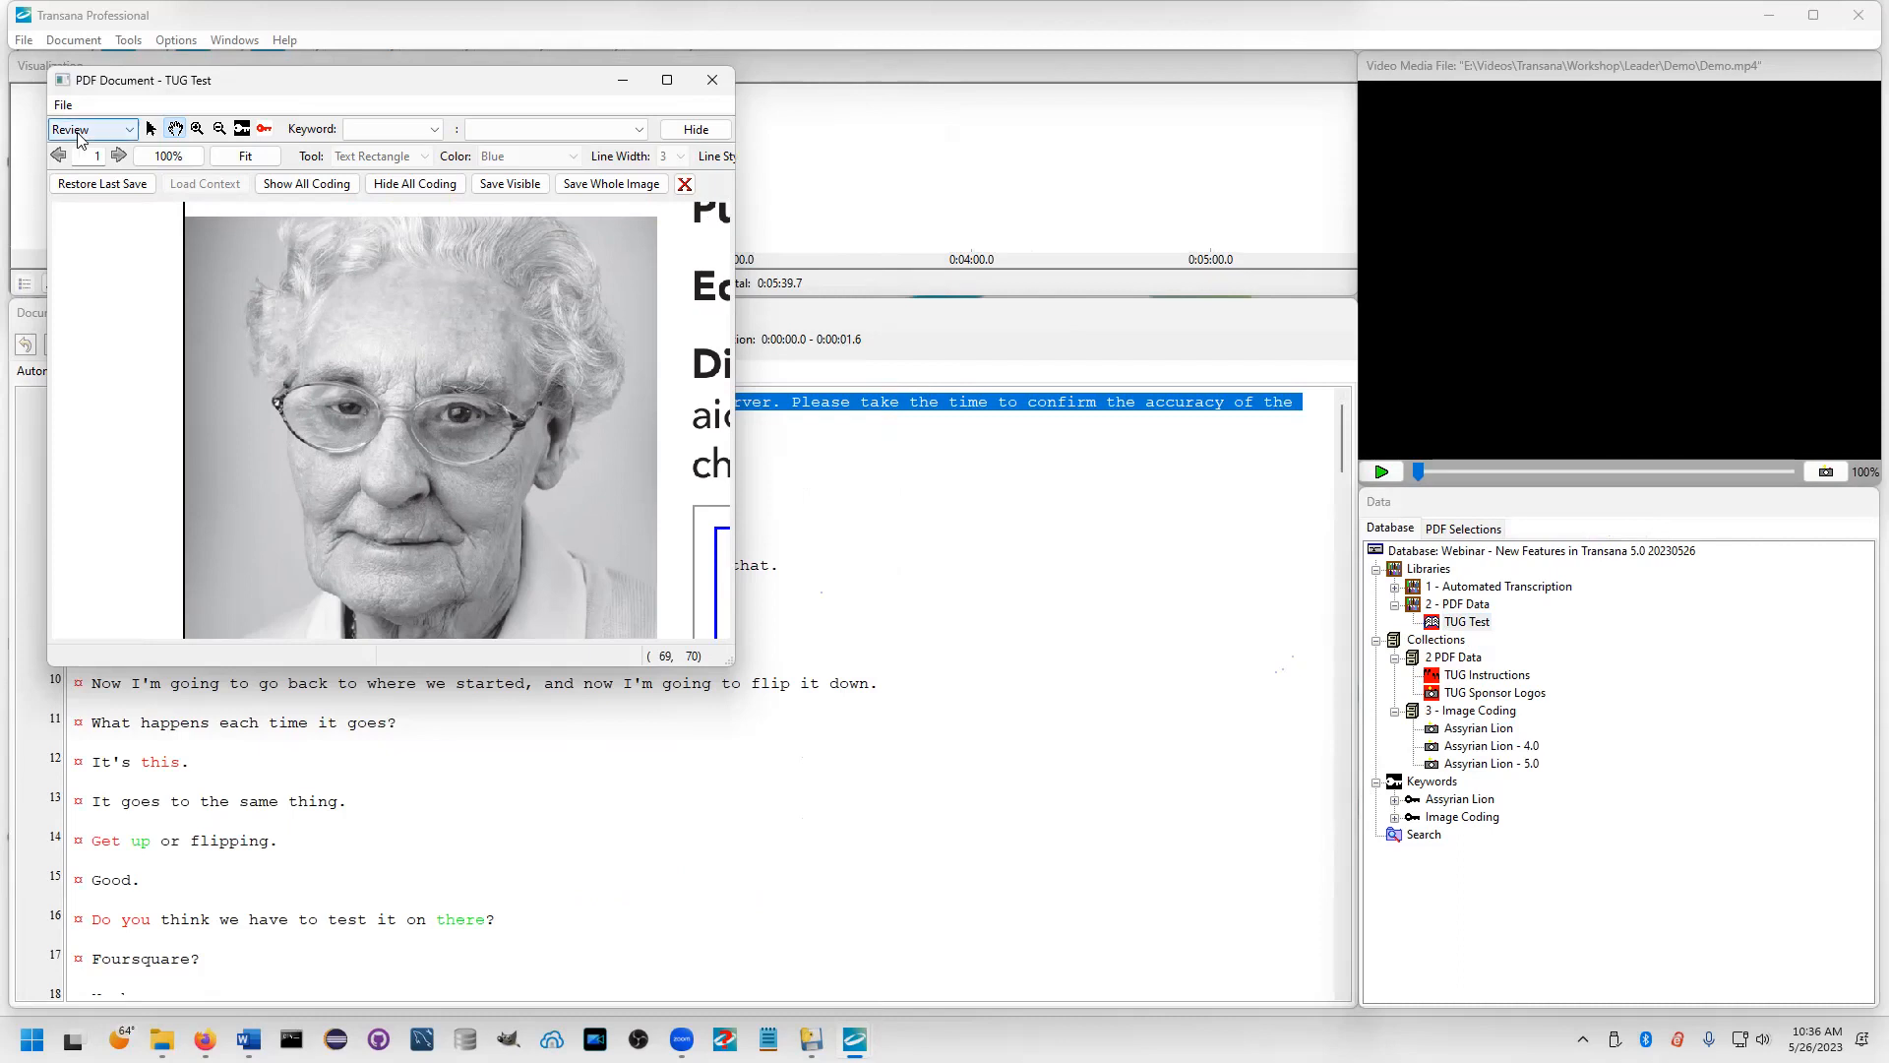
left_click(87, 180)
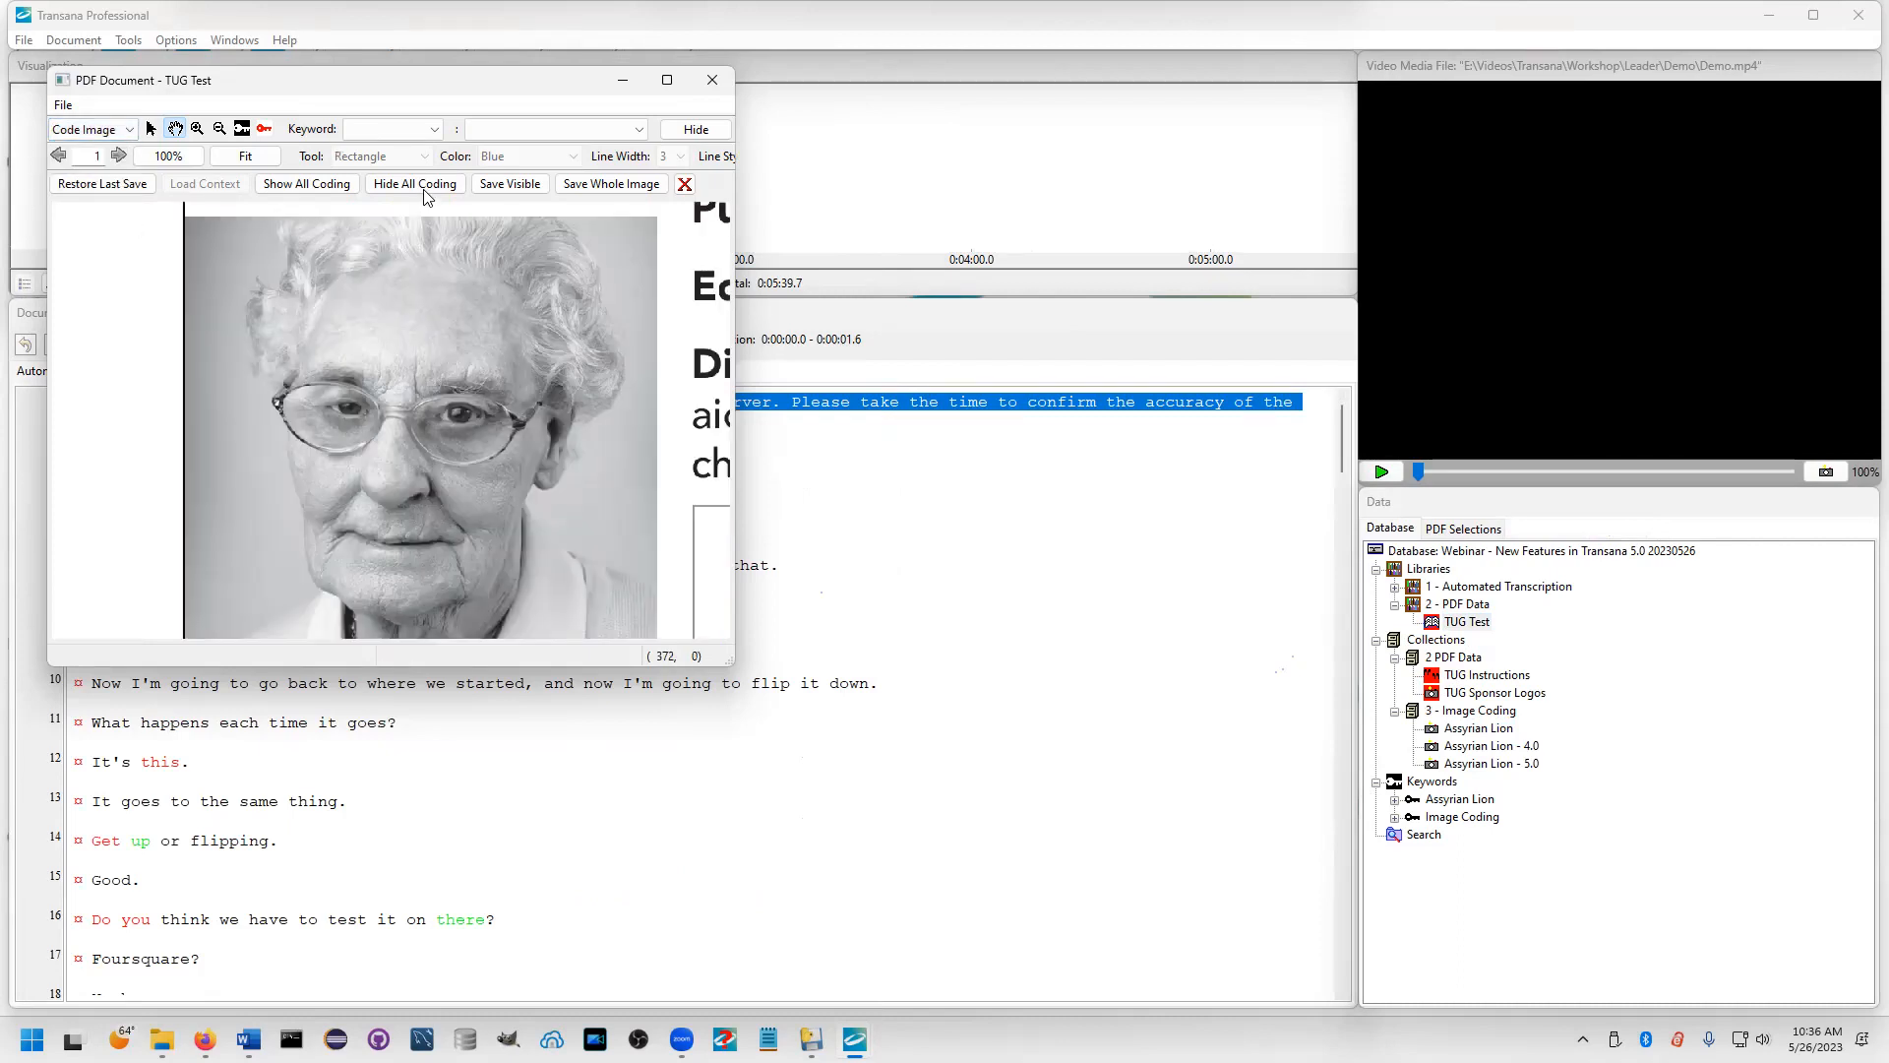
left_click(402, 133)
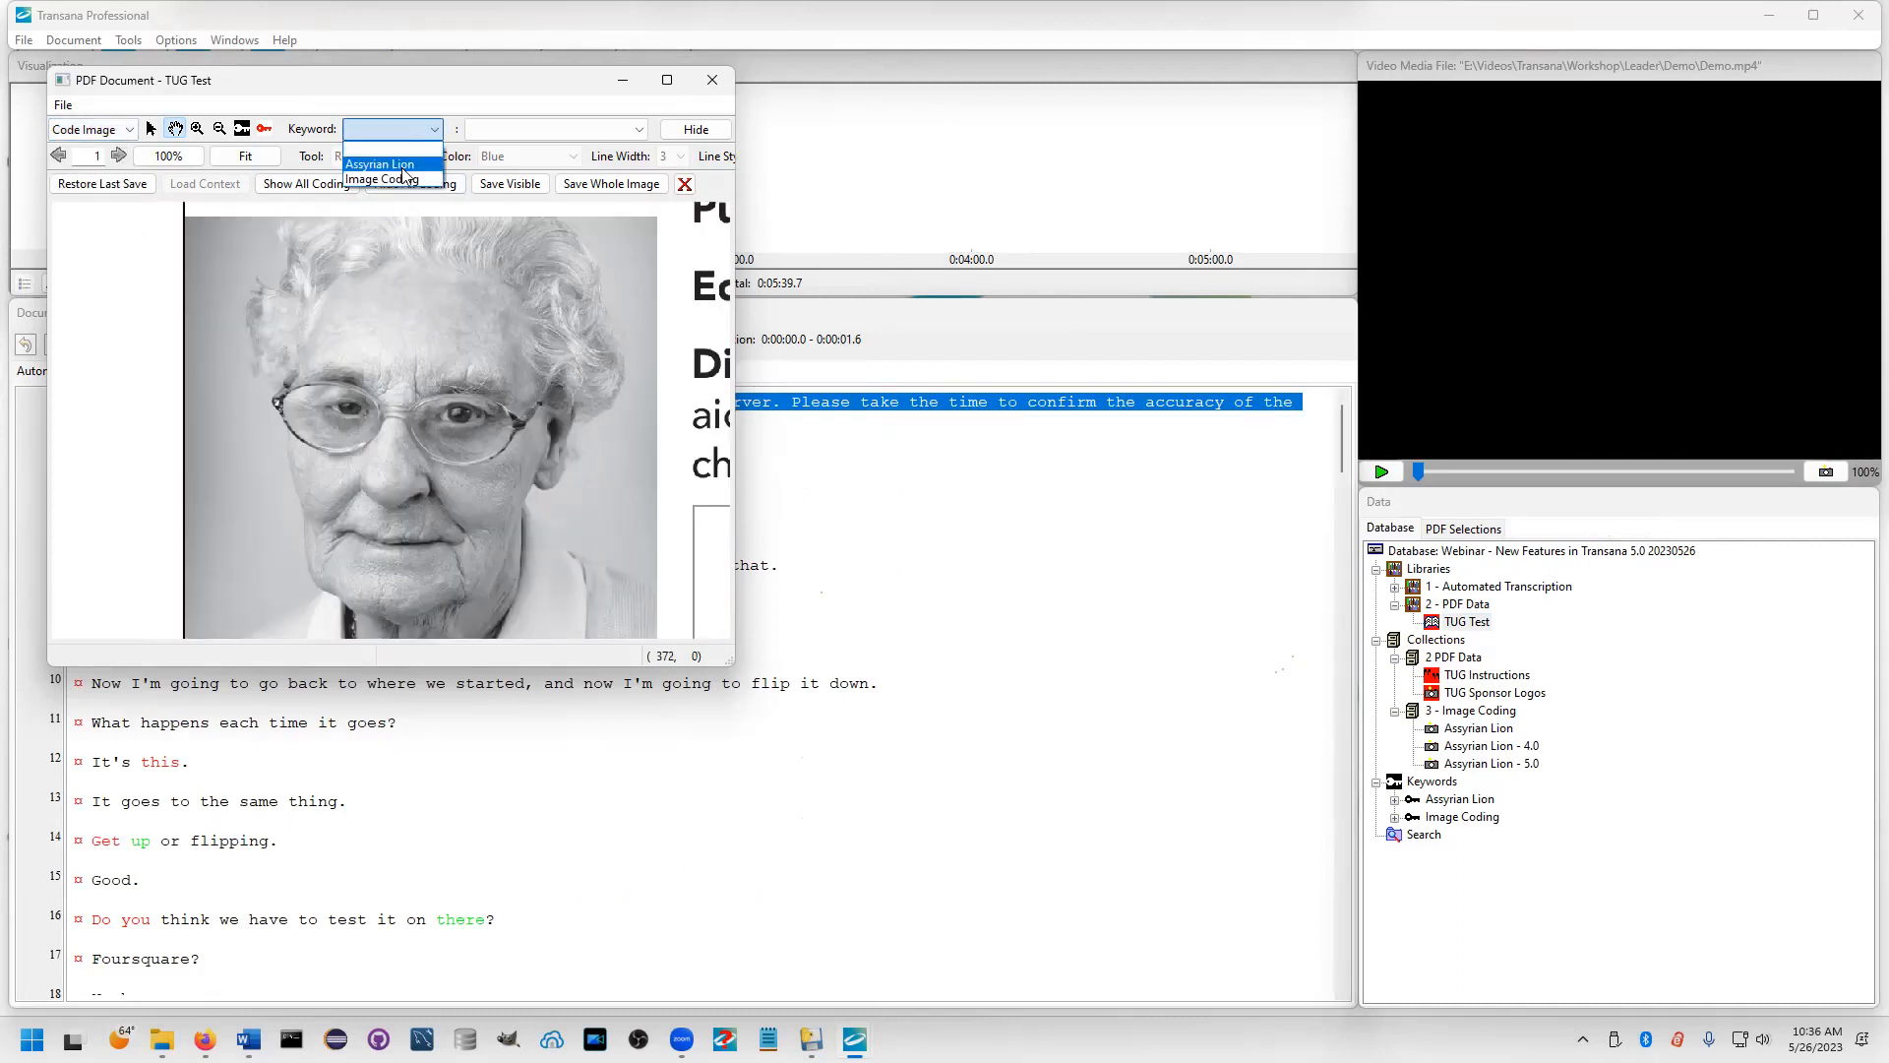
left_click(397, 179)
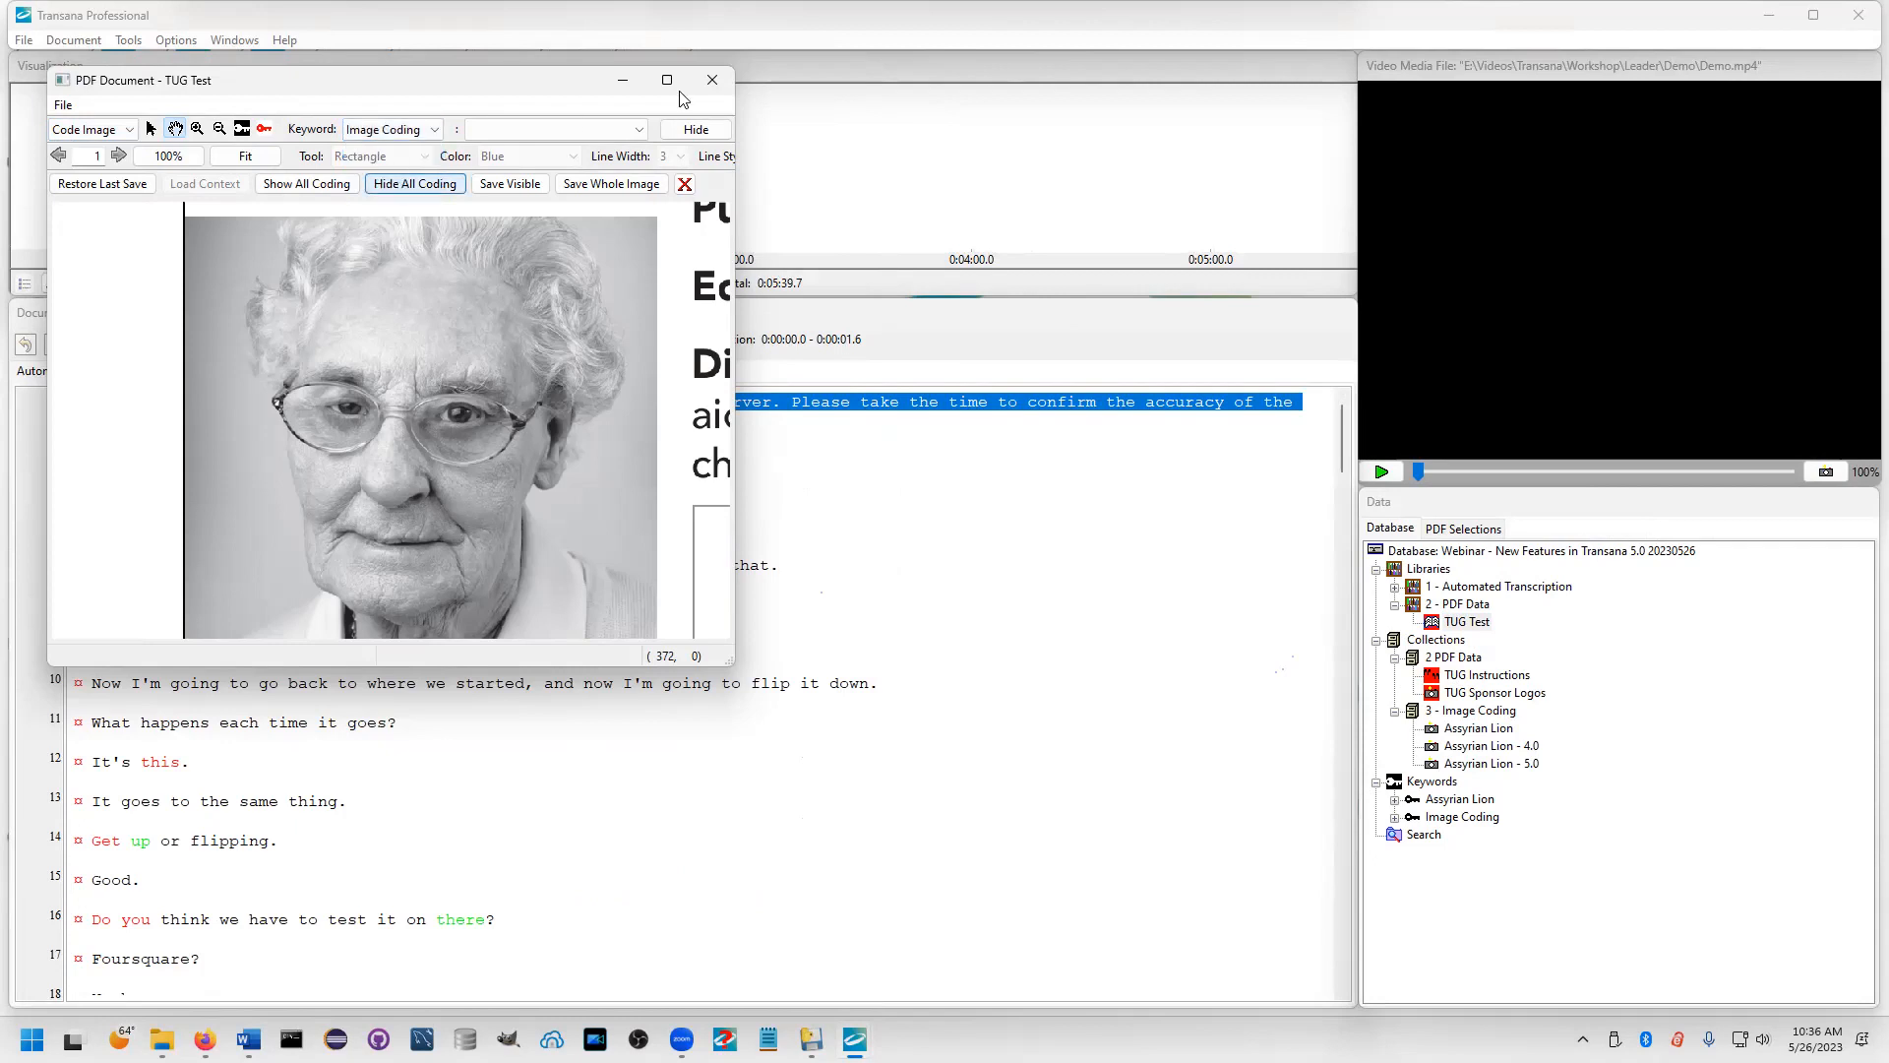
left_click(622, 131)
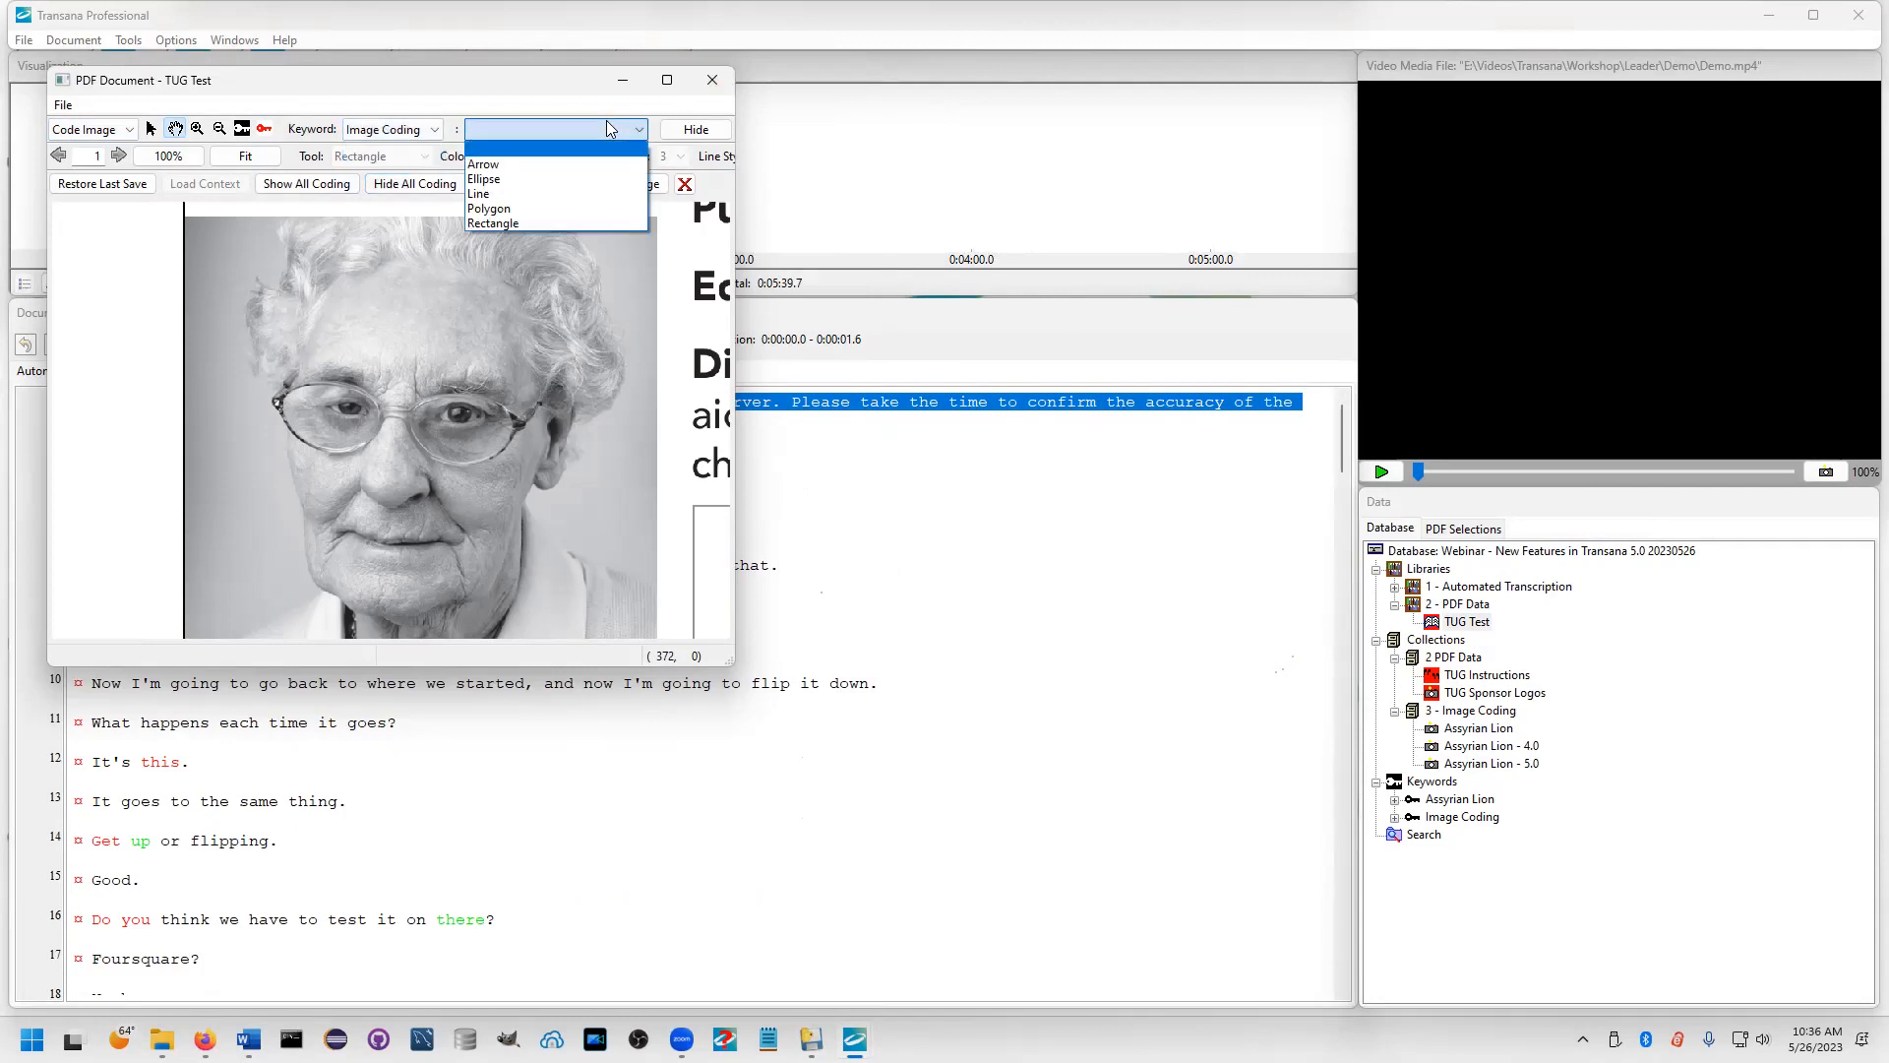
left_click(574, 215)
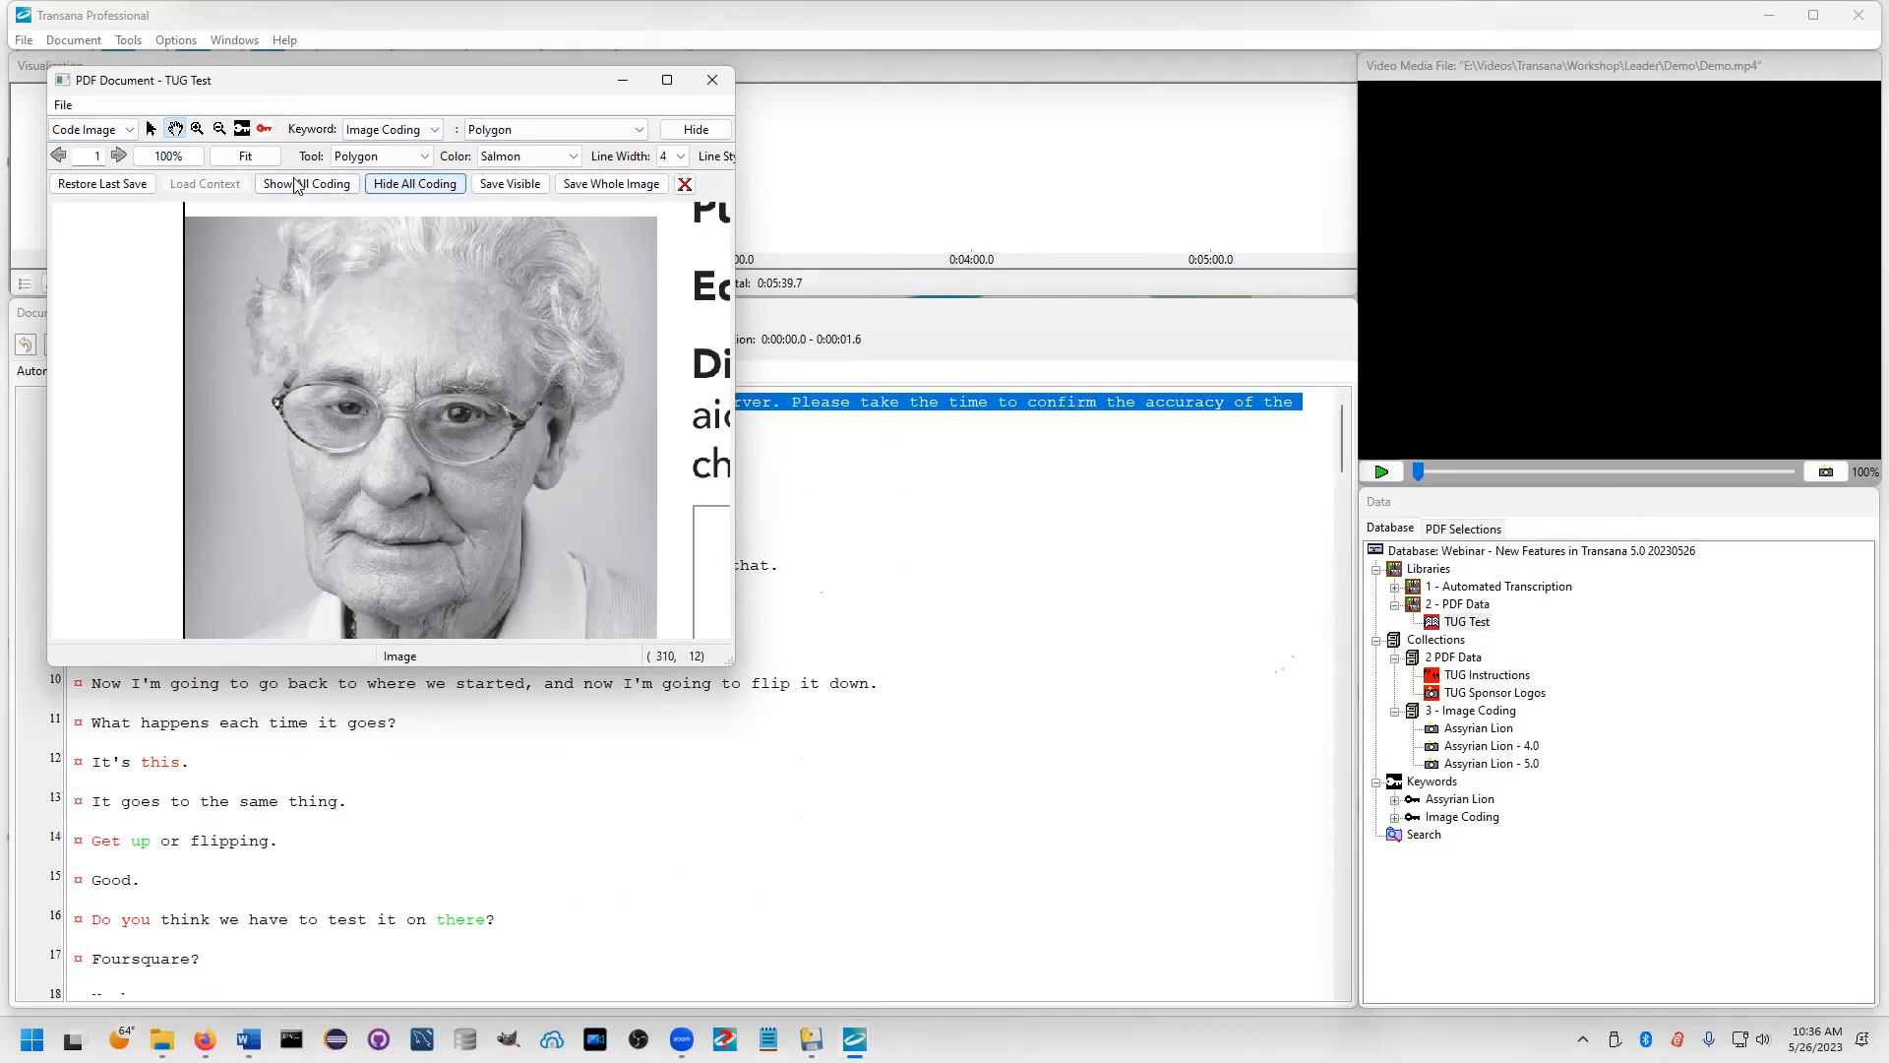
left_click(151, 129)
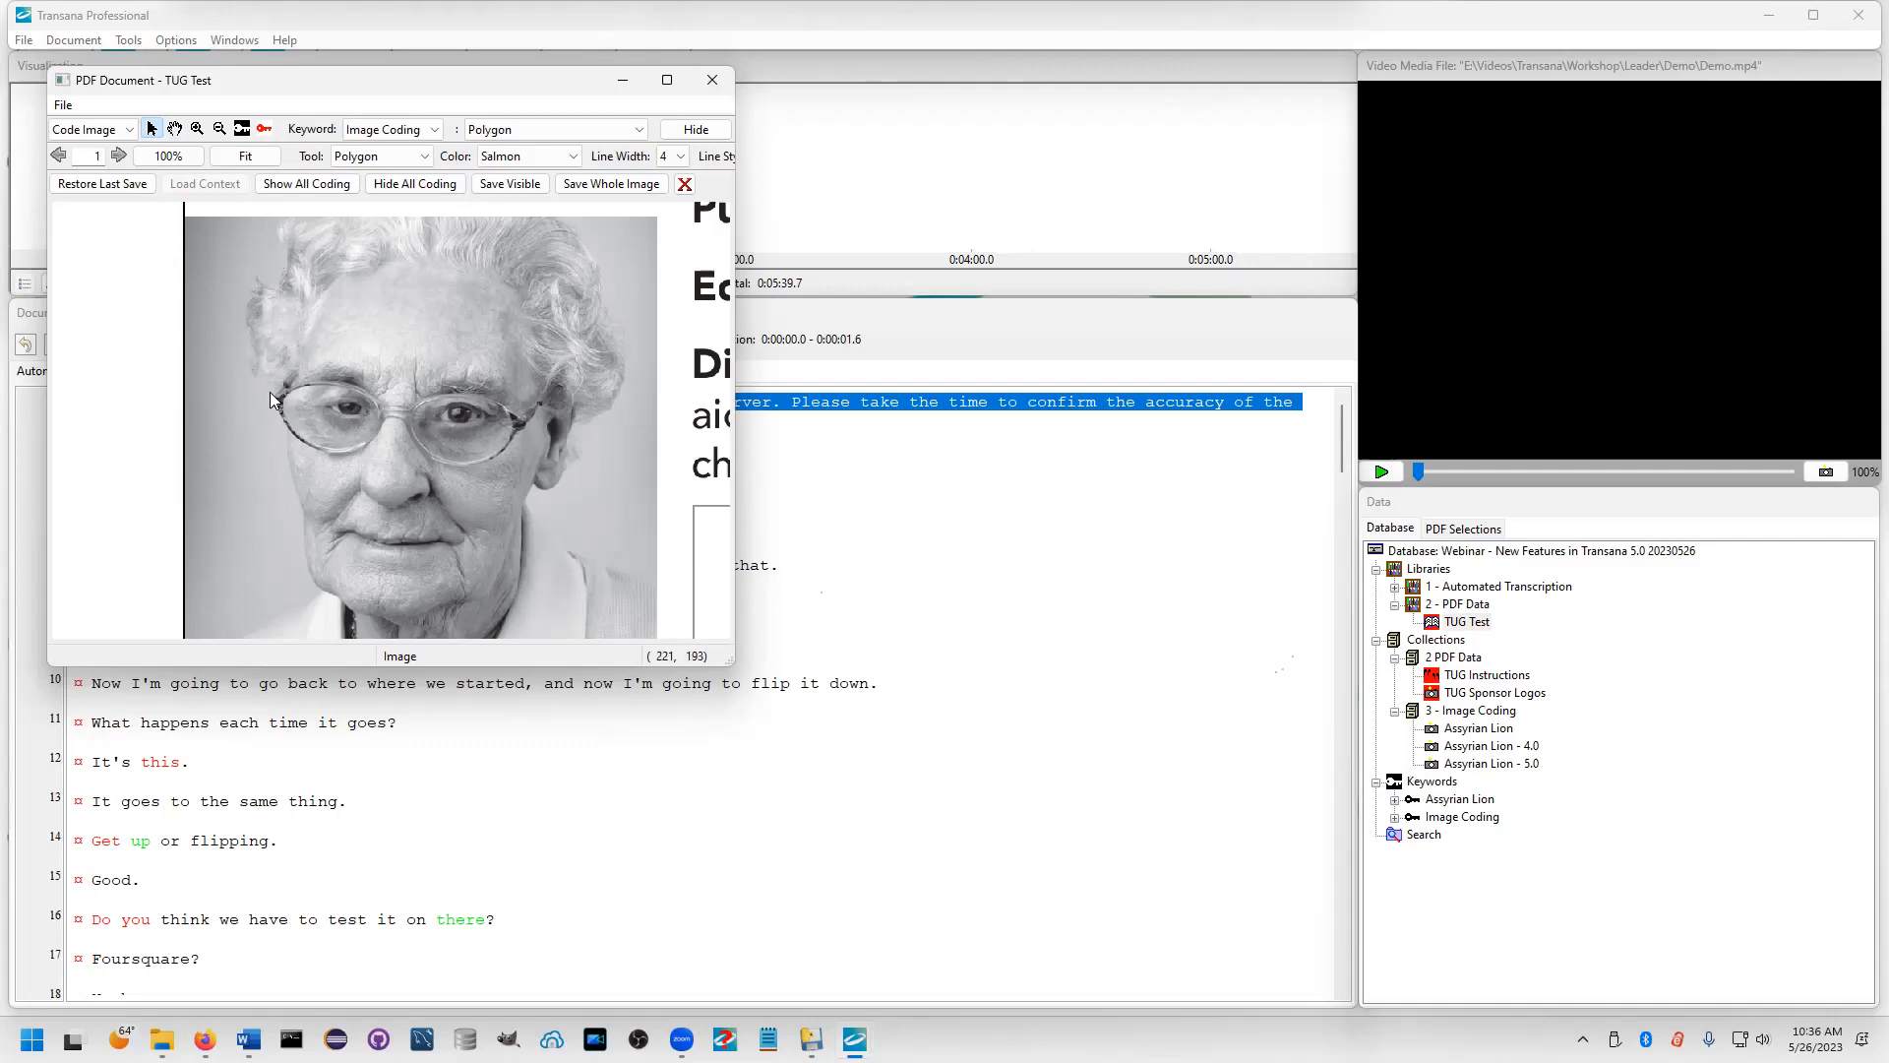
Trace a coding polygon around the woman's head in the photo and set its line width to 5
left_click(291, 474)
left_click(301, 513)
left_click(577, 418)
left_click(607, 410)
left_click(627, 365)
left_click(597, 252)
double_click(552, 217)
left_click(675, 155)
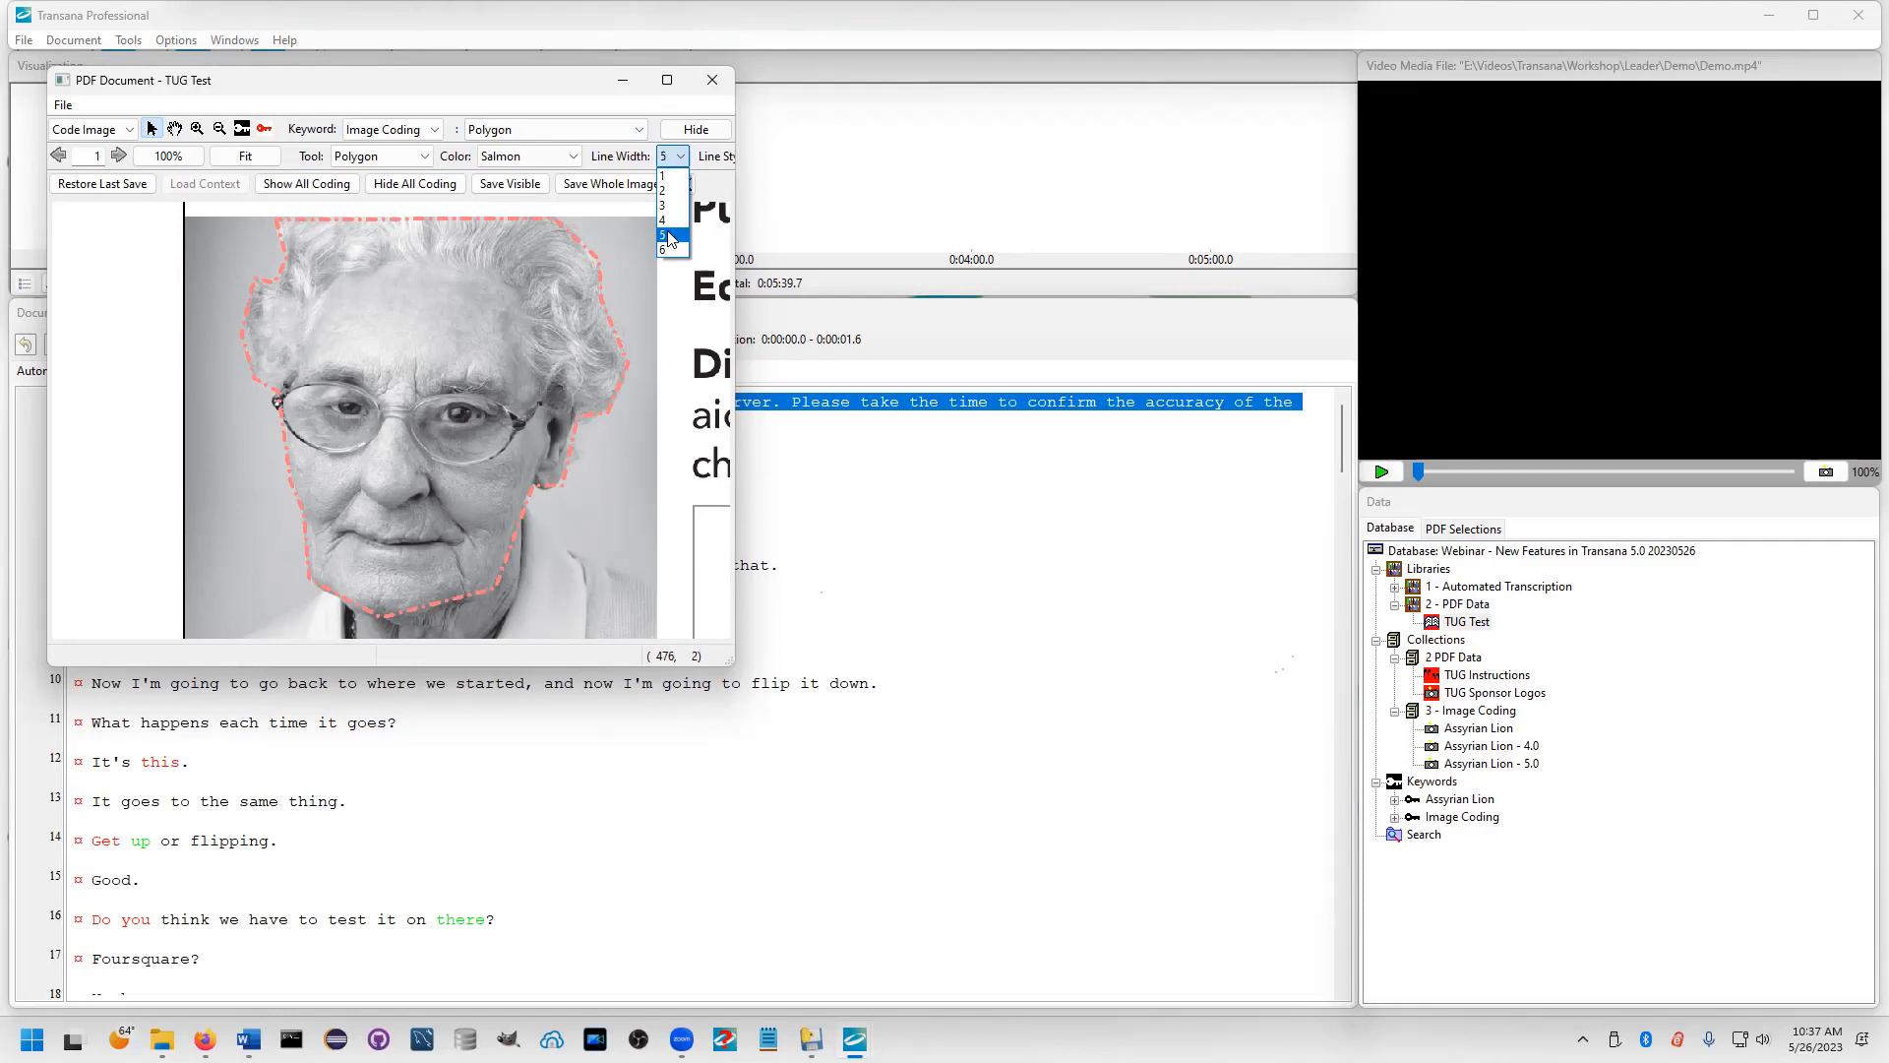
left_click(667, 236)
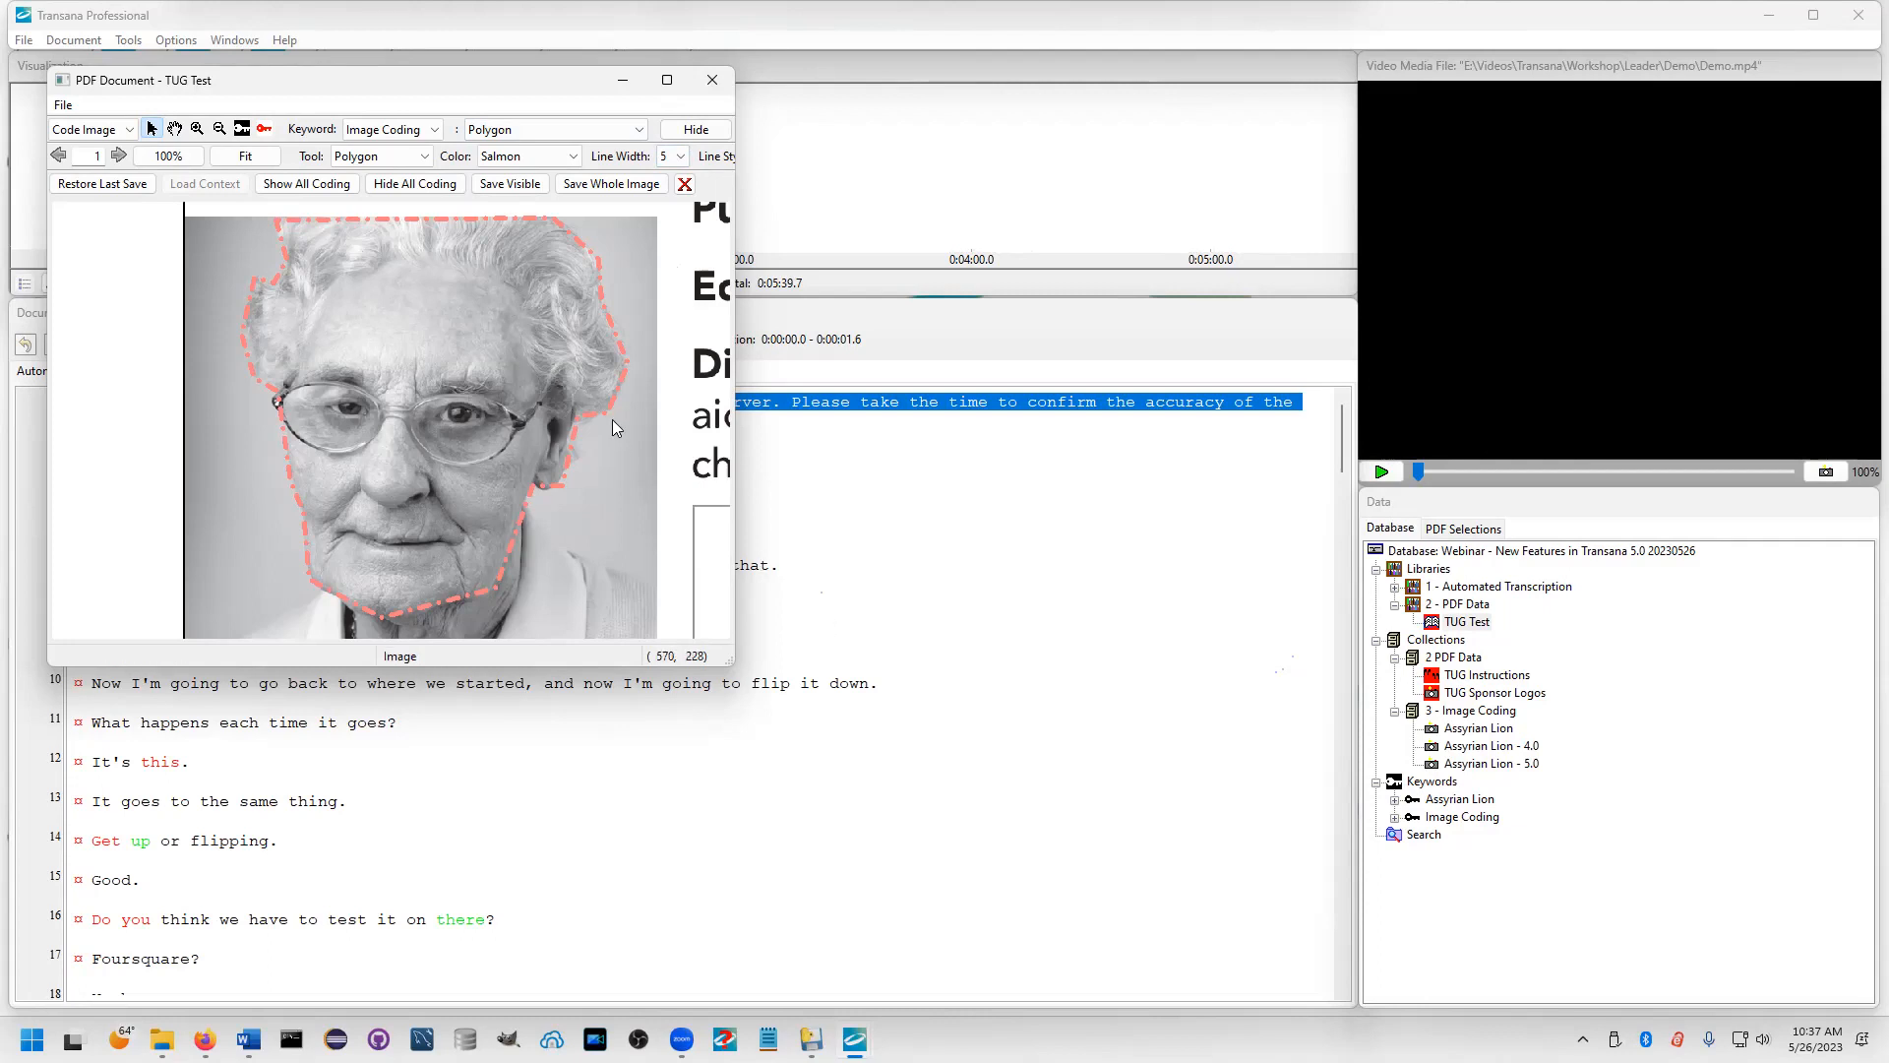
Add a PDF snapshot named TUG - Human Face to the 2 PDF Data collection and close the PDF
right_click(1458, 658)
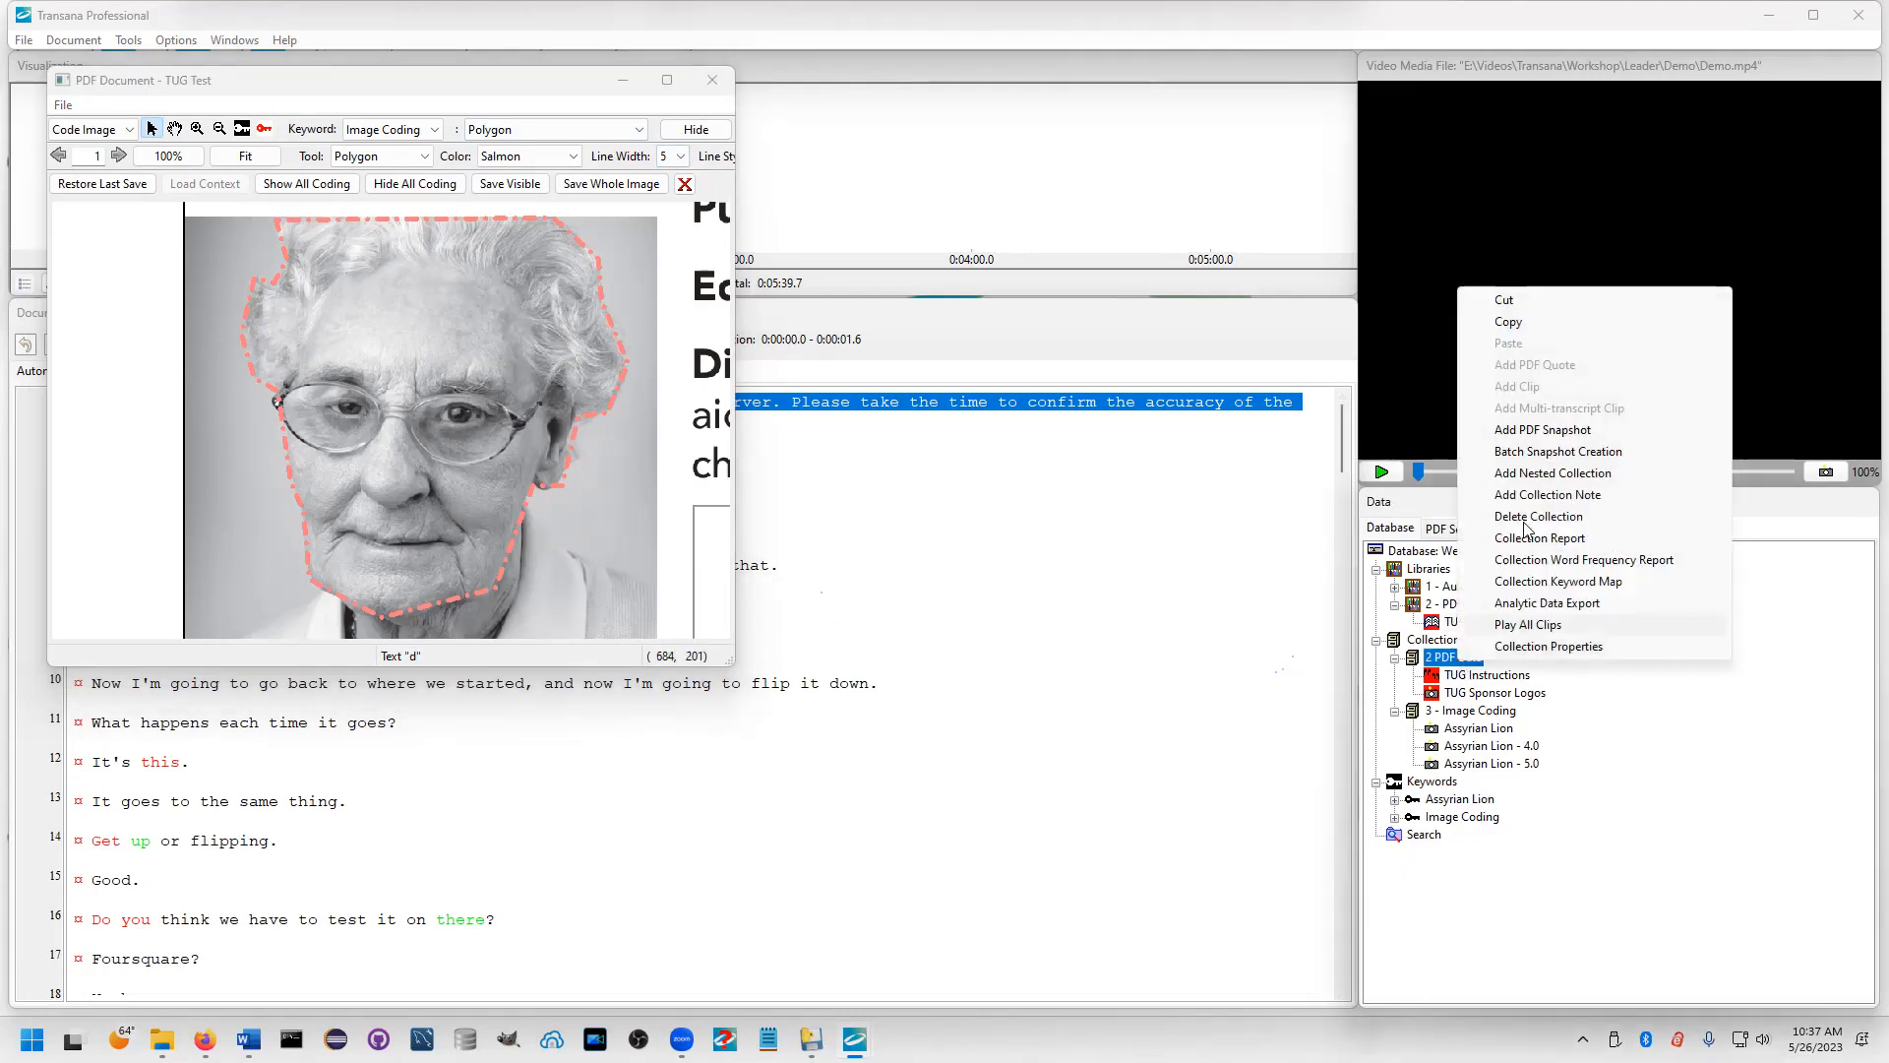
left_click(1552, 432)
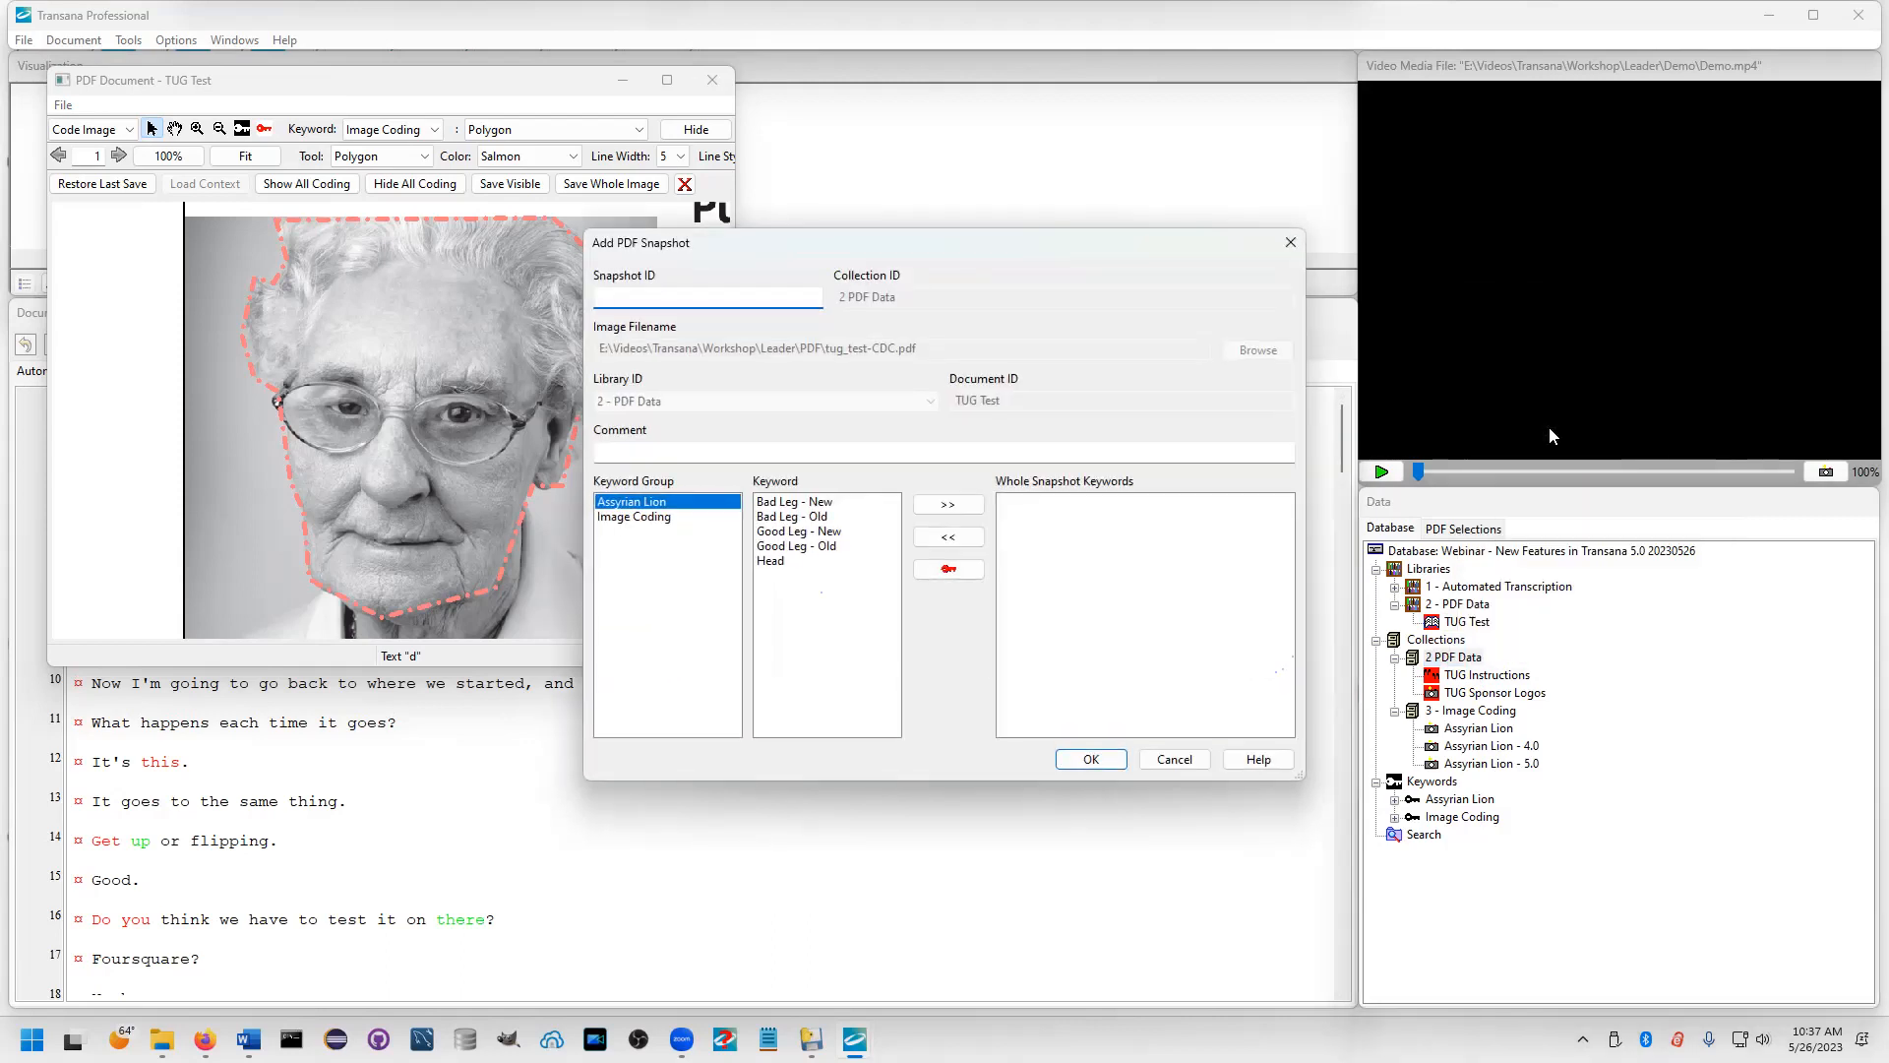
type("TUG - Human Face")
left_click(1082, 758)
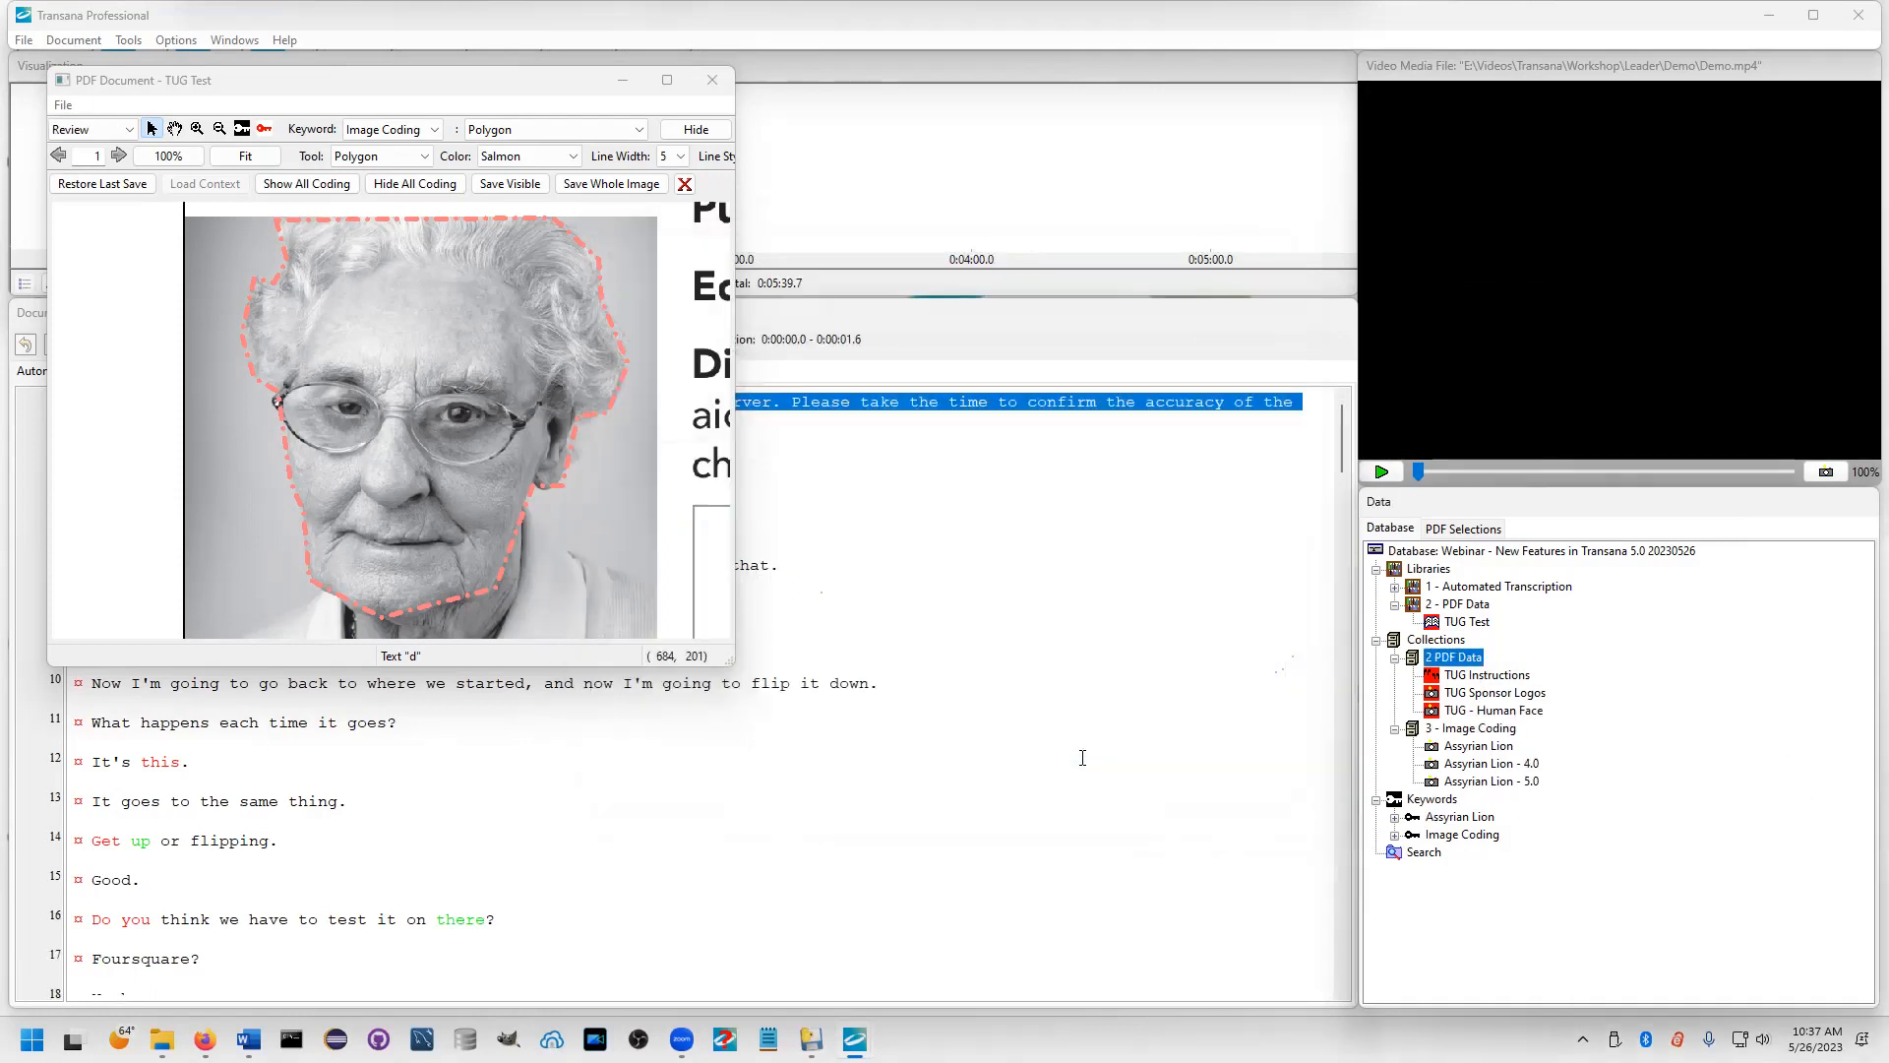
left_click(712, 80)
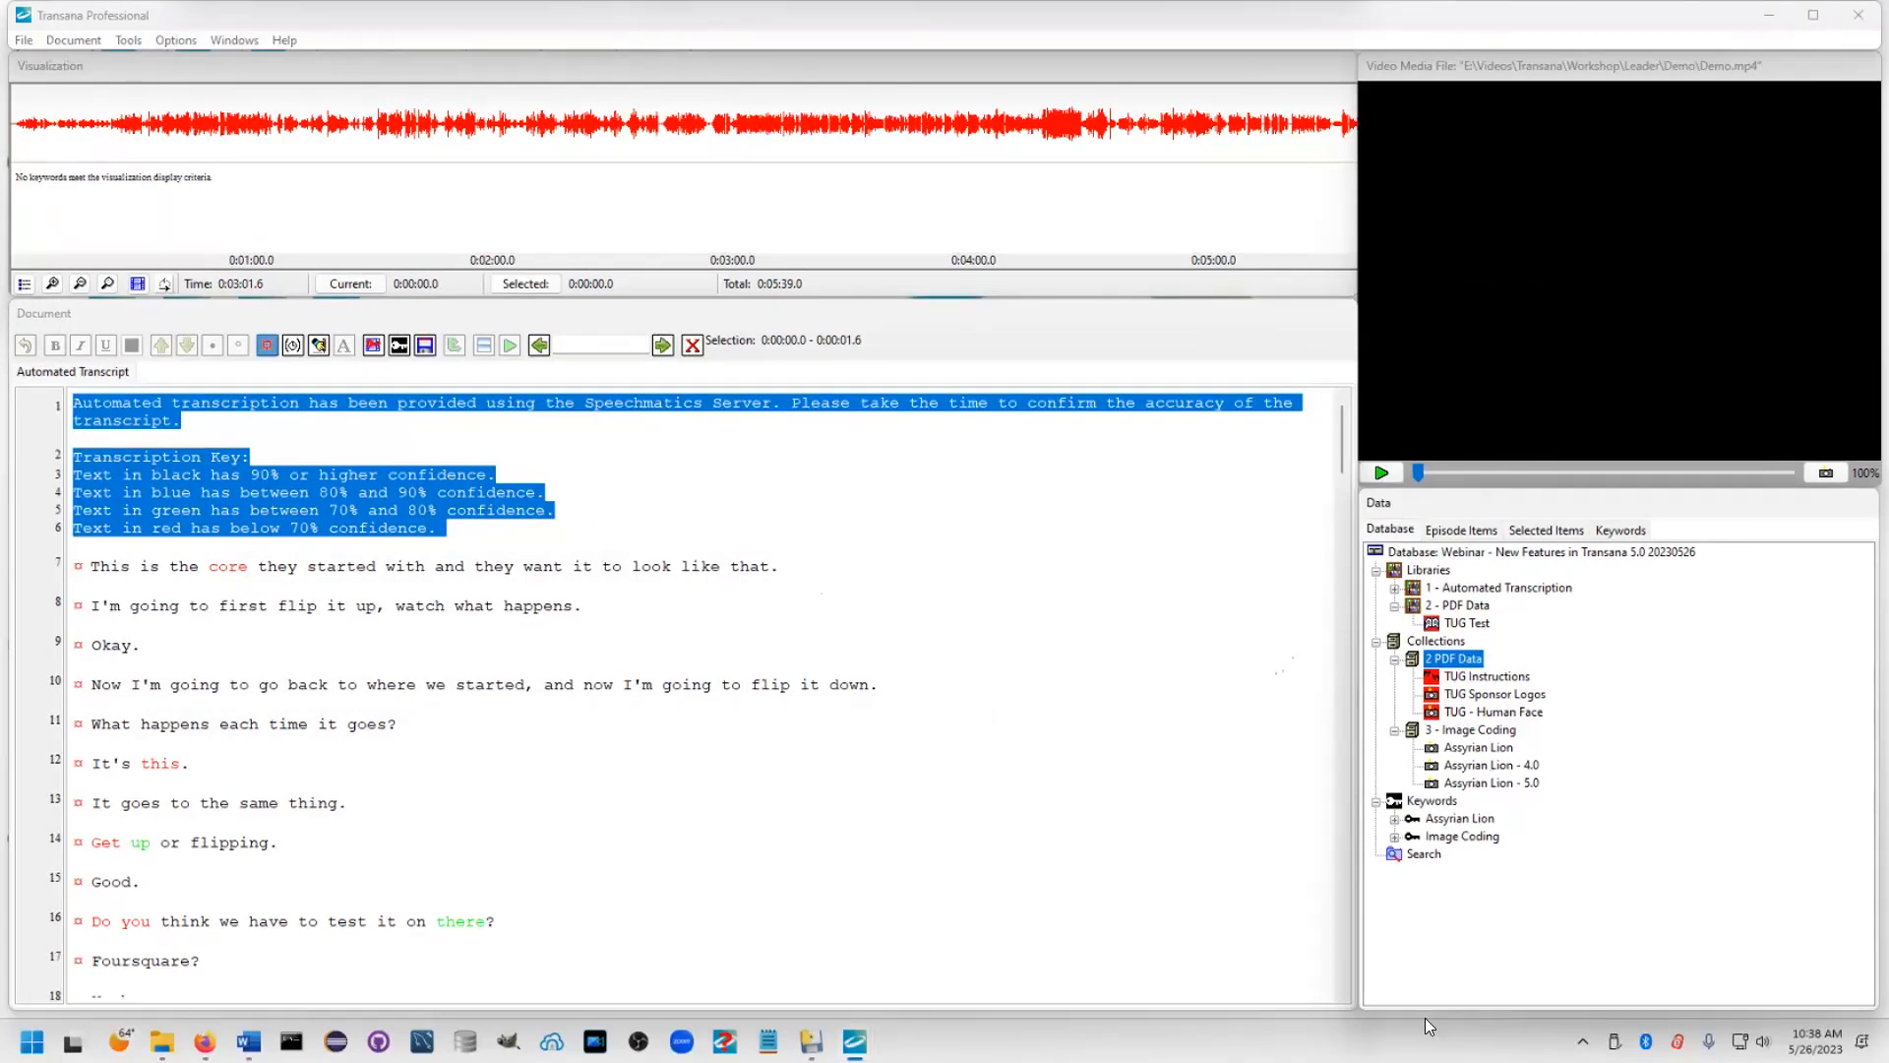
Open the first episode's Automated Transcript in the 1 - Automated Transcription library, check the document saving options, and close the transcript
left_click(1375, 640)
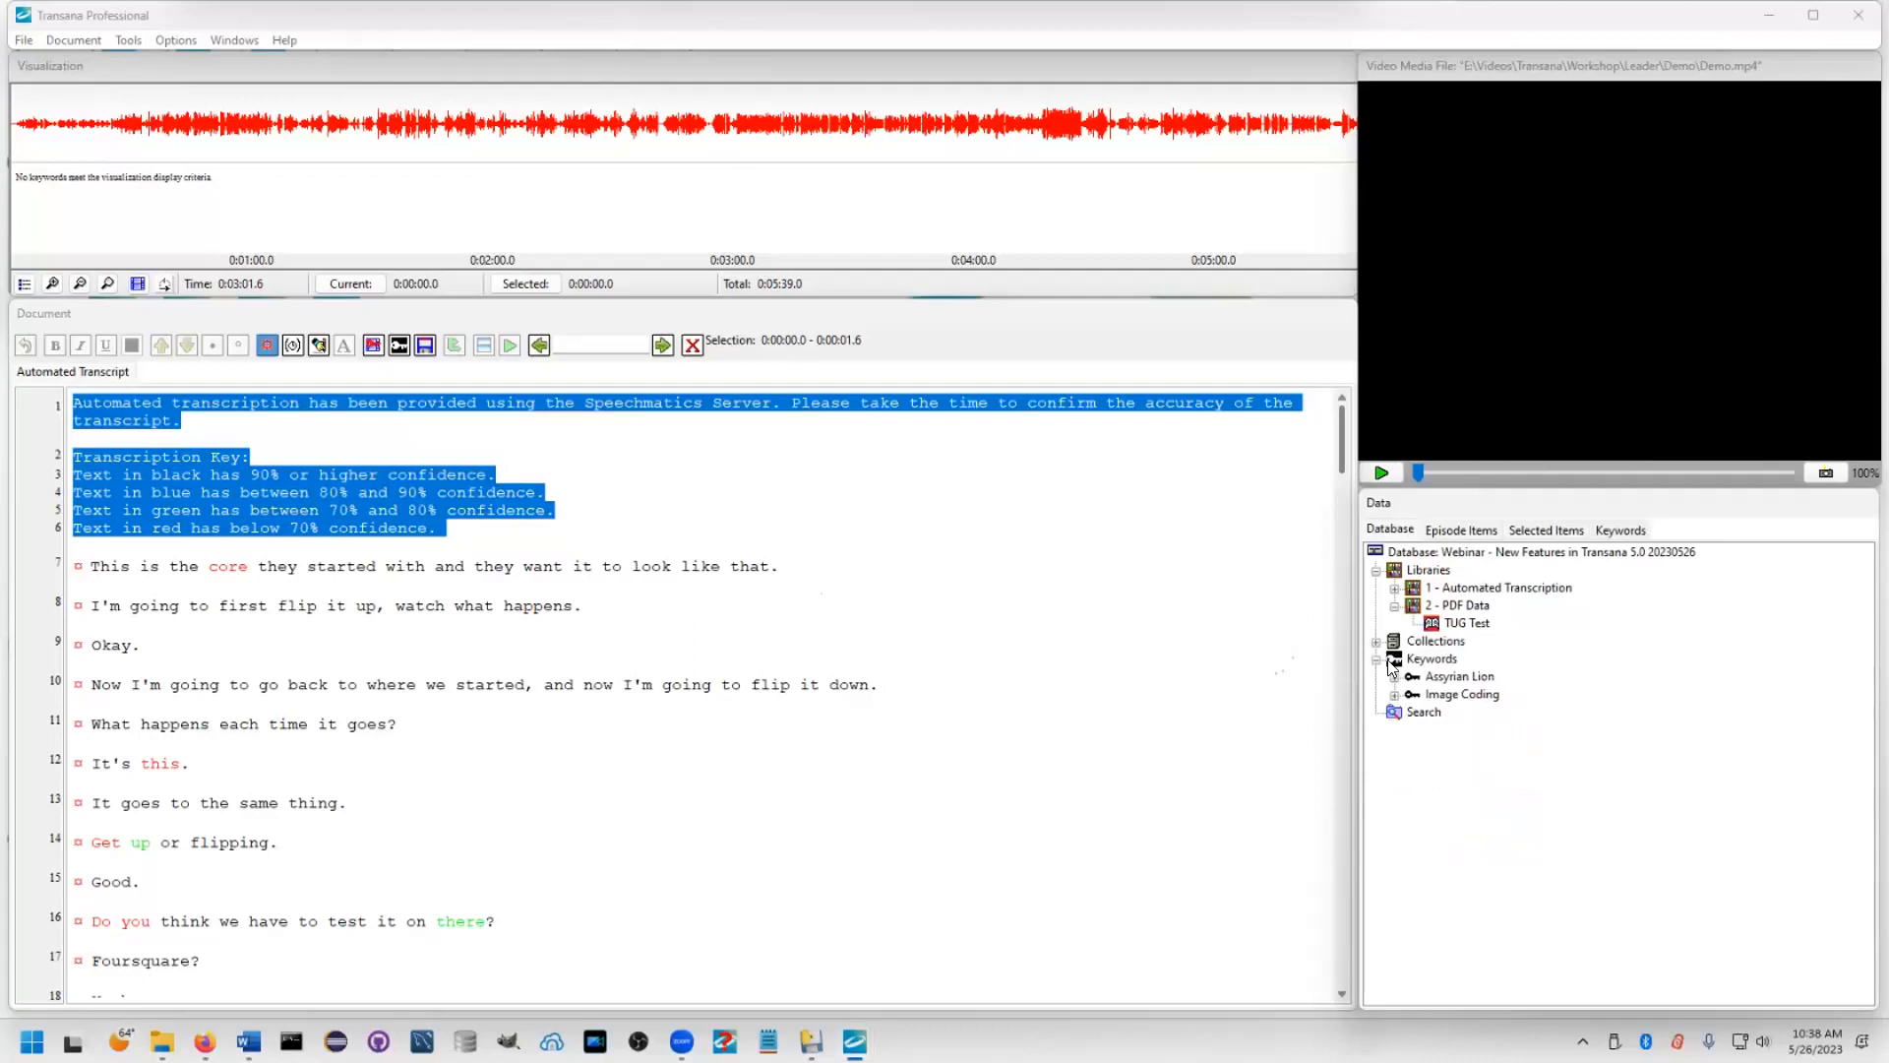
left_click(1395, 605)
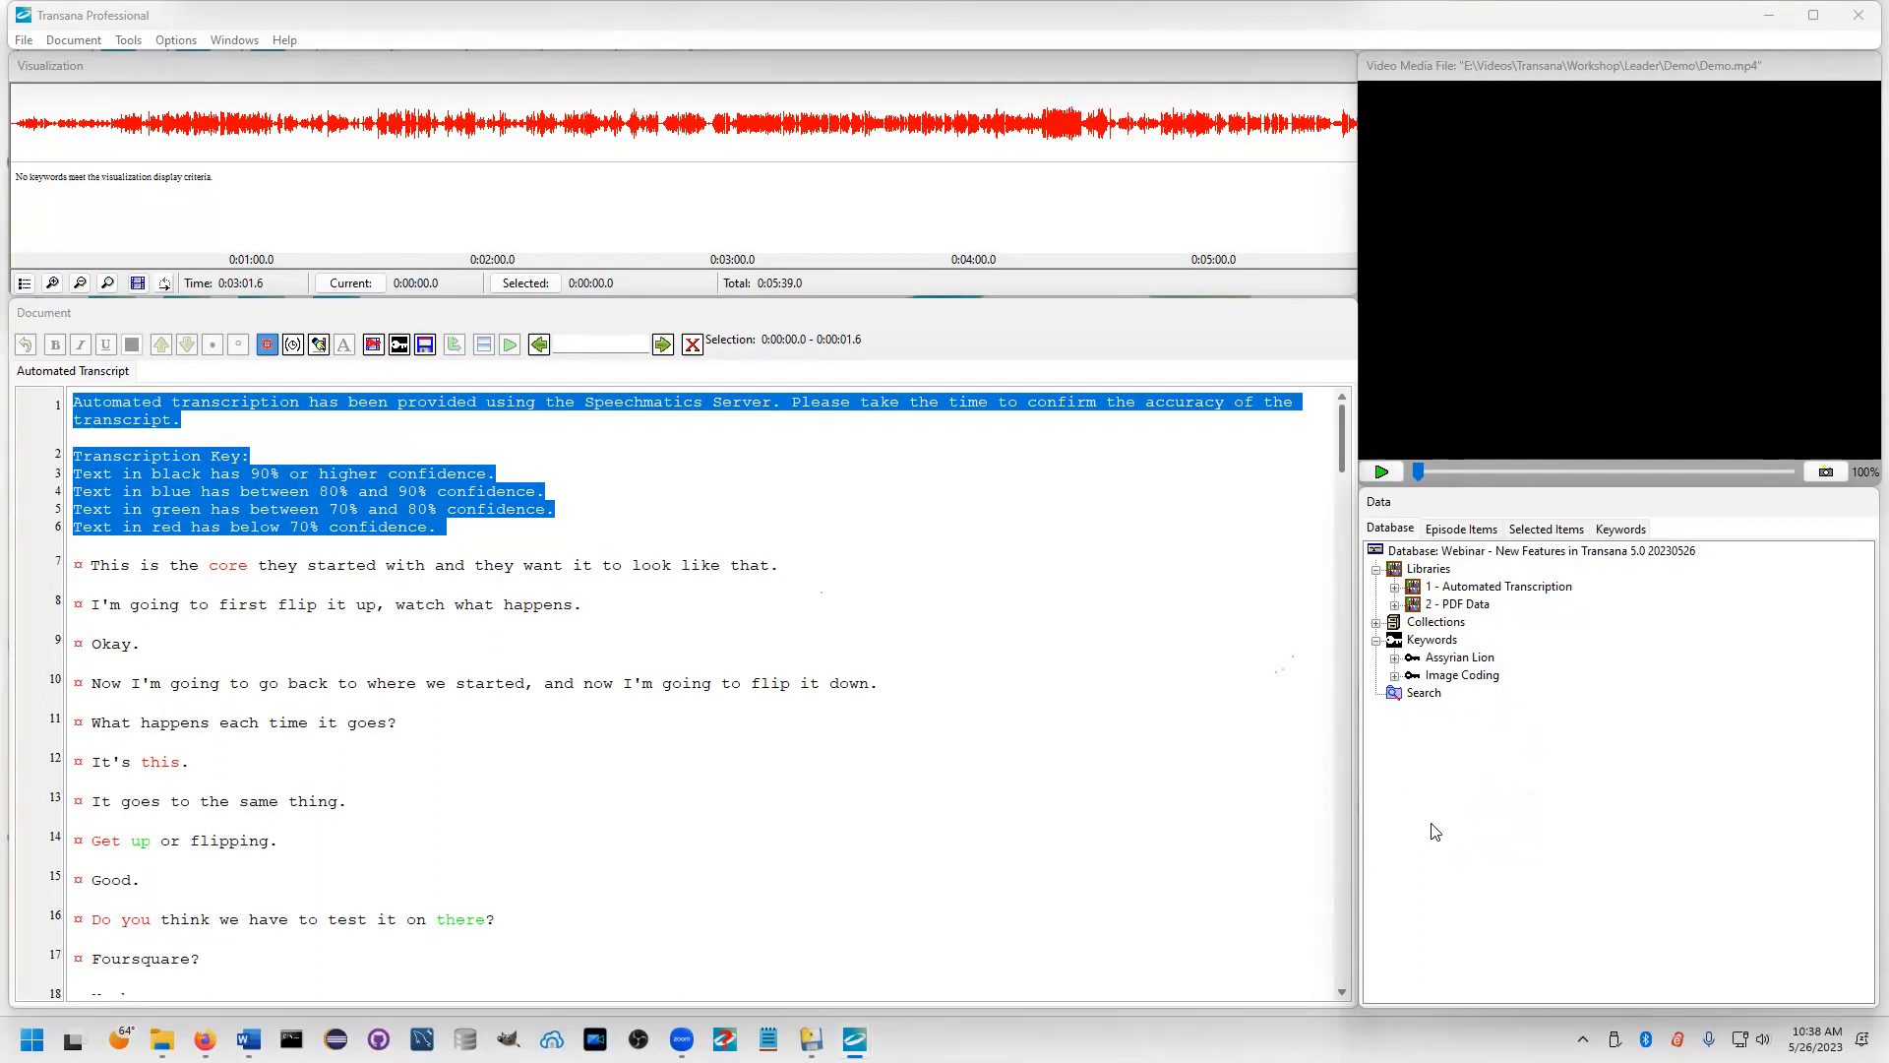
left_click(1394, 587)
double_click(1506, 638)
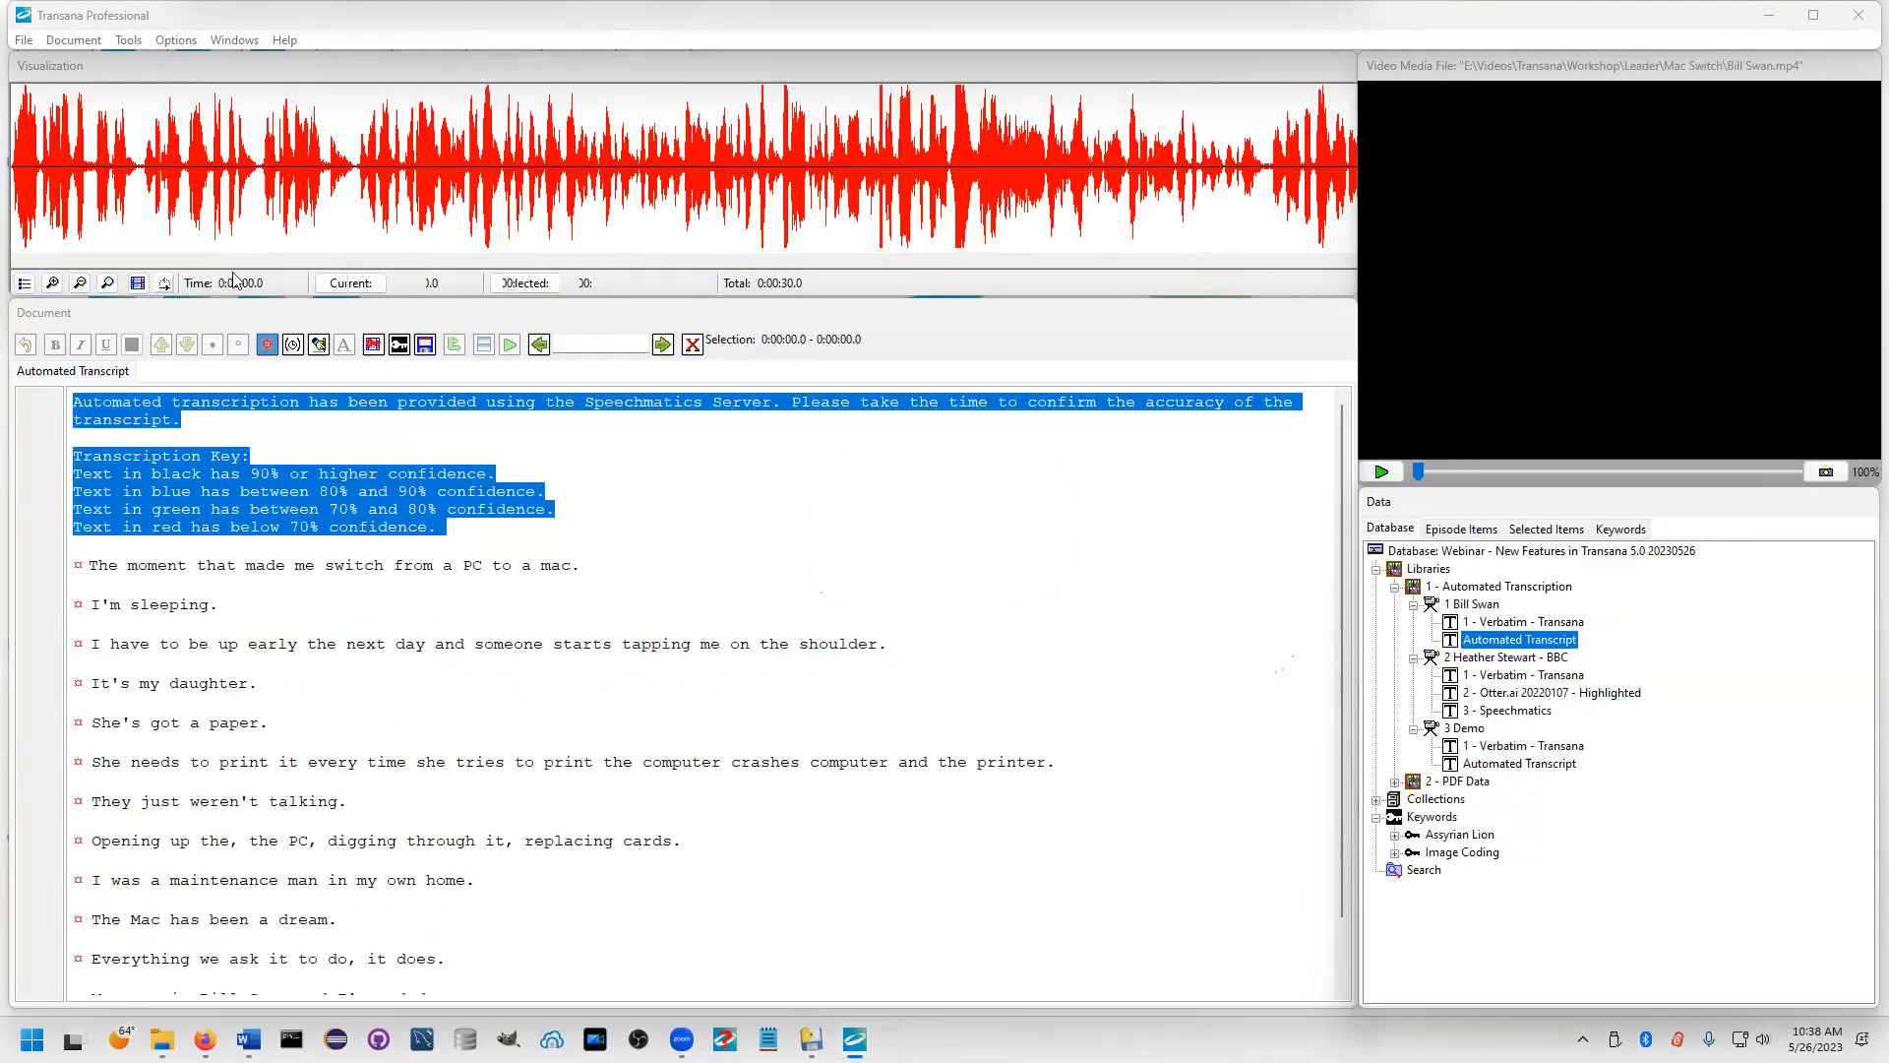
left_click(30, 45)
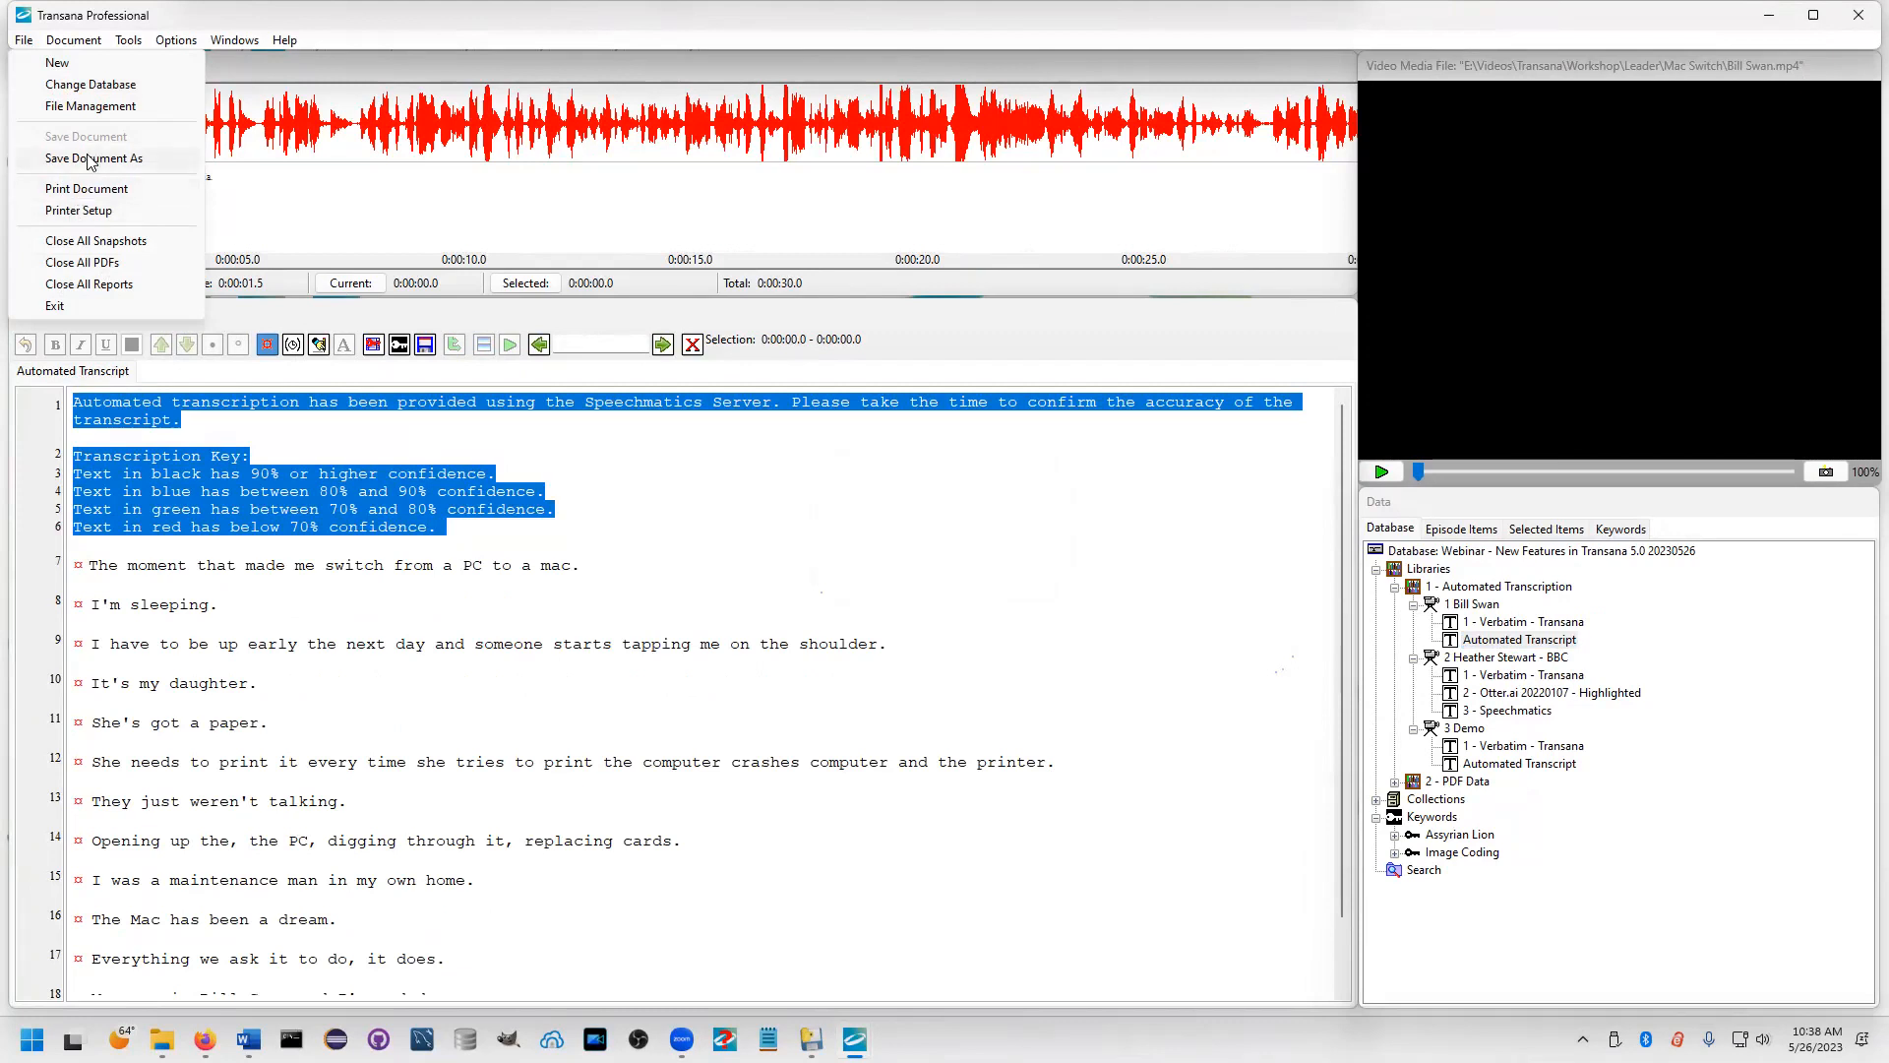
left_click(373, 83)
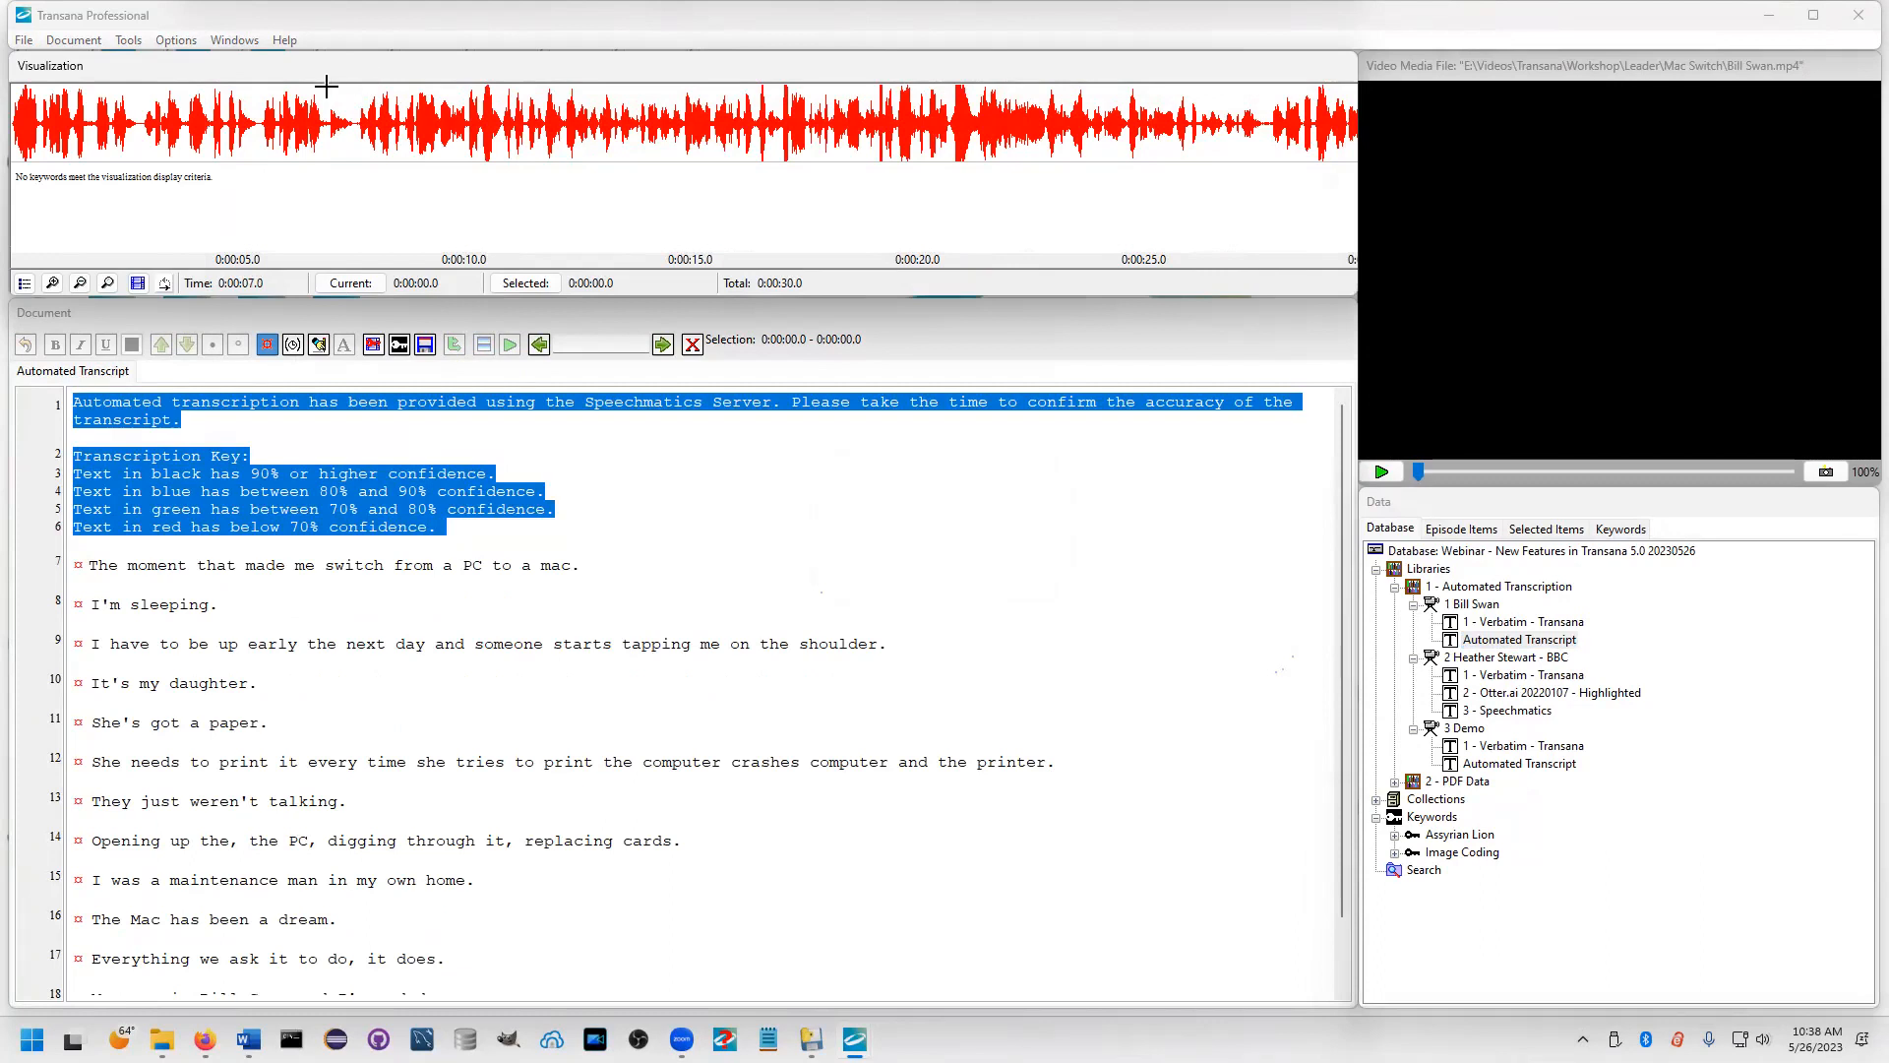
left_click(694, 345)
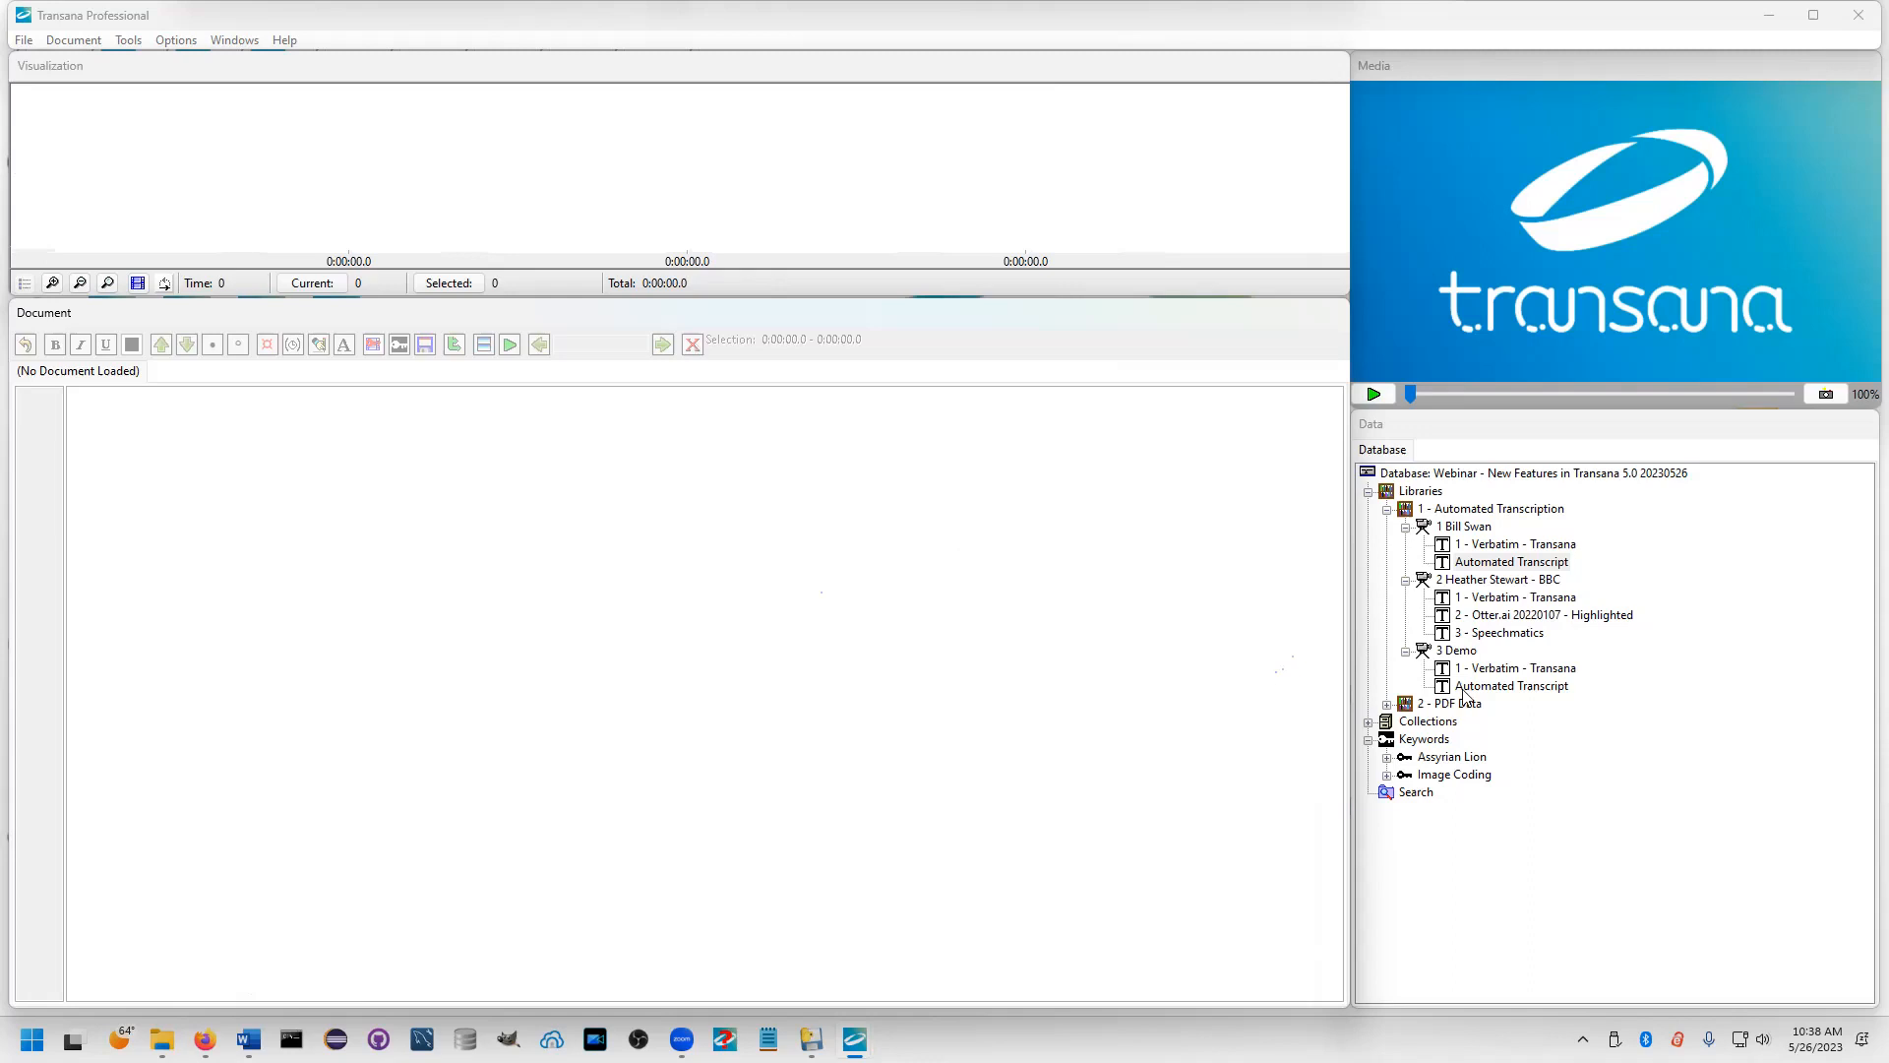
Review the Export Transcripts option for the first episode's Automated Transcript, the episode itself, the 1 - Automated Transcription library, and the Libraries node
right_click(1511, 566)
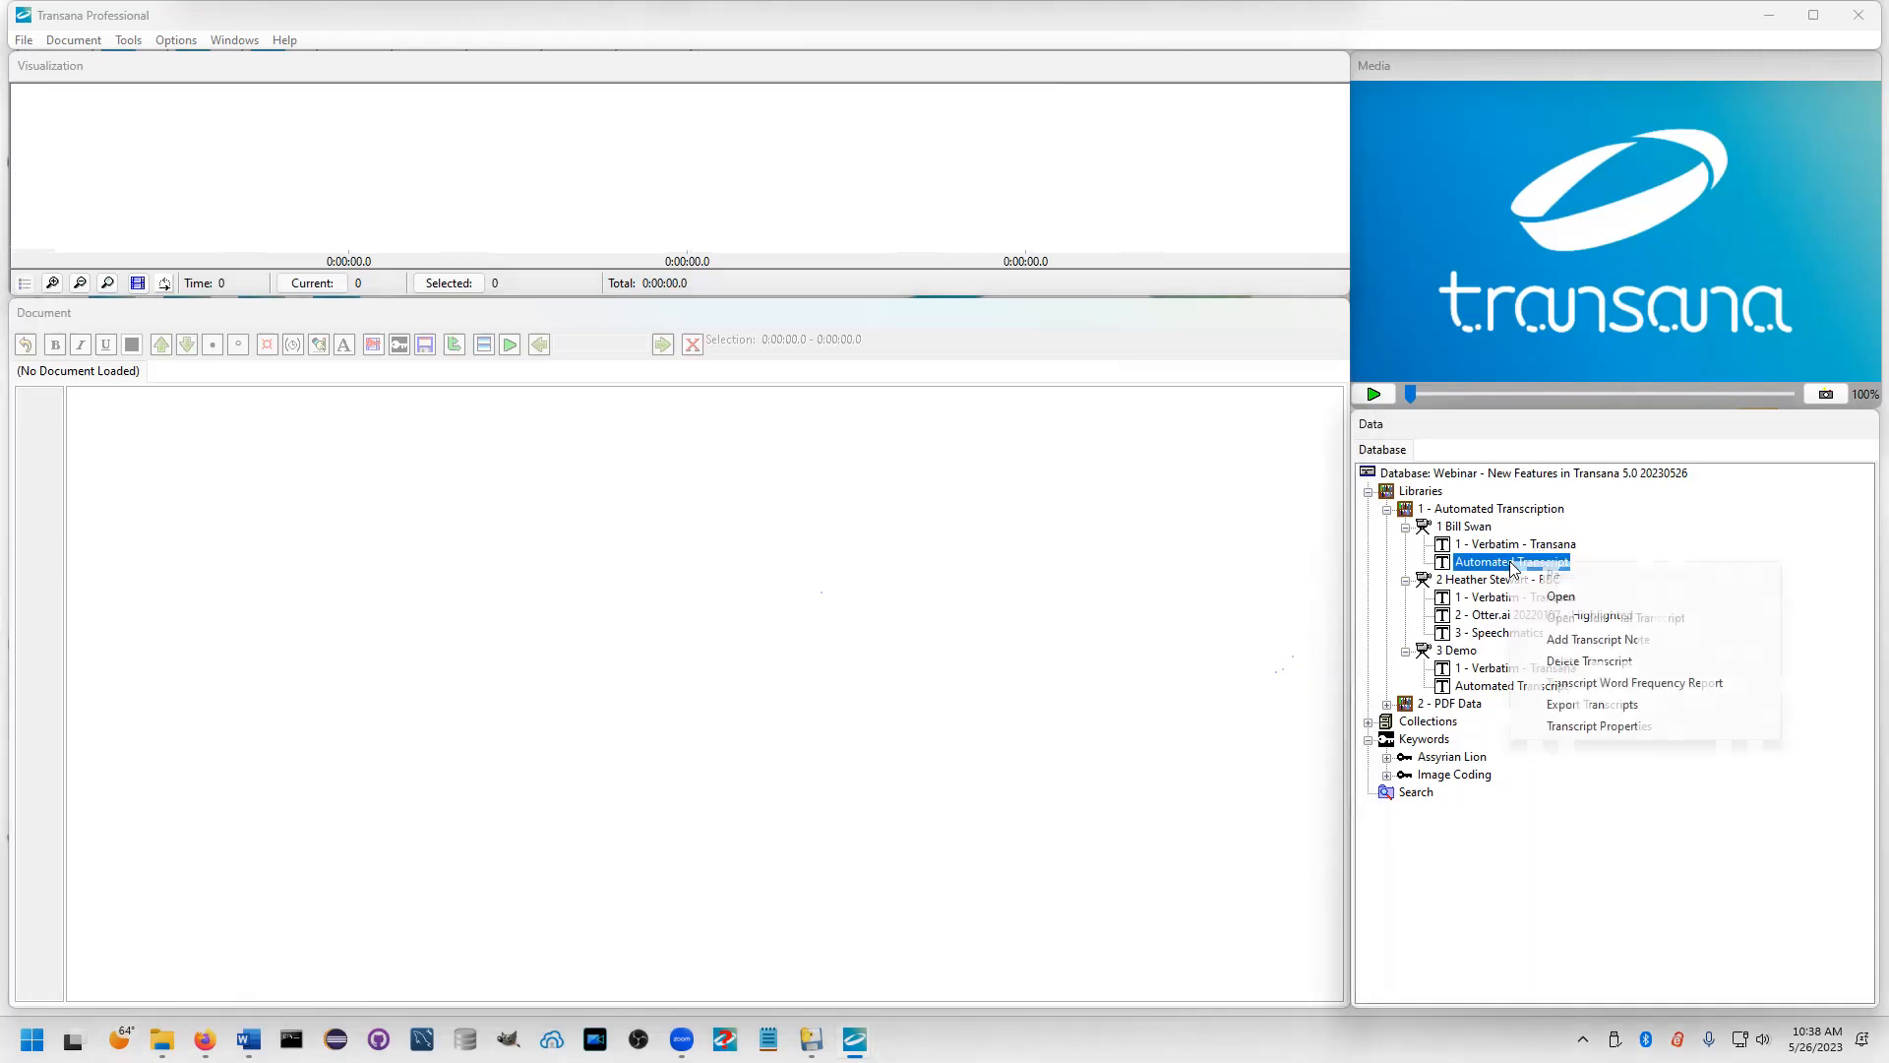
left_click(1594, 707)
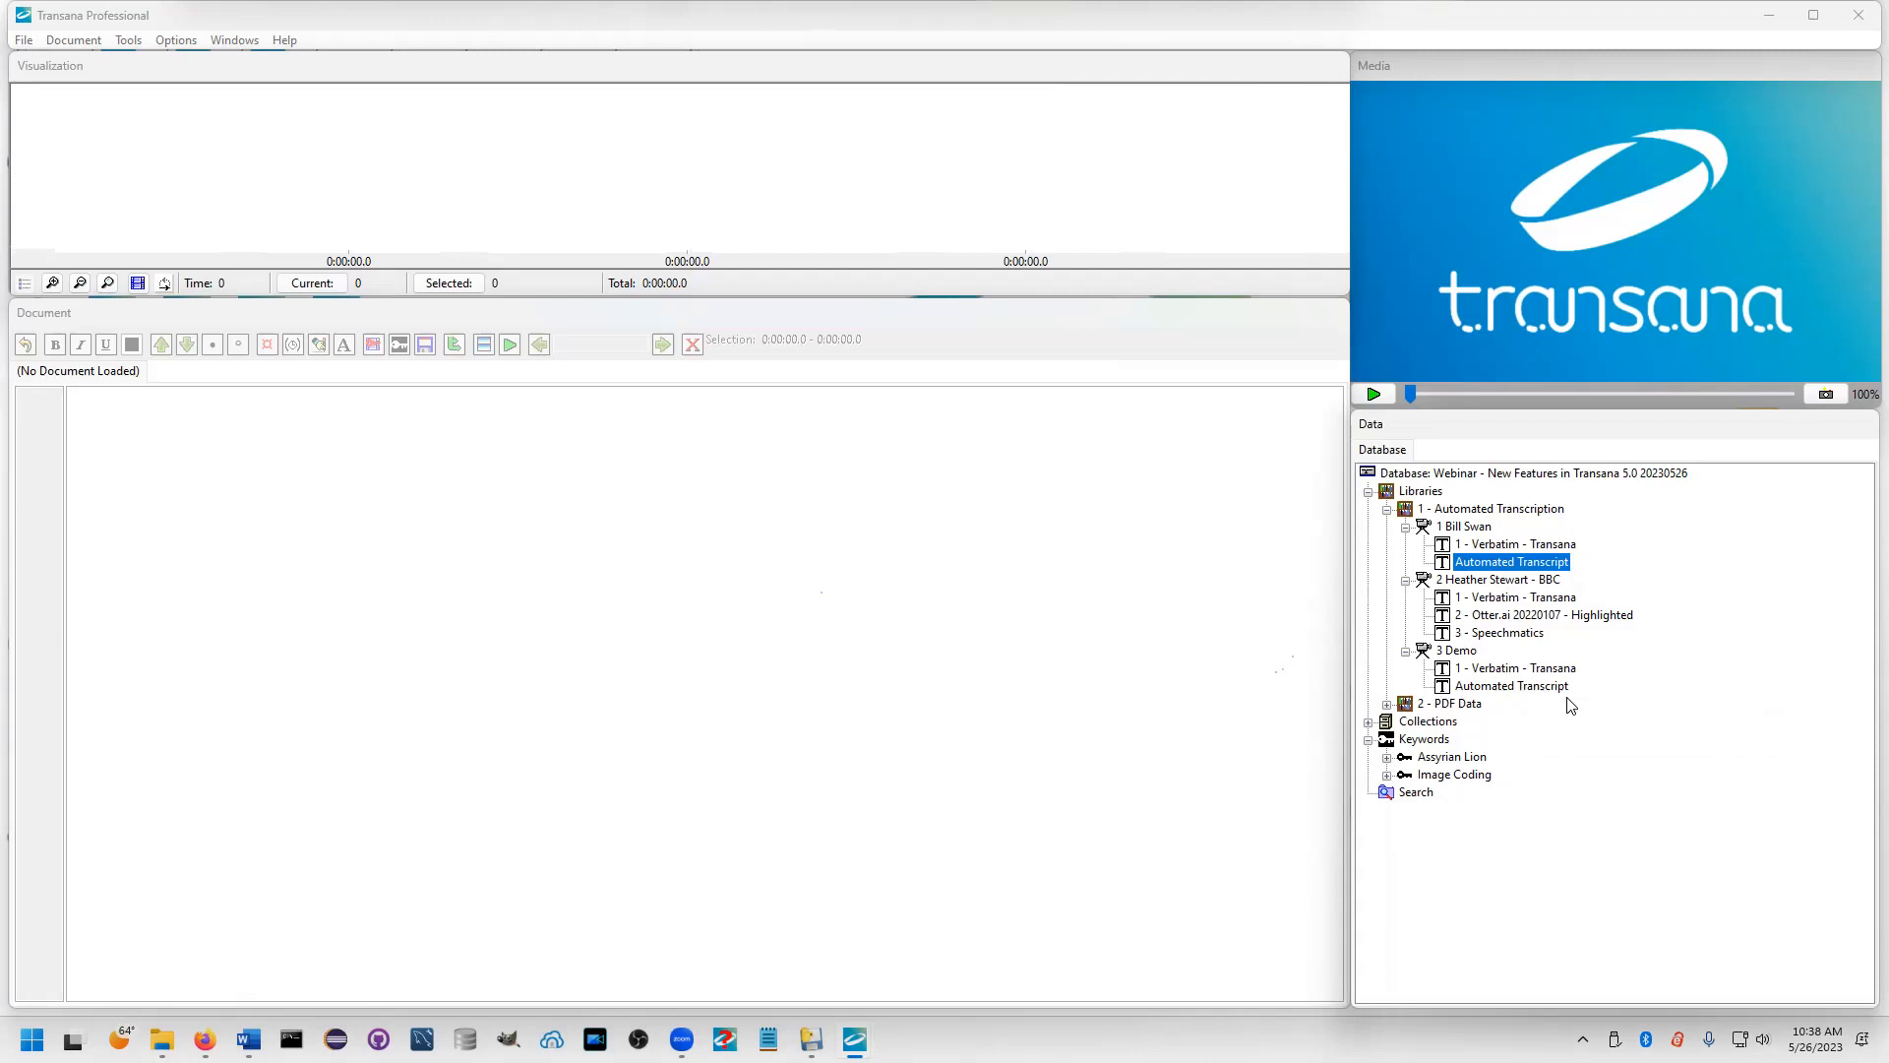
left_click(1464, 528)
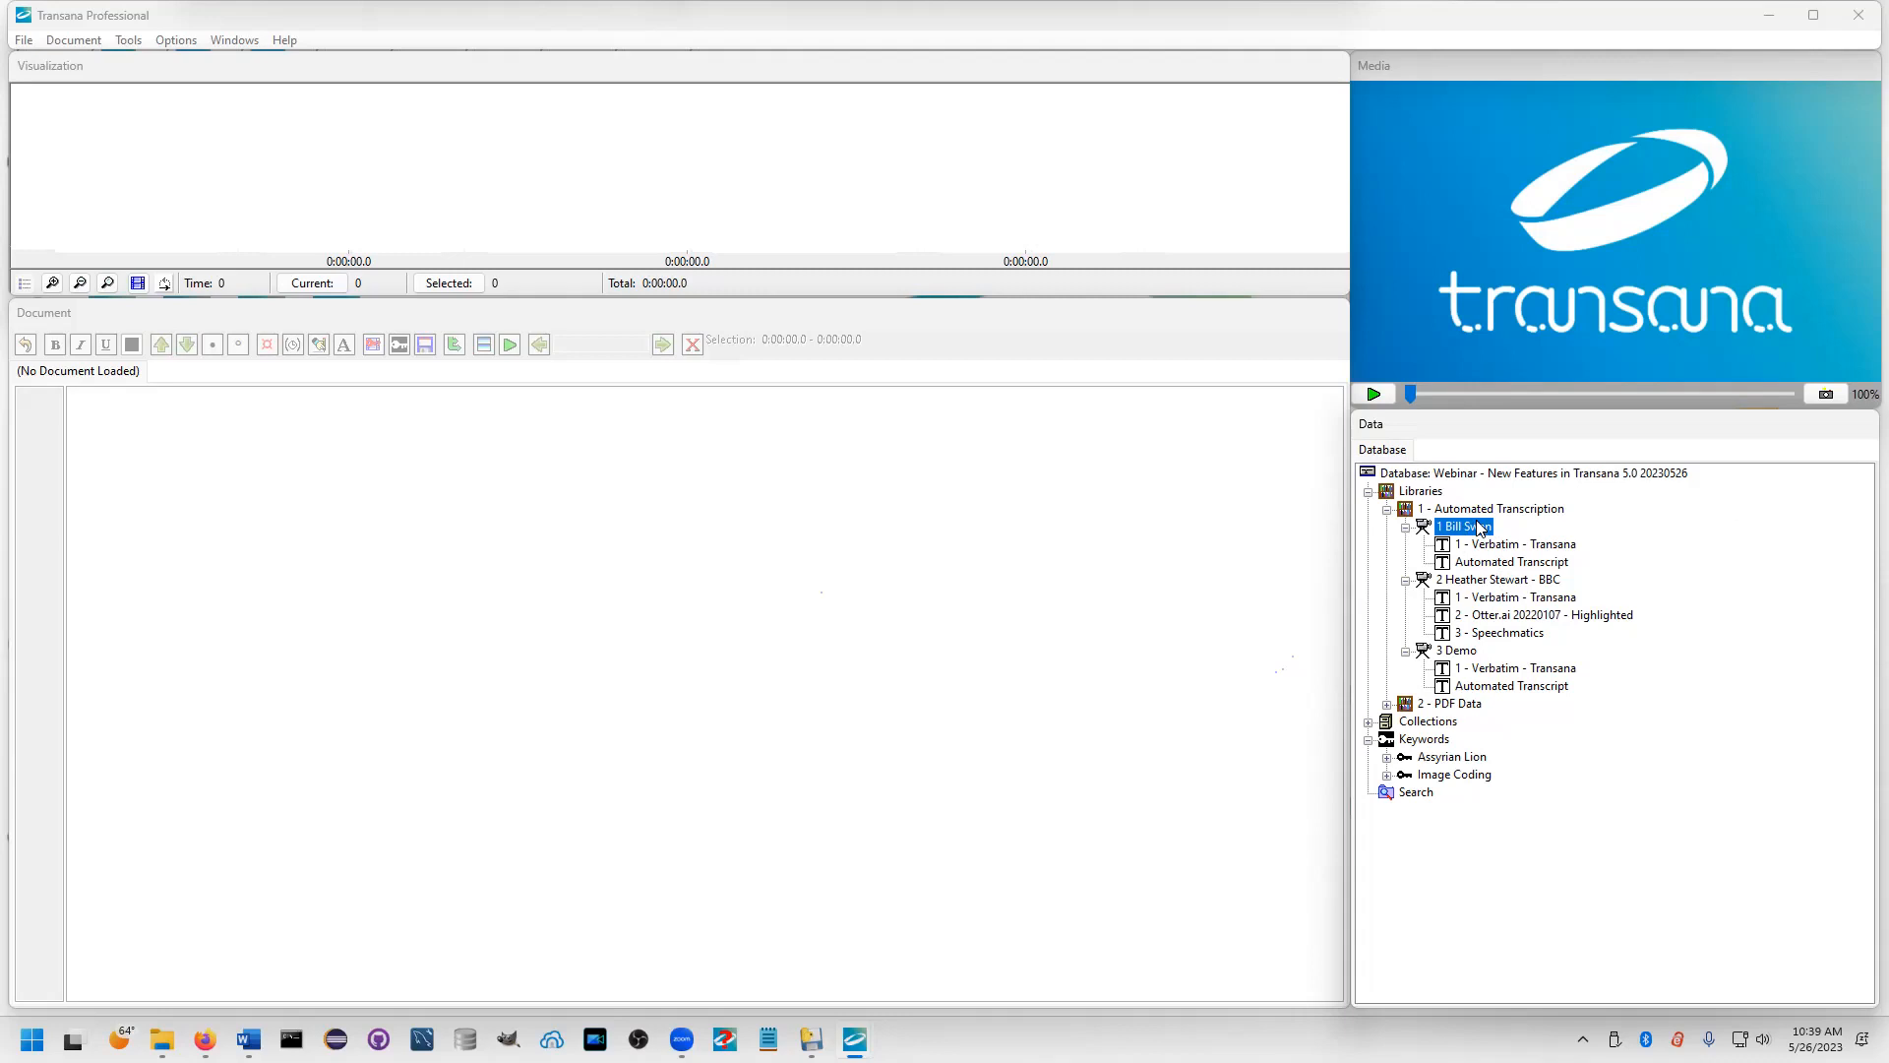
right_click(1481, 528)
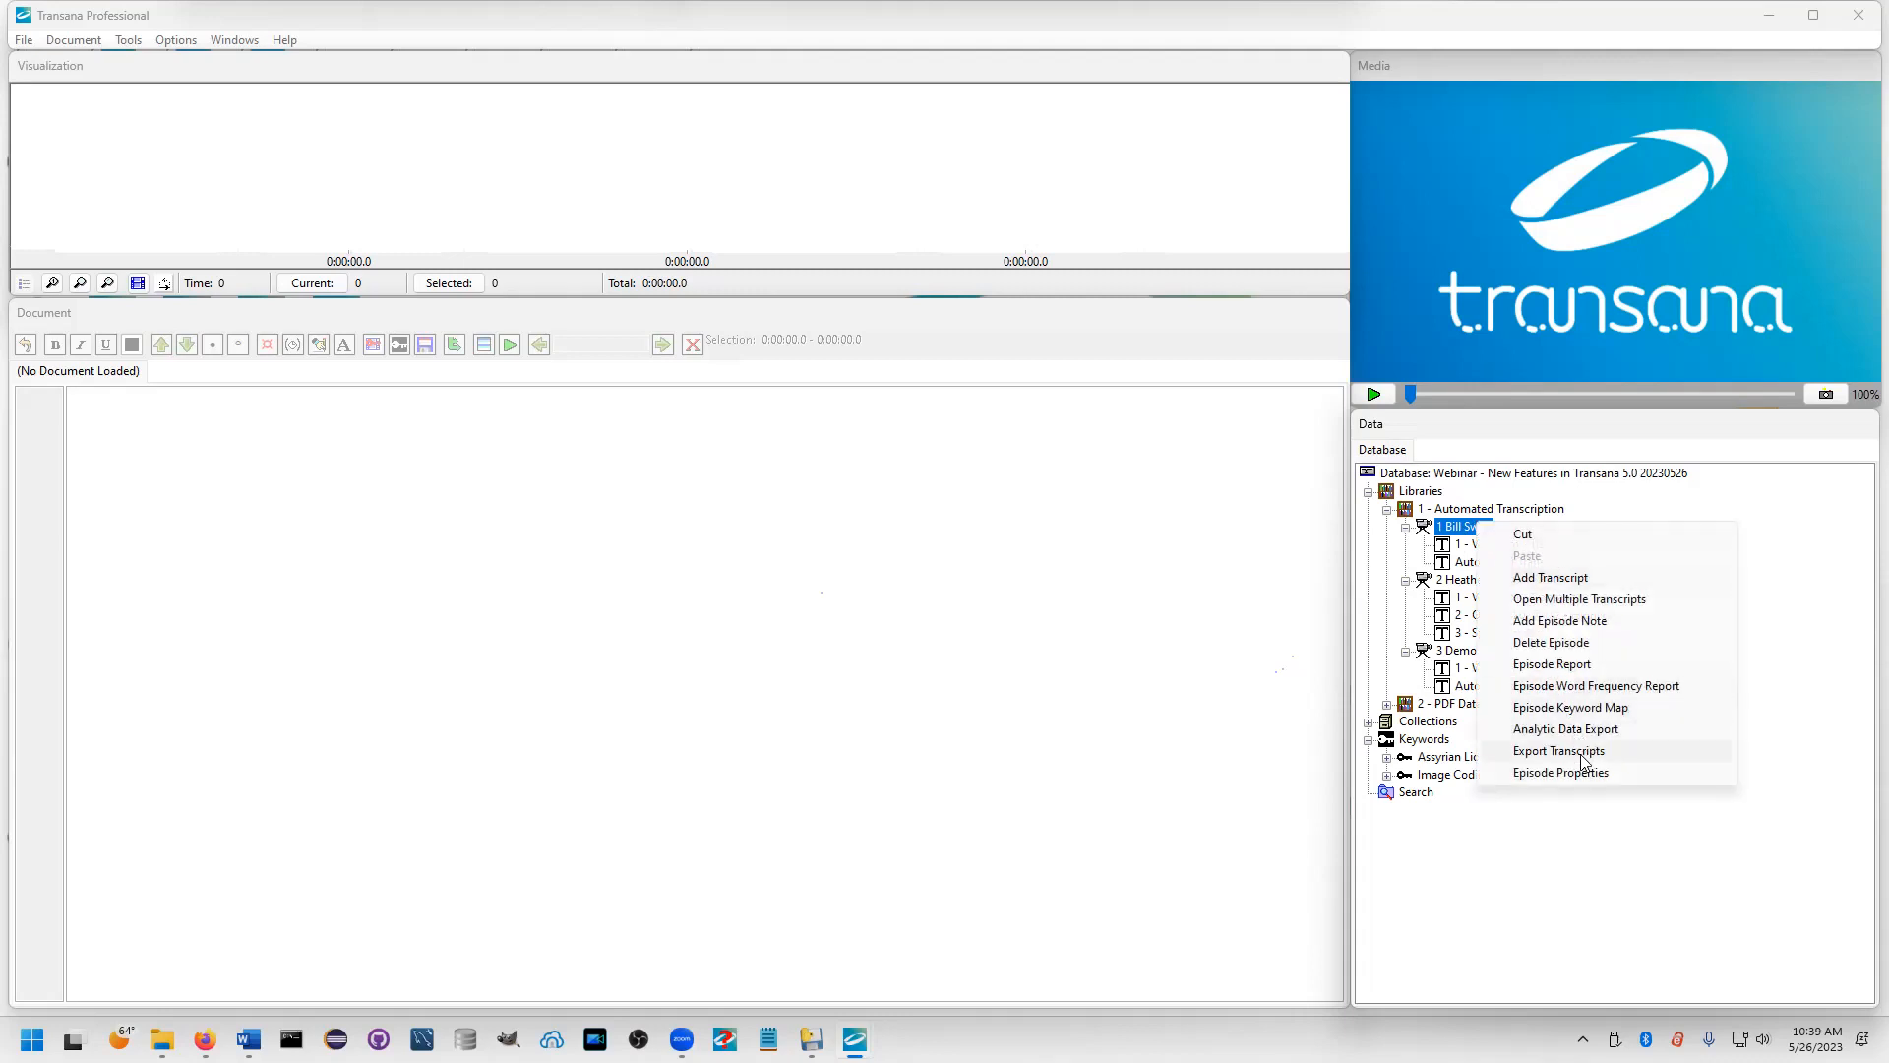
right_click(1446, 511)
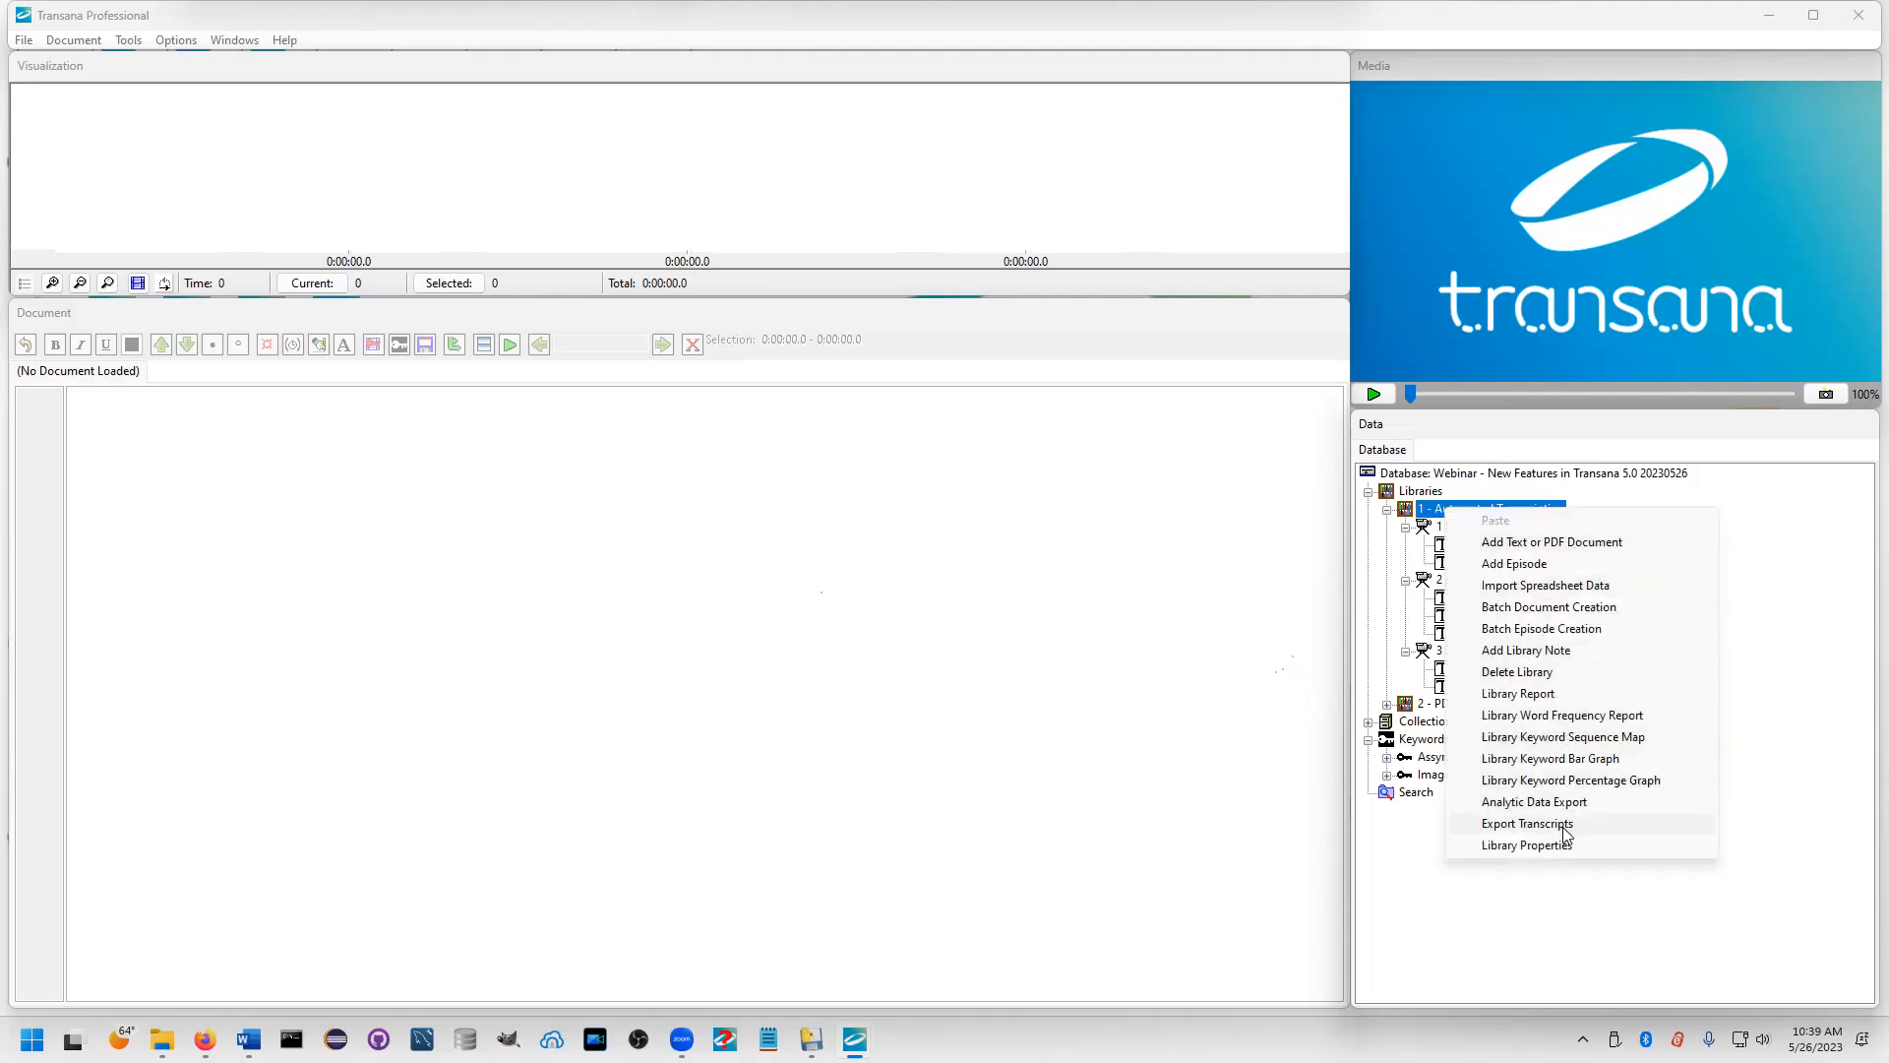
left_click(1409, 492)
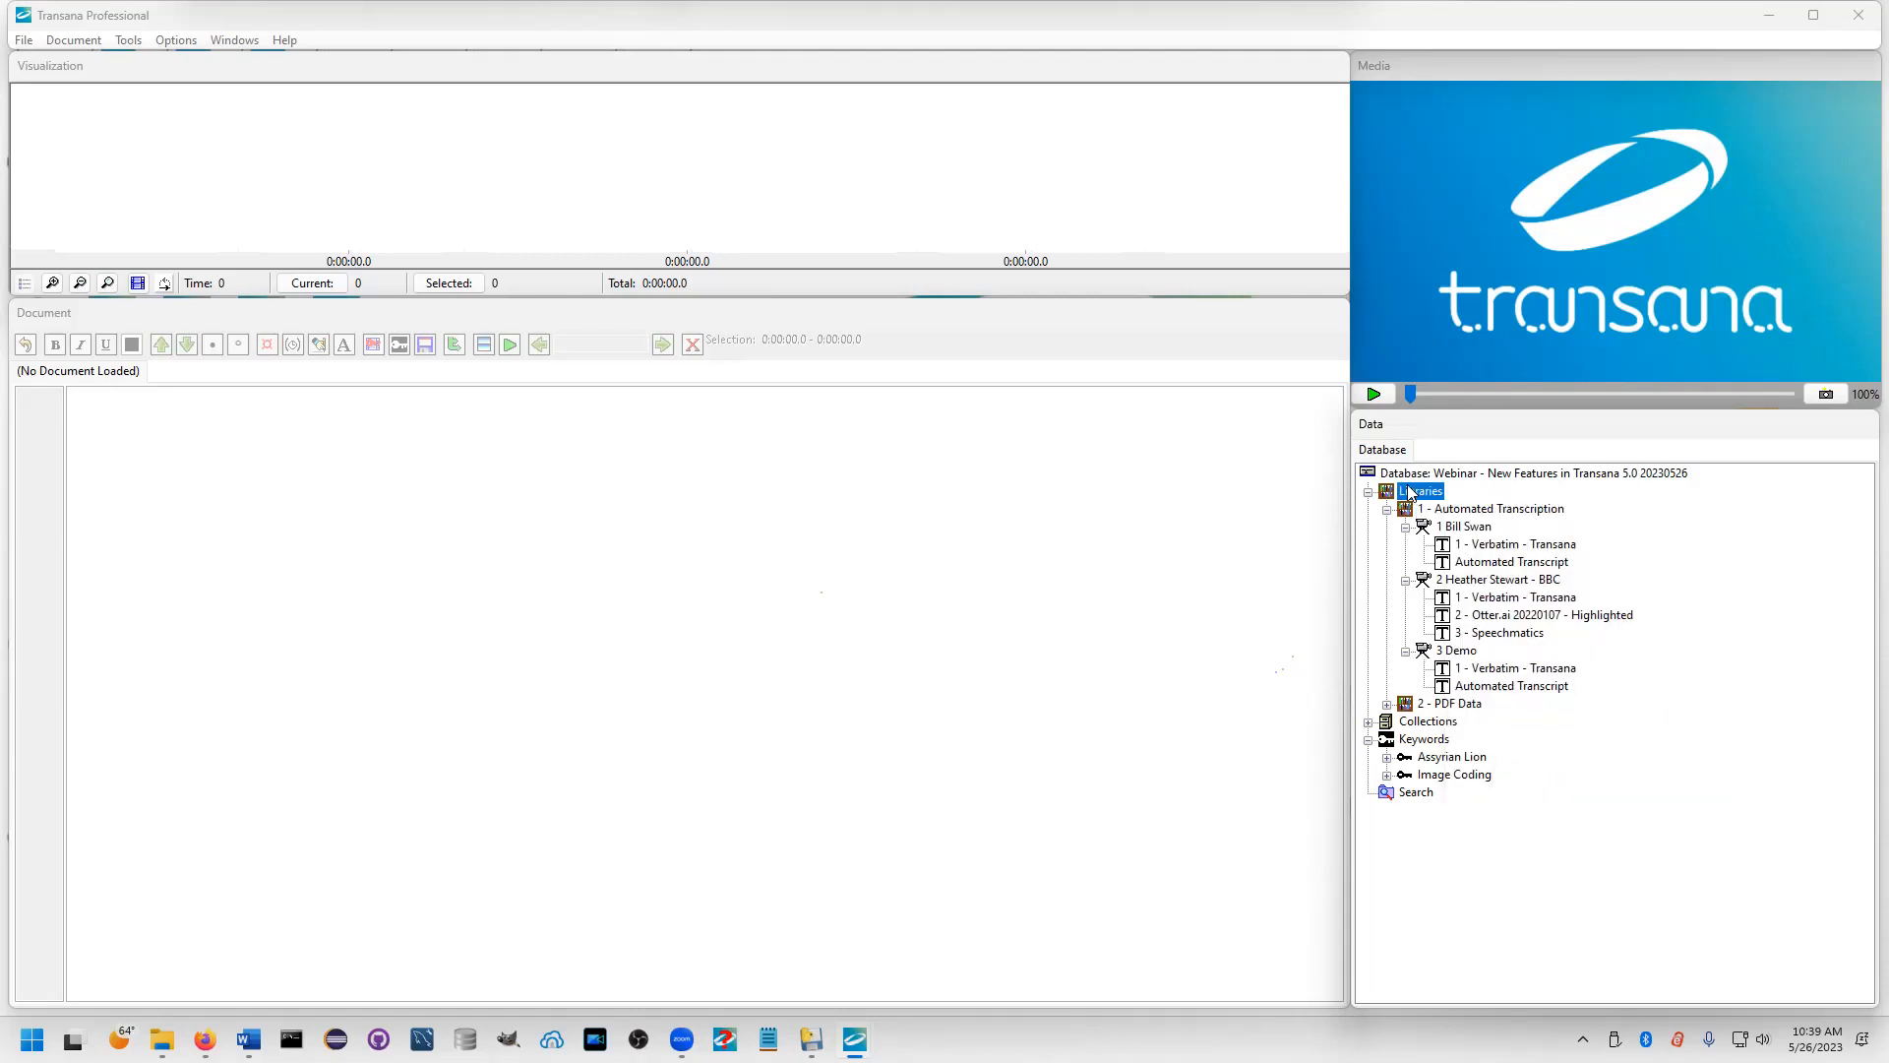
right_click(1409, 492)
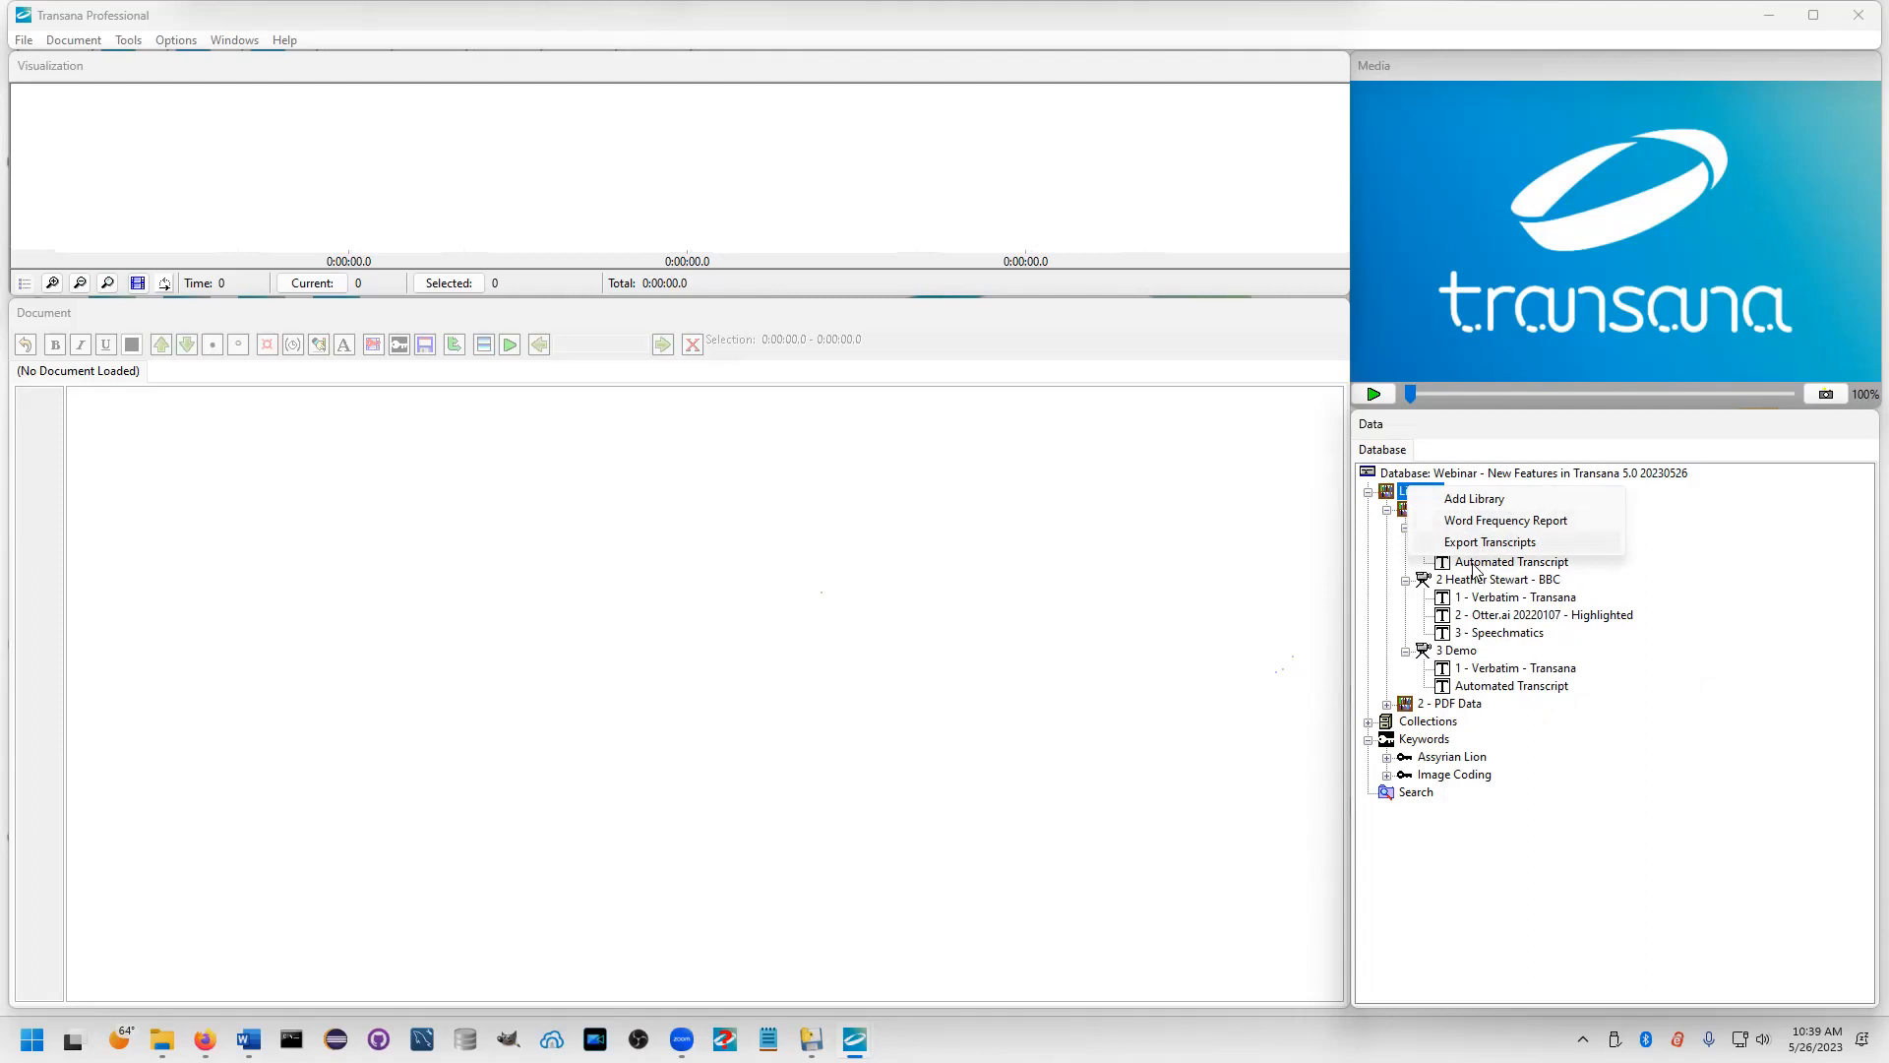
left_click(1597, 812)
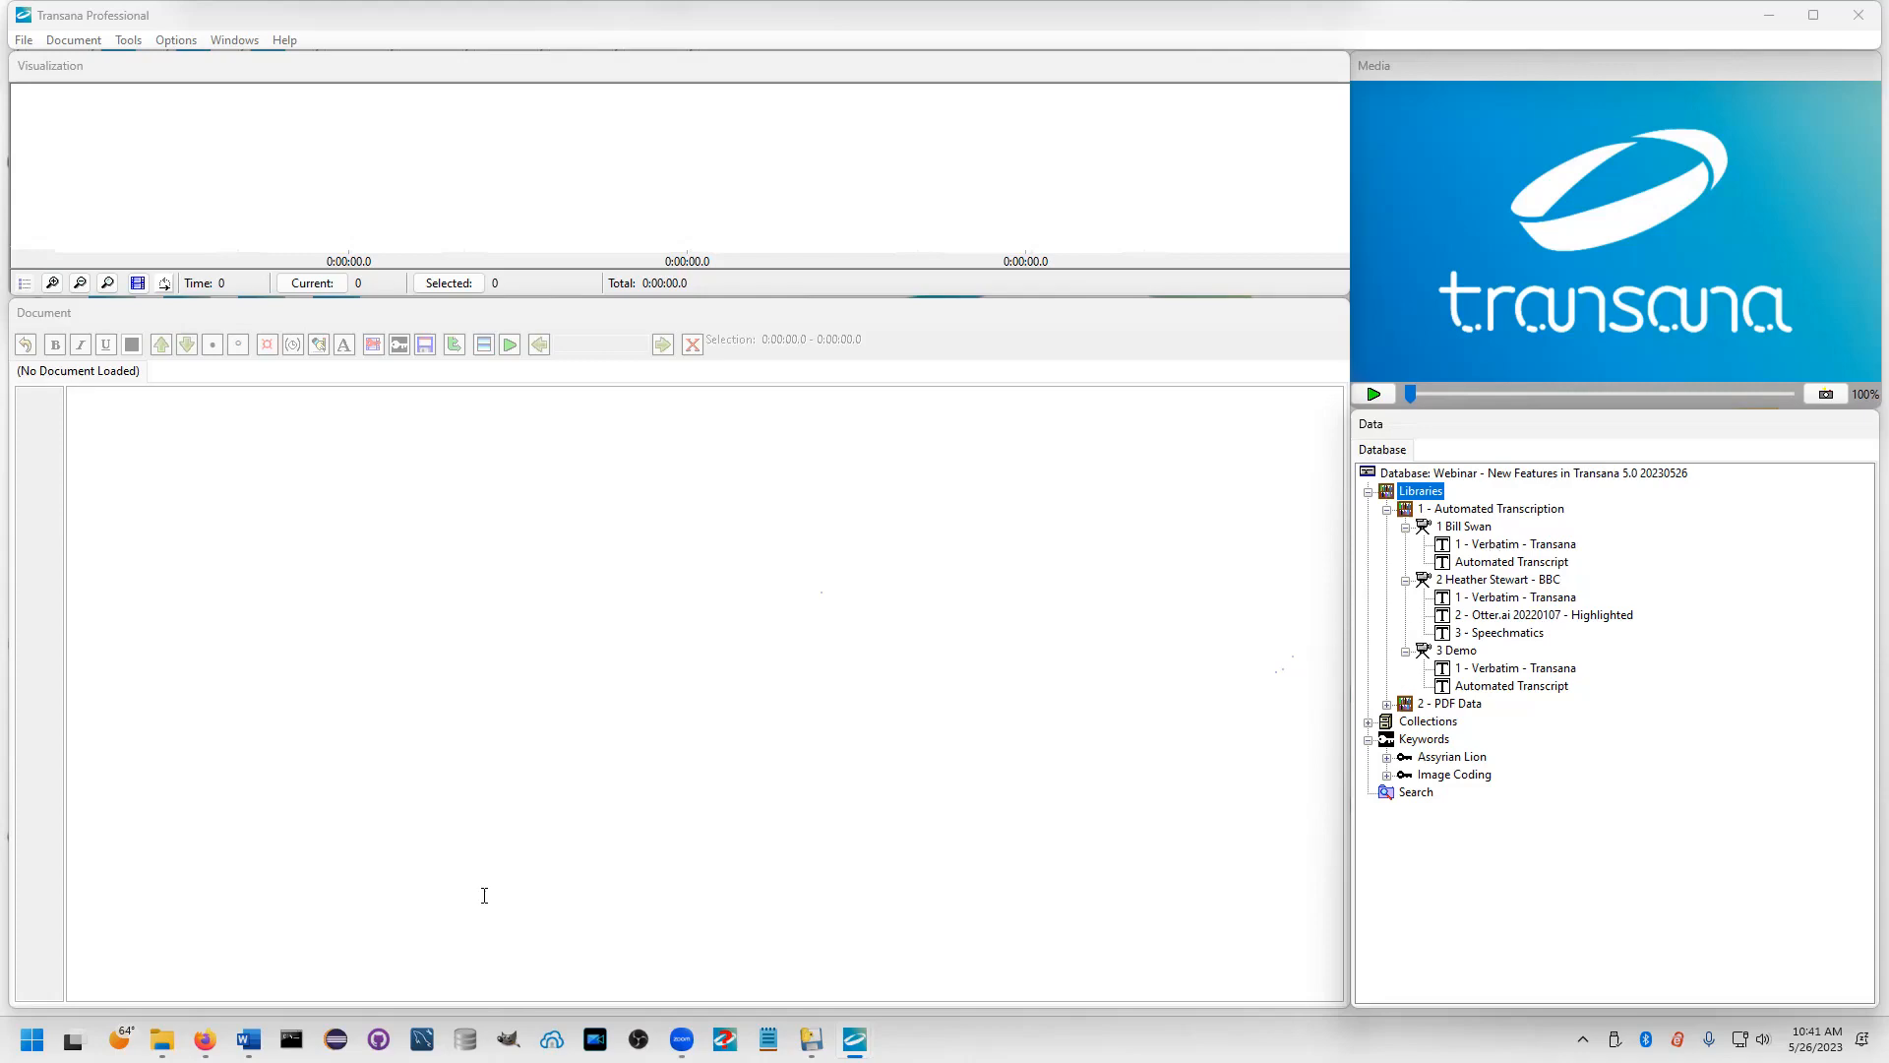
Switch to Firefox and open the Transana Professional 5.0 Tutorial from the Transana Tutorial page
key("alt+Tab")
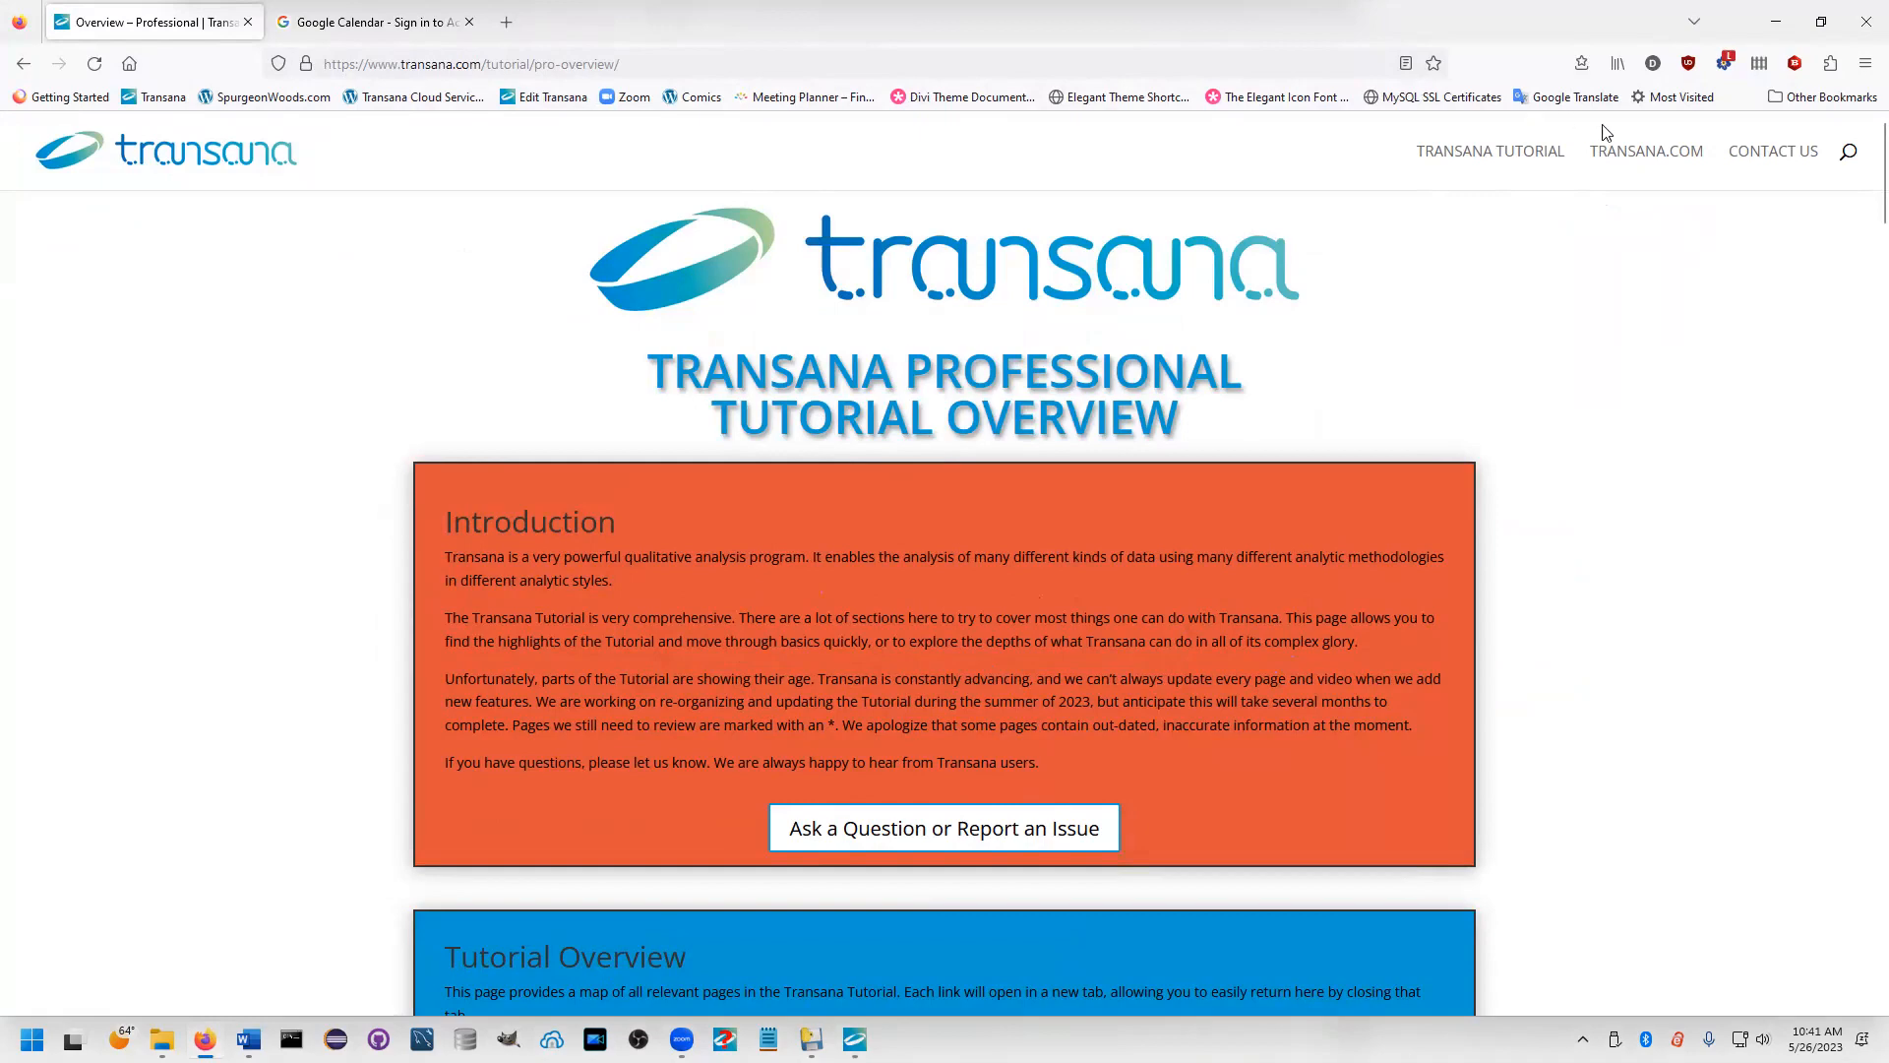
left_click(1528, 159)
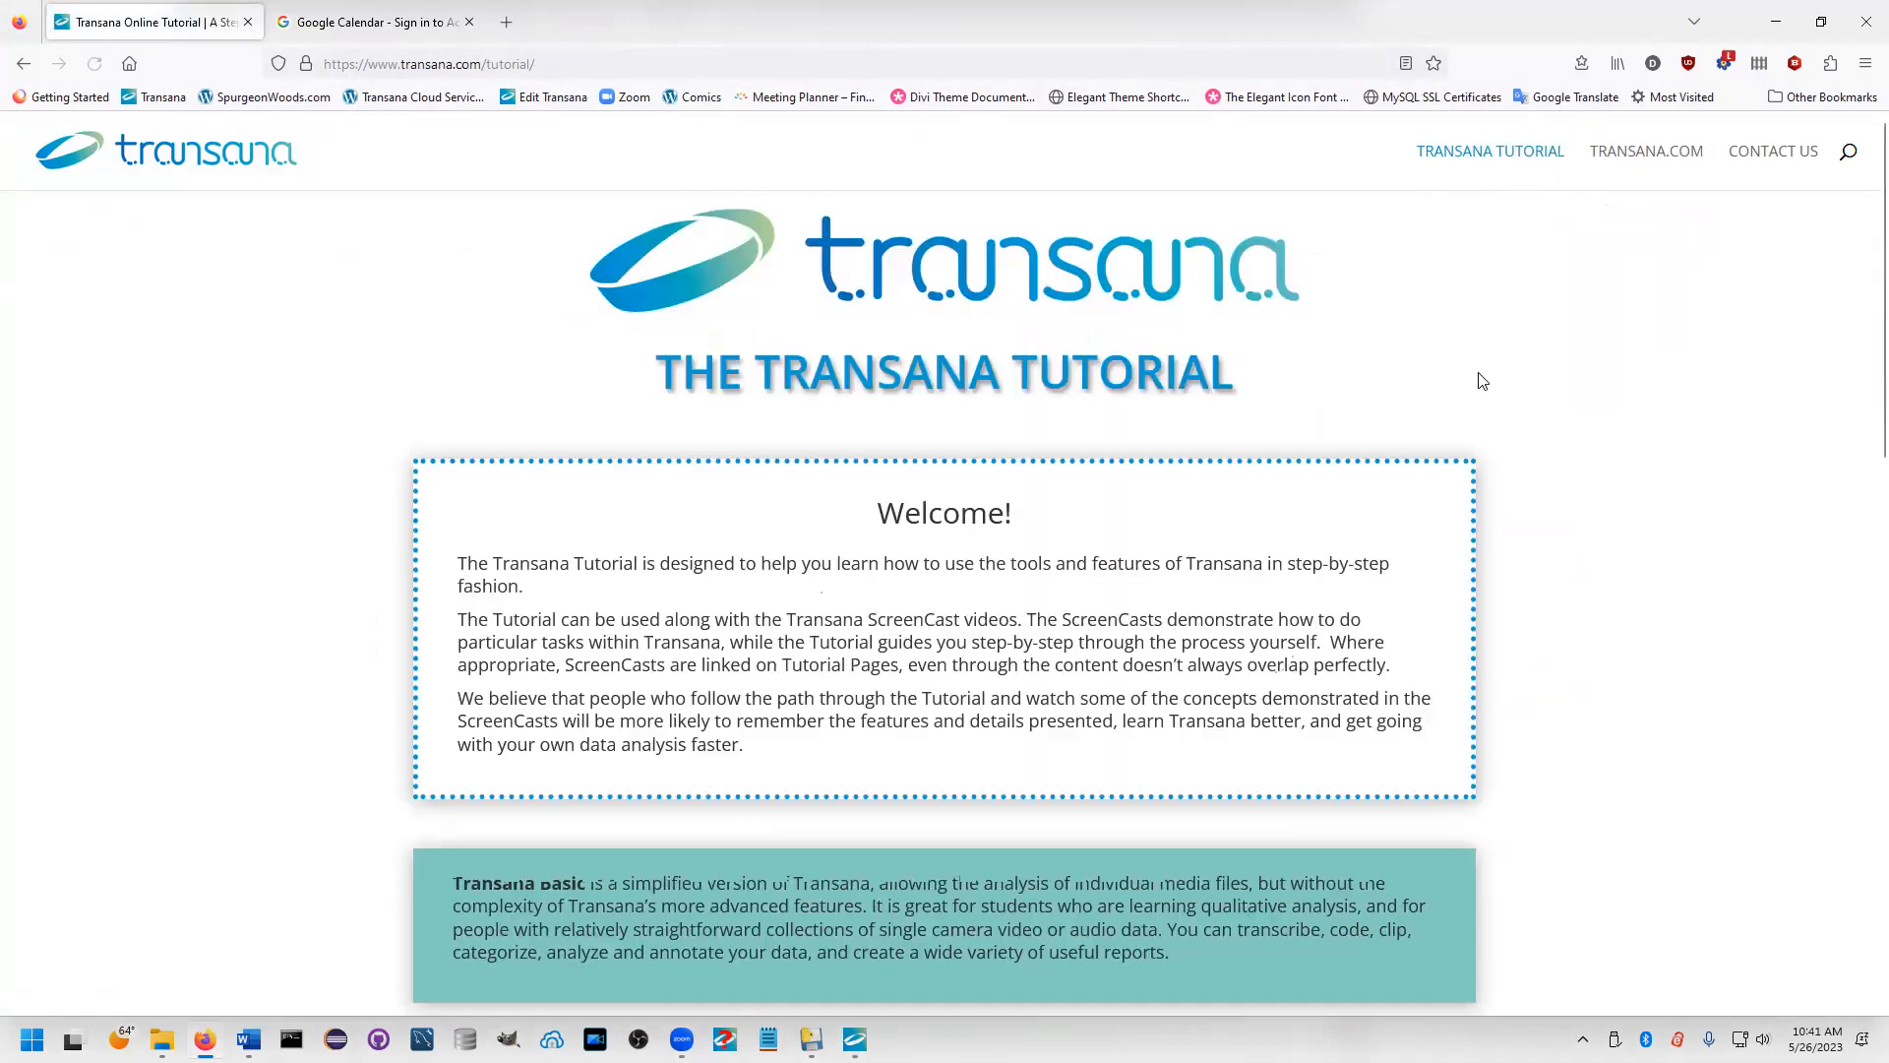
scroll(1483, 381, "down", 10)
scroll(1479, 381, "down", 3)
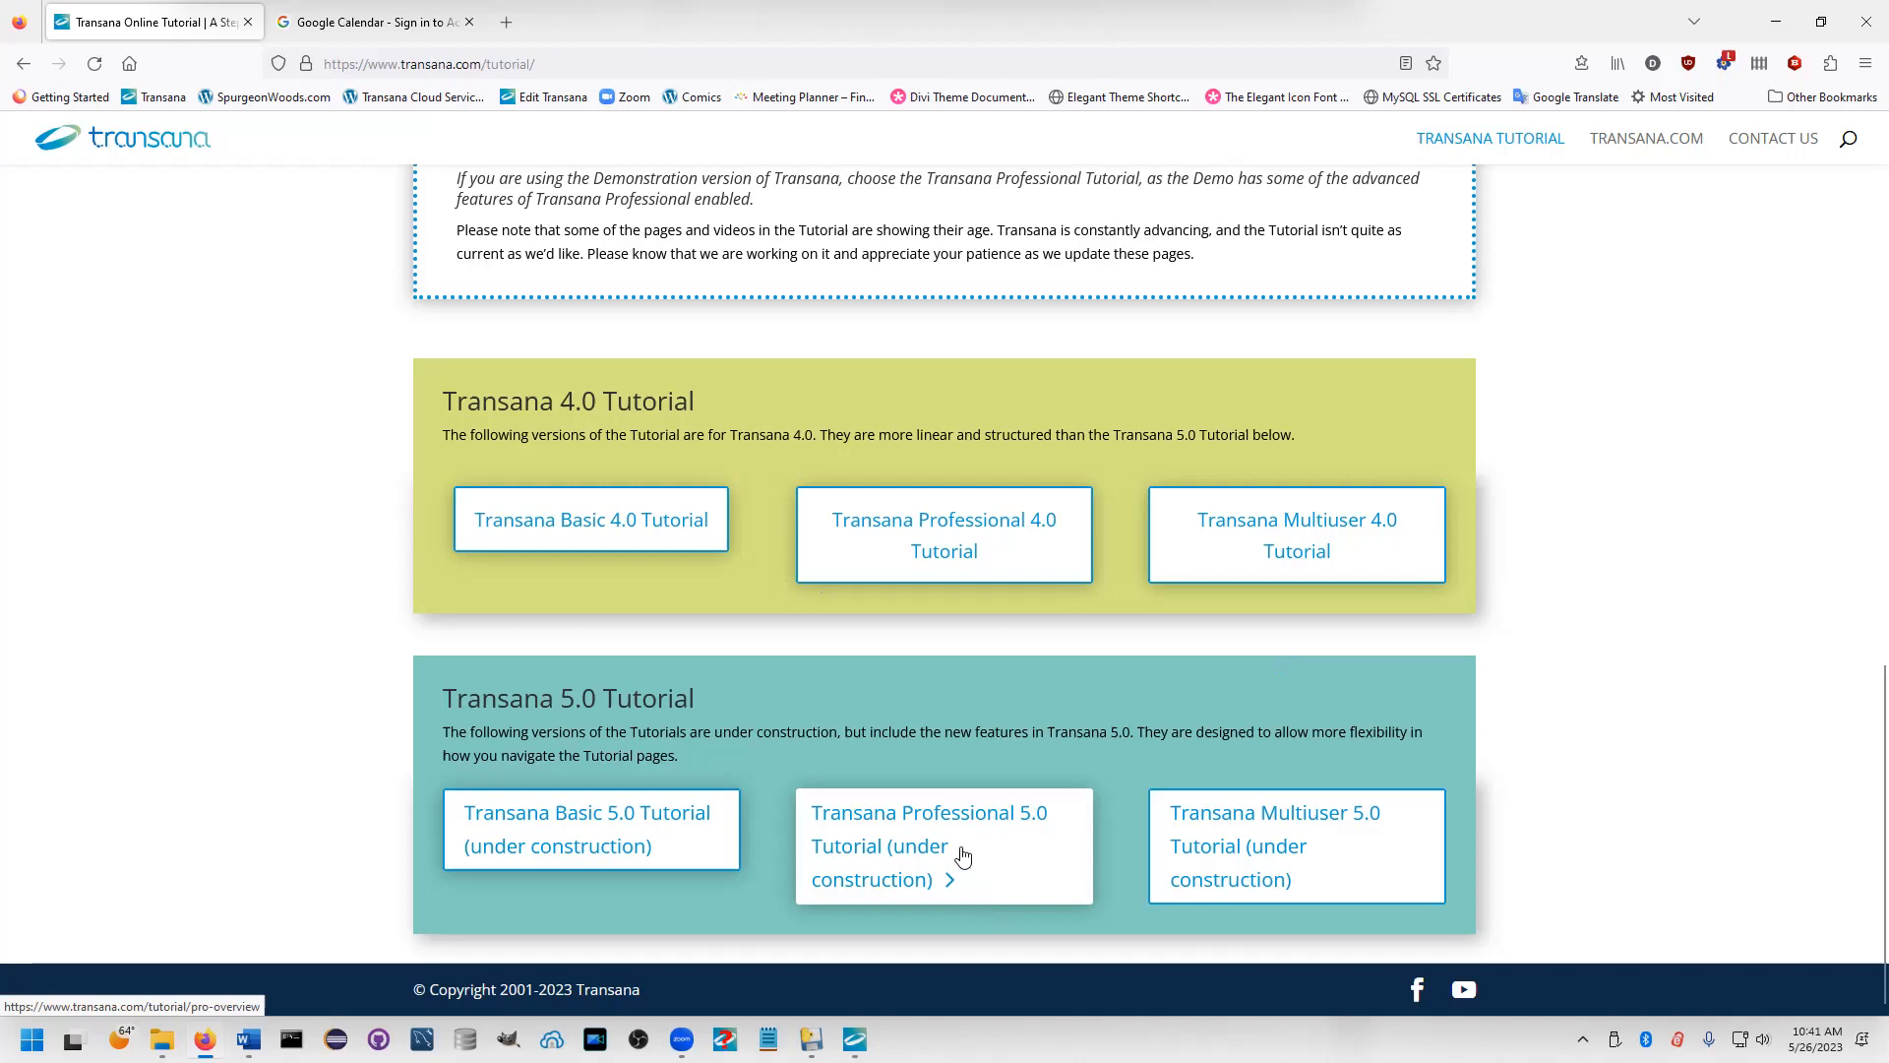
left_click(963, 856)
Review the Professional tutorial overview from the Introduction through the Adding Source Data section
scroll(996, 754, "down", 3)
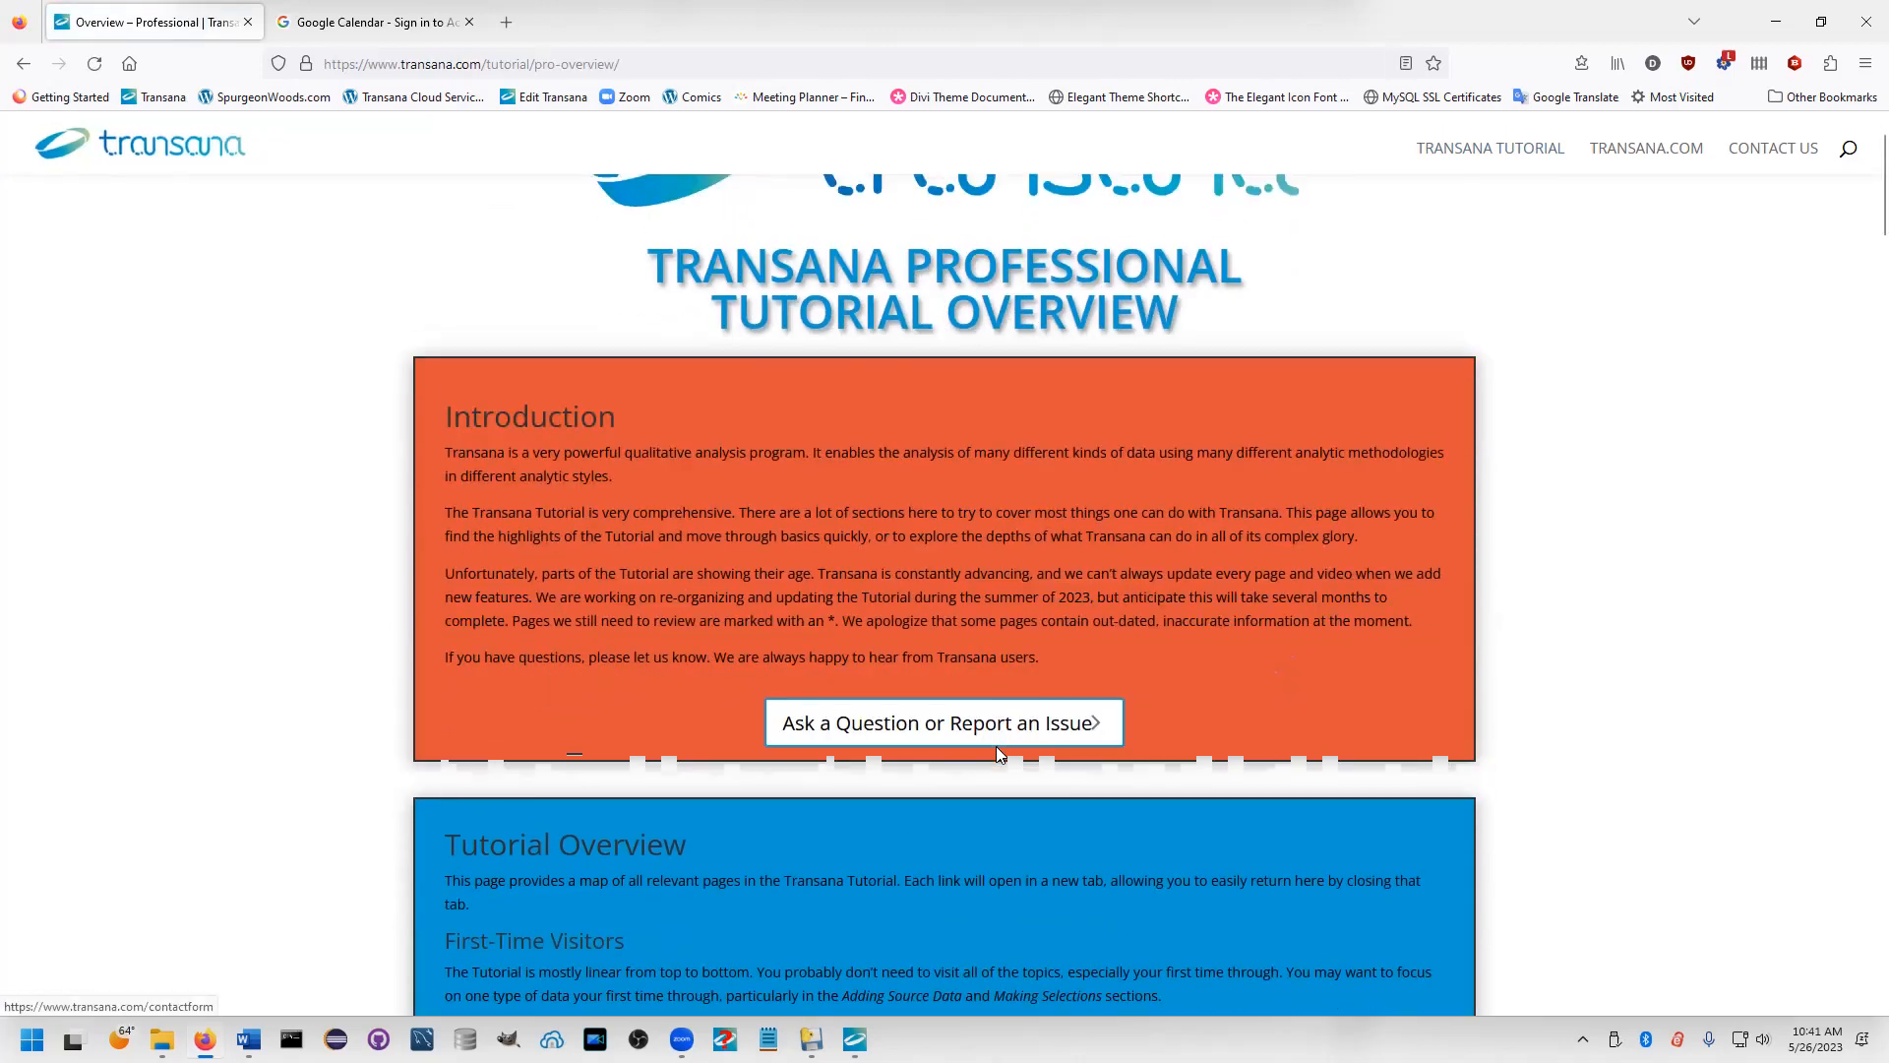
scroll(996, 753, "down", 8)
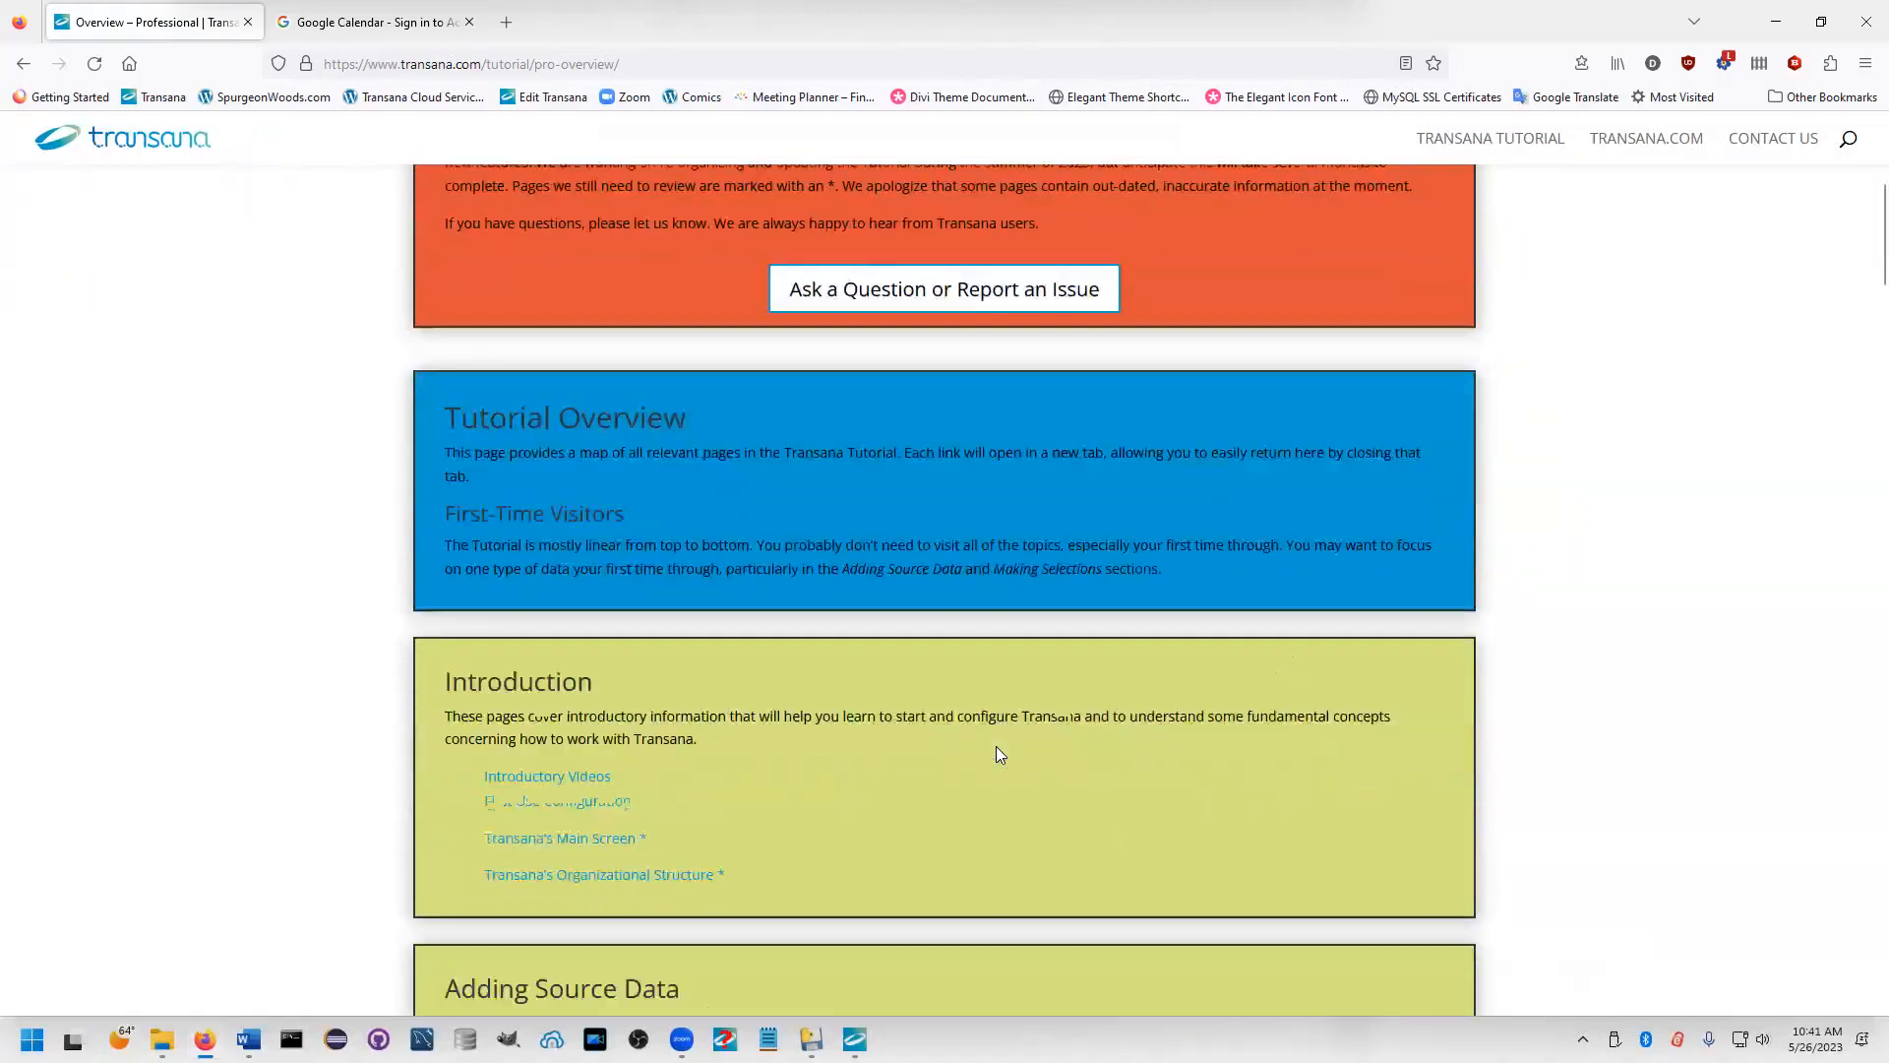
scroll(665, 630, "down", 7)
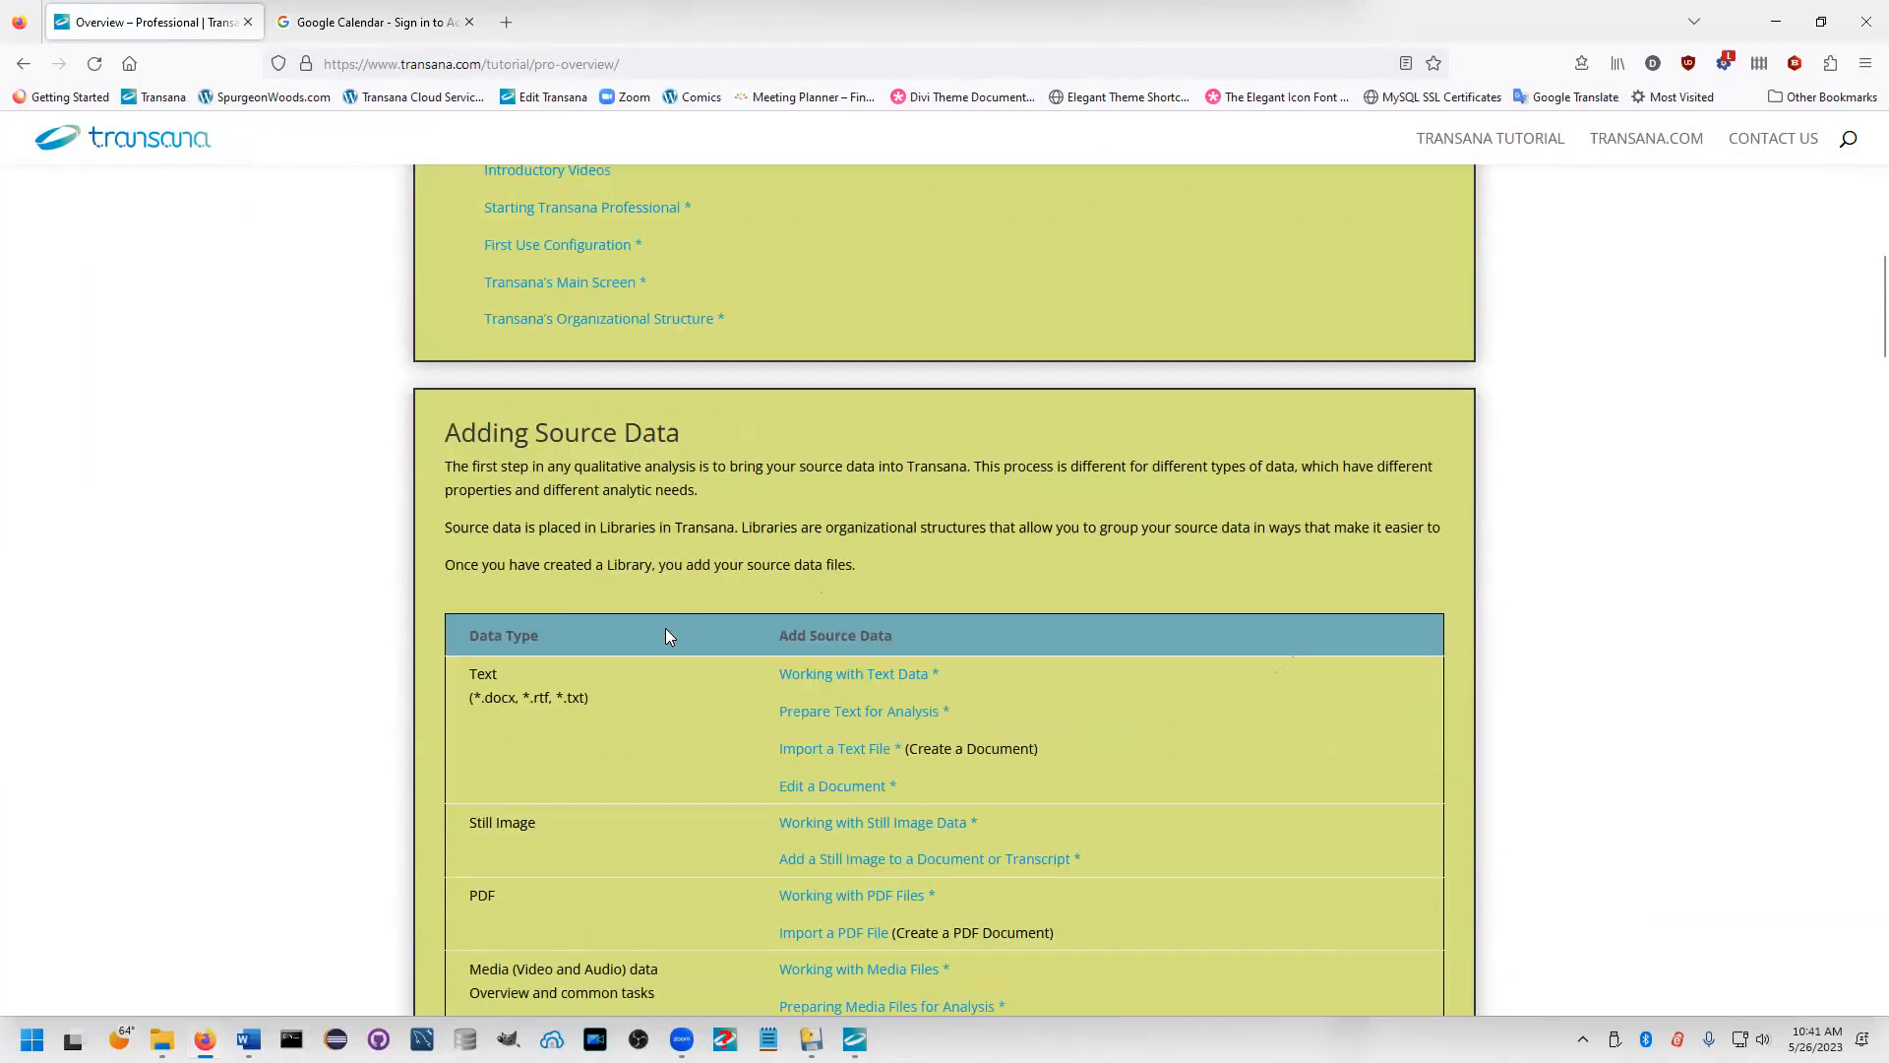
scroll(833, 770, "down", 5)
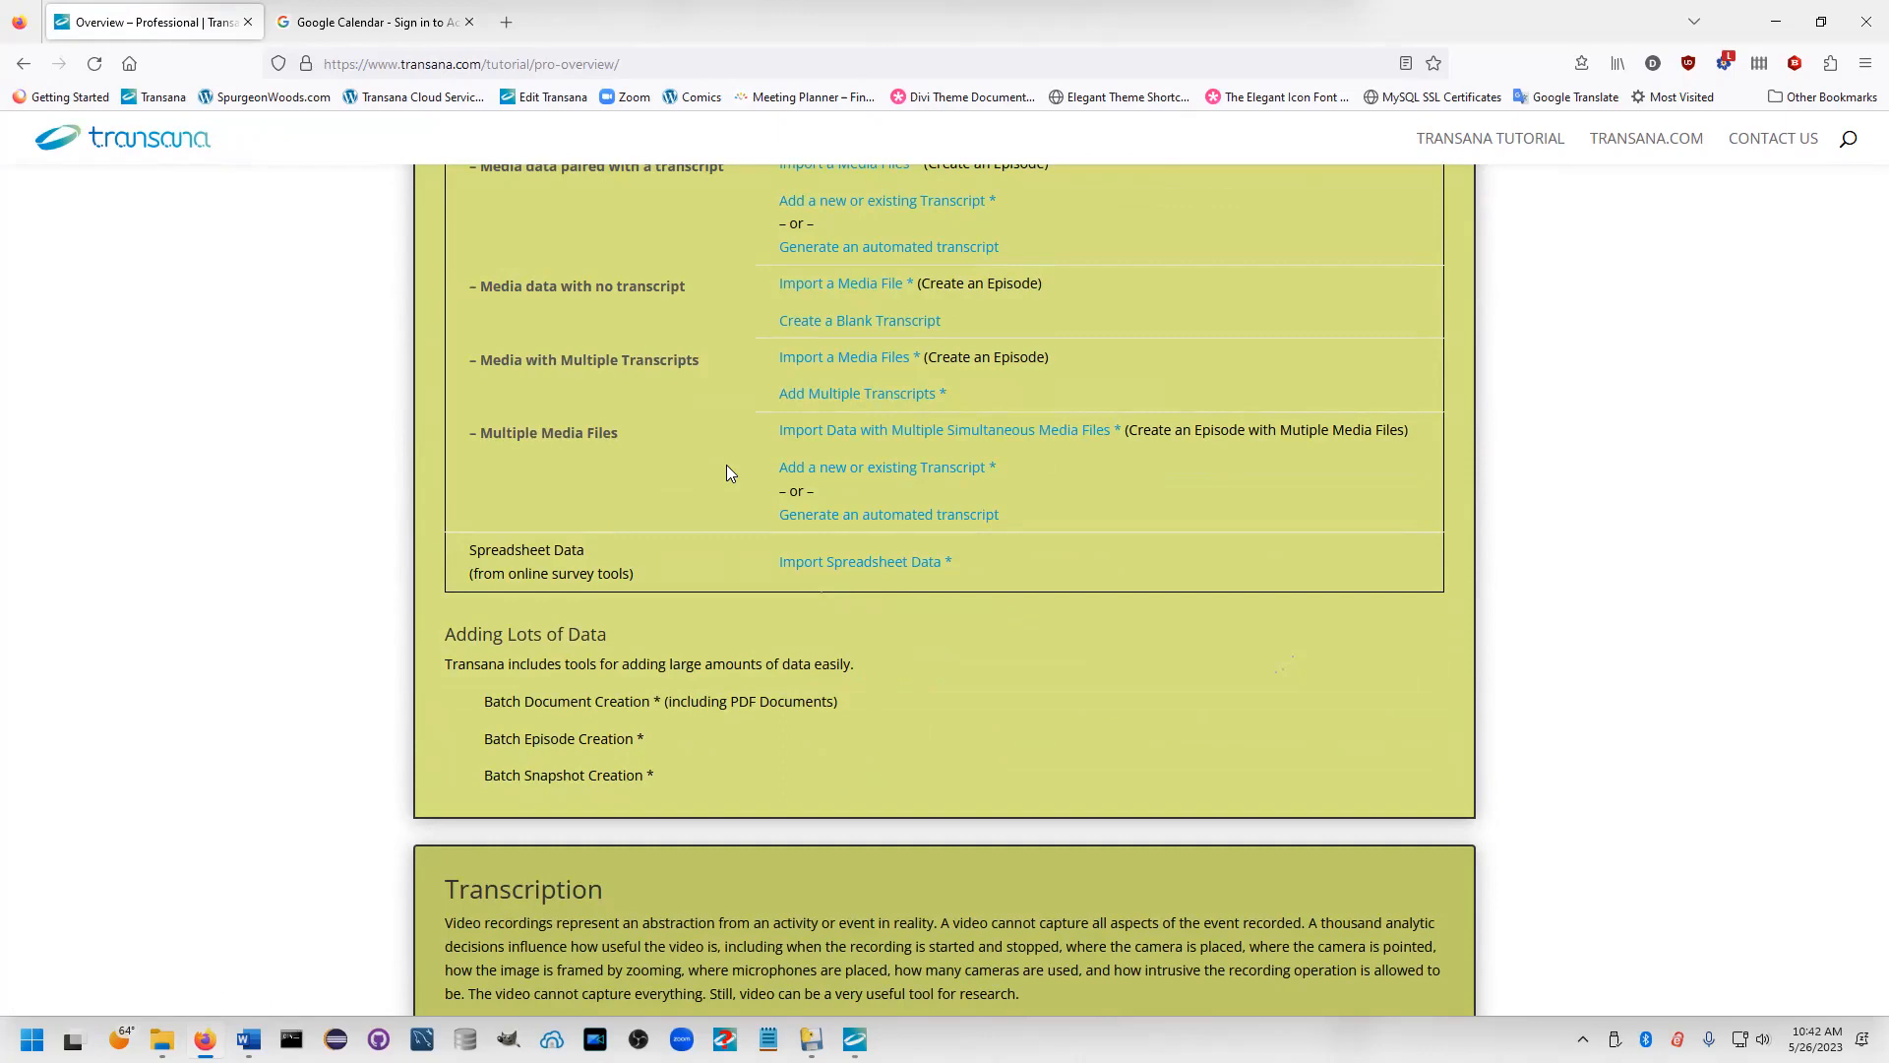
scroll(726, 465, "up", 5)
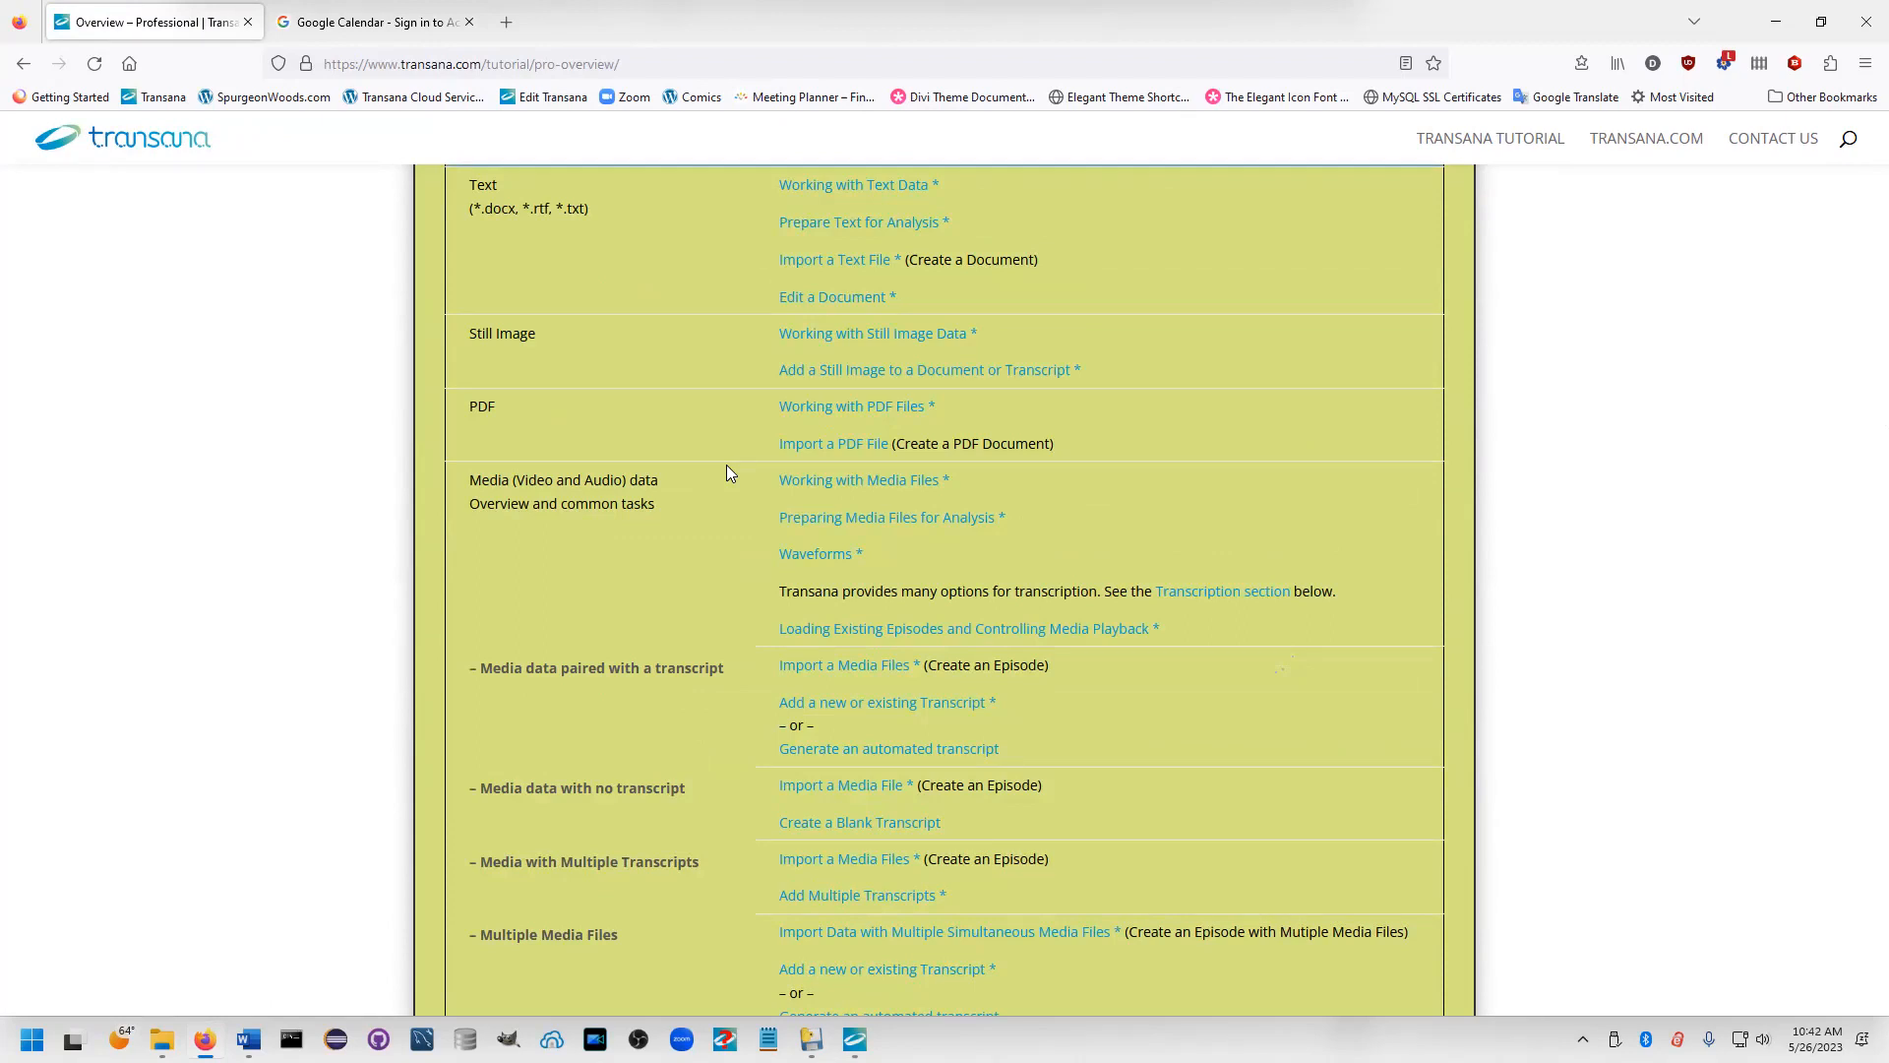
scroll(726, 464, "down", 1)
scroll(727, 465, "up", 3)
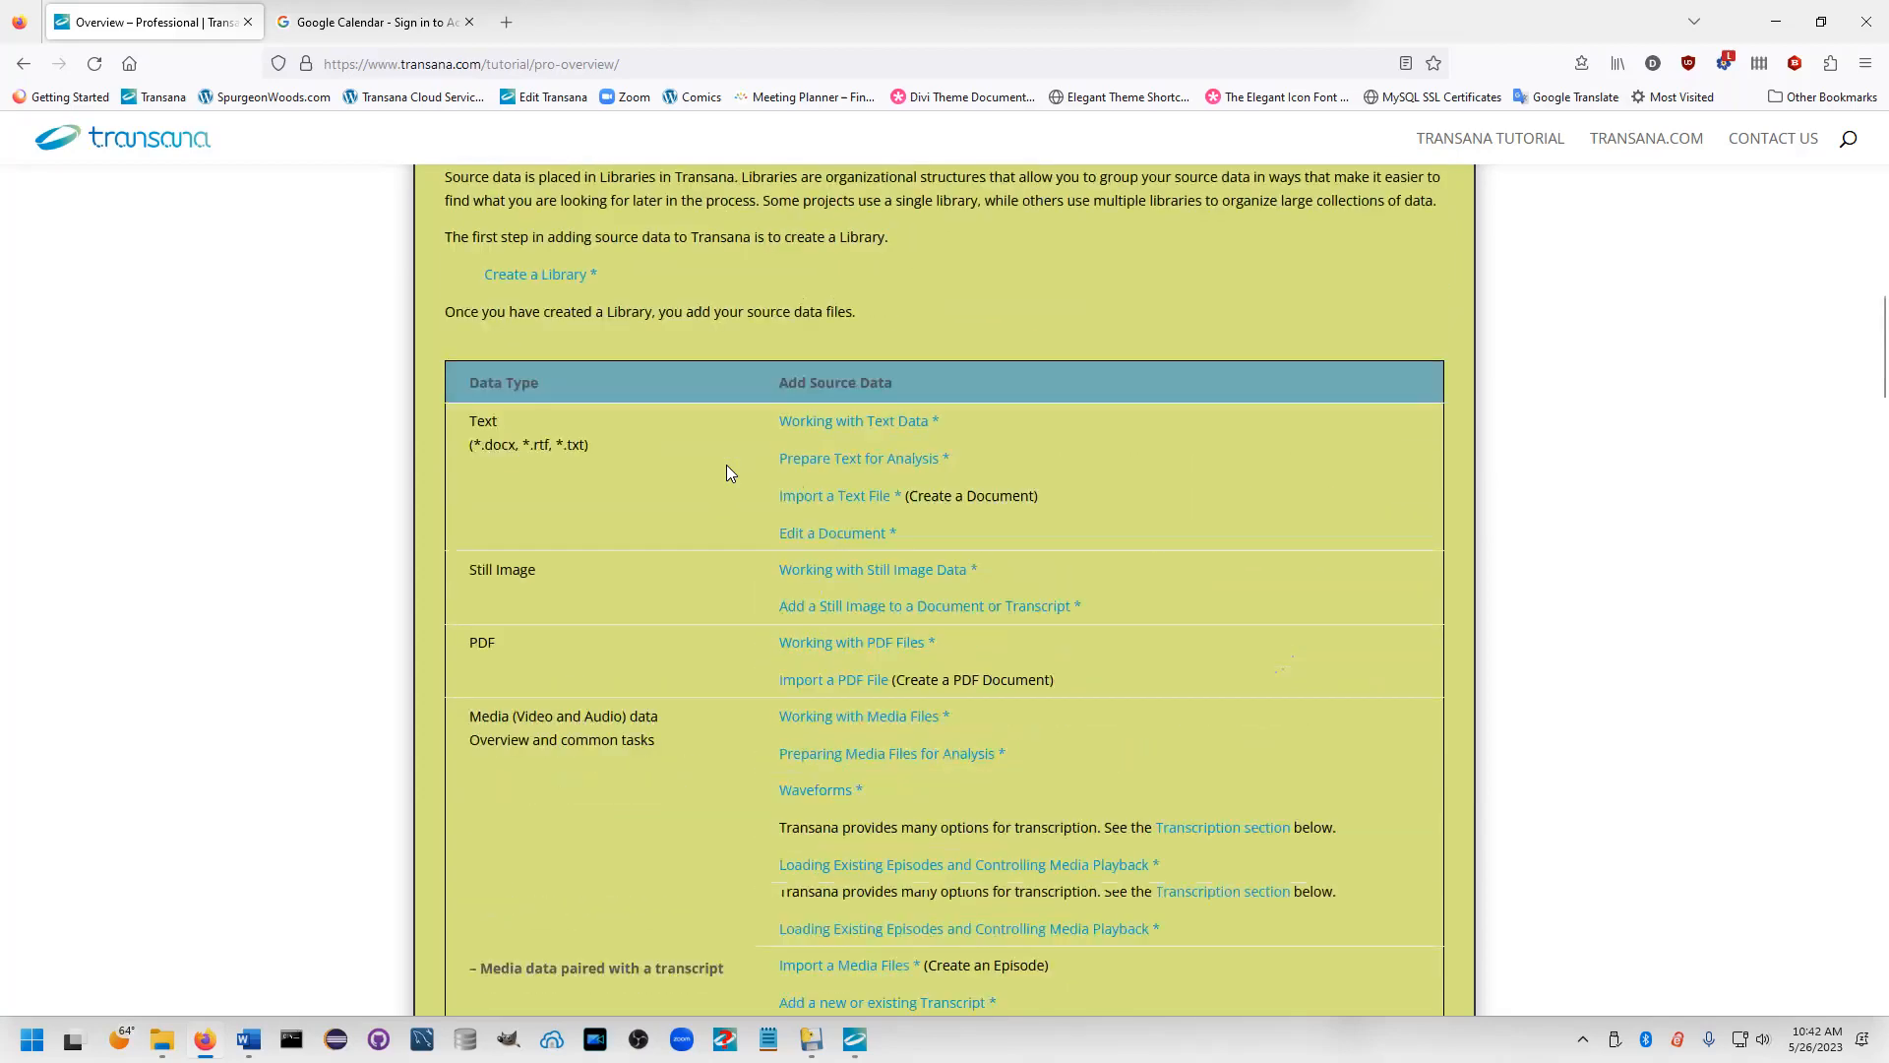
scroll(728, 473, "down", 3)
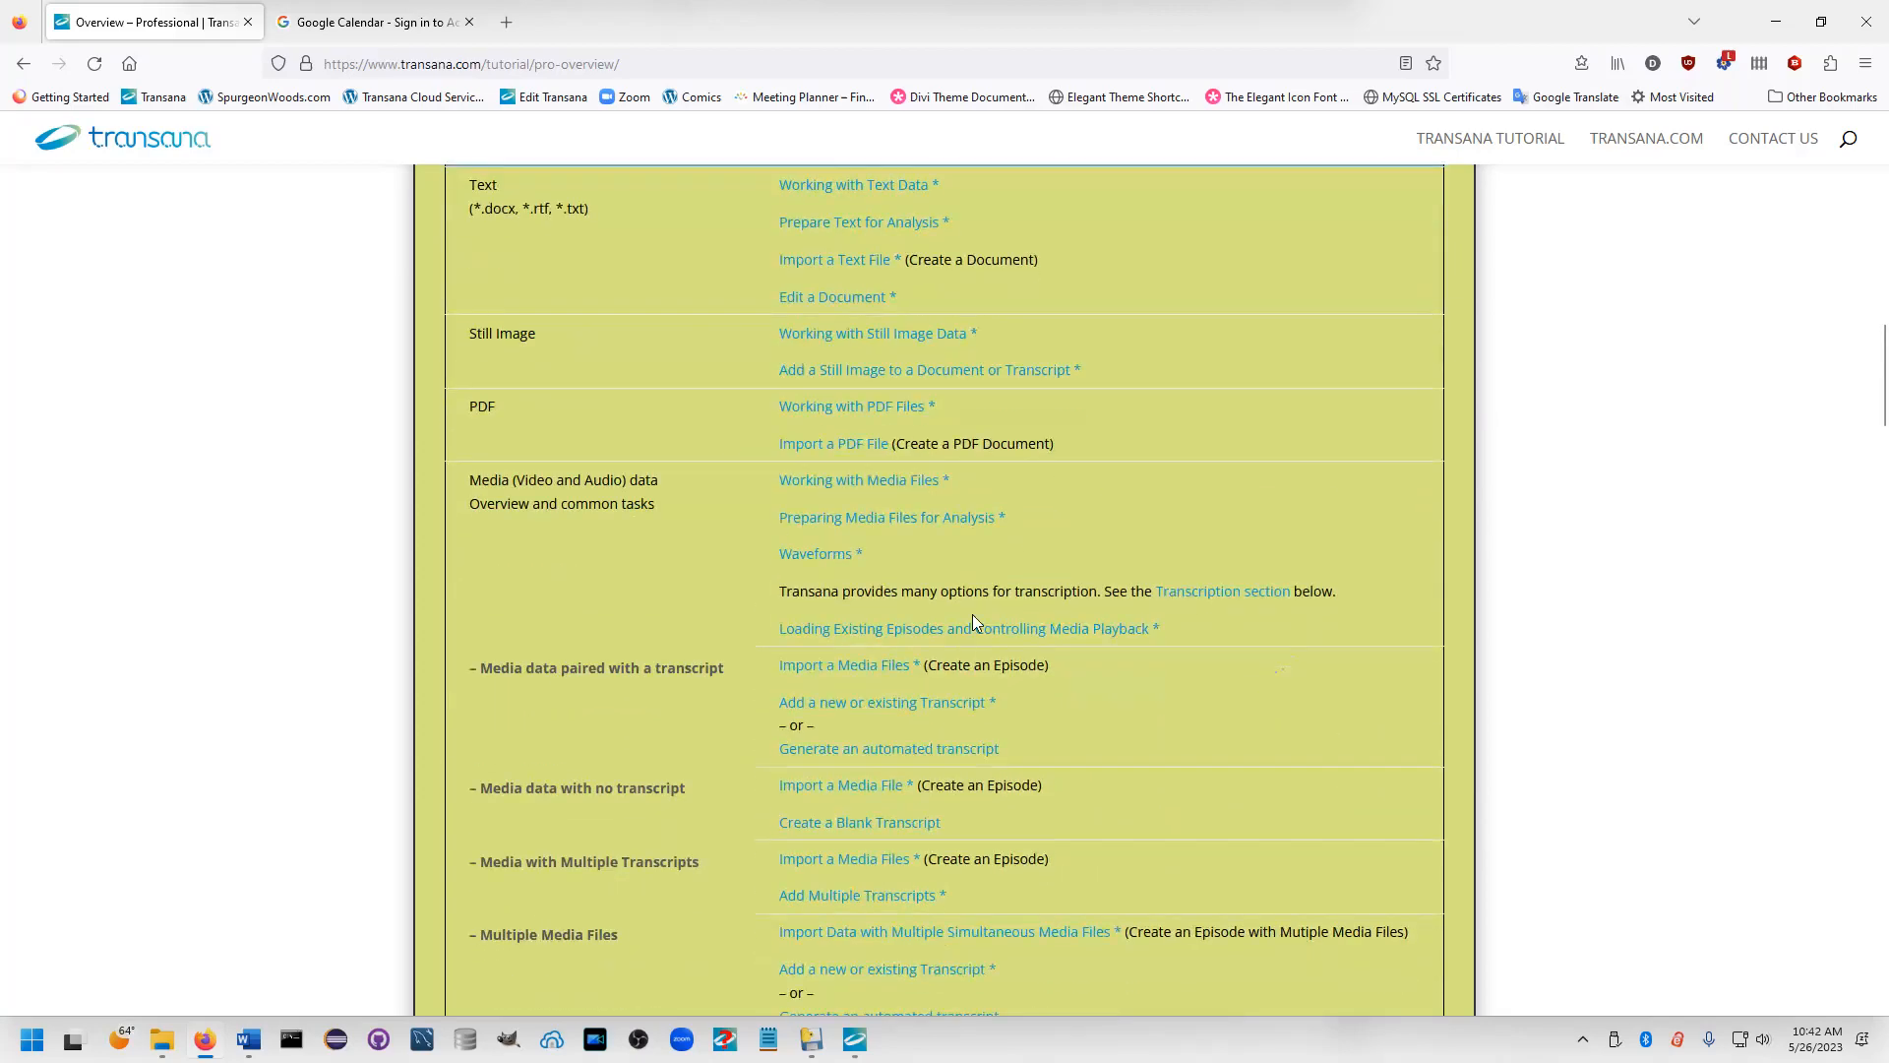
Open the Import a PDF File tutorial page for PDF data, view its video section, and return to the overview
left_click(854, 443)
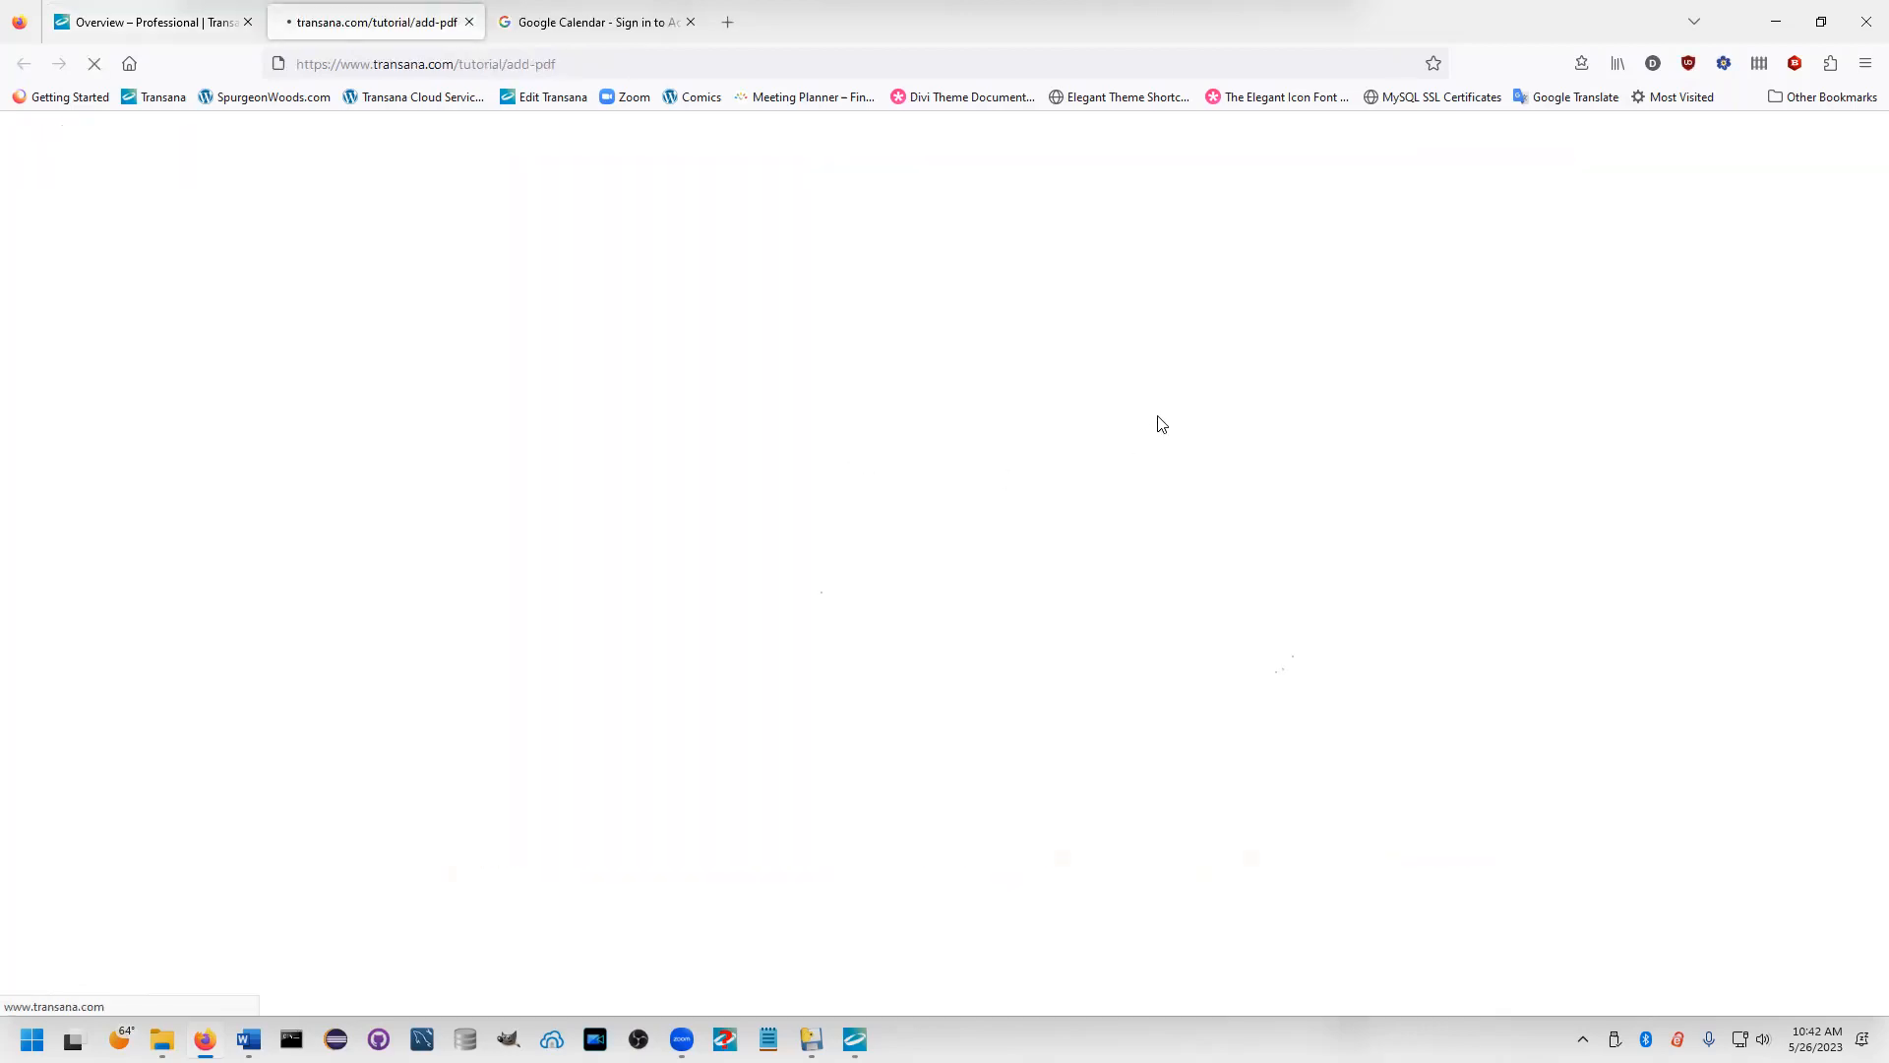
scroll(1201, 546, "down", 3)
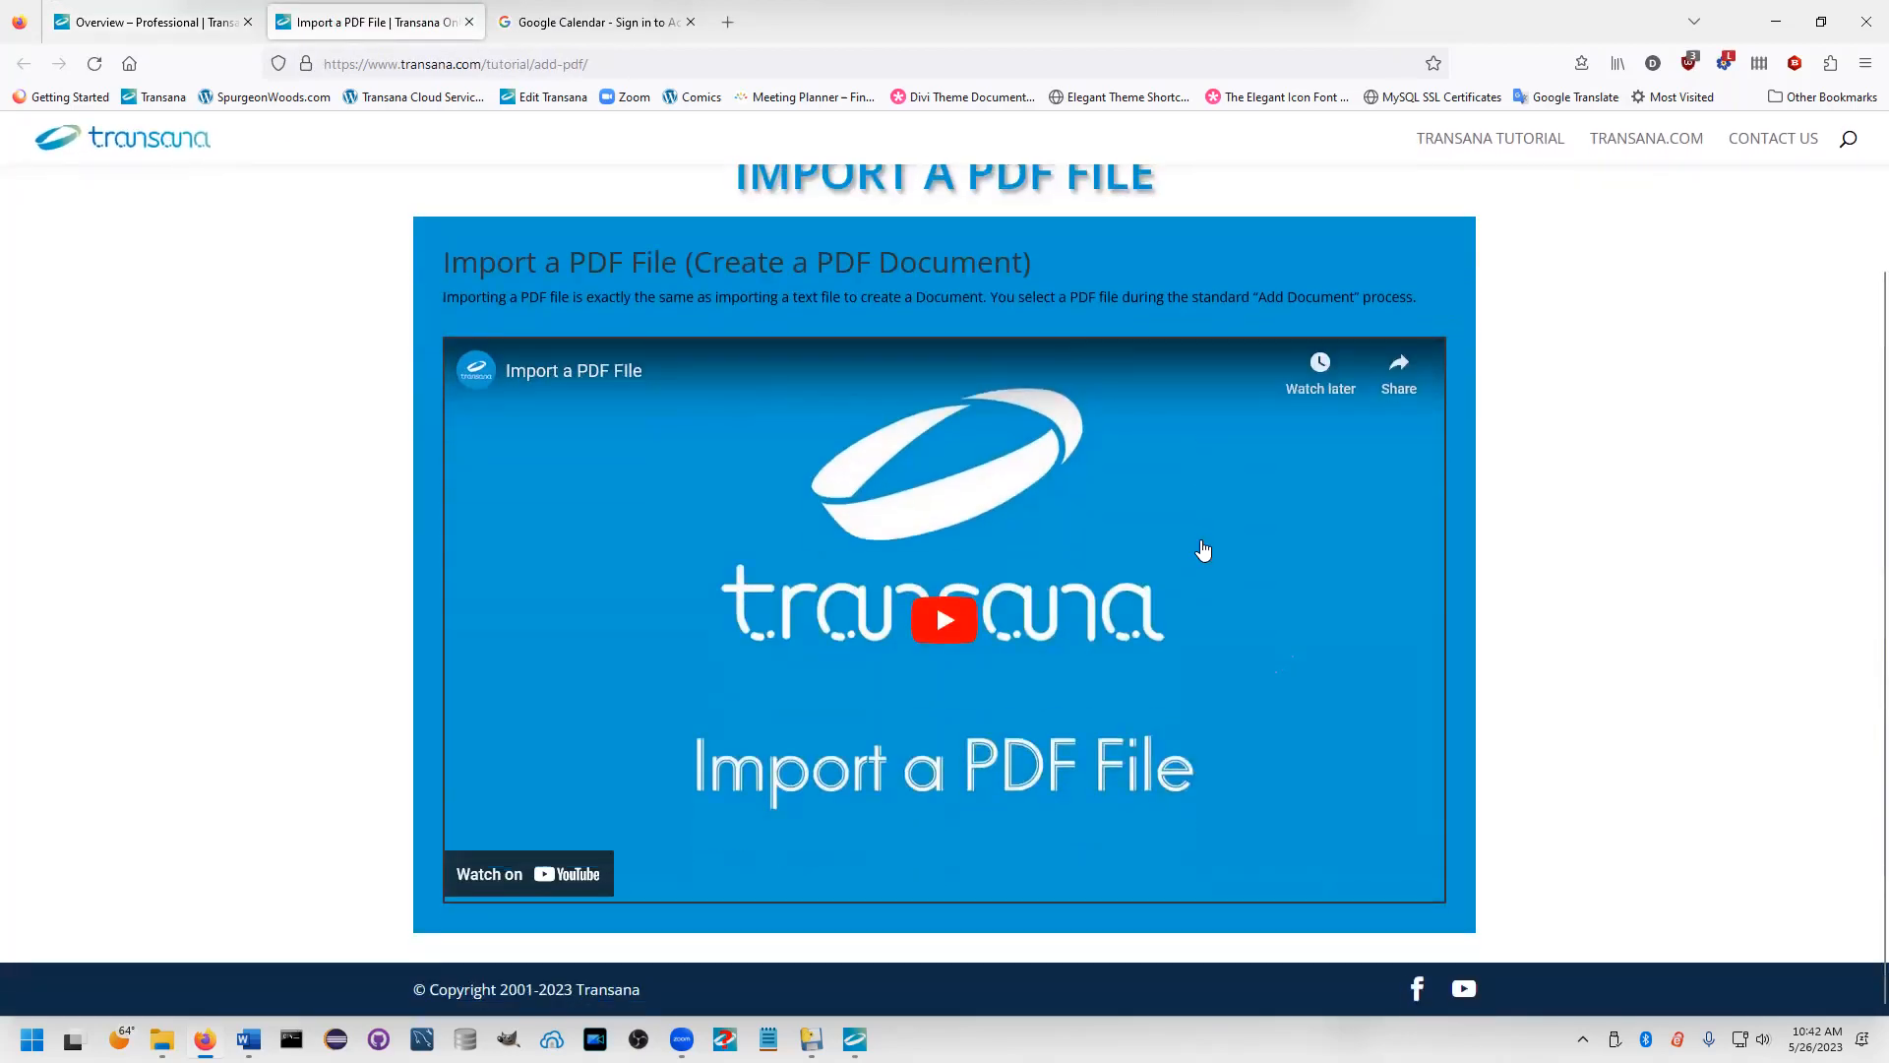
scroll(1200, 546, "up", 3)
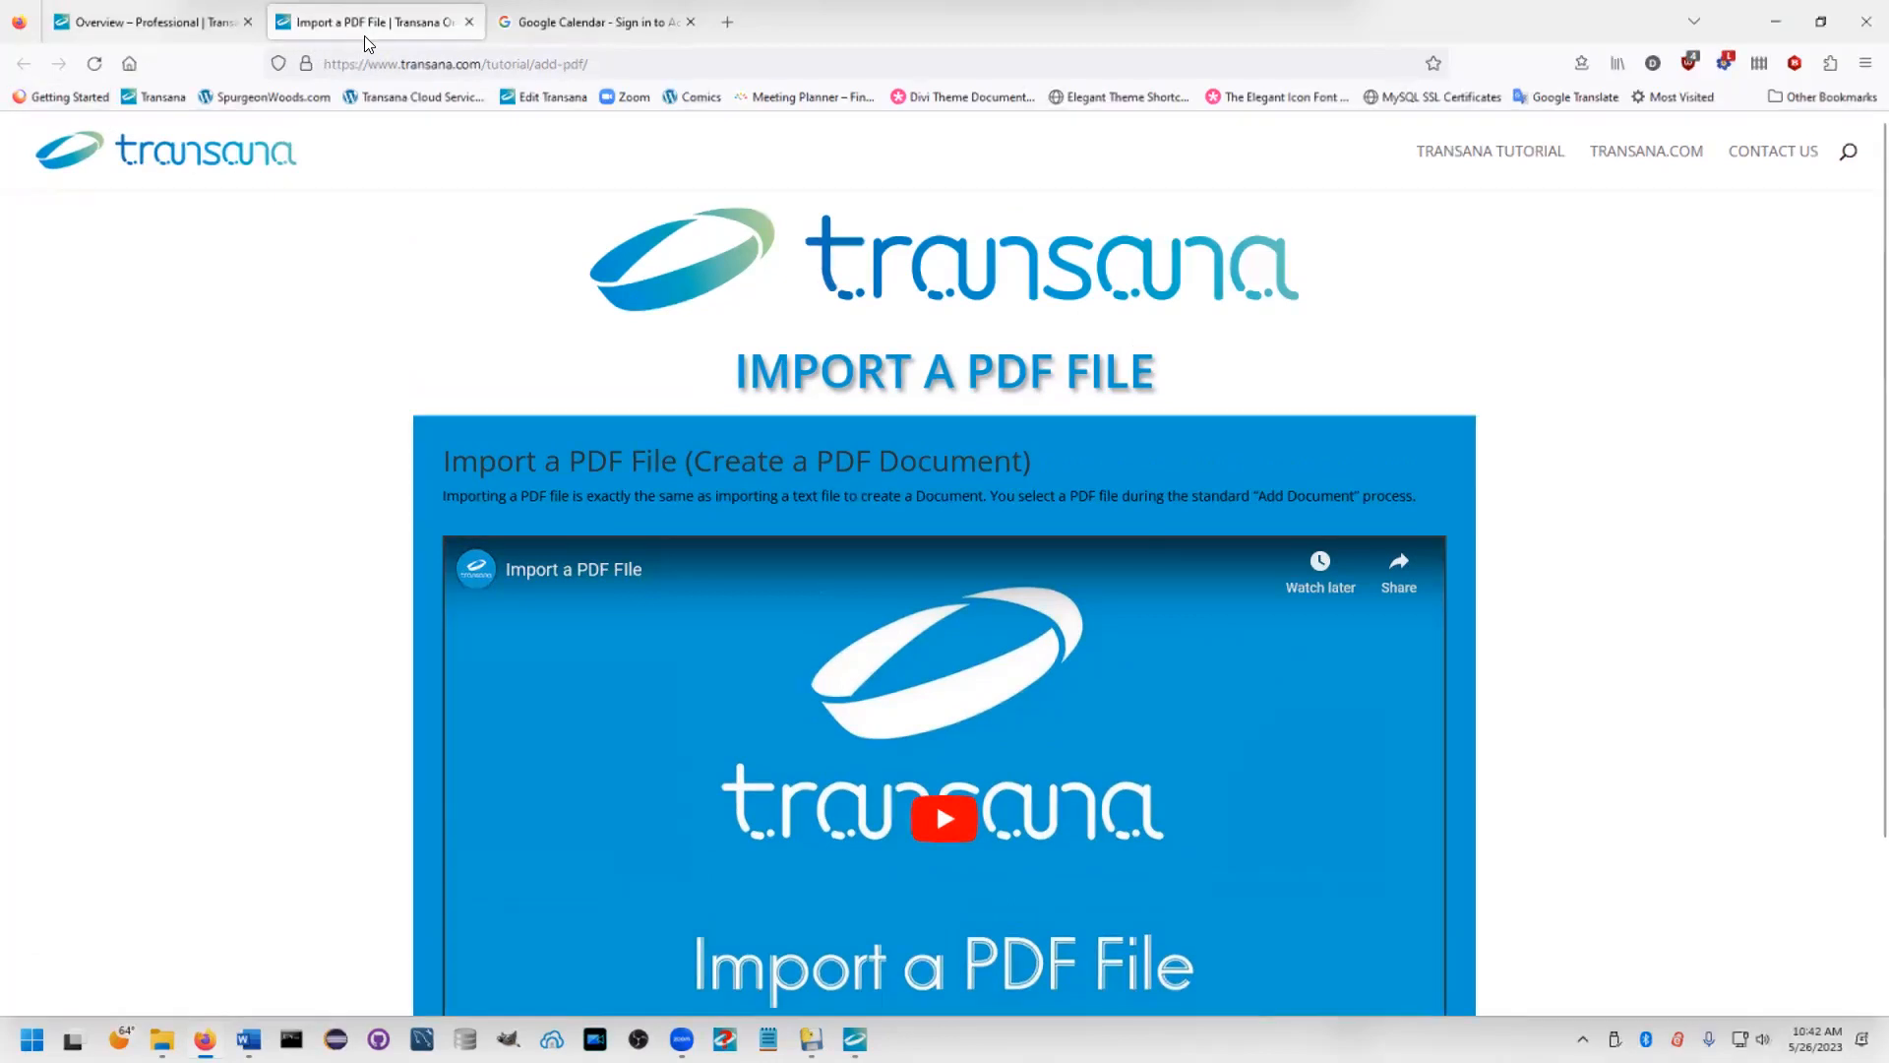
left_click(214, 27)
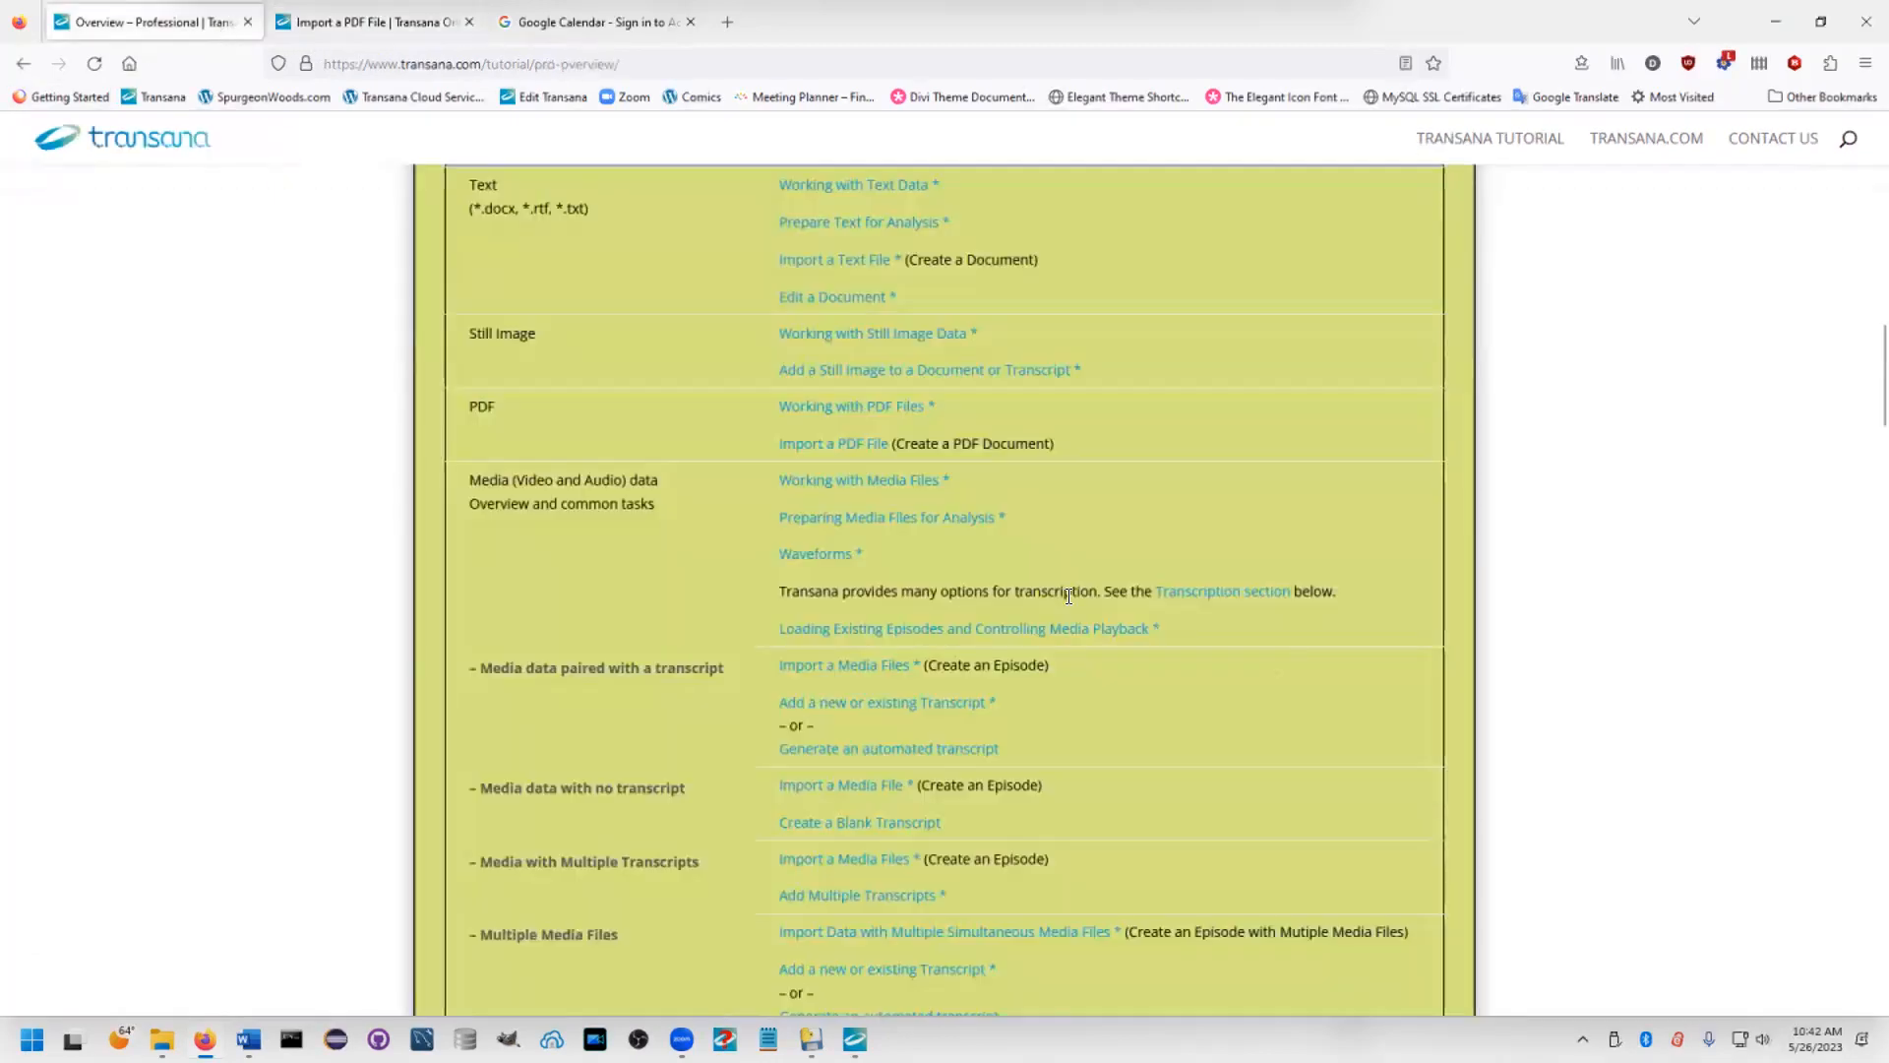
Examine the overview's Transcription, Preparing for Analysis, and Making Selections topics, including the PDF coding and categorizing links
scroll(1069, 595, "down", 10)
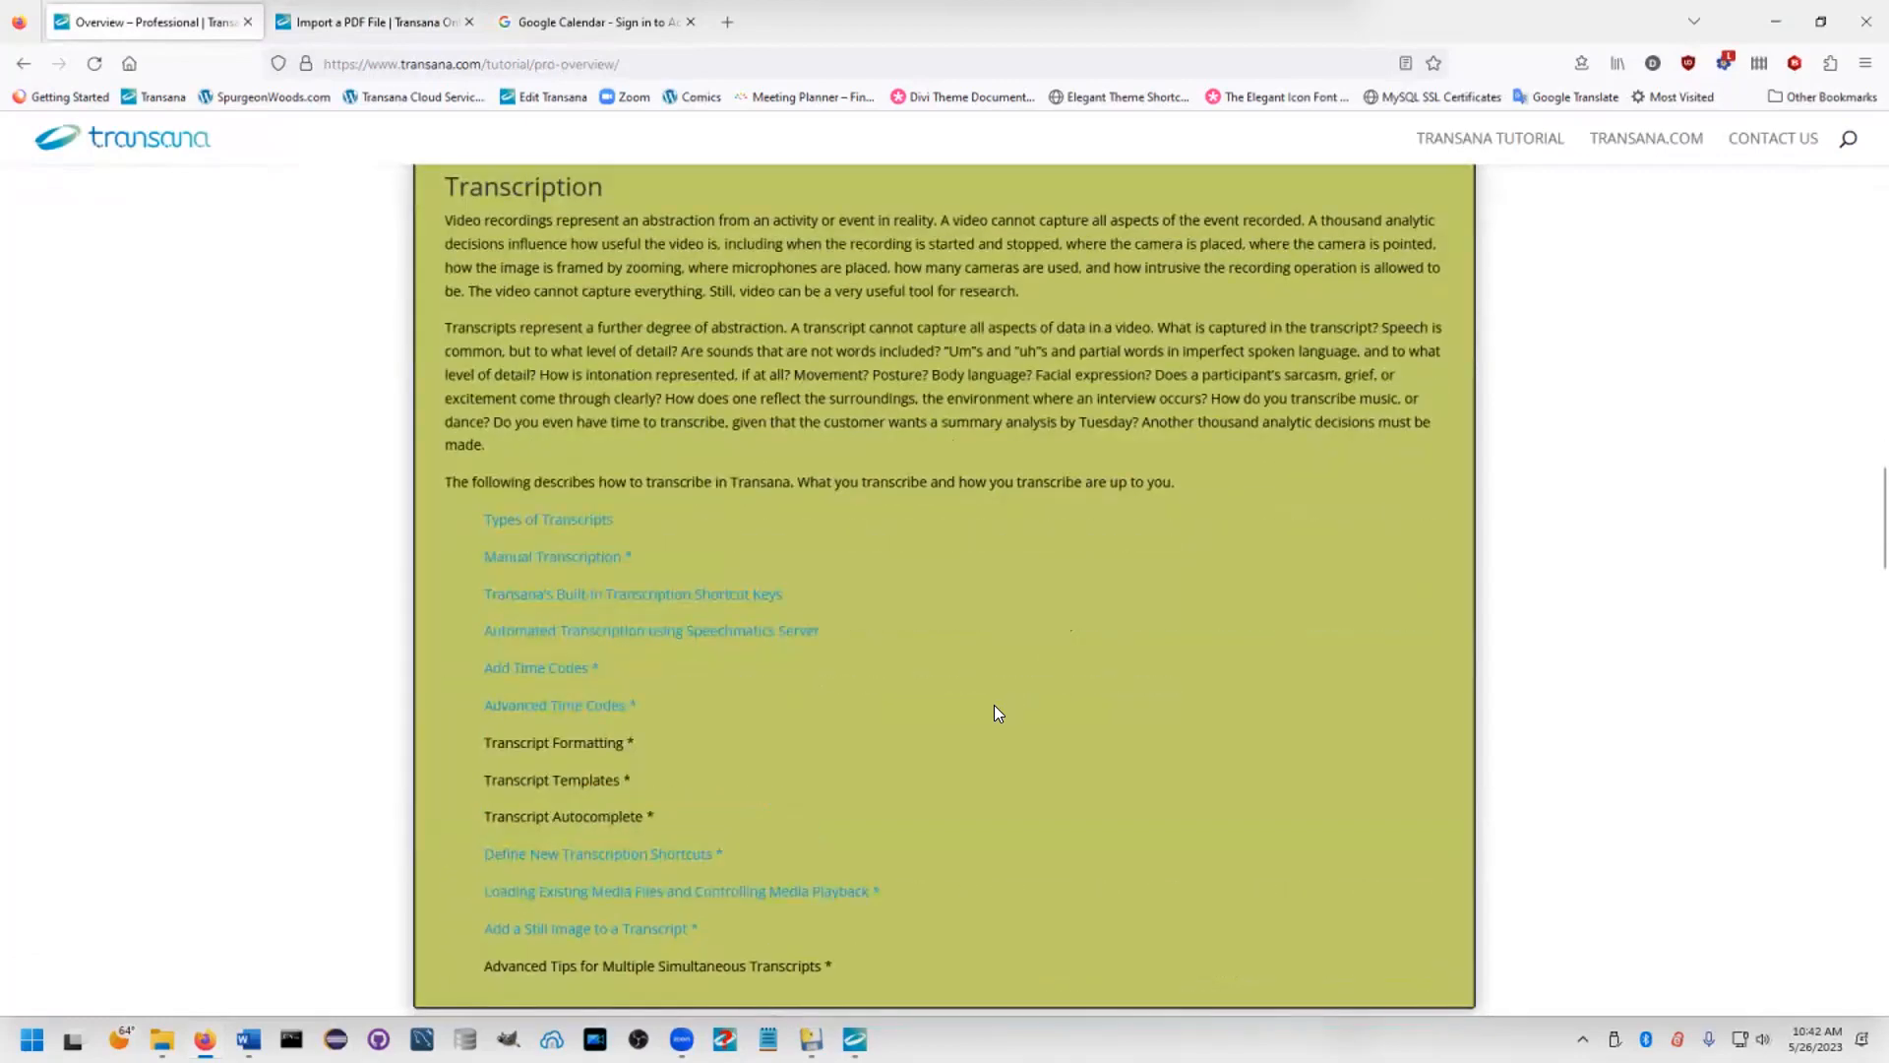
scroll(993, 704, "down", 2)
scroll(891, 580, "up", 2)
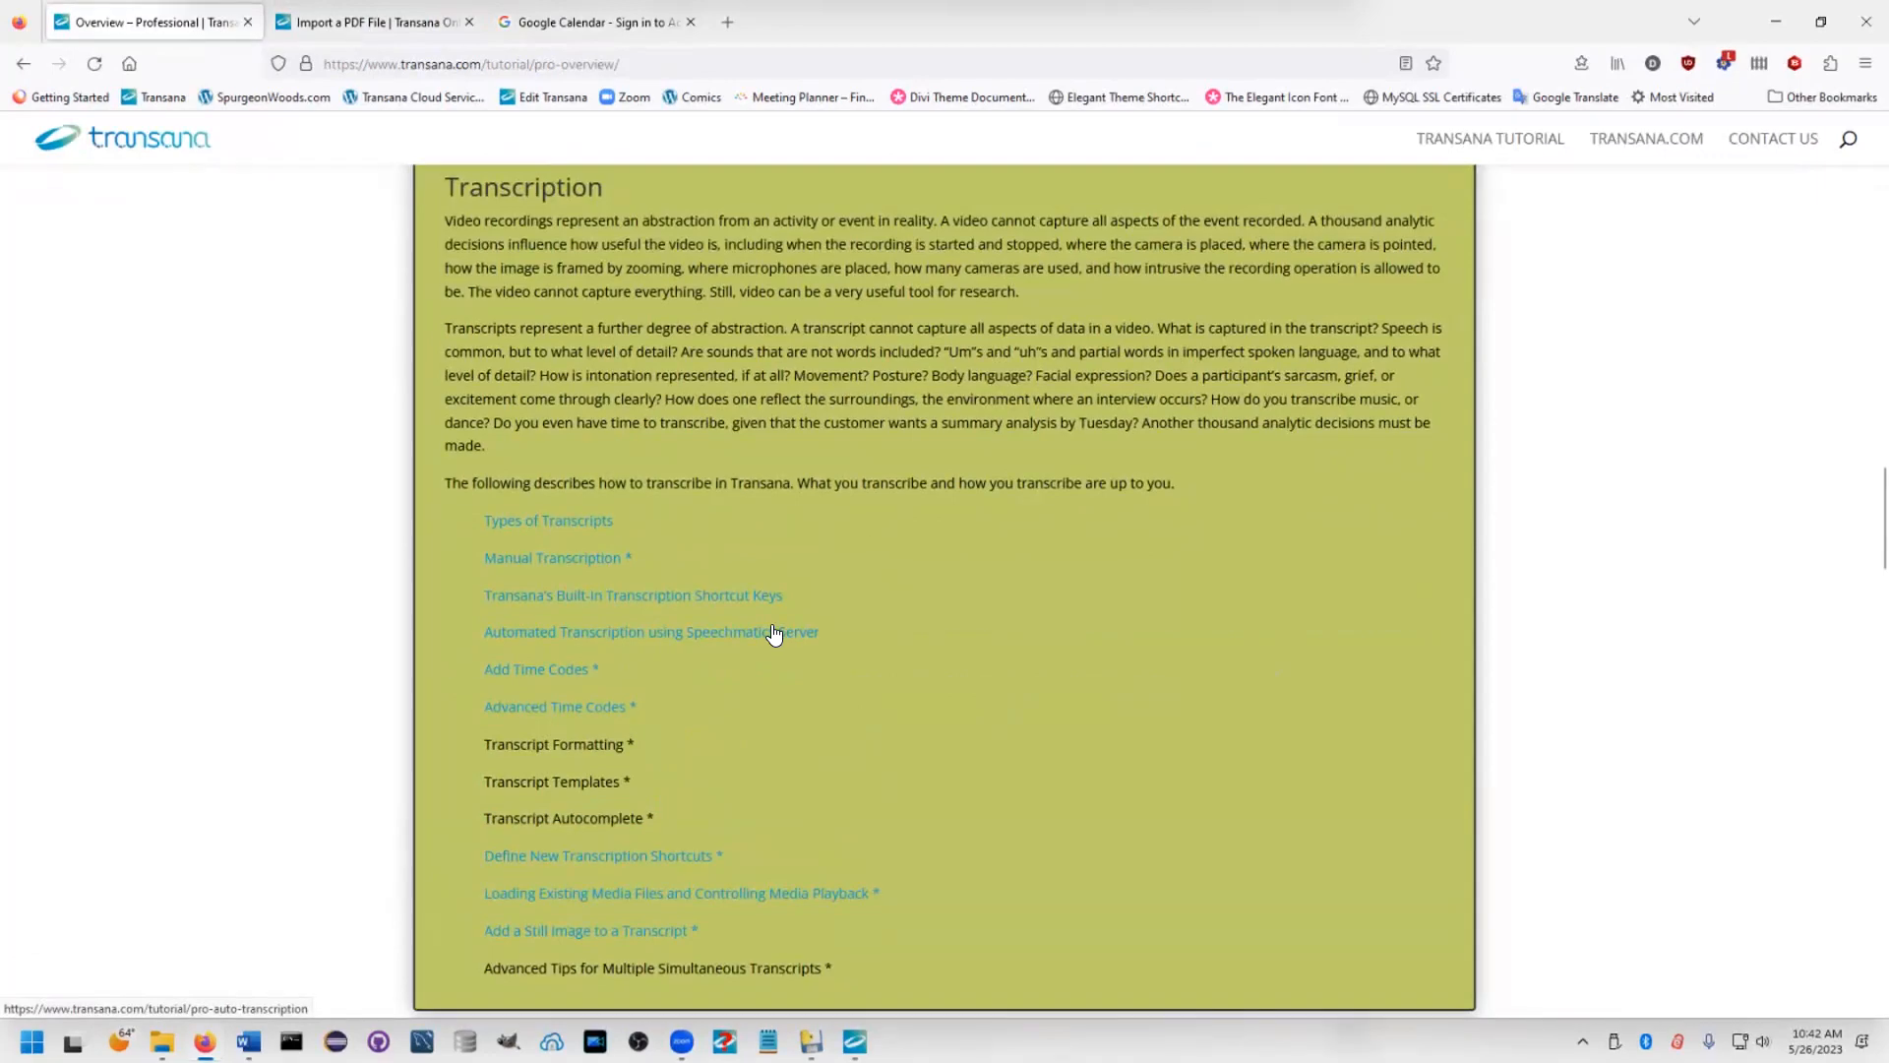
scroll(773, 633, "down", 3)
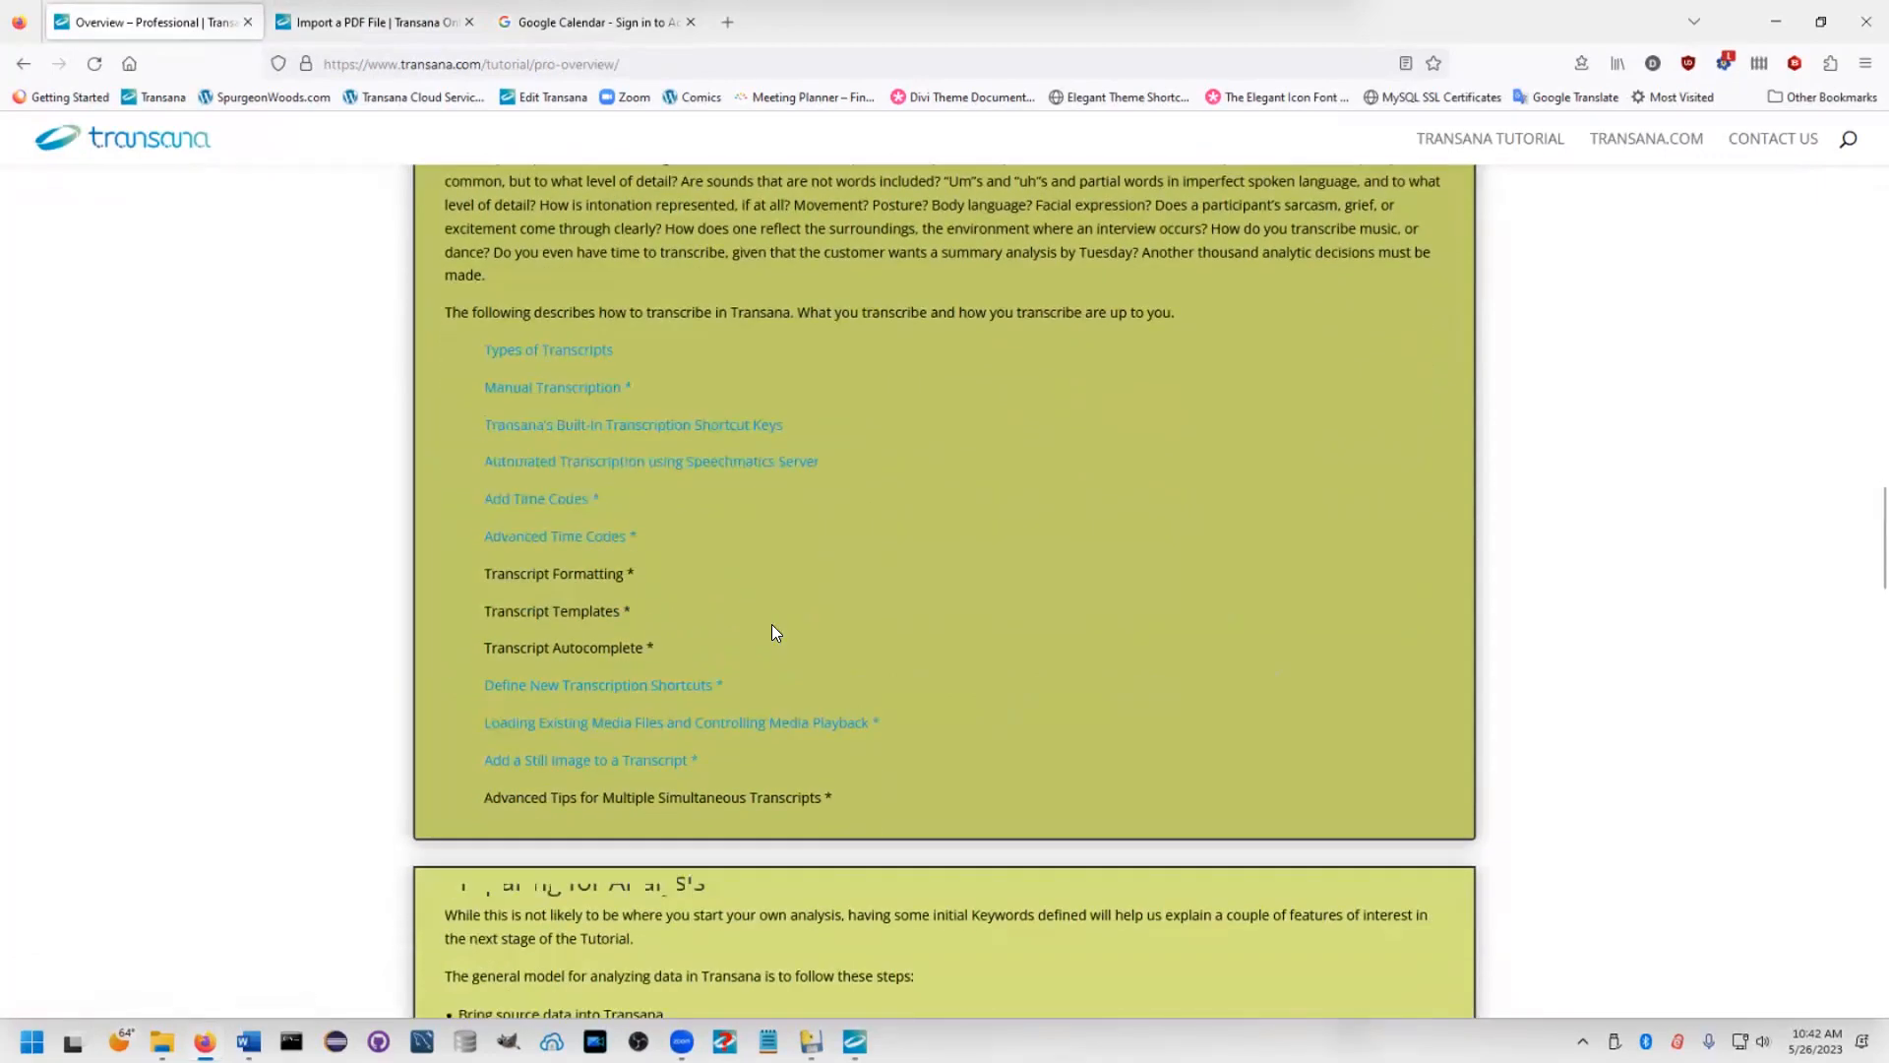
scroll(773, 625, "down", 10)
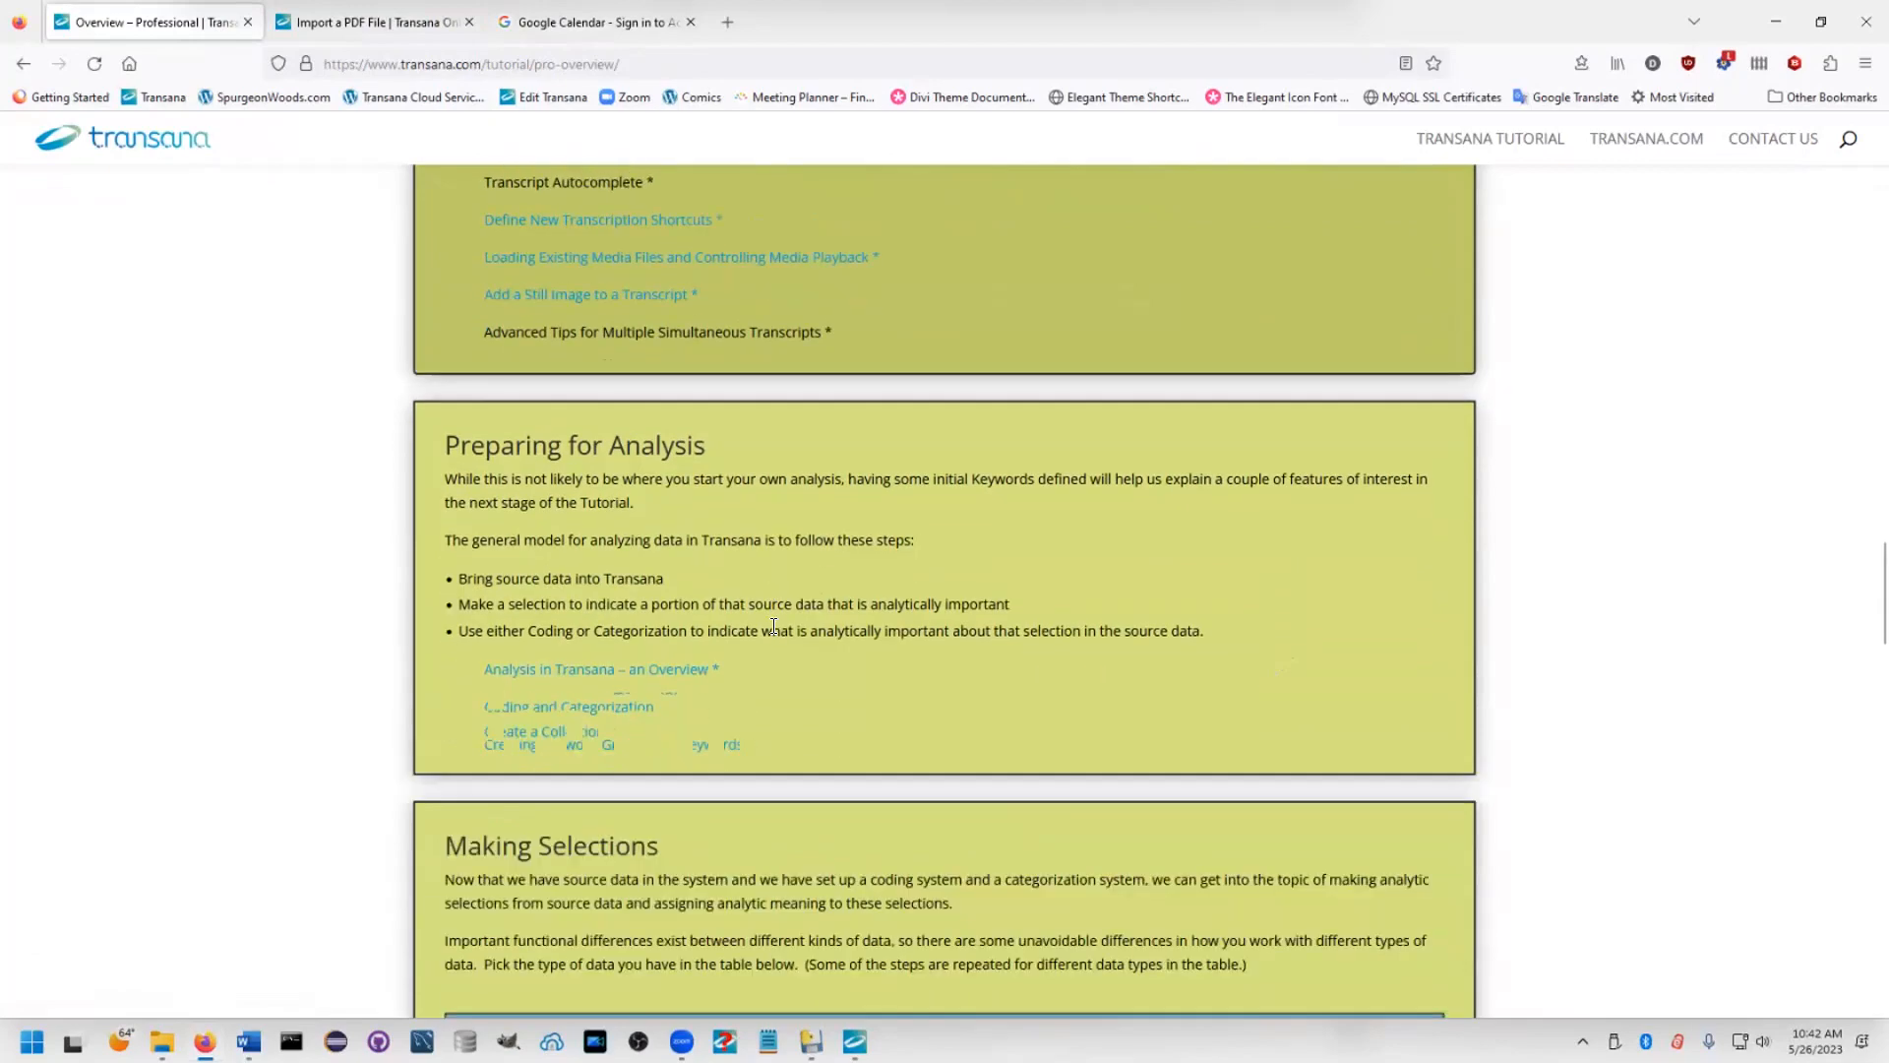
scroll(581, 314, "up", 2)
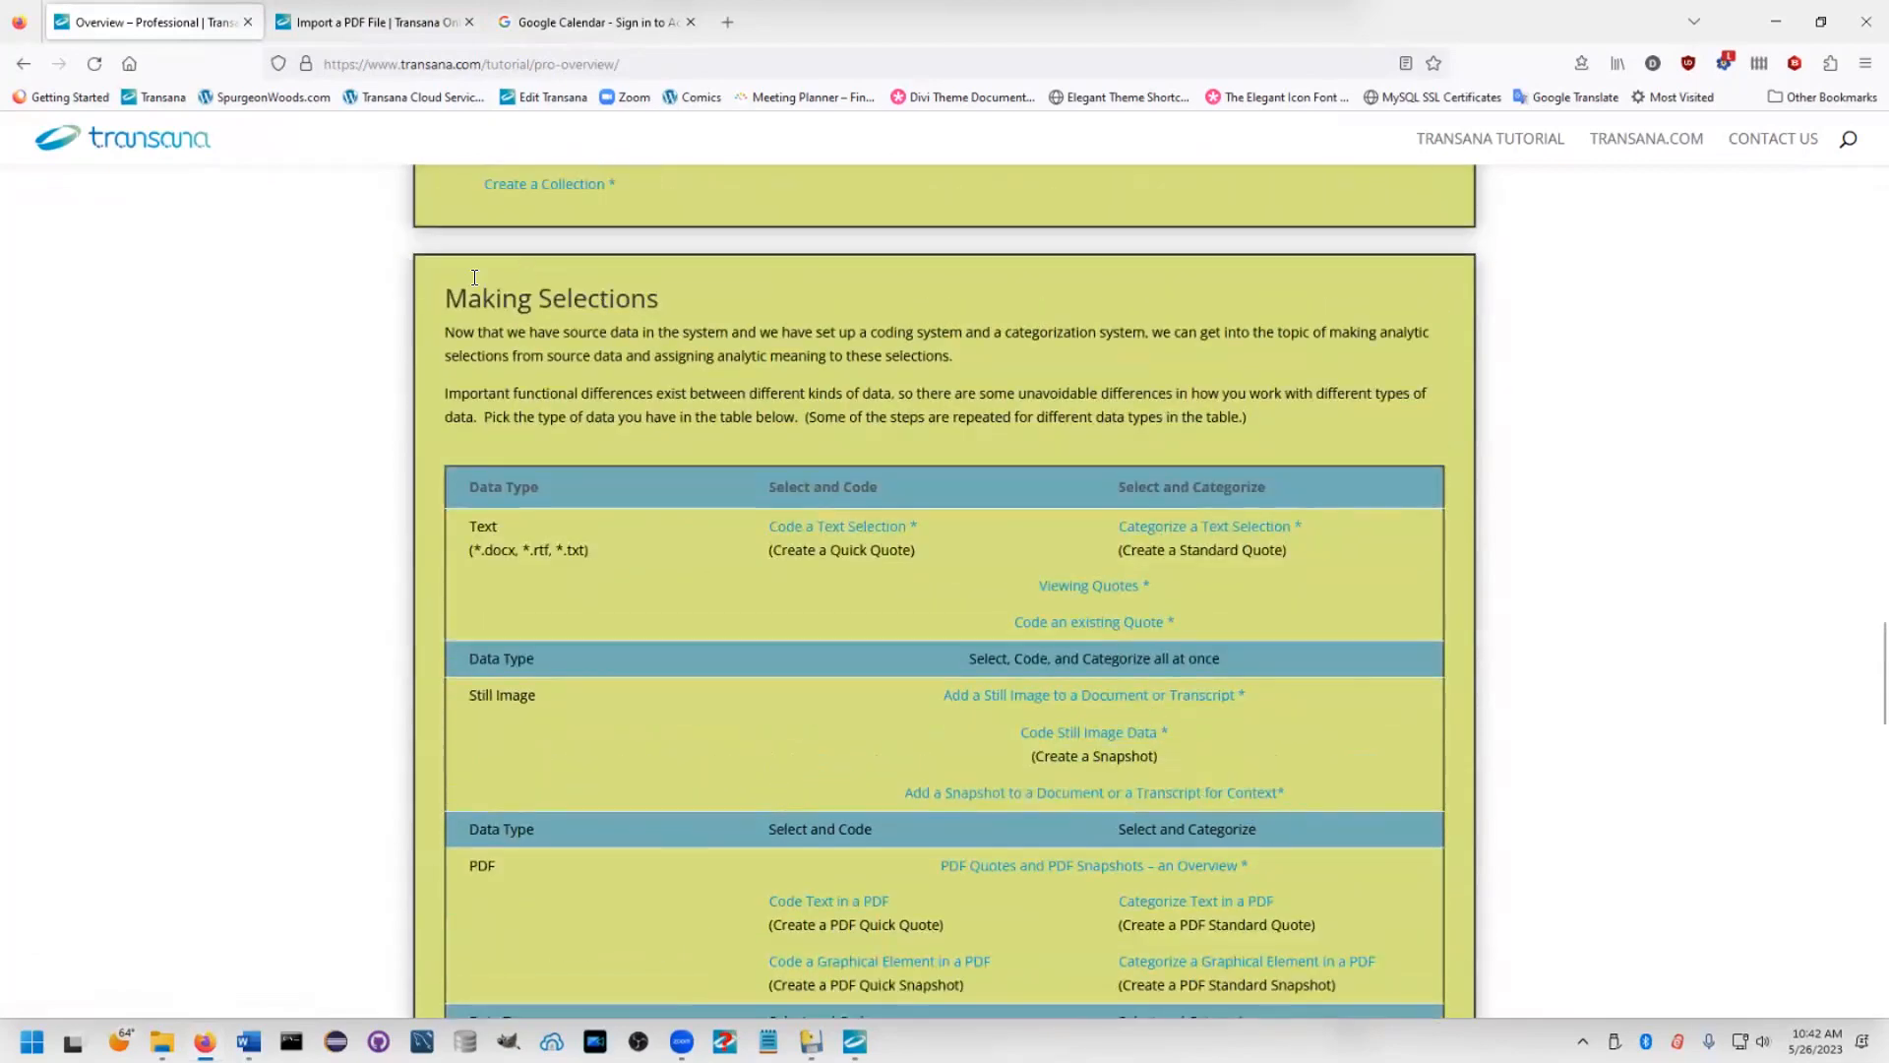
scroll(590, 556, "down", 4)
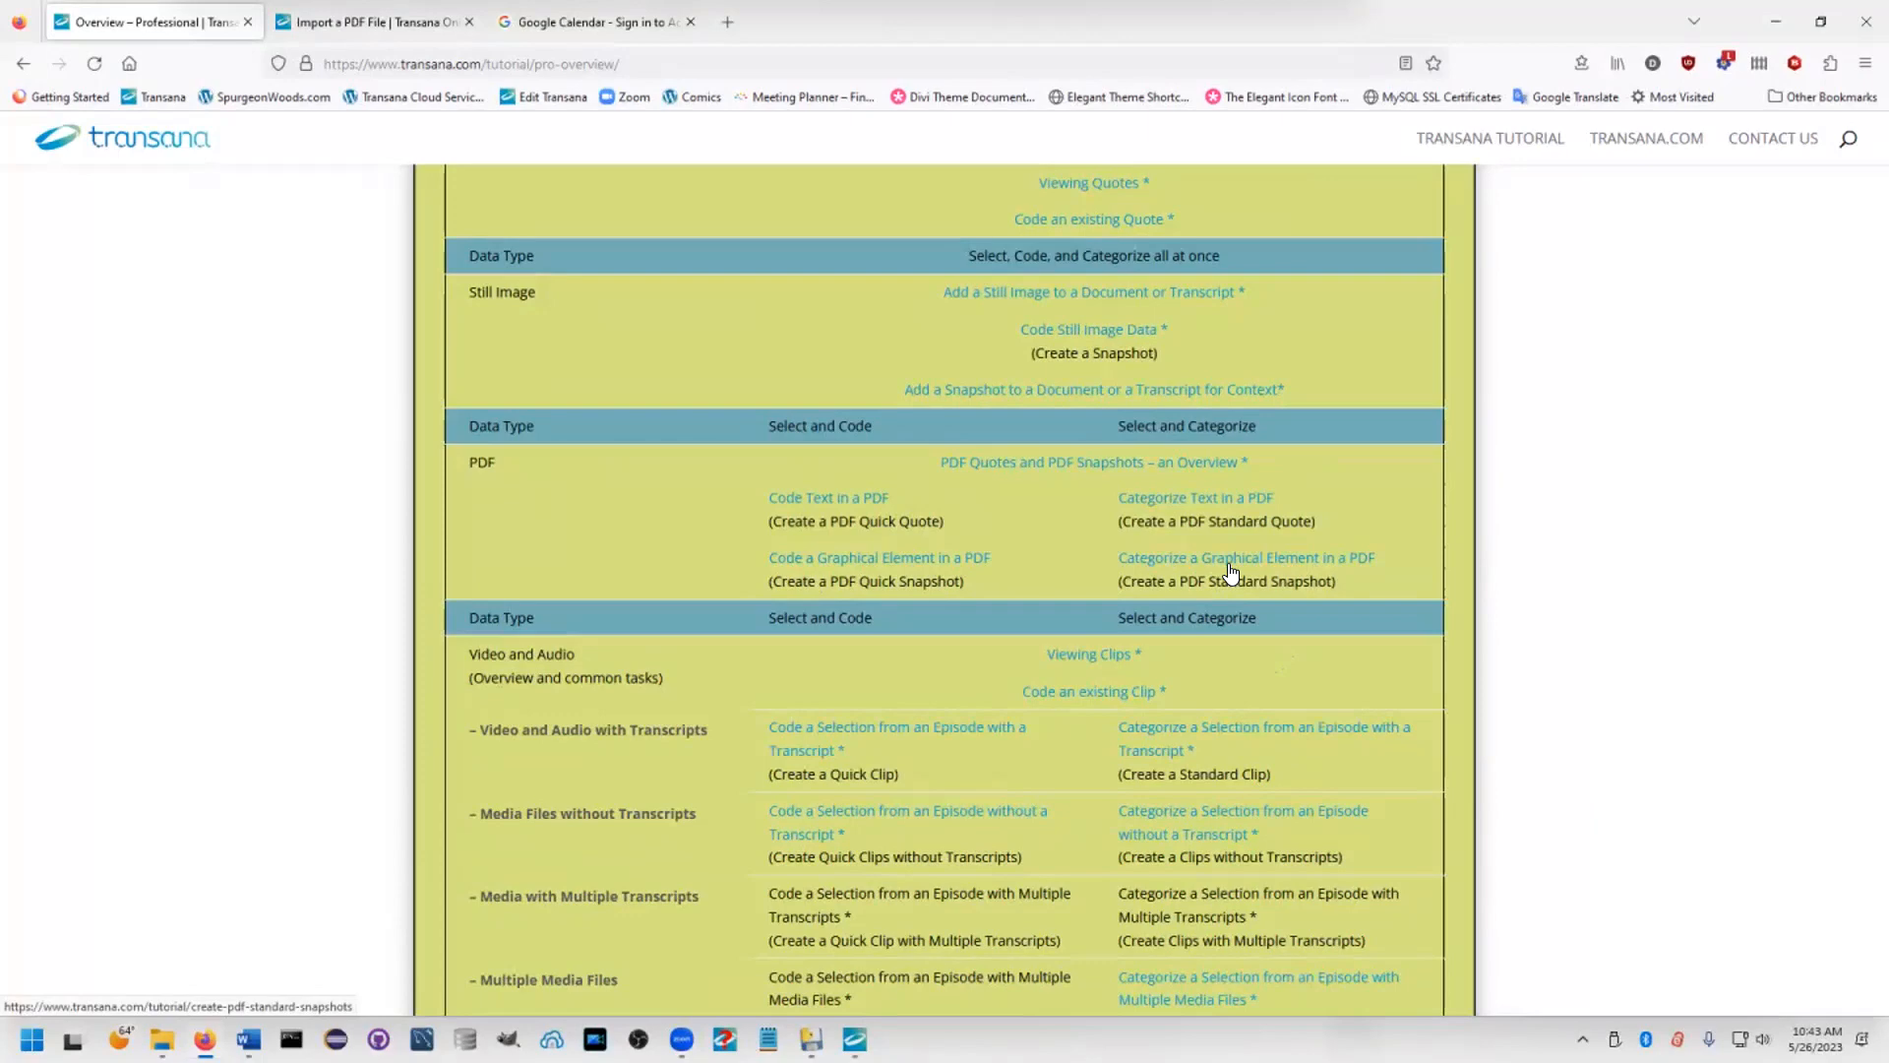
Go back over the overview's sections from Making Selections up to the tutorial introduction and the First-Time Visitors notes
scroll(1230, 571, "up", 10)
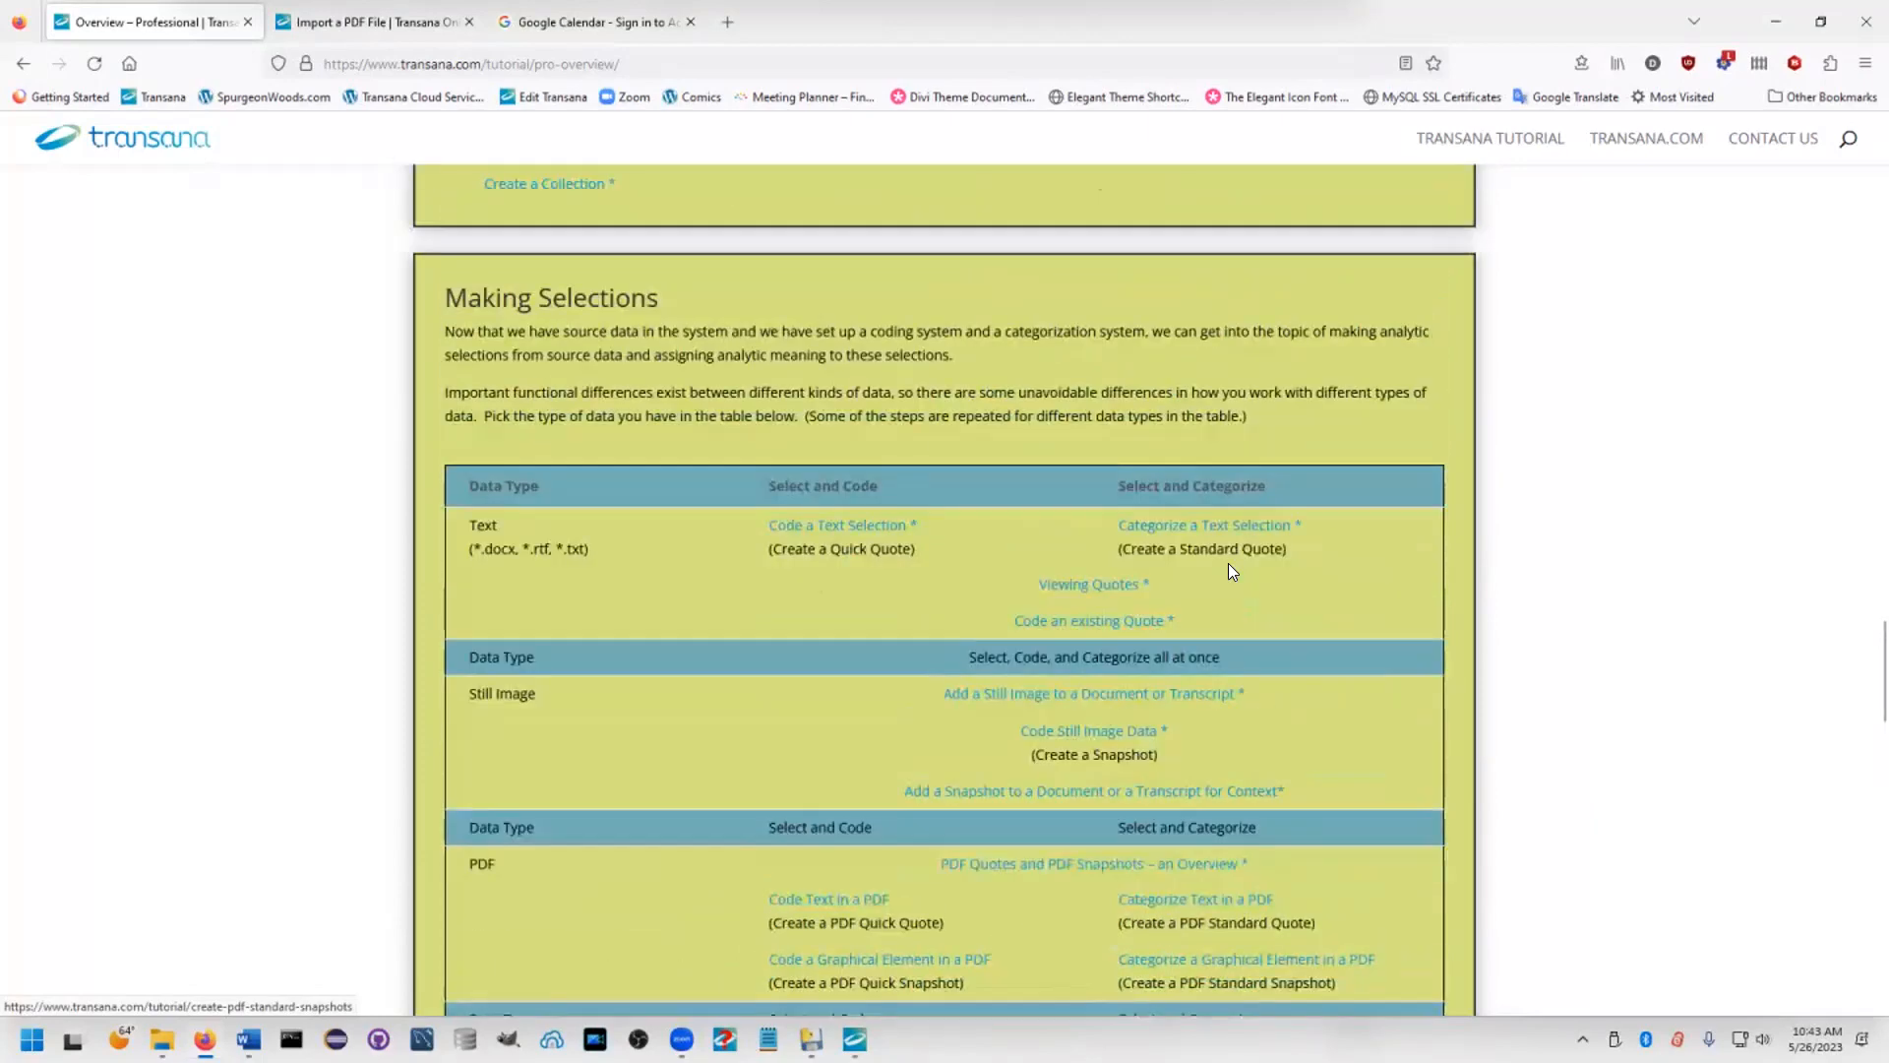
scroll(1229, 565, "up", 3)
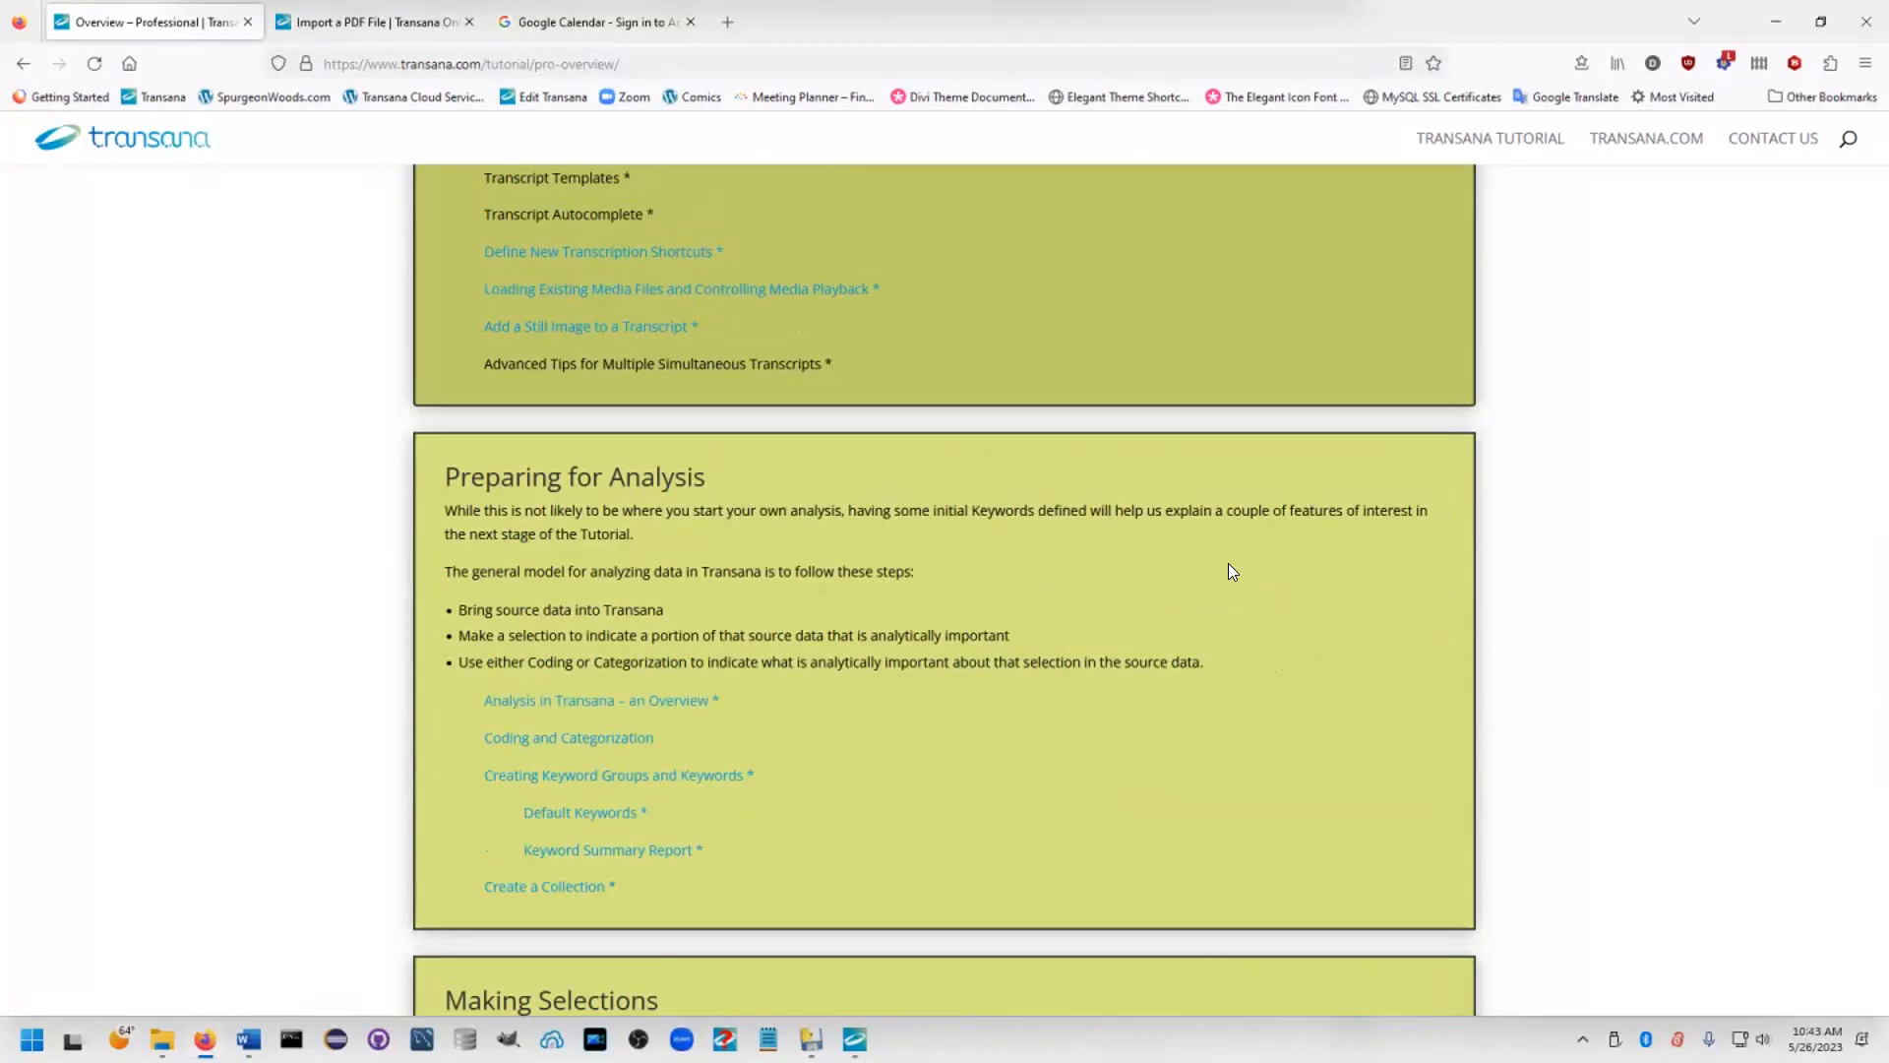
scroll(1230, 570, "down", 7)
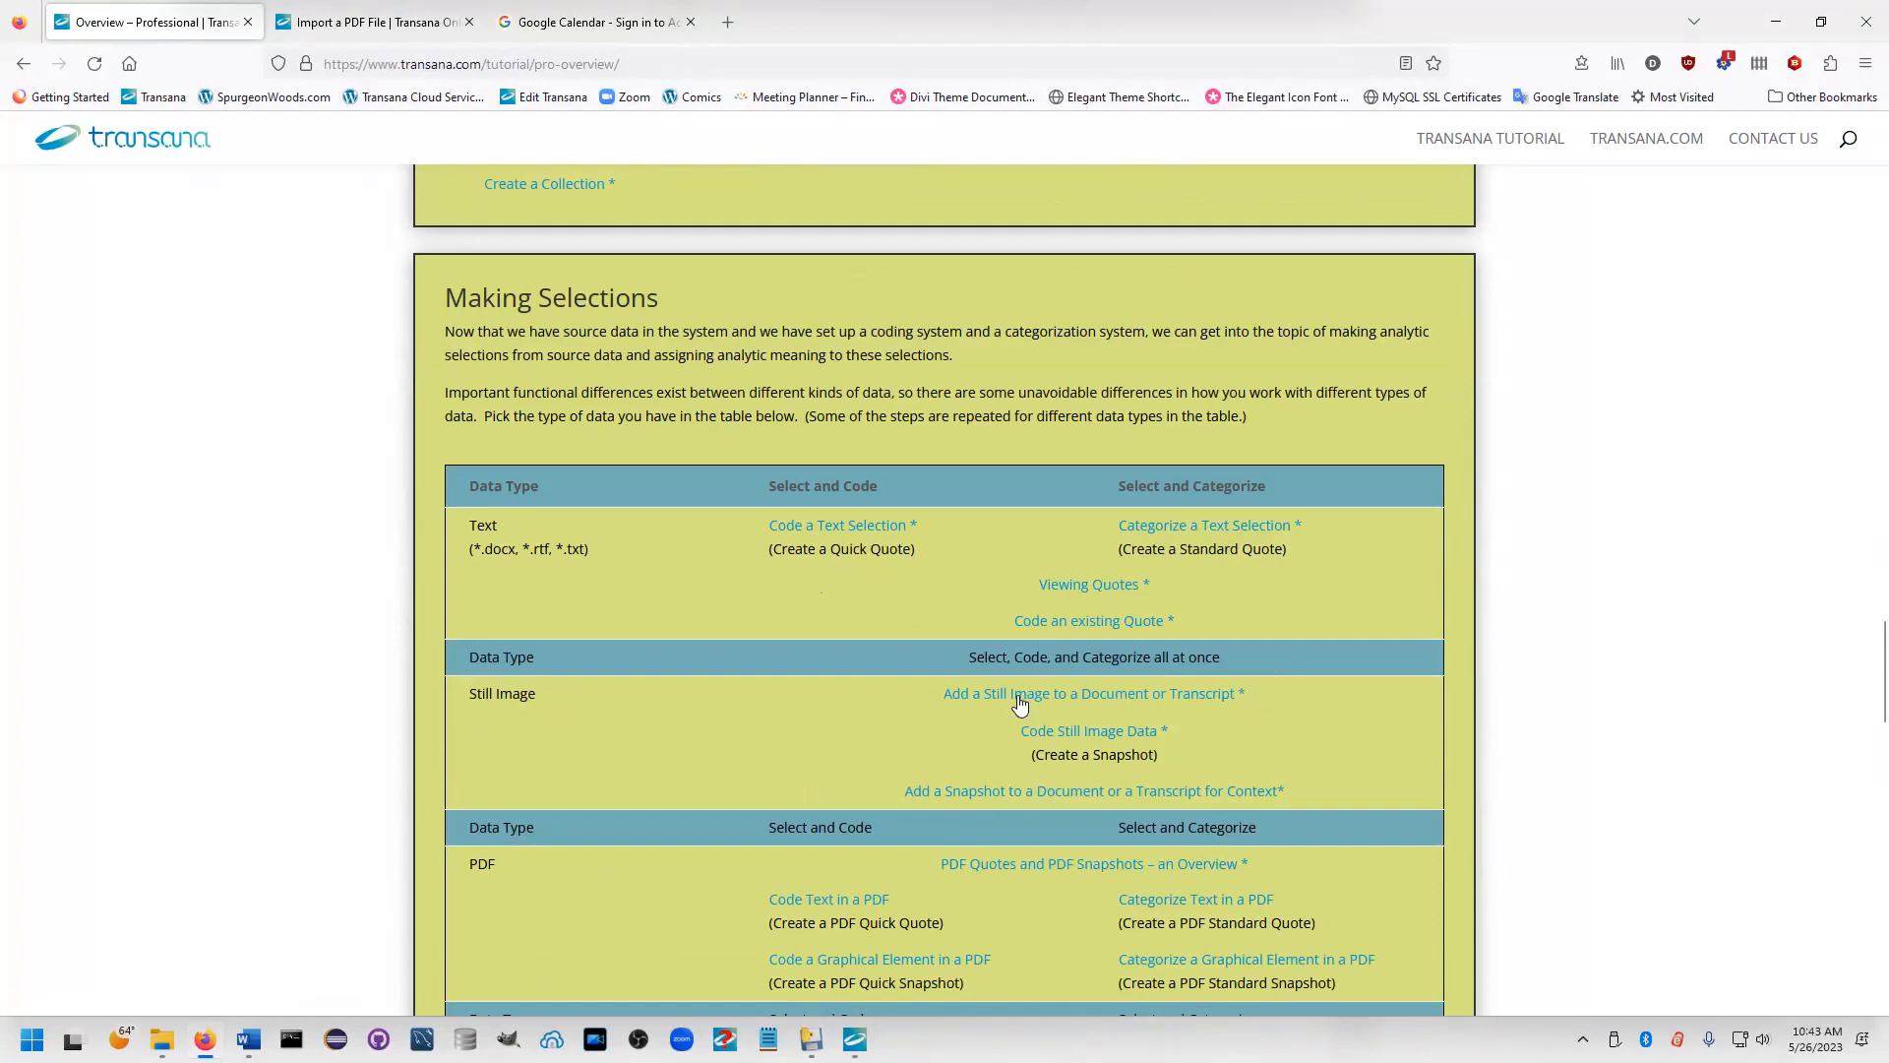
scroll(1051, 761, "up", 8)
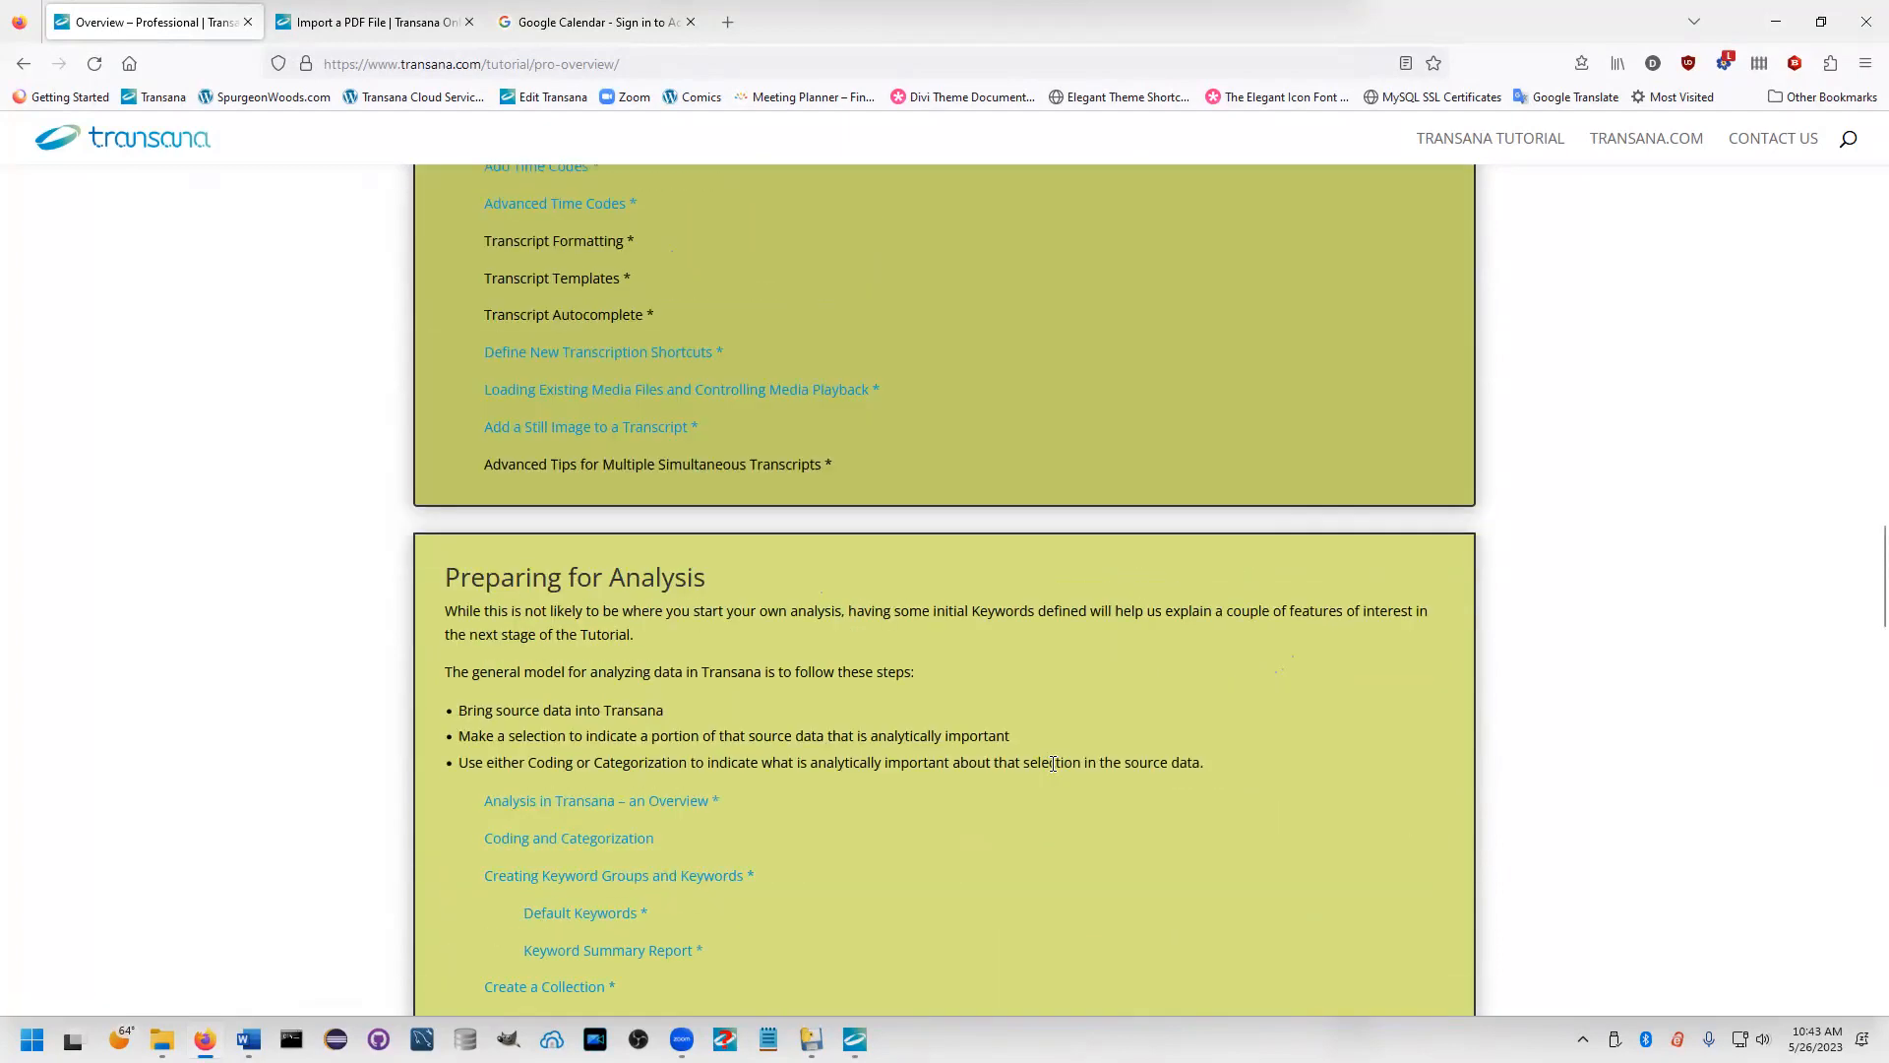
scroll(1052, 764, "up", 7)
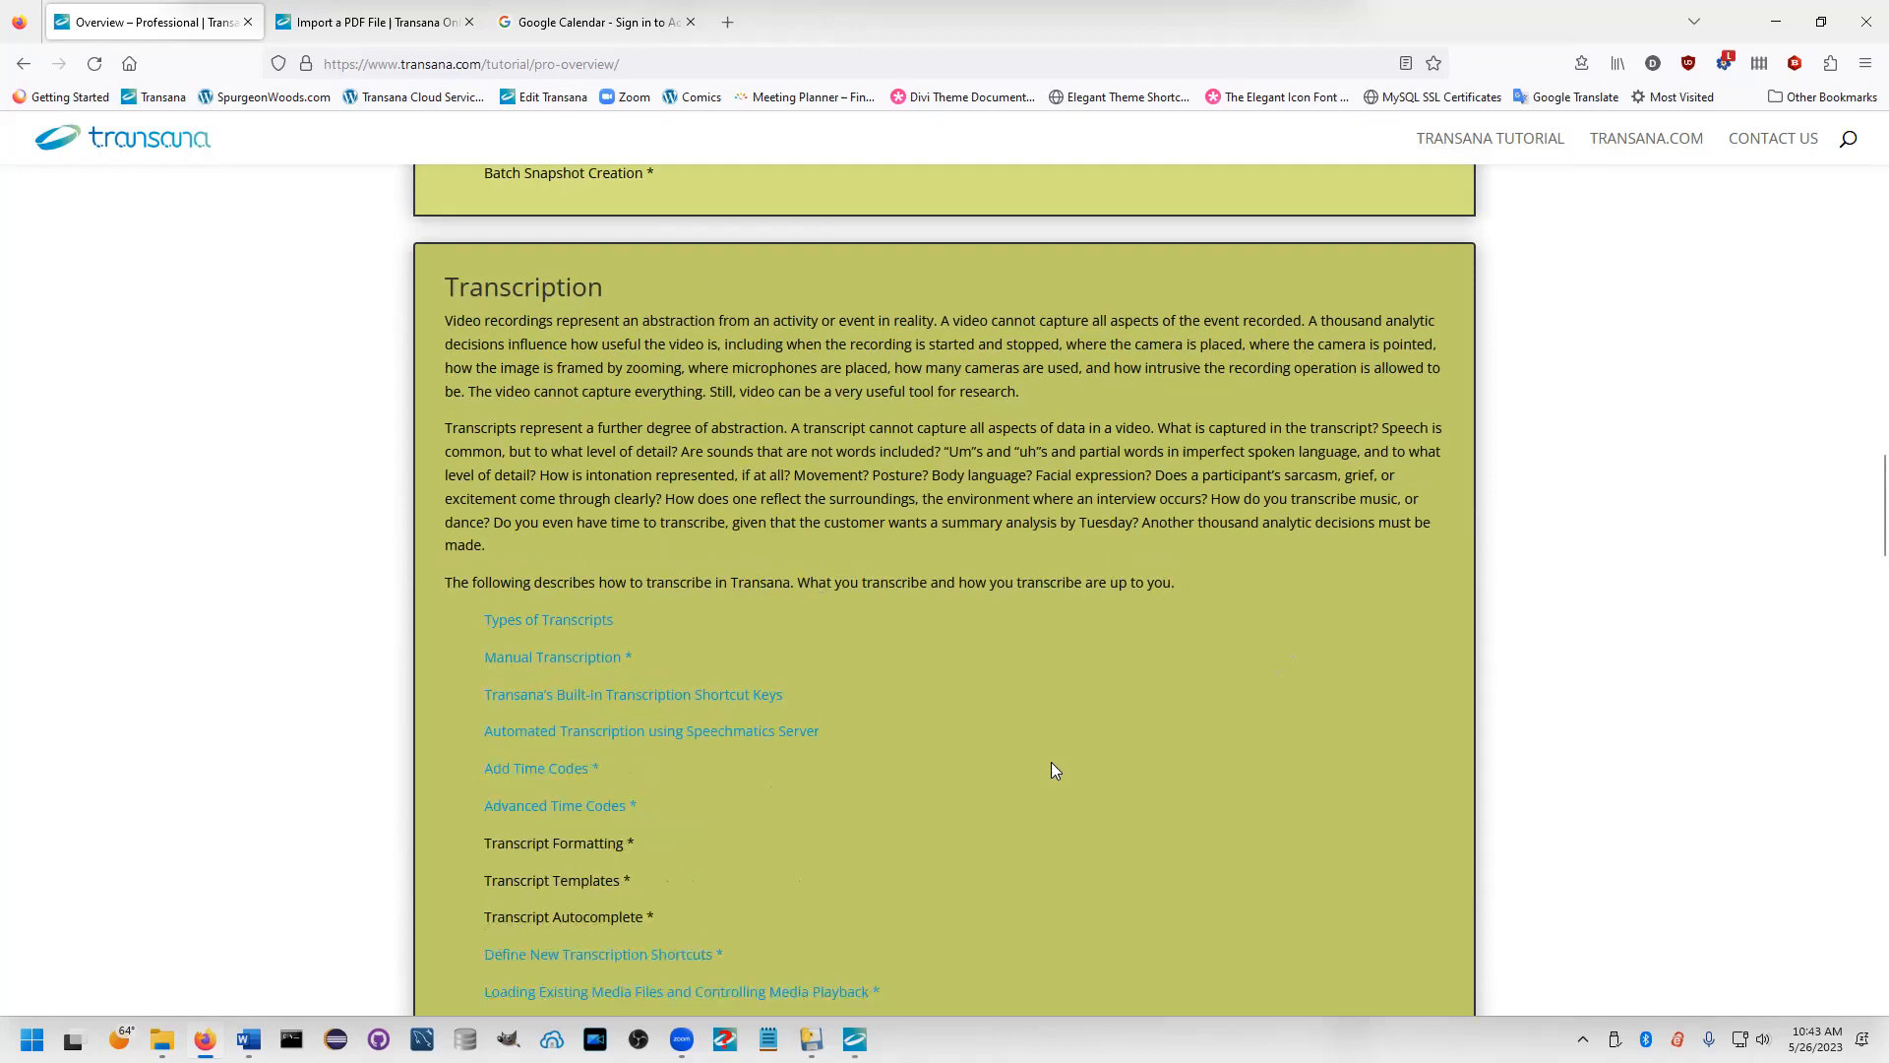
scroll(1050, 762, "up", 20)
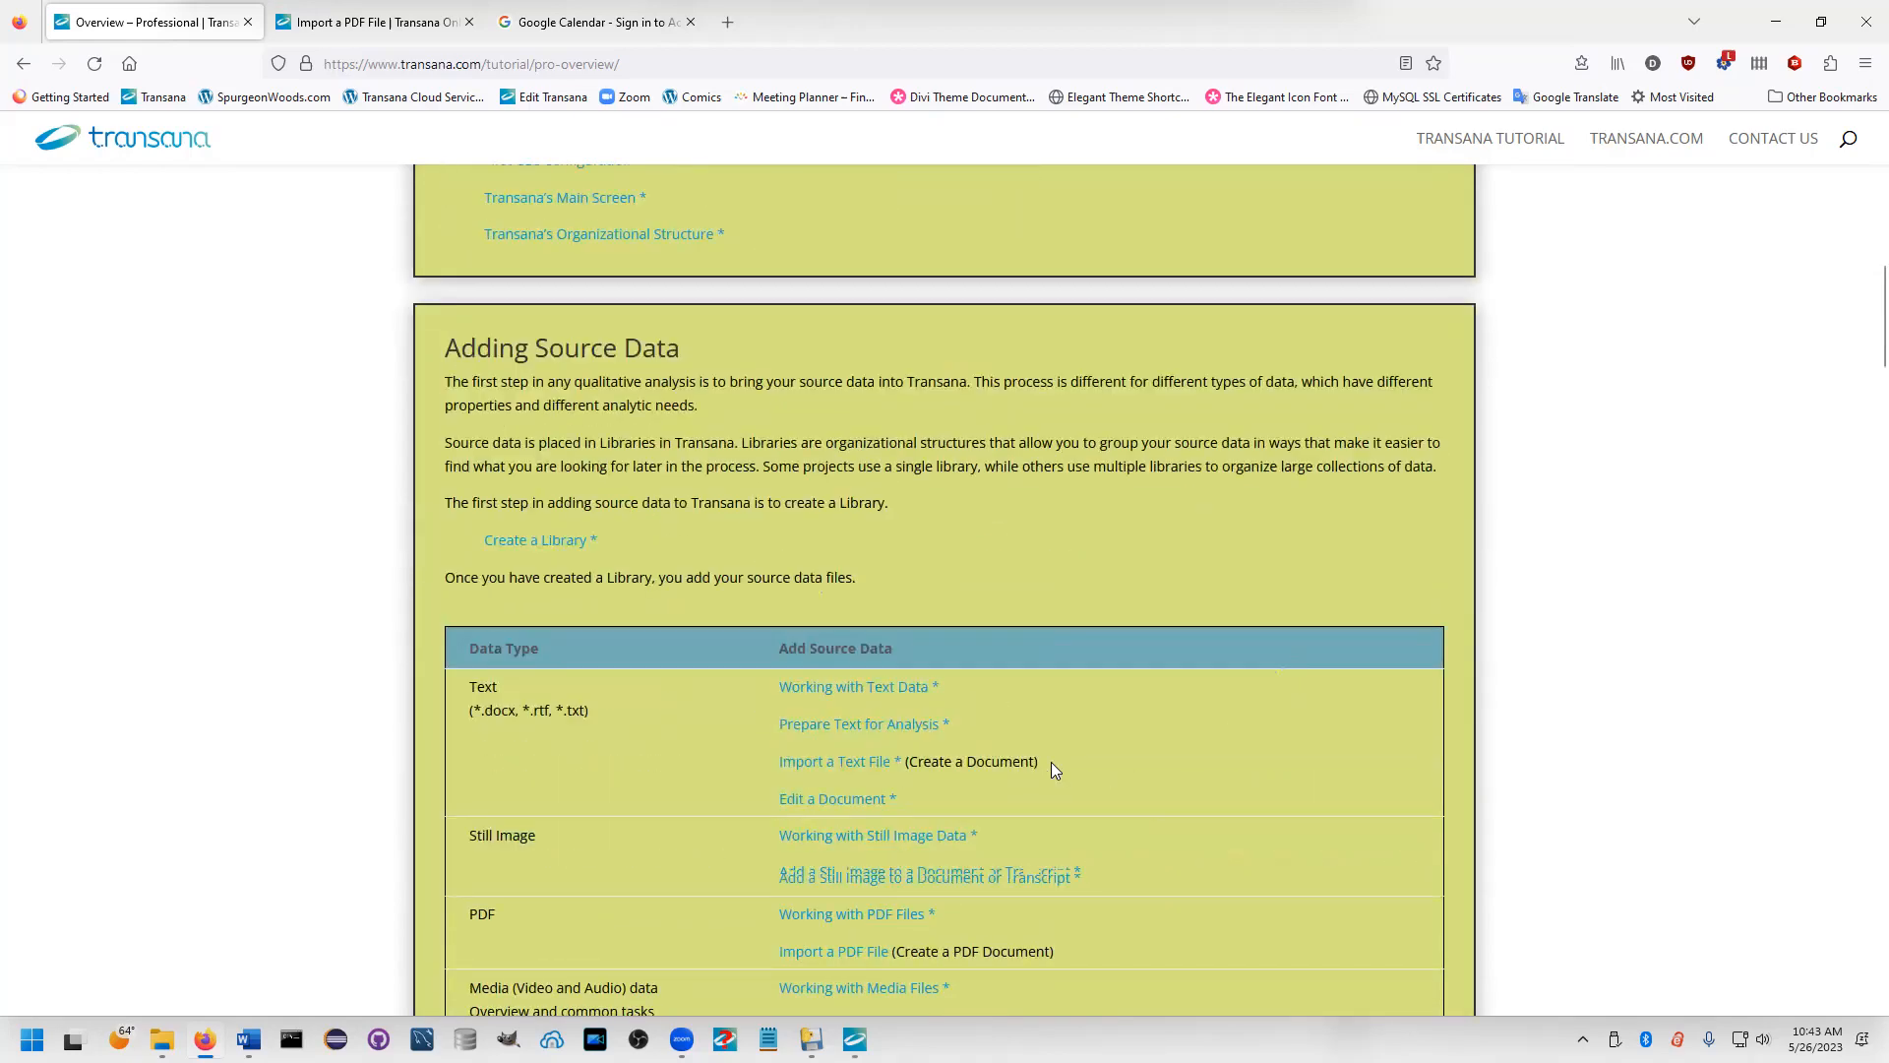
scroll(1051, 762, "up", 7)
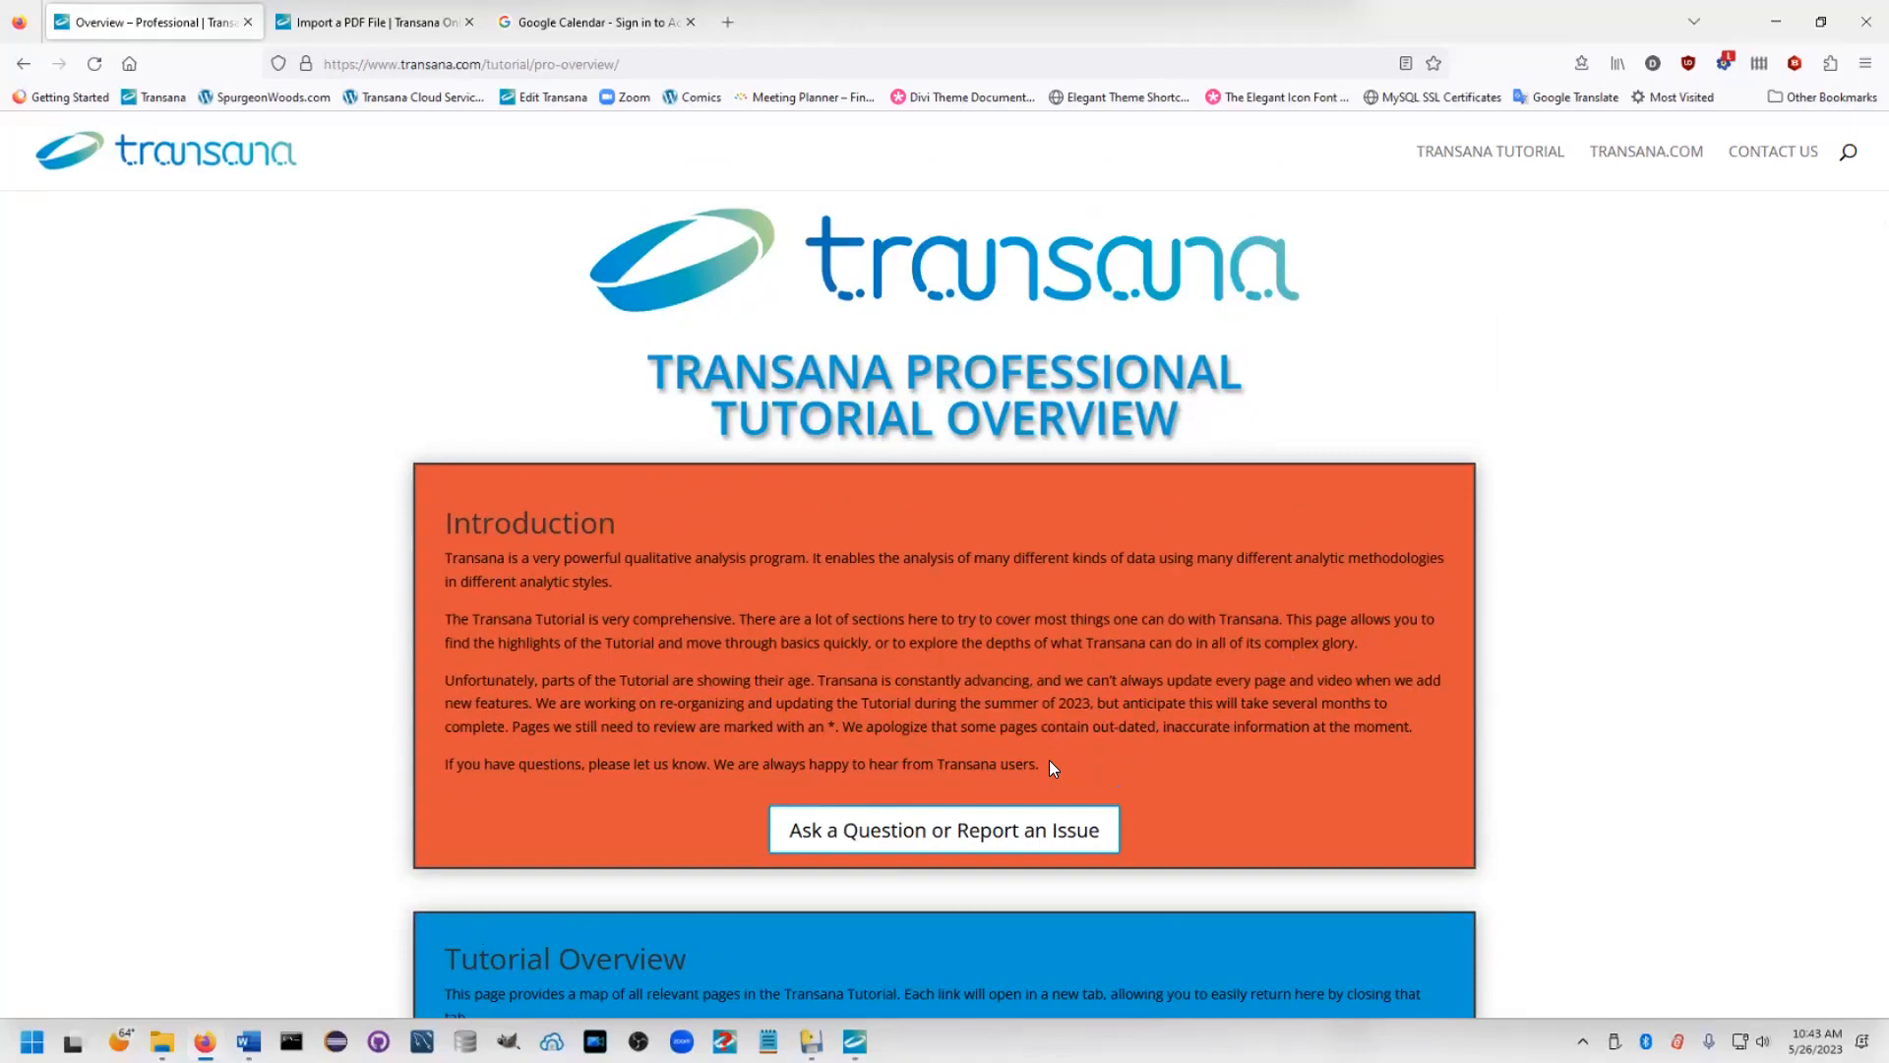
scroll(1049, 762, "down", 8)
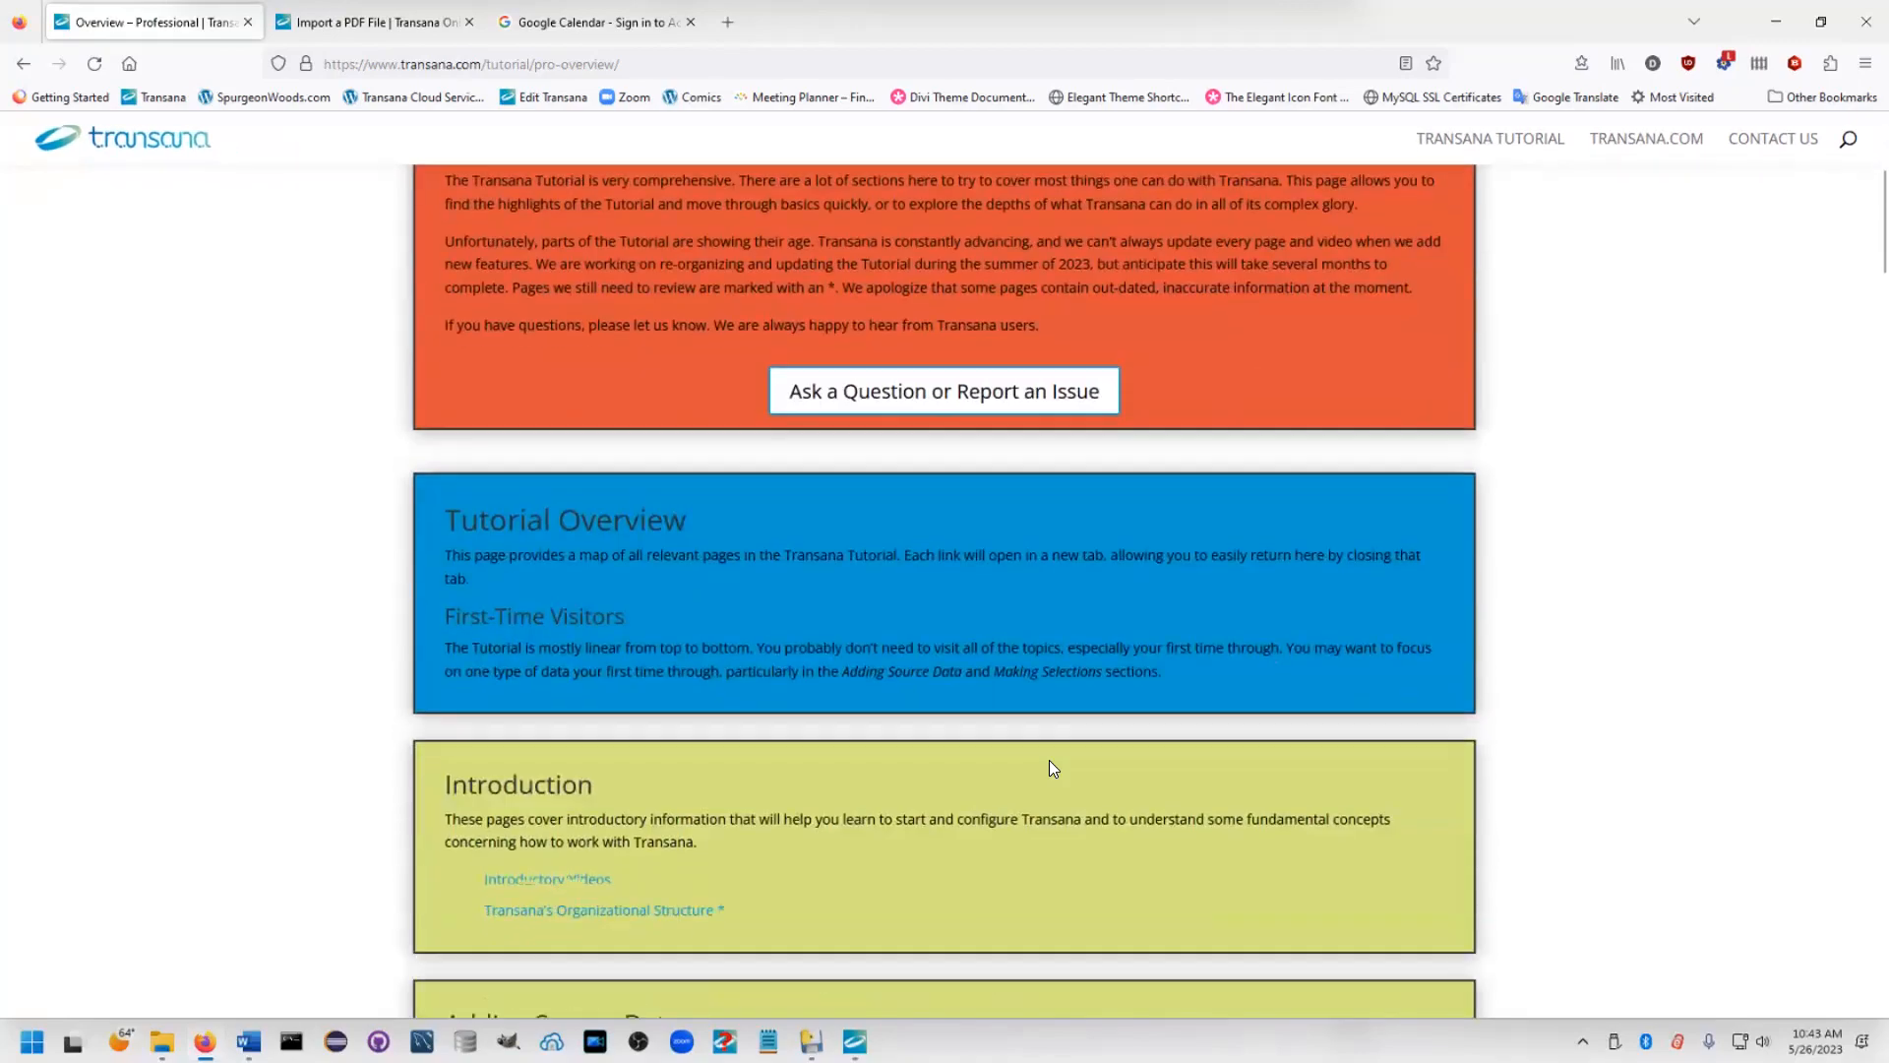
scroll(1049, 767, "up", 8)
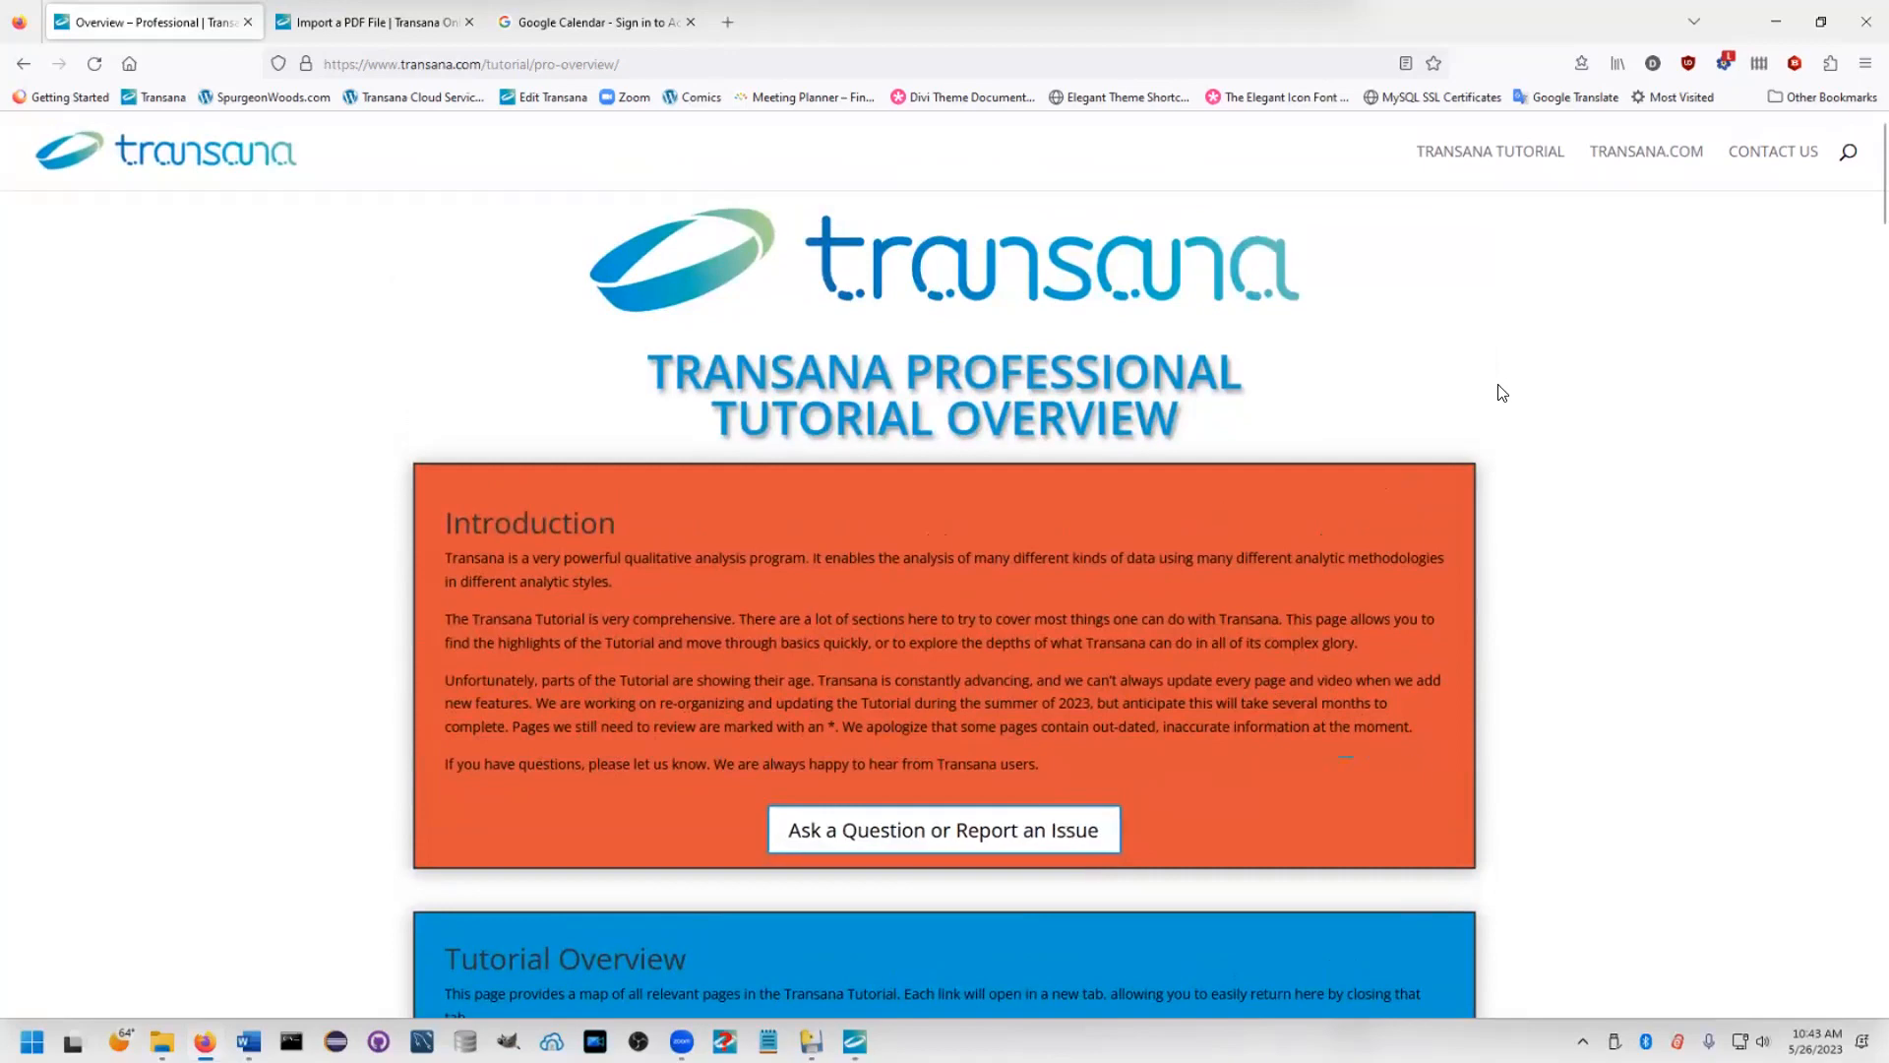
Switch back to Transana, expand the Collections, and open the Assyrian Lion snapshot in the 3 - Image Coding collection
left_click(1774, 19)
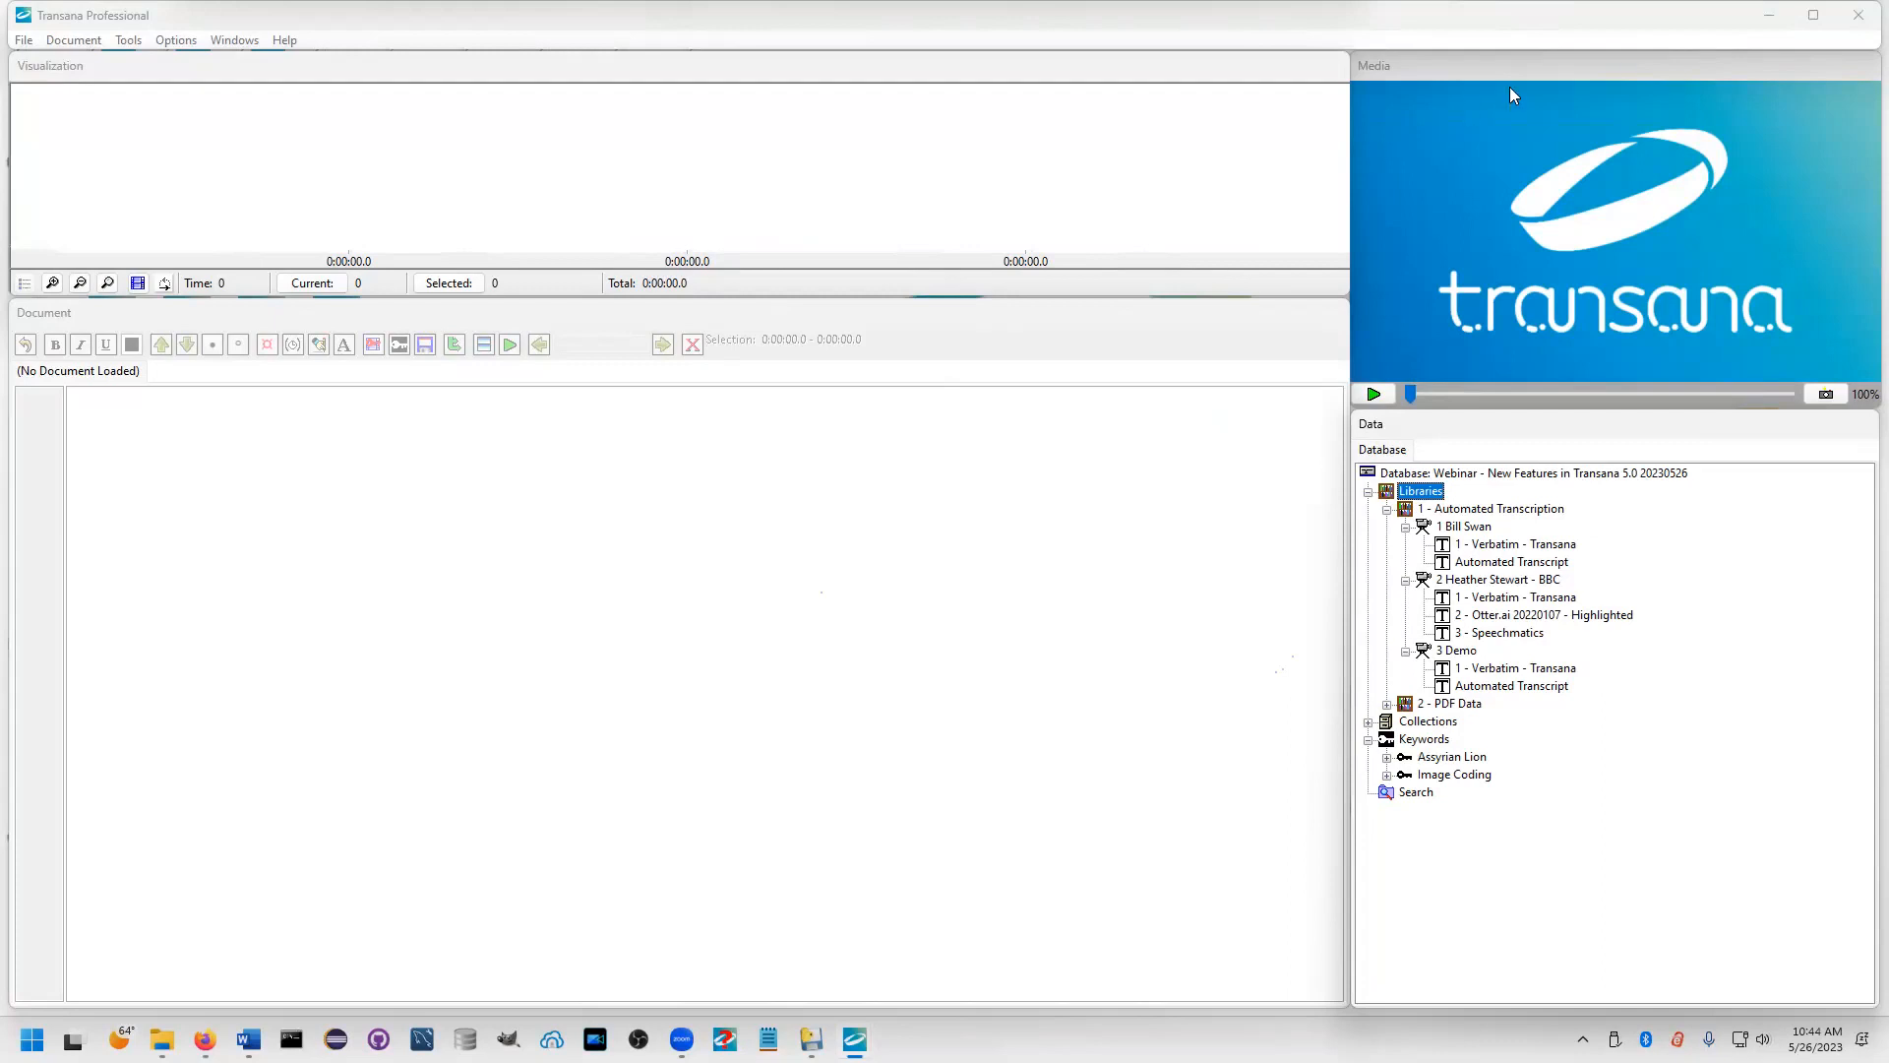
left_click(1680, 13)
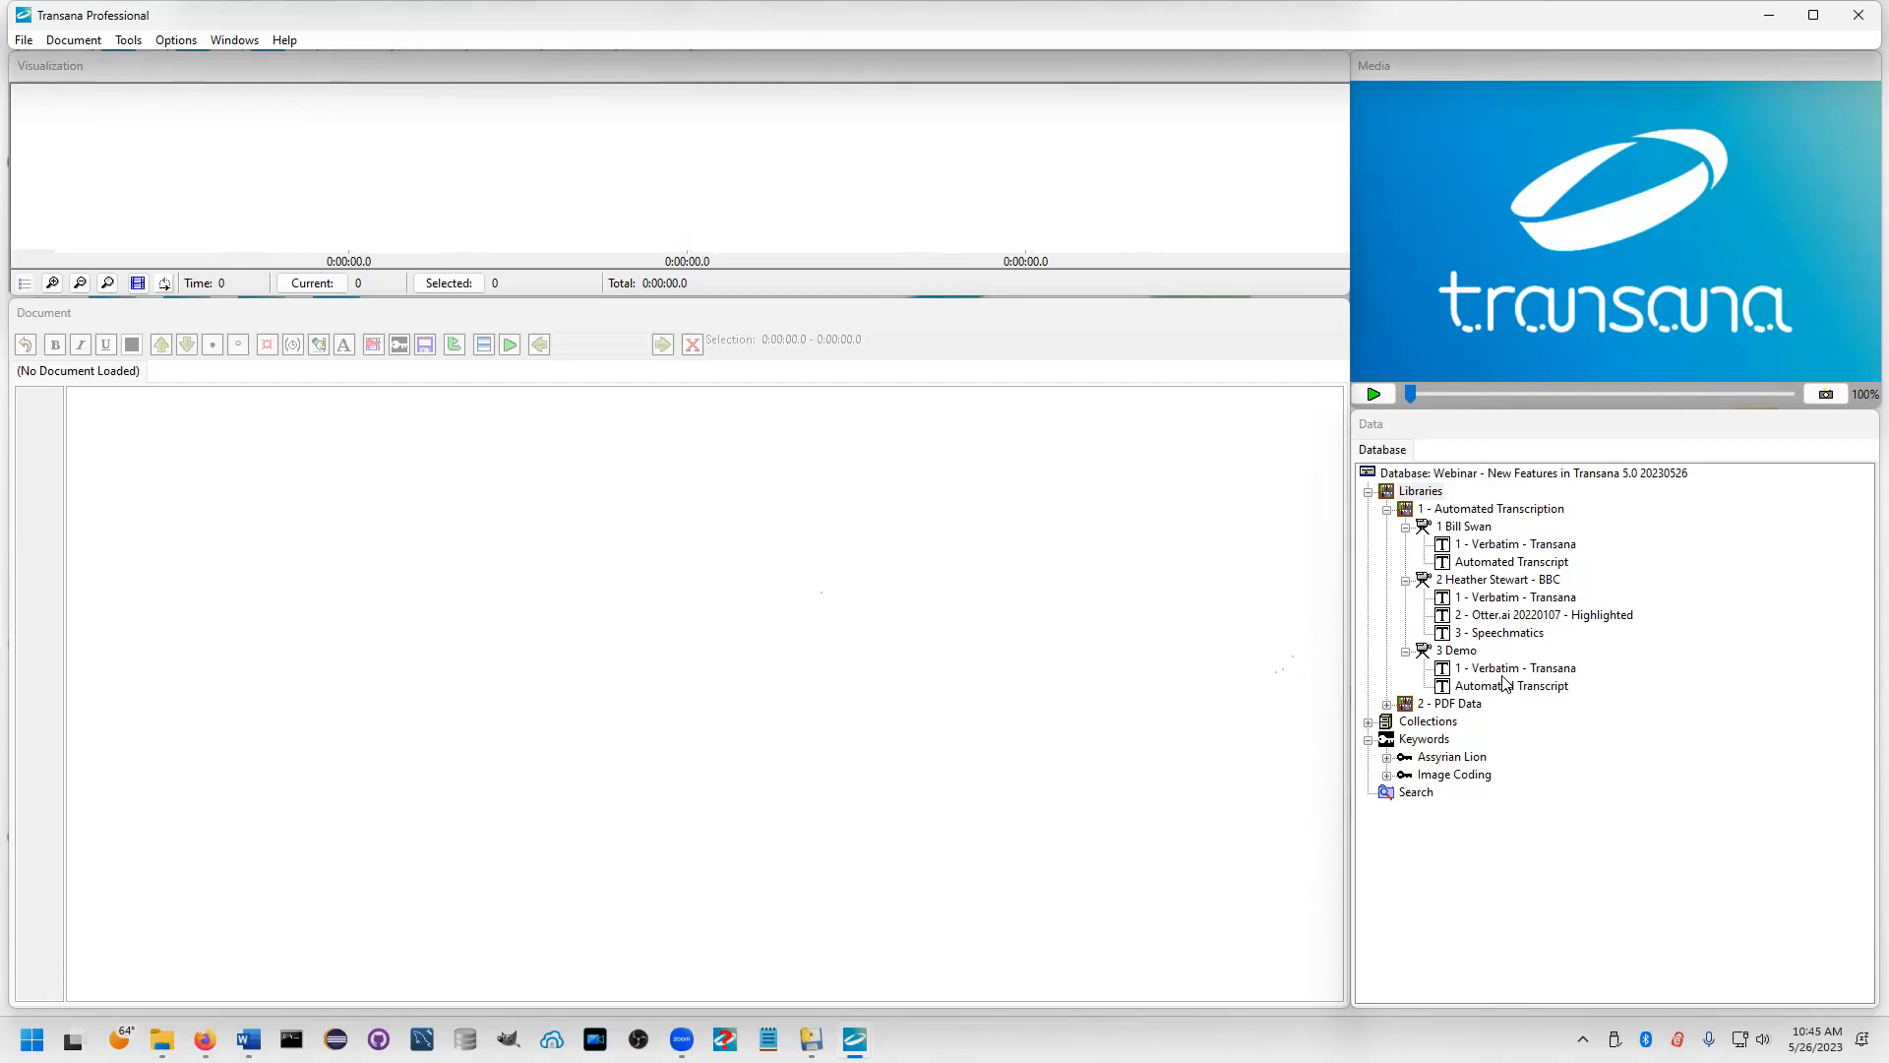
left_click(1368, 722)
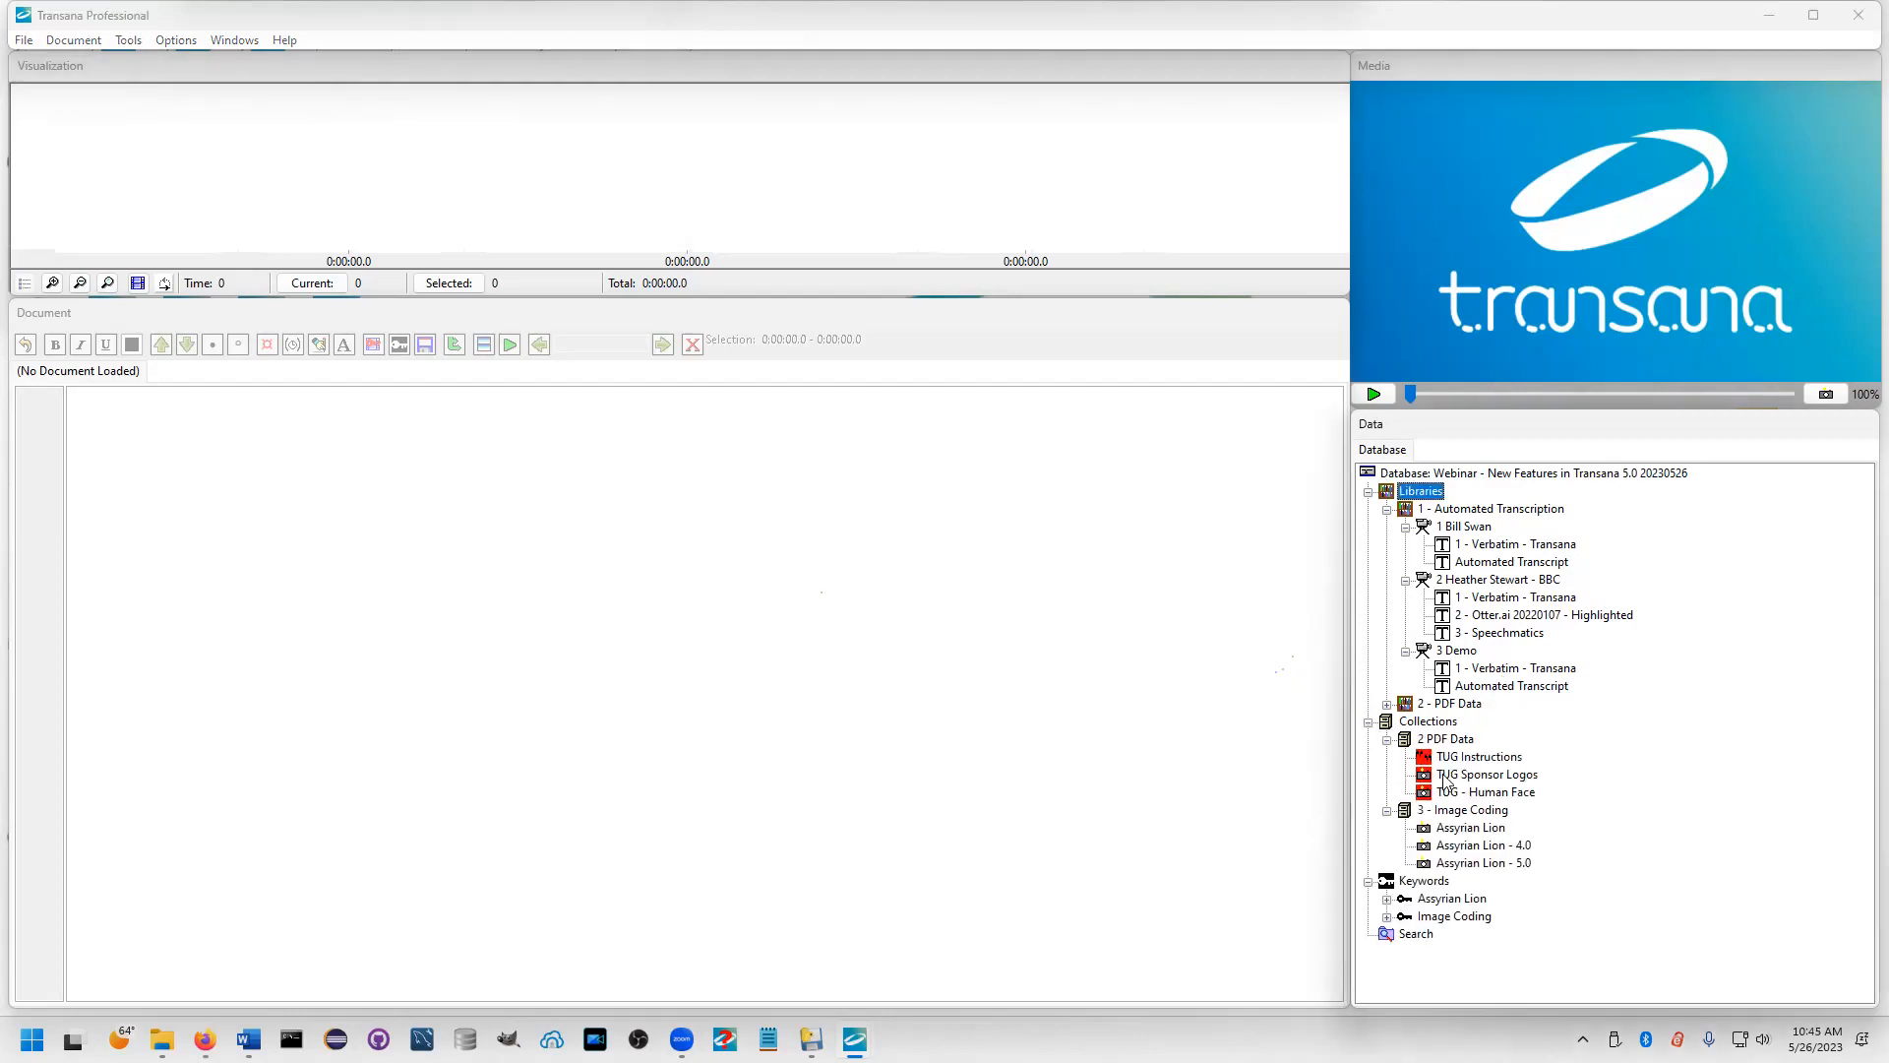
left_click(1456, 829)
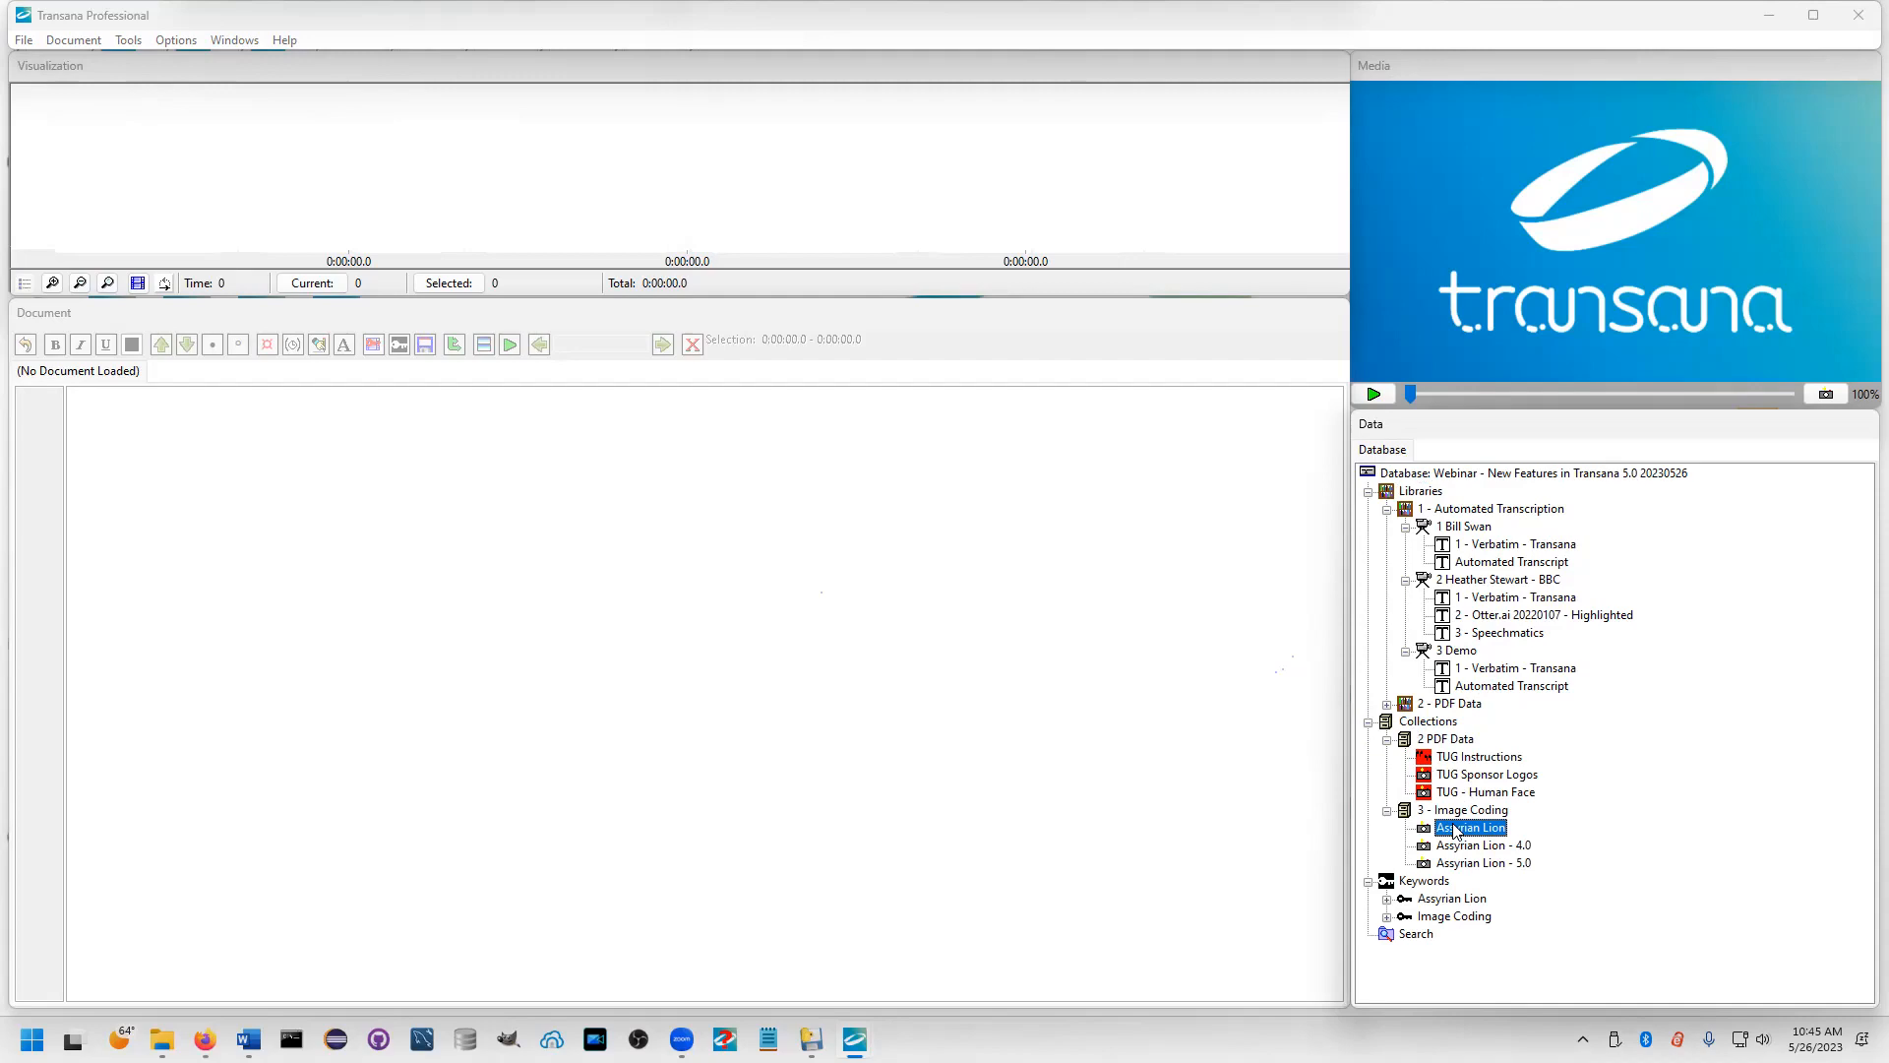
double_click(1456, 830)
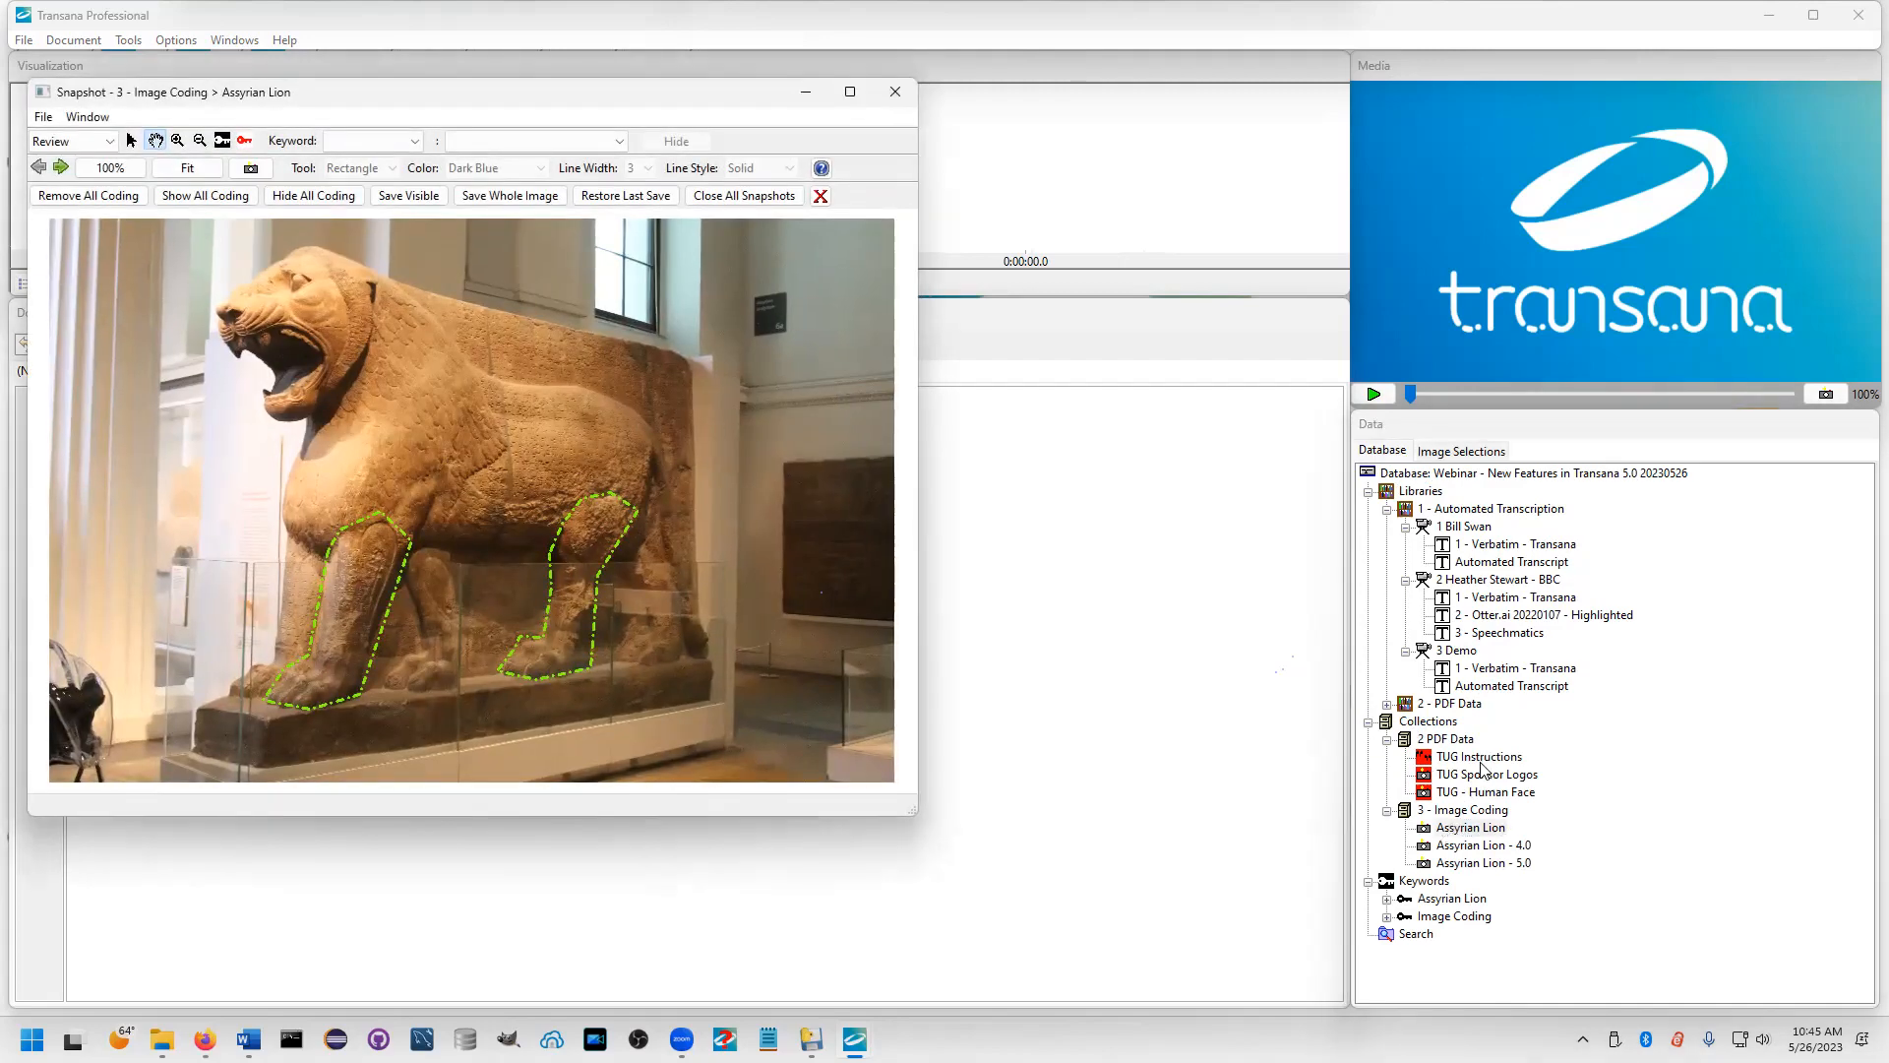
Open the TUG - Human Face PDF selection from the 2 PDF Data collection
left_click(1473, 795)
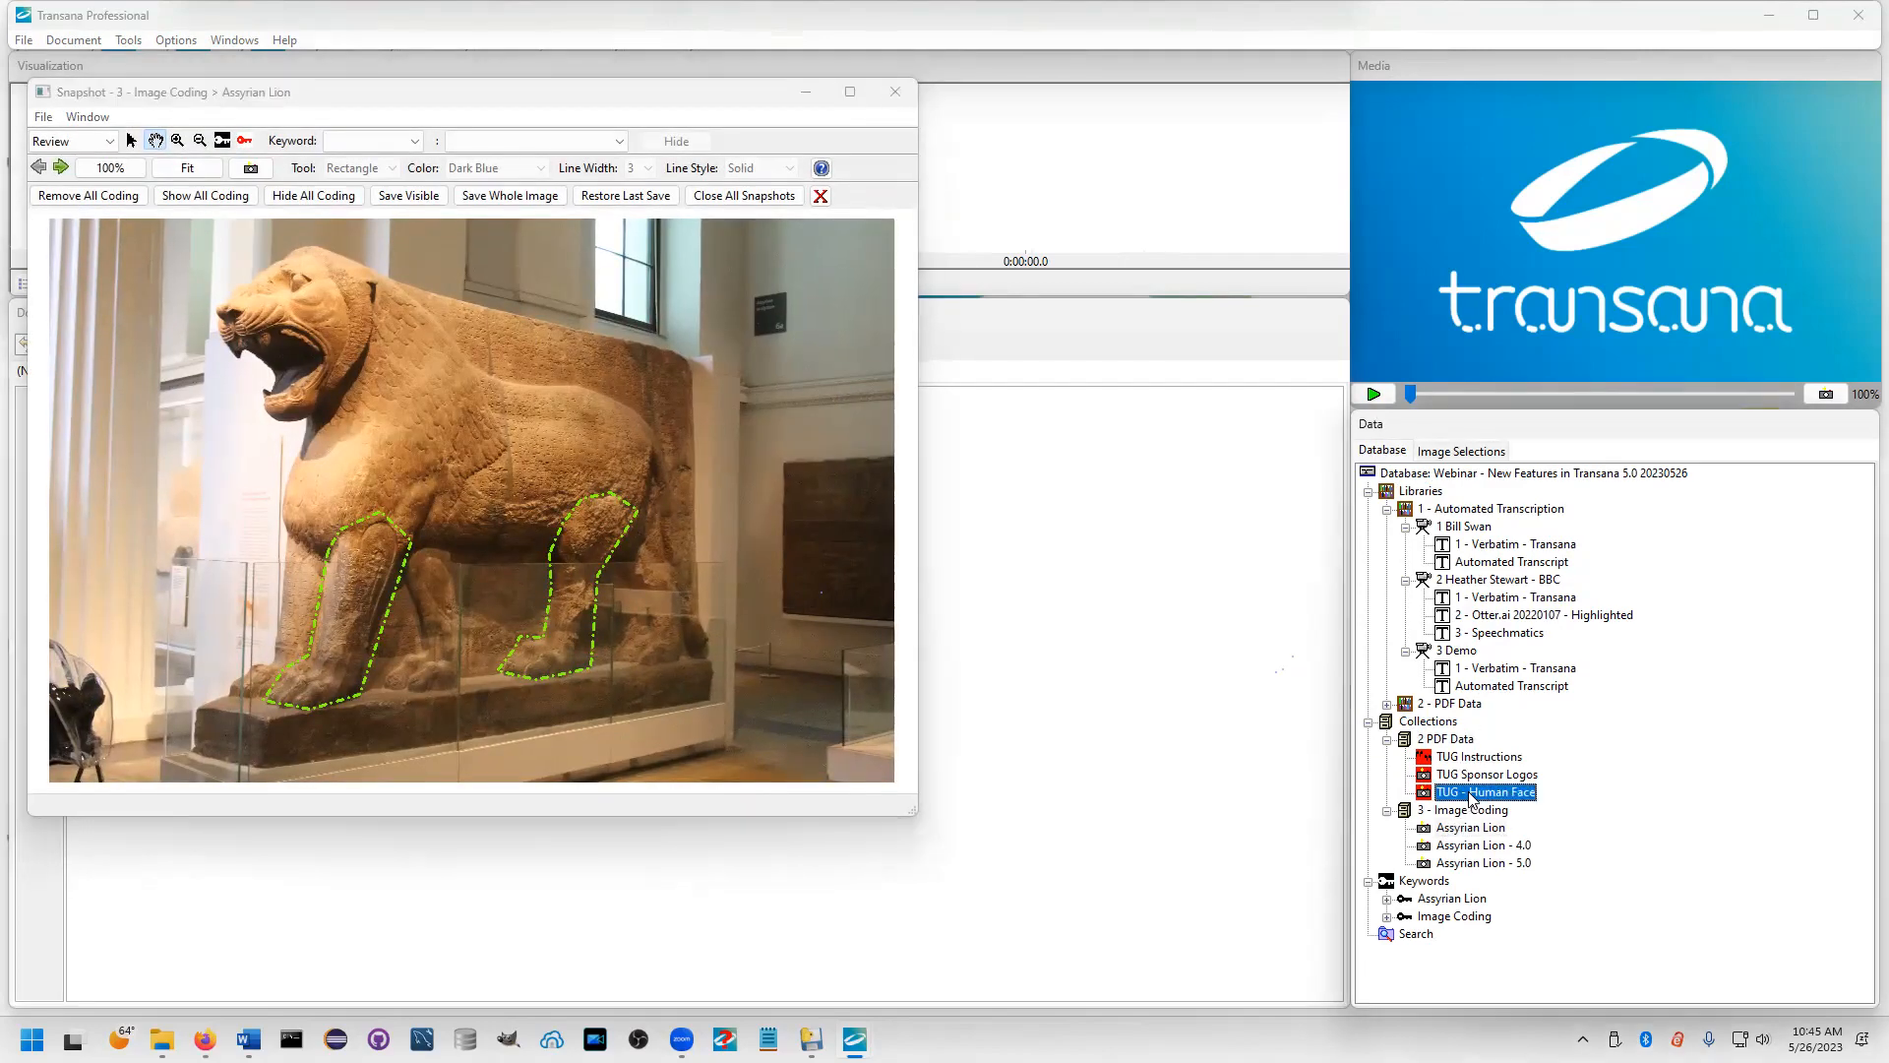
double_click(1473, 795)
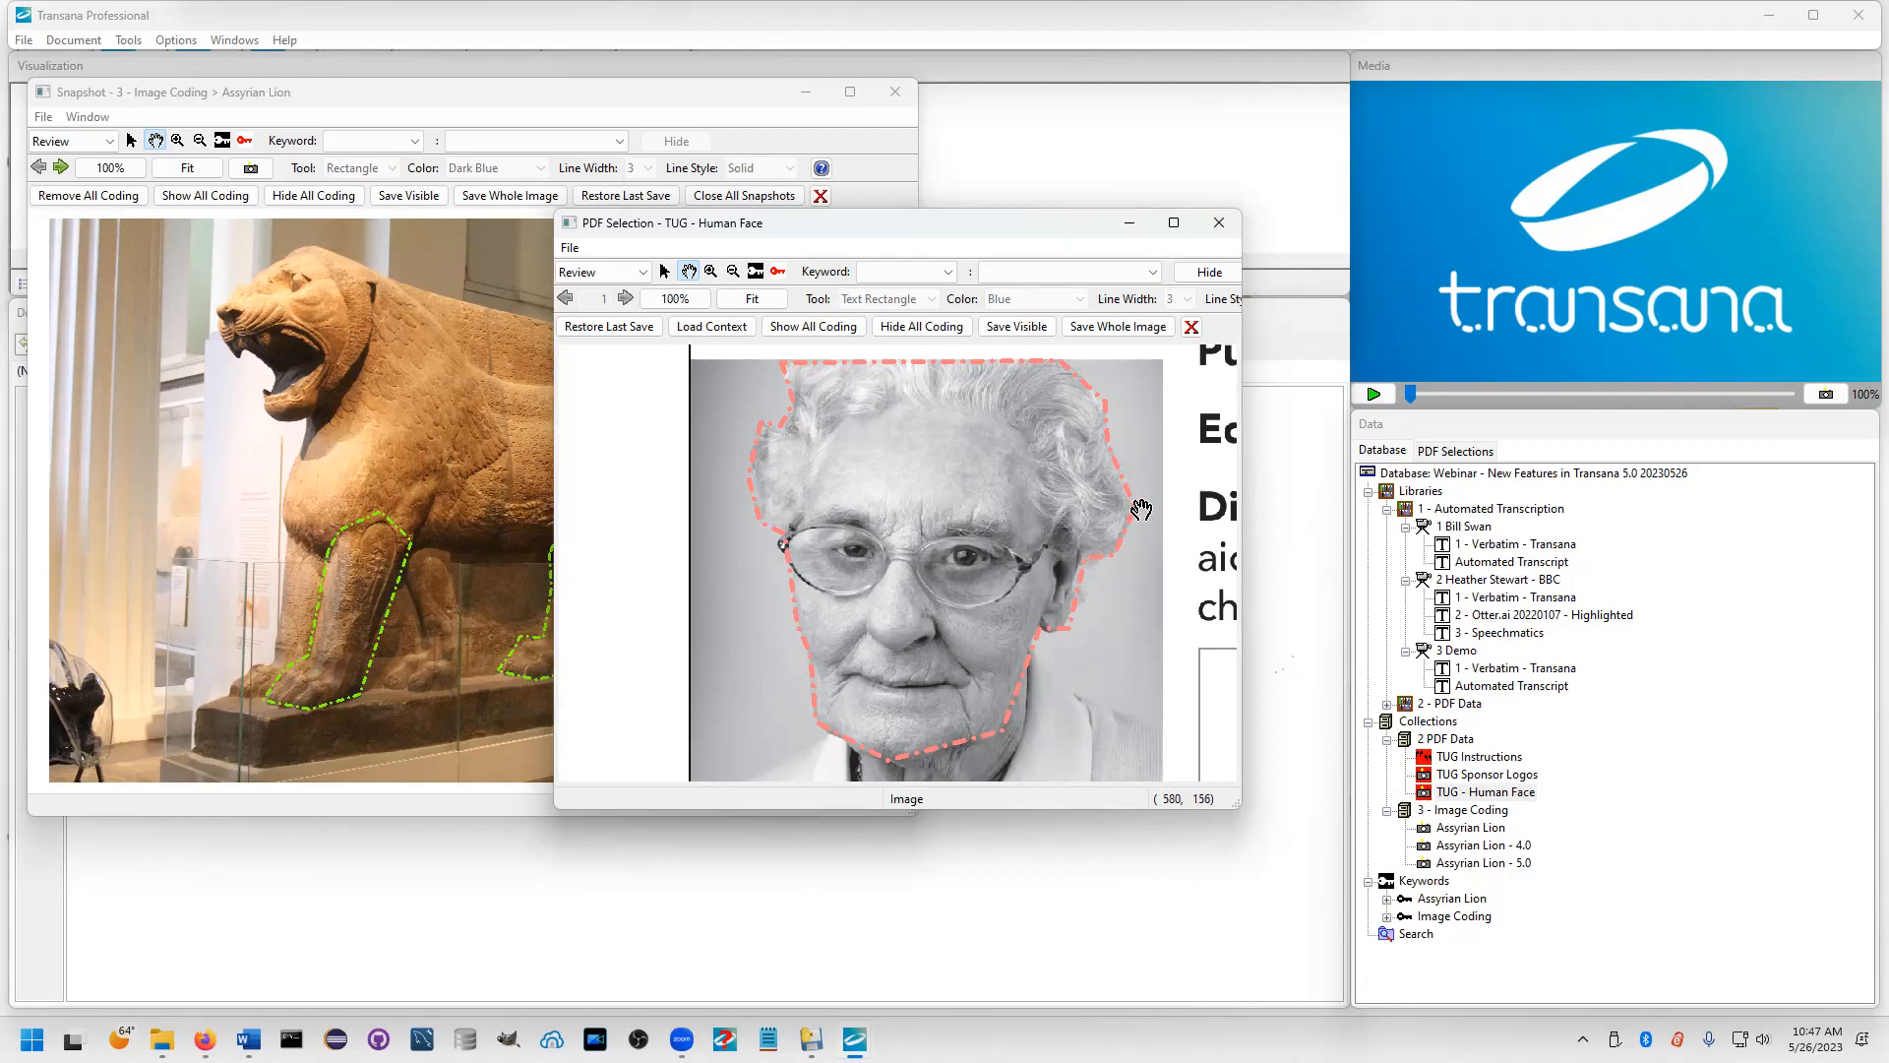
Return to the Assyrian Lion snapshot window and review its file commands for saving the visible selection or whole image
left_click(466, 468)
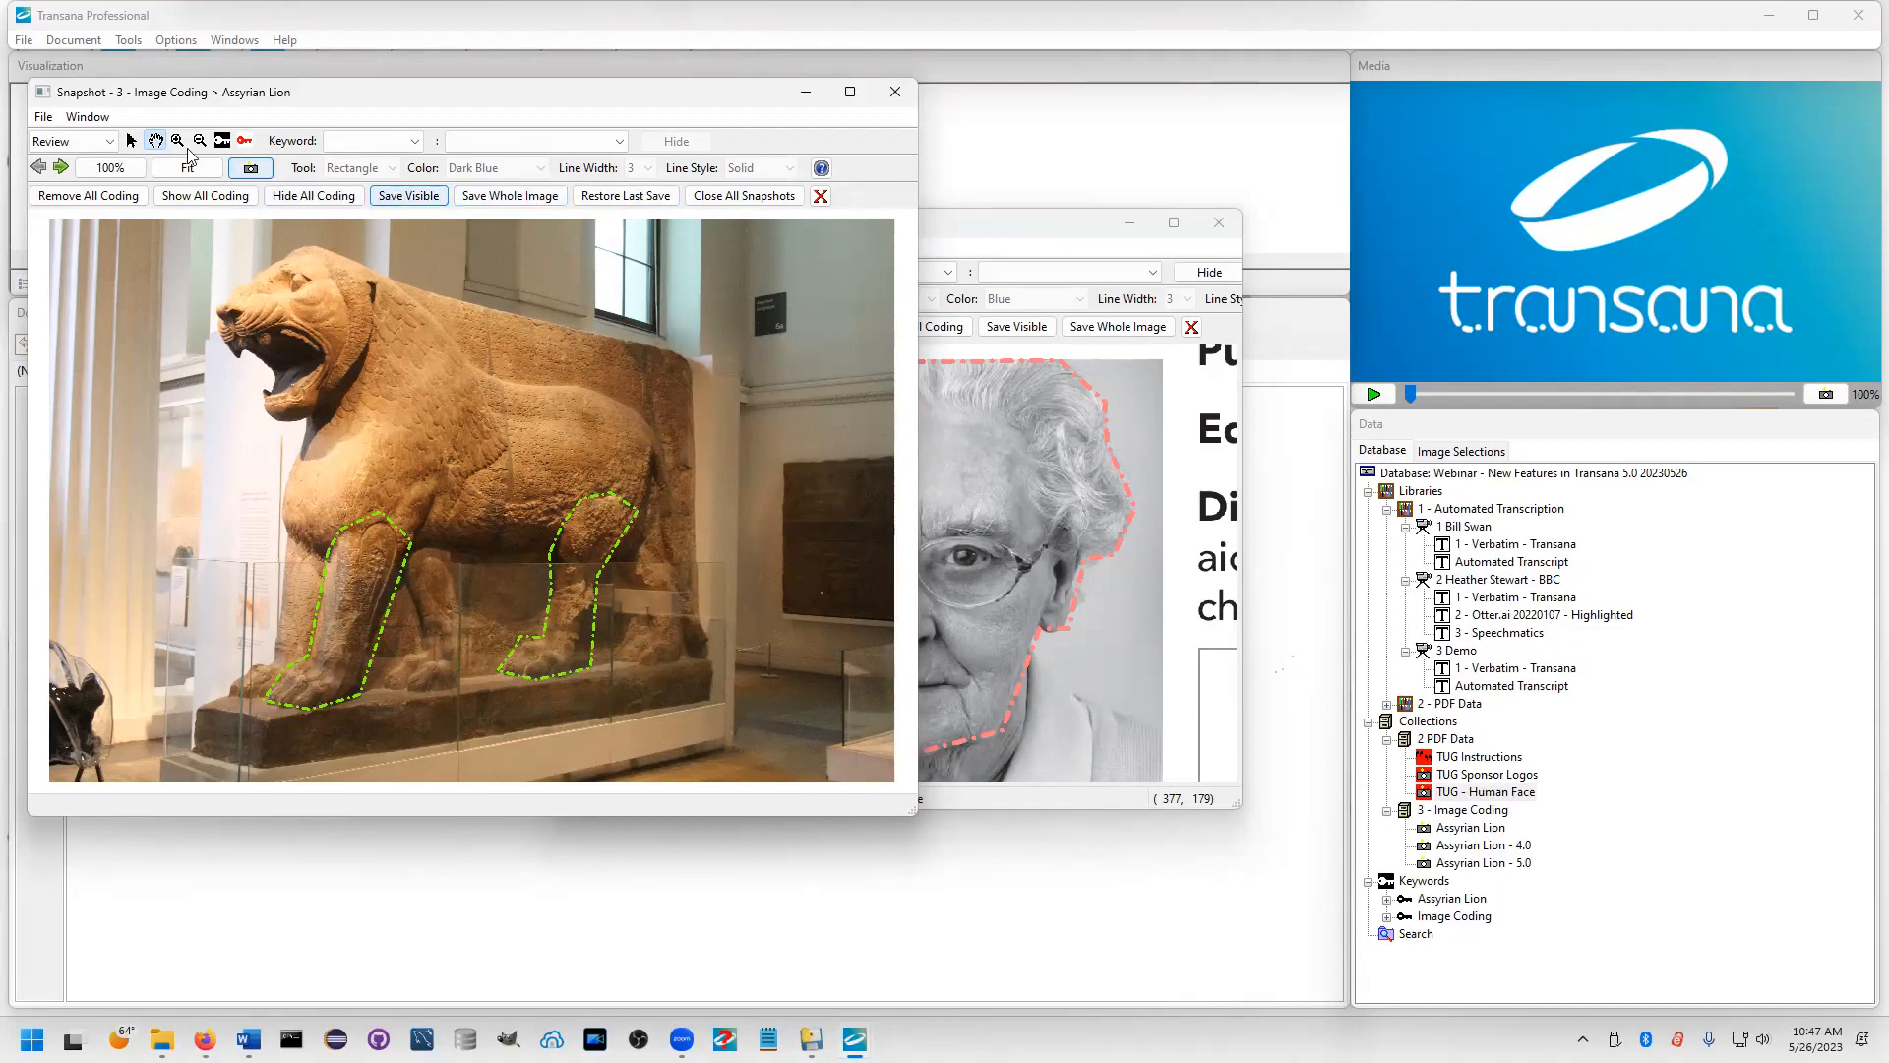
left_click(44, 118)
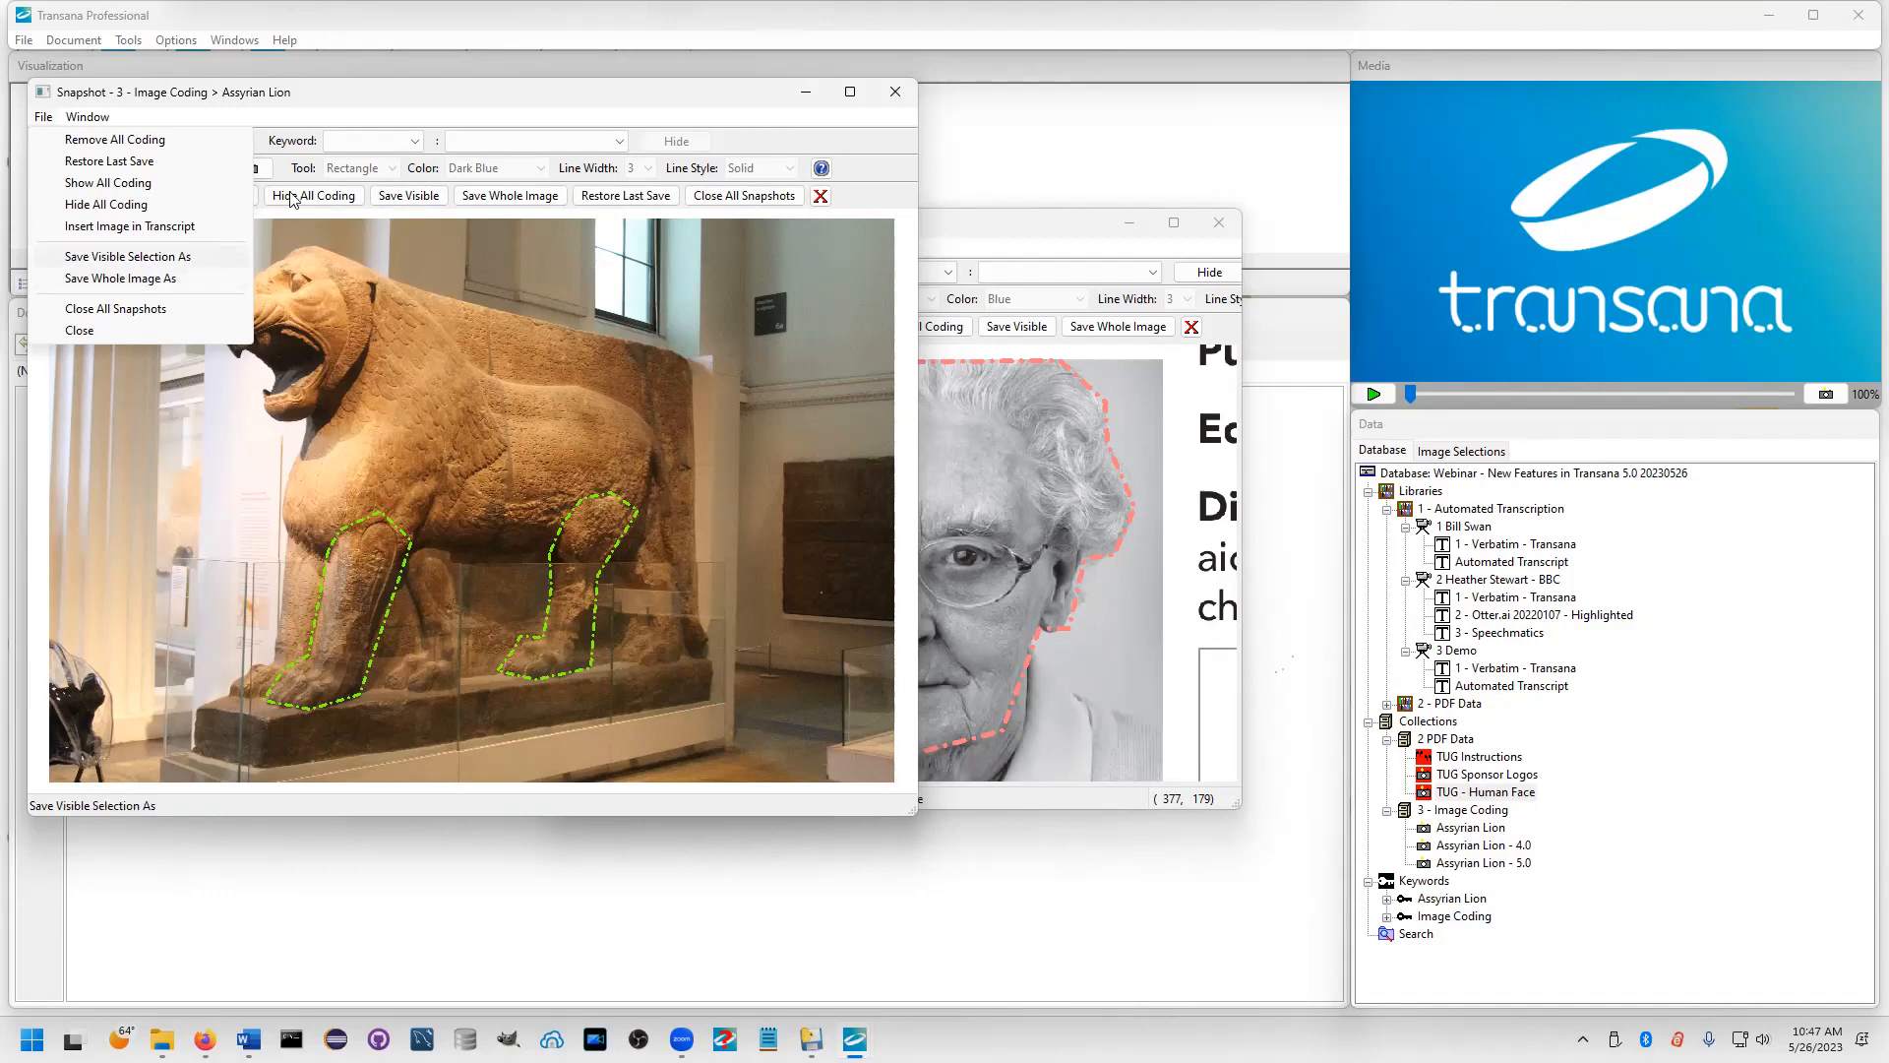
left_click(390, 94)
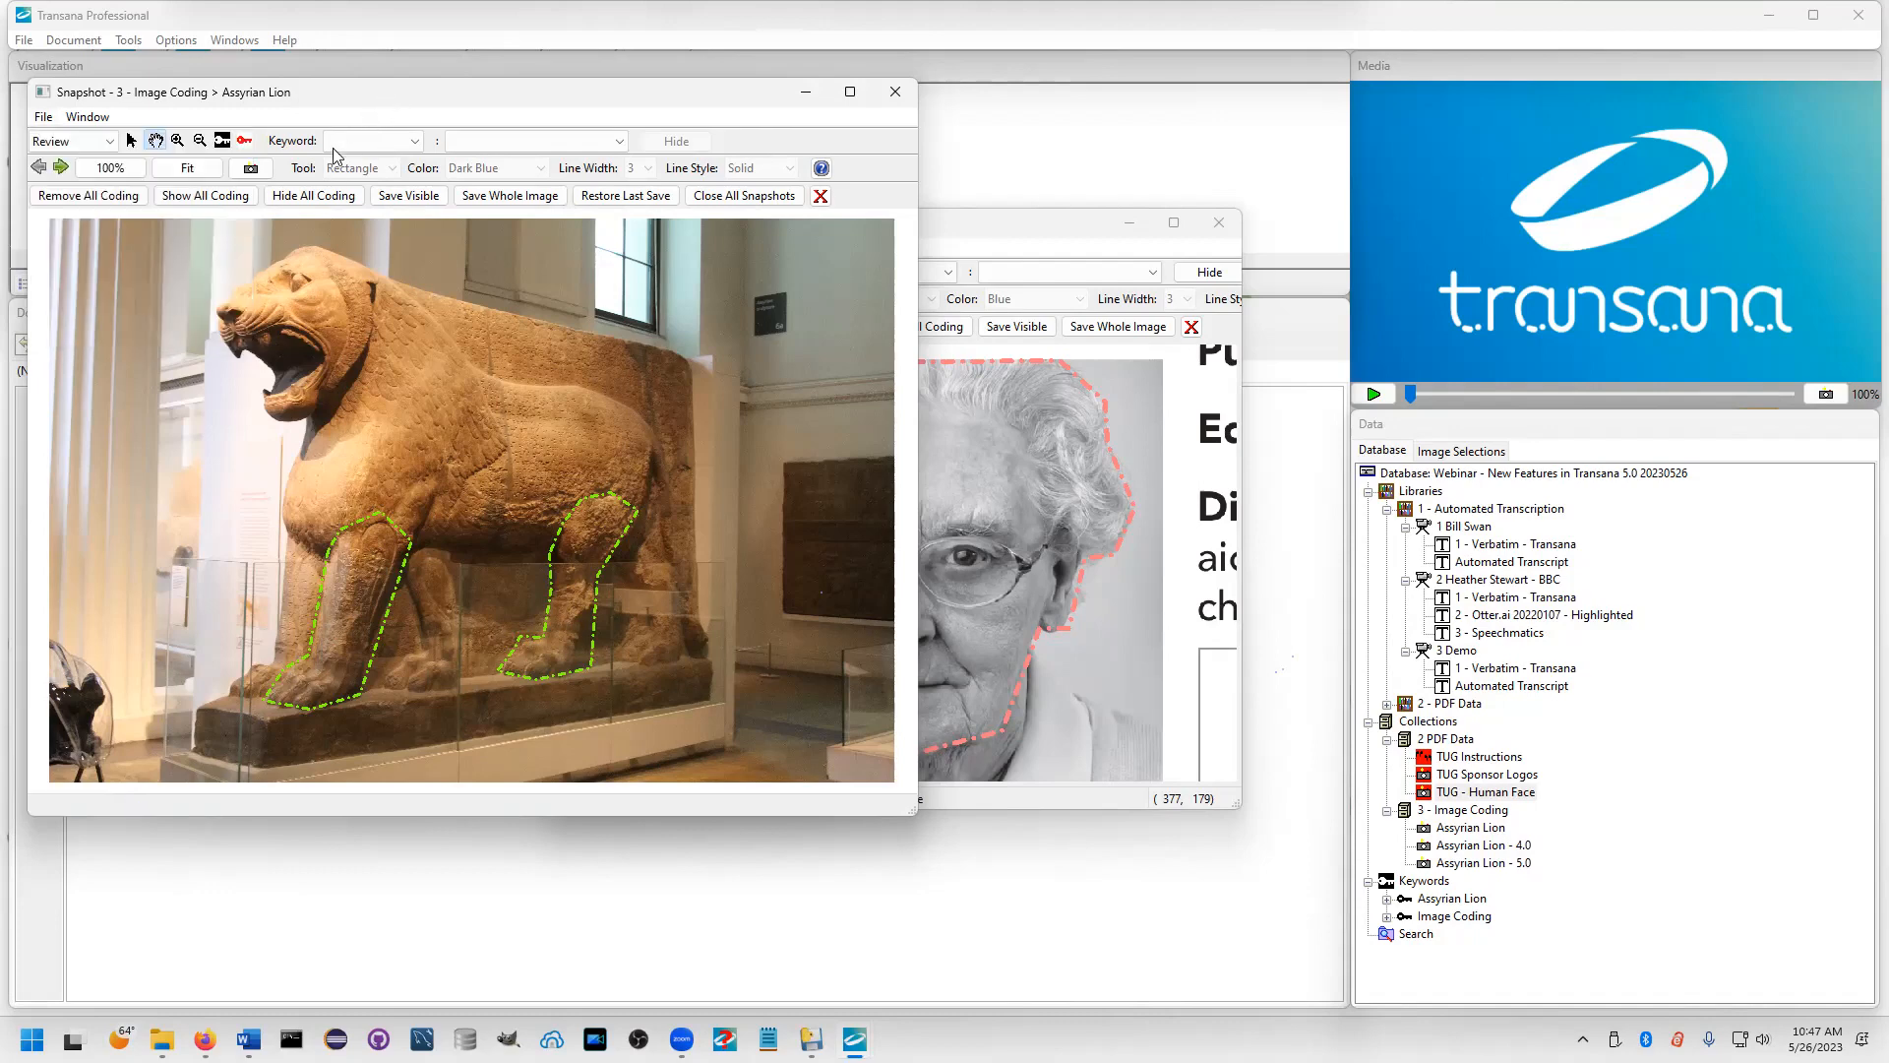
Display the Assyrian Lion snapshot's coding key just below the snapshot window to review it, and close the key
left_click(244, 140)
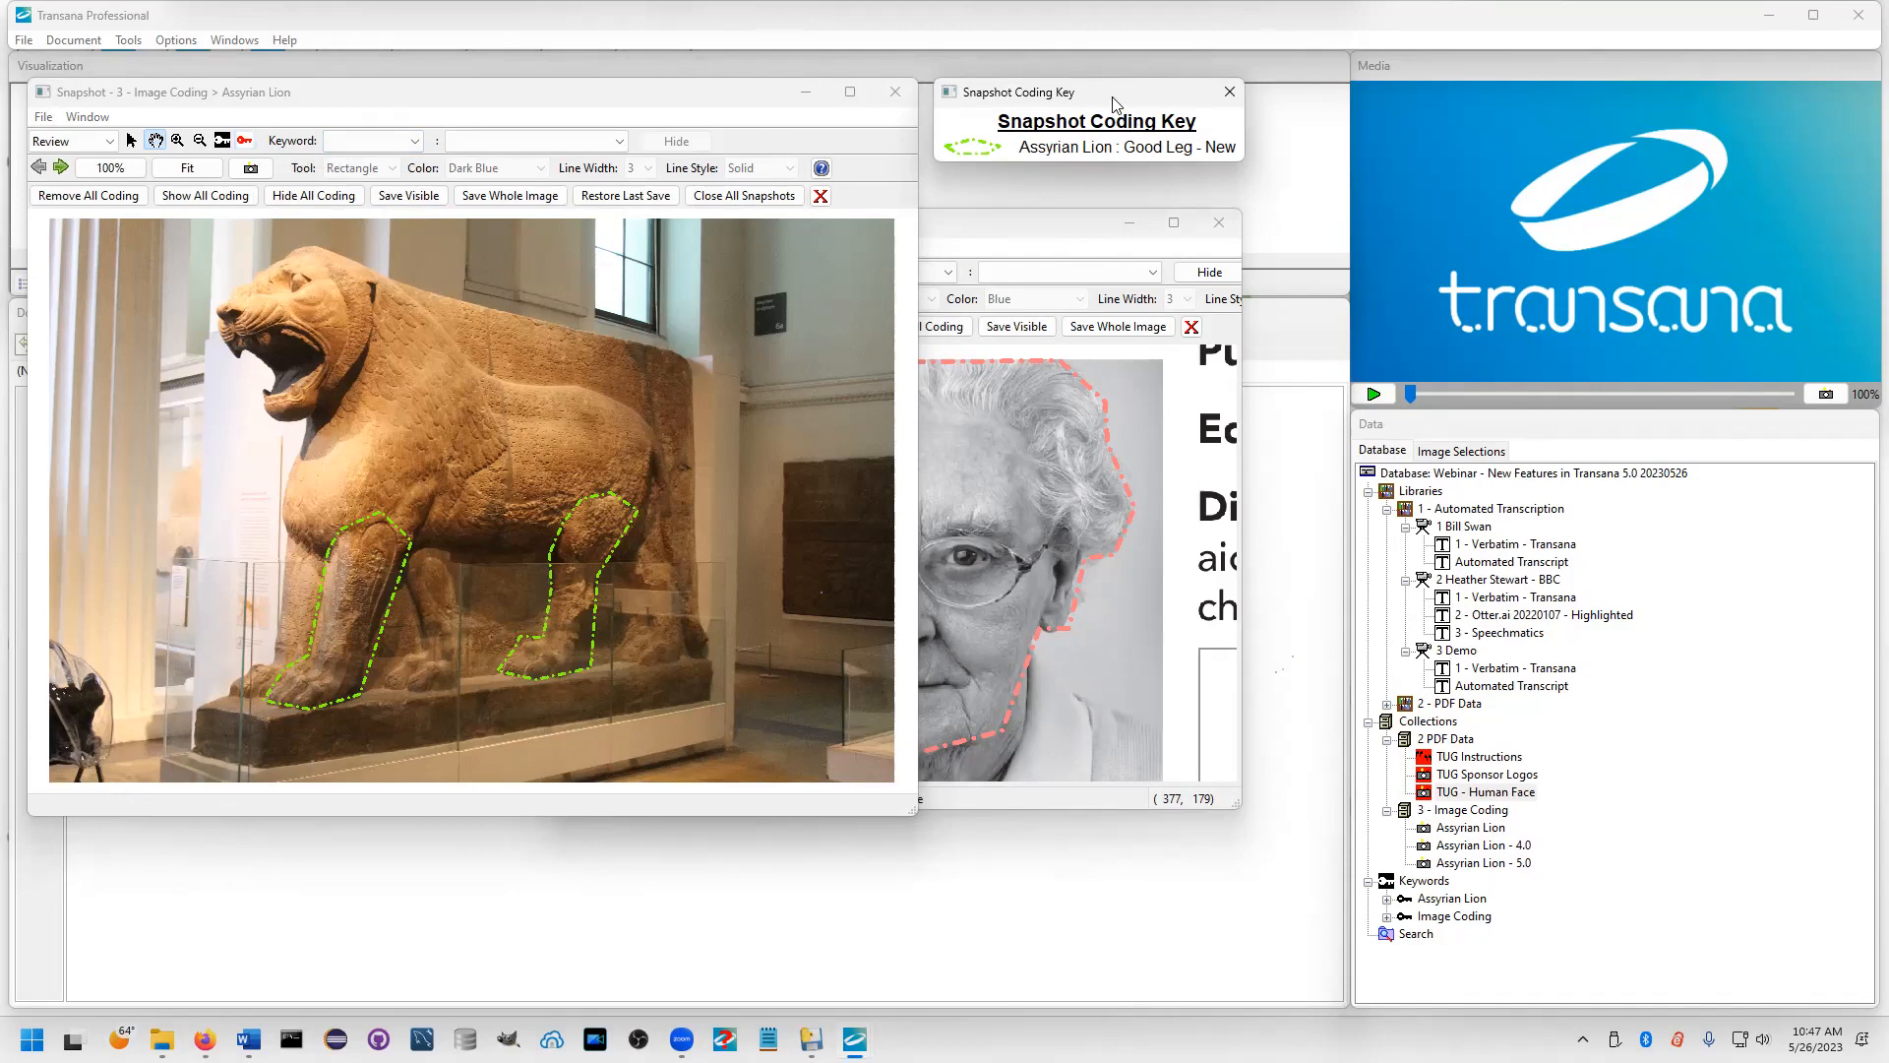
left_click_drag(1114, 103, 390, 837)
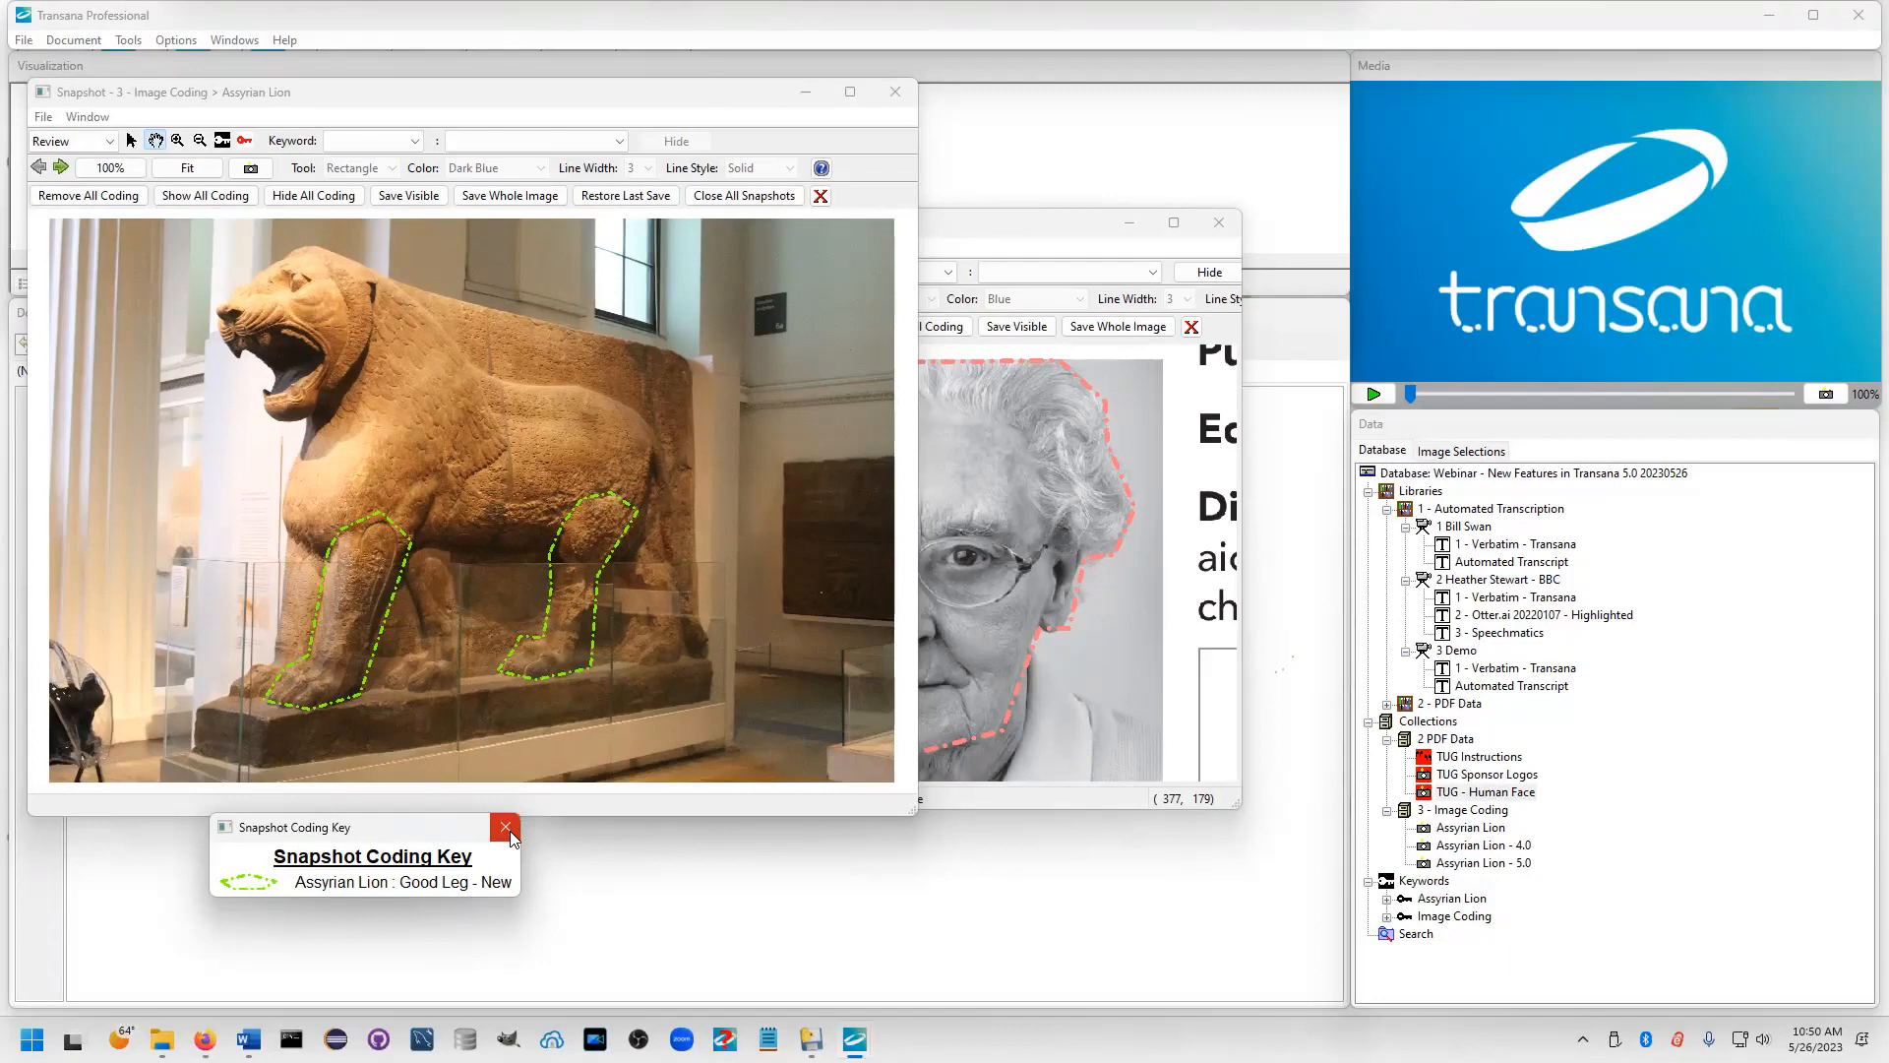
left_click(508, 829)
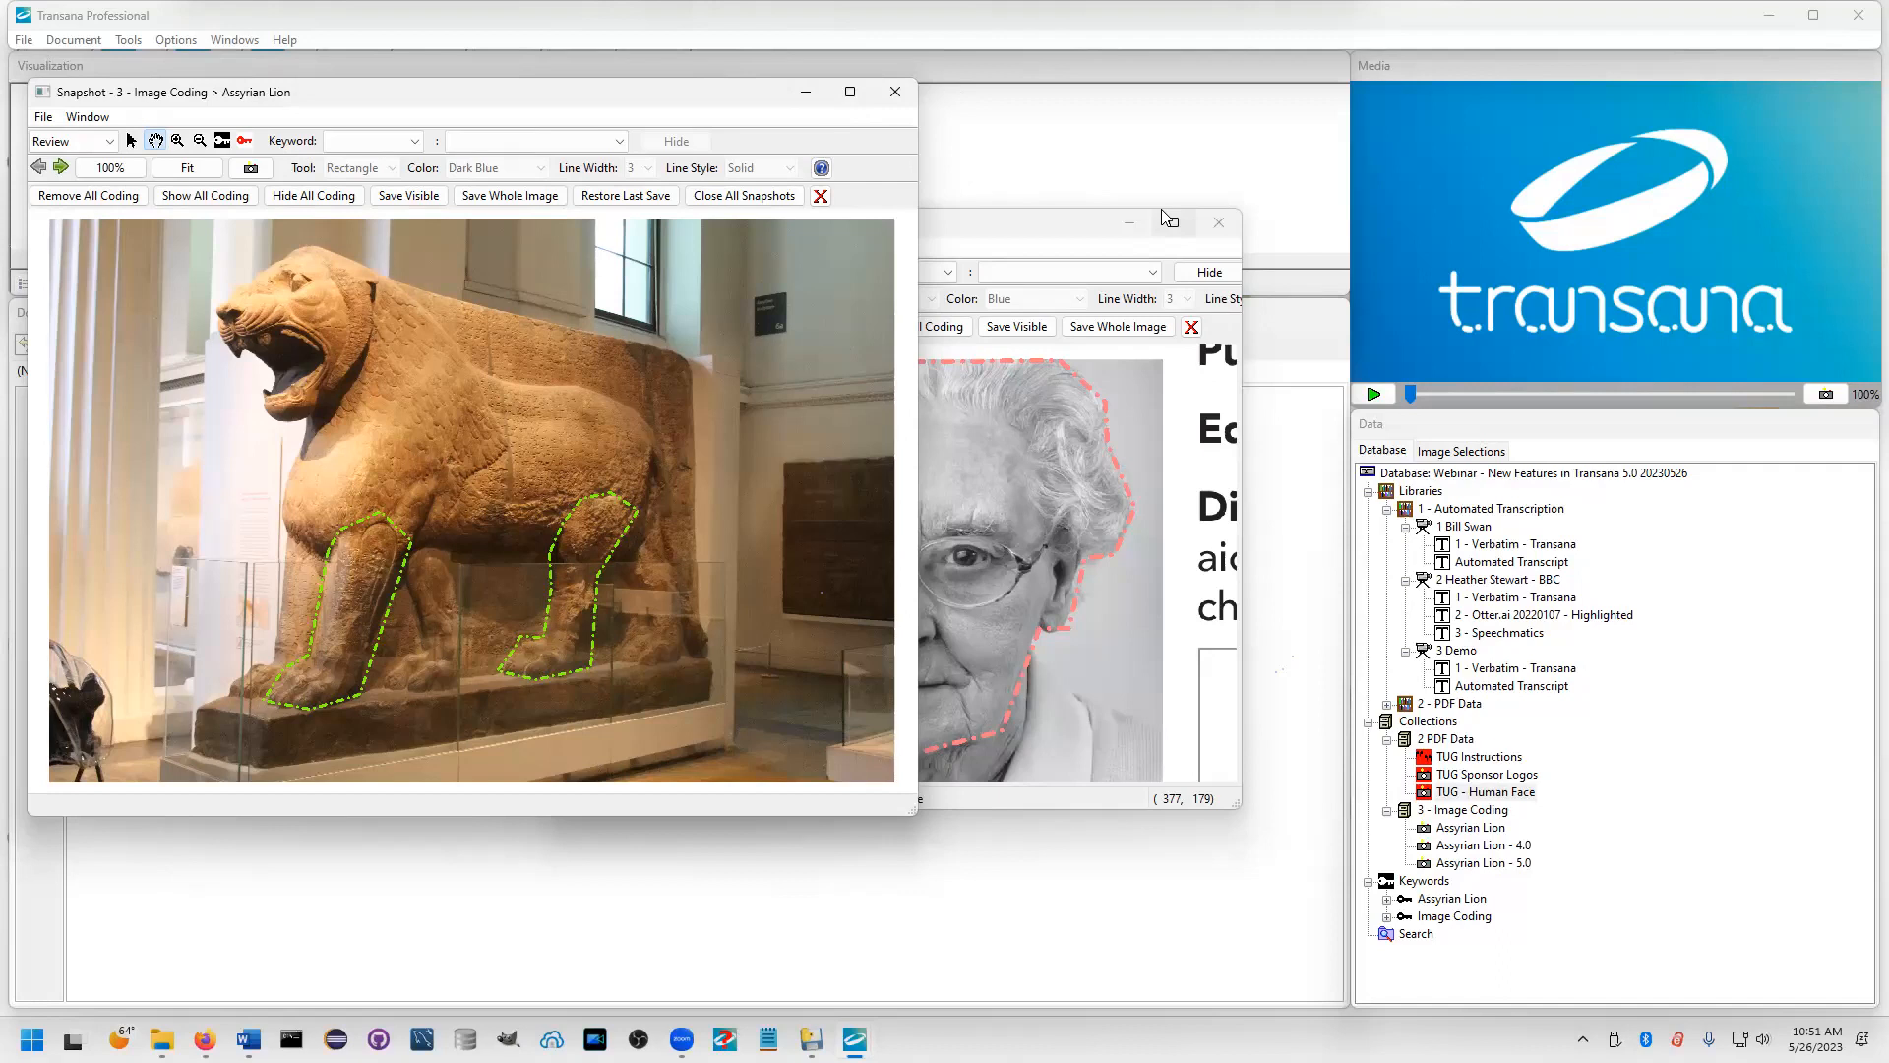
mouse_move(1166, 218)
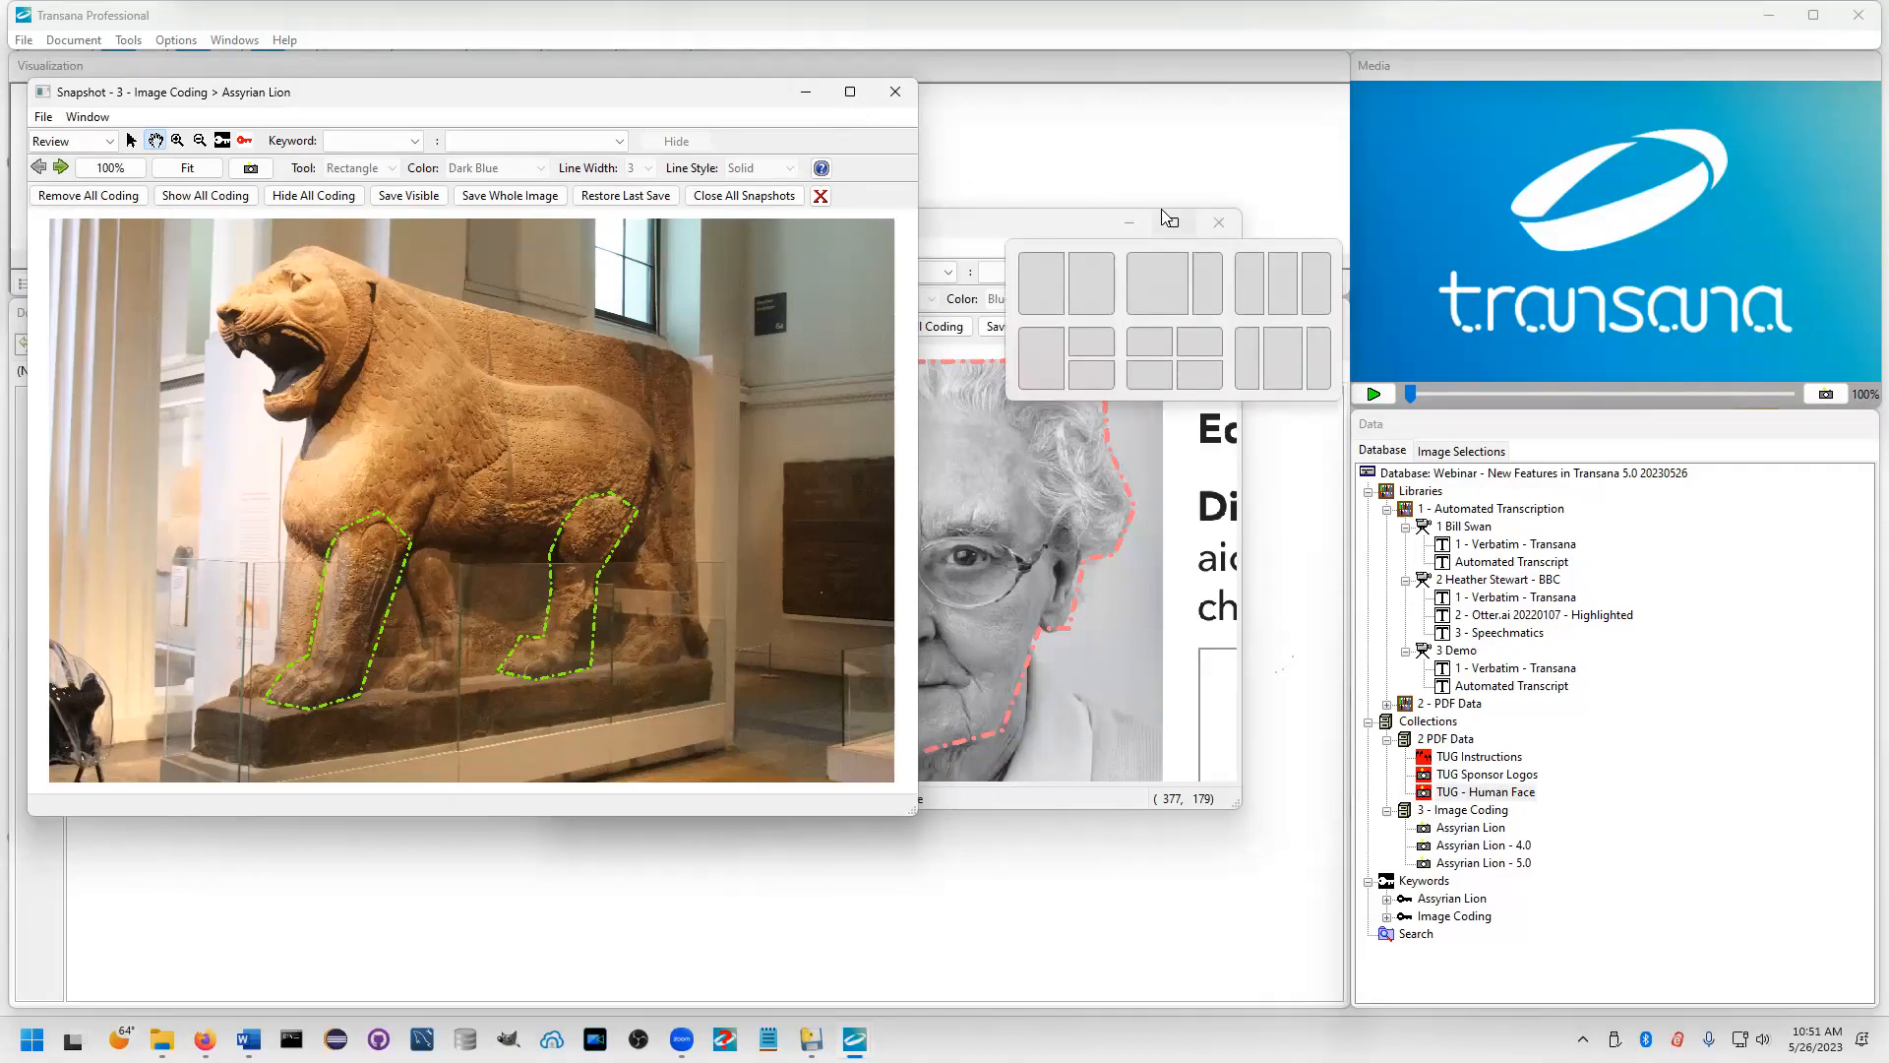